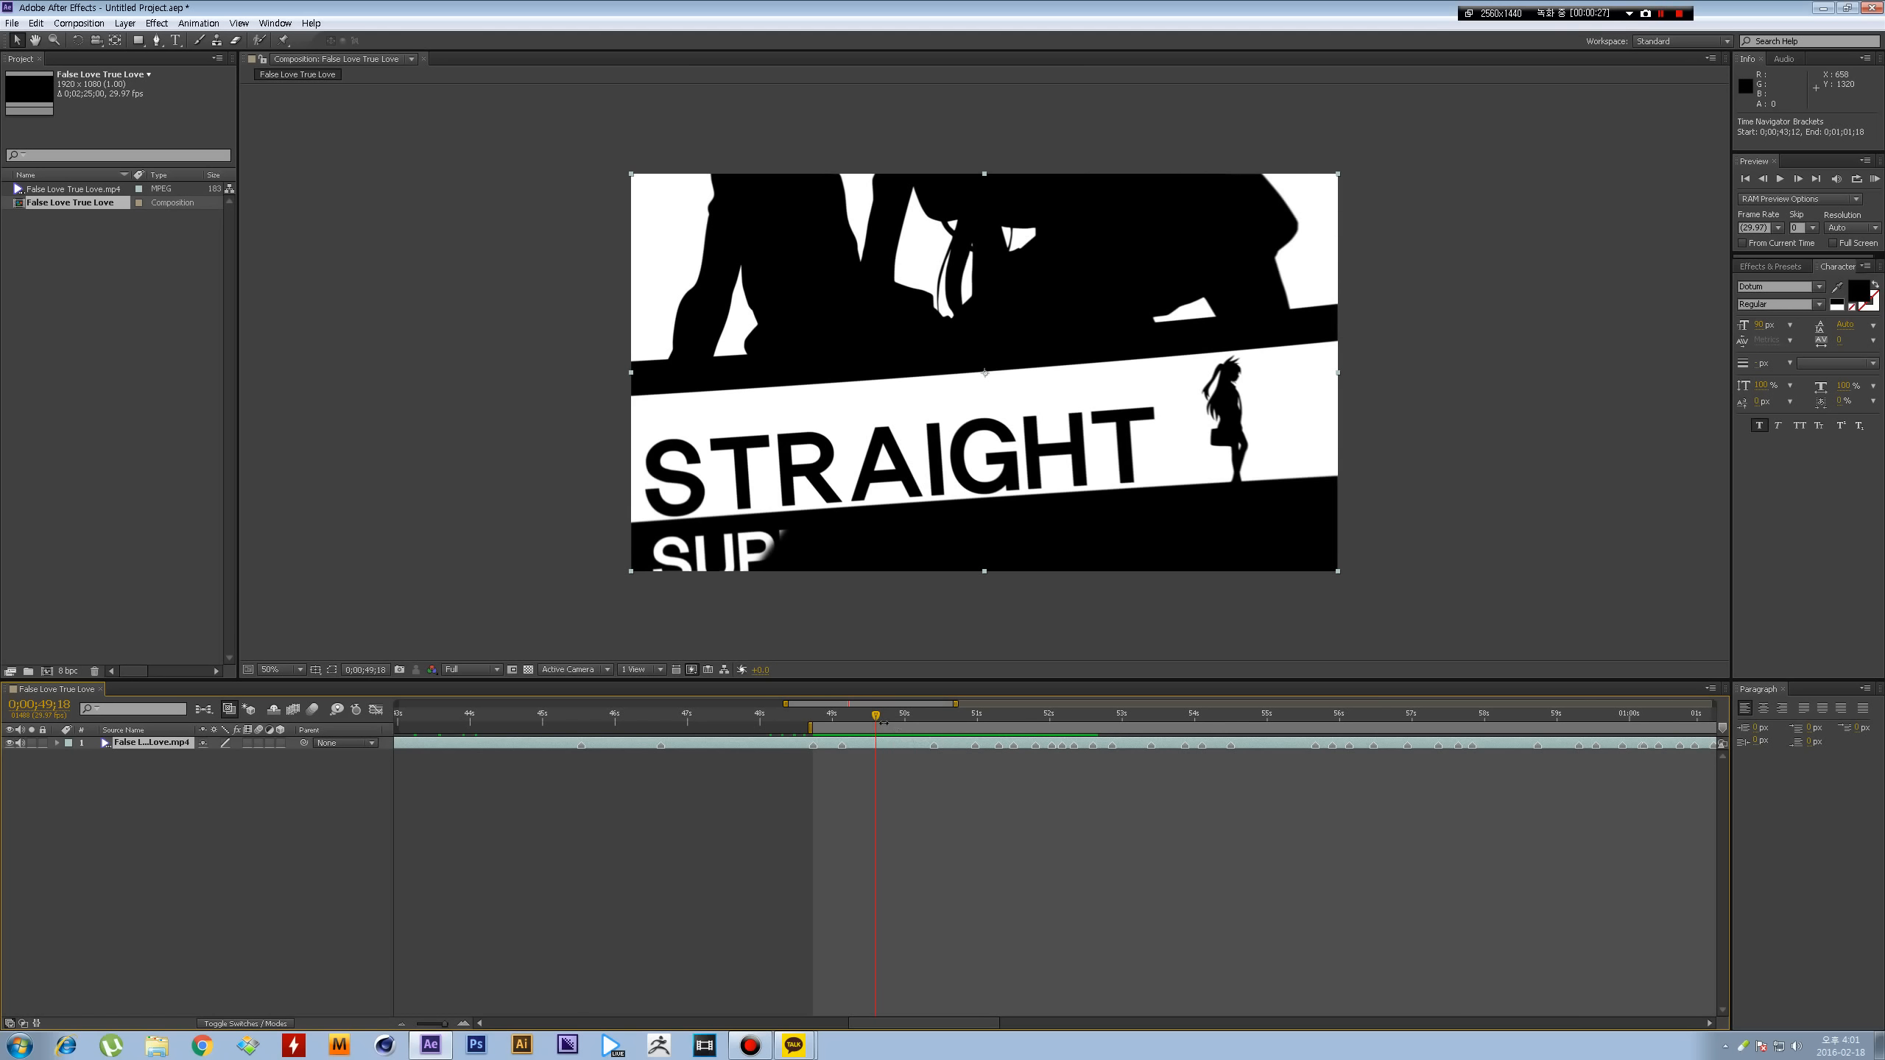
- Play and scrub through the reference footage around the STRAIGHT and ALL ACROSS THE GLOBE lyrics to examine the text animation
{"action": "left_click_drag", "start_coordinate": [876, 723], "coordinate": [950, 737]}
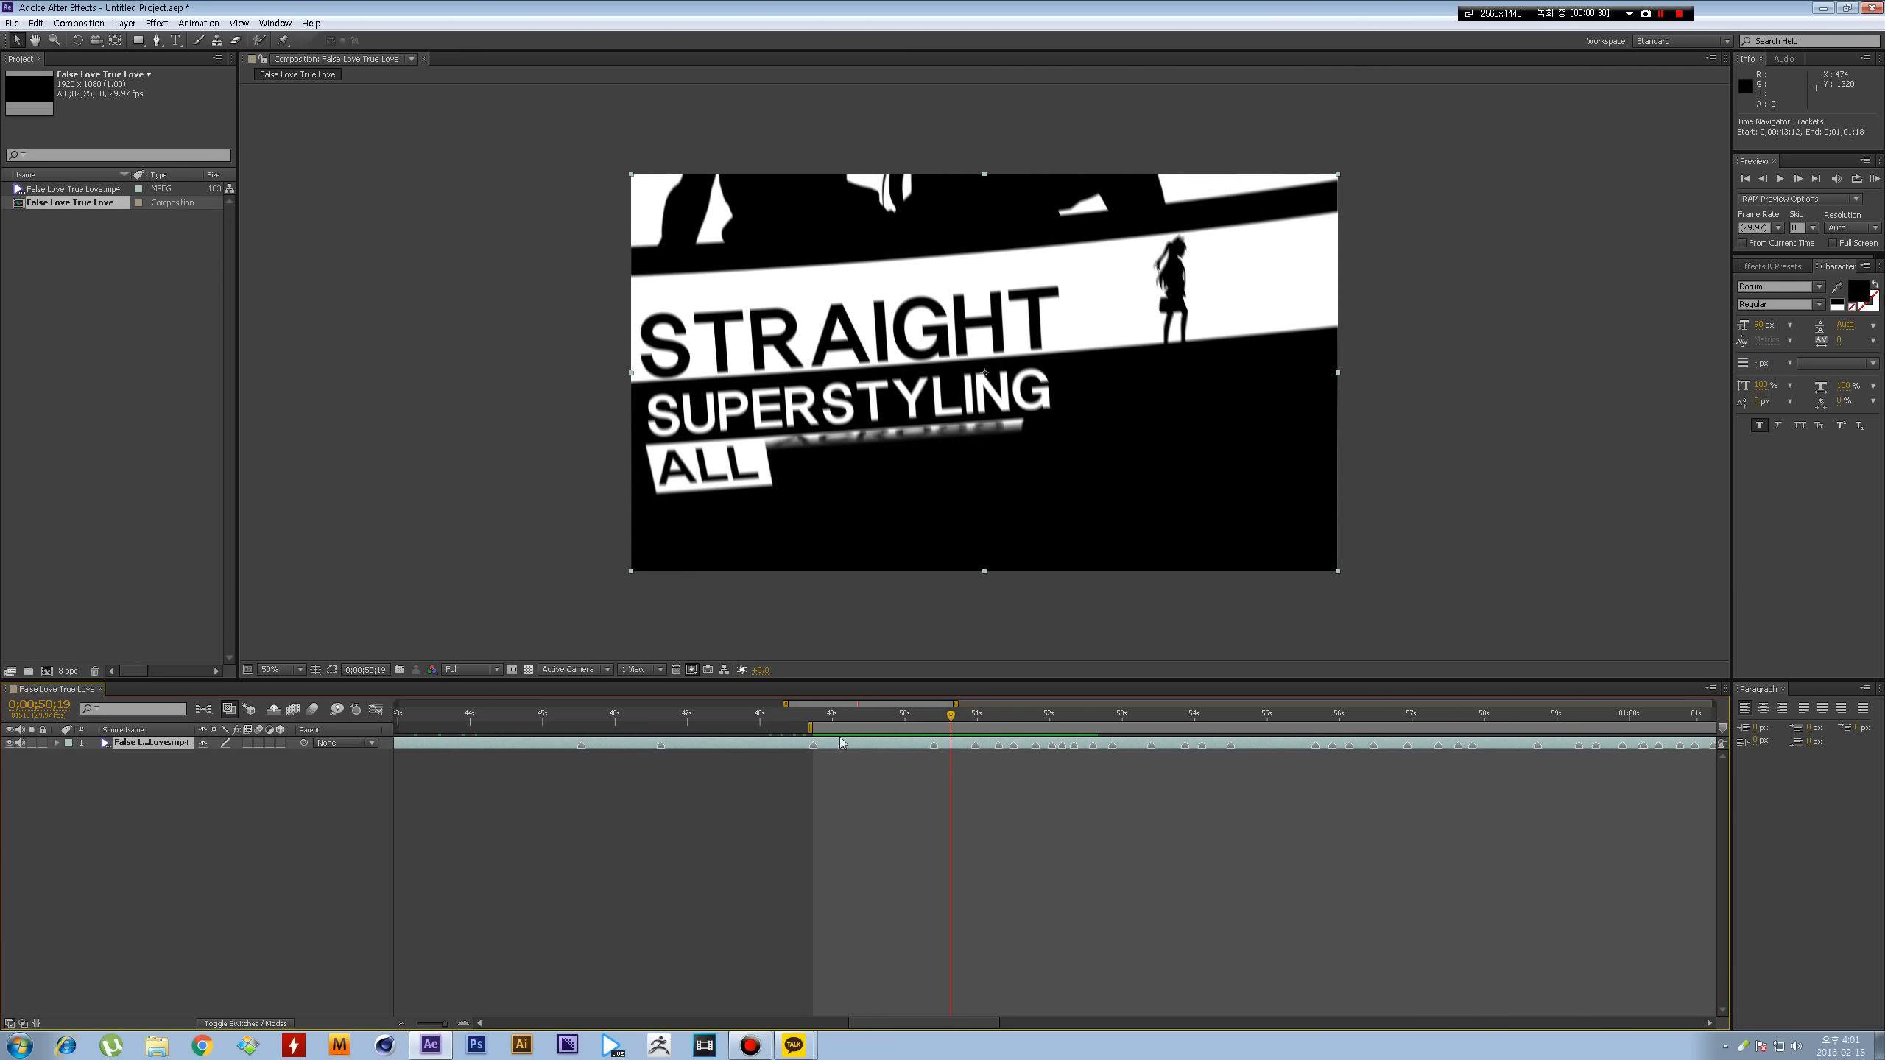
{"action": "key", "text": "KP_0"}
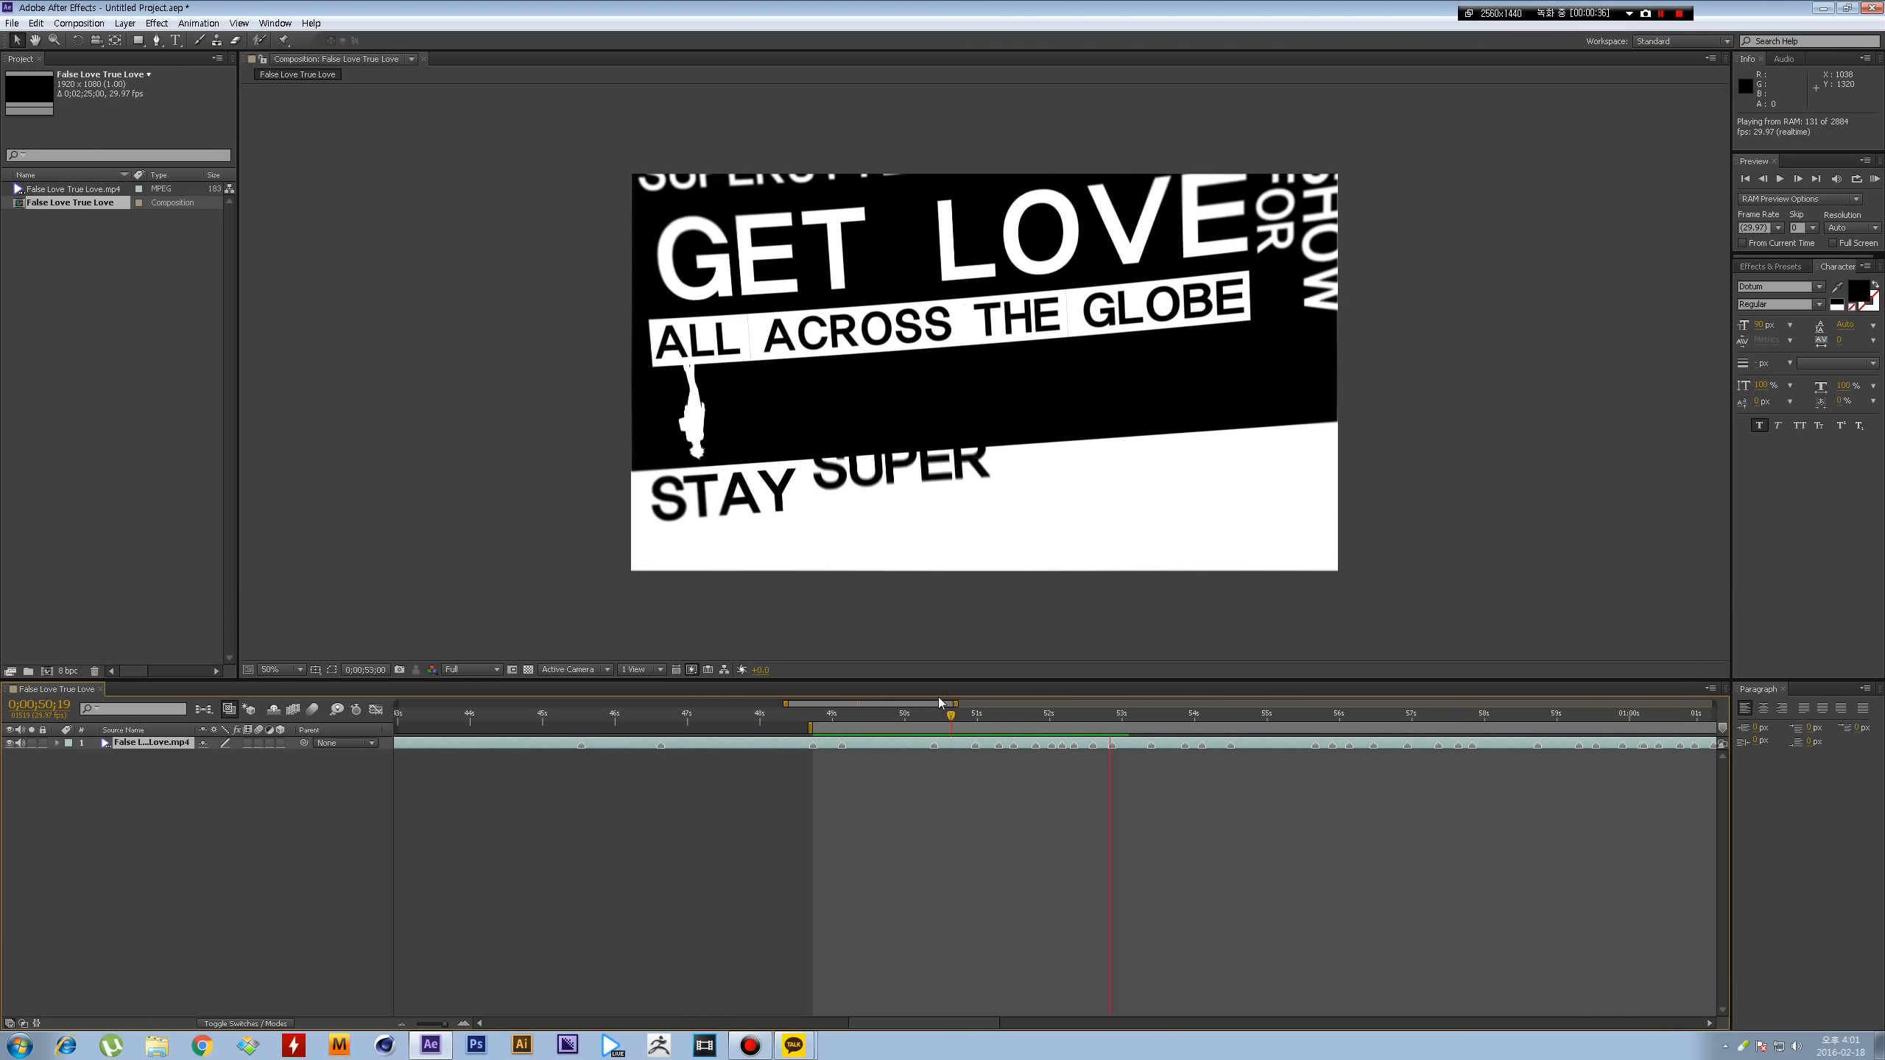
{"action": "key", "text": "space"}
{"action": "left_click_drag", "start_coordinate": [870, 719], "coordinate": [1000, 717]}
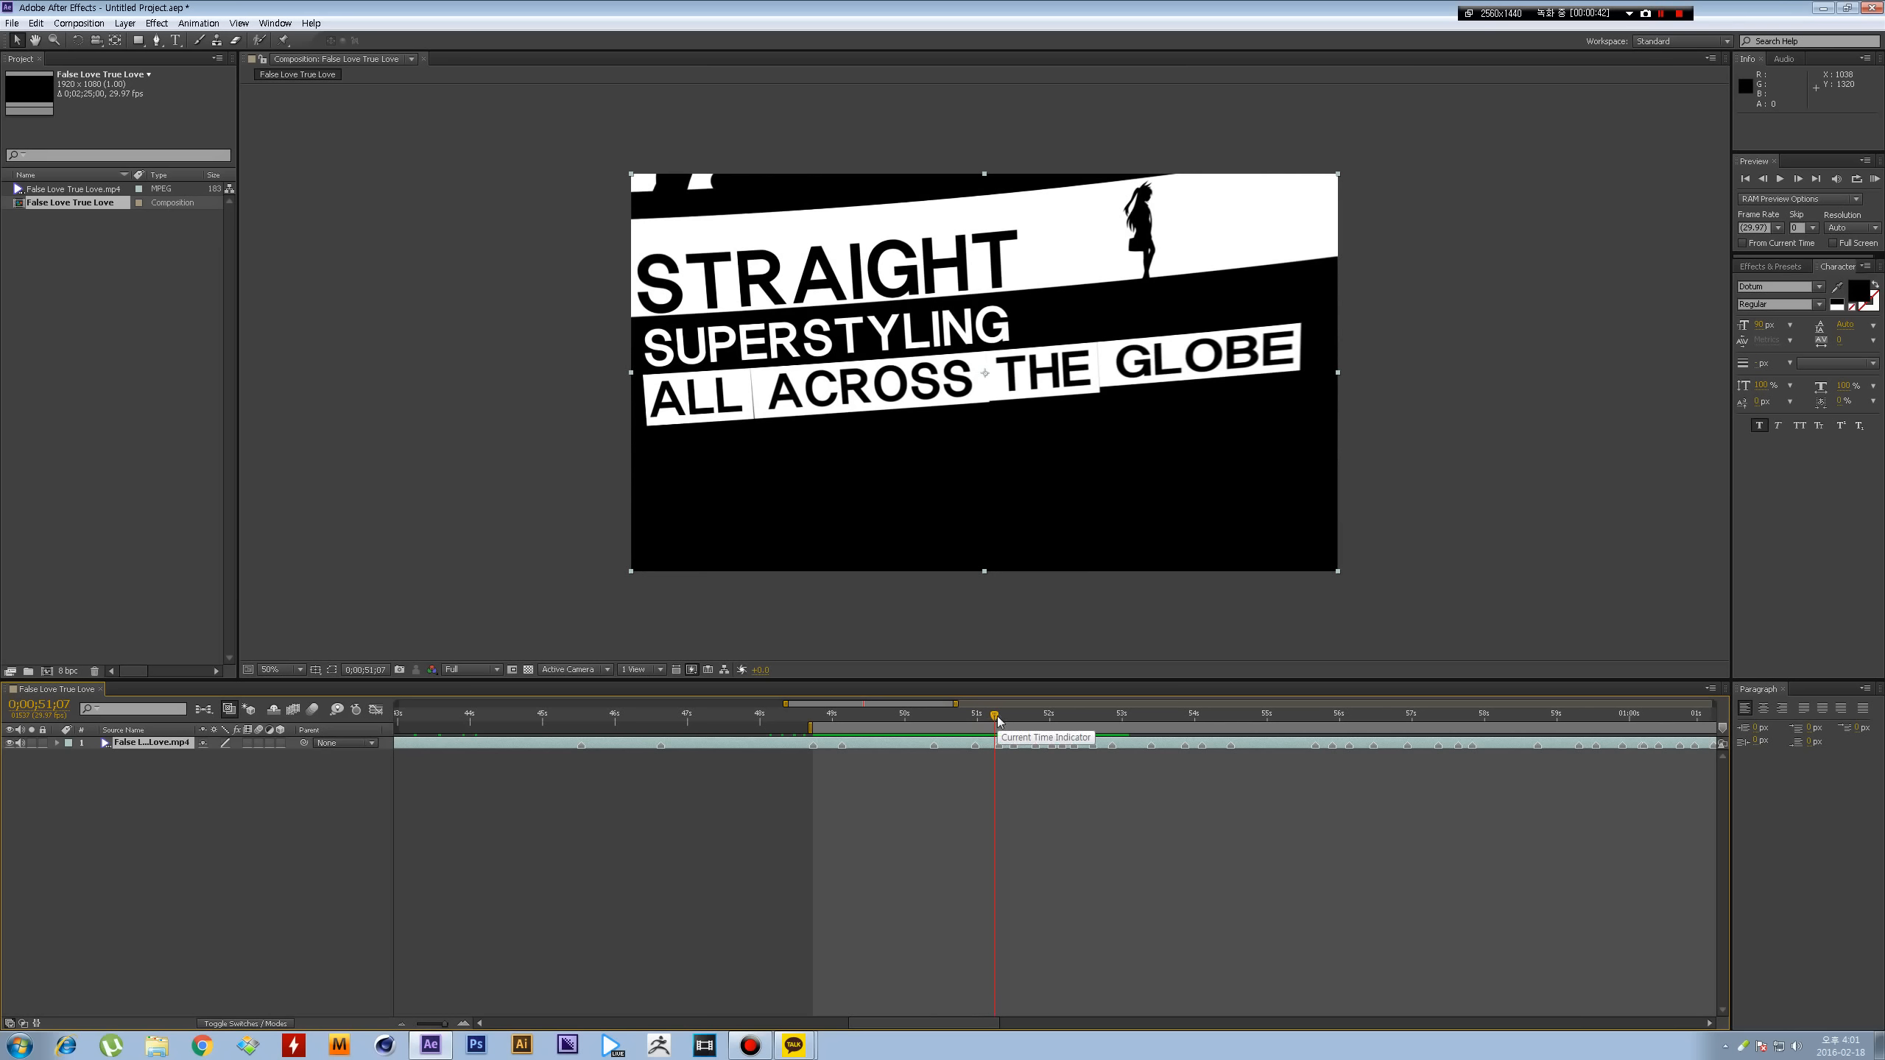
{"action": "mouse_move", "coordinate": [999, 720]}
{"action": "left_mouse_down"}
{"action": "mouse_move", "coordinate": [1054, 735]}
{"action": "mouse_move", "coordinate": [952, 724]}
{"action": "mouse_move", "coordinate": [997, 723]}
{"action": "left_mouse_up"}
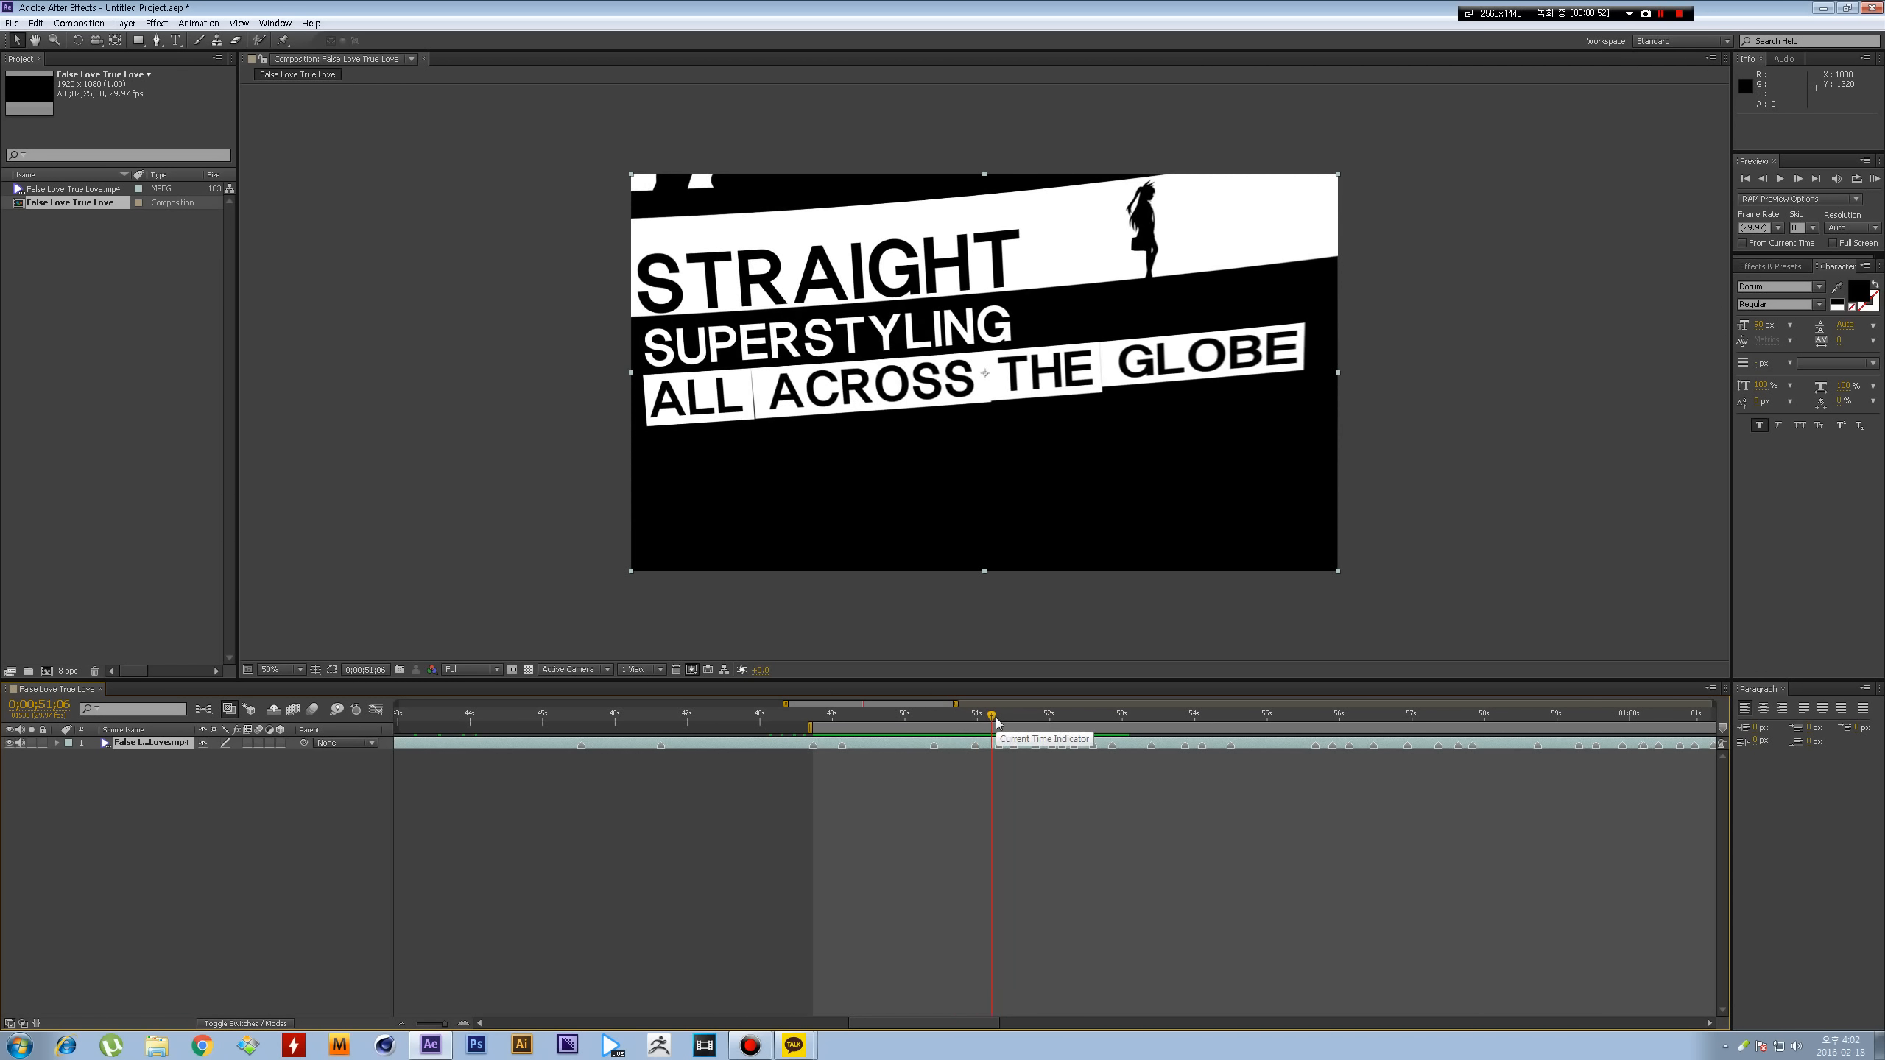
- Trim the start of the False Love True Love.mp4 layer to the opening of the couple silhouette shot
{"action": "left_click_drag", "start_coordinate": [997, 722], "coordinate": [930, 724]}
{"action": "left_click_drag", "start_coordinate": [971, 724], "coordinate": [808, 707]}
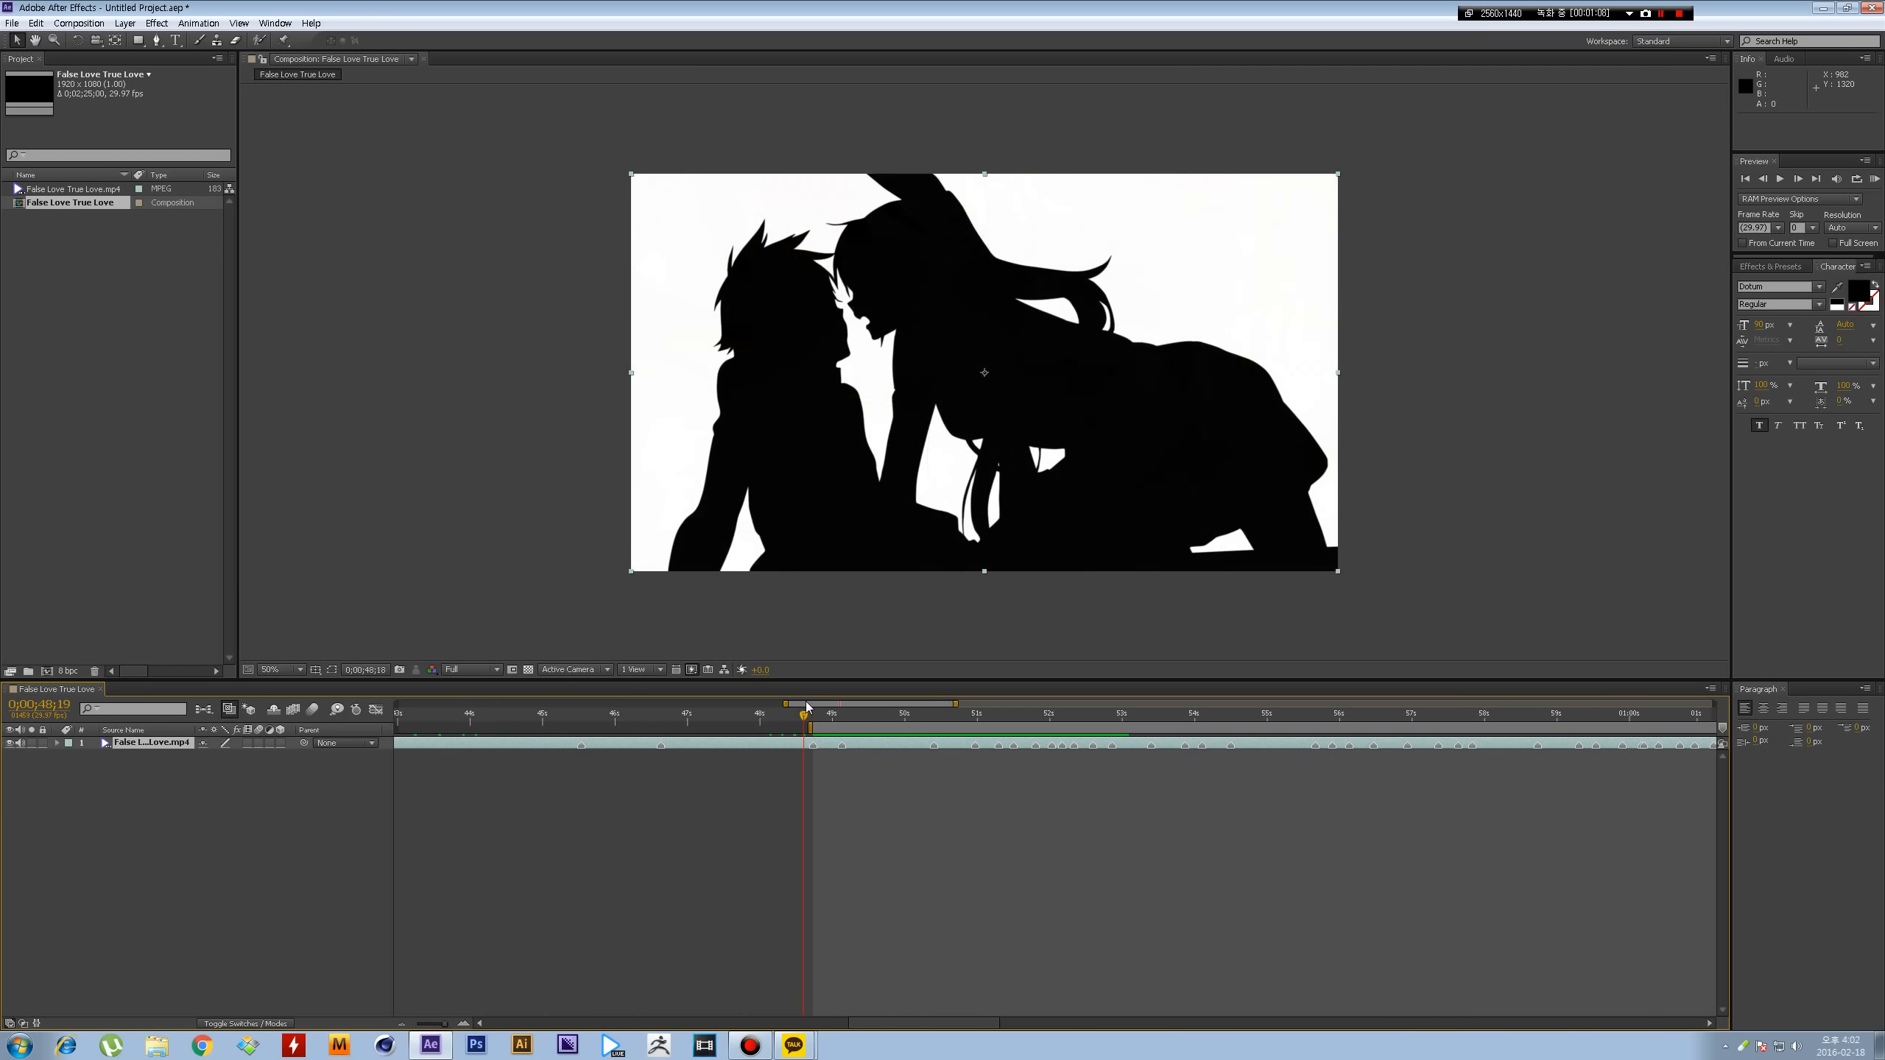
{"action": "scroll", "coordinate": [807, 731], "scroll_direction": "up", "scroll_amount": 3}
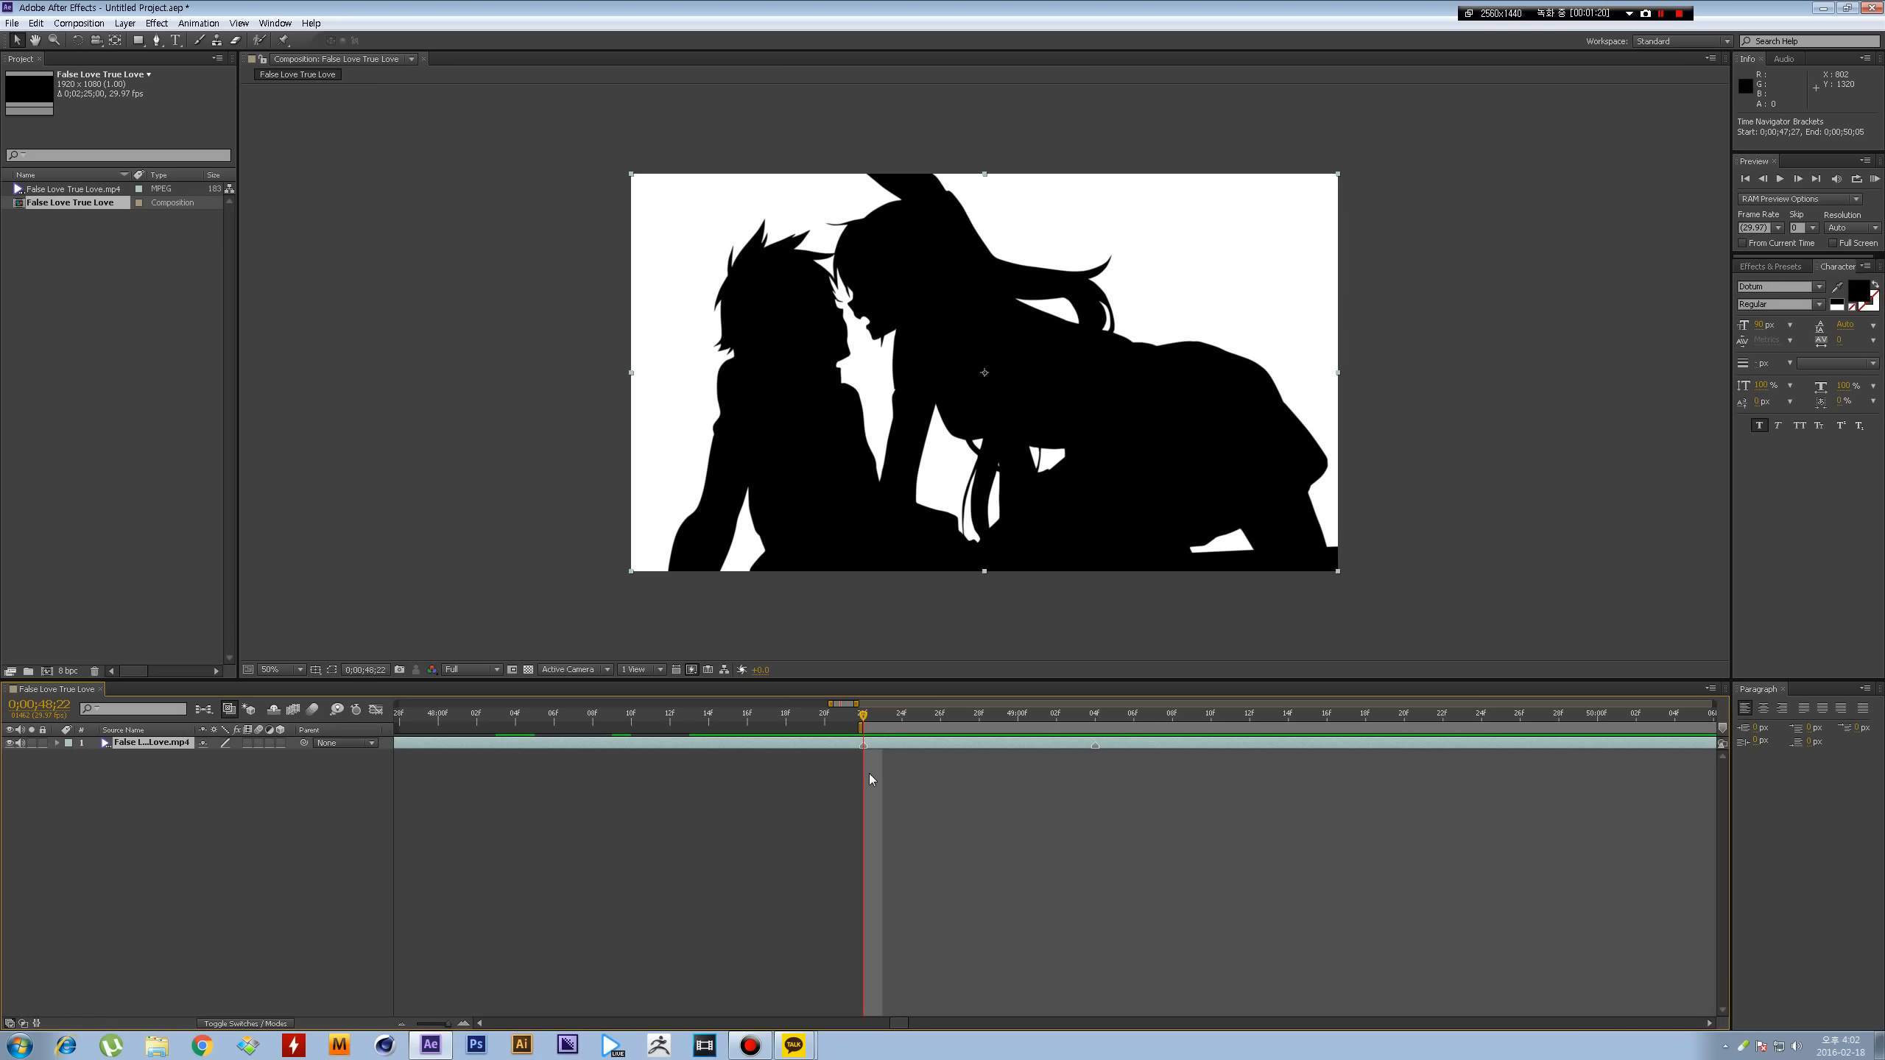
{"action": "key", "text": "alt+bracketleft"}
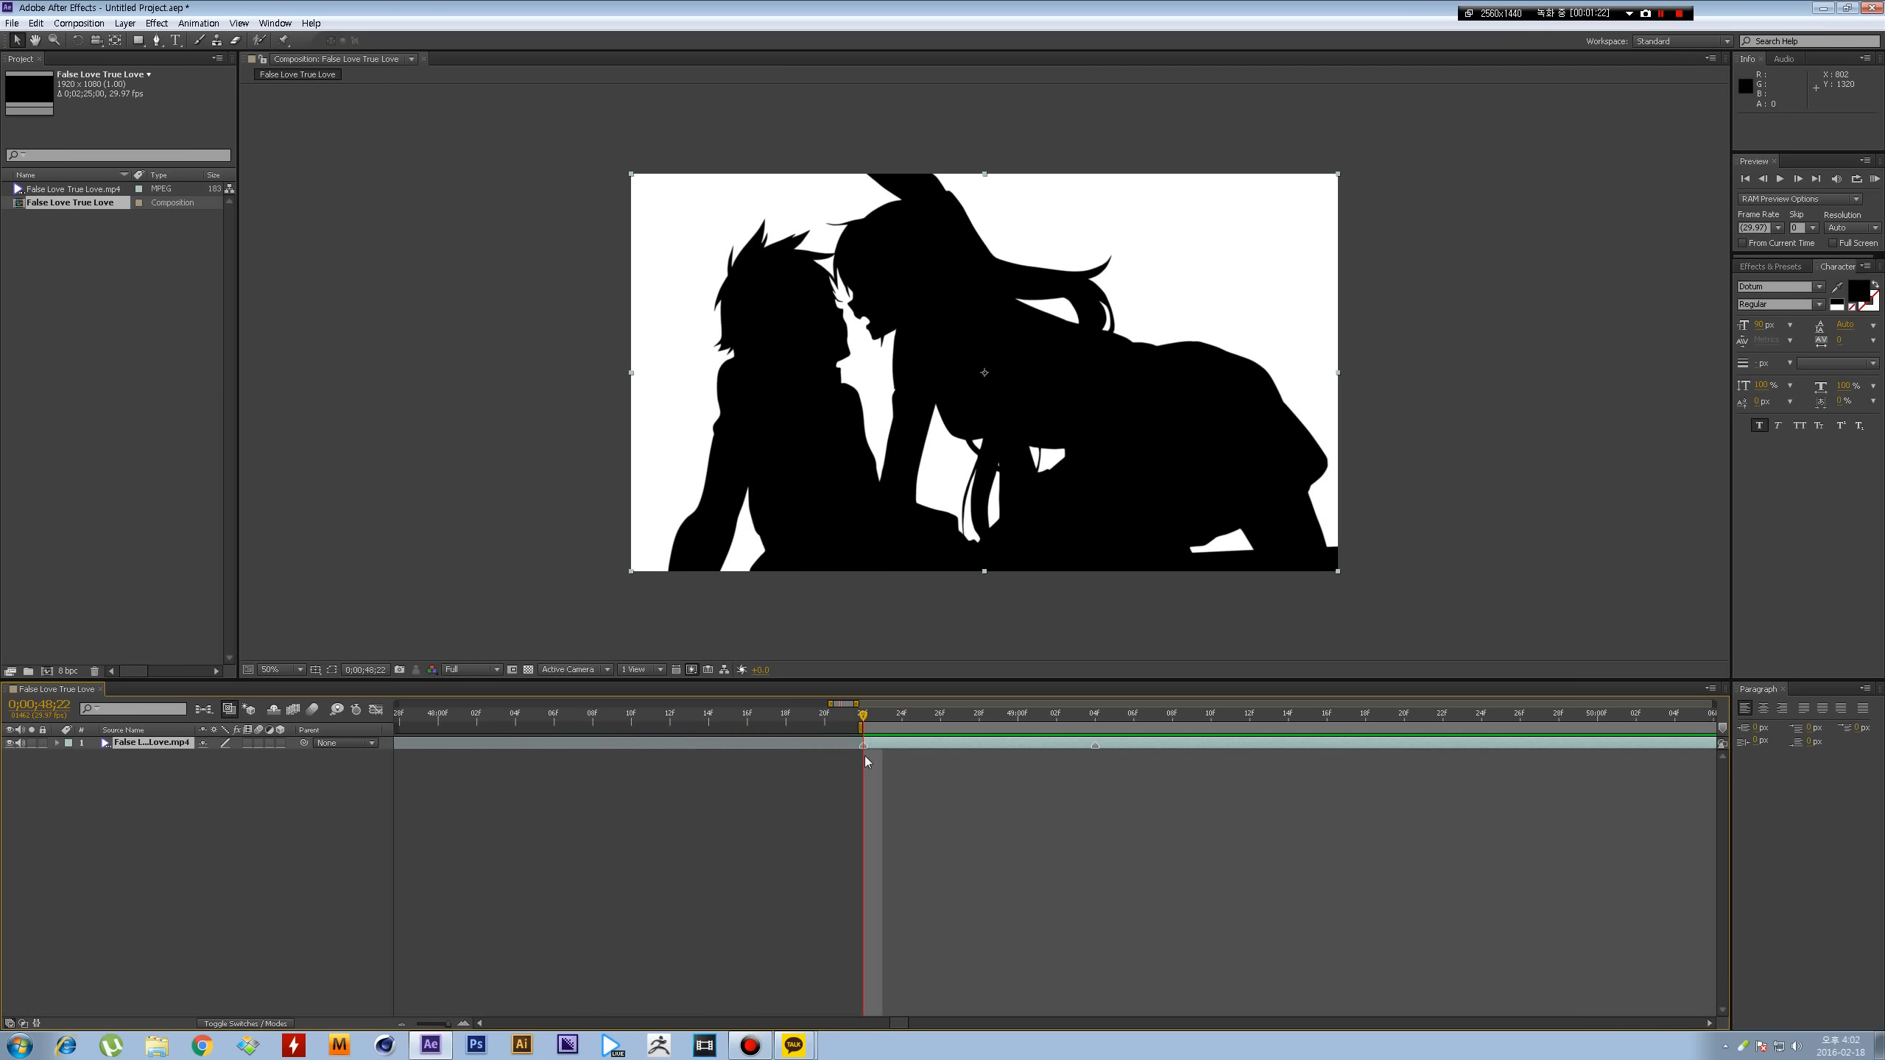
- Move the trimmed footage layer so that it starts at 0;00;00;00 of the composition
{"action": "scroll", "coordinate": [775, 769], "scroll_direction": "down", "scroll_amount": 5}
{"action": "scroll", "coordinate": [401, 732], "scroll_direction": "left", "scroll_amount": 4}
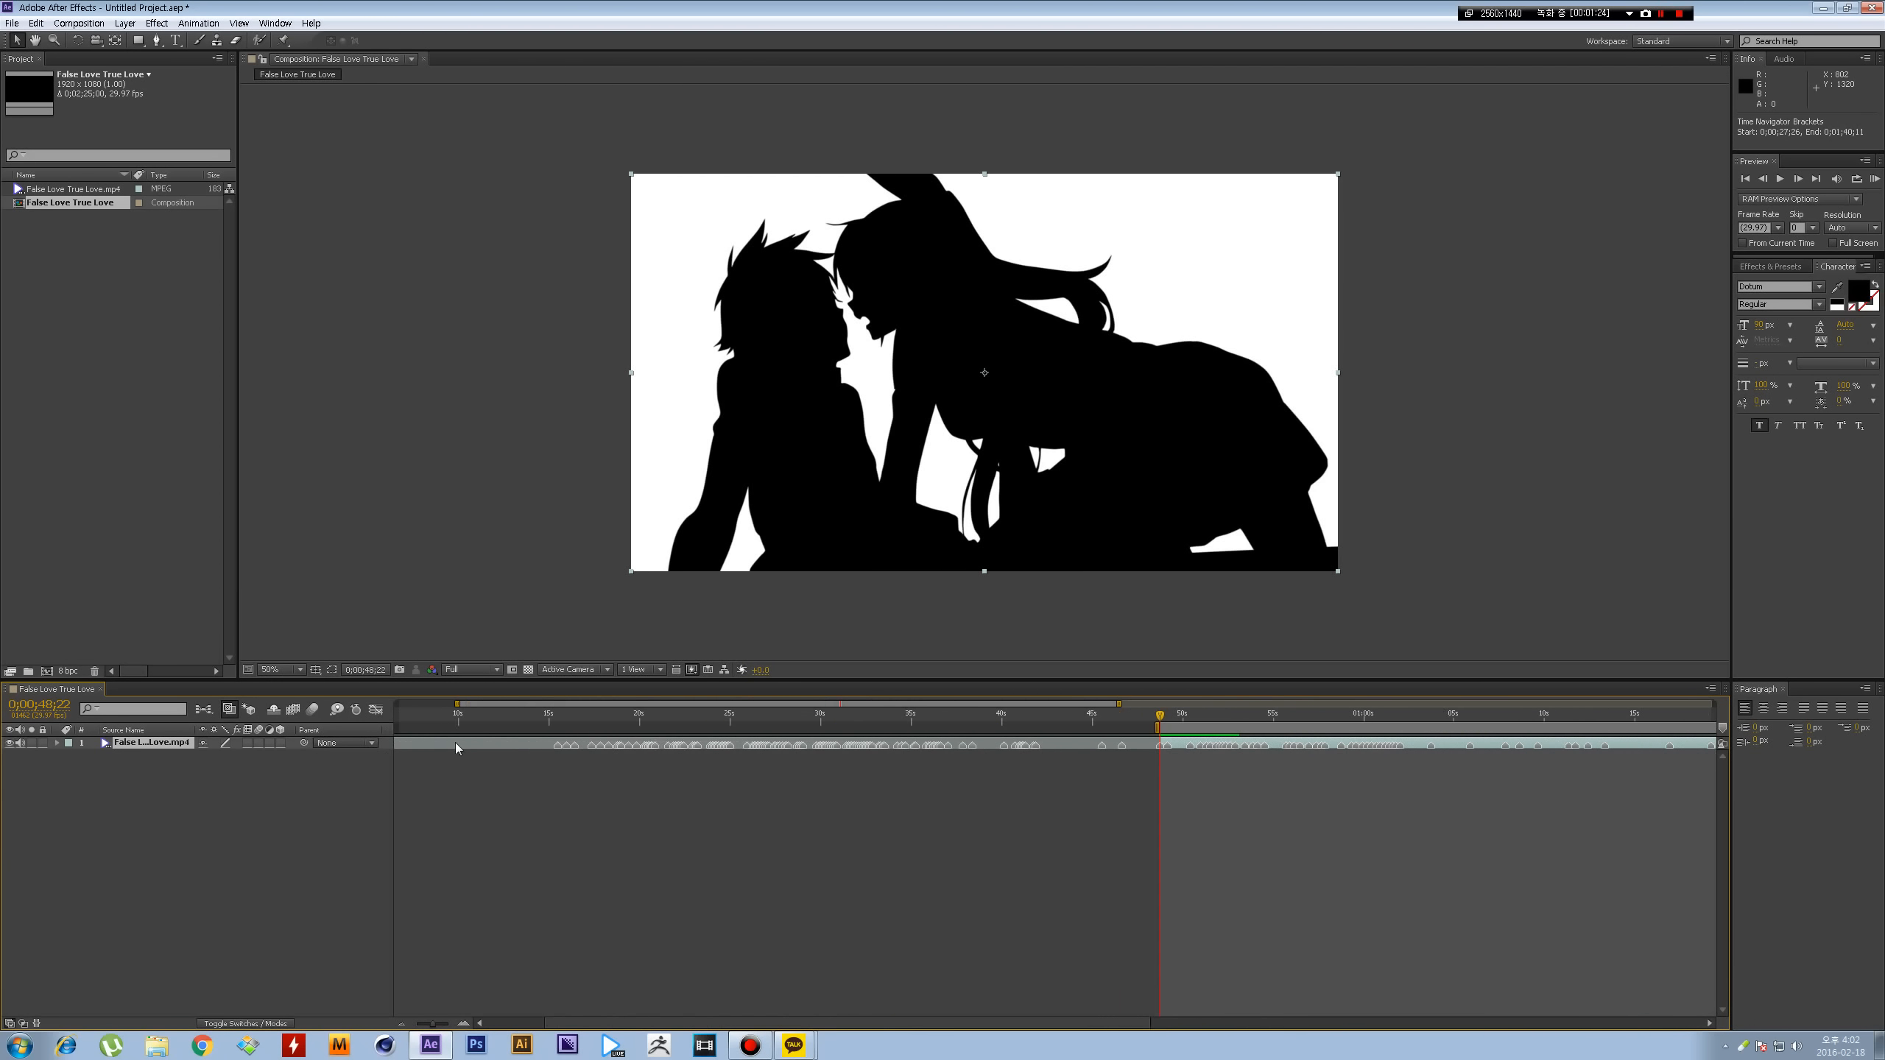
{"action": "scroll", "coordinate": [455, 742], "scroll_direction": "down", "scroll_amount": 1}
{"action": "scroll", "coordinate": [457, 742], "scroll_direction": "left", "scroll_amount": 1}
{"action": "left_click_drag", "start_coordinate": [406, 718], "coordinate": [387, 715]}
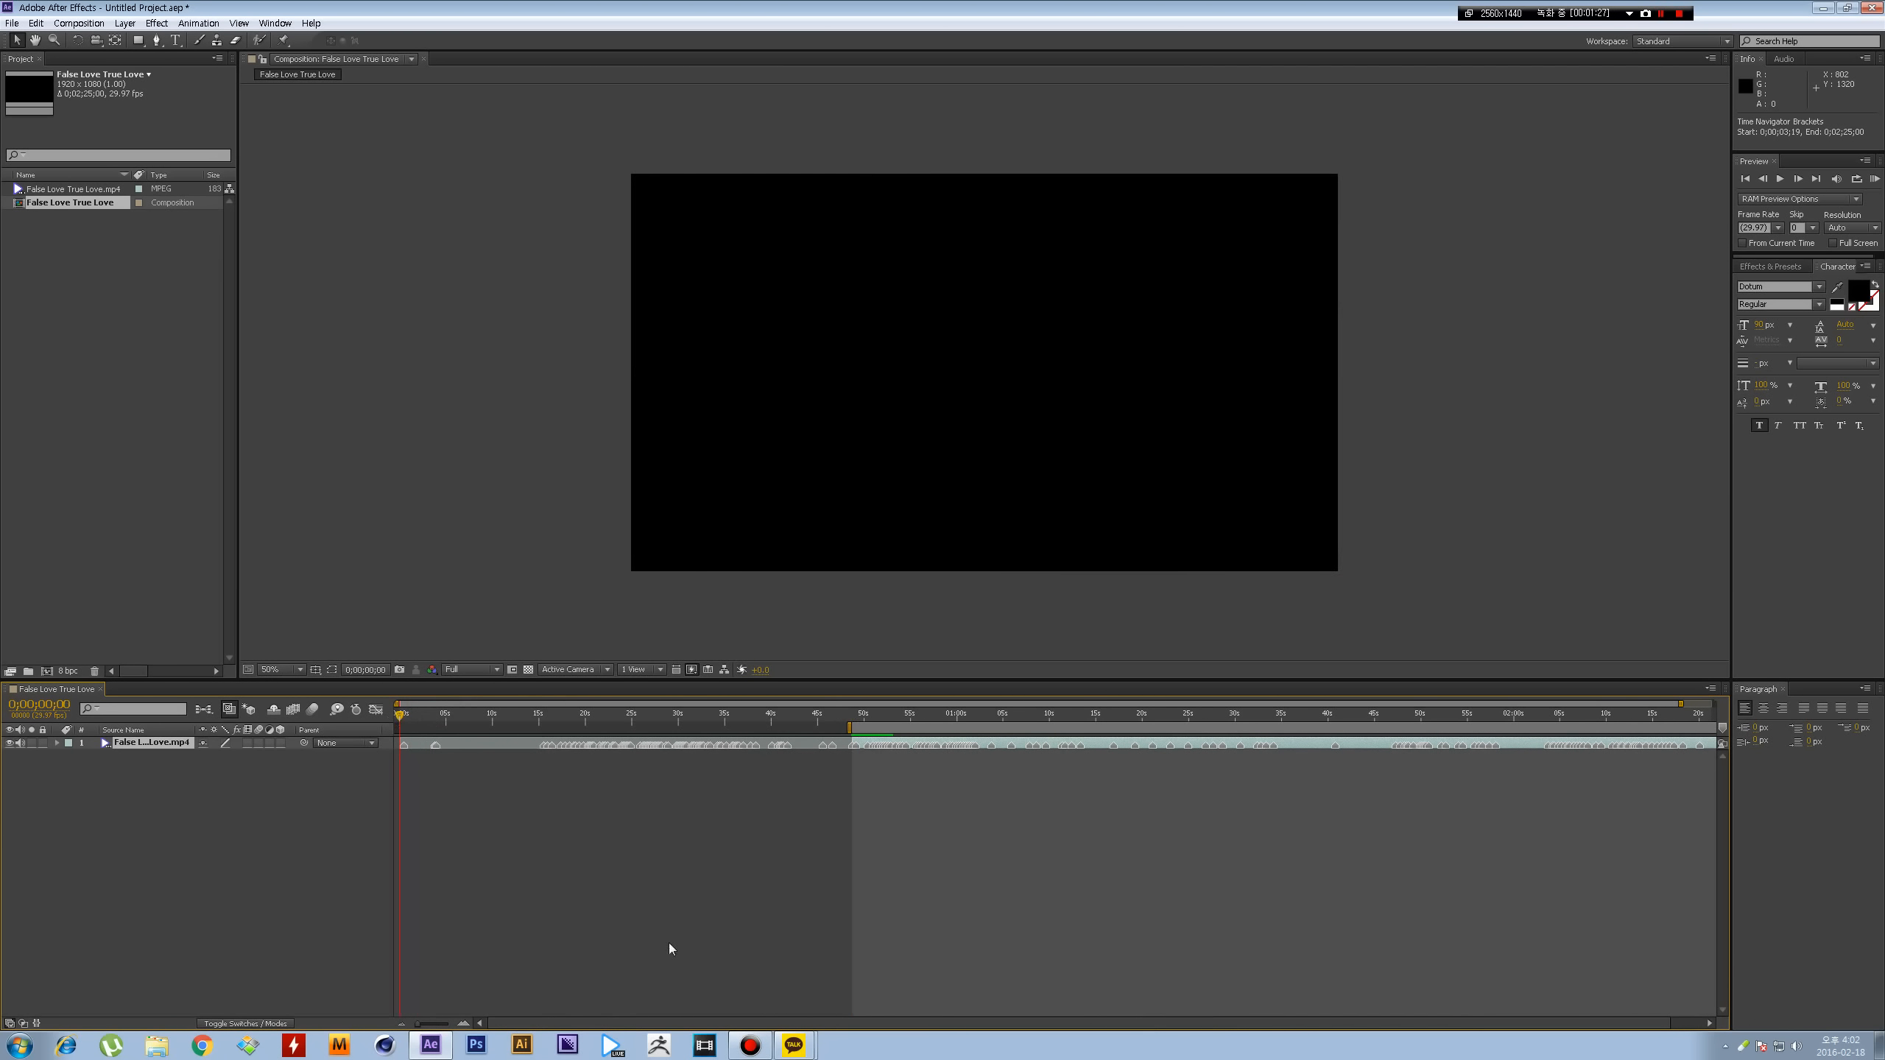
{"action": "key", "text": "["}
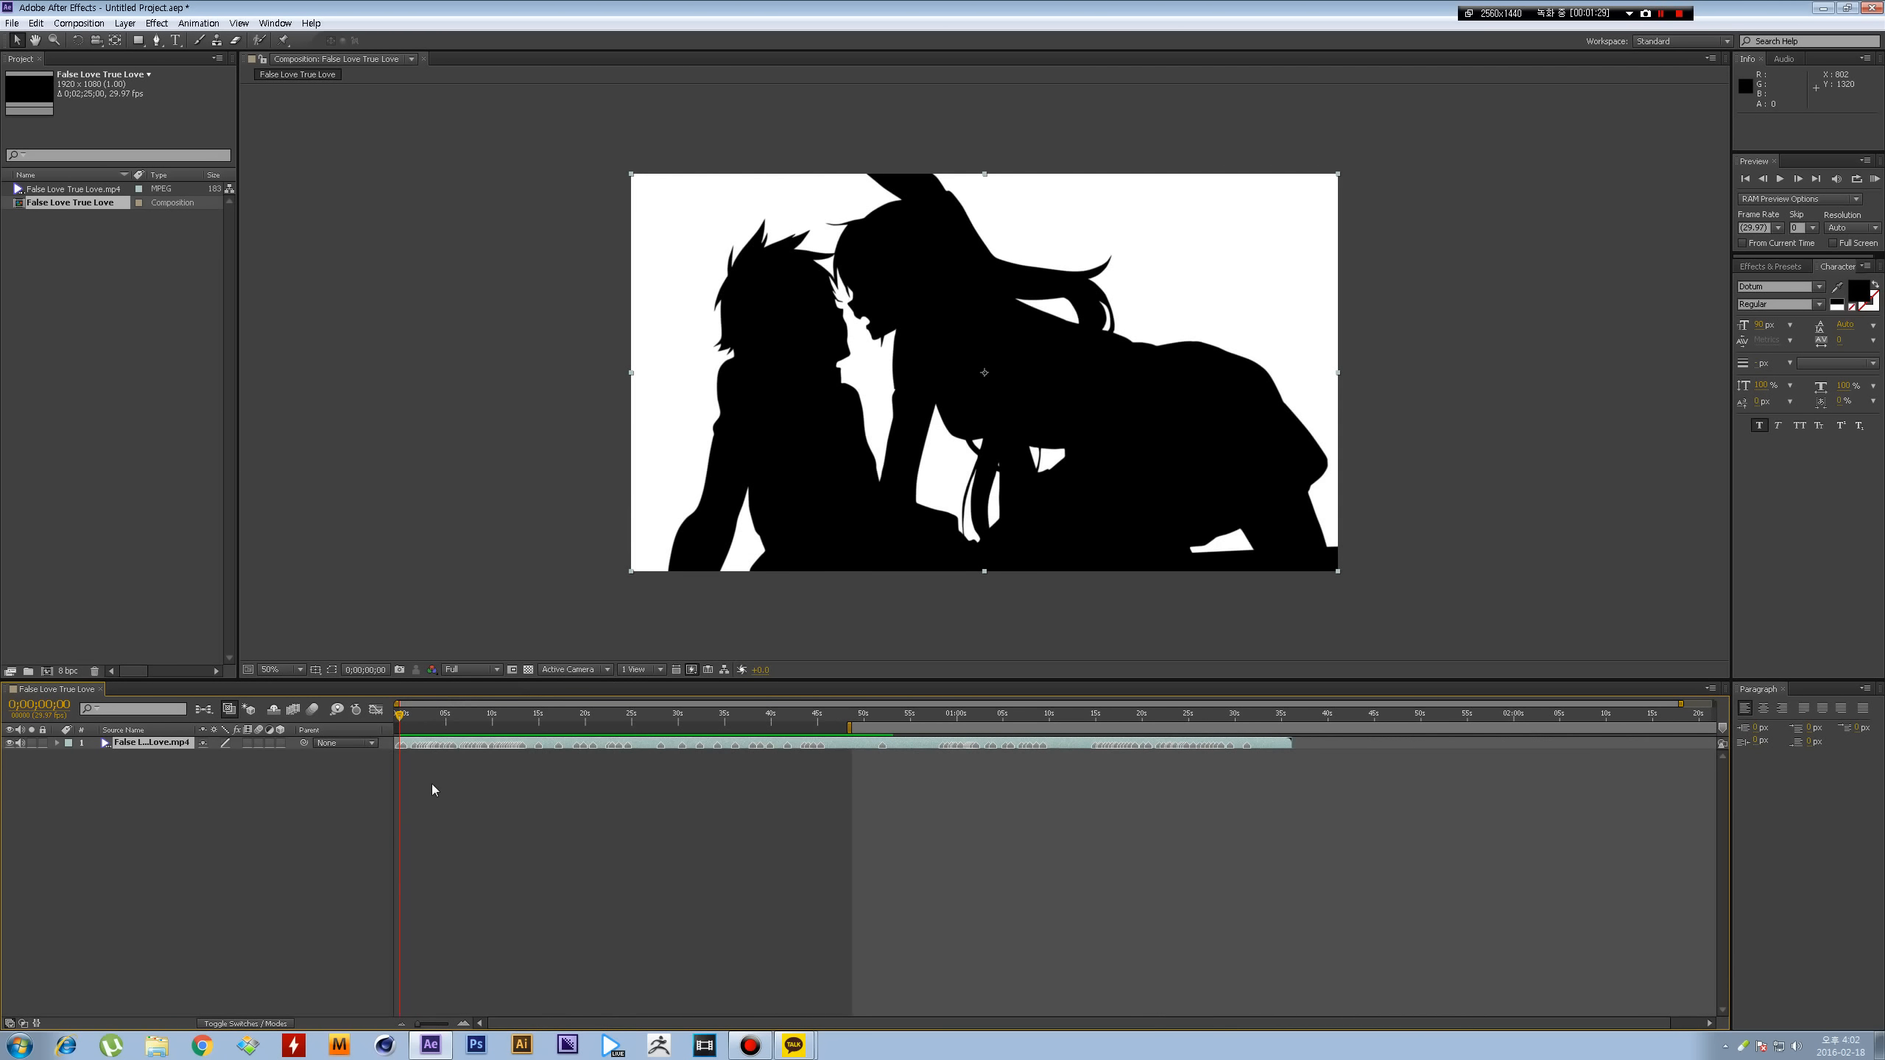
- Examine how the words STRAIGHT, SUPERSTYLING and ALL come in over the first two seconds of the footage
{"action": "scroll", "coordinate": [414, 765], "scroll_direction": "up", "scroll_amount": 2}
{"action": "left_click_drag", "start_coordinate": [401, 718], "coordinate": [476, 717]}
{"action": "scroll", "coordinate": [429, 749], "scroll_direction": "up", "scroll_amount": 2}
{"action": "scroll", "coordinate": [445, 732], "scroll_direction": "down", "scroll_amount": 2}
{"action": "scroll", "coordinate": [435, 731], "scroll_direction": "up", "scroll_amount": 2}
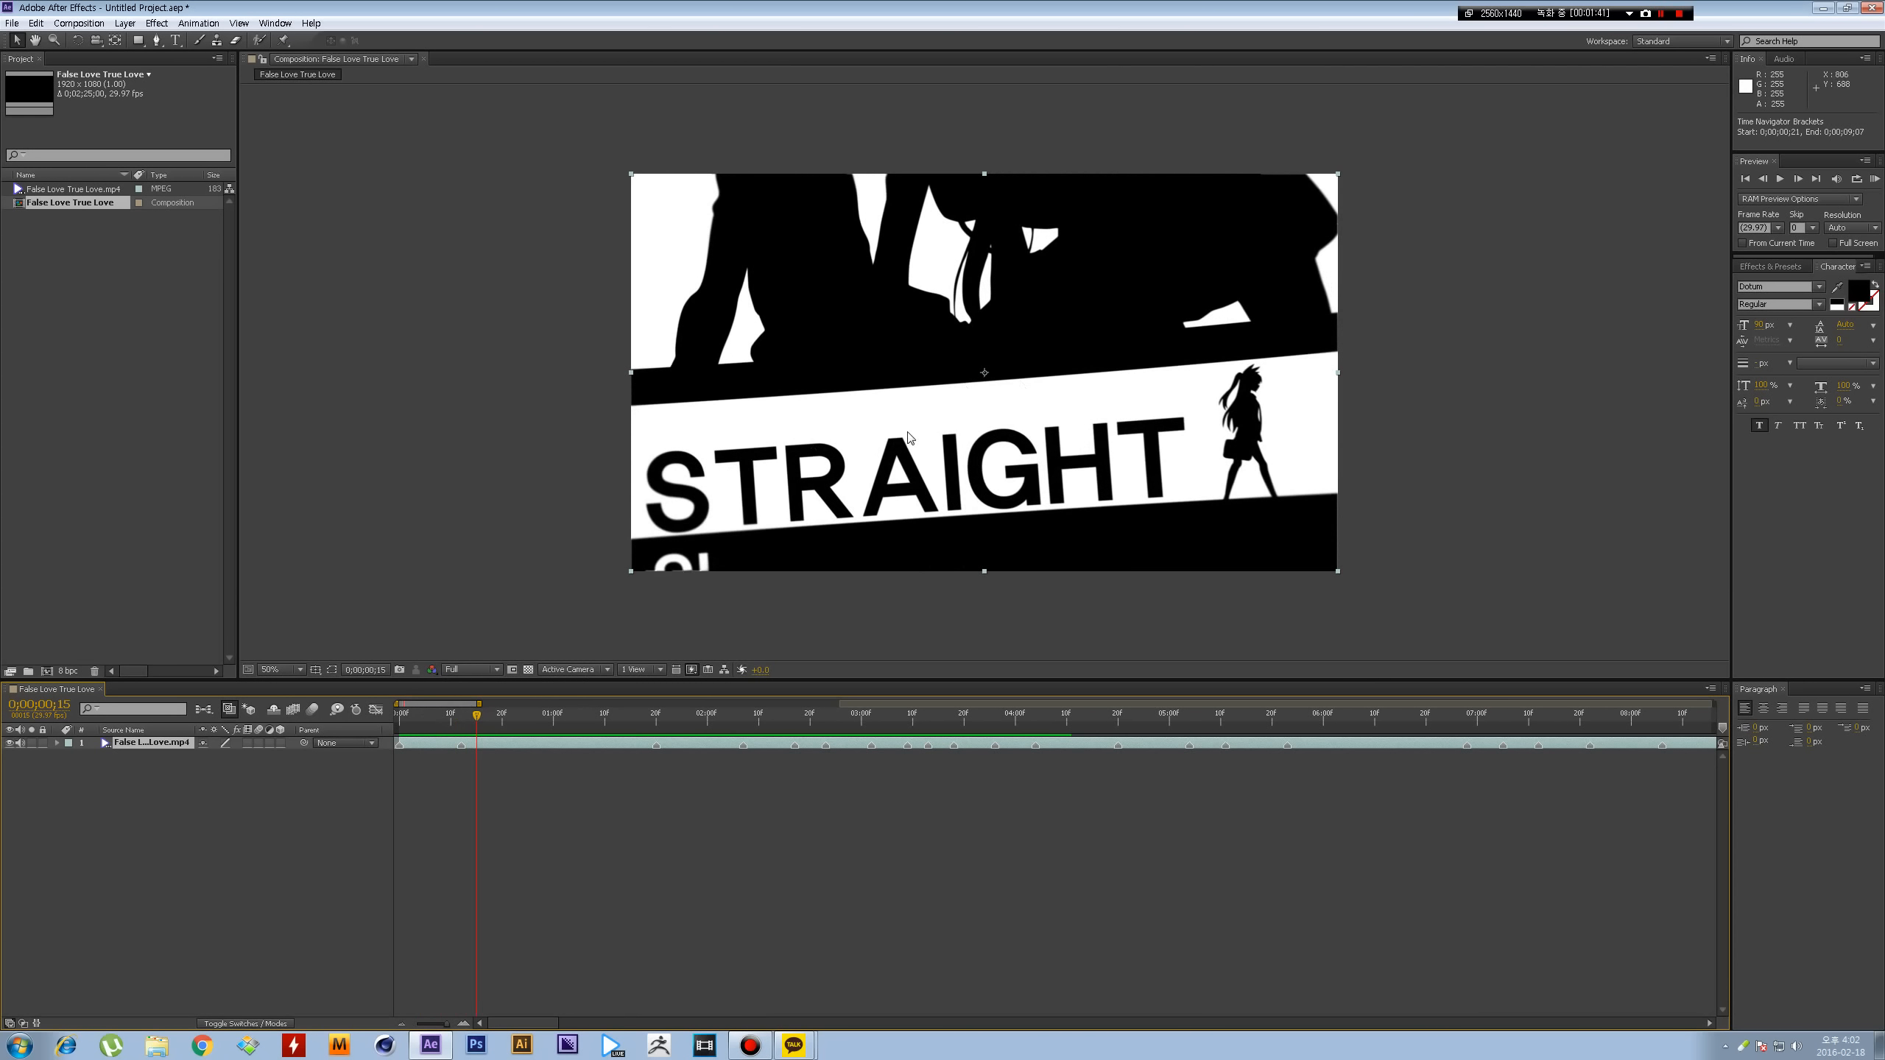
{"action": "key", "text": "space"}
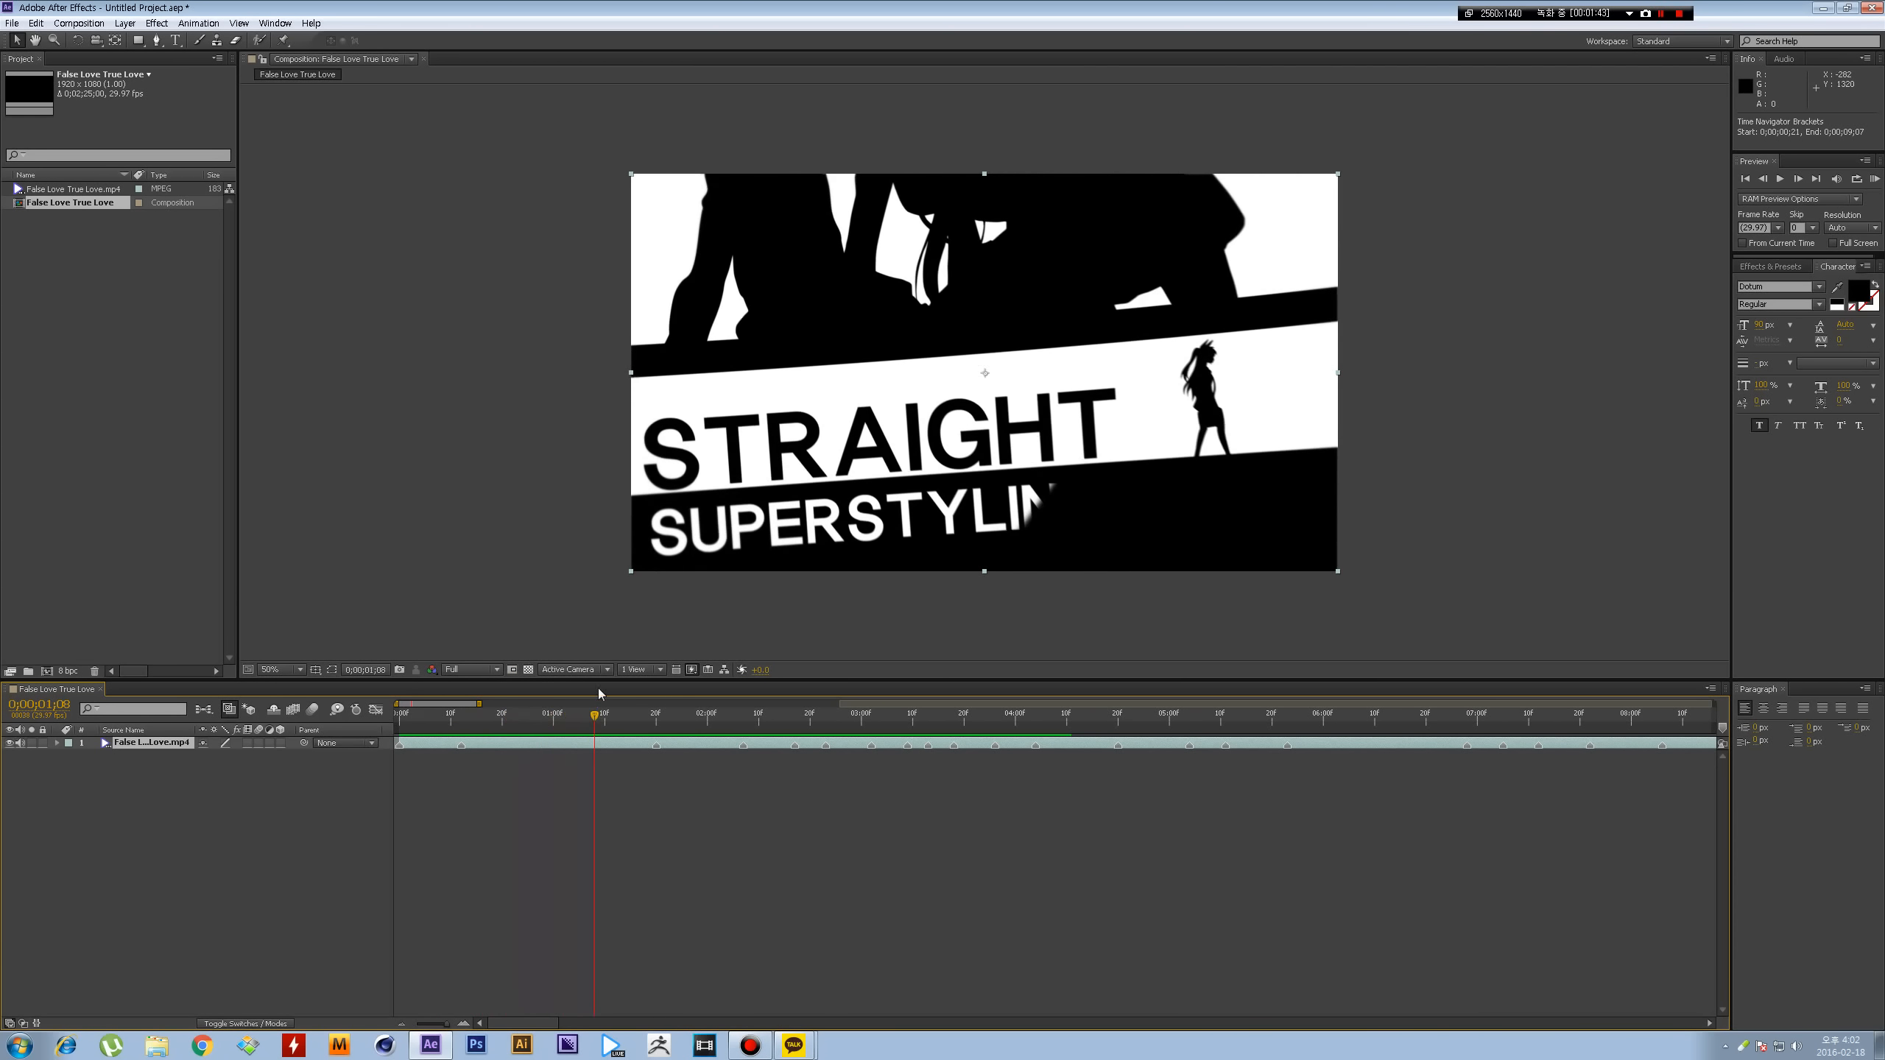
{"action": "left_click_drag", "start_coordinate": [595, 715], "coordinate": [665, 712]}
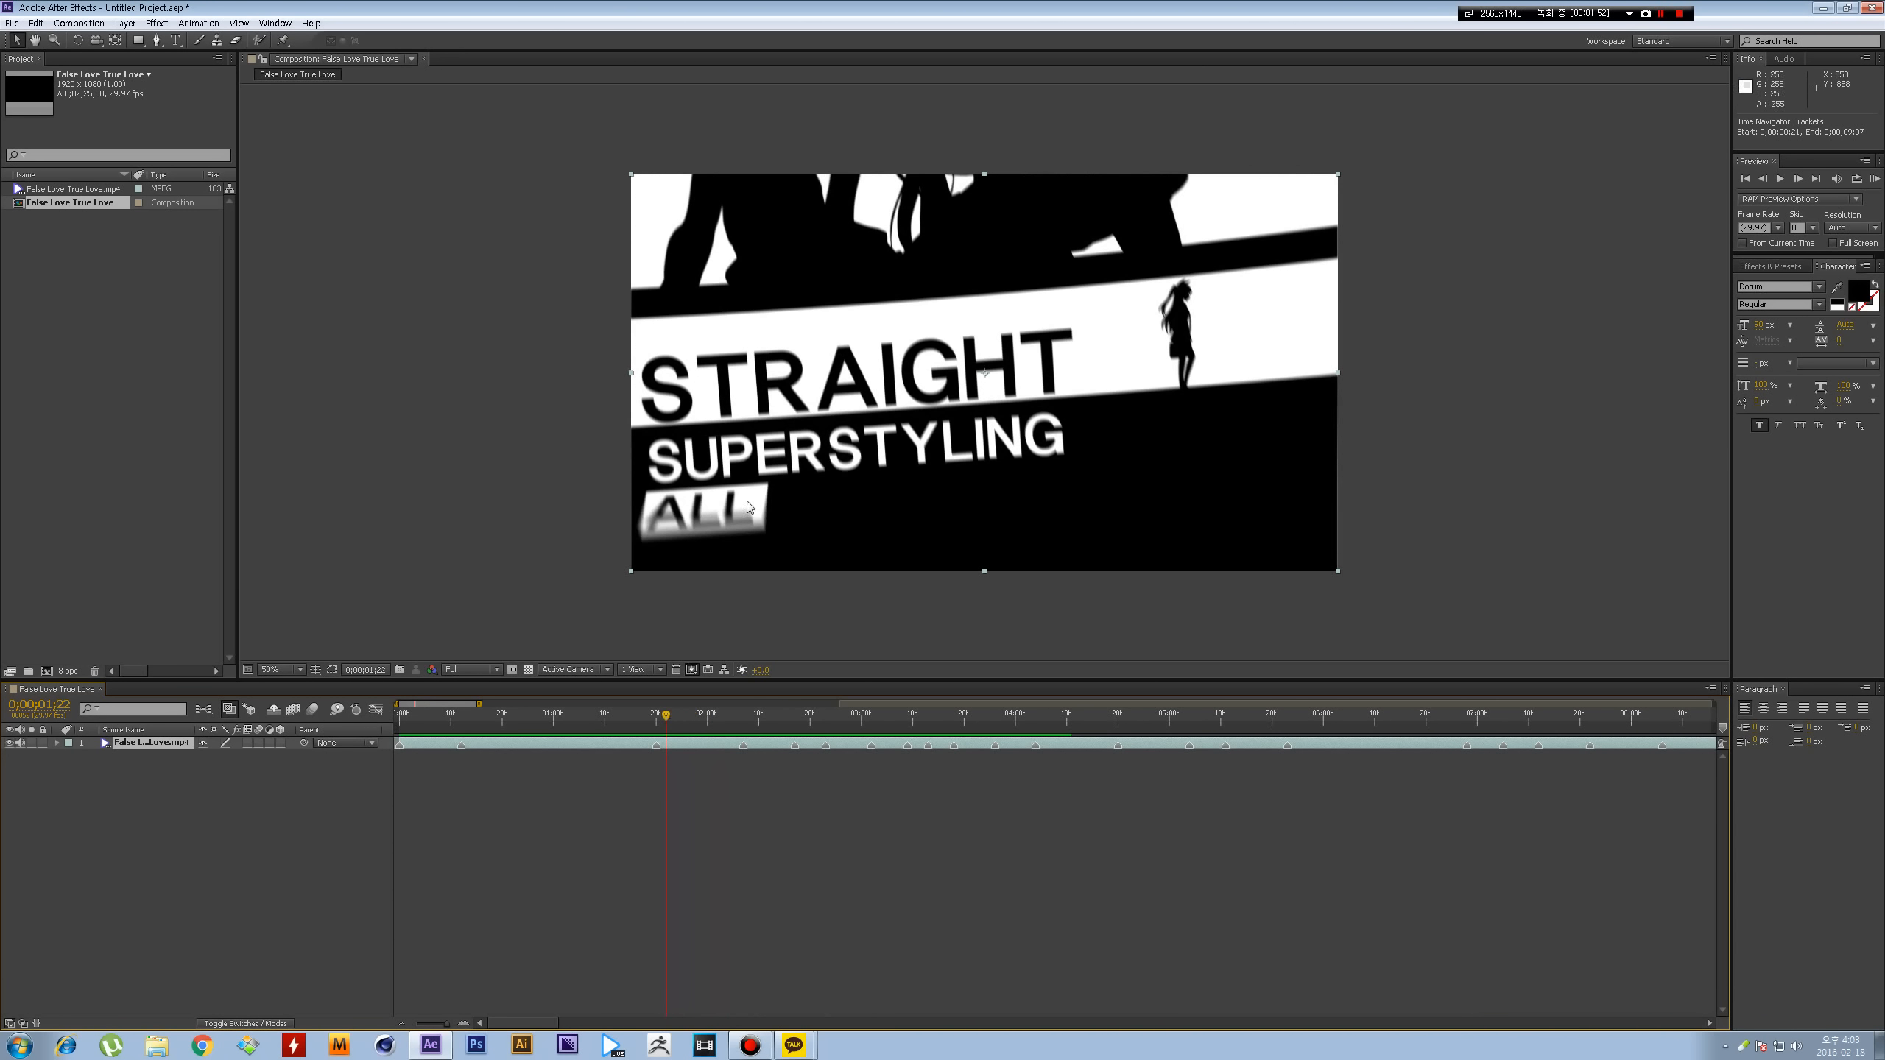
{"action": "left_click", "coordinate": [670, 714]}
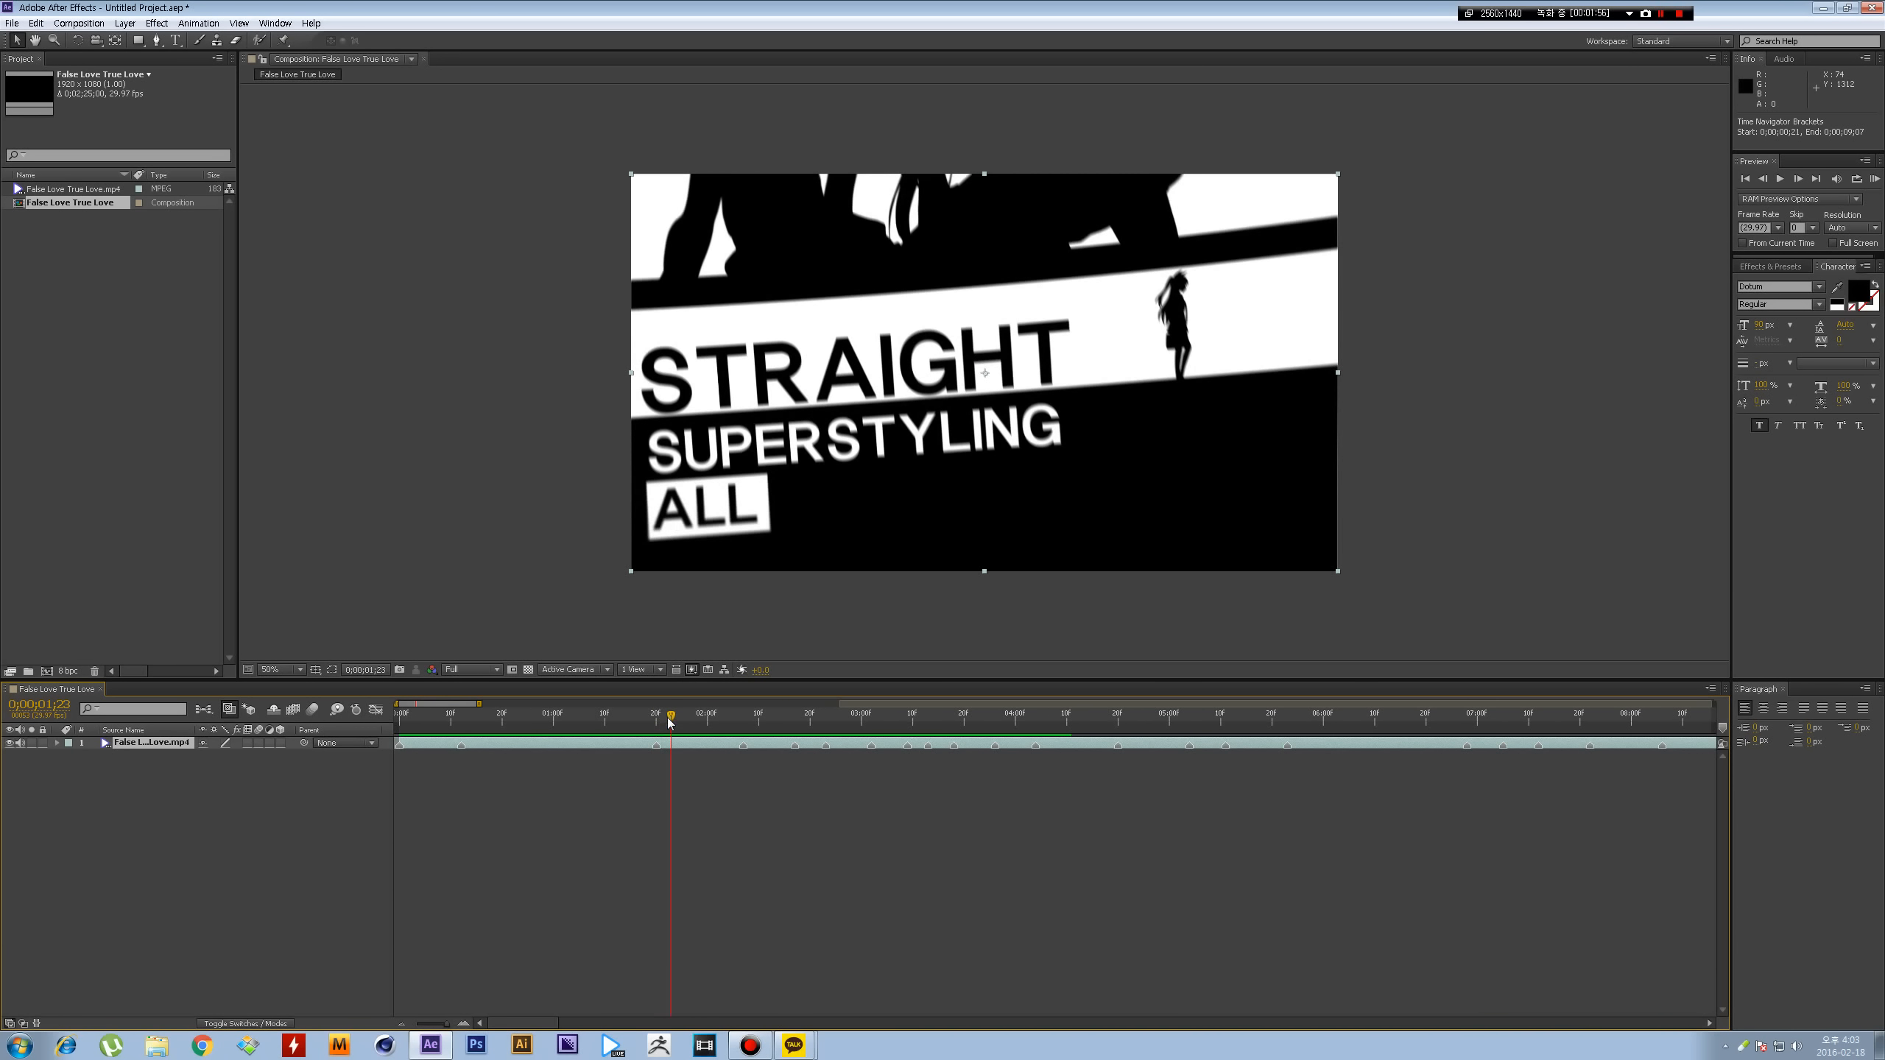
{"action": "left_click", "coordinate": [674, 715]}
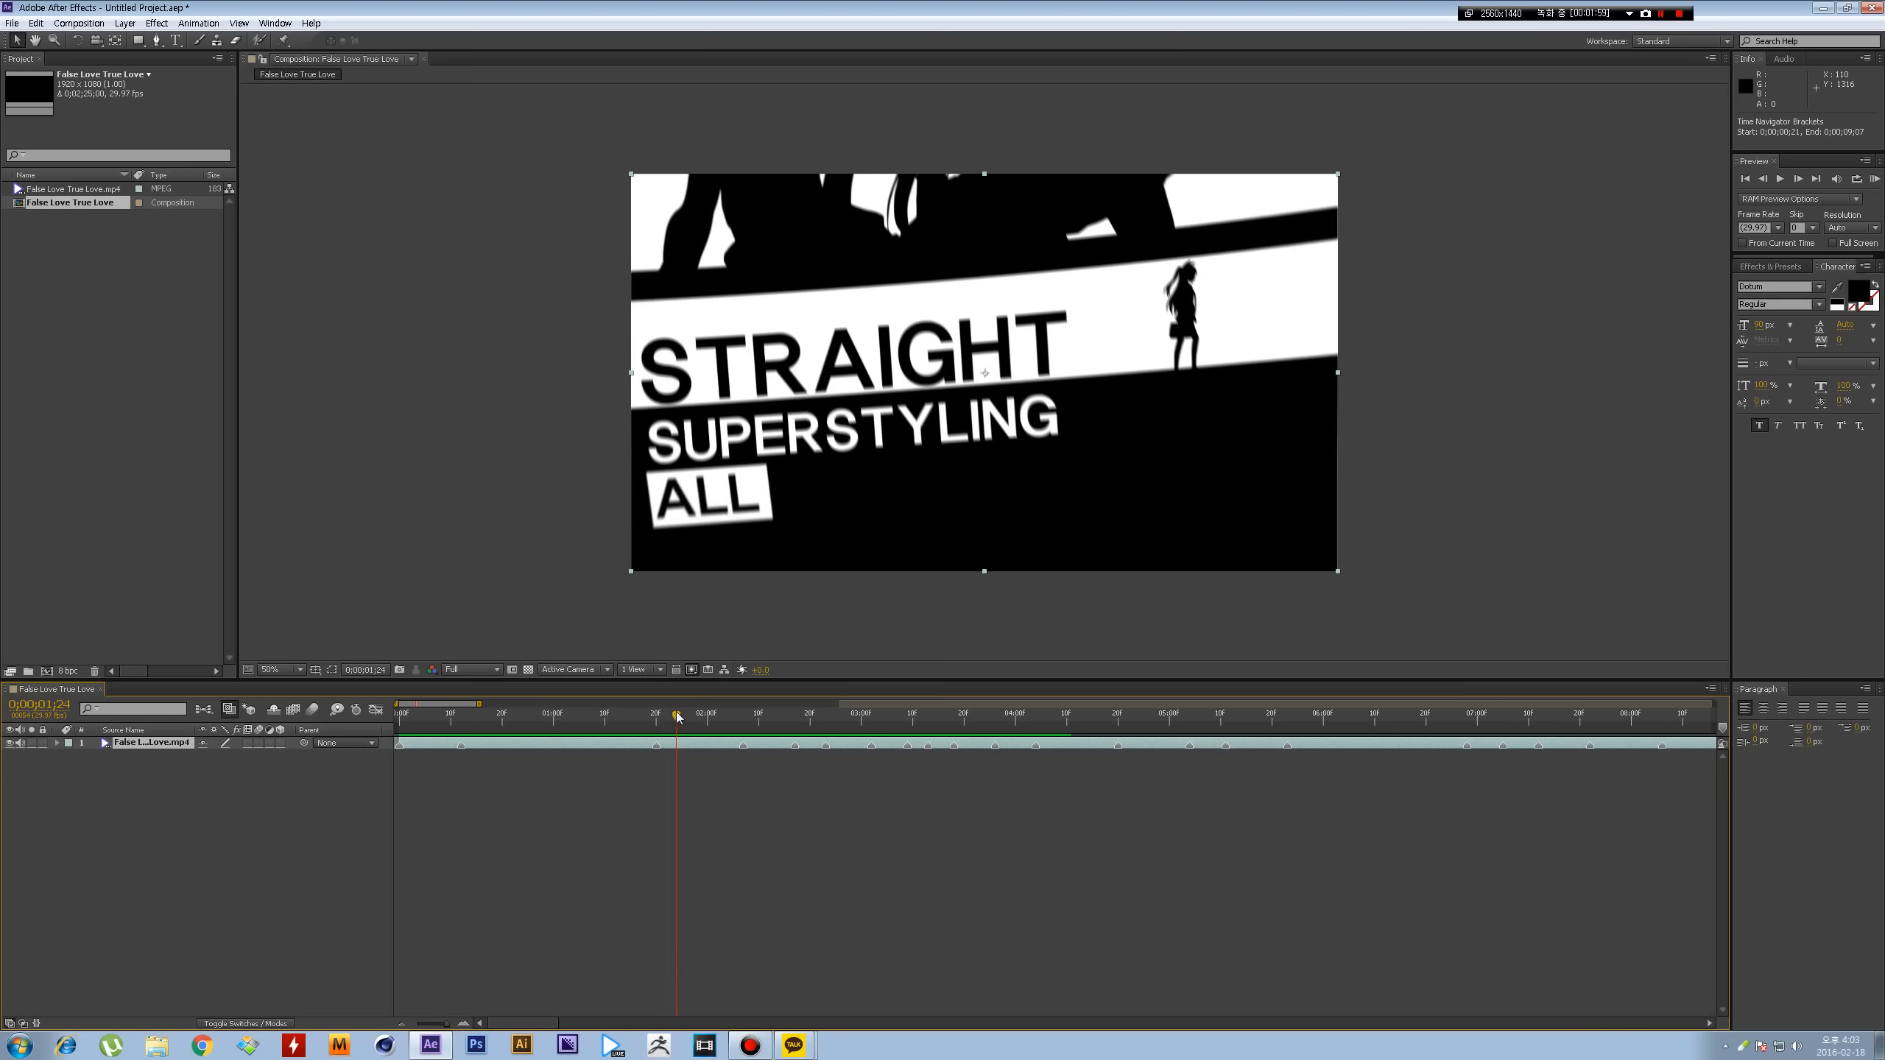
- Go through the footage frame by frame up to 0;00;02;29 to study how ACROSS THE GLOBE and OUR COAST animate
{"action": "left_click_drag", "start_coordinate": [678, 717], "coordinate": [734, 720]}
{"action": "key", "text": "Page_Up"}
{"action": "key", "text": "Page_Down"}
{"action": "key", "text": "Page_Down"}
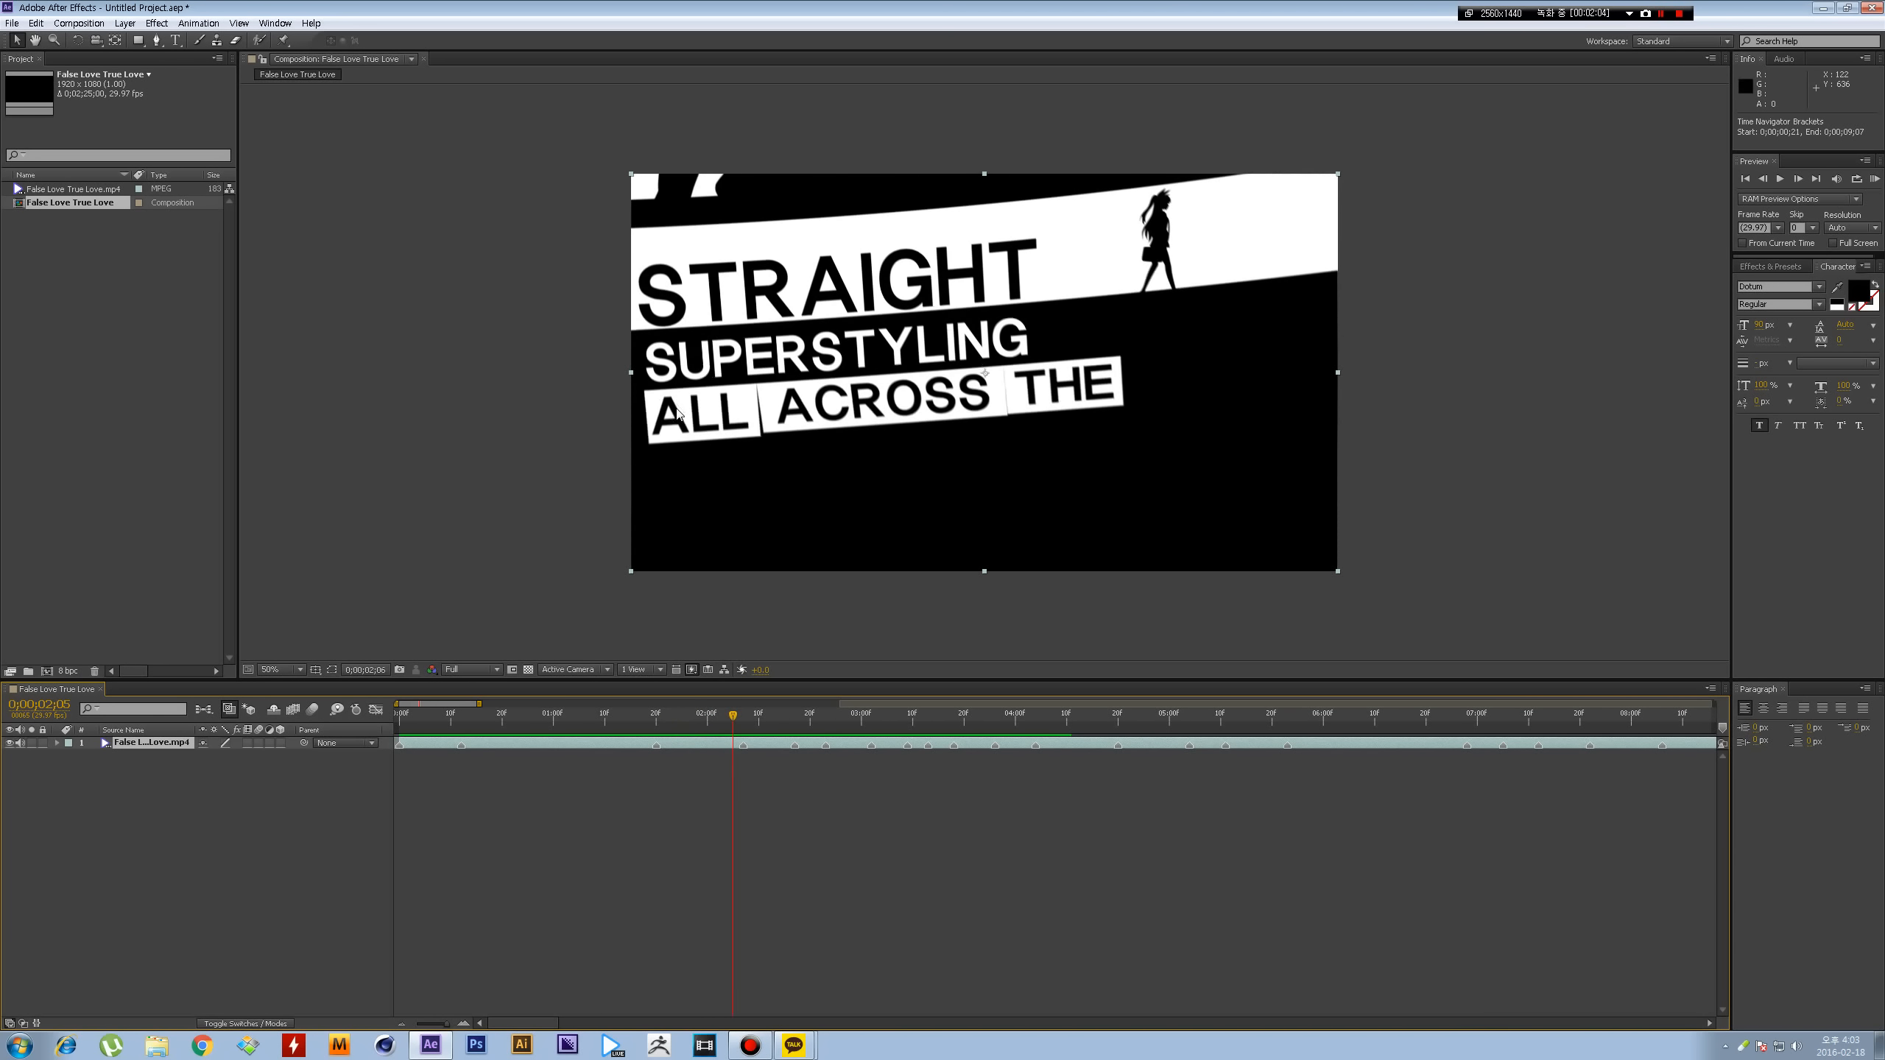
{"action": "key", "text": "Page_Down"}
{"action": "key", "text": "Page_Down"}
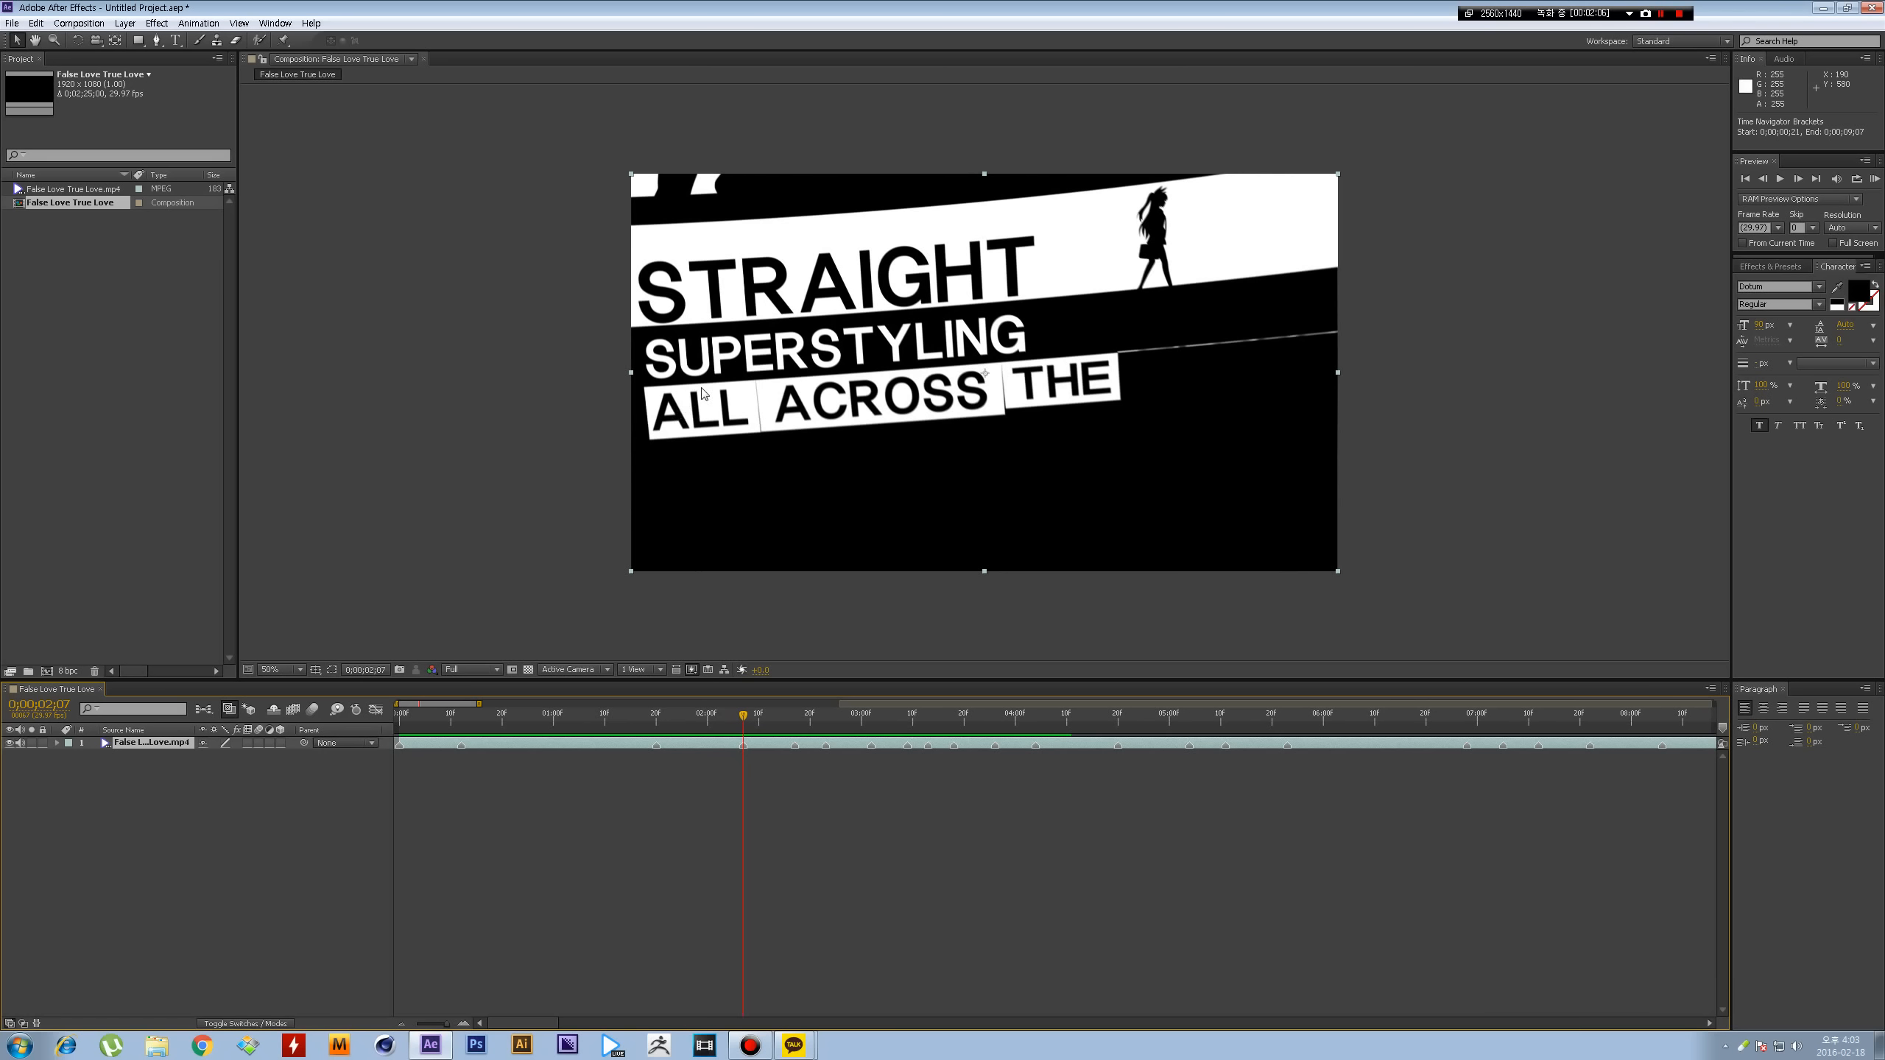
{"action": "key", "text": "Page_Down"}
{"action": "key", "text": "Page_Down"}
{"action": "key", "text": "Page_Down"}
{"action": "key", "text": "Page_Down"}
{"action": "key", "text": "Page_Down"}
{"action": "key", "text": "Page_Down"}
{"action": "key", "text": "Page_Down"}
{"action": "key", "text": "Page_Down"}
{"action": "key", "text": "Page_Down"}
{"action": "key", "text": "Page_Down"}
{"action": "key", "text": "Page_Down"}
{"action": "key", "text": "Page_Down"}
{"action": "key", "text": "Page_Down"}
{"action": "key", "text": "Page_Down"}
{"action": "key", "text": "Page_Down"}
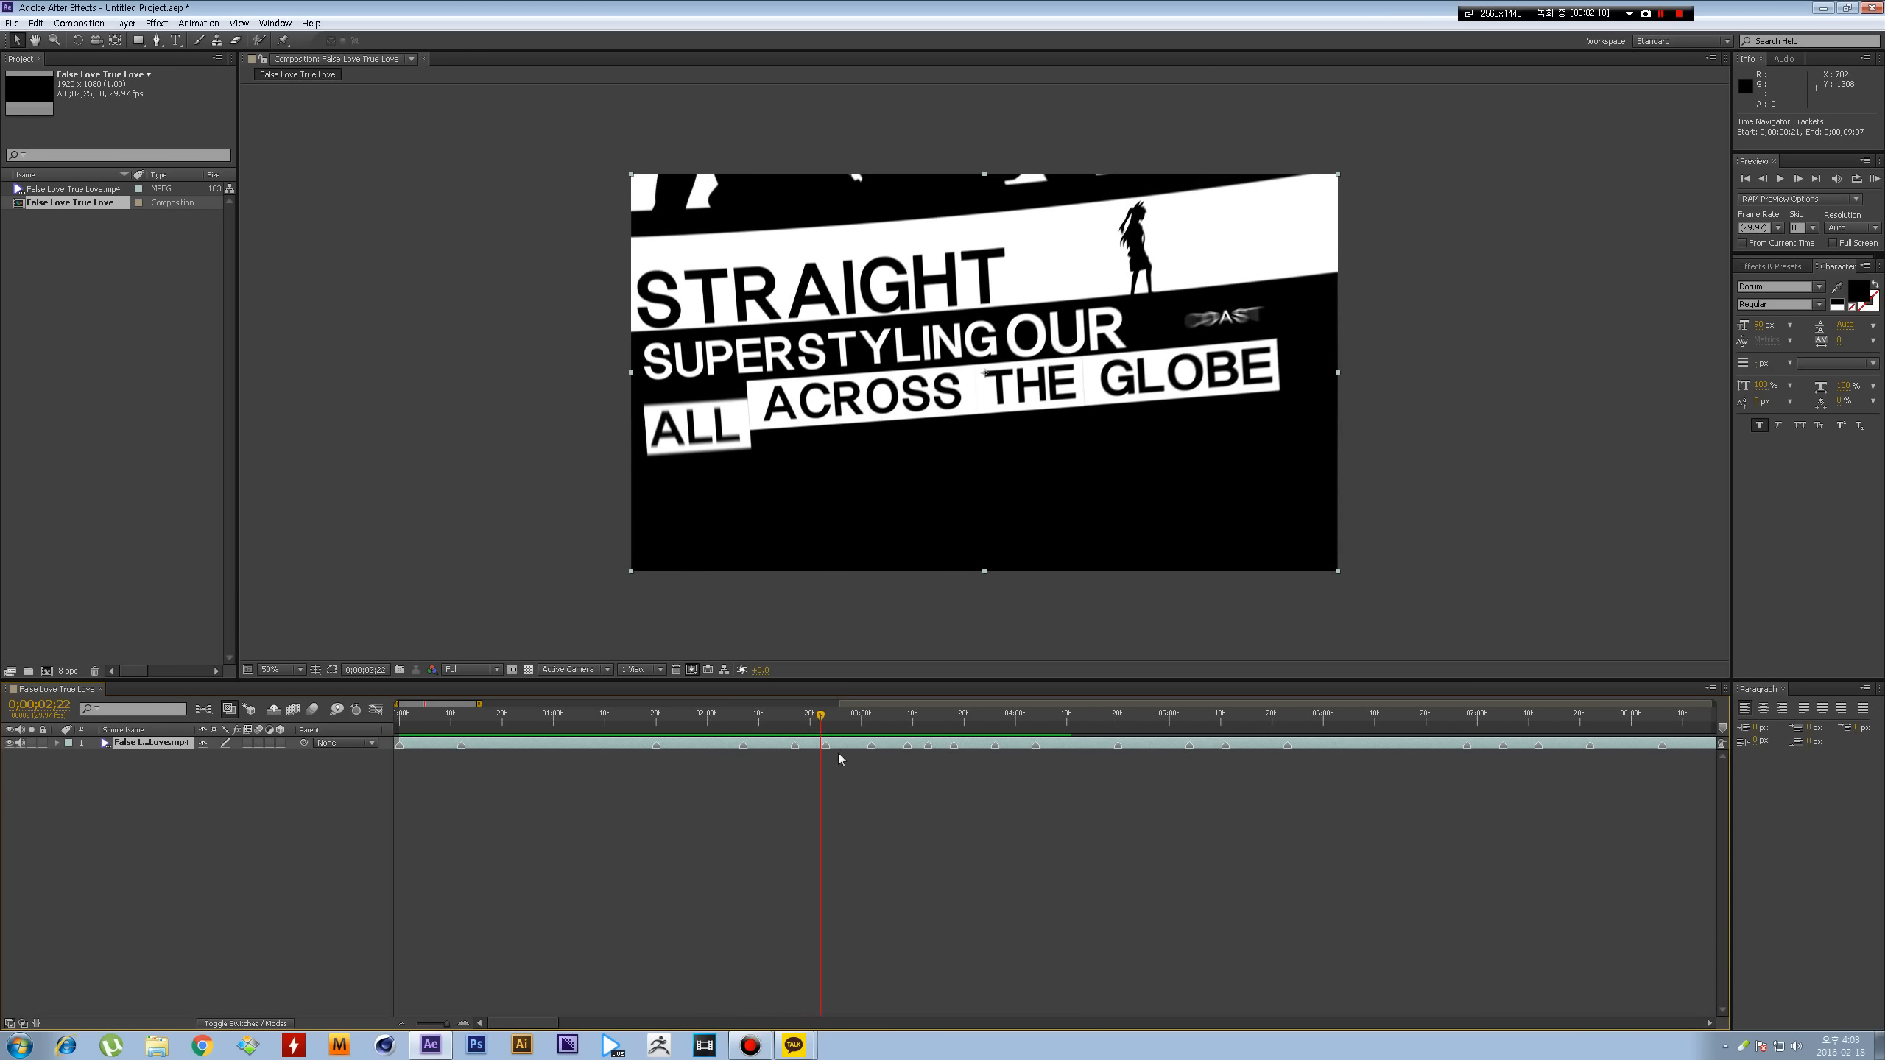
{"action": "mouse_move", "coordinate": [822, 719]}
{"action": "left_mouse_down"}
{"action": "mouse_move", "coordinate": [795, 716]}
{"action": "mouse_move", "coordinate": [816, 714]}
{"action": "left_mouse_up"}
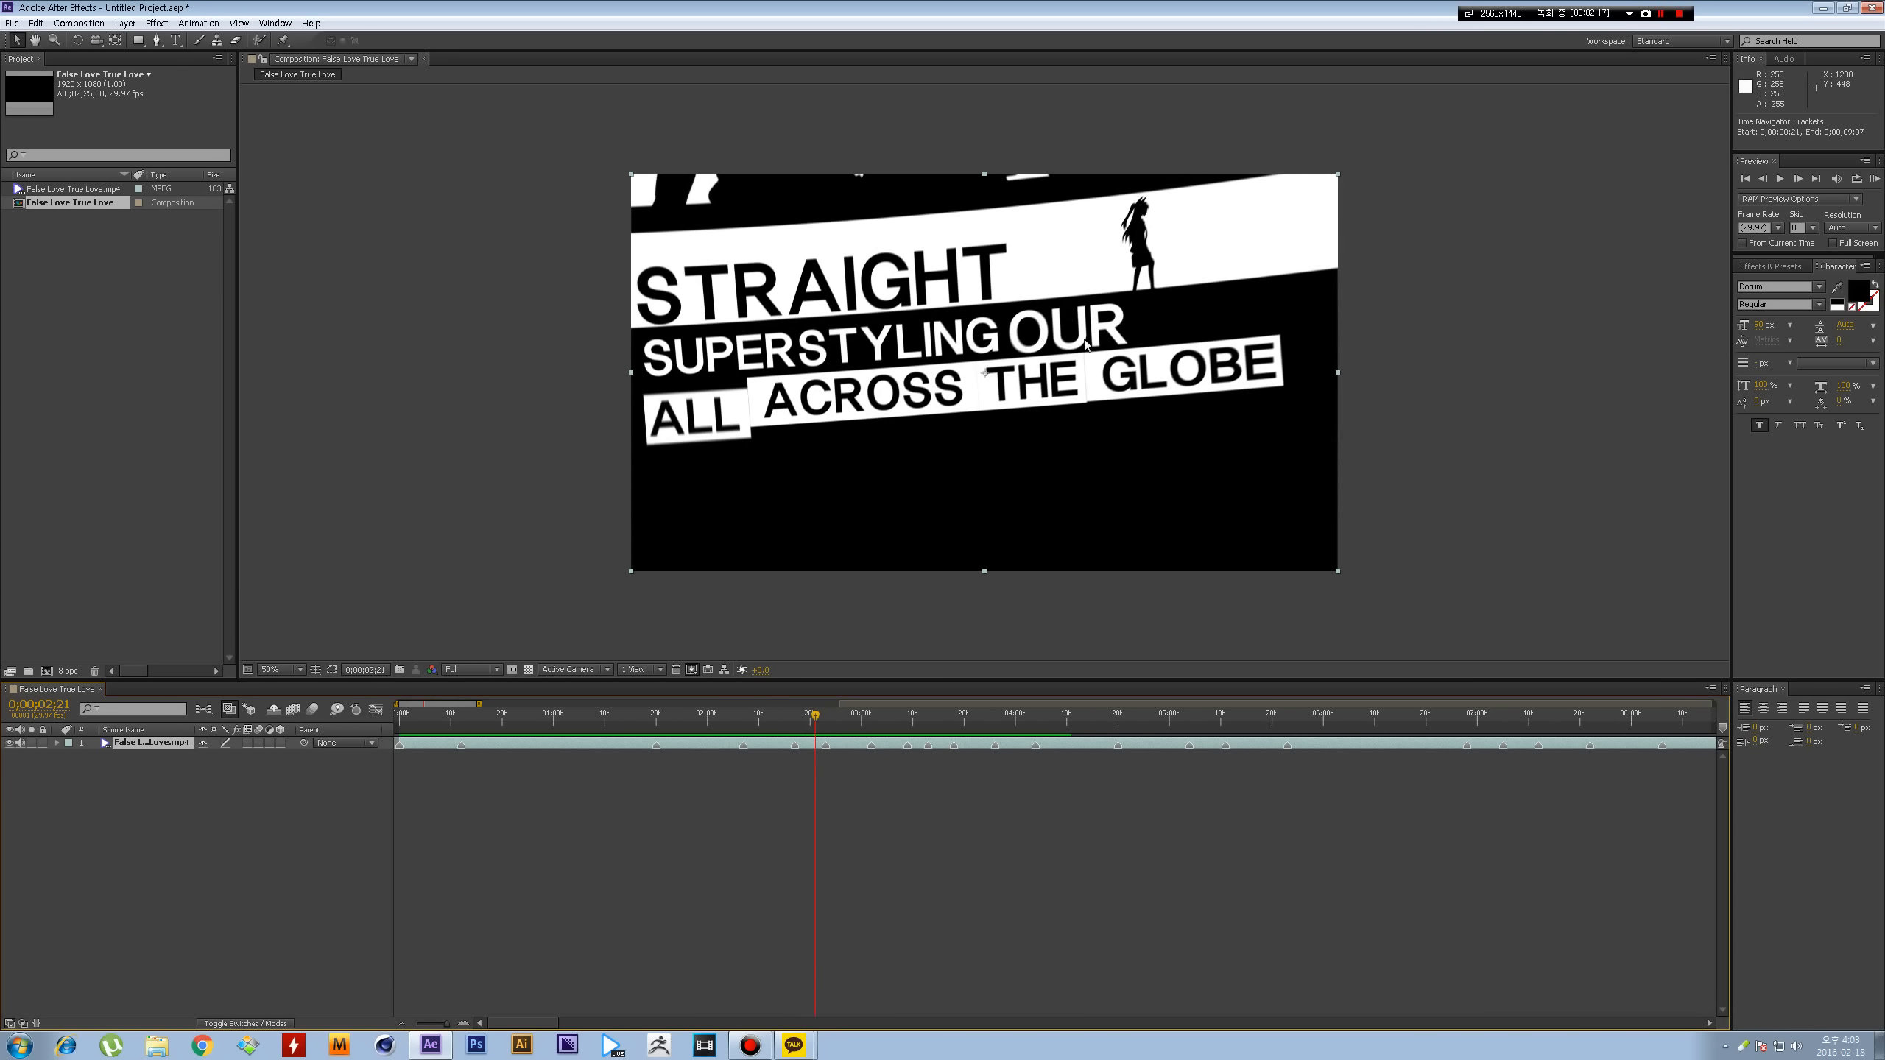
{"action": "key", "text": "Page_Down"}
{"action": "key", "text": "Page_Down"}
{"action": "key", "text": "Page_Down"}
{"action": "key", "text": "Page_Down"}
{"action": "key", "text": "Page_Down"}
{"action": "key", "text": "Page_Down"}
{"action": "key", "text": "Page_Down"}
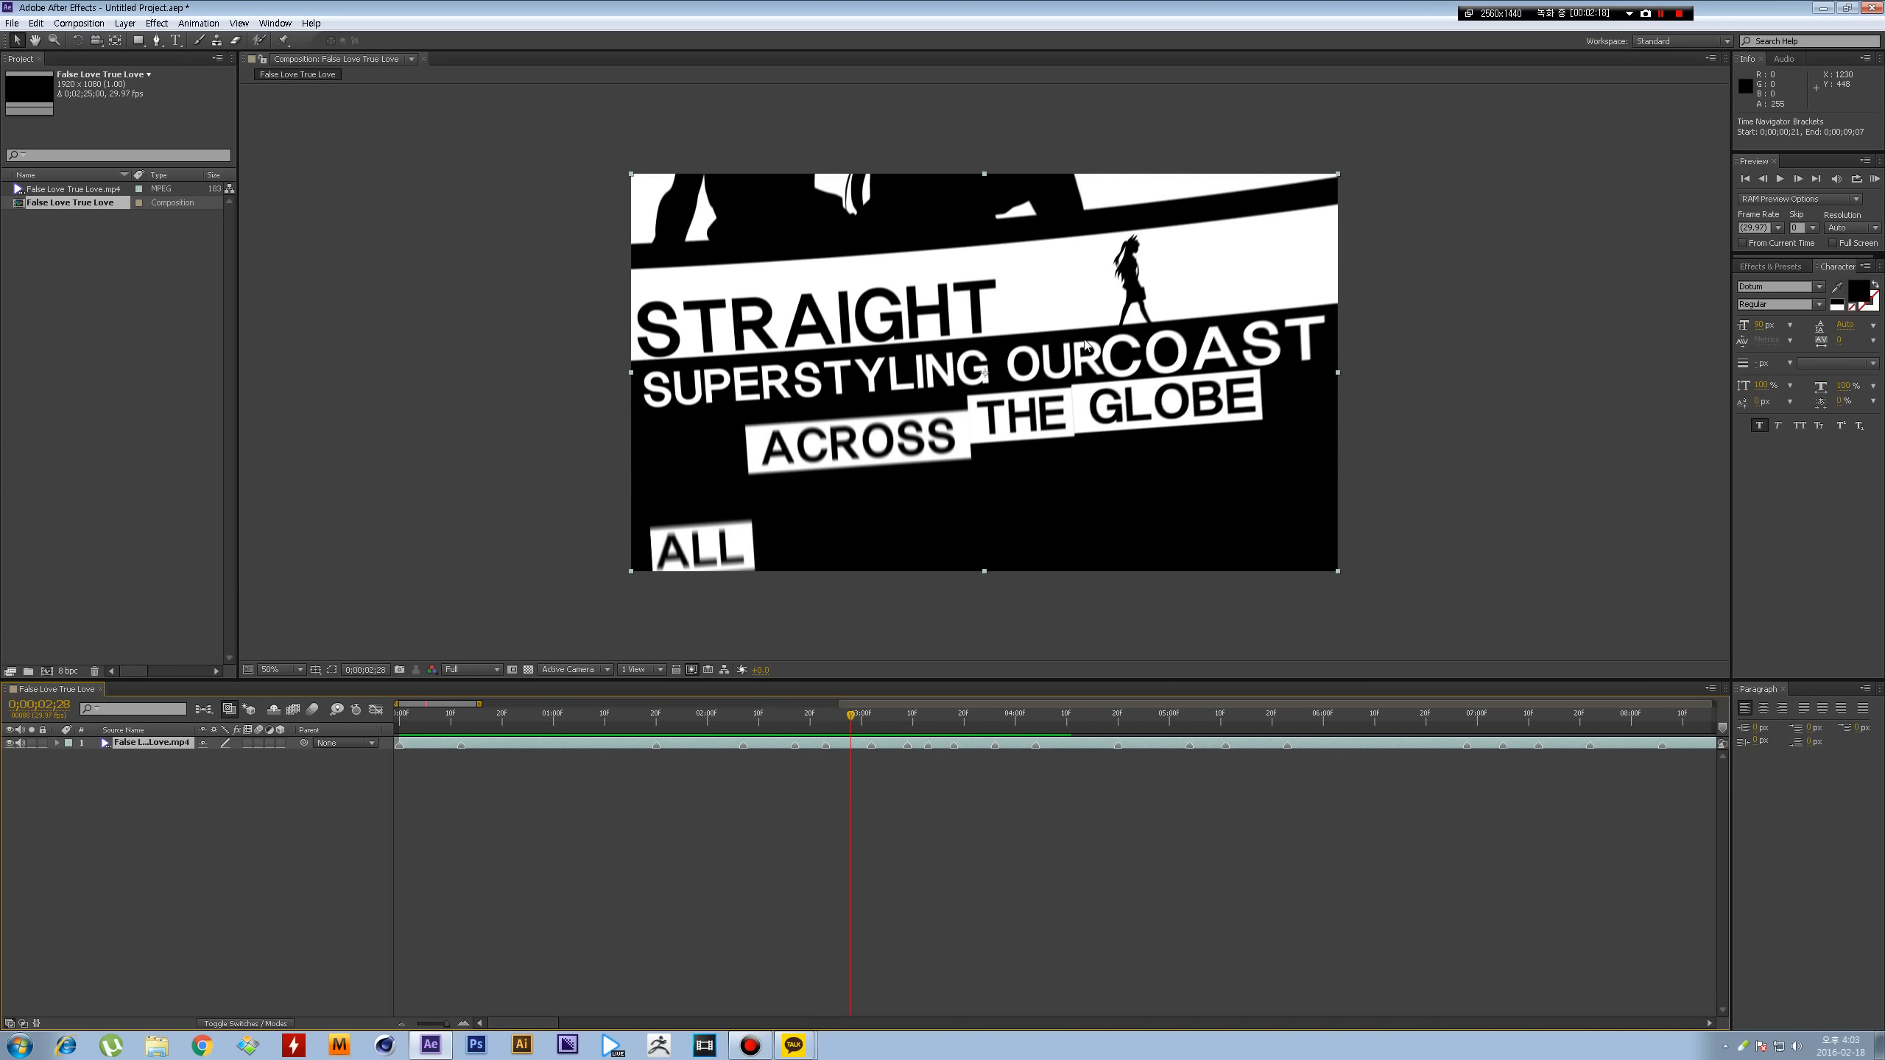
- Return to 0;00;01;13 and create a text layer reading STRAIGHT above the matching word in the footage
{"action": "left_click_drag", "start_coordinate": [838, 717], "coordinate": [608, 673]}
{"action": "key", "text": "ctrl+t"}
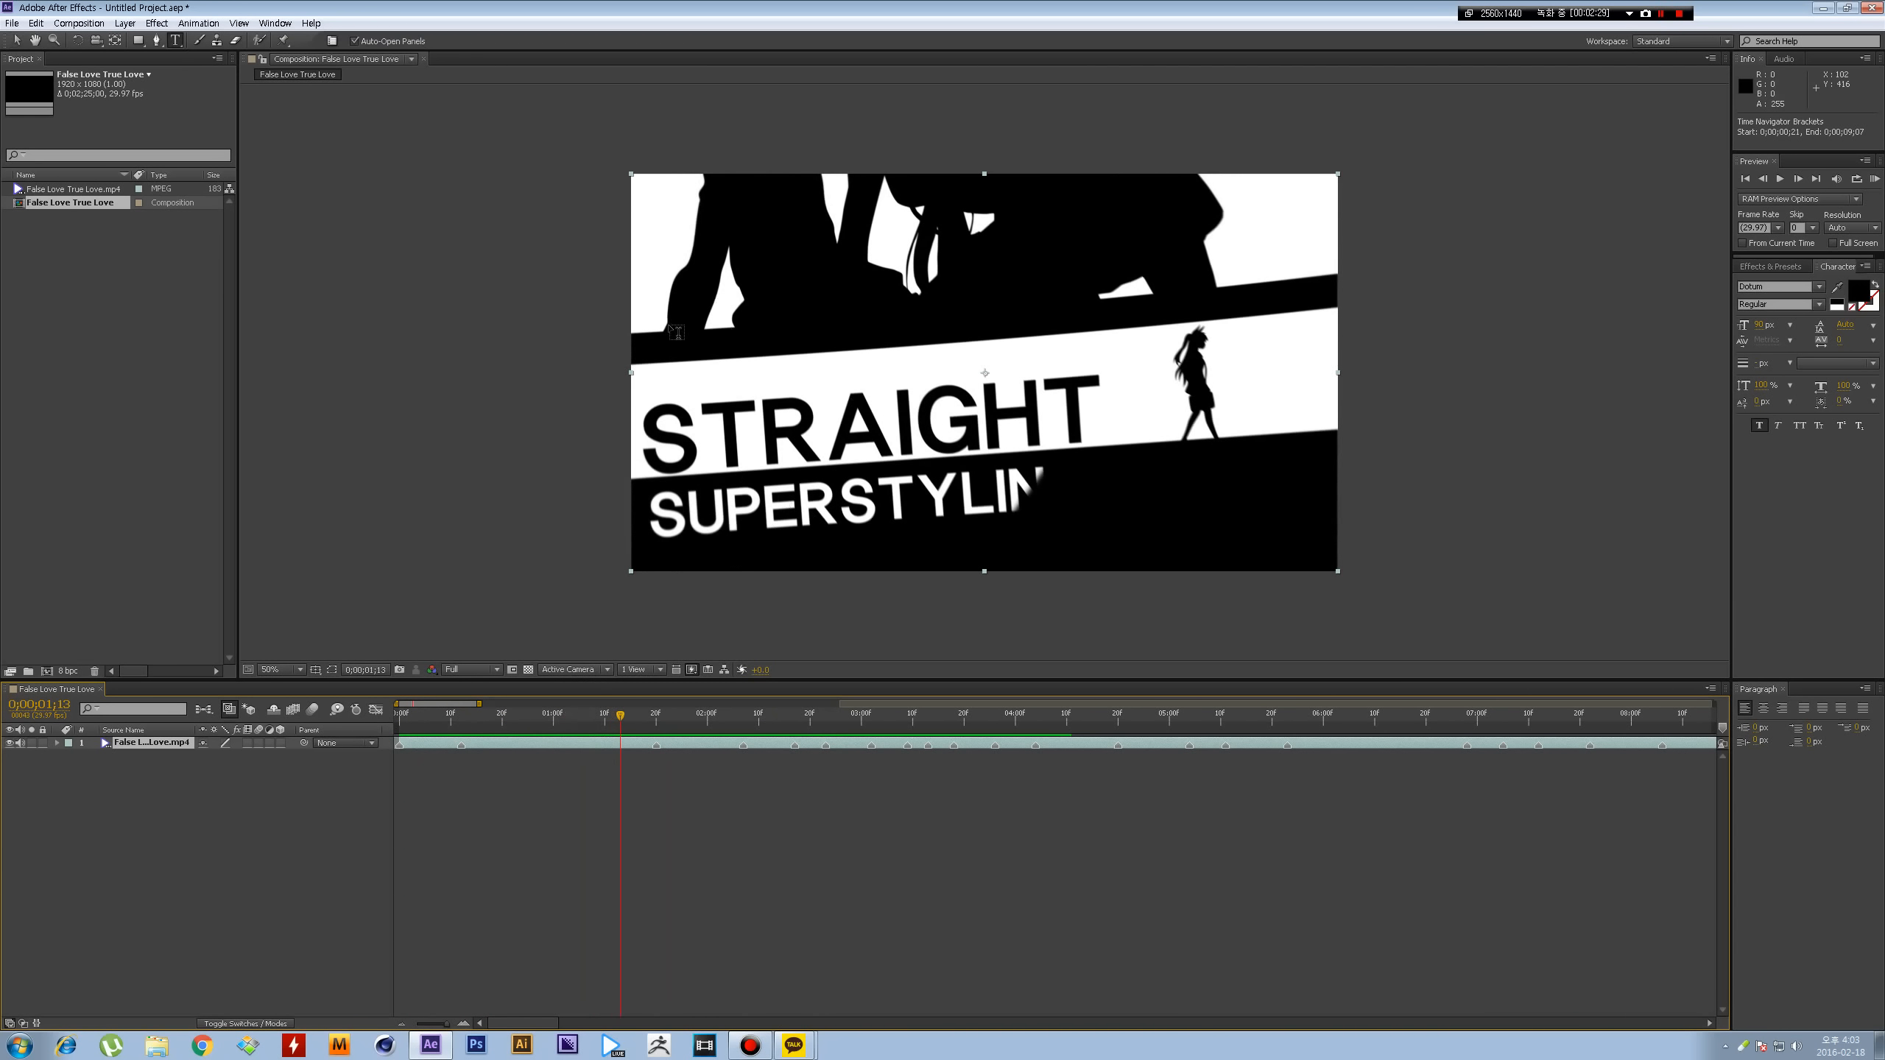
{"action": "left_click", "coordinate": [662, 338]}
{"action": "type", "text": "S"}
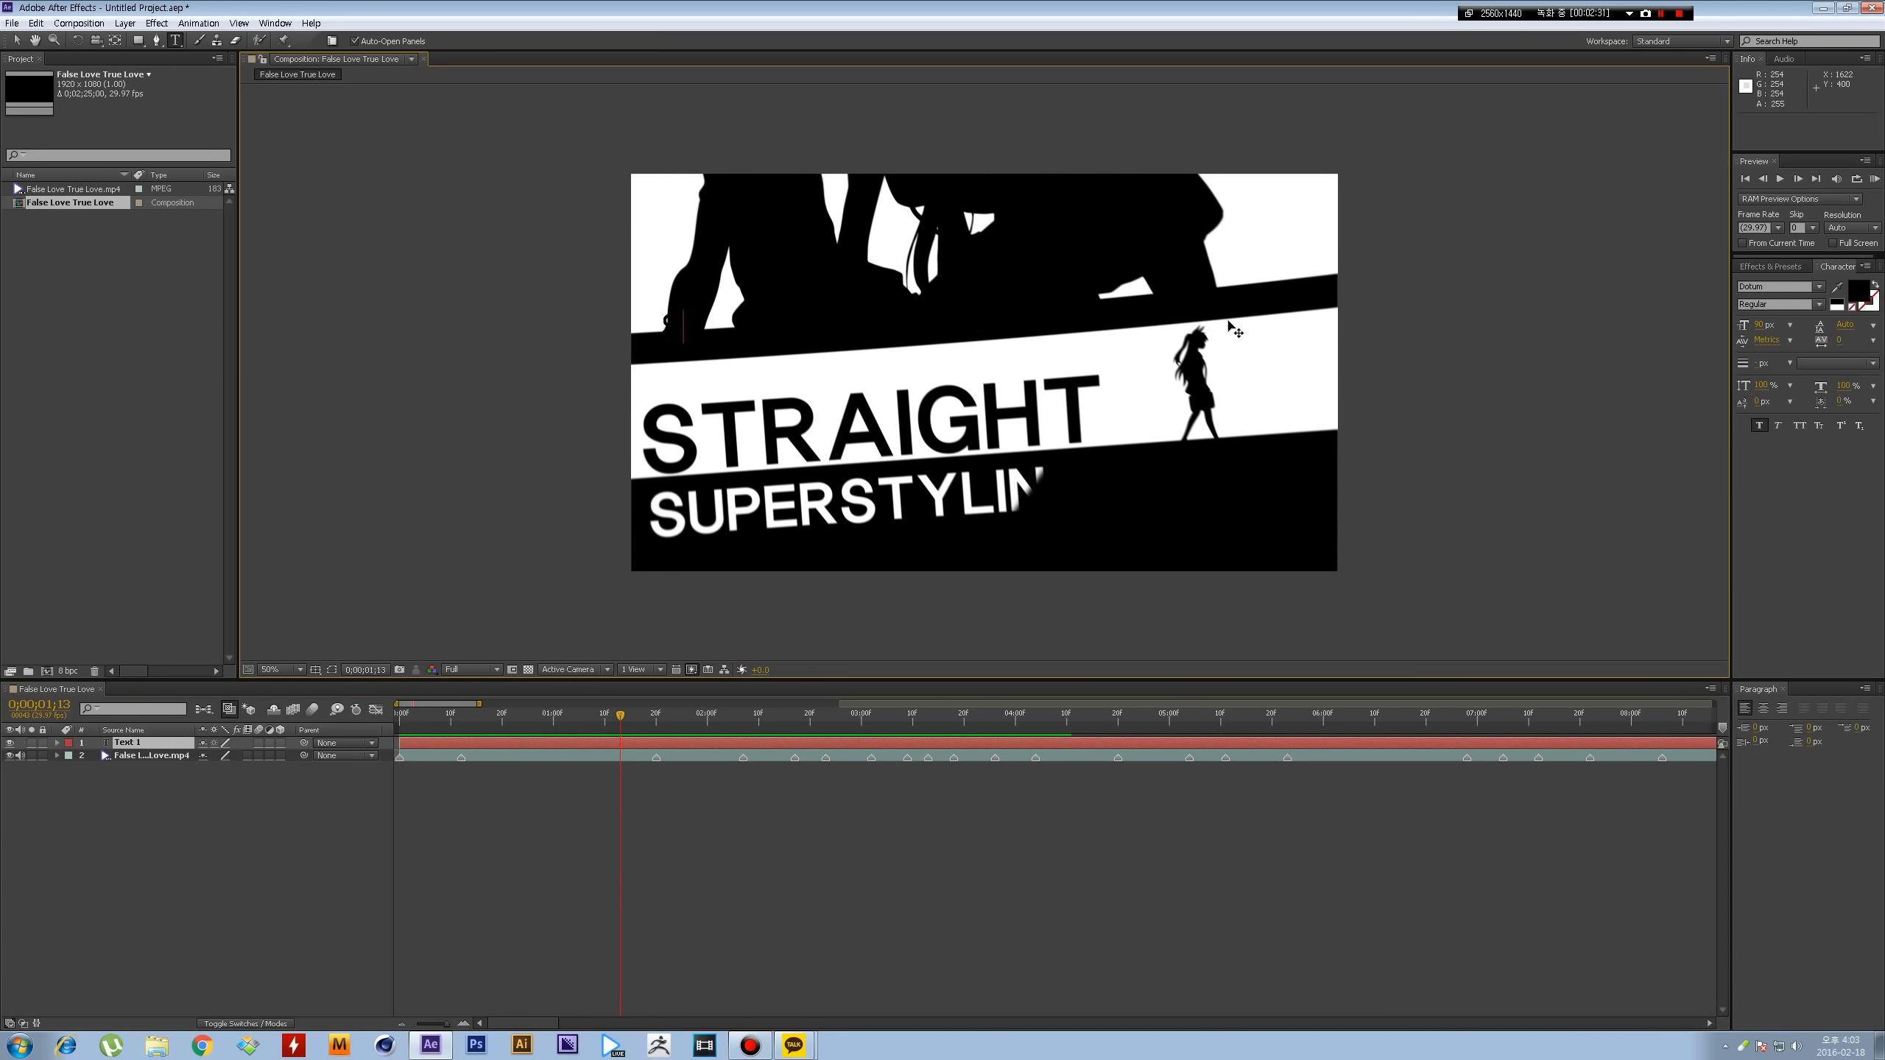
{"action": "type", "text": "TRAIGHT"}
{"action": "left_click", "coordinate": [658, 793]}
- Duplicate the STRAIGHT text layer, place the copy about 84 px below it and change its text to SUPERSTYLING
{"action": "left_click", "coordinate": [677, 744]}
{"action": "key", "text": "ctrl+d"}
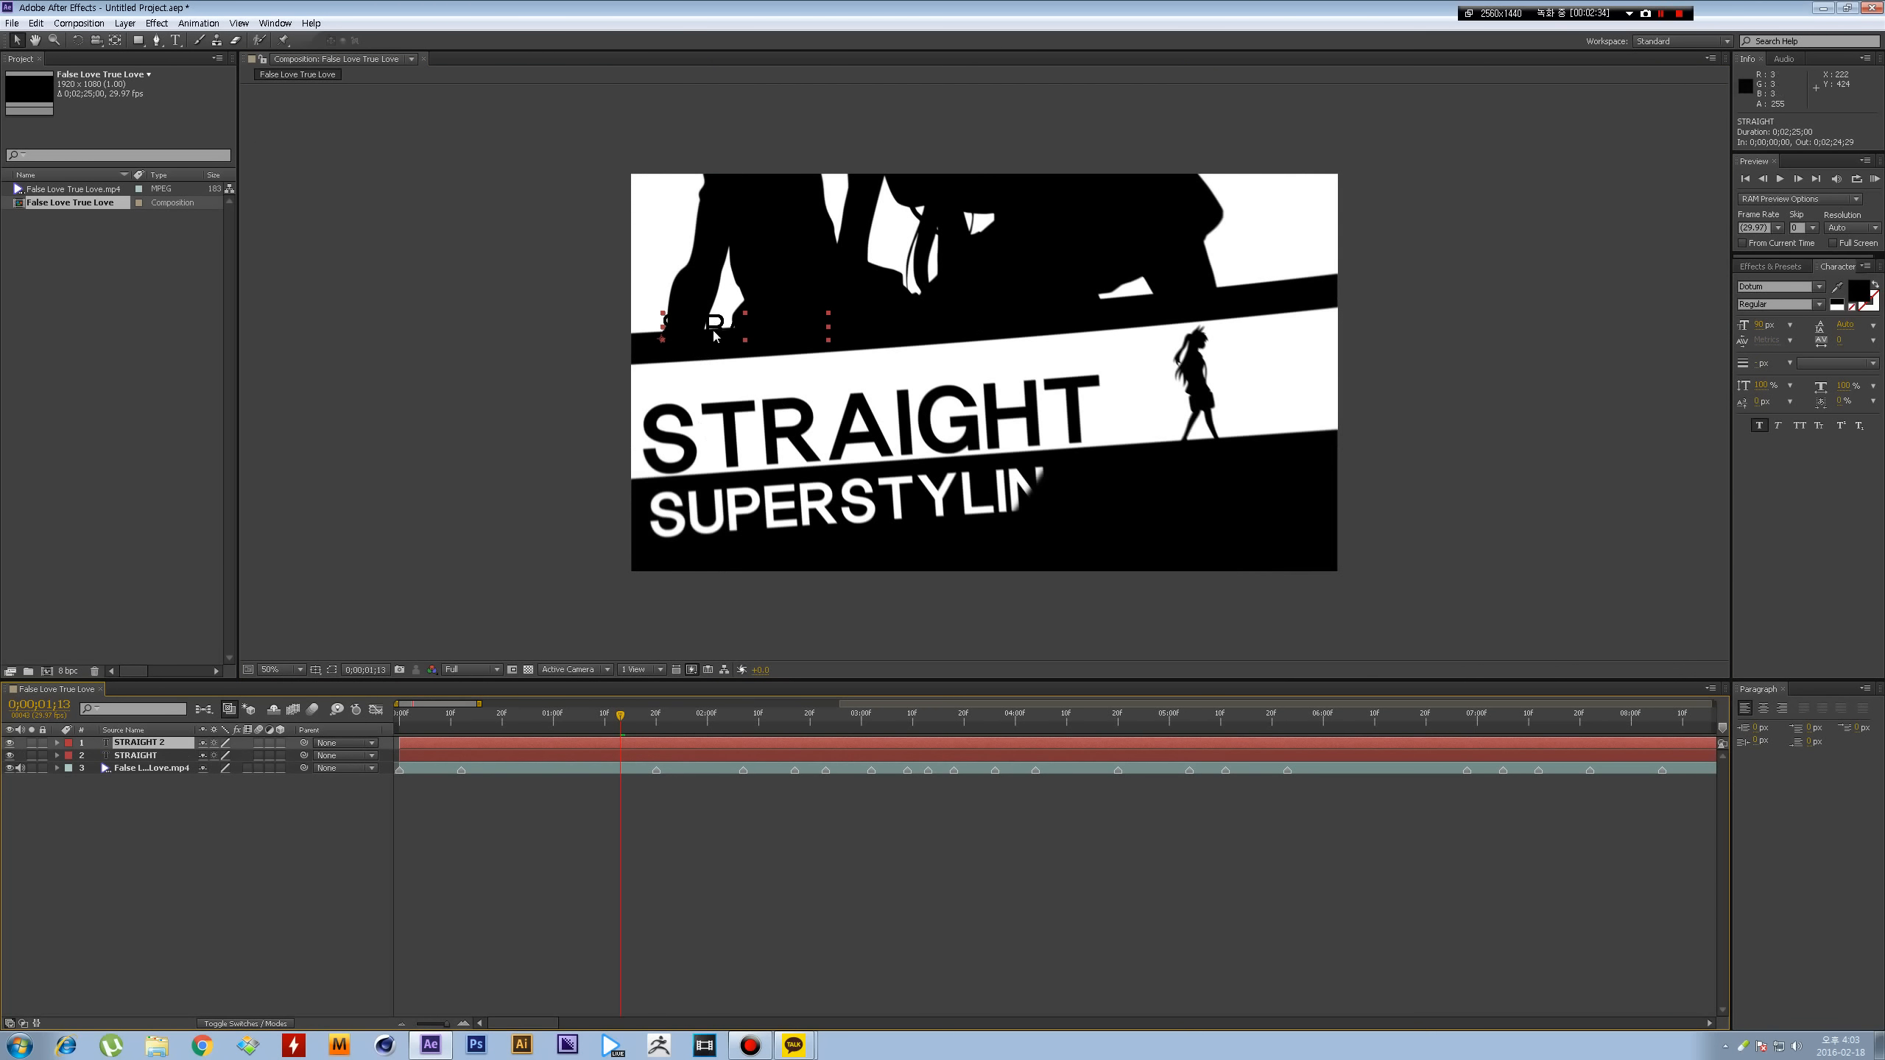
{"action": "left_click_drag", "start_coordinate": [710, 338], "coordinate": [711, 366]}
{"action": "double_click", "coordinate": [724, 356]}
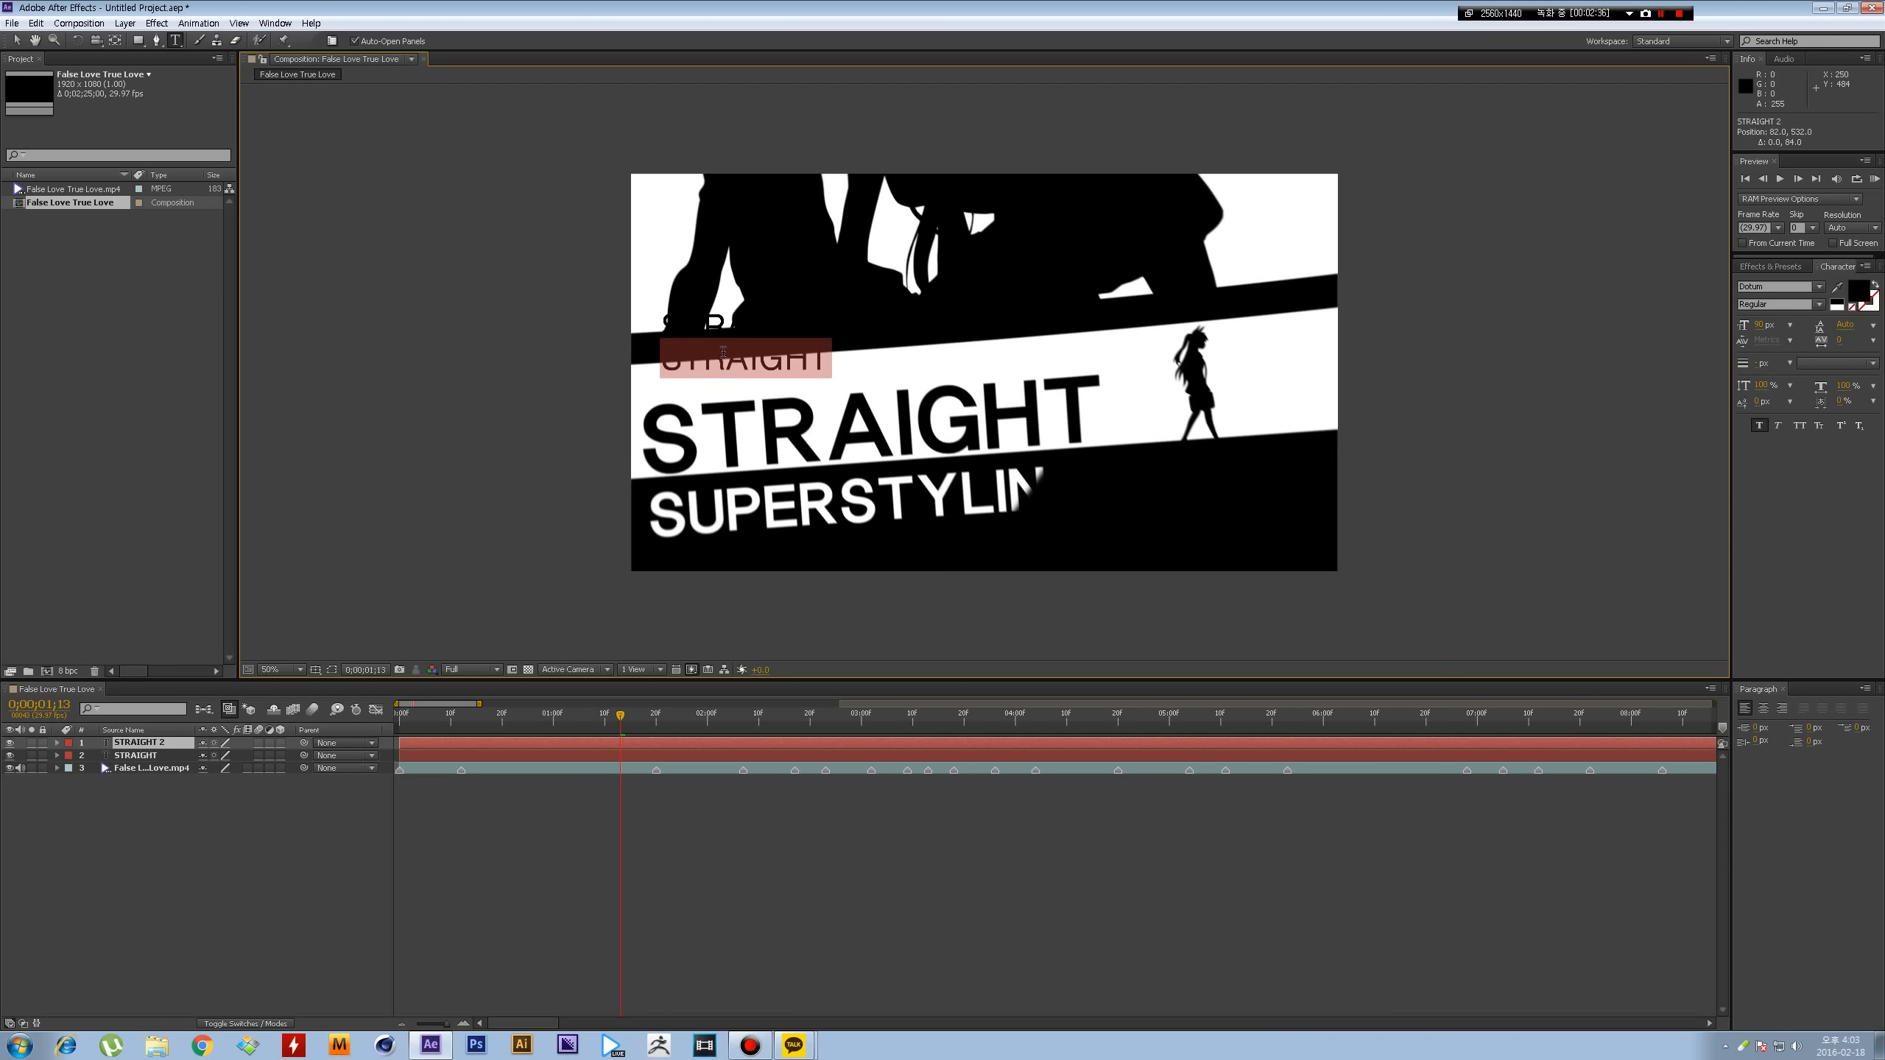
{"action": "key", "text": "Left"}
{"action": "key", "text": "Right"}
{"action": "key", "text": "shift+End"}
{"action": "type", "text": "UPER"}
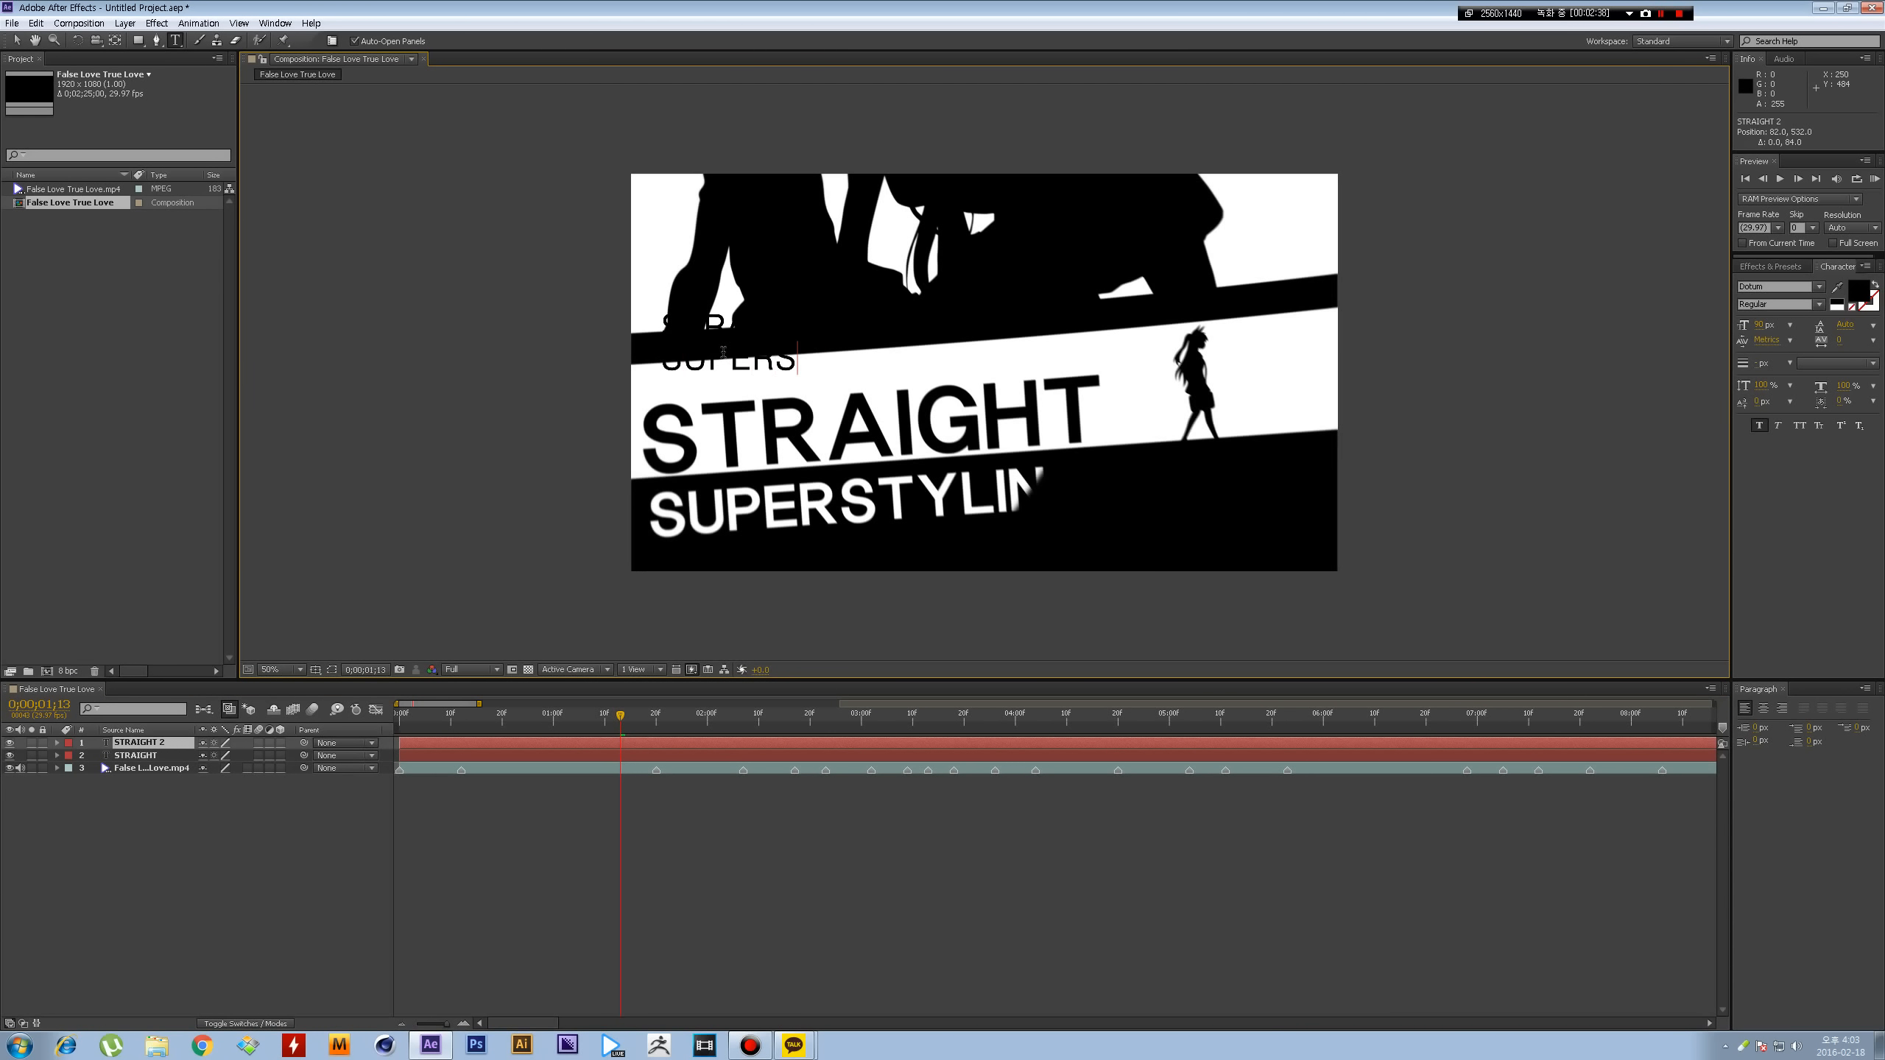
{"action": "type", "text": "STYLING"}
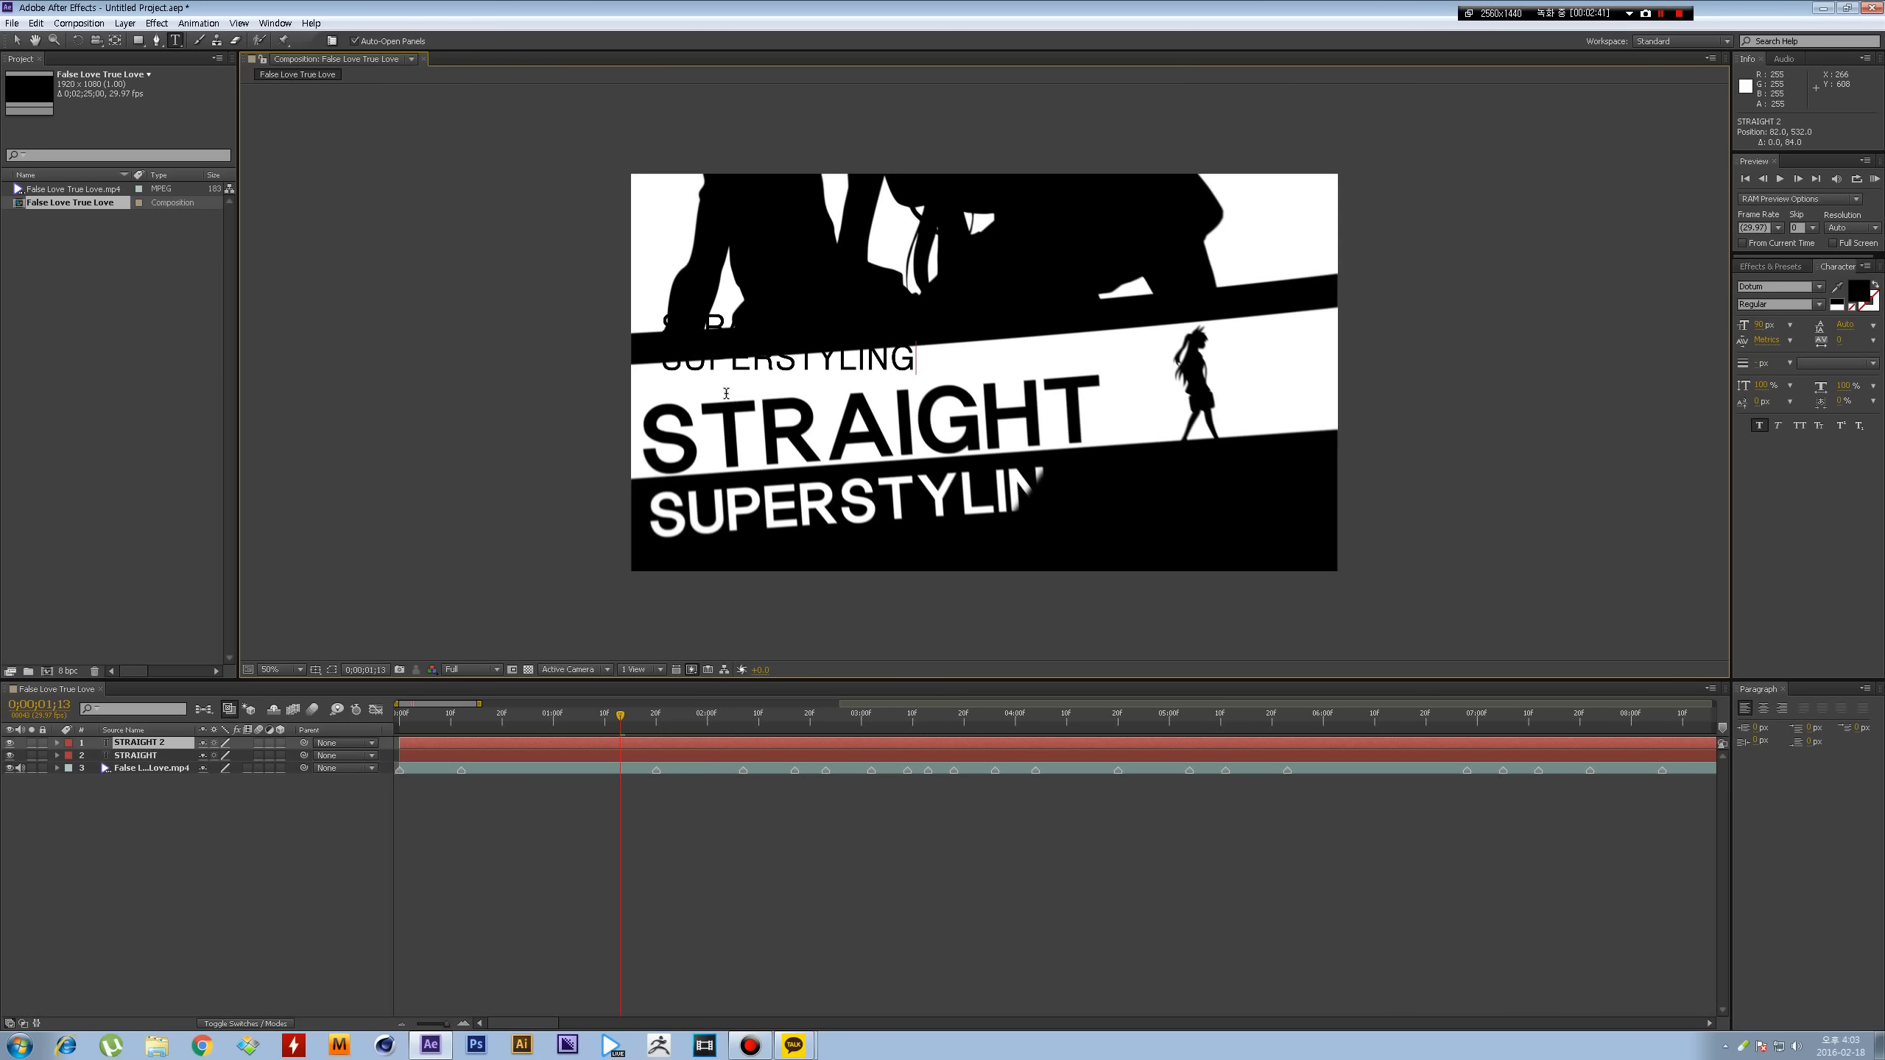
{"action": "key", "text": "KP_Enter"}
{"action": "key", "text": "v"}
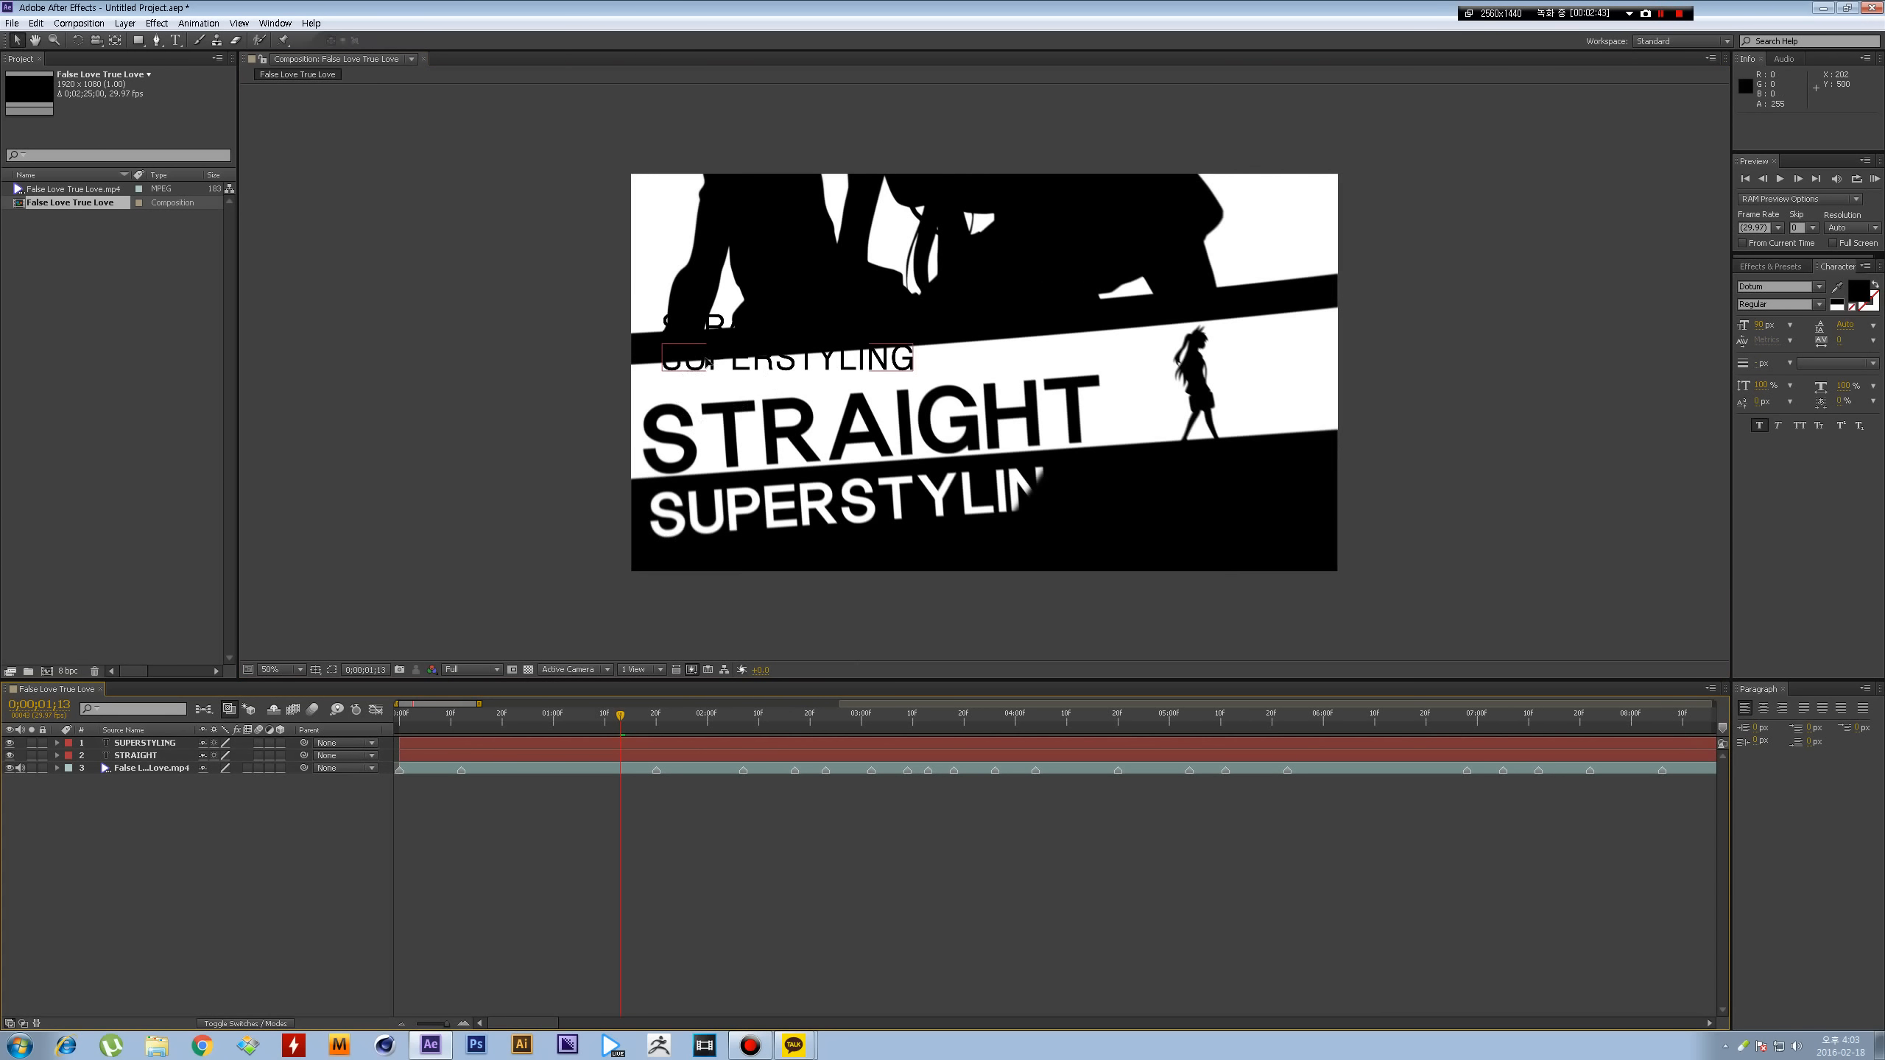
- Duplicate the SUPERSTYLING text layer, place the copy to its right on the same line and change its text to OUR
{"action": "left_click", "coordinate": [688, 364]}
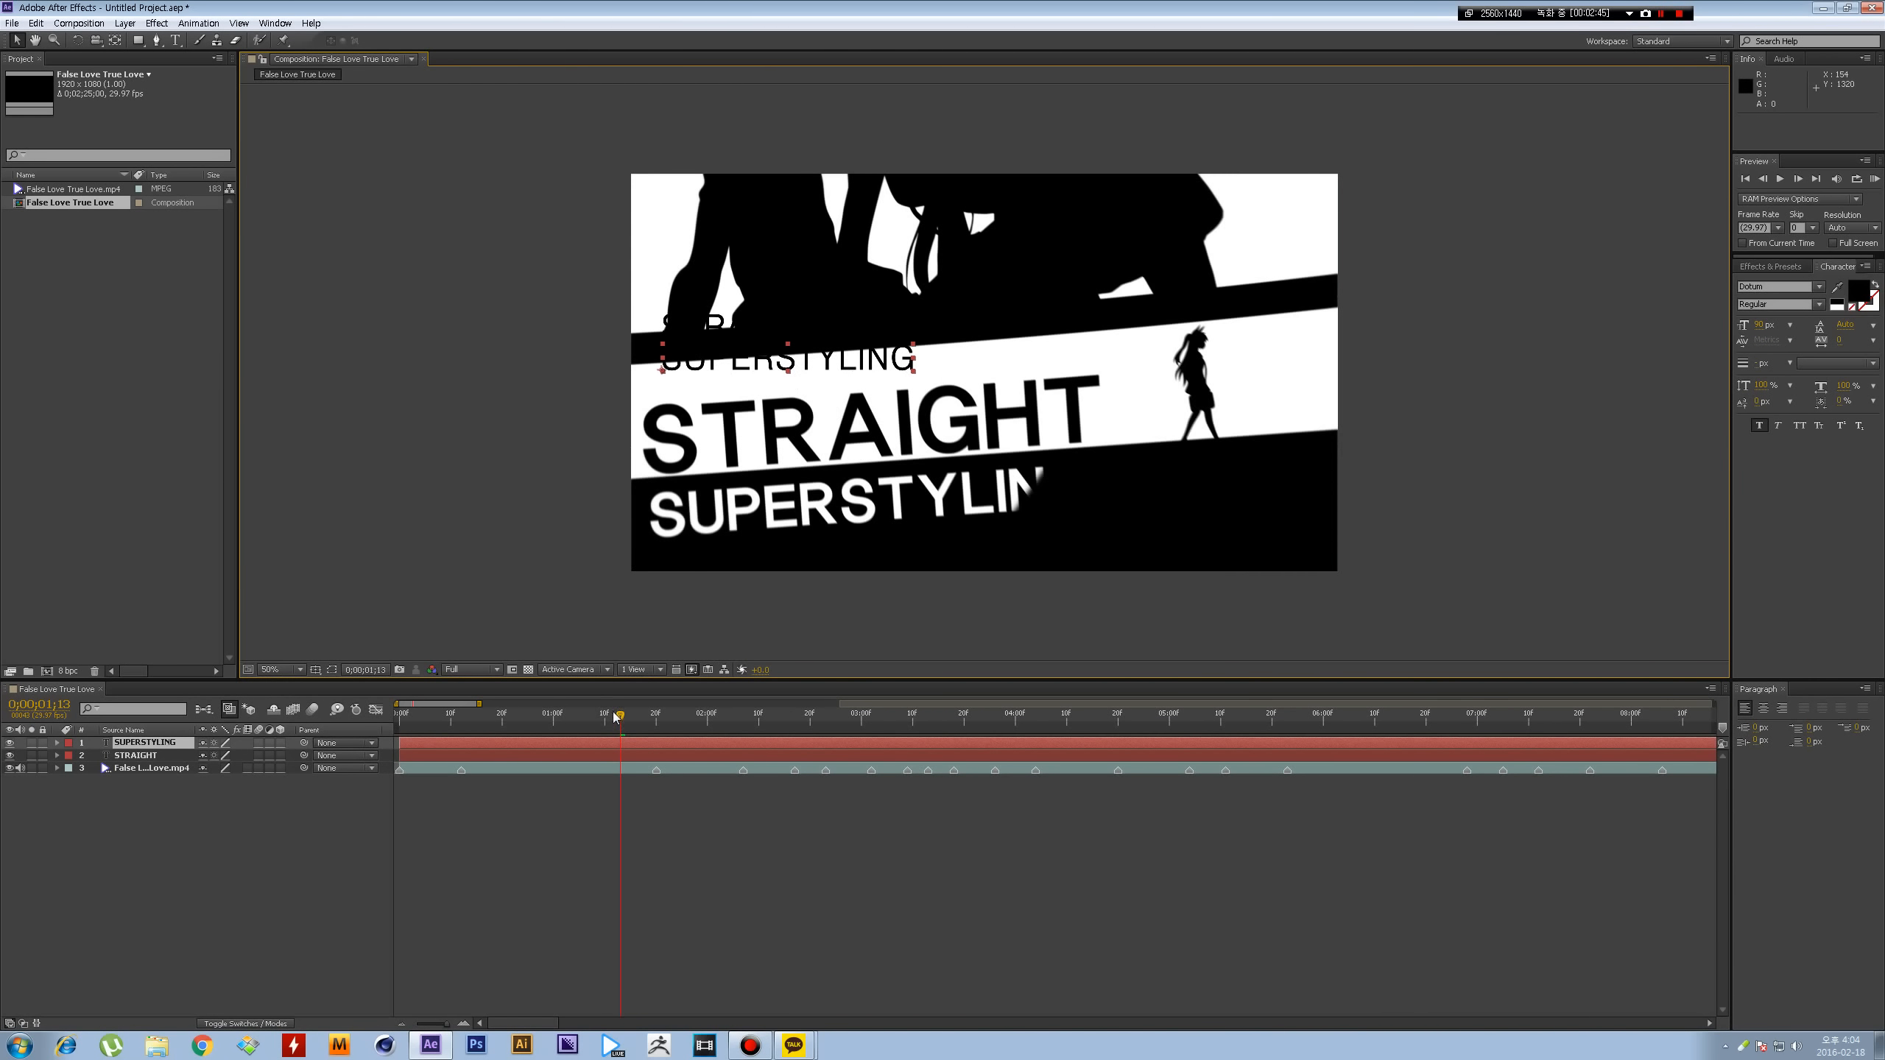
{"action": "left_click_drag", "start_coordinate": [615, 715], "coordinate": [713, 713]}
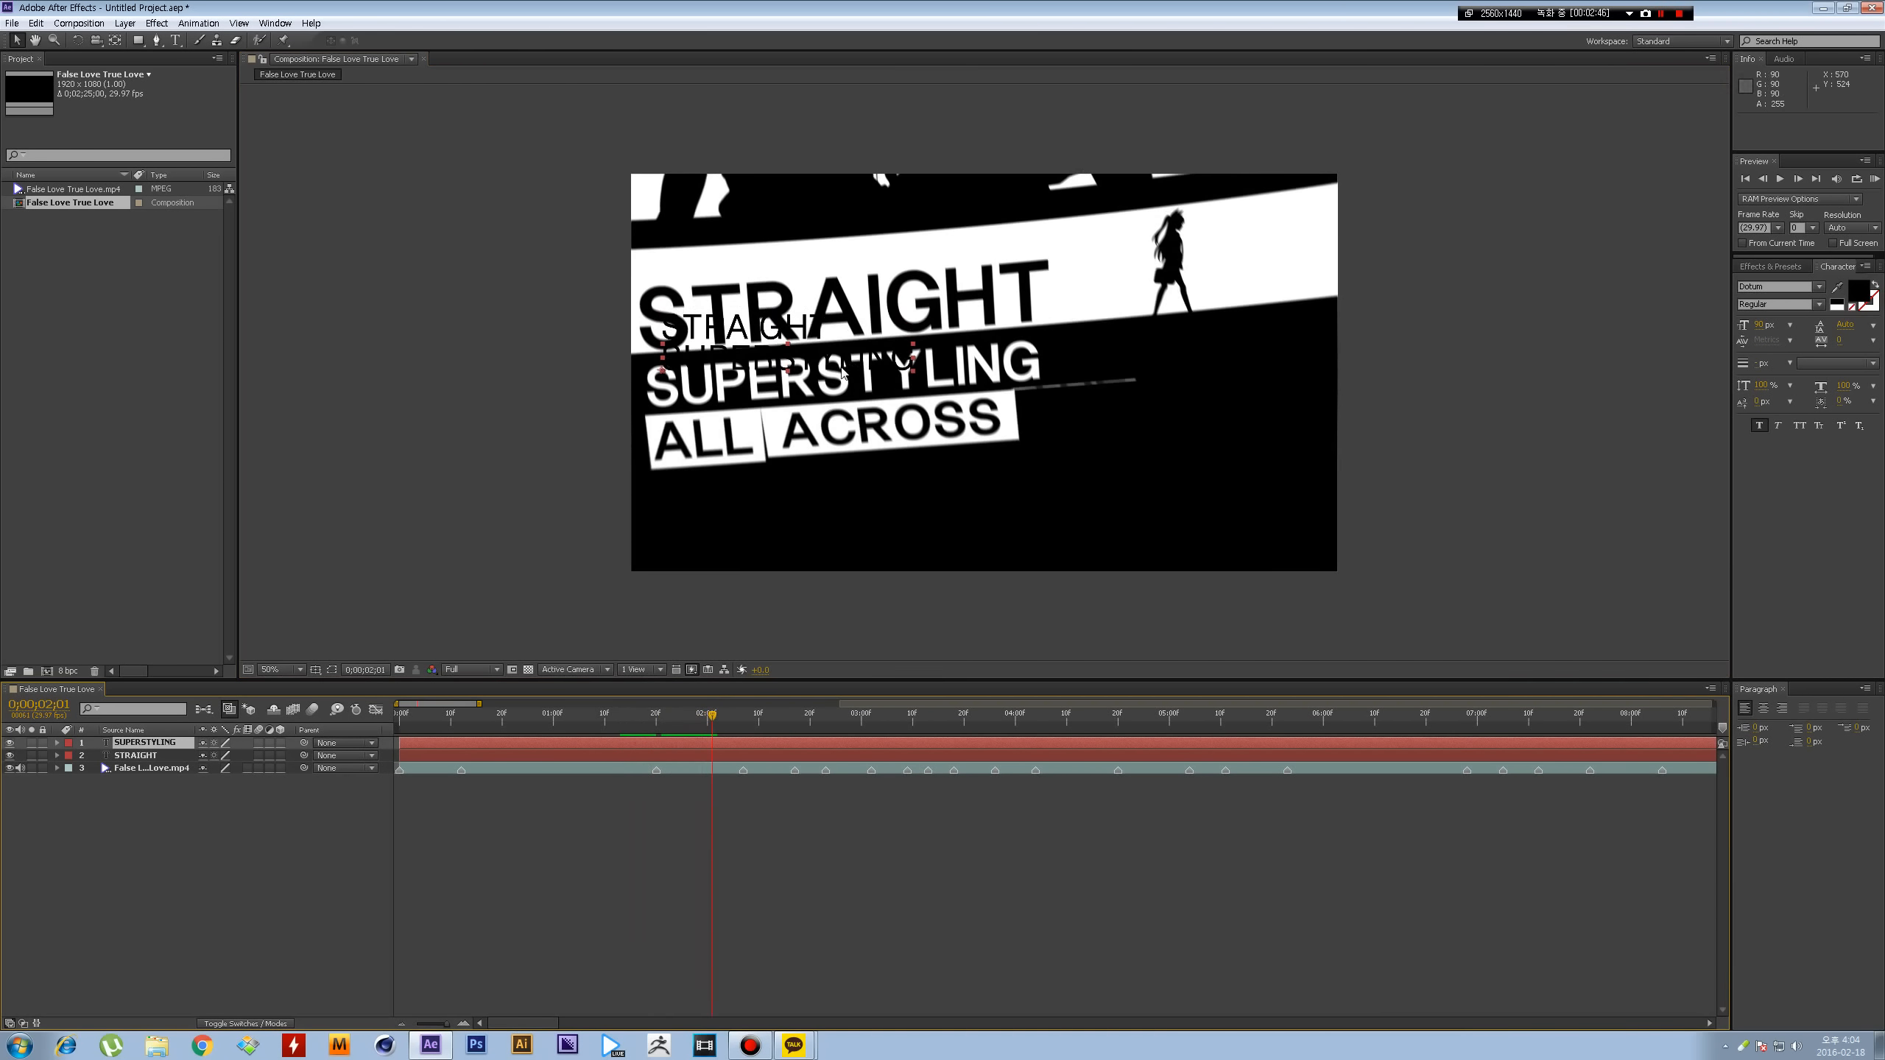
{"action": "key", "text": "ctrl+d"}
{"action": "left_click", "coordinate": [1028, 362]}
{"action": "key", "text": "ctrl+t"}
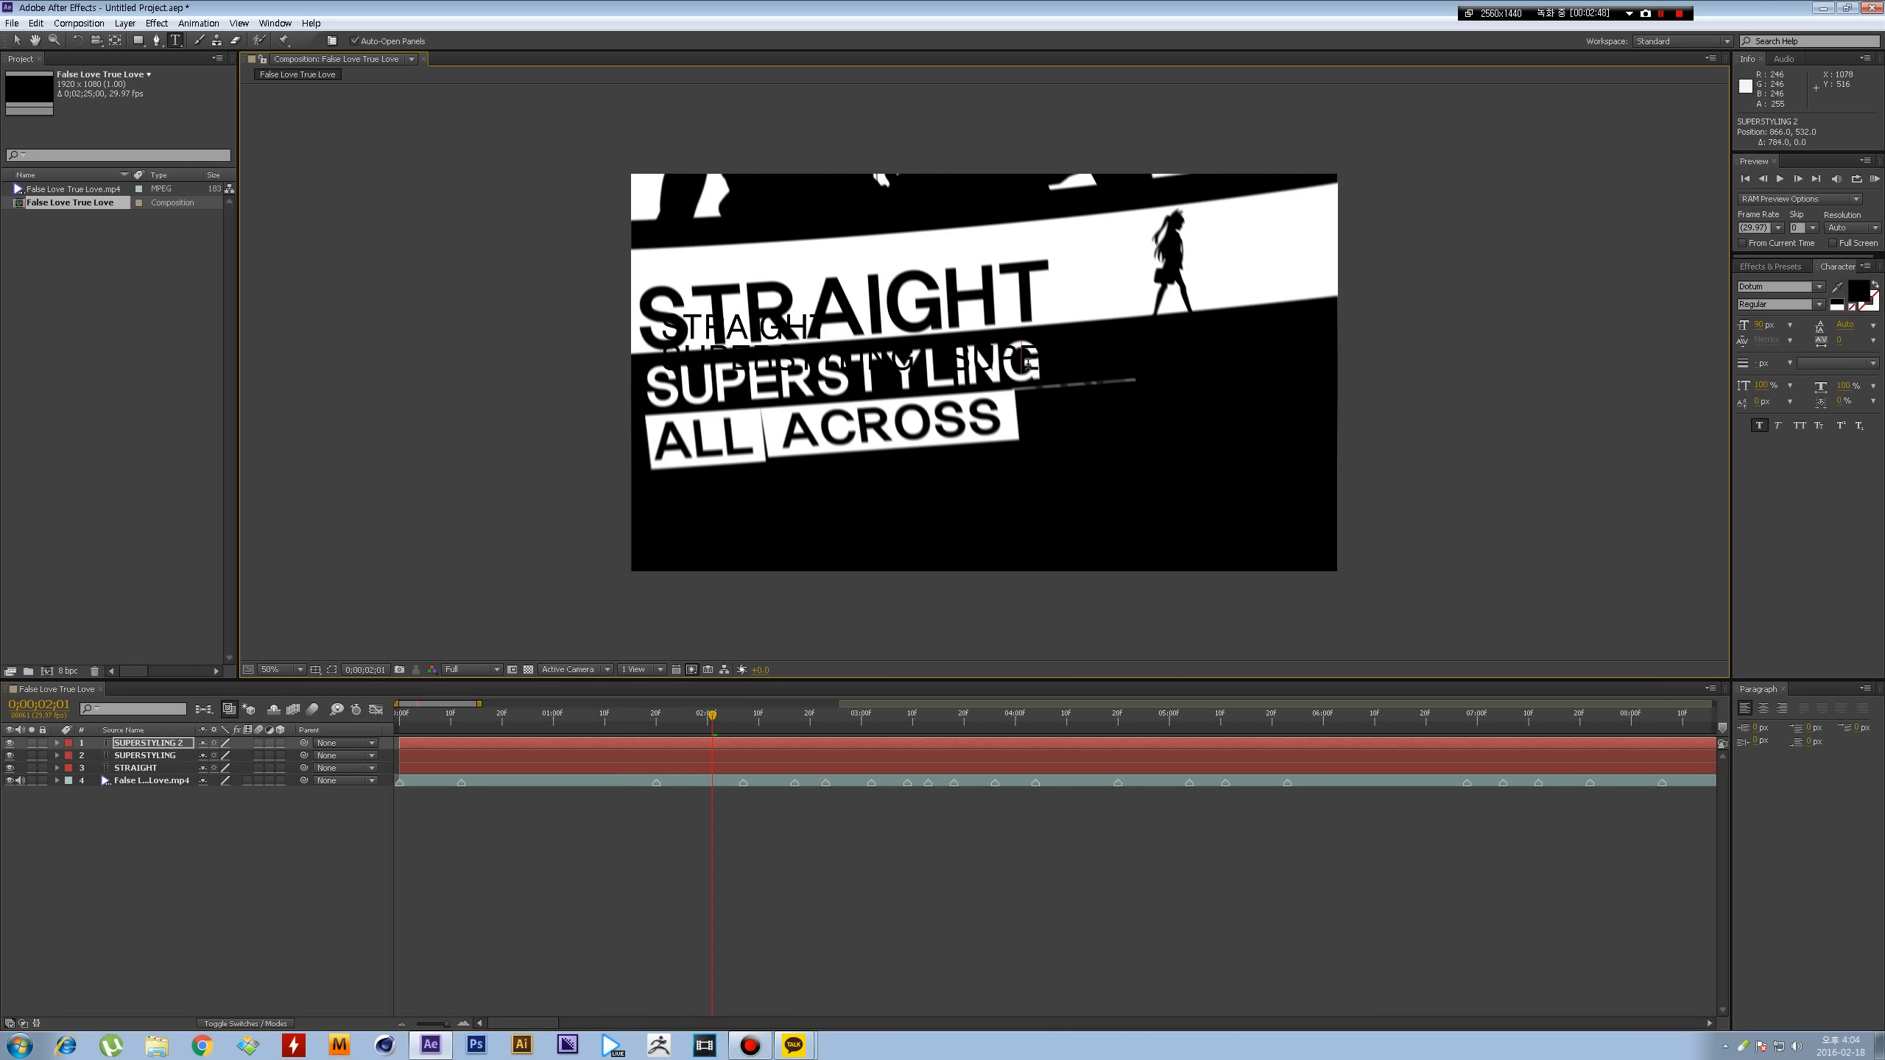
{"action": "key", "text": "ctrl+a"}
{"action": "type", "text": "OUR"}
{"action": "left_click", "coordinate": [802, 761]}
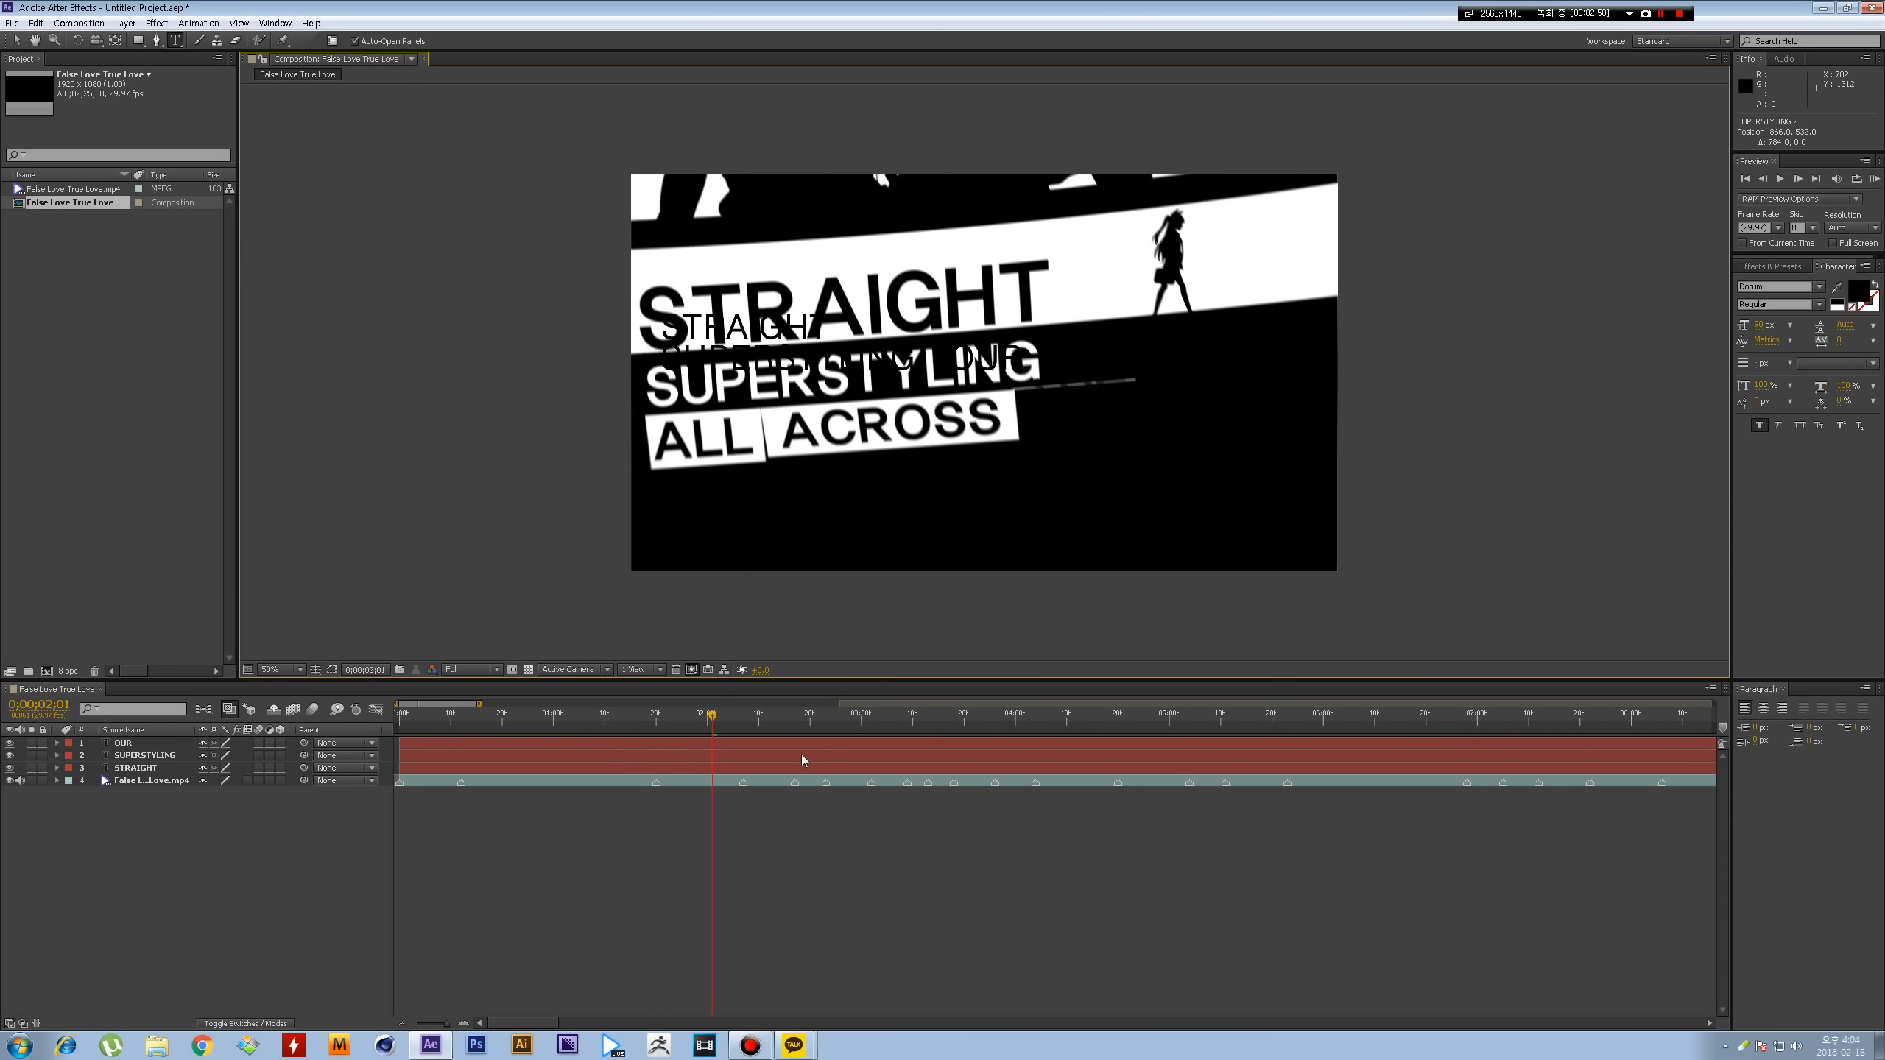
- Duplicate the OUR text layer, place the copy about 256 px to its right and change its text to COAST
{"action": "left_click", "coordinate": [806, 743]}
{"action": "key", "text": "ctrl+d"}
{"action": "key", "text": "v"}
{"action": "left_click_drag", "start_coordinate": [989, 365], "coordinate": [1083, 366]}
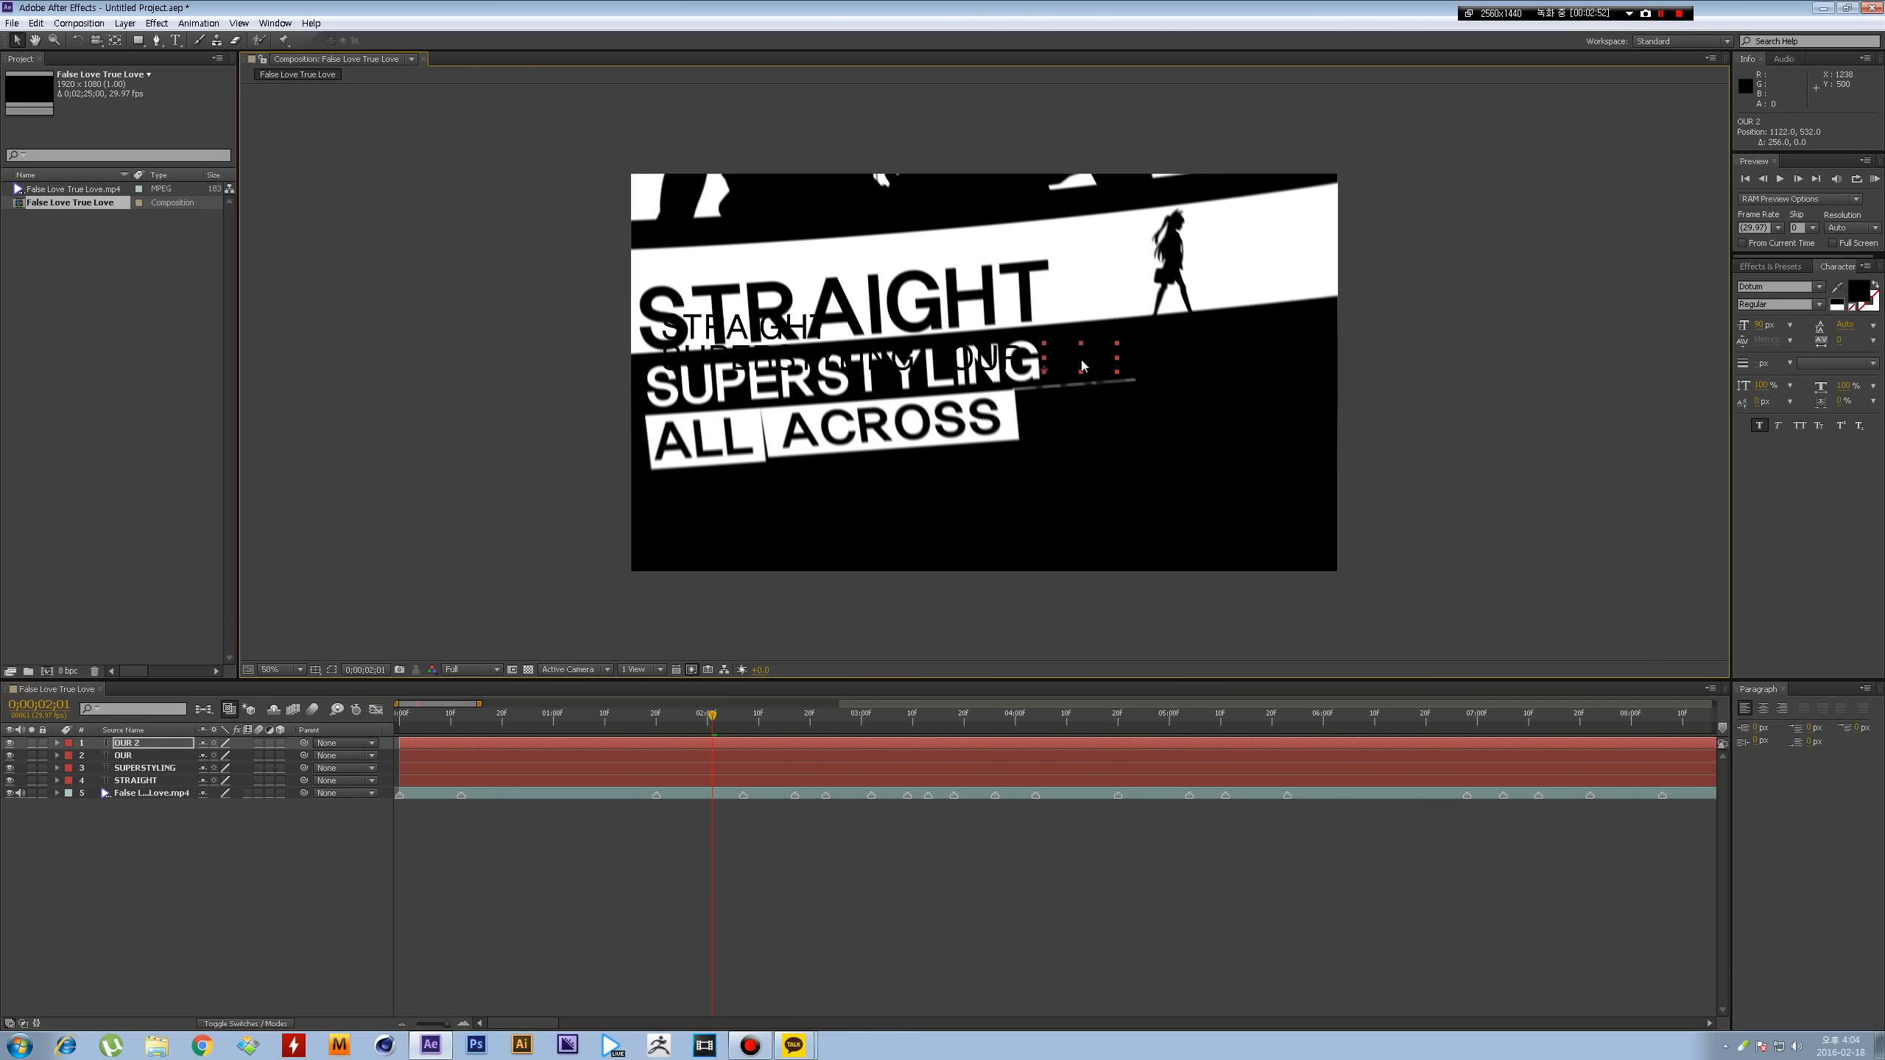
{"action": "double_click", "coordinate": [1084, 360]}
{"action": "type", "text": "WAY"}
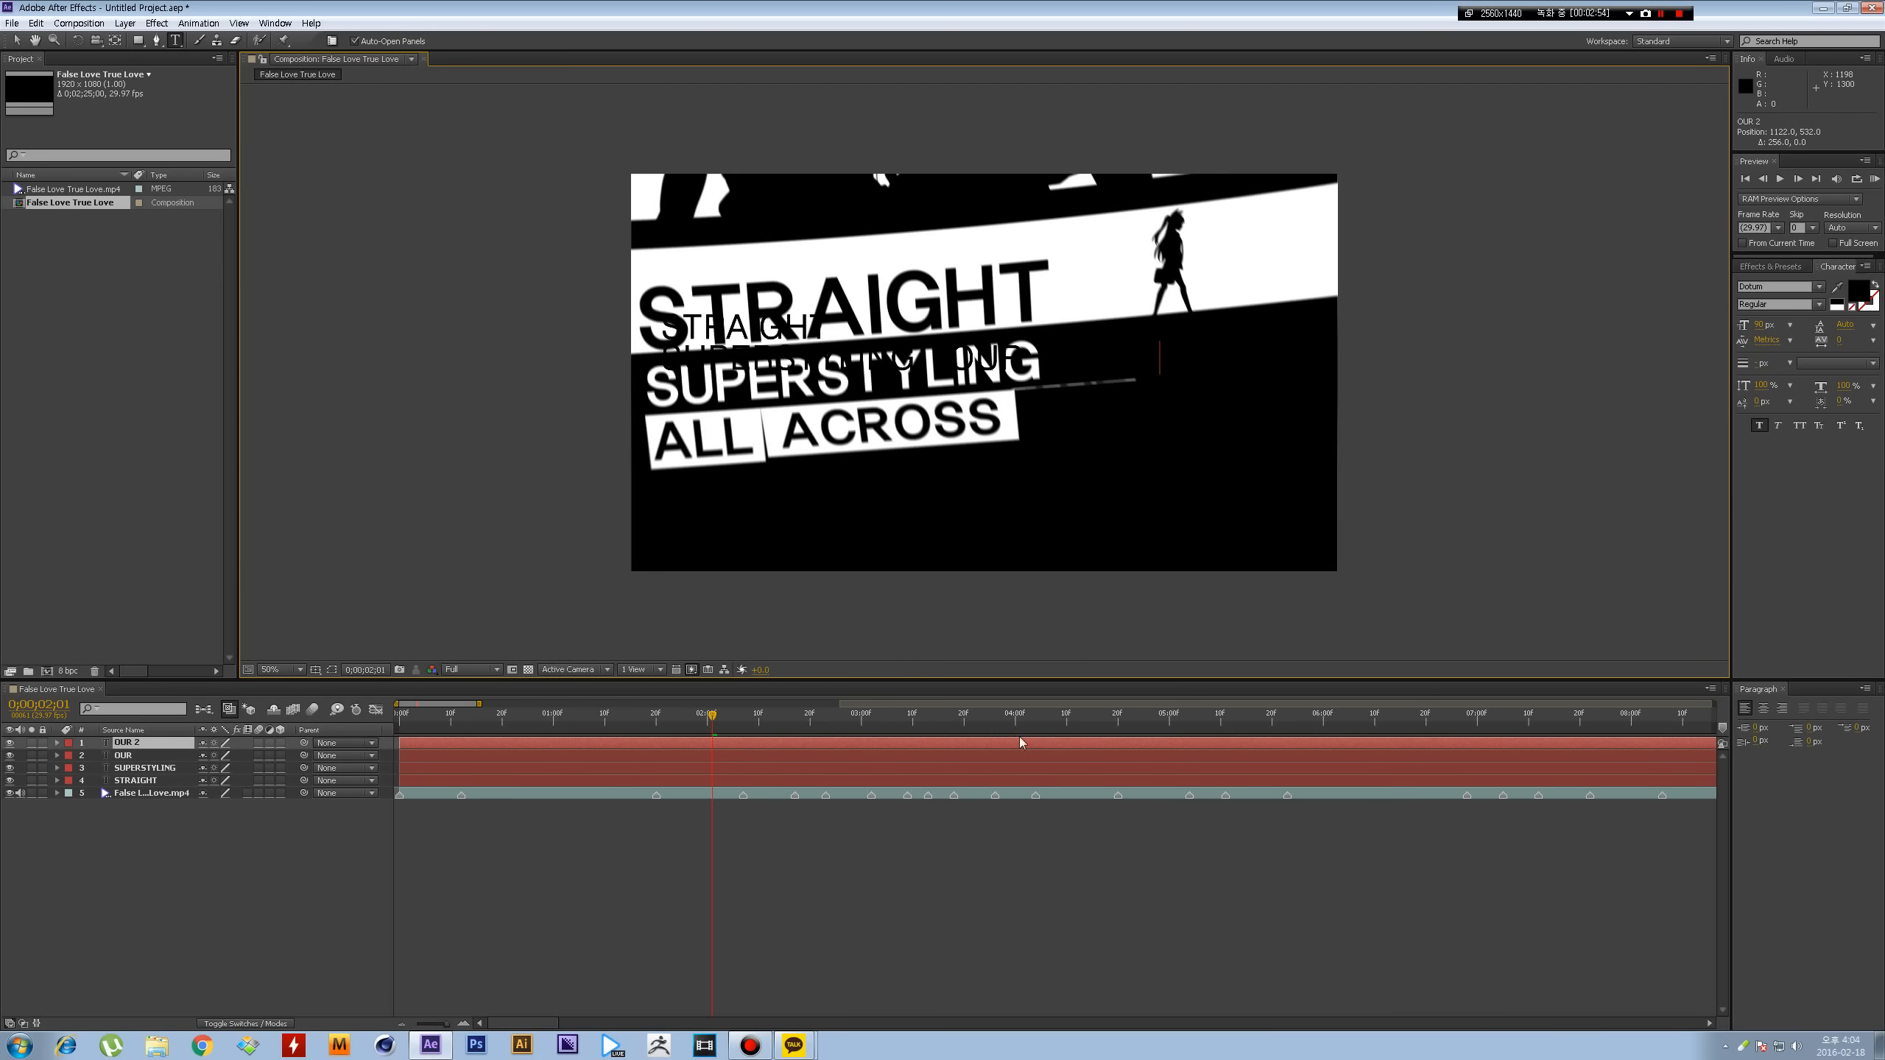
{"action": "left_click", "coordinate": [775, 774]}
- Duplicate the SUPERSTYLING text layer, place the copy about 80 px below it and change its text to ALL ACROSS THE GLOBE
{"action": "left_click_drag", "start_coordinate": [751, 717], "coordinate": [861, 713]}
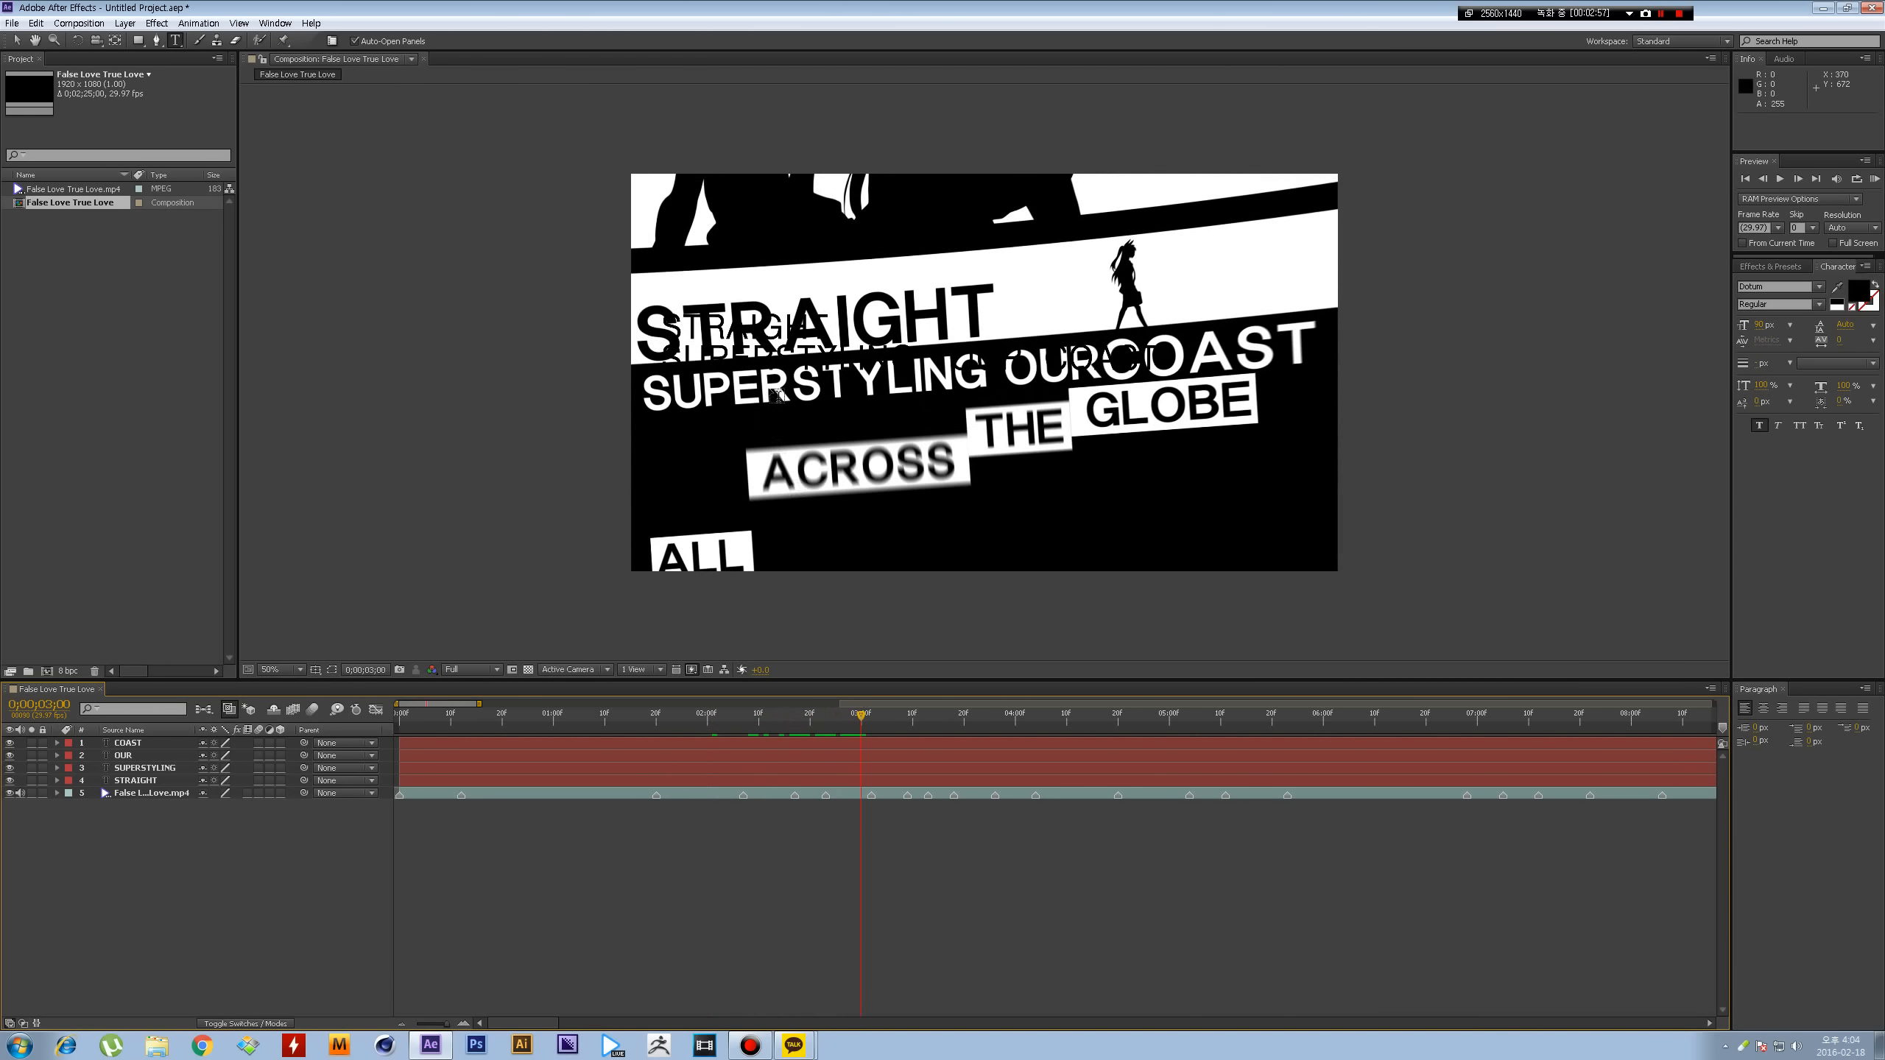
{"action": "key", "text": "v"}
{"action": "left_click", "coordinate": [785, 361]}
{"action": "key", "text": "ctrl+d"}
{"action": "left_click_drag", "start_coordinate": [785, 361], "coordinate": [785, 390]}
{"action": "key", "text": "ctrl+t"}
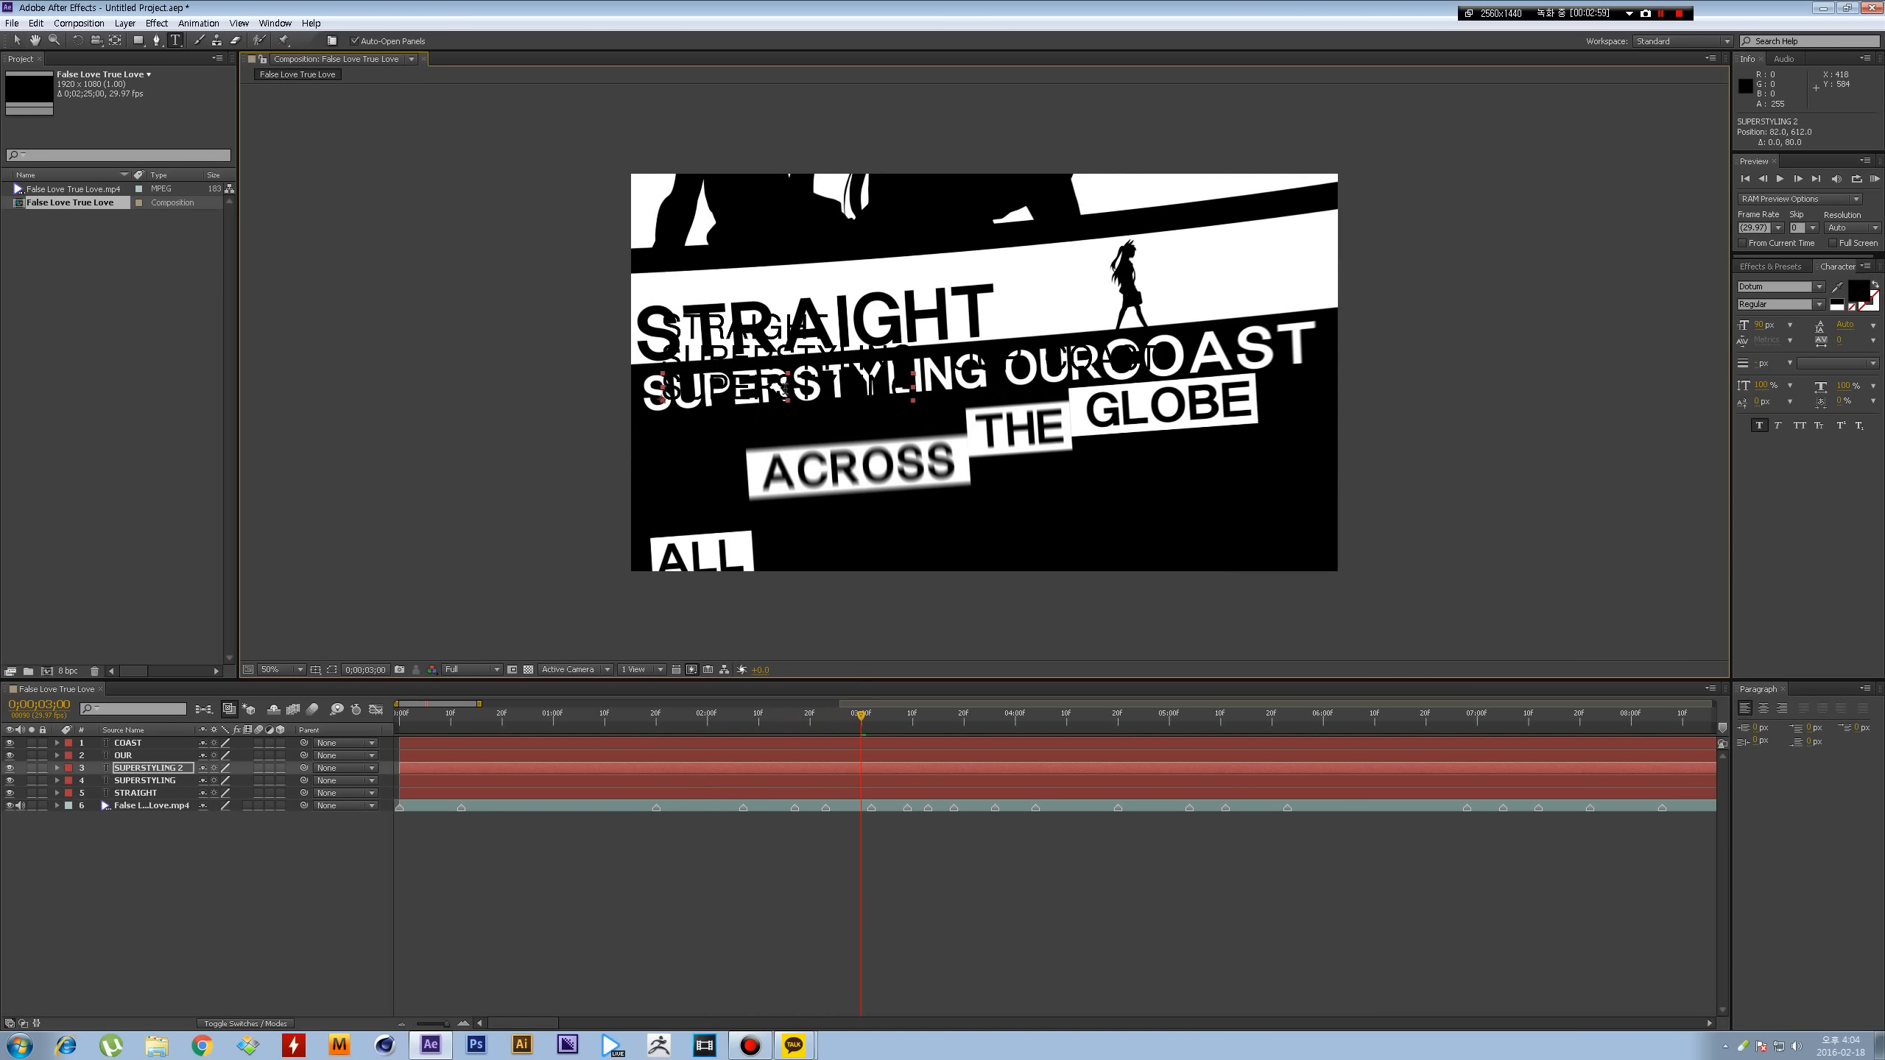
{"action": "double_click", "coordinate": [785, 390]}
{"action": "type", "text": "ALL ACROS"}
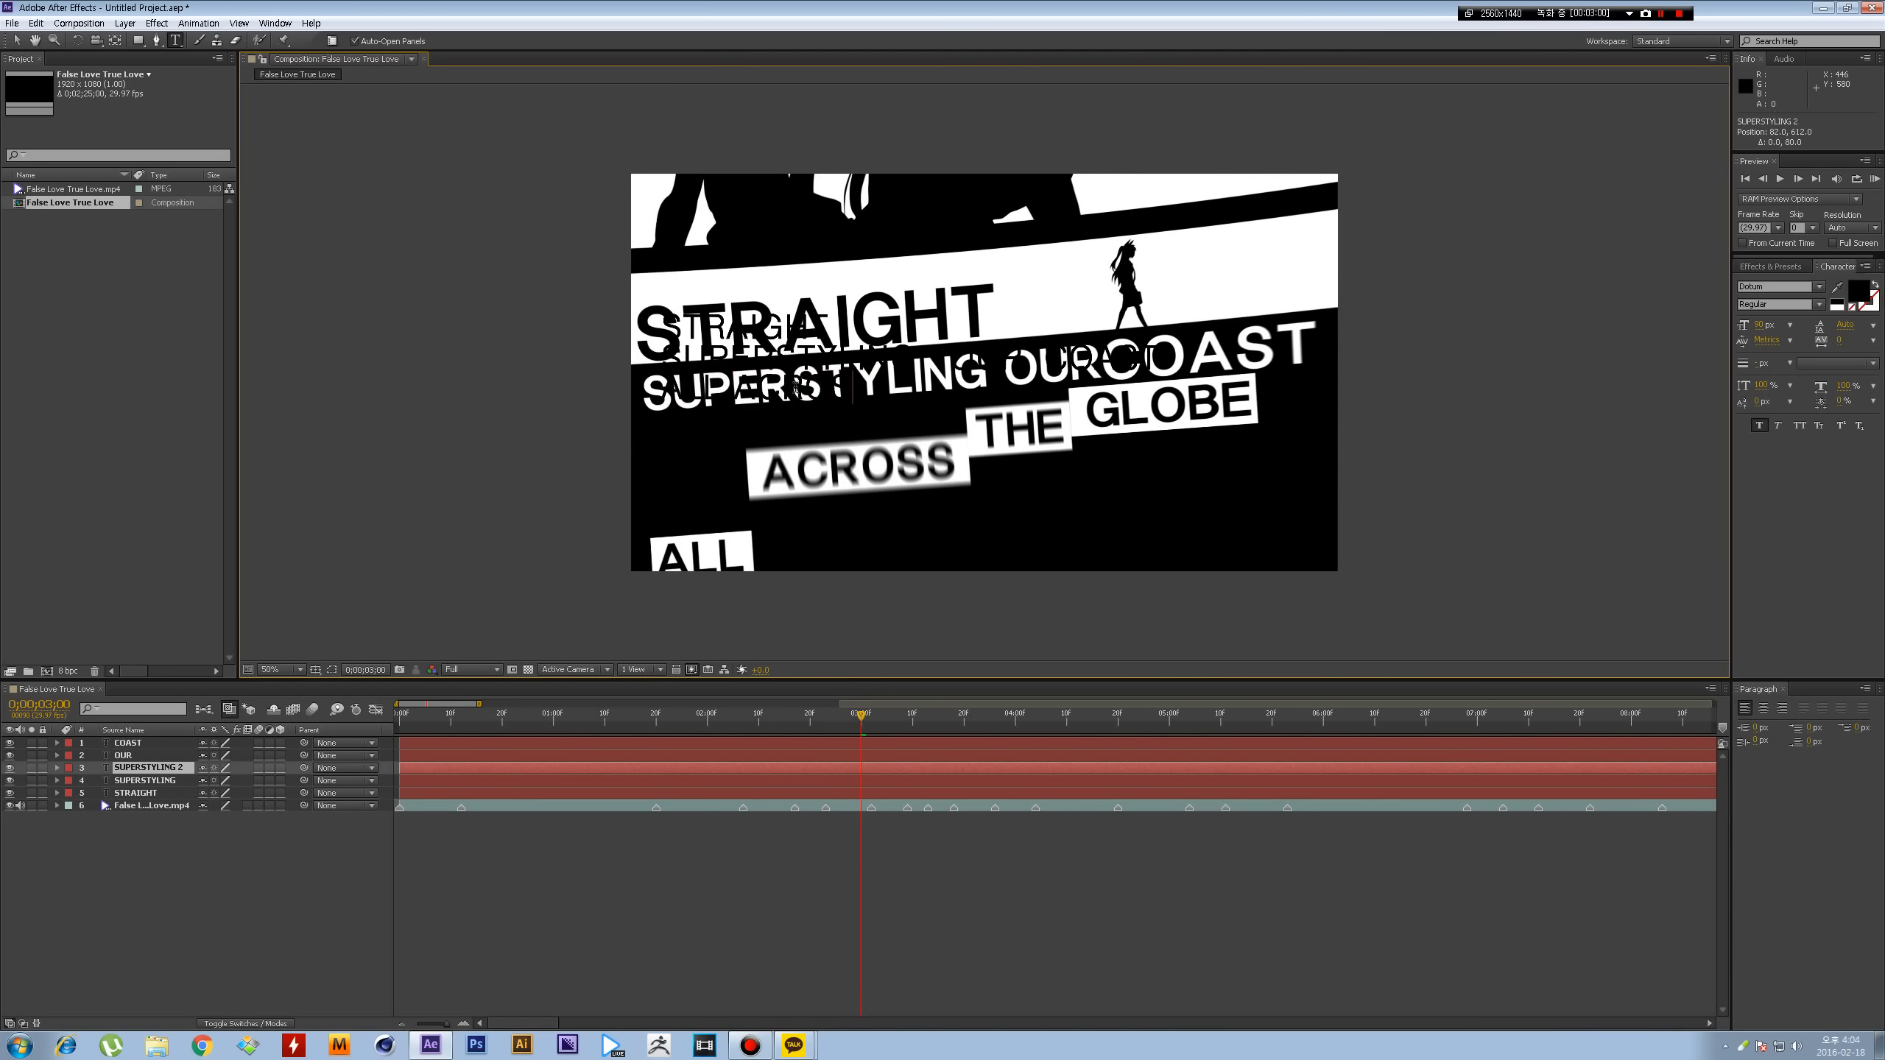
{"action": "type", "text": "S THE GLOBE"}
{"action": "left_click", "coordinate": [825, 832]}
- Move to 0;00;02;23 and create a full-frame white solid named white
{"action": "left_click_drag", "start_coordinate": [806, 718], "coordinate": [829, 720]}
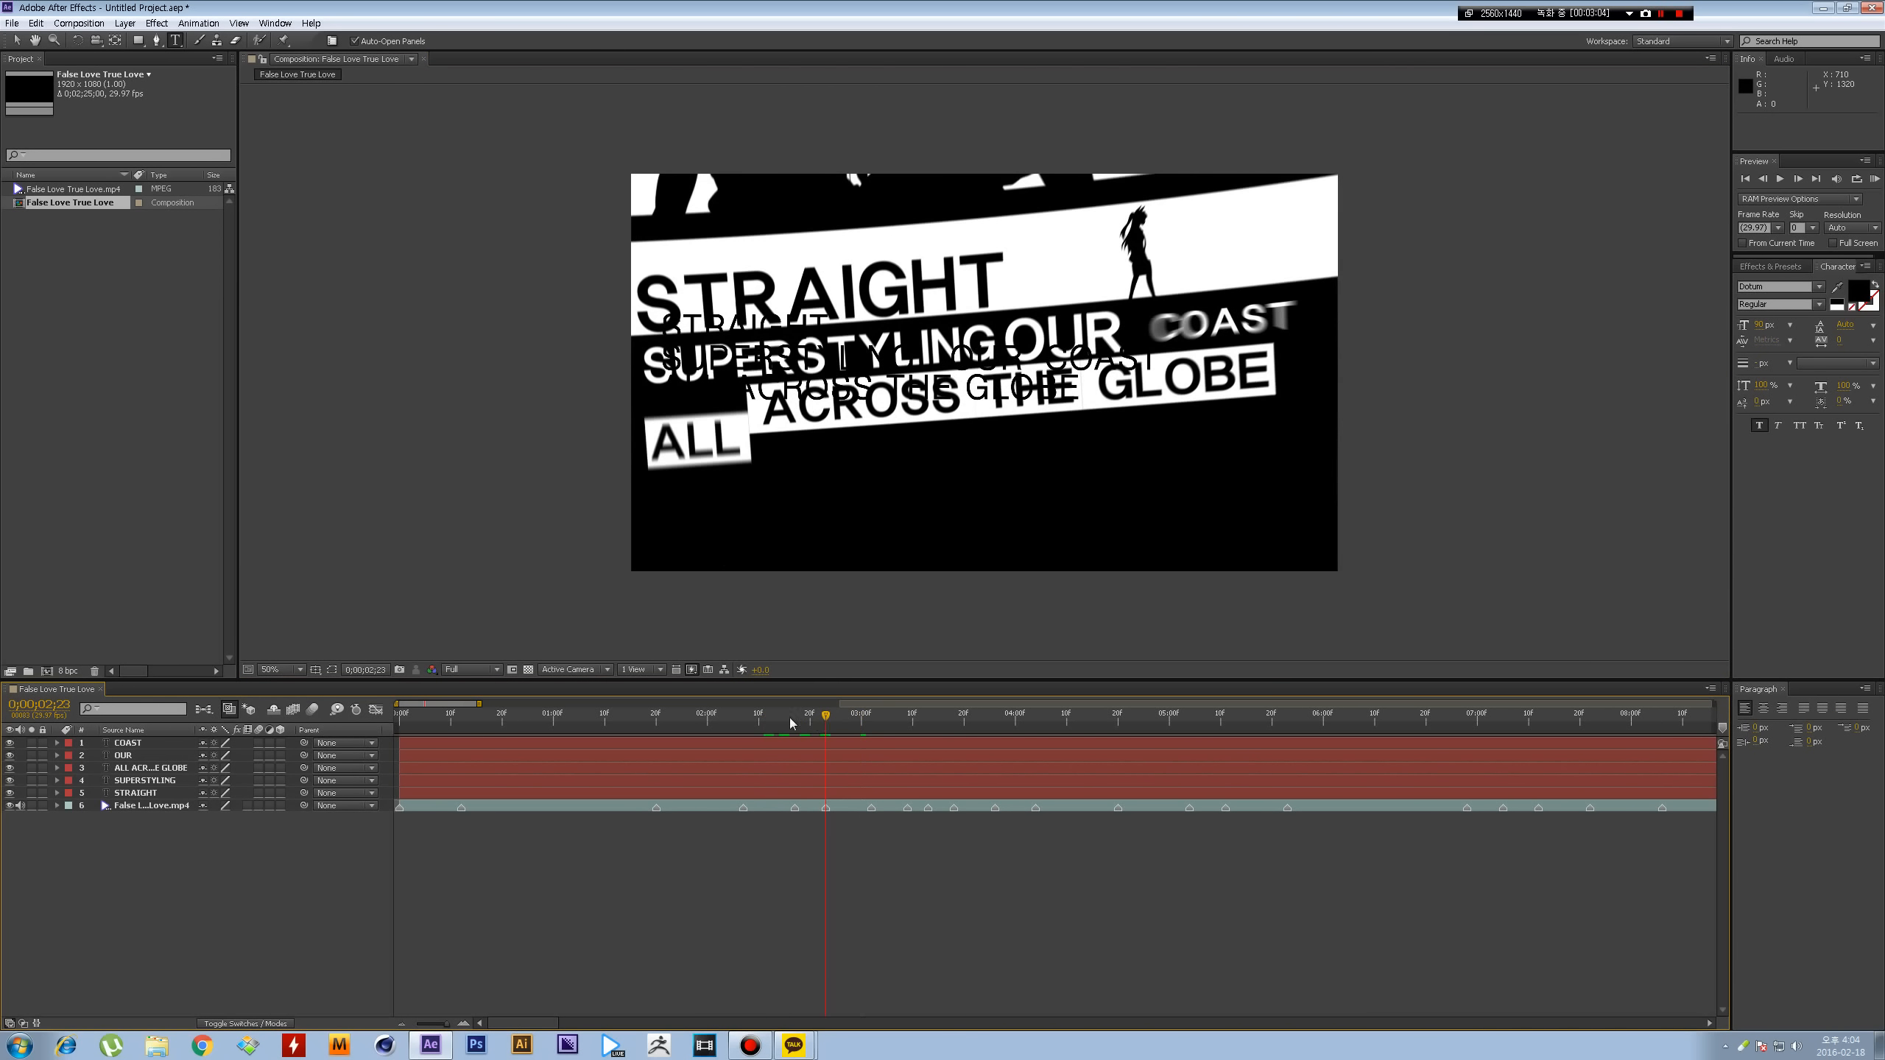
{"action": "key", "text": "ctrl+y"}
{"action": "type", "text": "white"}
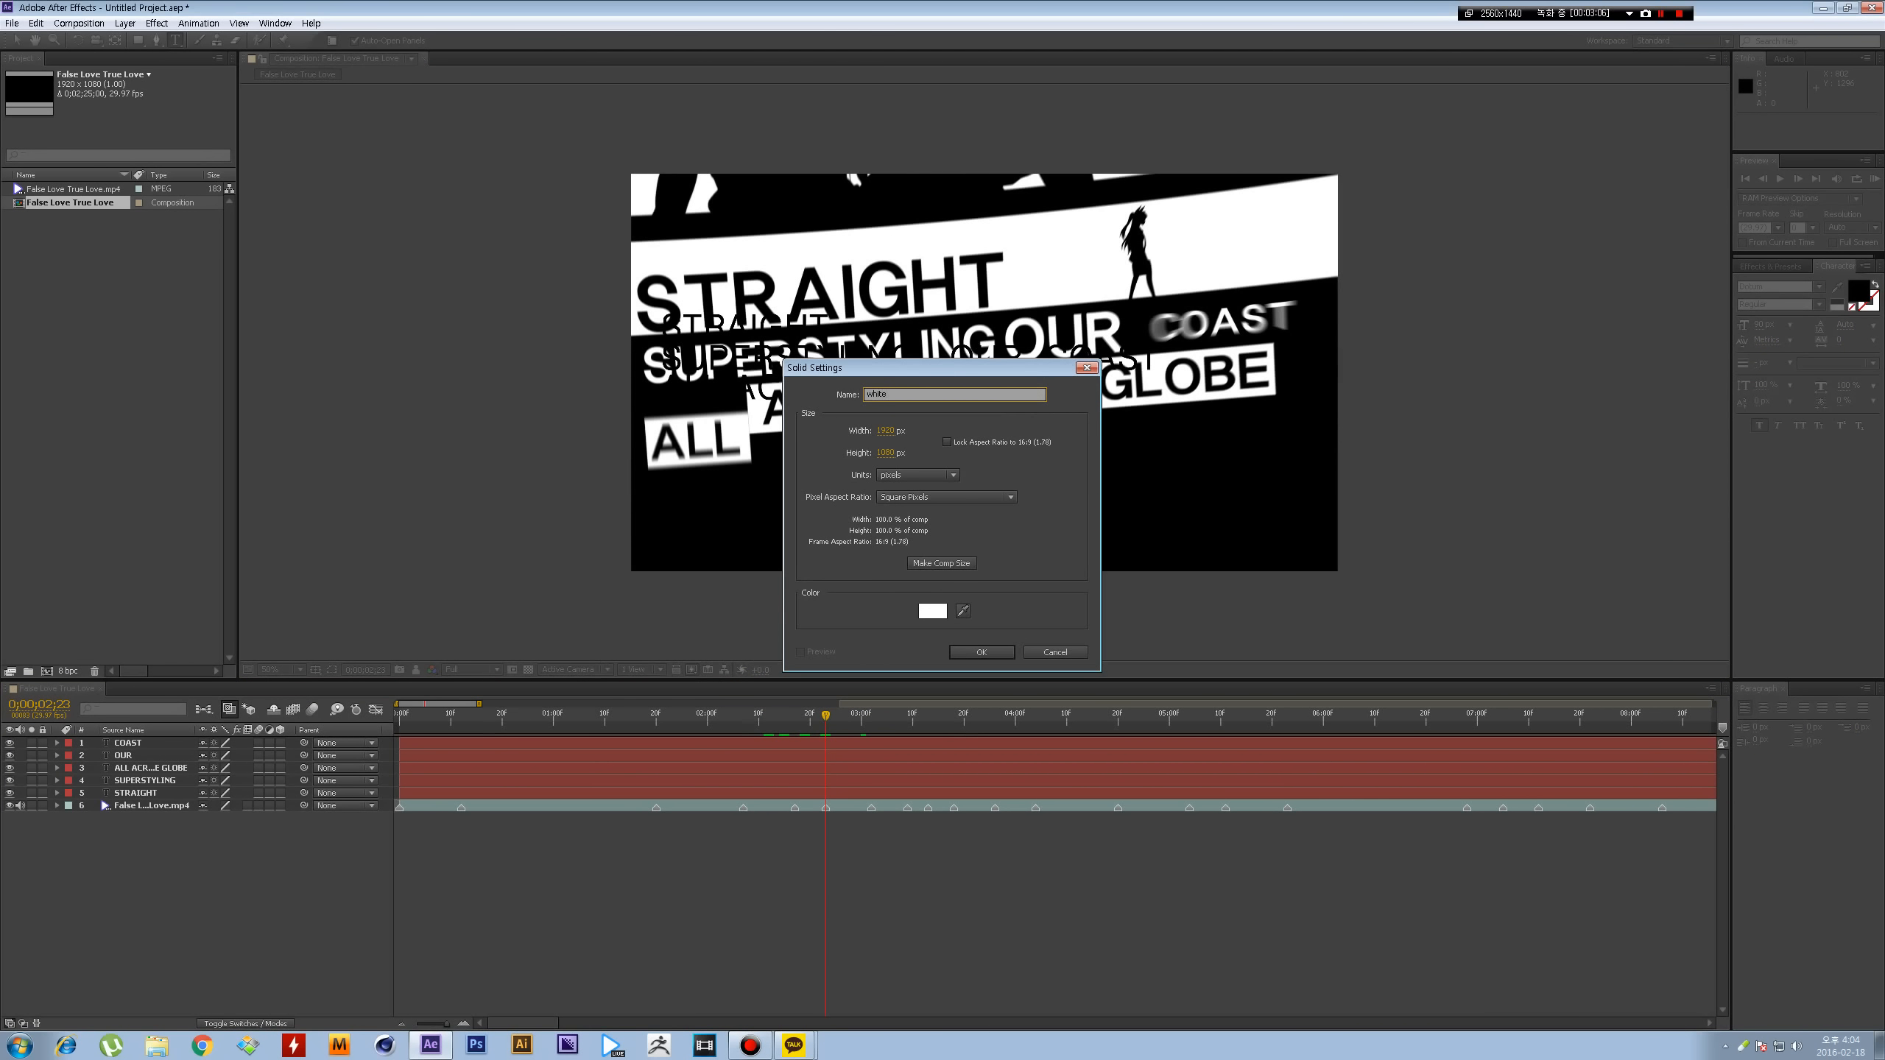
{"action": "key", "text": "Return"}
- Create another full-frame solid named black and change its color to black
{"action": "key", "text": "ctrl+y"}
{"action": "type", "text": "black"}
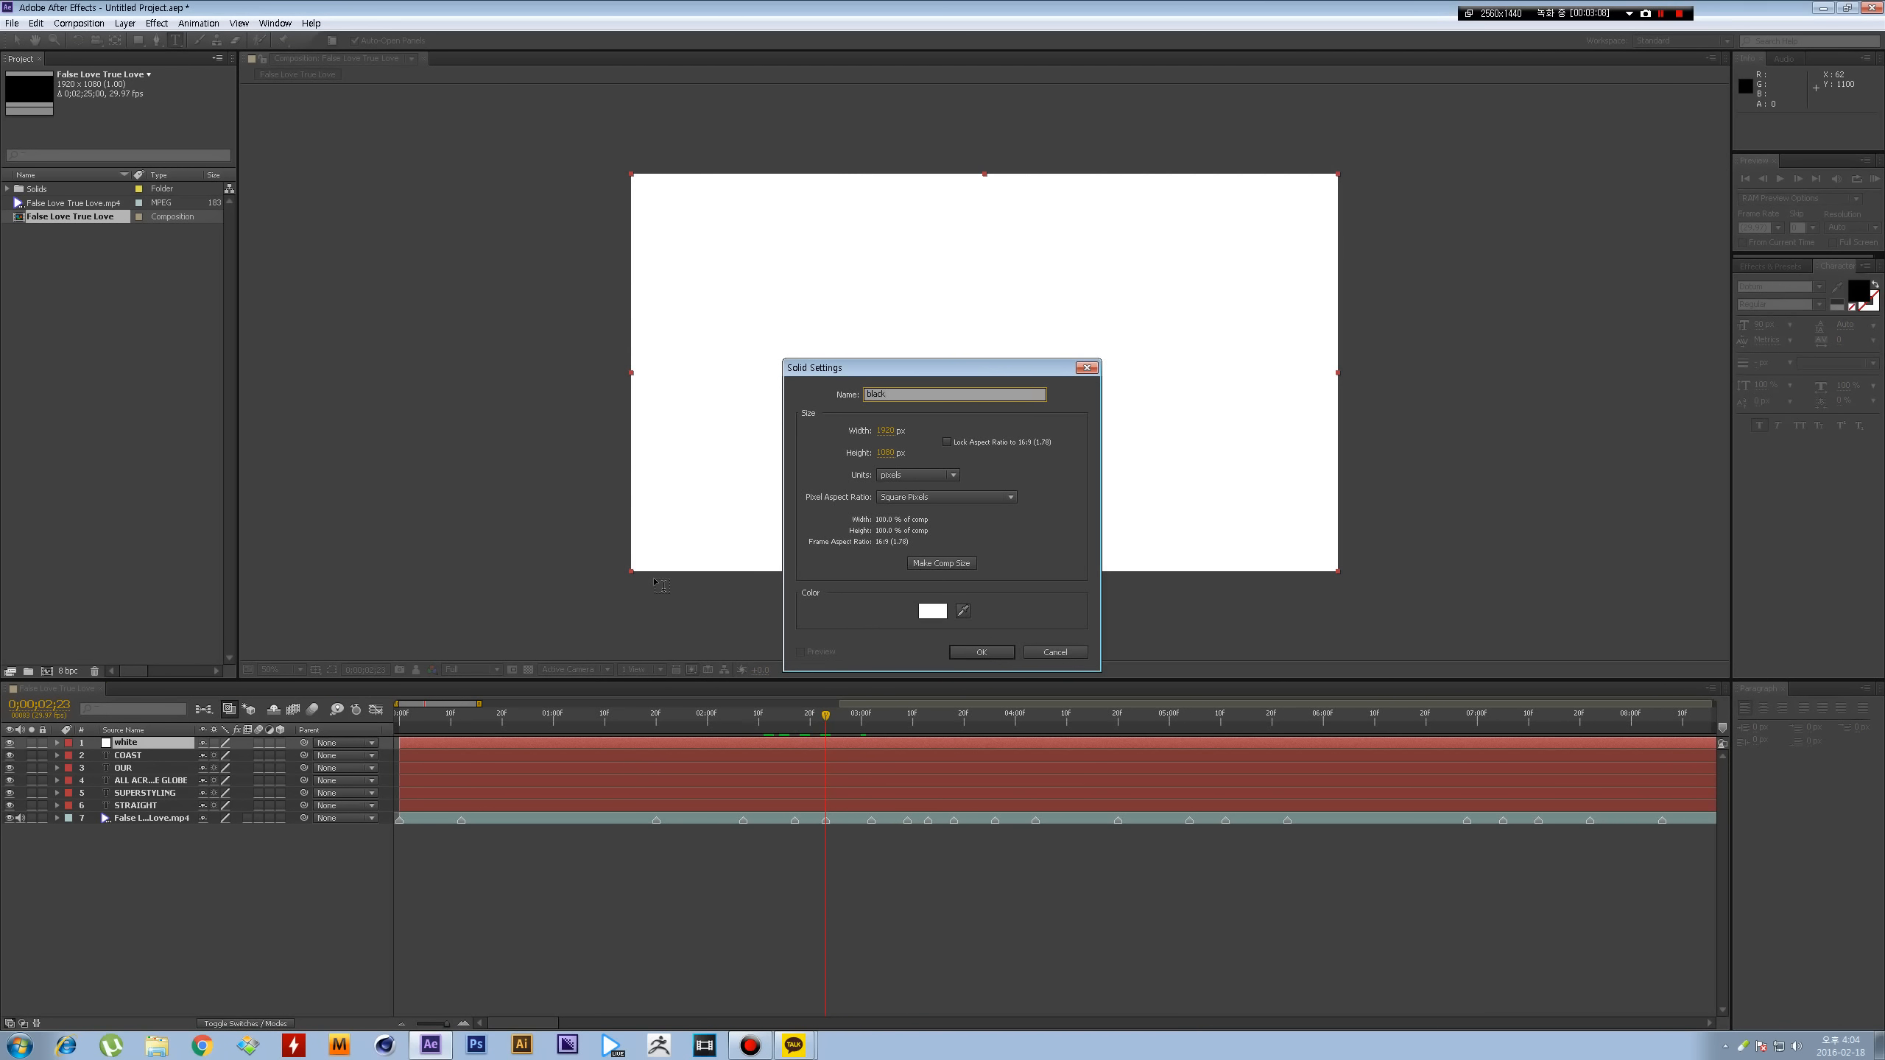
{"action": "key", "text": "Return"}
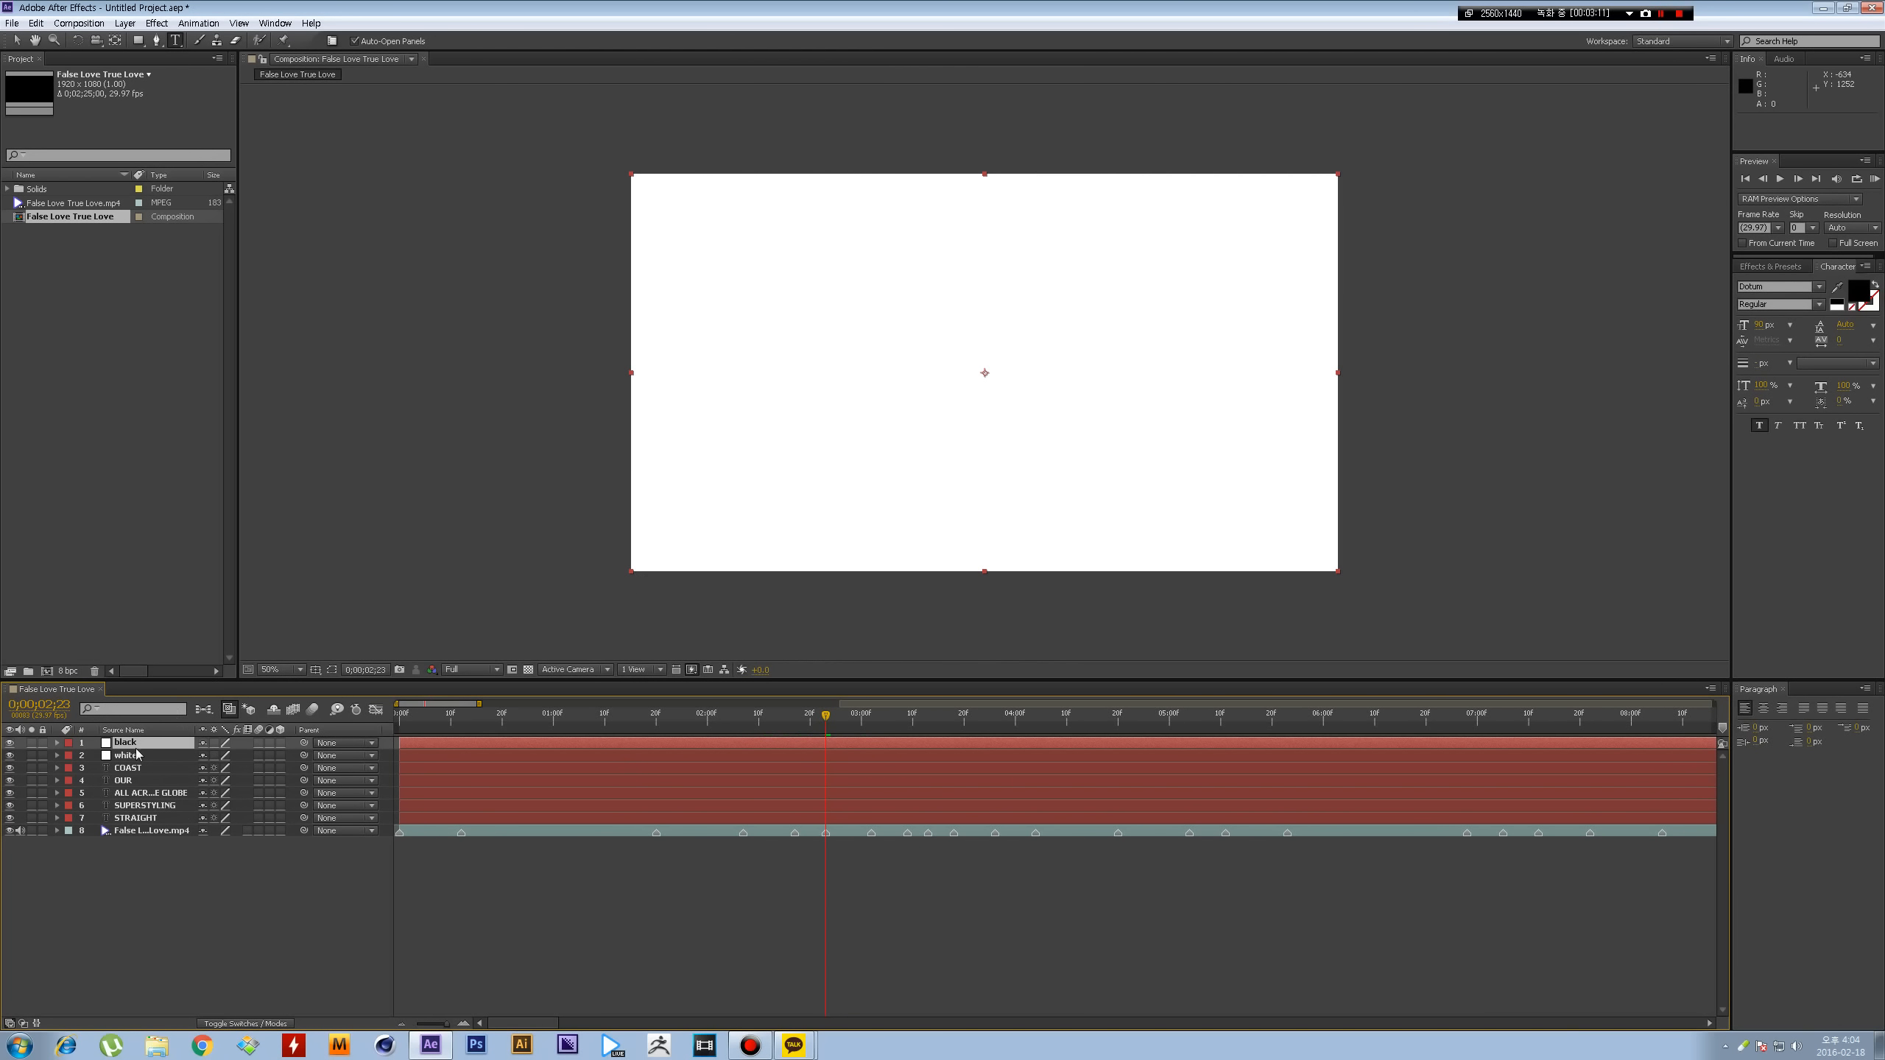
{"action": "key", "text": "ctrl+shift+y"}
{"action": "left_click", "coordinate": [931, 593]}
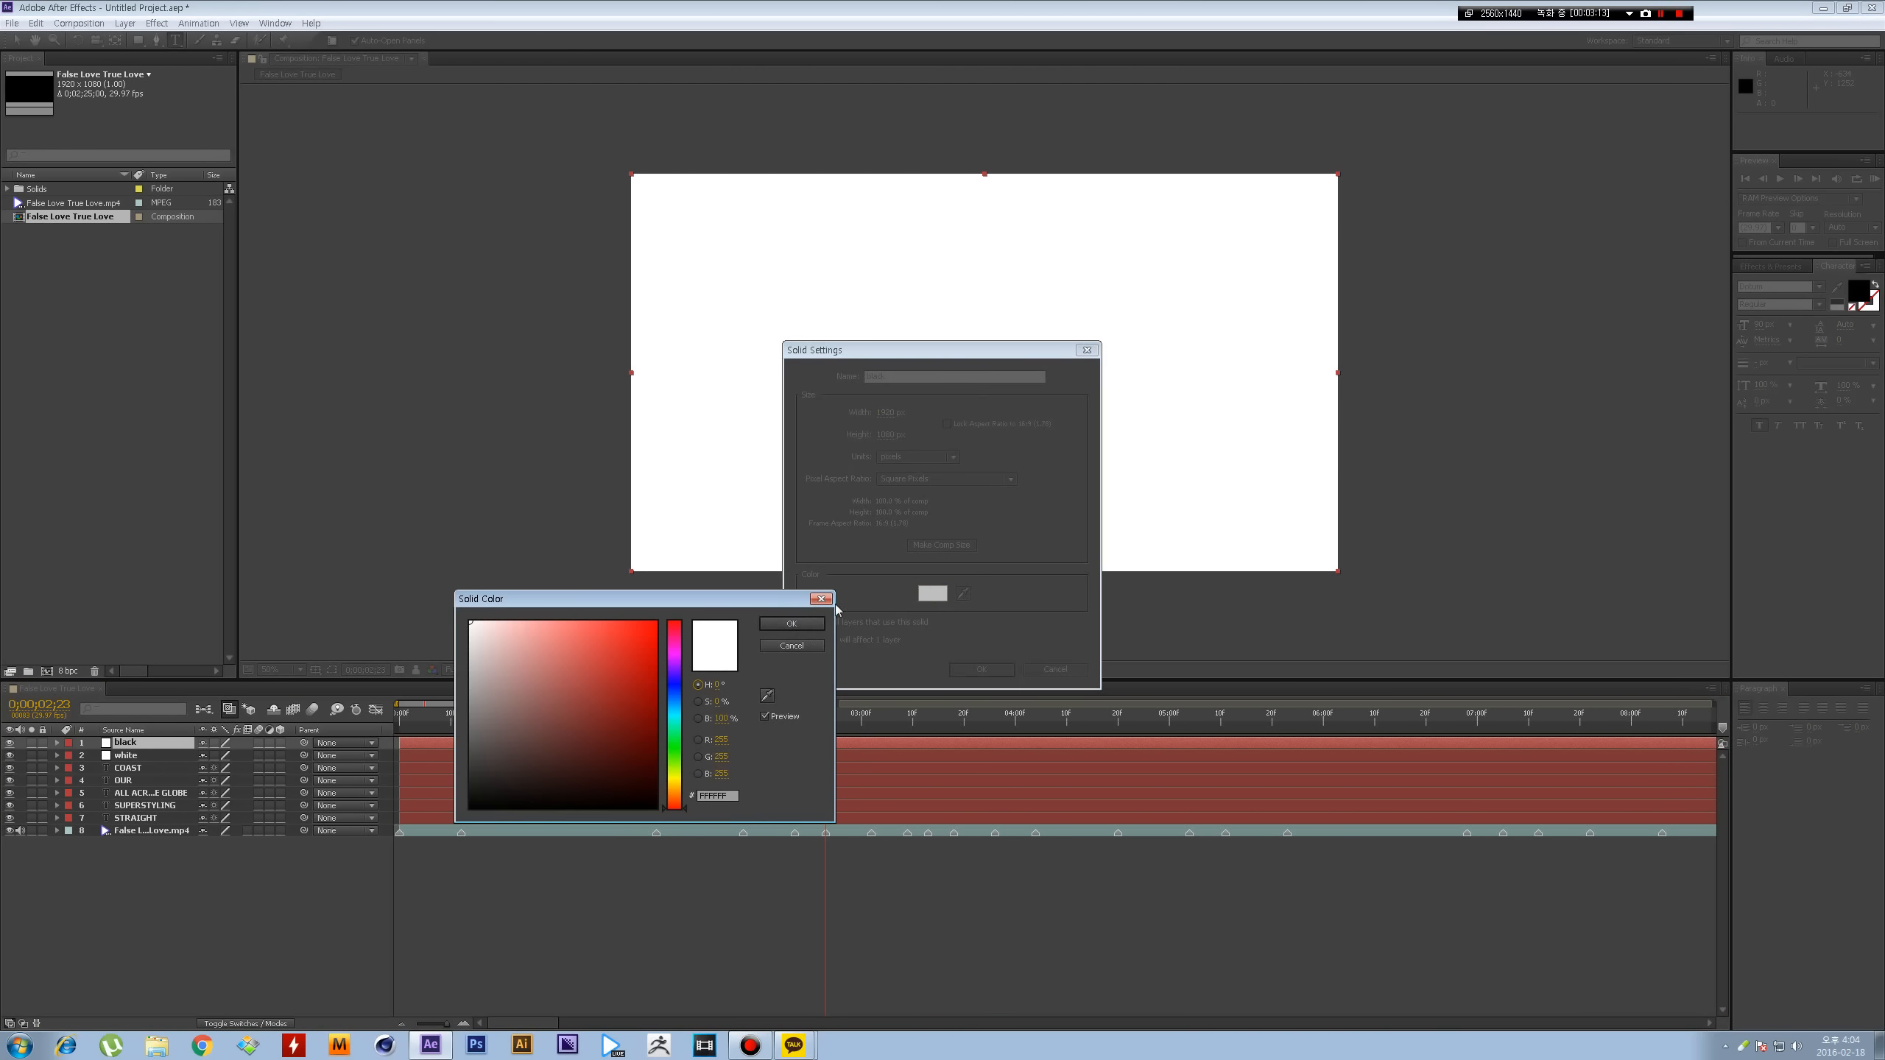
{"action": "left_click_drag", "start_coordinate": [573, 705], "coordinate": [370, 812]}
{"action": "key", "text": "Return"}
{"action": "key", "text": "Return"}
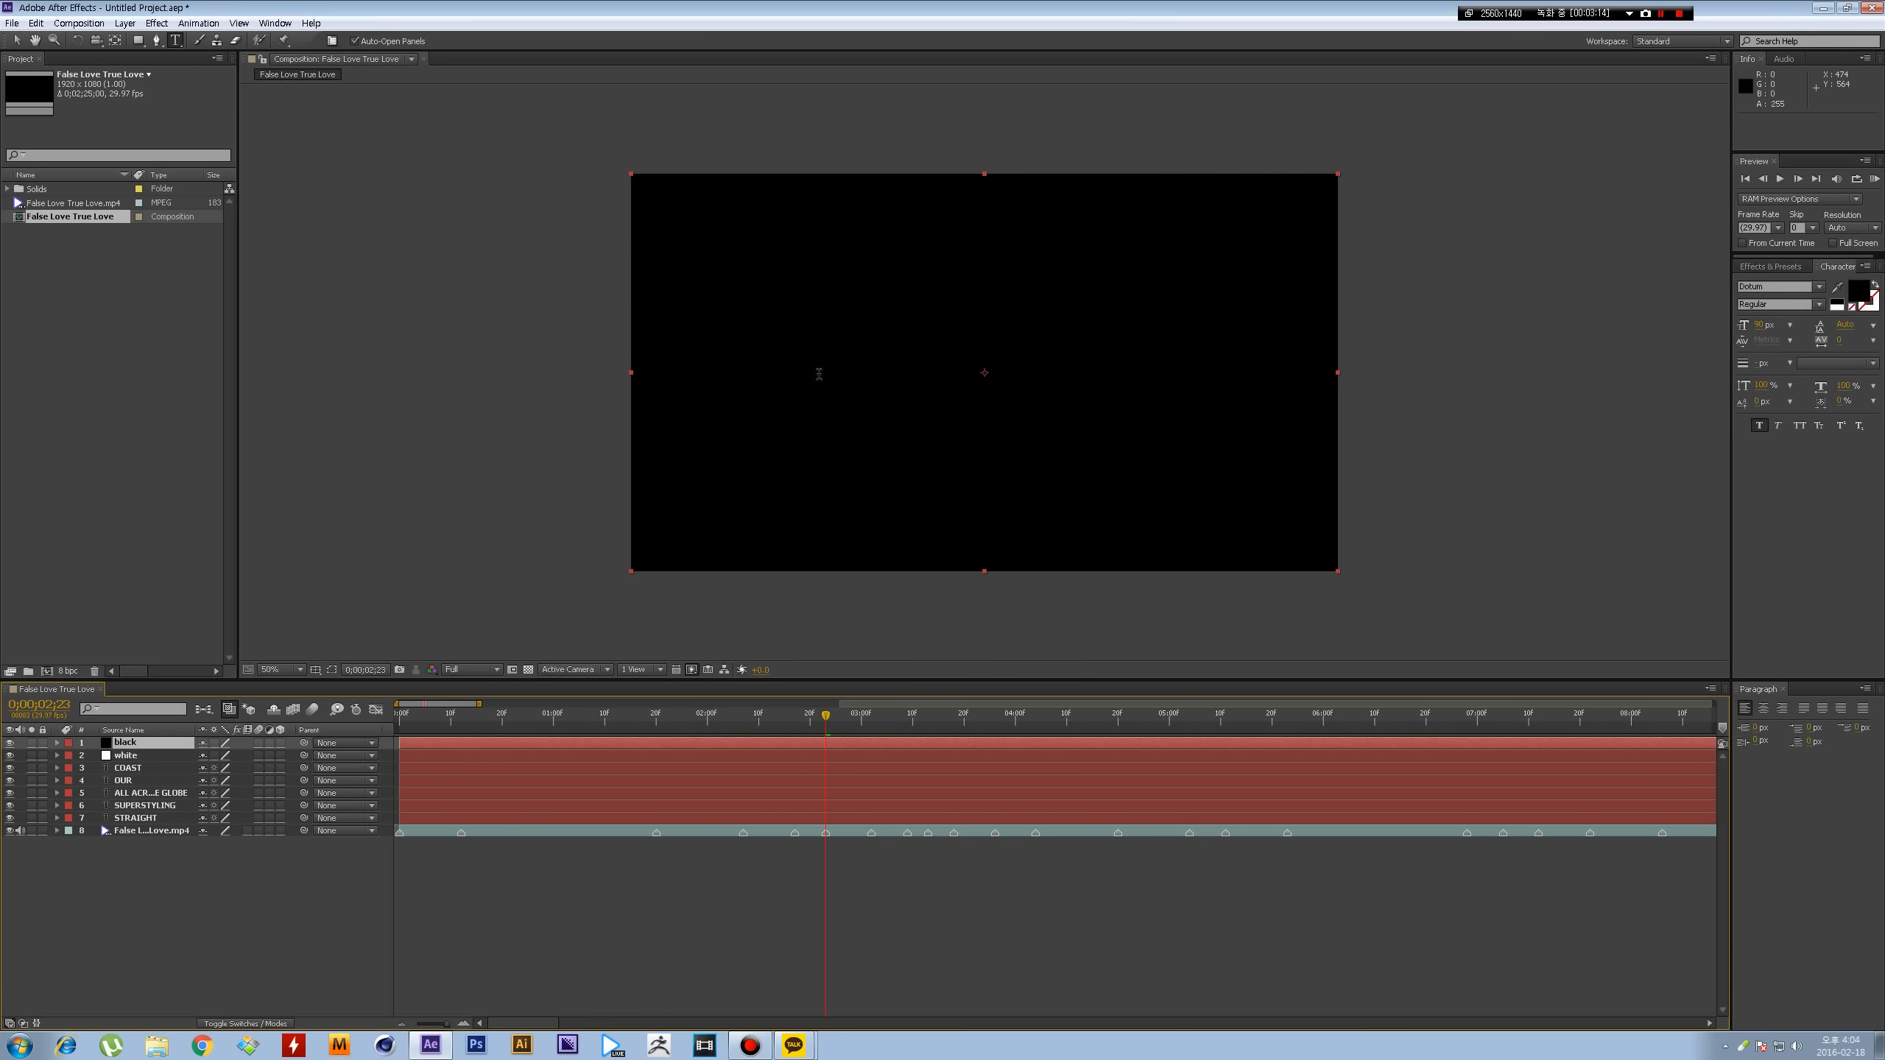
- Position the white solid above and the black solid below so they split the frame near mid-height, and place both beneath the text layers
{"action": "key", "text": "v"}
{"action": "left_click_drag", "start_coordinate": [864, 375], "coordinate": [842, 597]}
{"action": "left_click_drag", "start_coordinate": [897, 317], "coordinate": [895, 303]}
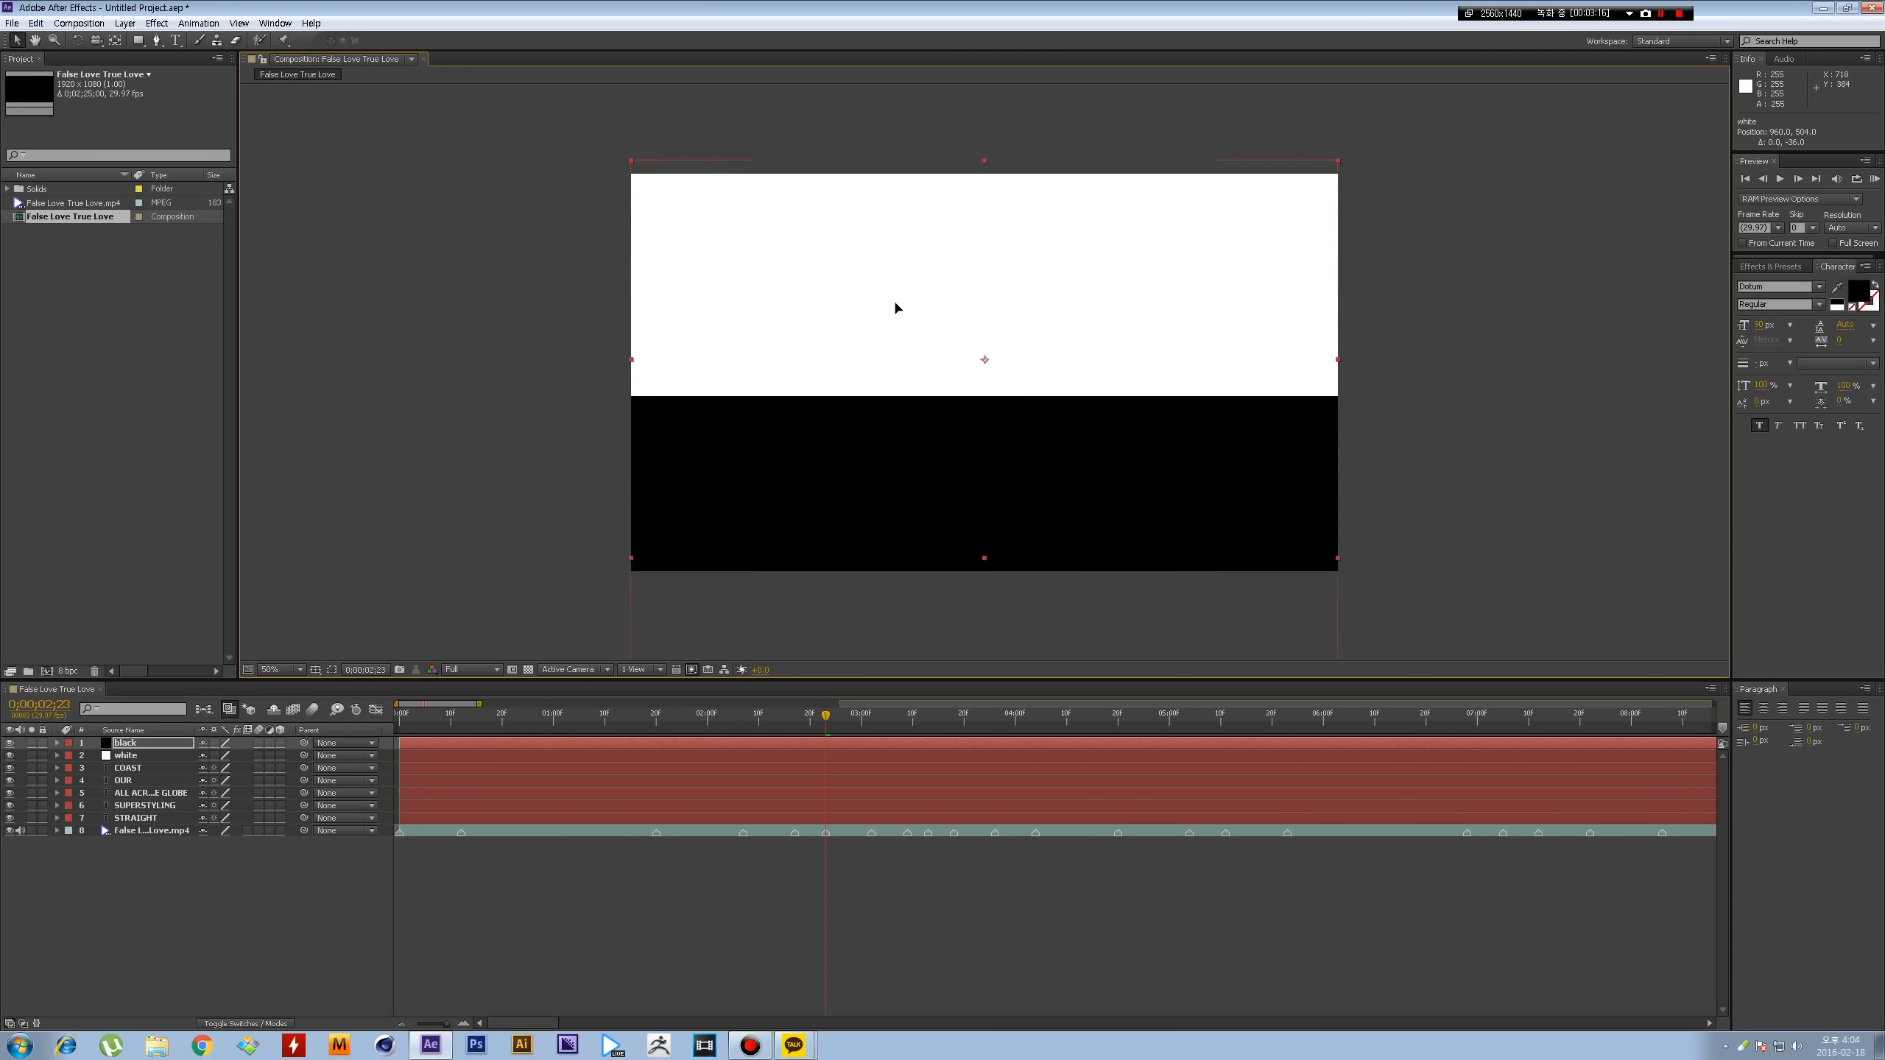
{"action": "left_click_drag", "start_coordinate": [821, 553], "coordinate": [828, 507]}
{"action": "left_click", "coordinate": [111, 756], "text": "shift"}
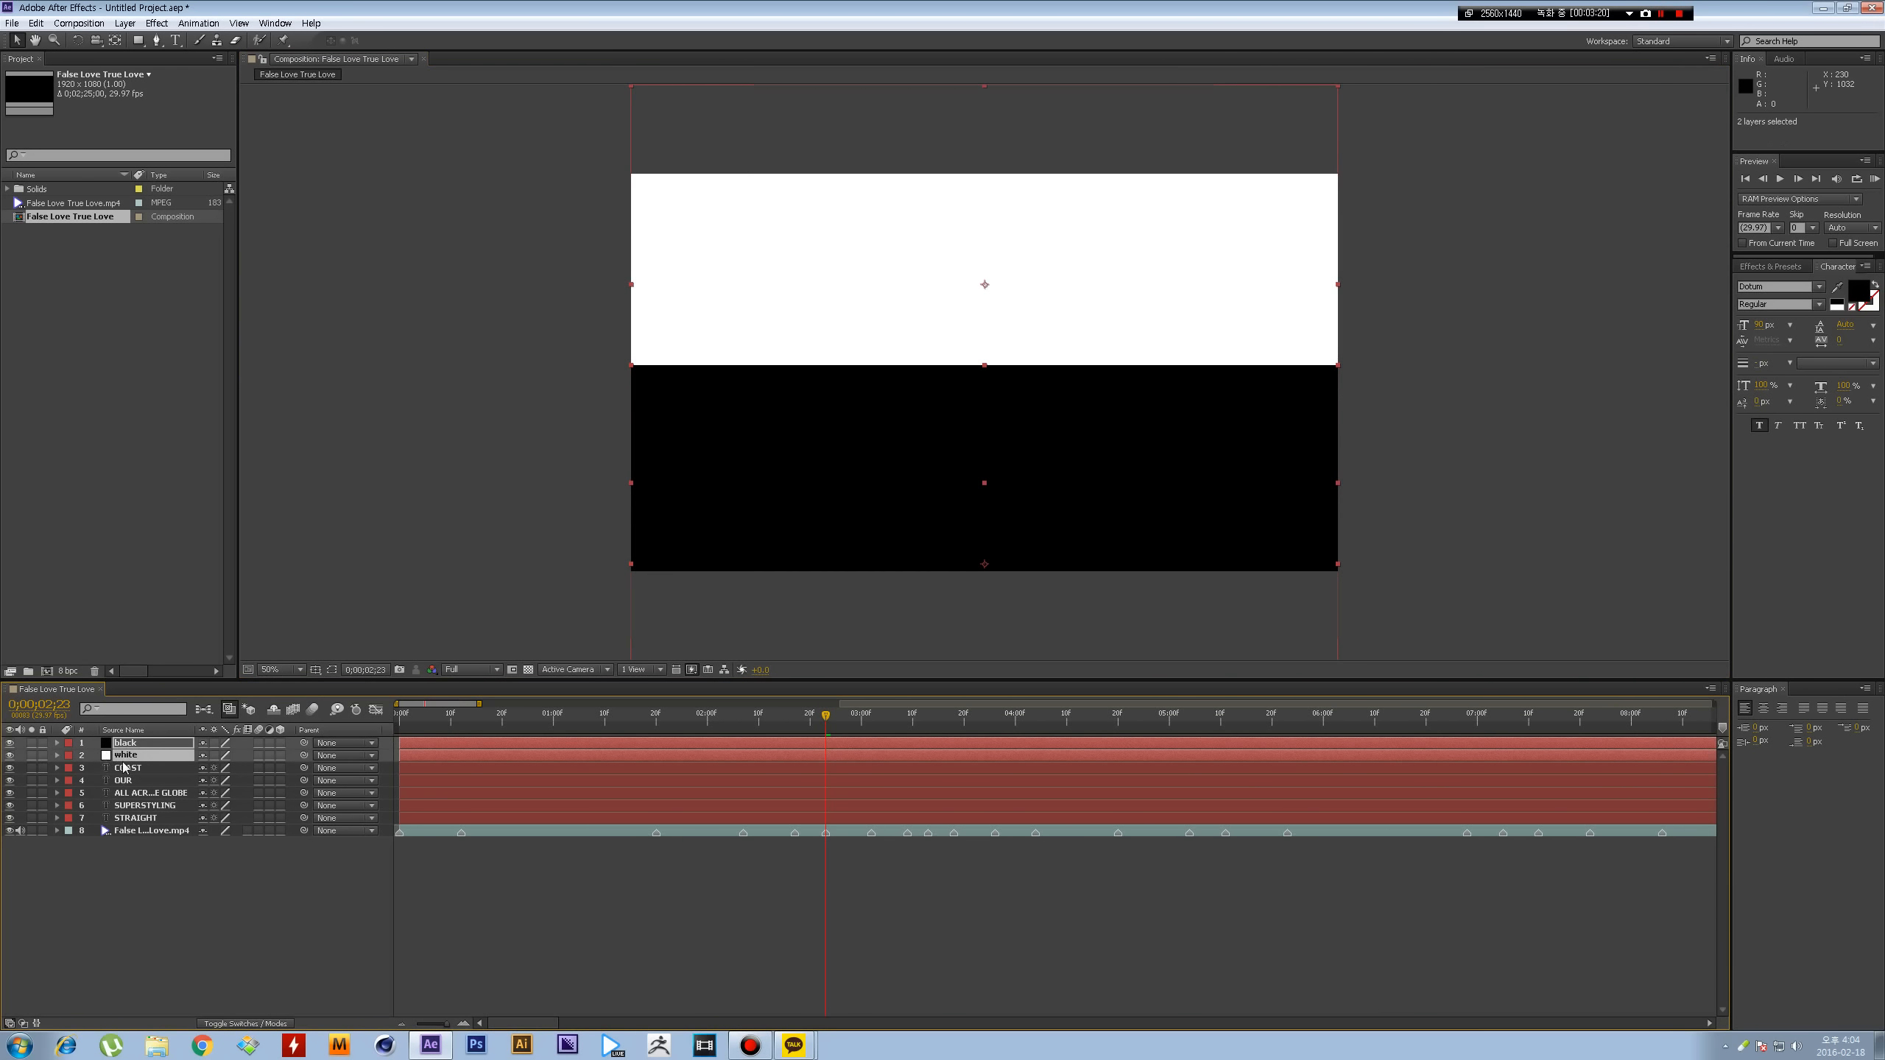
{"action": "left_click_drag", "start_coordinate": [126, 759], "coordinate": [124, 824]}
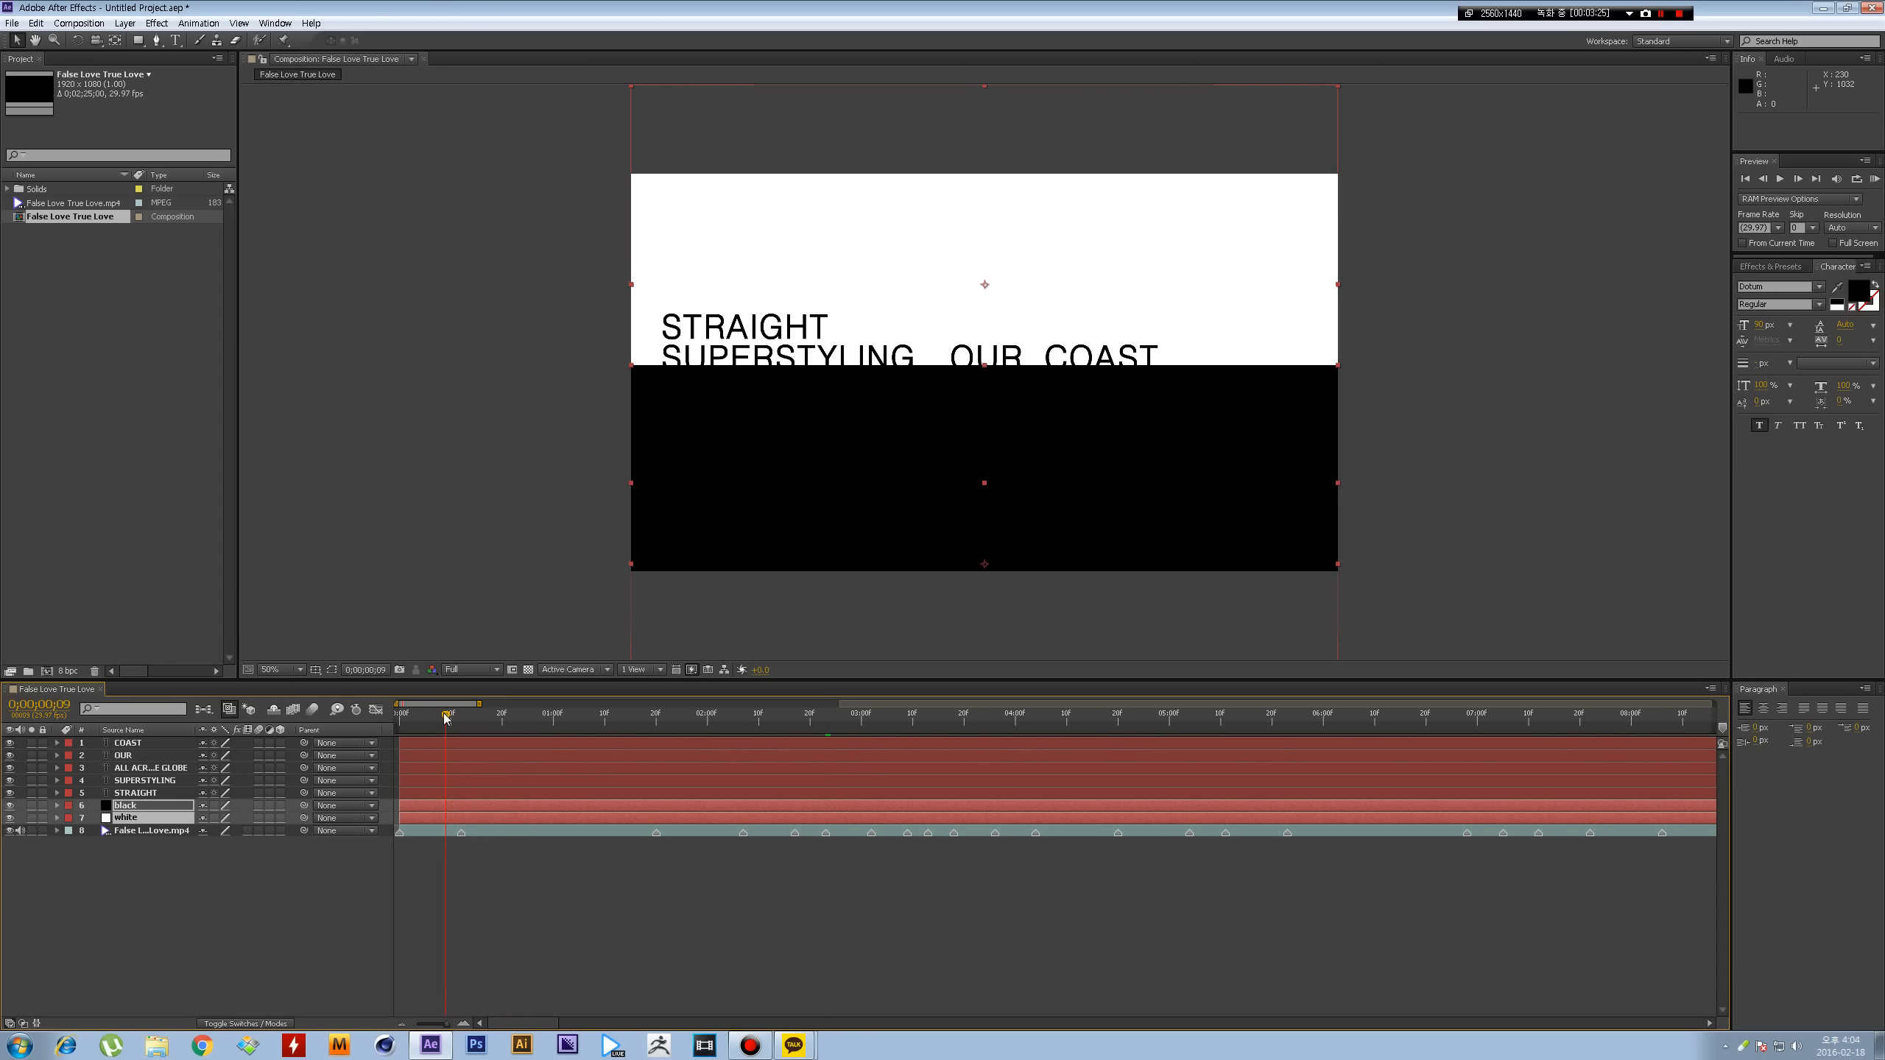
- Move all five text layers down about 72 px so that STRAIGHT sits on the edge between the white and black areas
{"action": "left_click", "coordinate": [132, 792]}
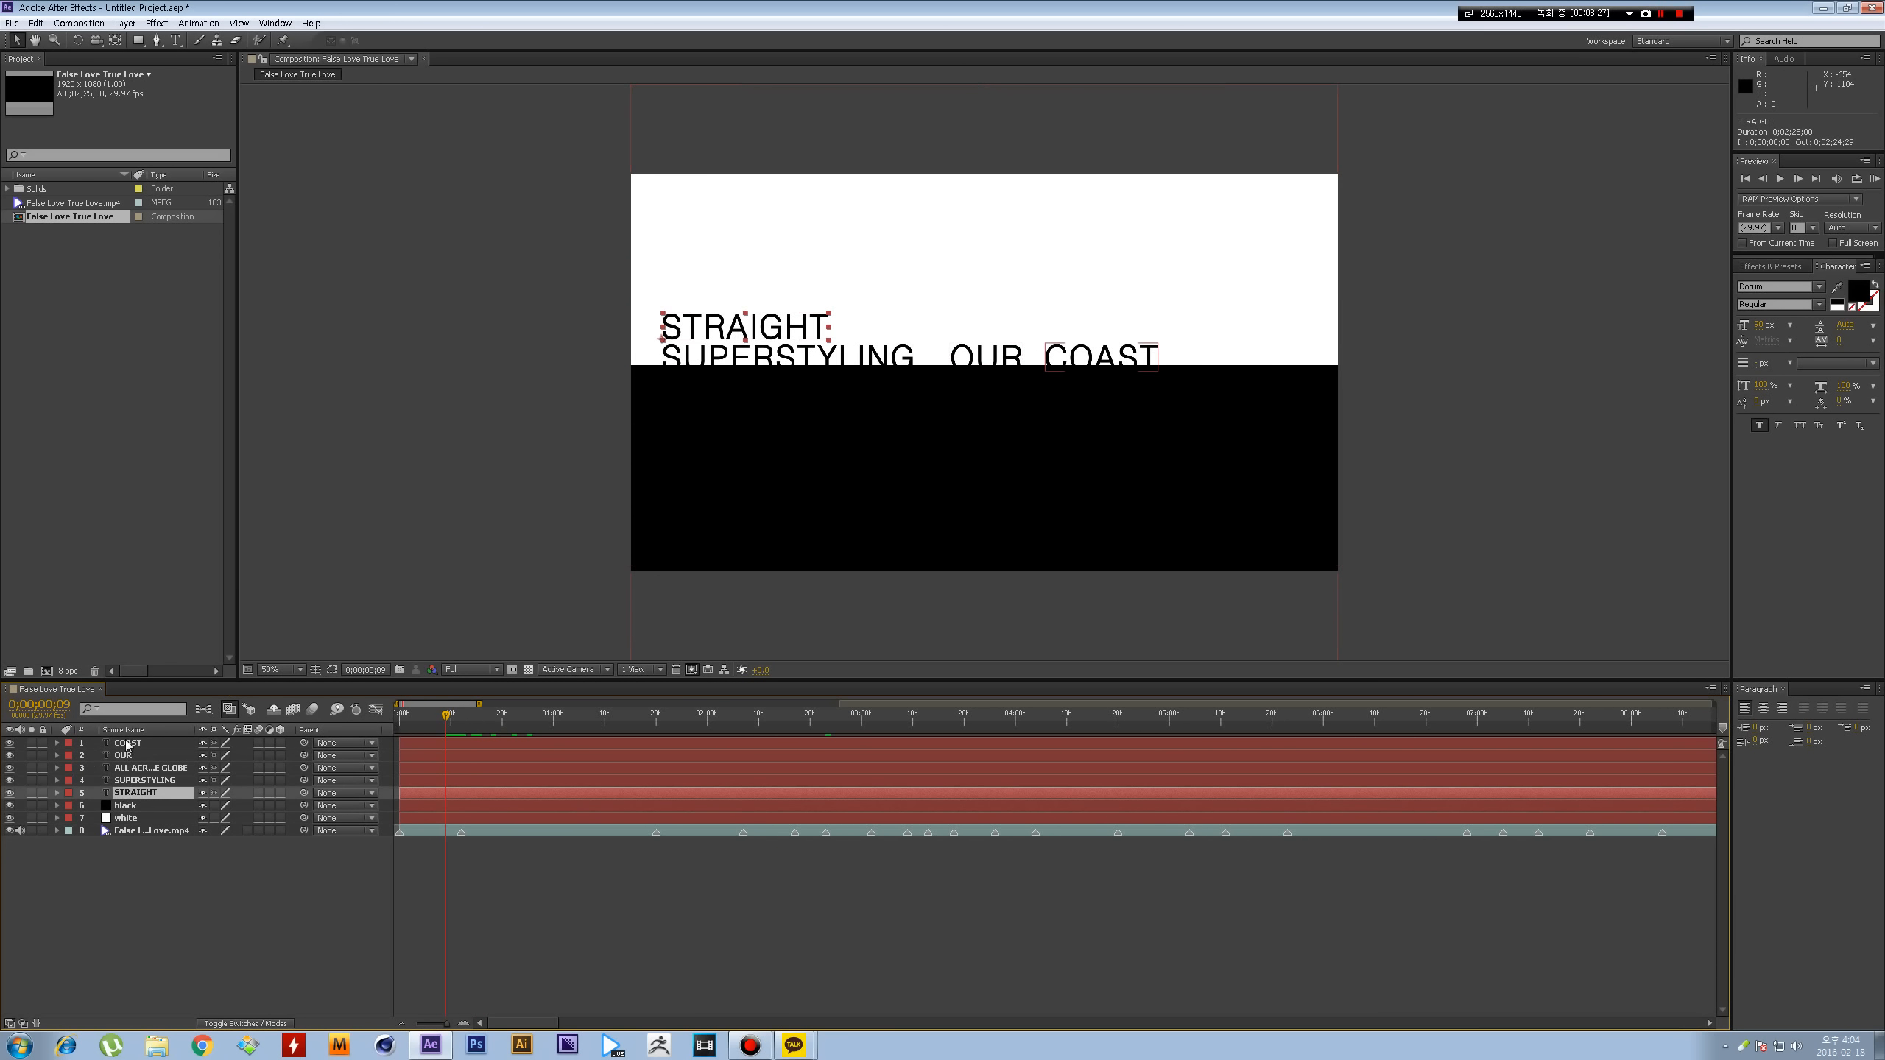
{"action": "left_click", "coordinate": [127, 743], "text": "shift"}
{"action": "left_click_drag", "start_coordinate": [737, 329], "coordinate": [738, 355]}
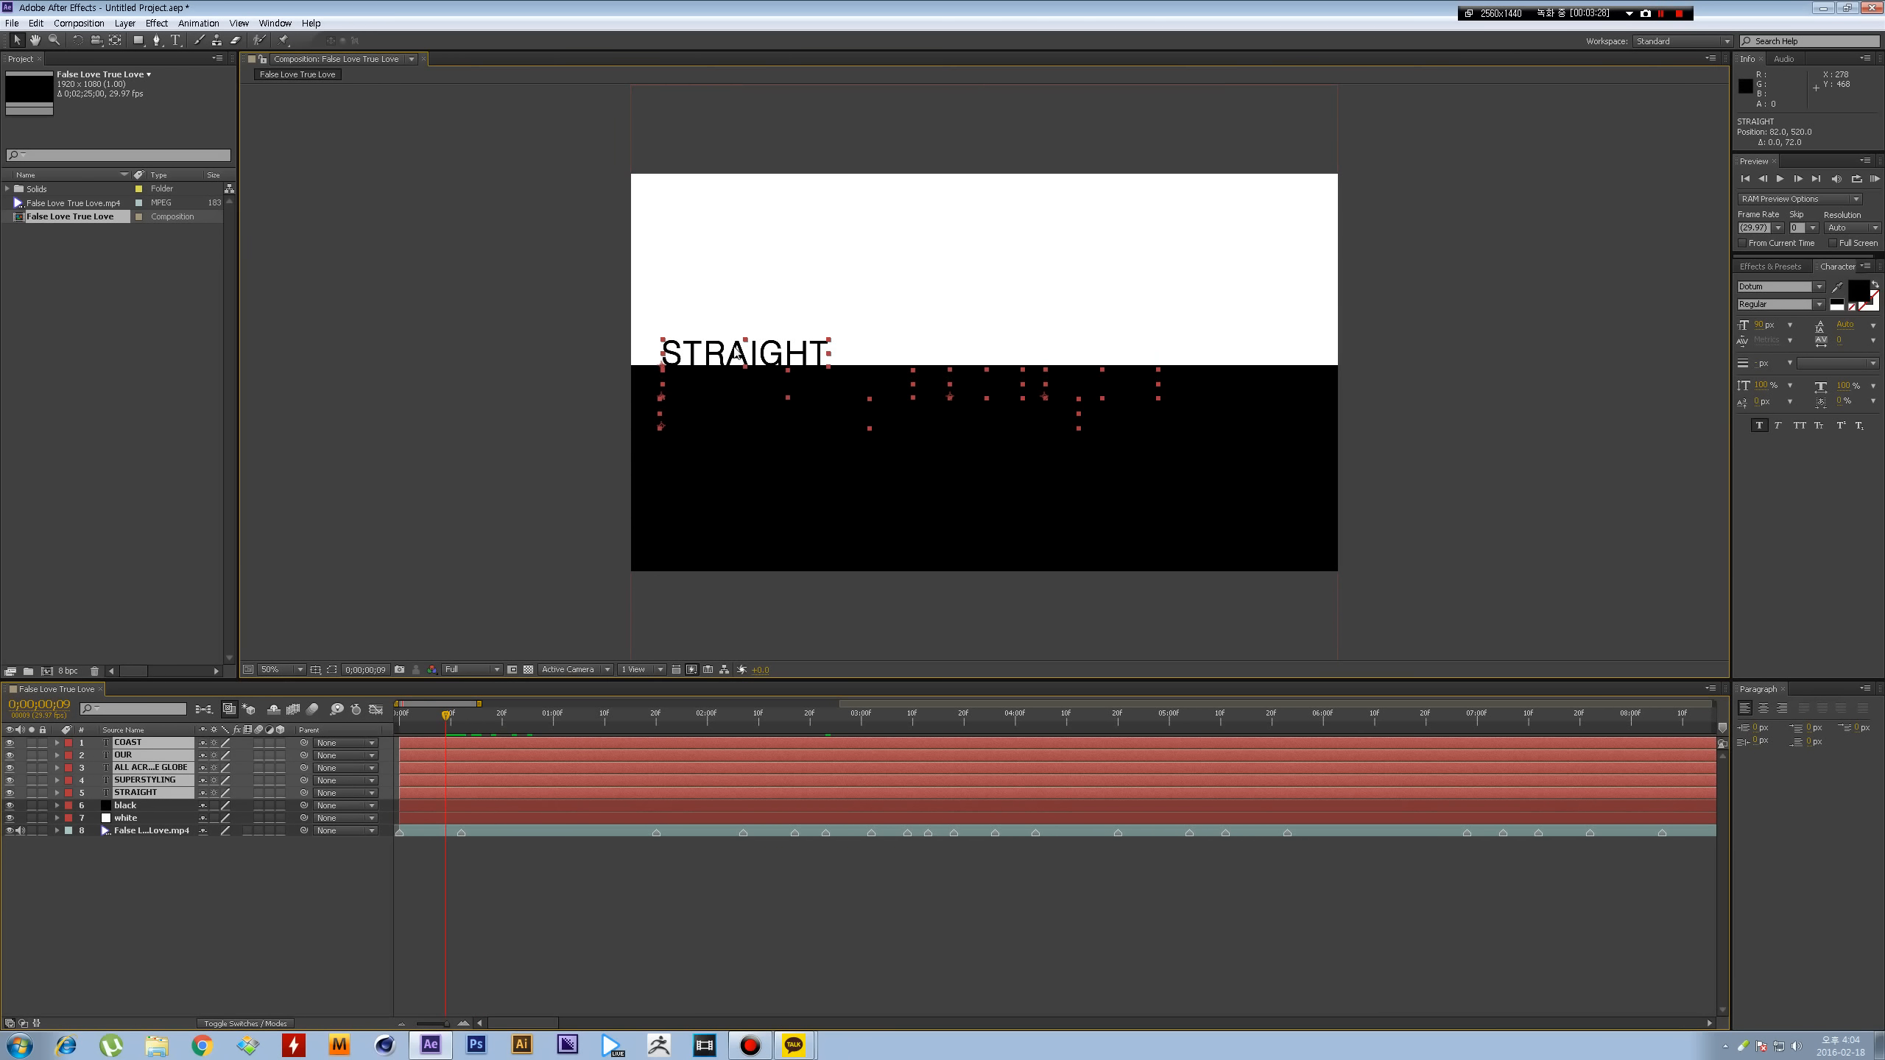
{"action": "scroll", "coordinate": [739, 358], "scroll_direction": "up", "scroll_amount": 1}
{"action": "left_click", "coordinate": [15, 862]}
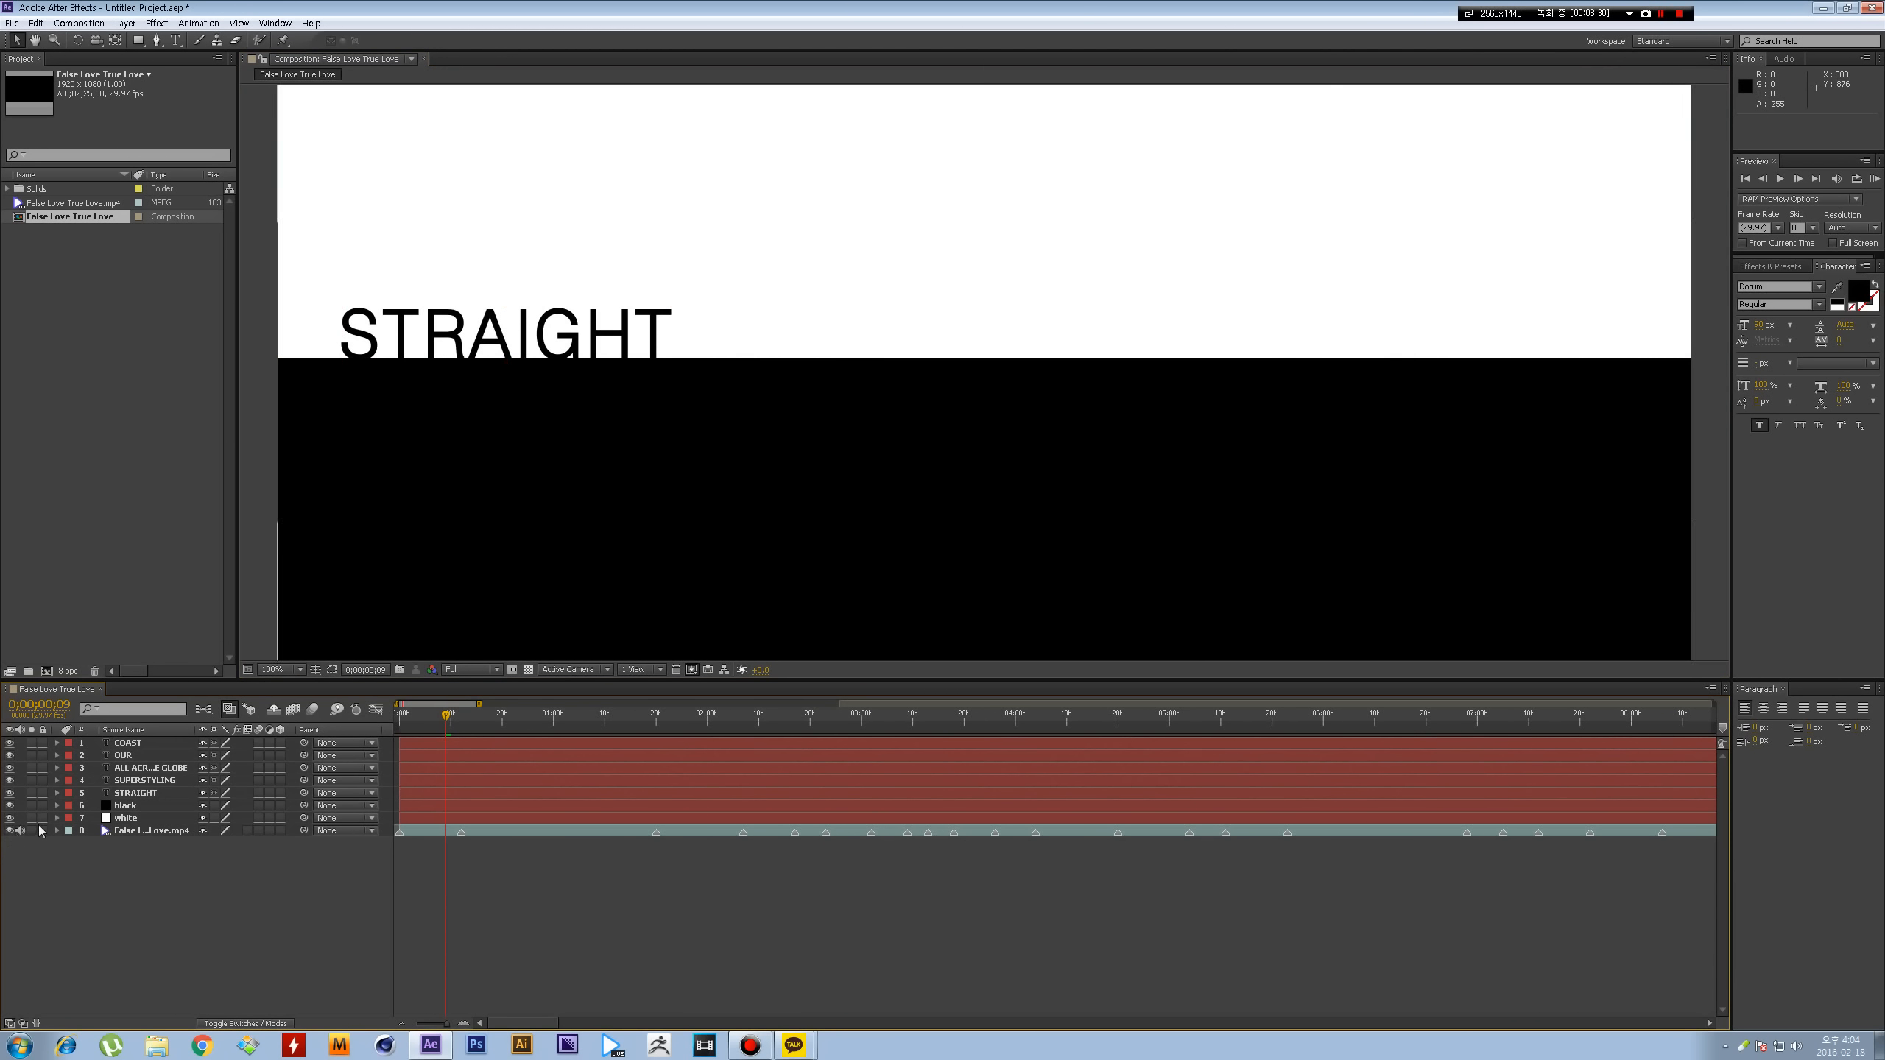
- Solo the reference footage to check it at 0;00;01;22, and switch its video off
{"action": "left_click", "coordinate": [31, 829]}
{"action": "scroll", "coordinate": [761, 497], "scroll_direction": "down", "scroll_amount": 1}
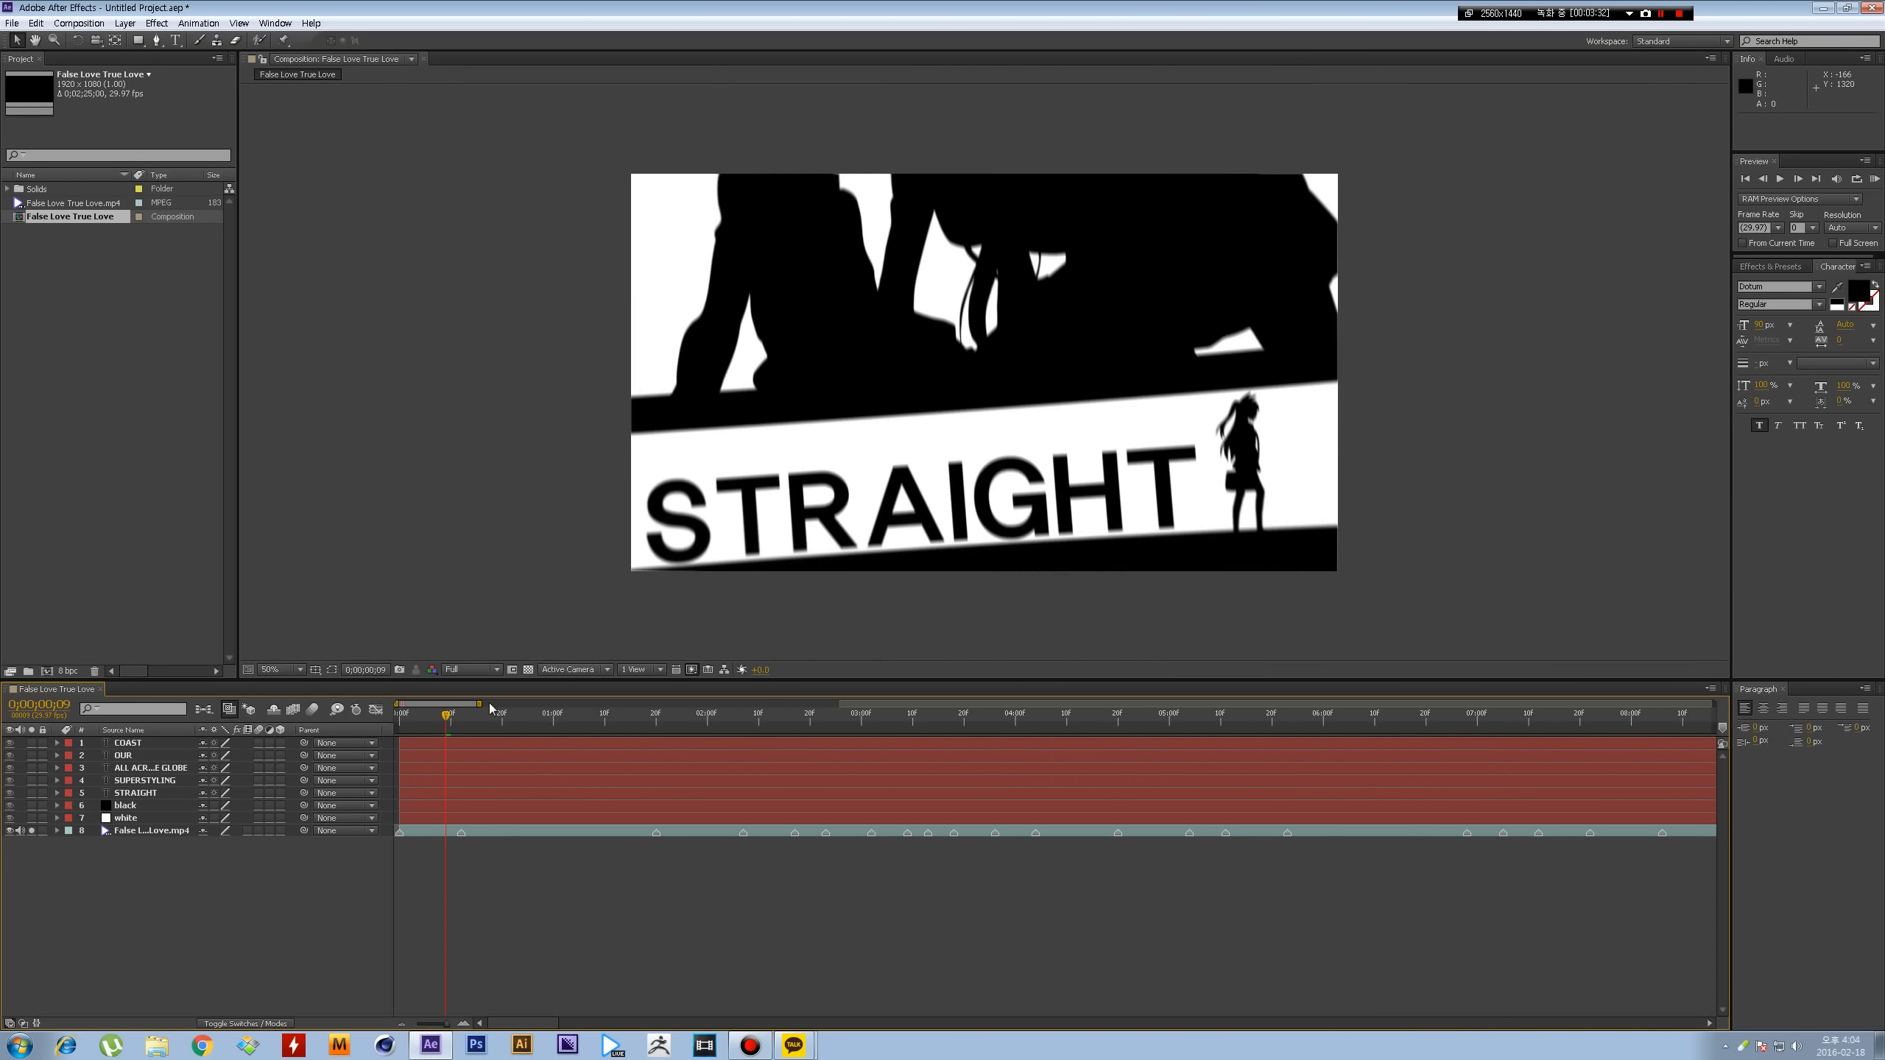
{"action": "left_click_drag", "start_coordinate": [446, 715], "coordinate": [666, 715]}
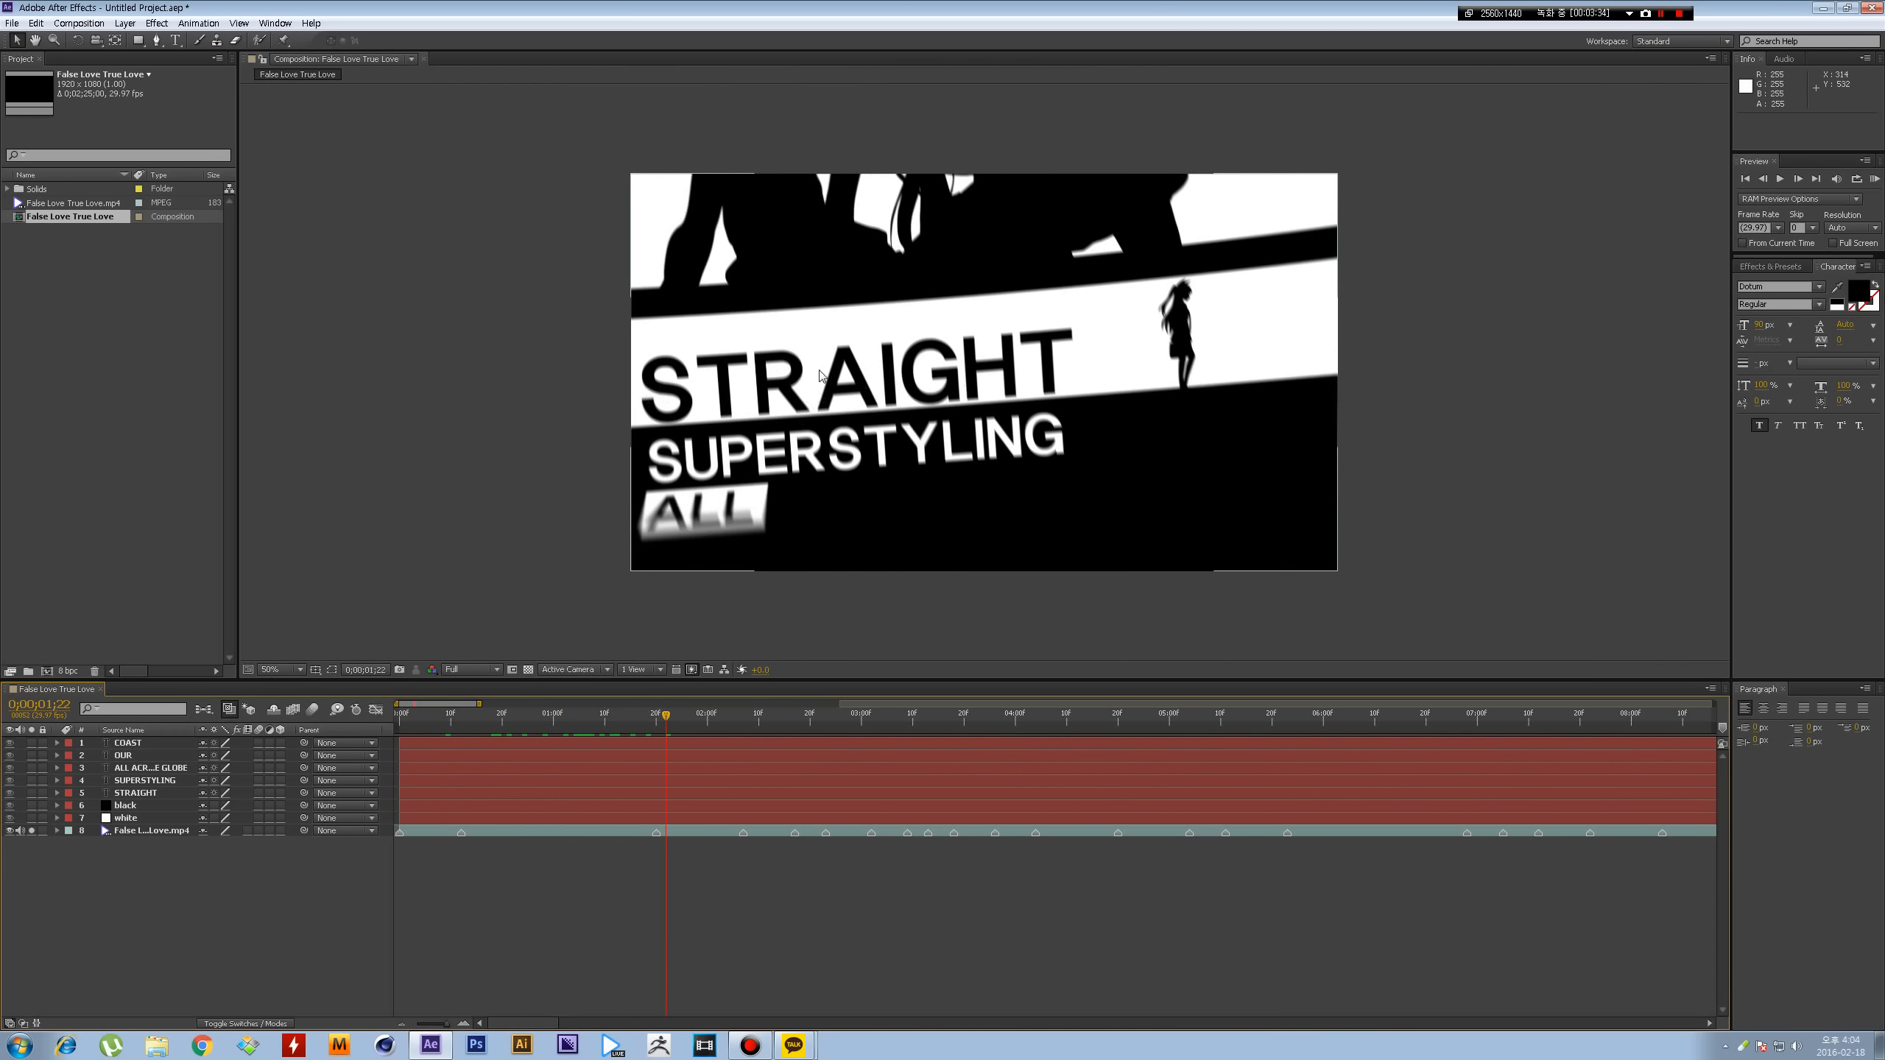
{"action": "left_click", "coordinate": [9, 830]}
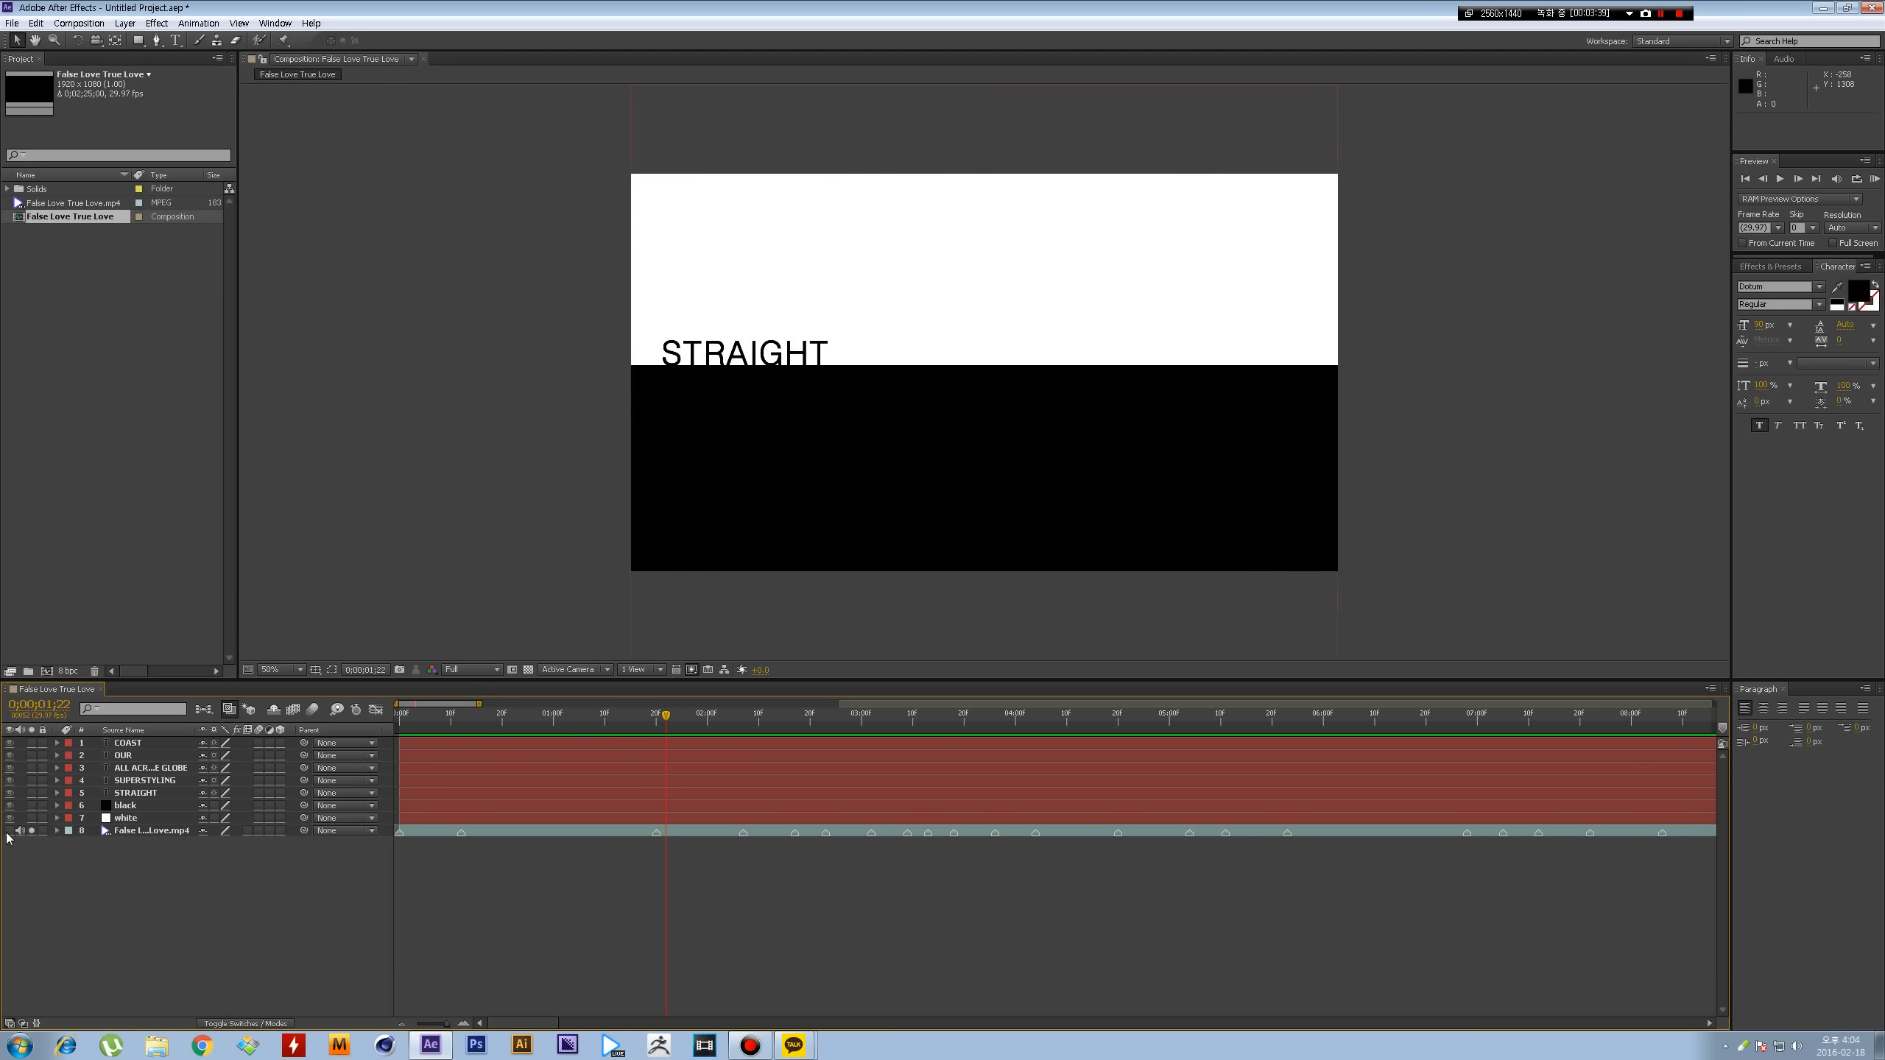
- Set the font size of the STRAIGHT text to 120 px
{"action": "left_click", "coordinate": [1765, 327]}
{"action": "type", "text": "120"}
{"action": "key", "text": "Return"}
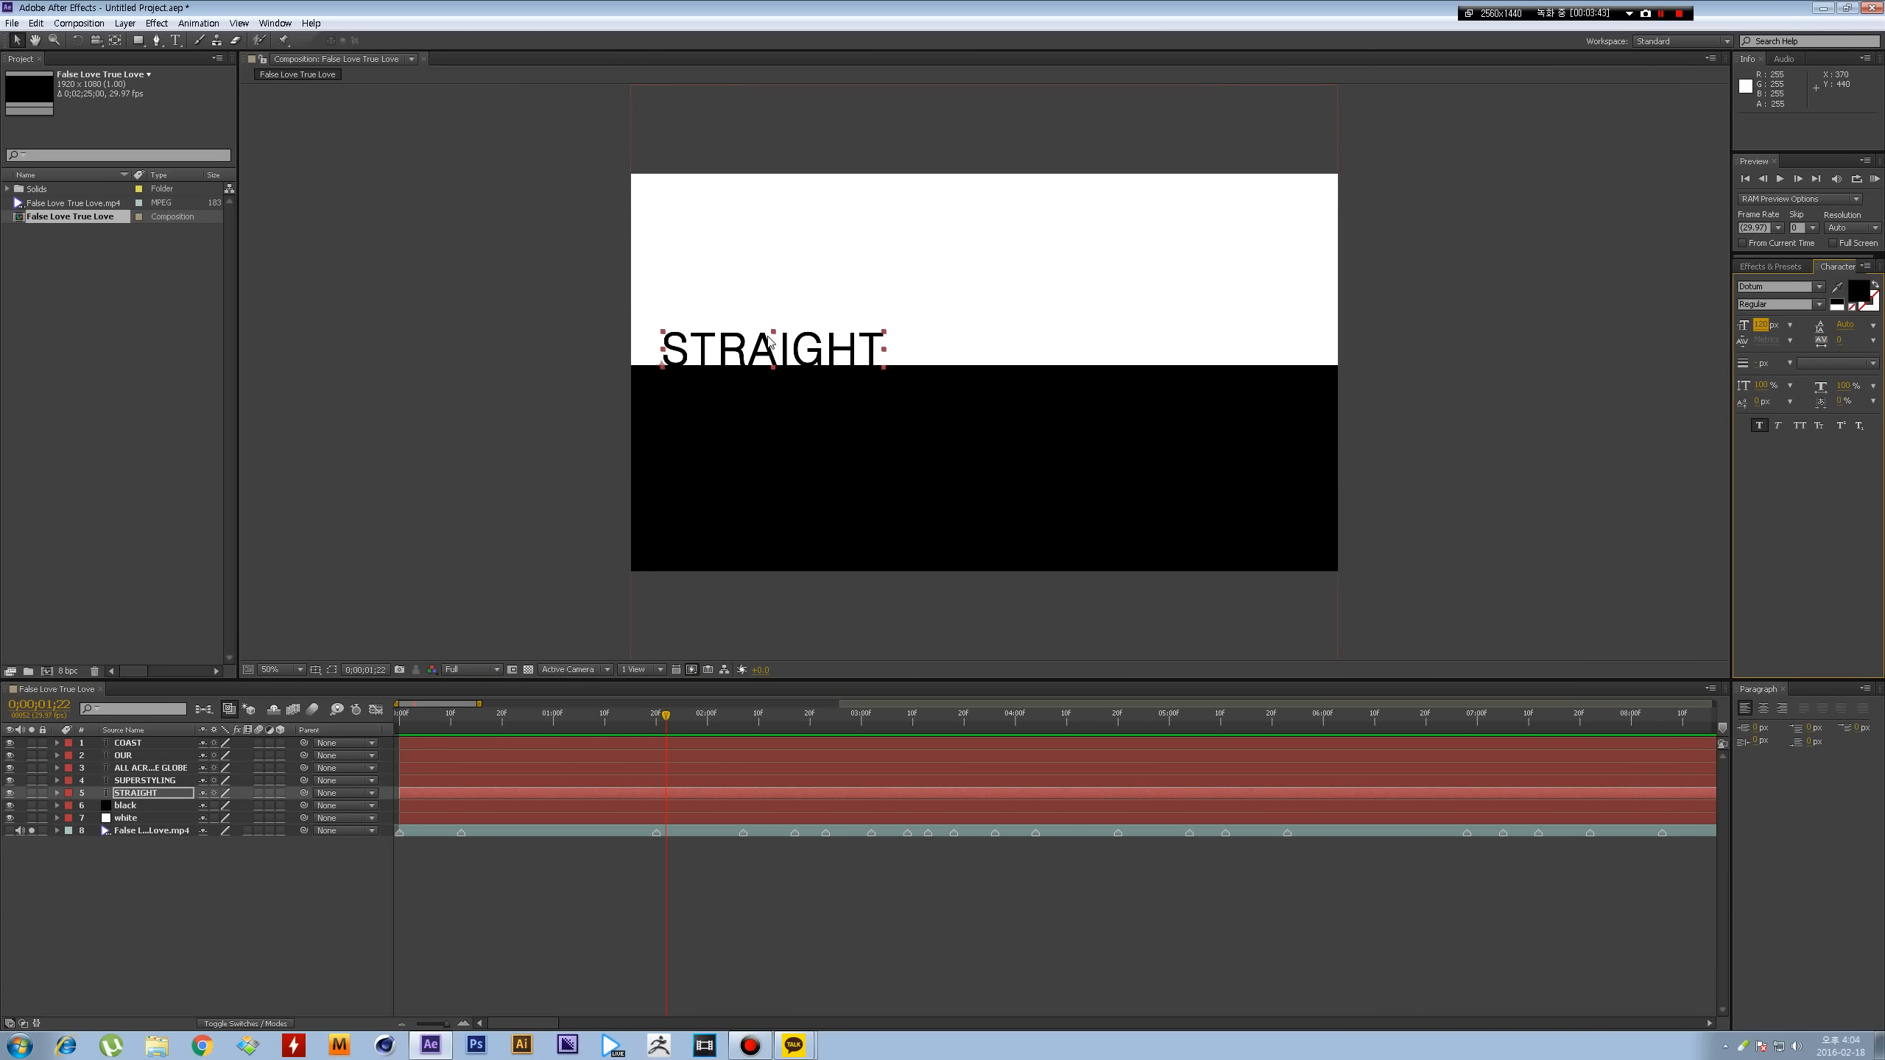
- Nudge the STRAIGHT text to a vertical position of 518 so its letters rest exactly on the edge of the black area
{"action": "scroll", "coordinate": [578, 318], "scroll_direction": "up", "scroll_amount": 1}
{"action": "left_click_drag", "start_coordinate": [578, 318], "coordinate": [844, 318]}
{"action": "key", "text": "Up"}
{"action": "key", "text": "Up"}
{"action": "key", "text": "Up"}
{"action": "key", "text": "Up"}
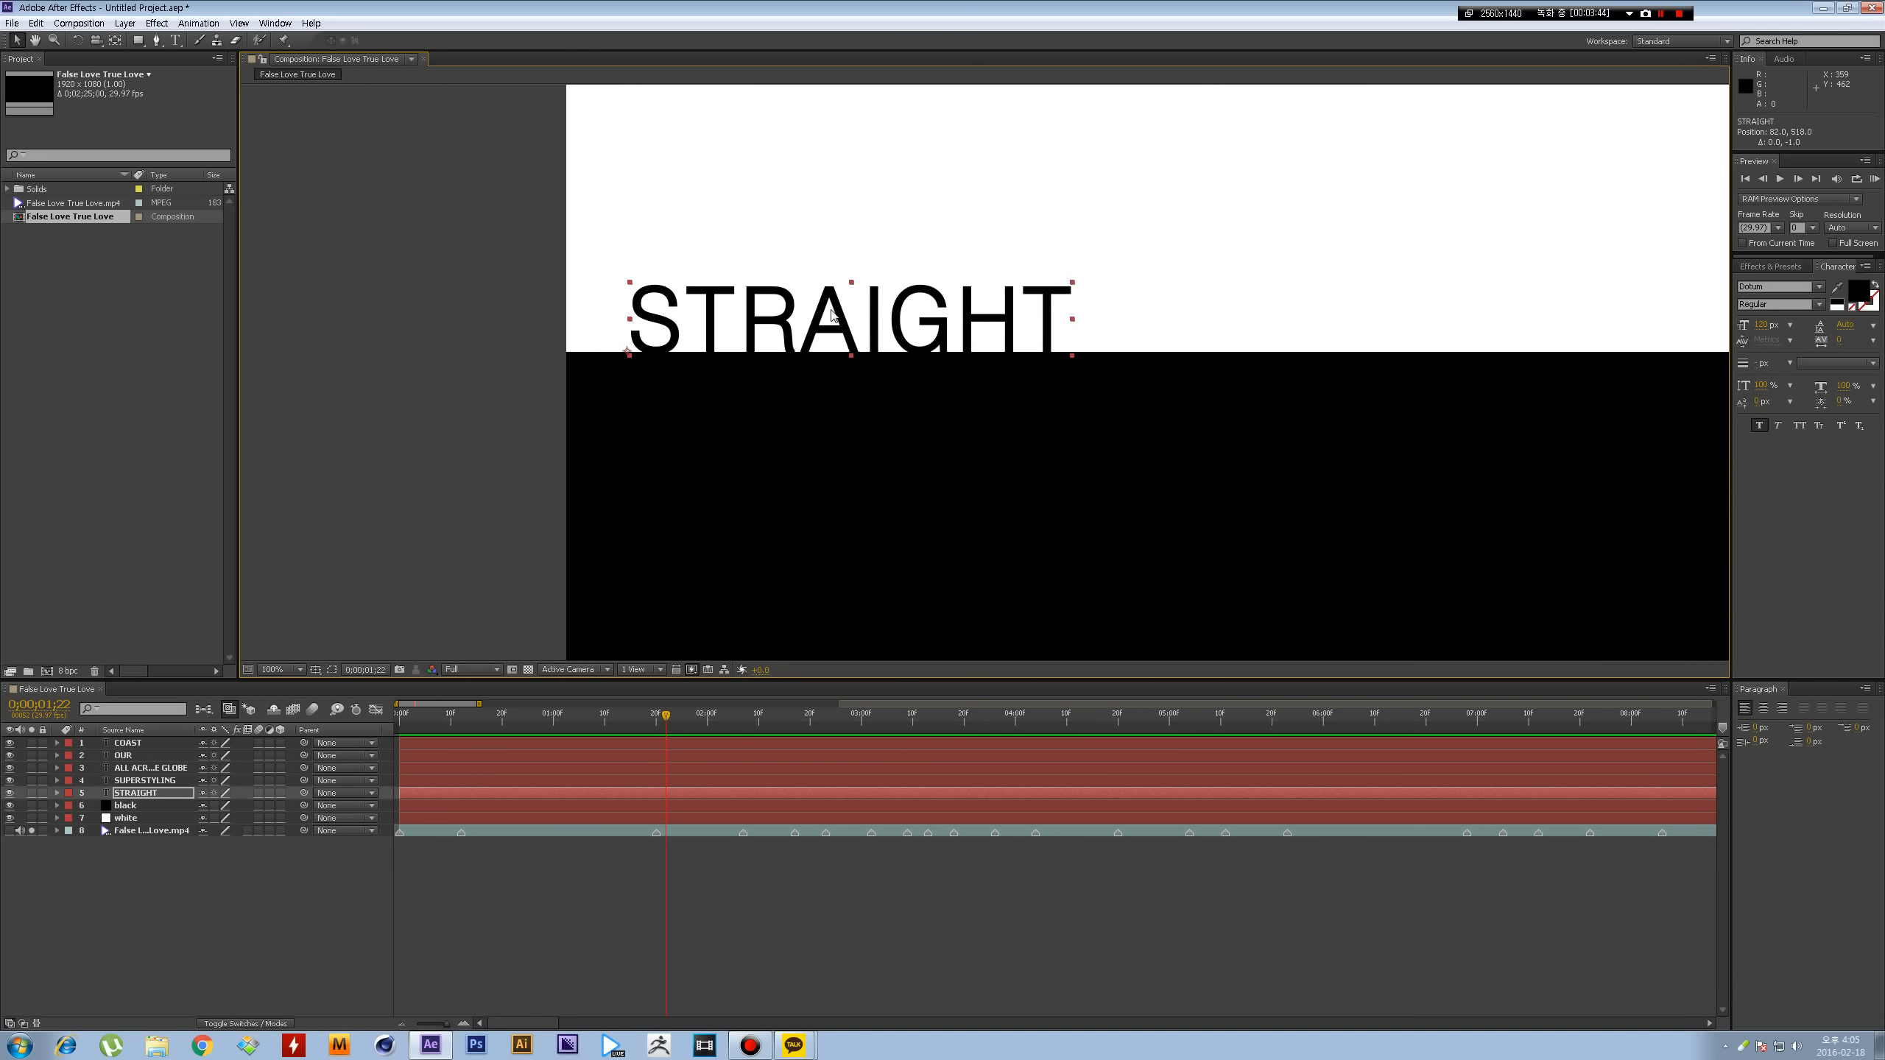
{"action": "scroll", "coordinate": [644, 352], "scroll_direction": "up", "scroll_amount": 1}
{"action": "key", "text": "Down"}
{"action": "key", "text": "Down"}
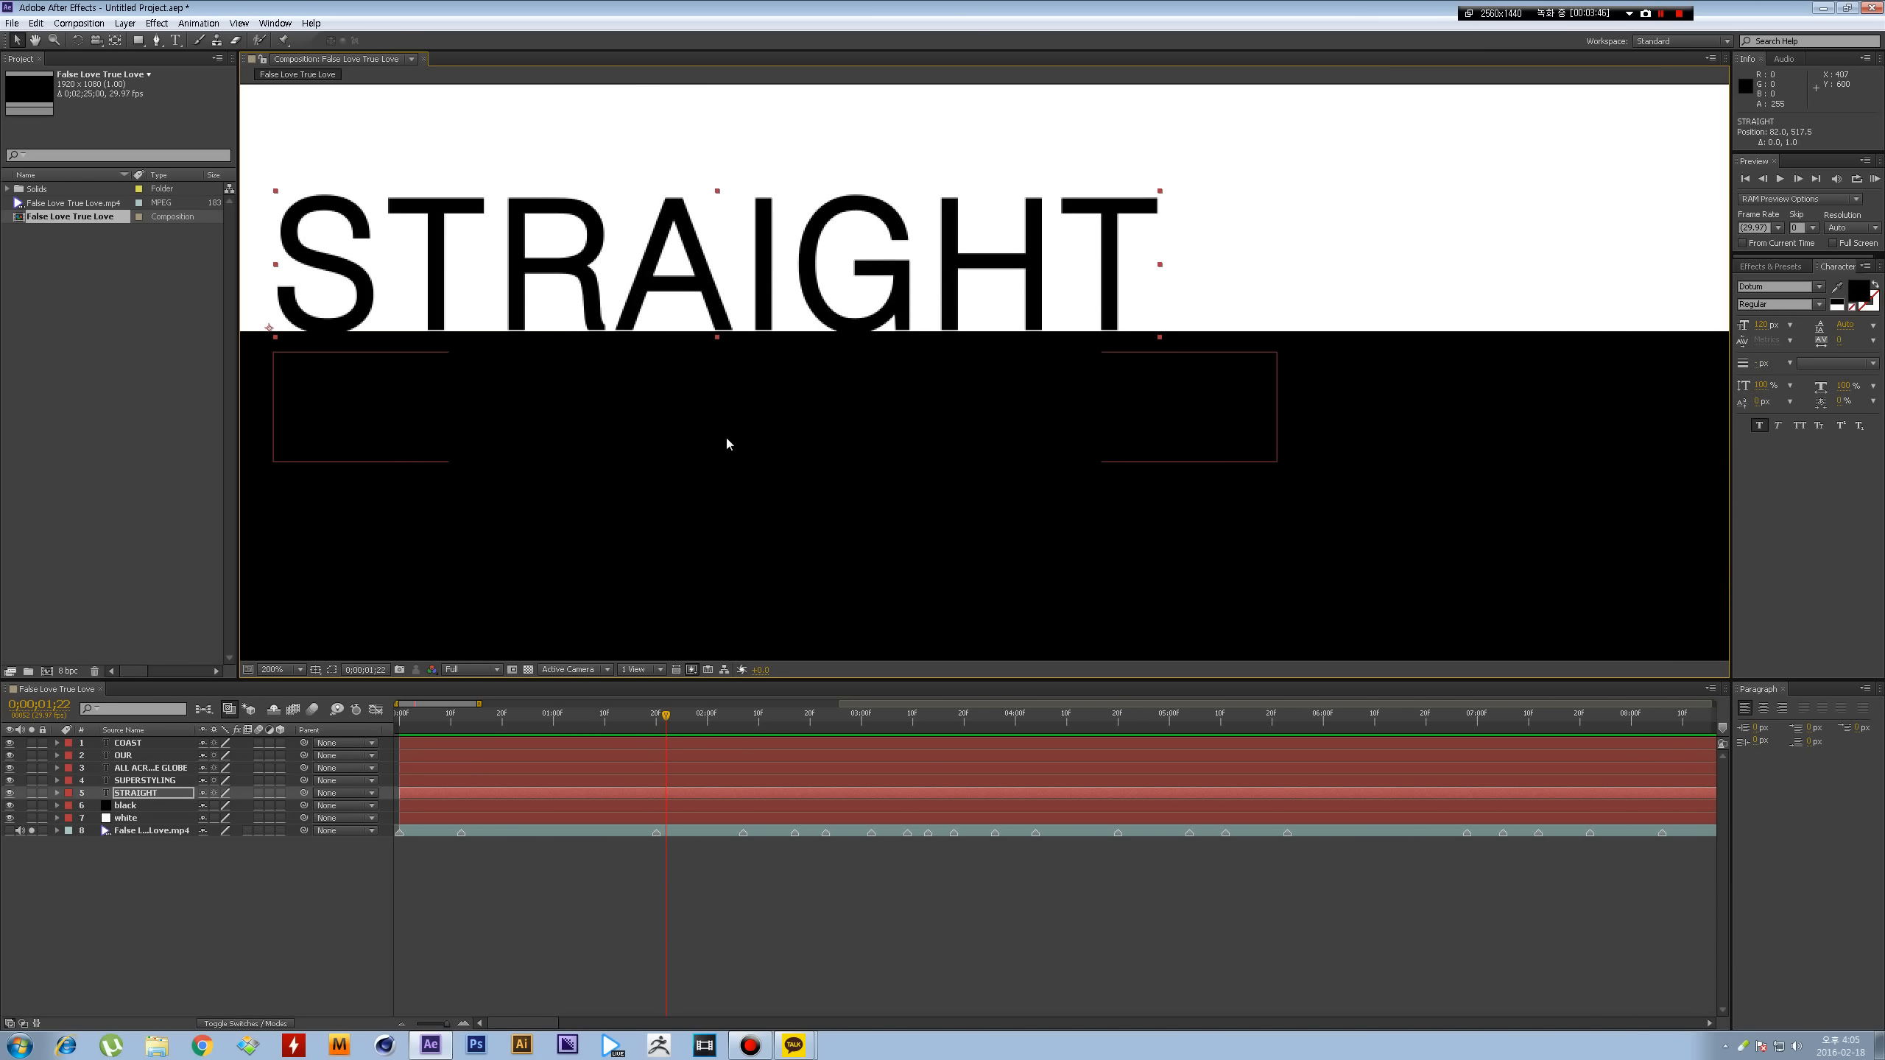
{"action": "scroll", "coordinate": [646, 337], "scroll_direction": "down", "scroll_amount": 1}
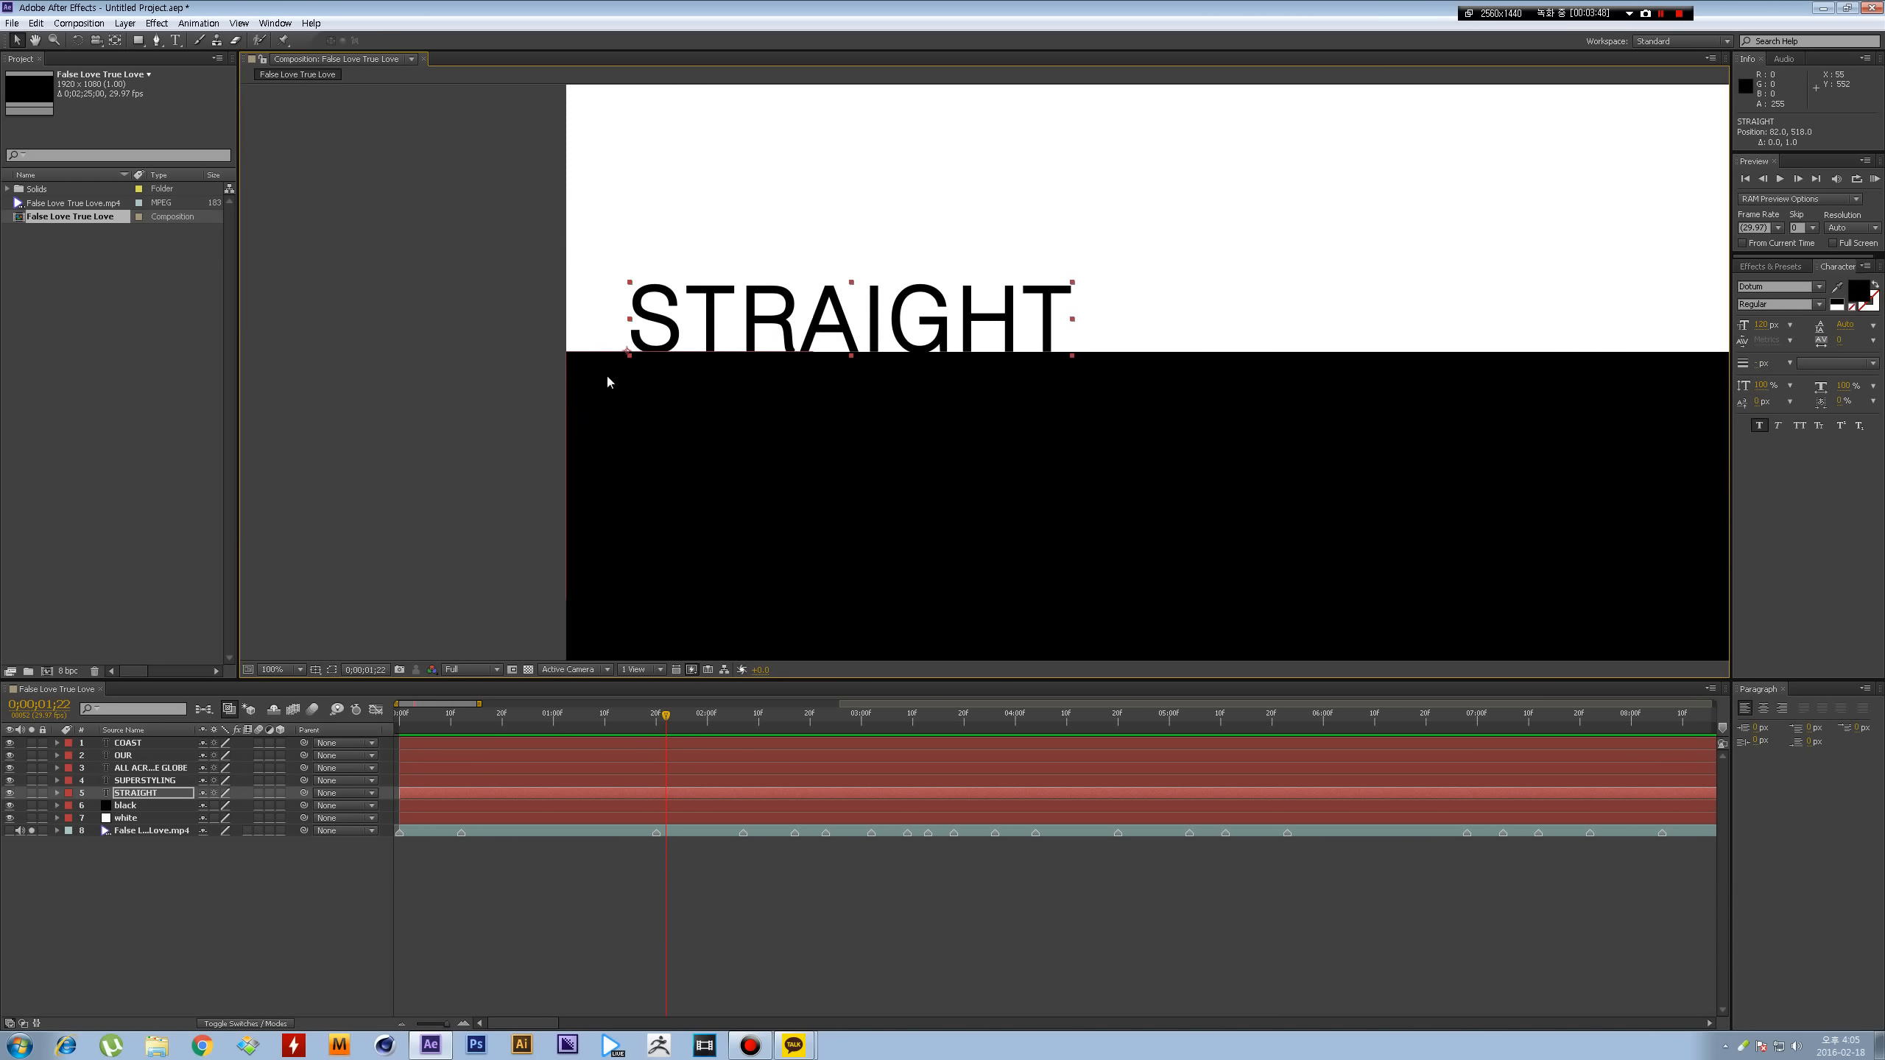
- Change the text color of the SUPERSTYLING, ALL ACROSS THE GLOBE, OUR and COAST layers to white
{"action": "left_click", "coordinate": [134, 780]}
{"action": "left_click", "coordinate": [138, 745], "text": "shift"}
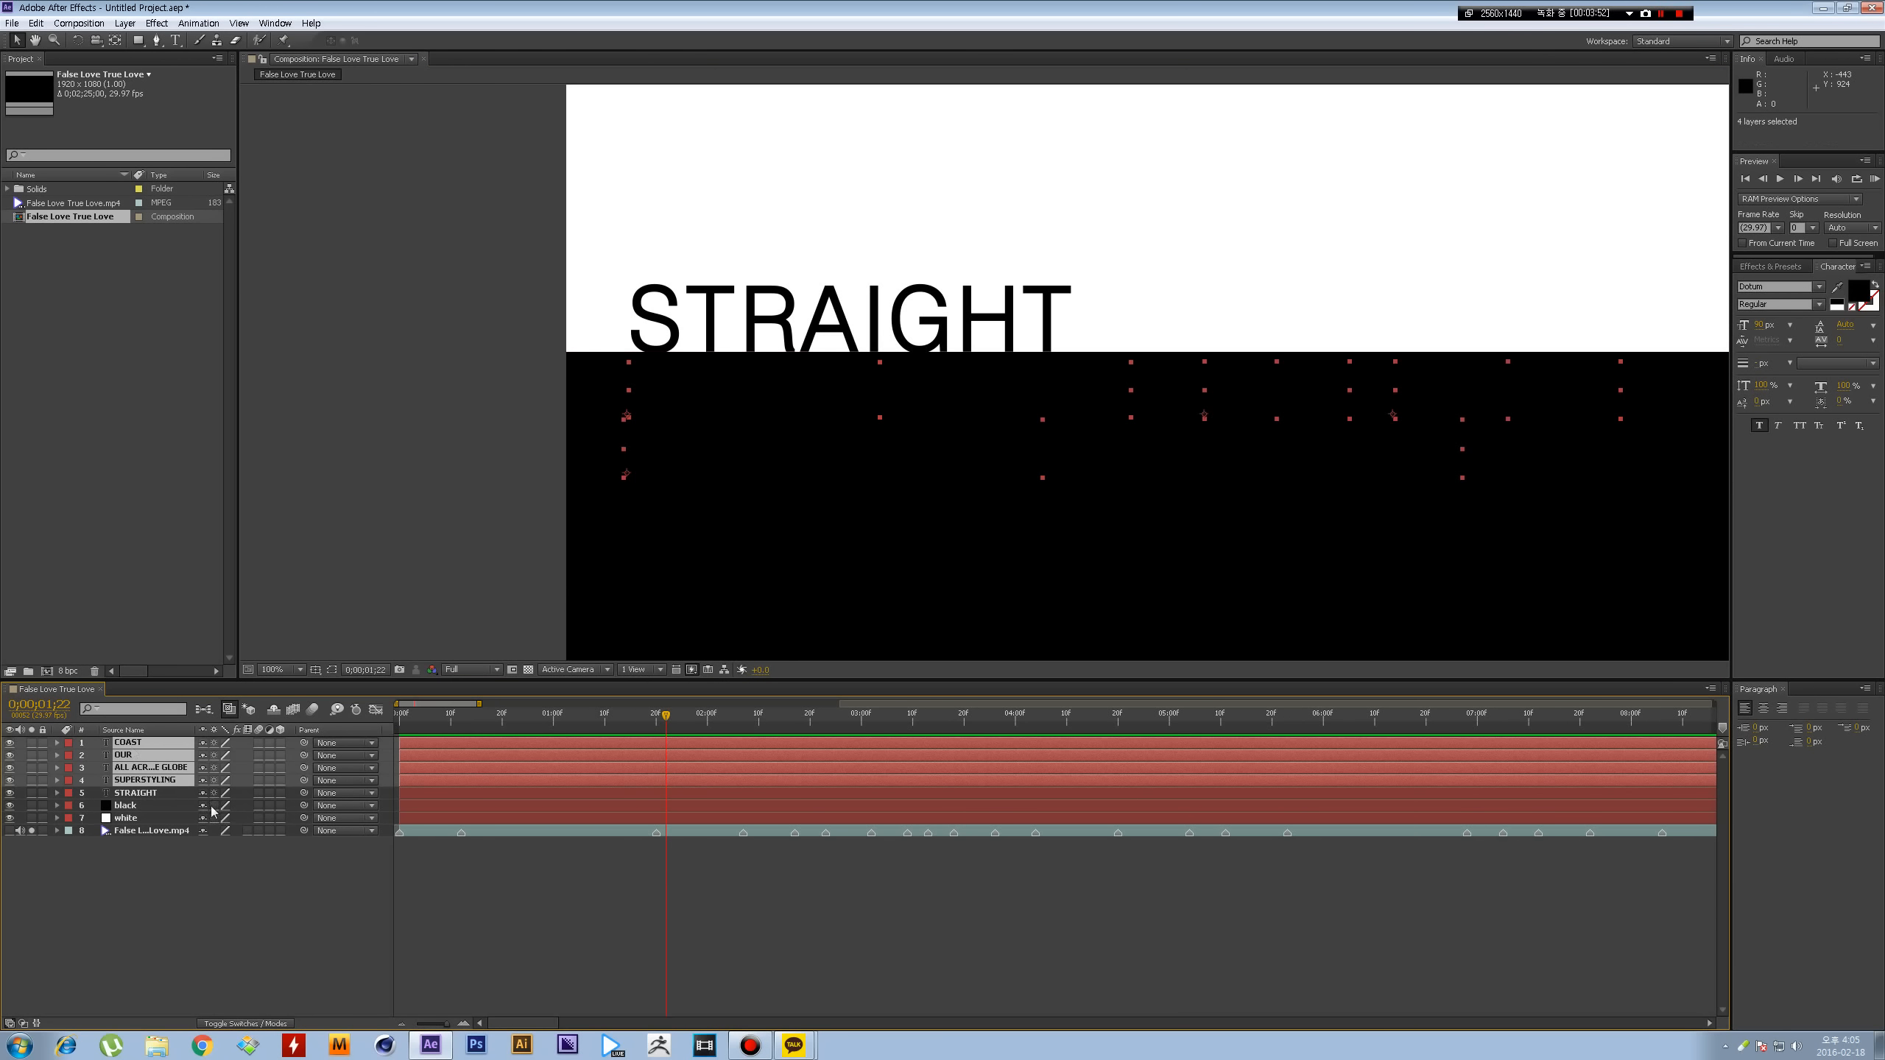
{"action": "left_click", "coordinate": [1857, 295]}
{"action": "left_click_drag", "start_coordinate": [611, 732], "coordinate": [215, 515]}
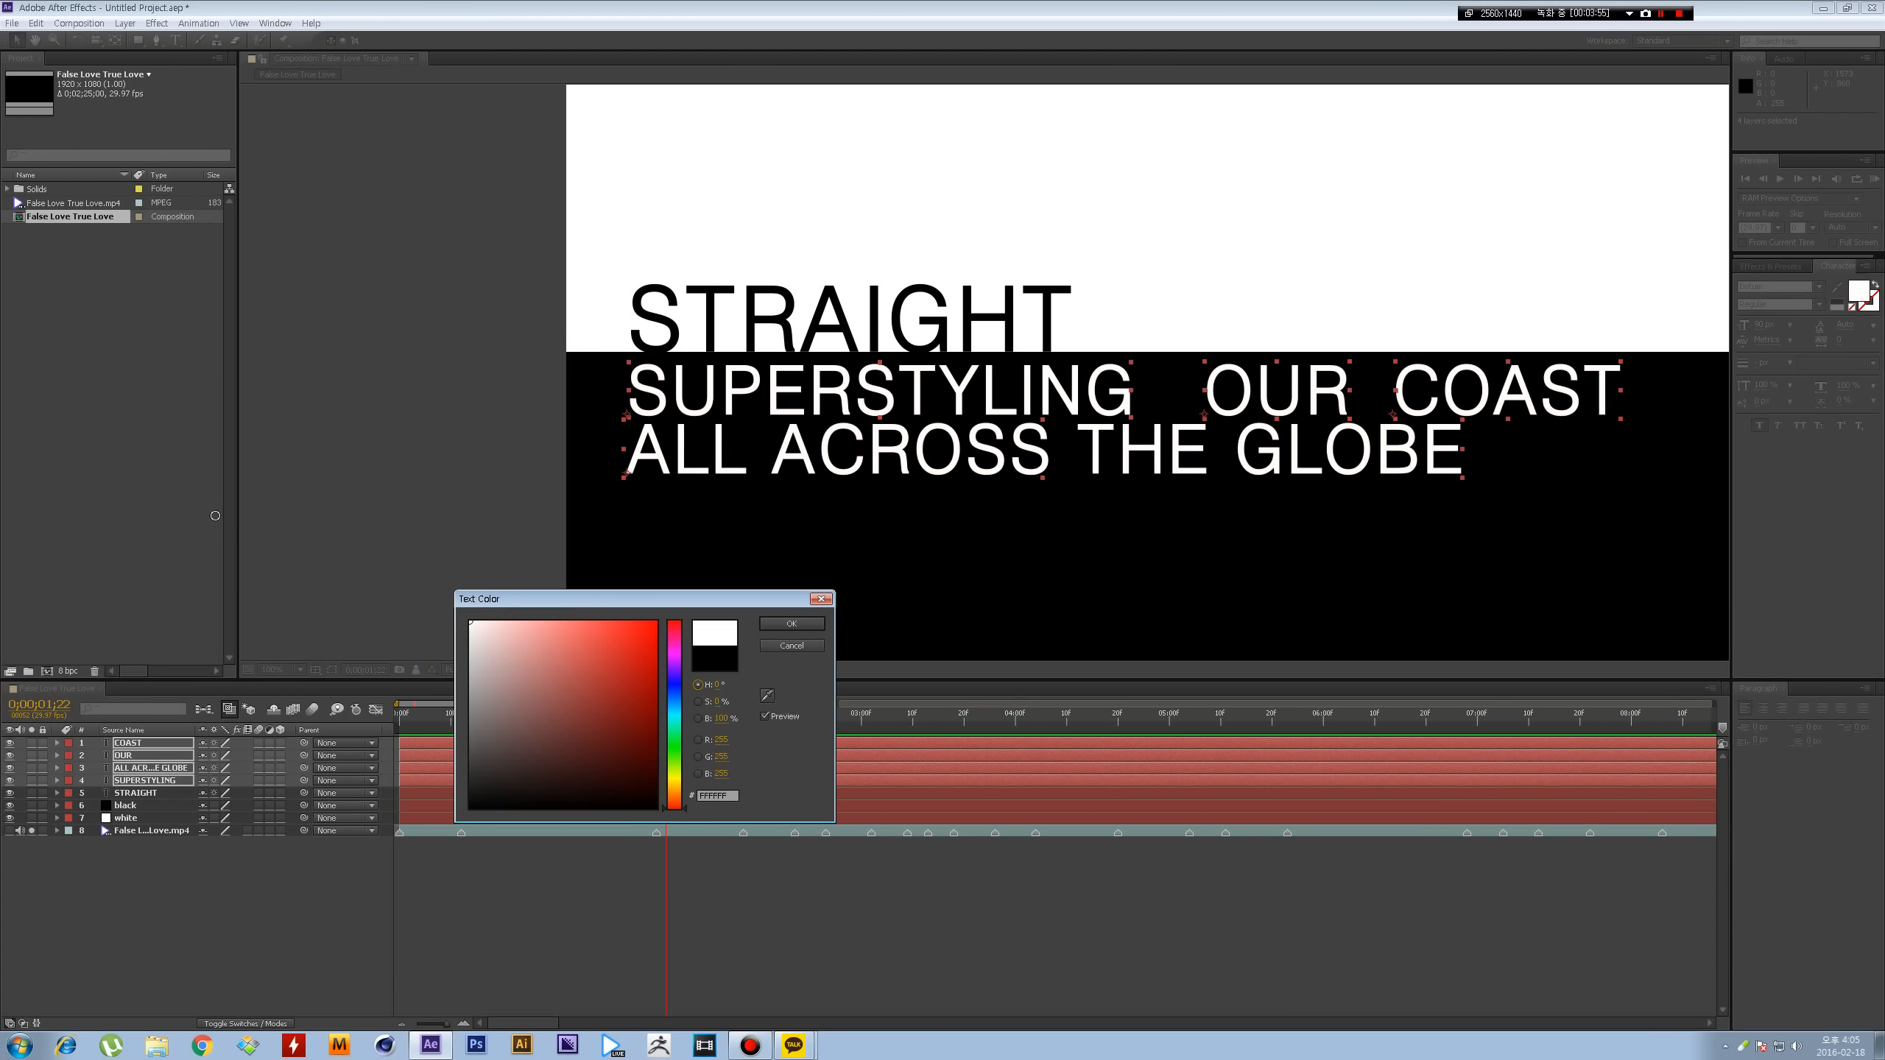
{"action": "key", "text": "Return"}
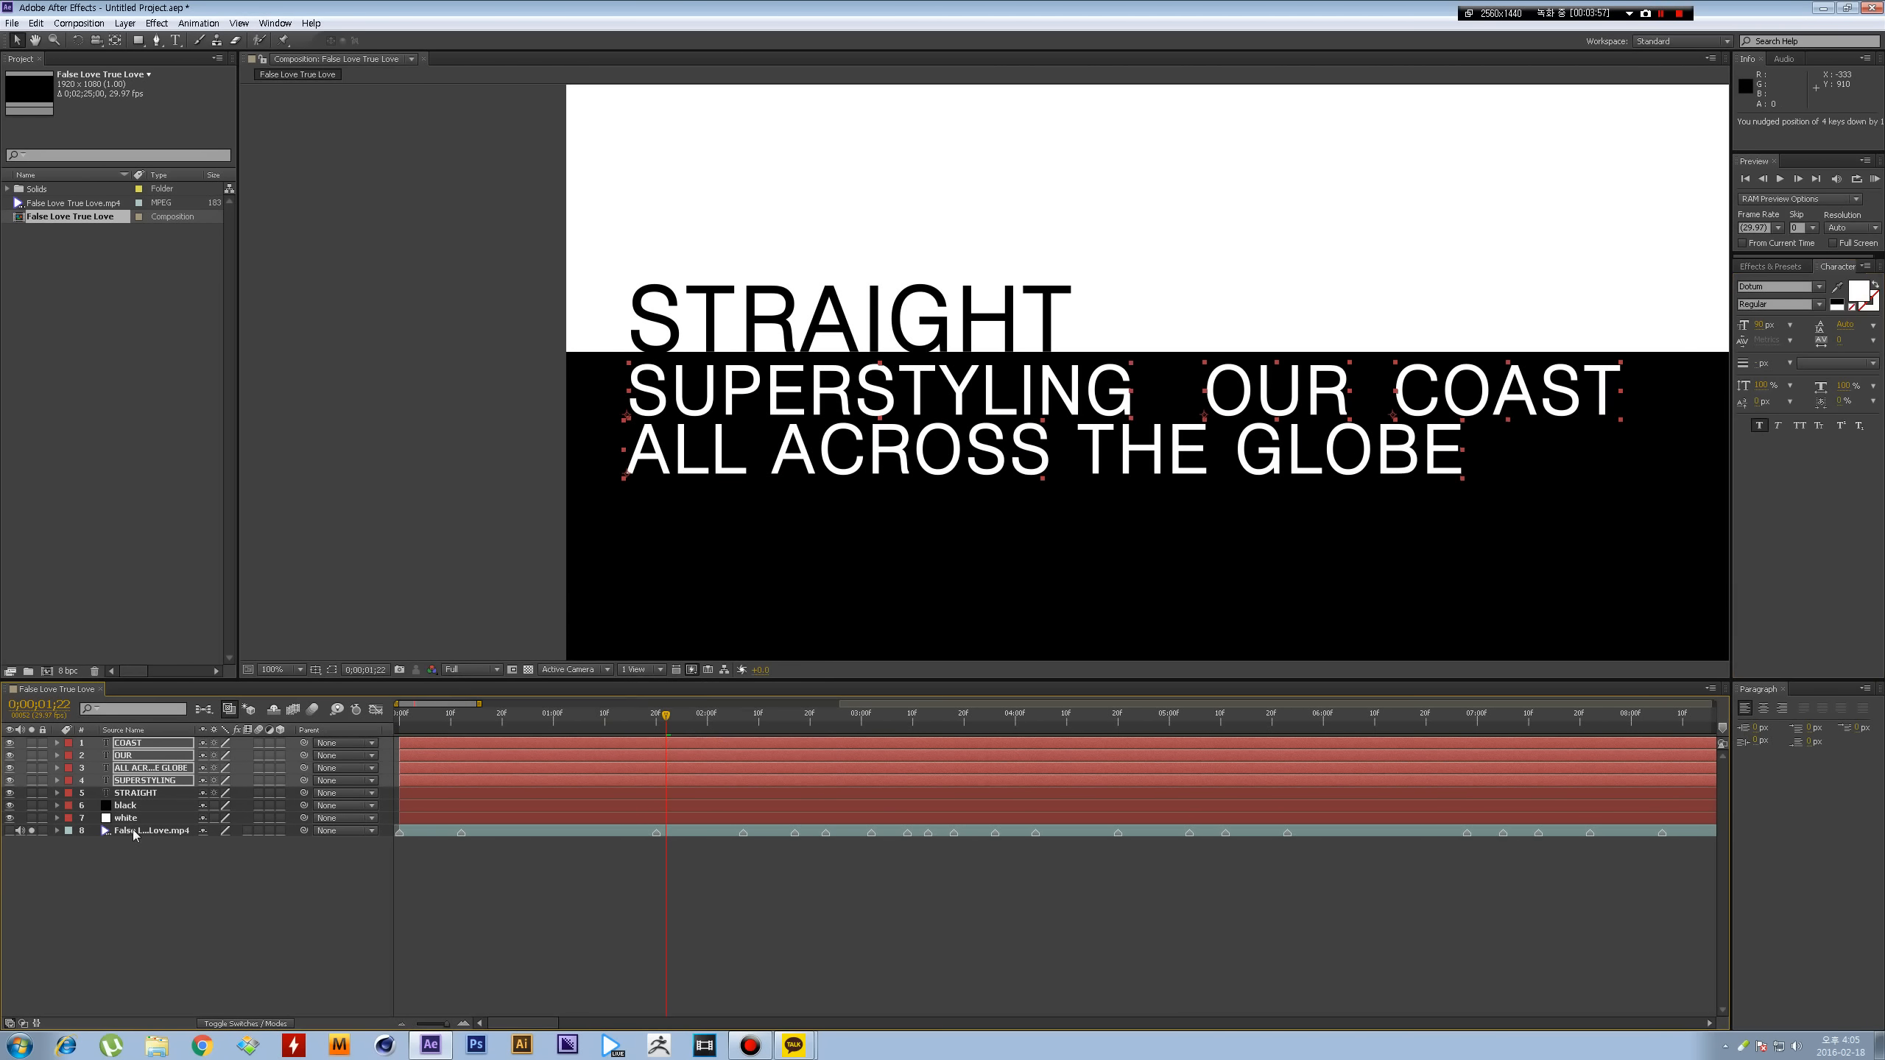
- Check the reference footage at 0;00;03;12 and draw a white rectangle around the ALL ACROSS THE GLOBE line, placing its layer directly beneath that text
{"action": "left_click", "coordinate": [913, 713]}
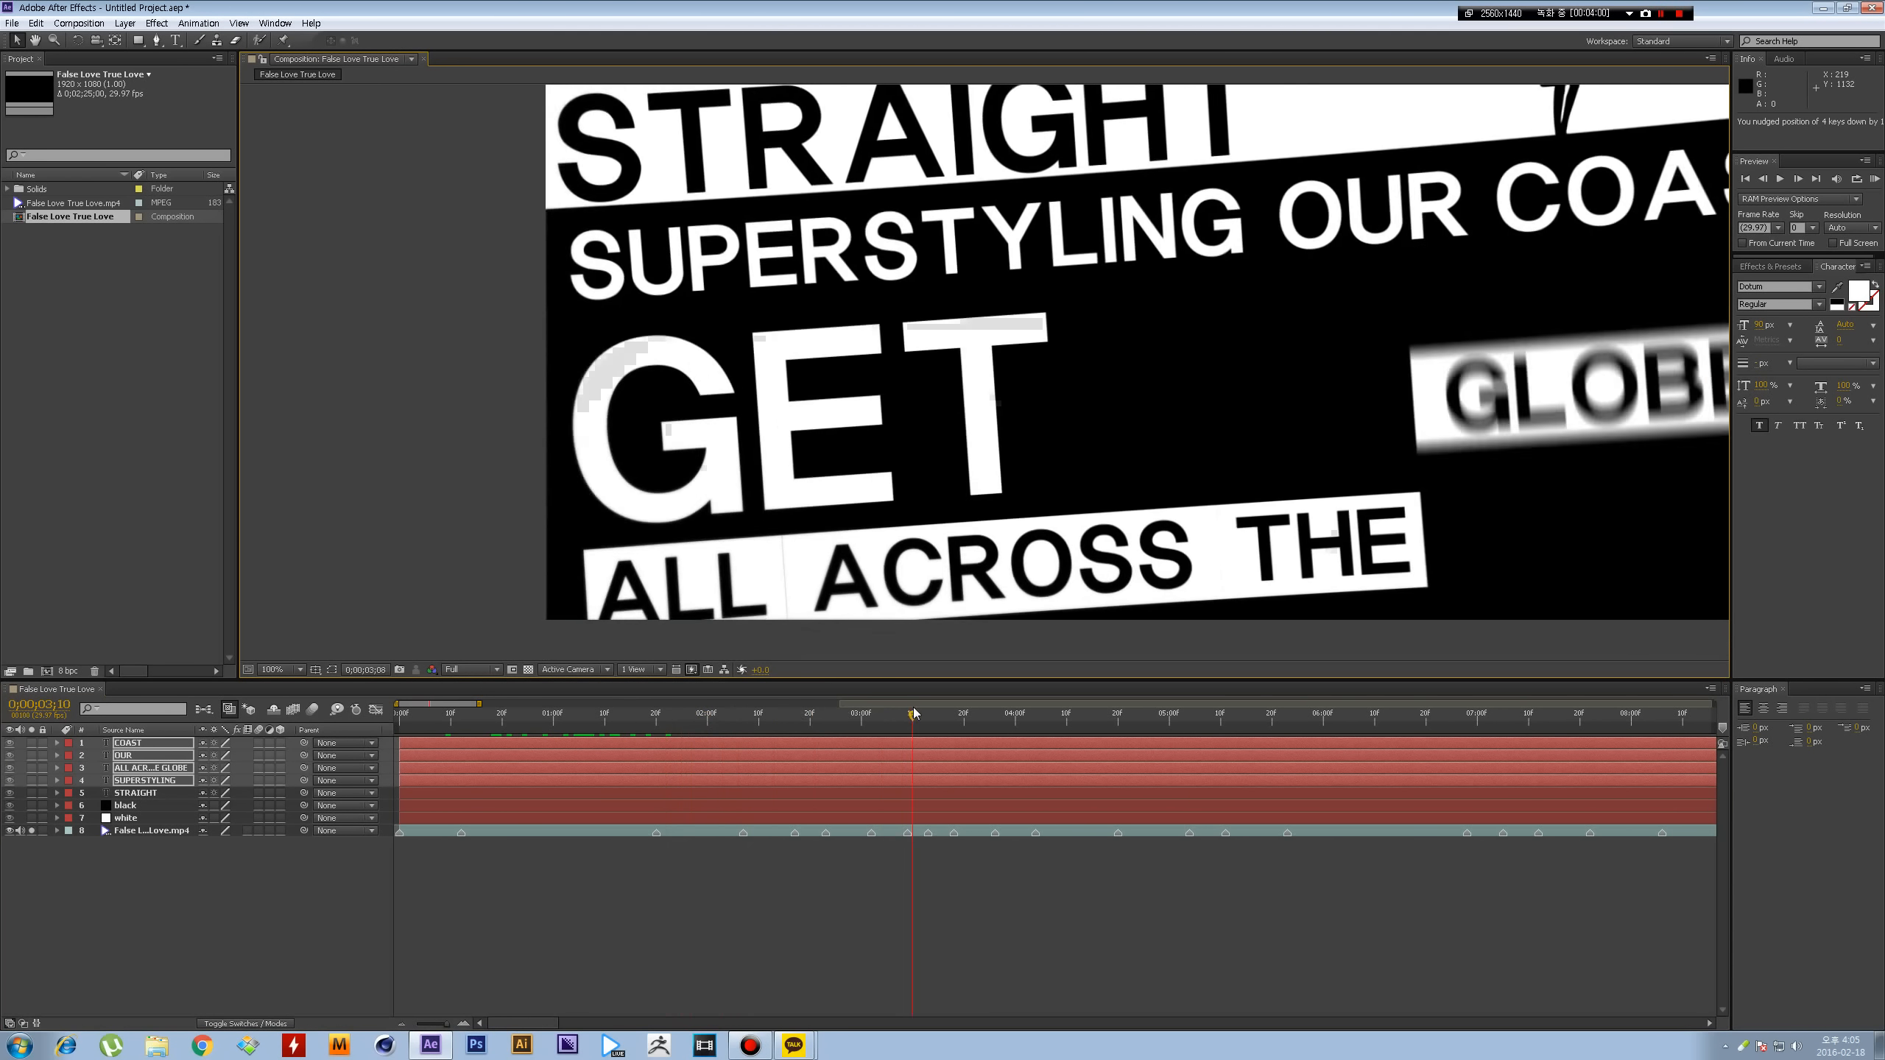
{"action": "left_click_drag", "start_coordinate": [914, 709], "coordinate": [922, 709]}
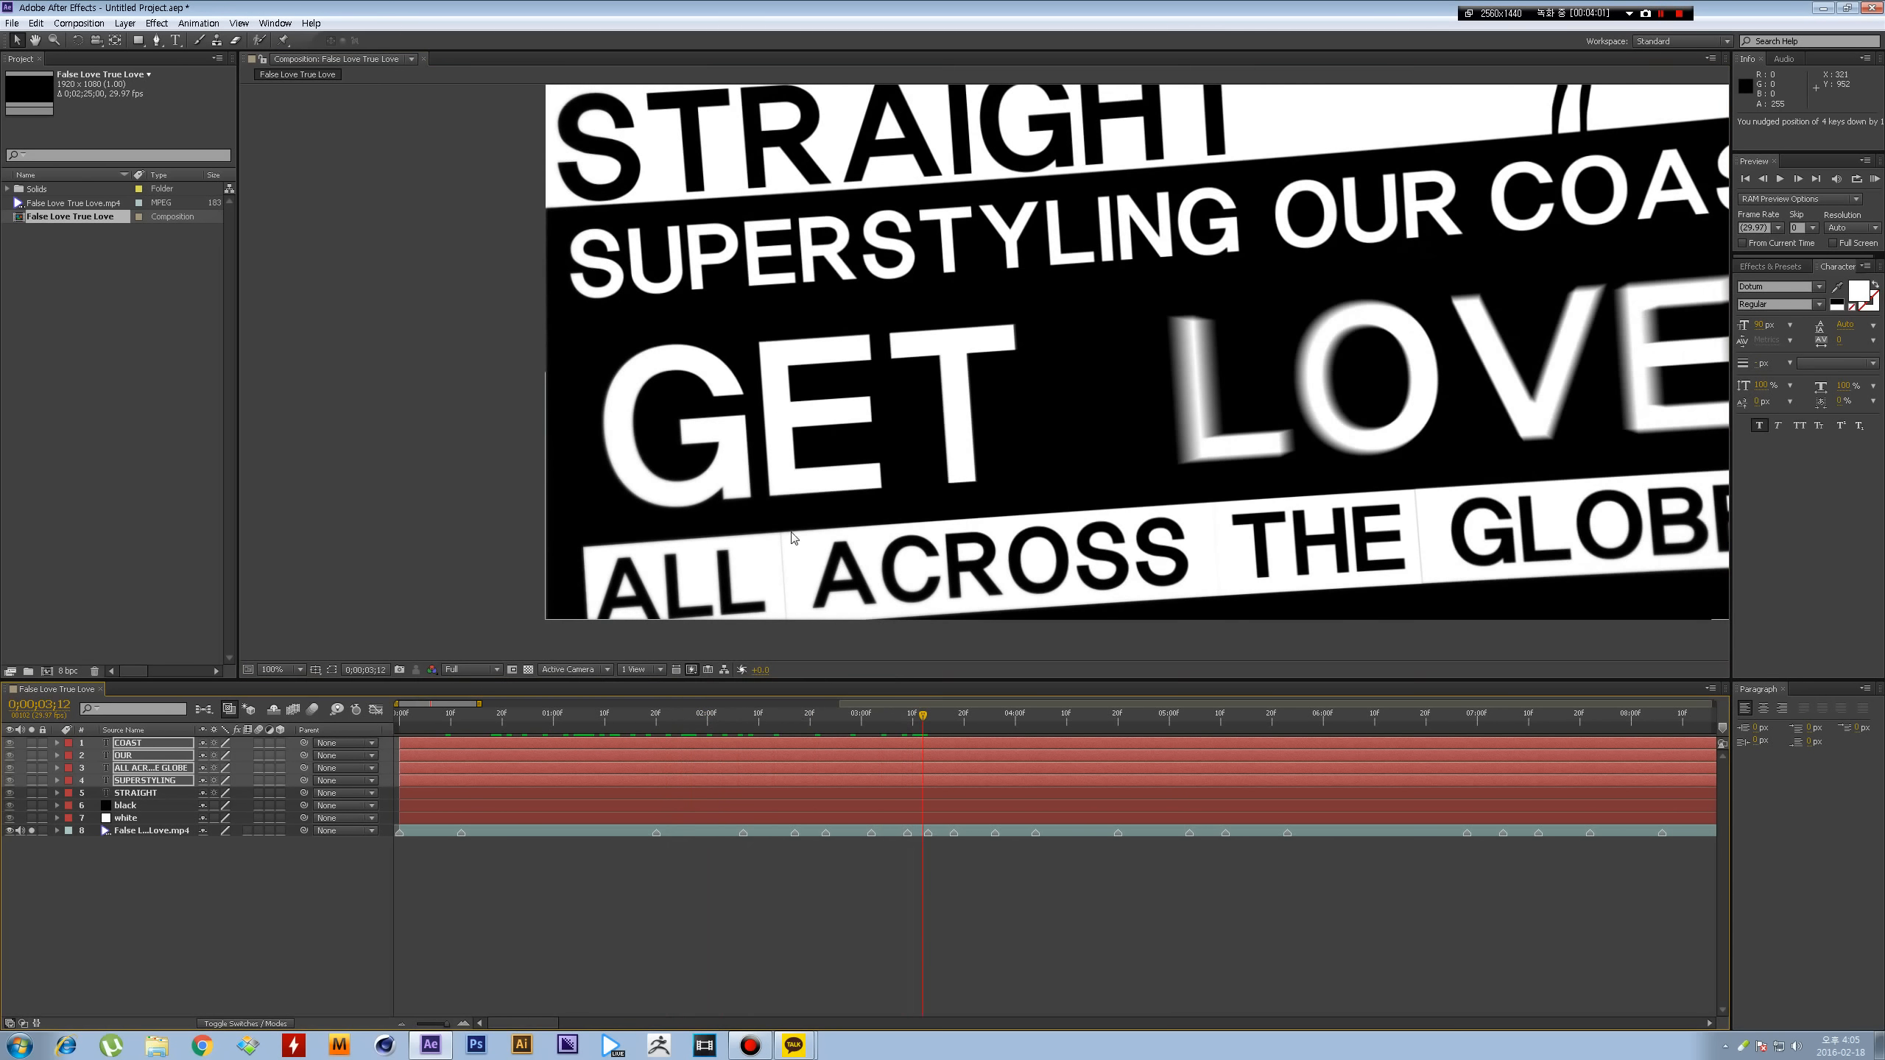
{"action": "left_click", "coordinate": [9, 830]}
{"action": "left_click", "coordinate": [584, 286]}
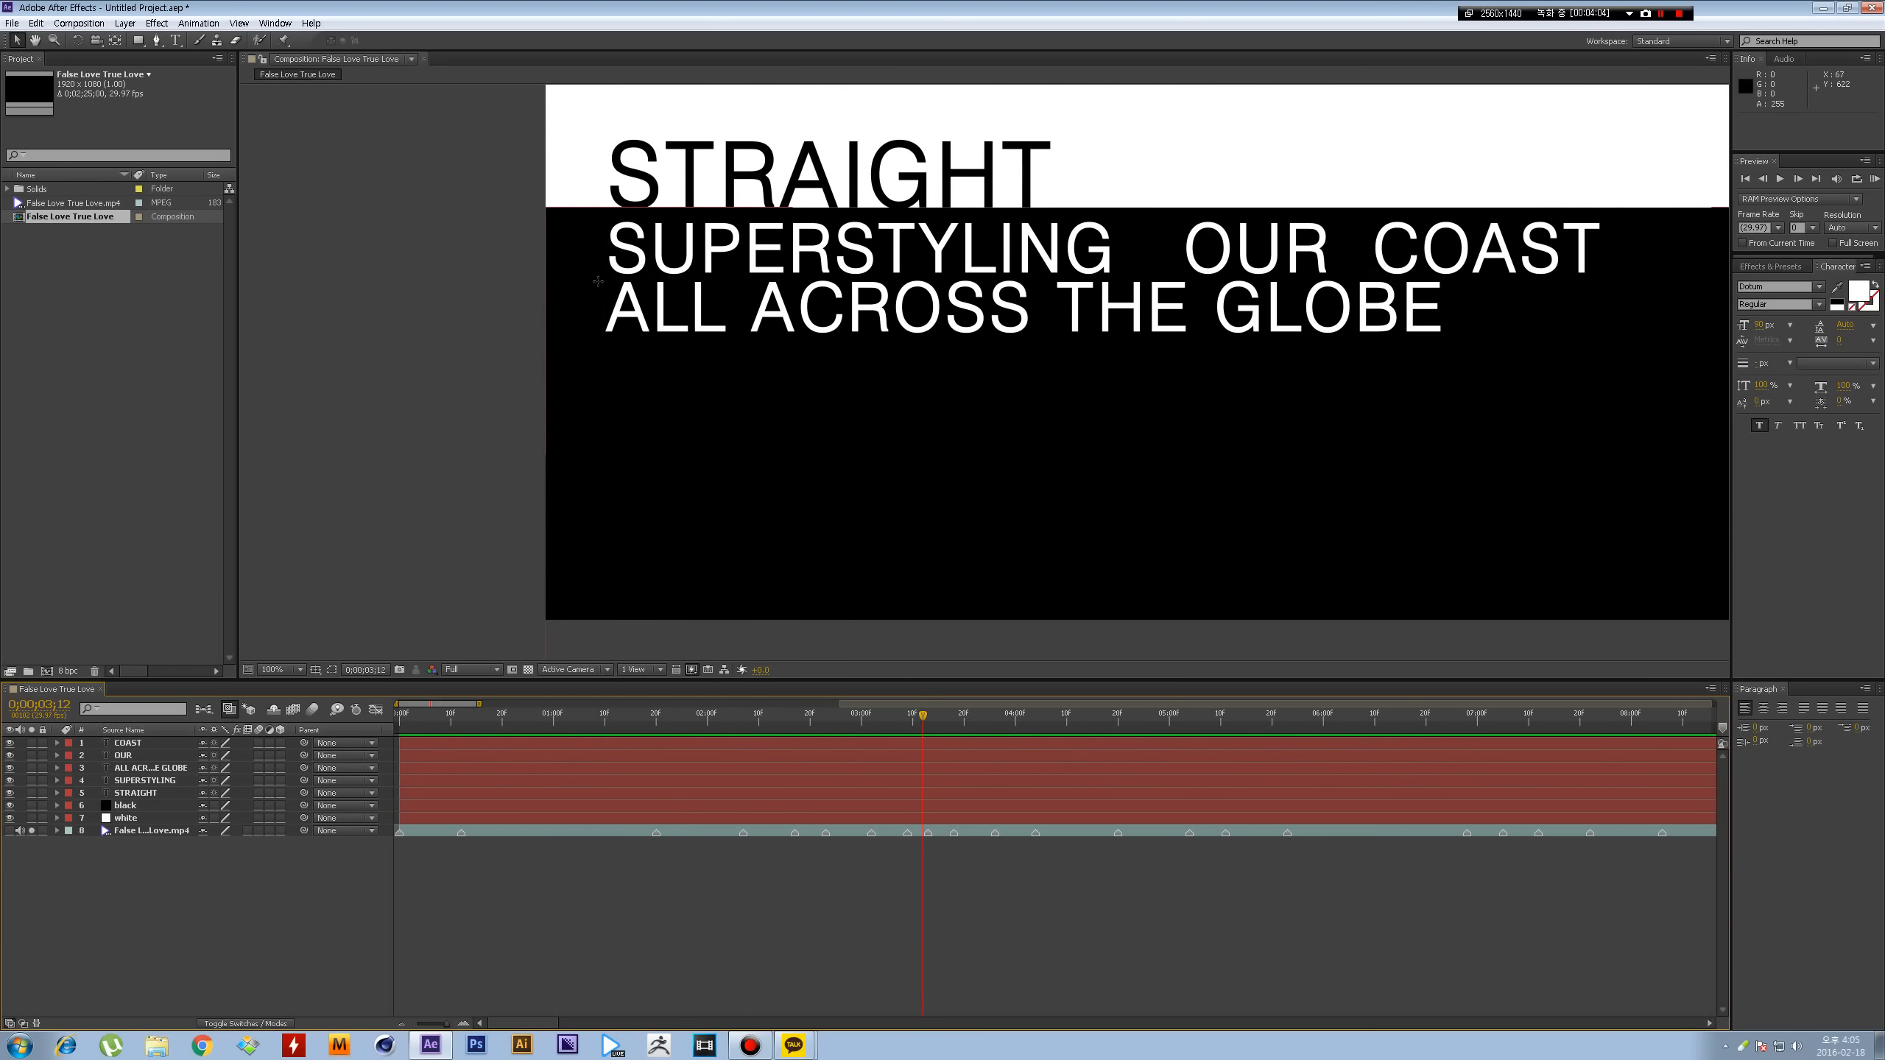
{"action": "key", "text": "q"}
{"action": "mouse_move", "coordinate": [596, 278]}
{"action": "left_mouse_down"}
{"action": "mouse_move", "coordinate": [1284, 346]}
{"action": "mouse_move", "coordinate": [1445, 339]}
{"action": "left_mouse_up"}
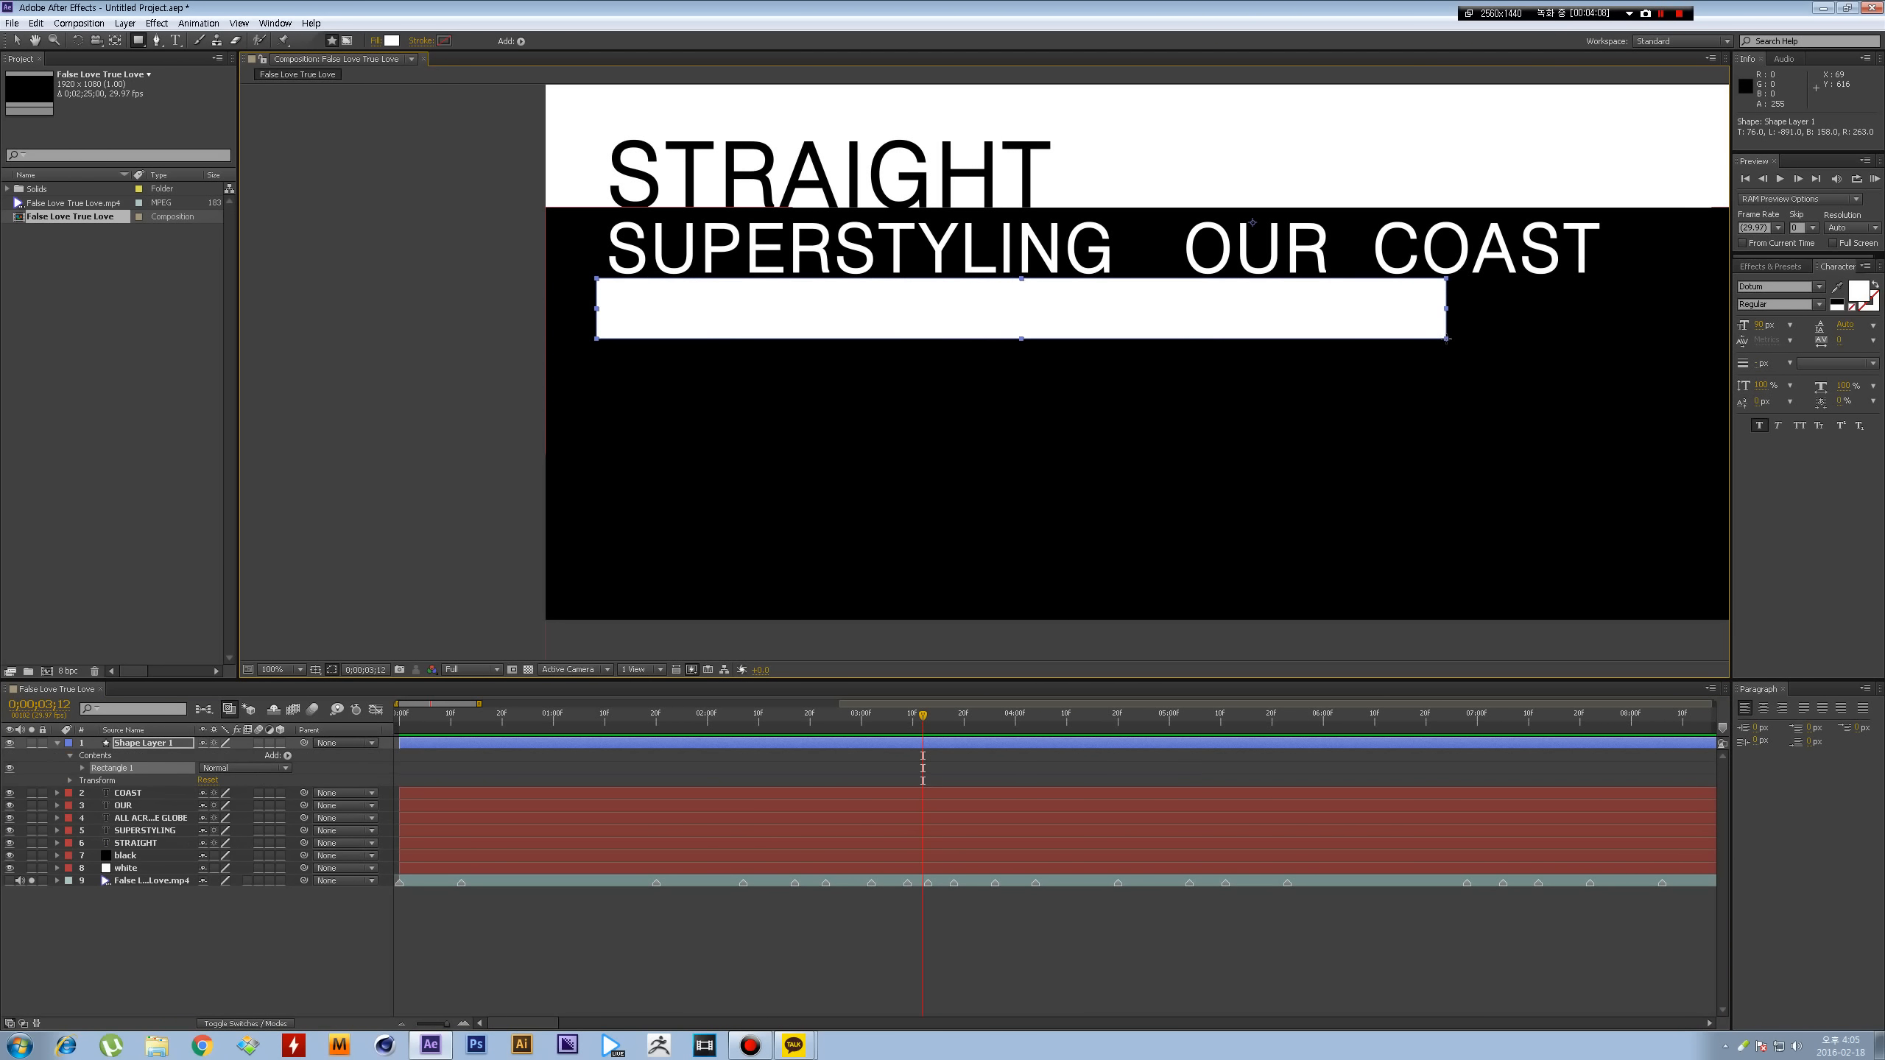
{"action": "left_click_drag", "start_coordinate": [140, 744], "coordinate": [149, 784]}
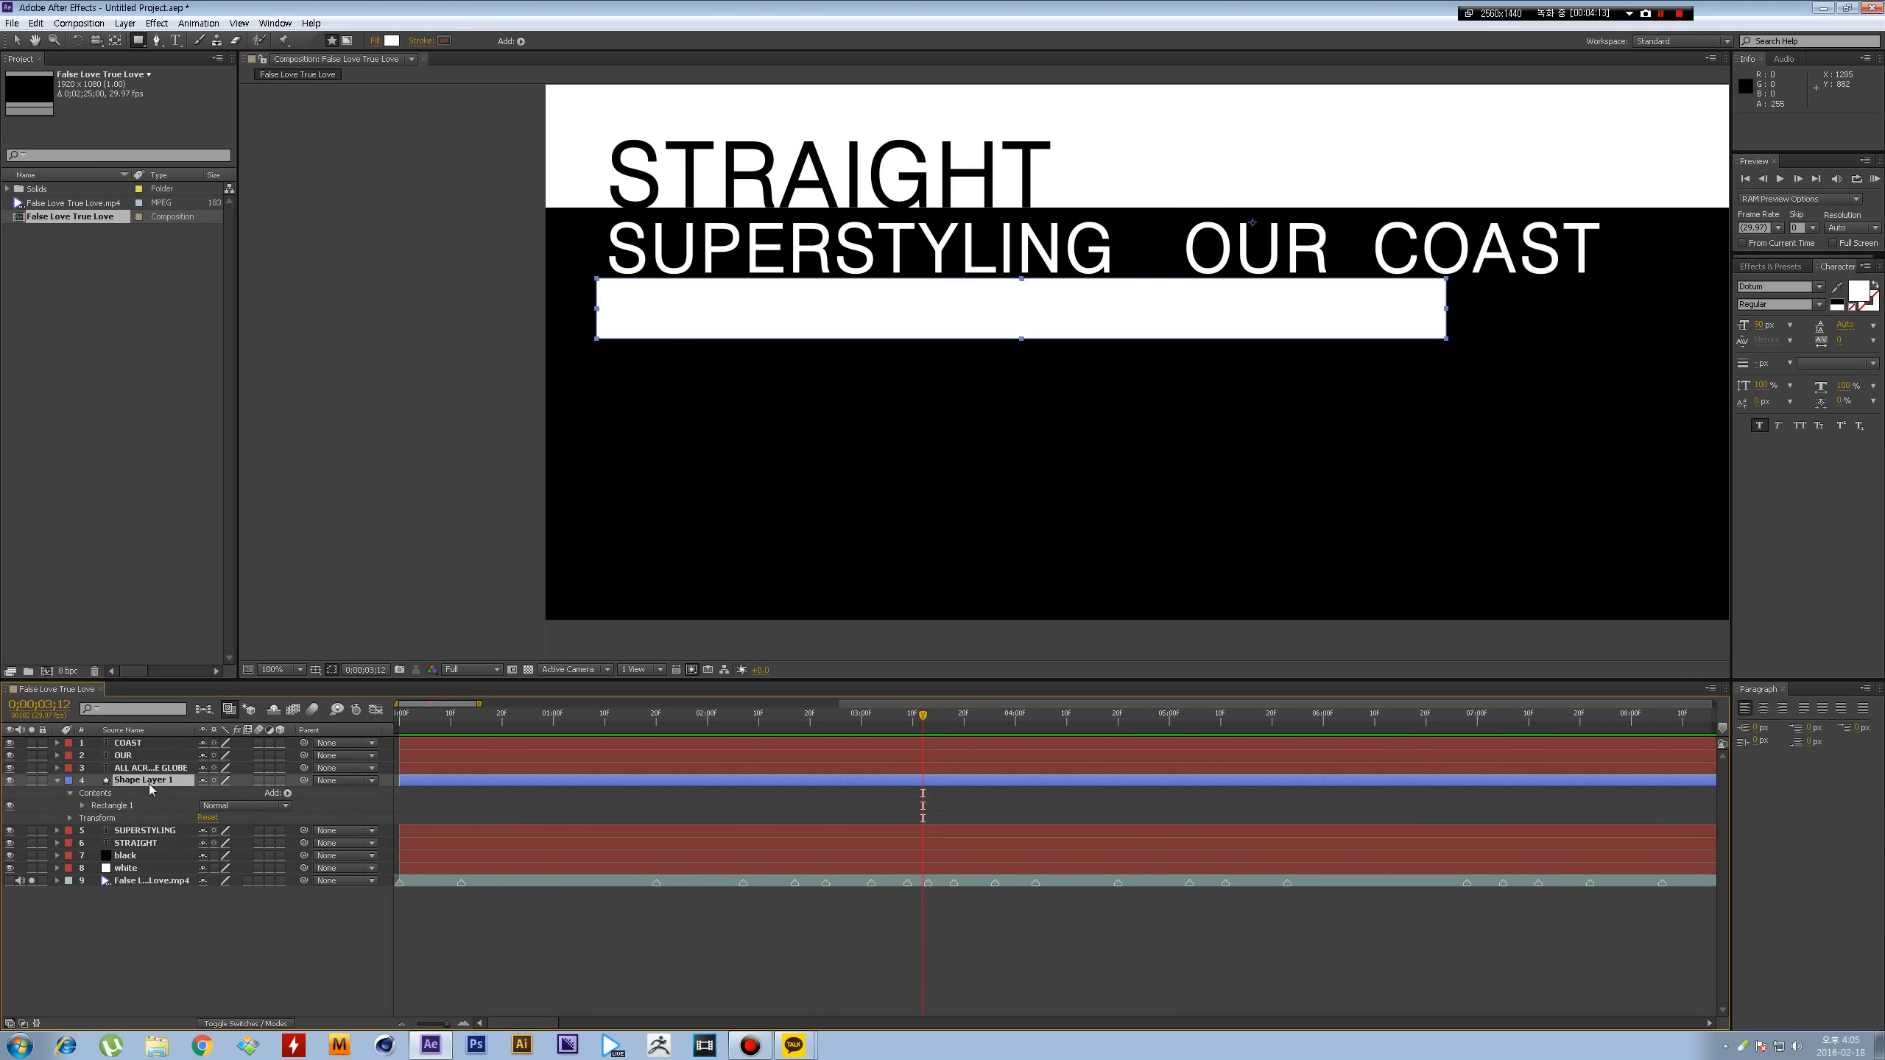
- Change the color of the ALL ACROSS THE GLOBE text to black
{"action": "left_click", "coordinate": [149, 767]}
{"action": "left_click", "coordinate": [1859, 290]}
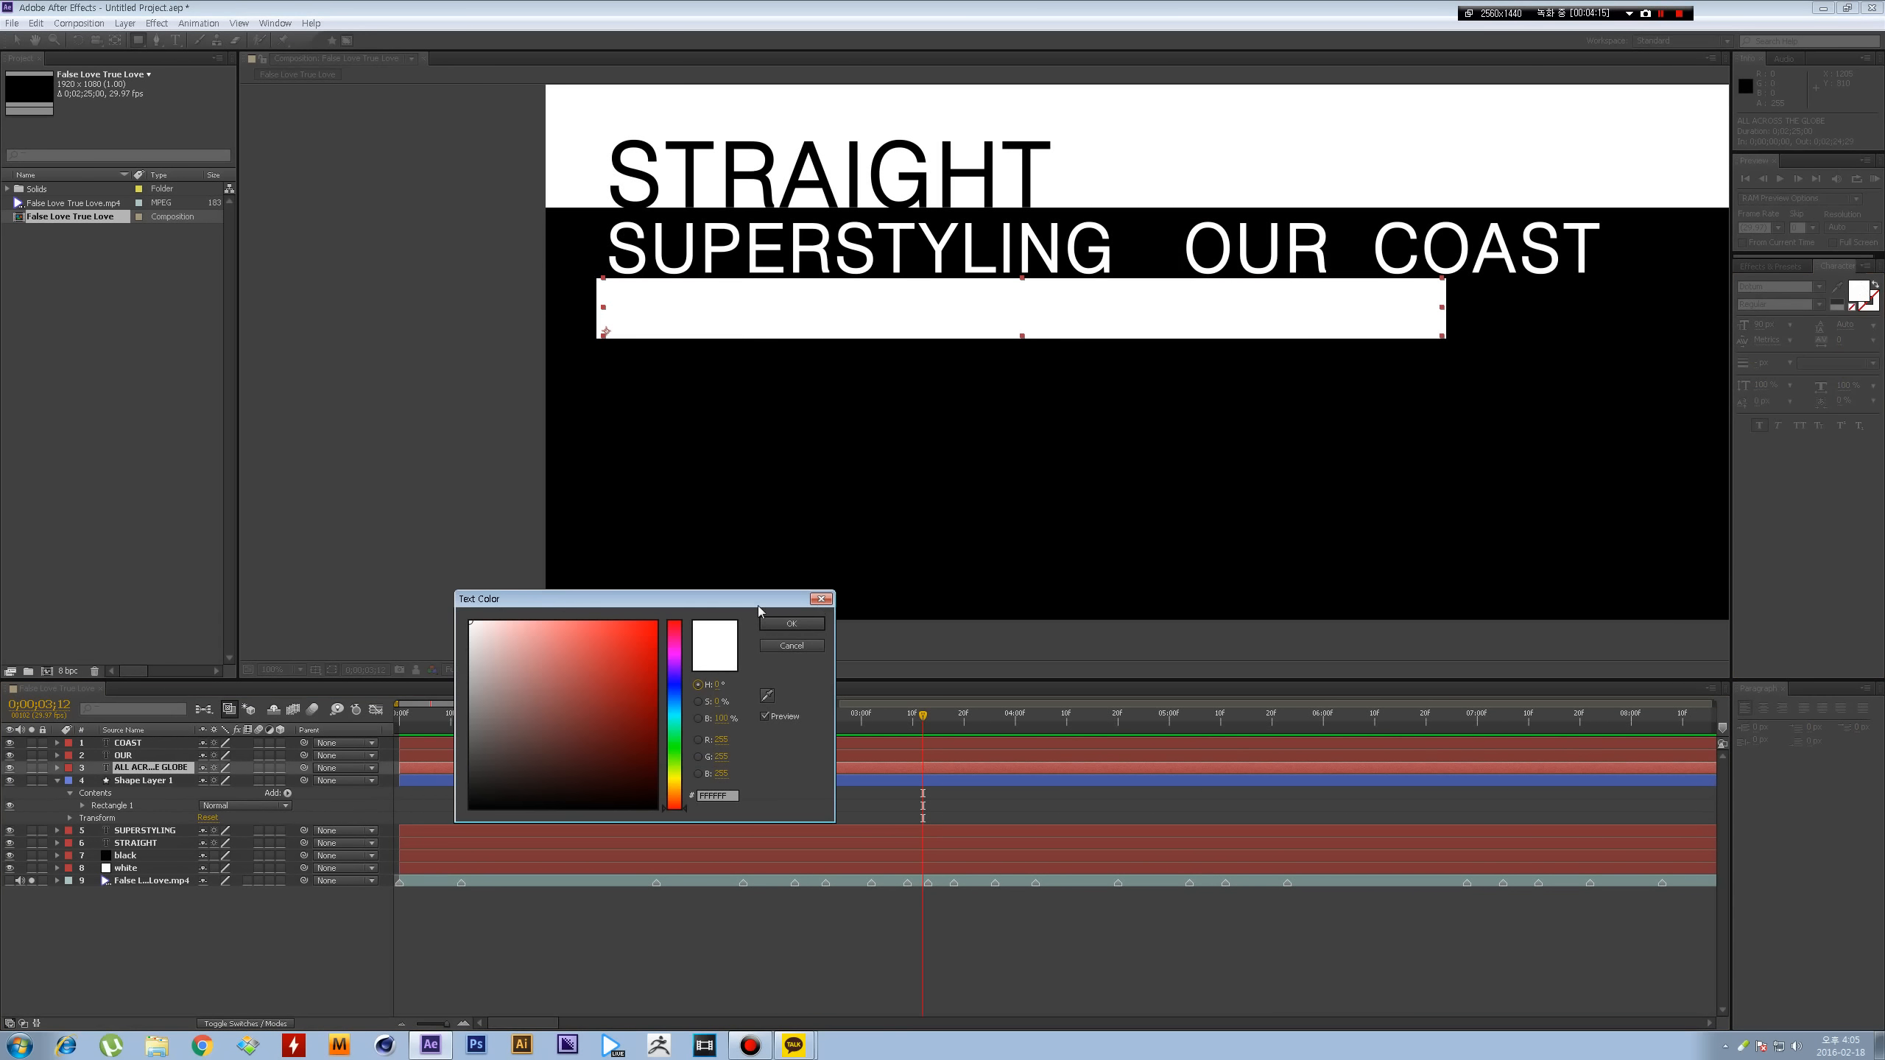
{"action": "left_click_drag", "start_coordinate": [619, 680], "coordinate": [448, 997]}
{"action": "key", "text": "Return"}
{"action": "left_click", "coordinate": [557, 791]}
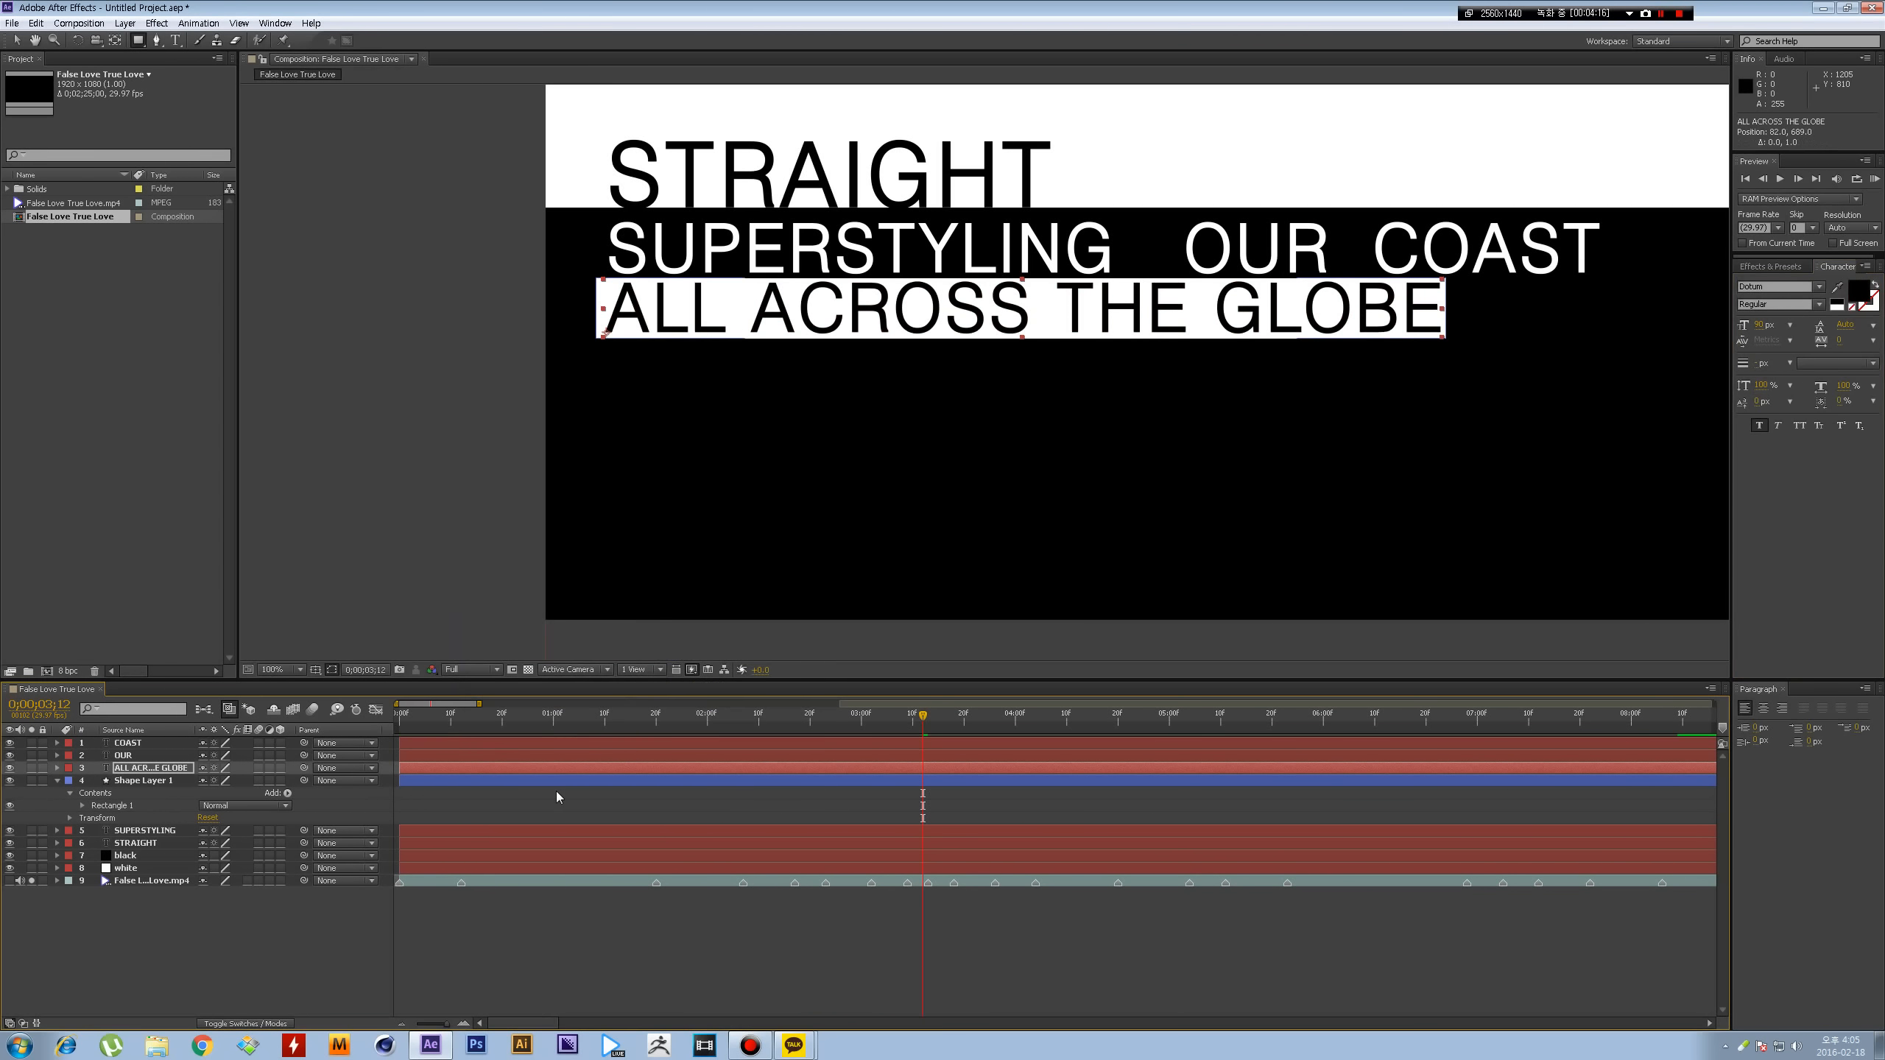
{"action": "left_click", "coordinate": [206, 907]}
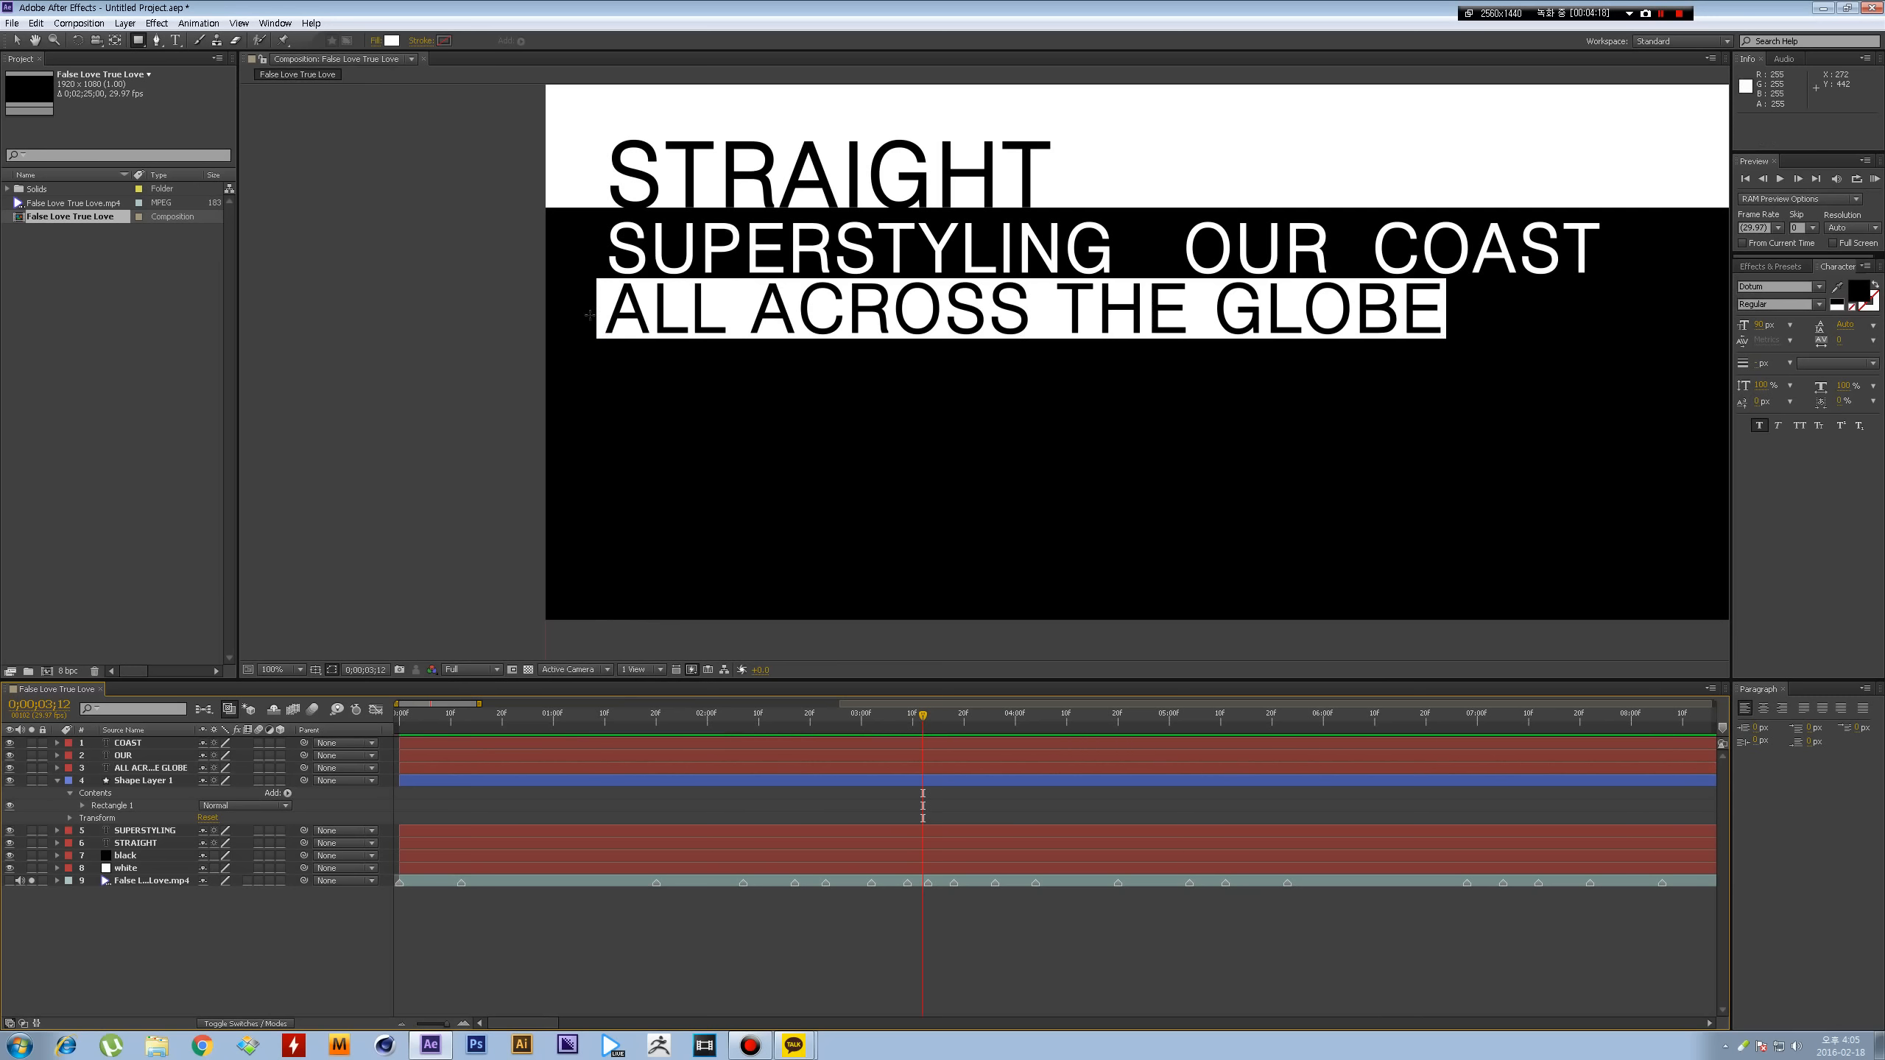
- Nudge the ALL ACROSS THE GLOBE text and its white rectangle down about 4 px together, and select the SUPERSTYLING text
{"action": "left_click", "coordinate": [153, 779]}
{"action": "left_click", "coordinate": [159, 771], "text": "ctrl"}
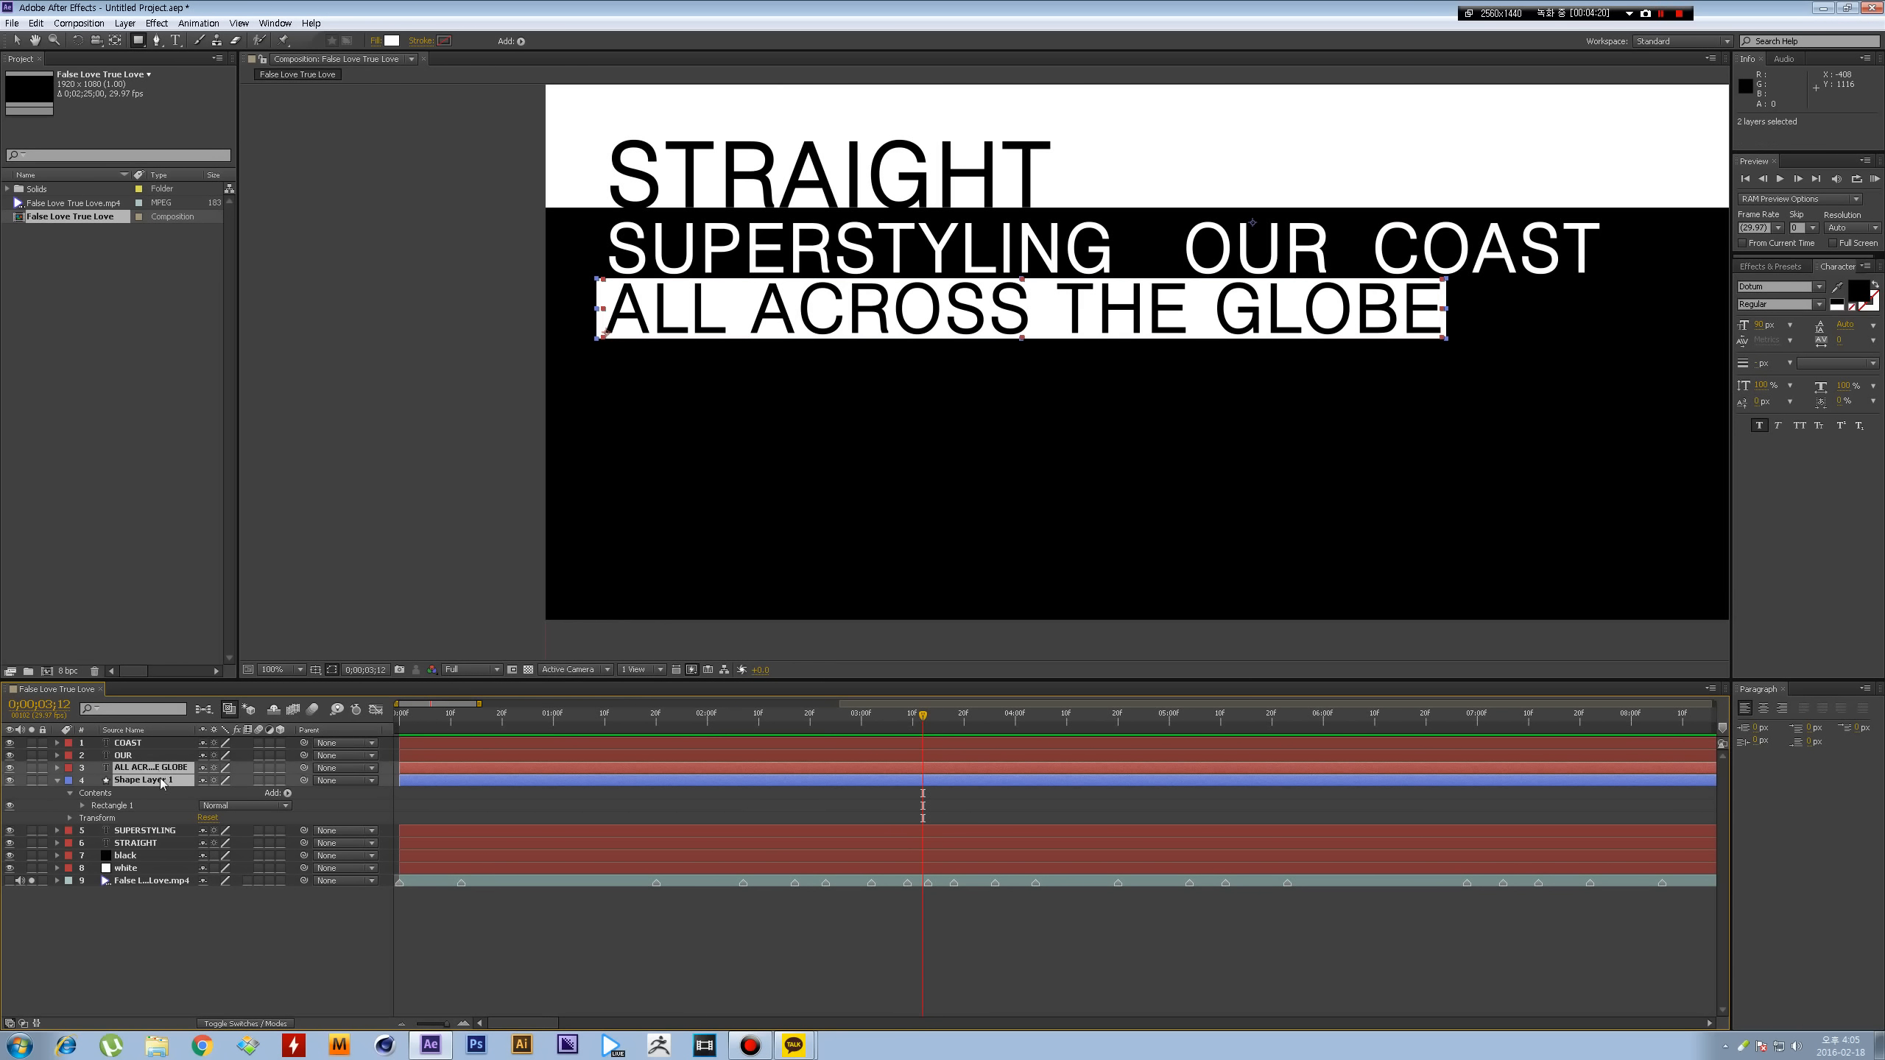
{"action": "key", "text": "Down"}
{"action": "key", "text": "Down"}
{"action": "key", "text": "Down"}
{"action": "key", "text": "Down"}
{"action": "left_click", "coordinate": [1031, 245]}
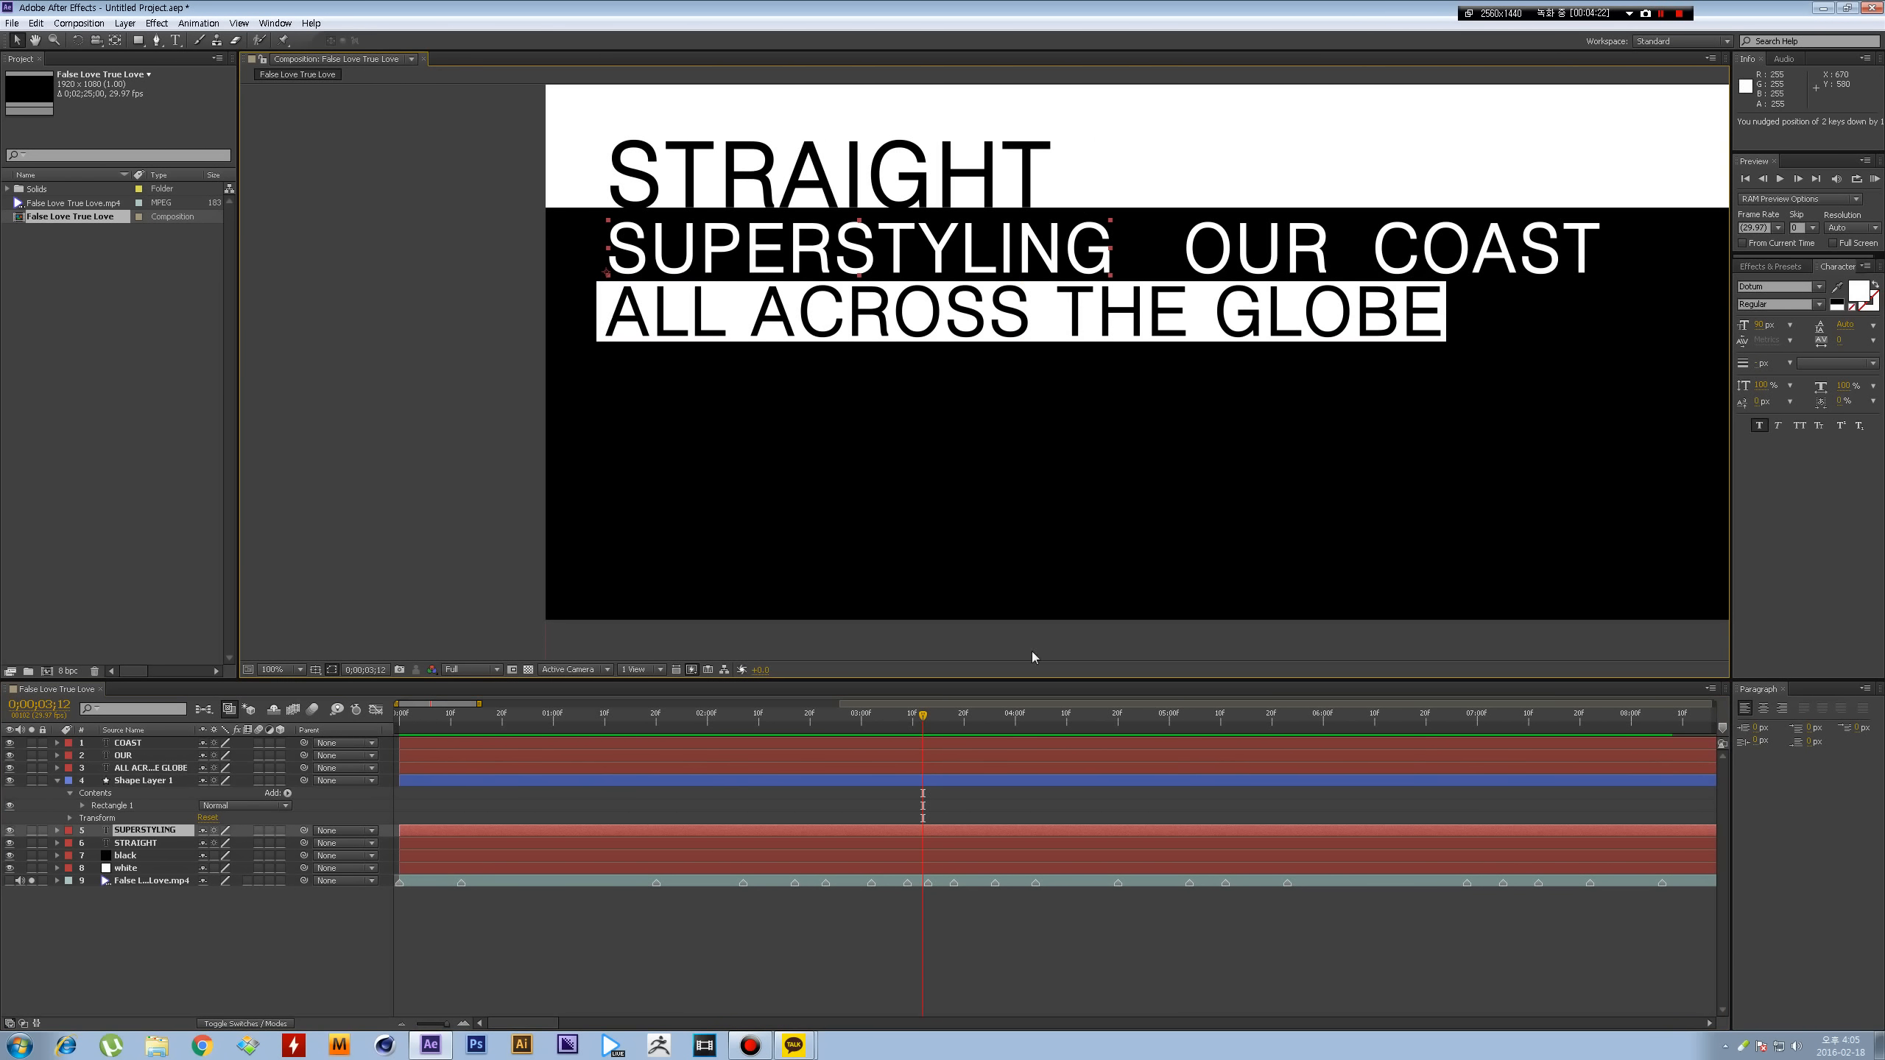
- Nudge the SUPERSTYLING, OUR and COAST text up about 3 px together
{"action": "left_click", "coordinate": [1254, 249], "text": "shift"}
{"action": "left_click", "coordinate": [1396, 253], "text": "shift"}
{"action": "key", "text": "Up"}
{"action": "key", "text": "Up"}
{"action": "key", "text": "Up"}
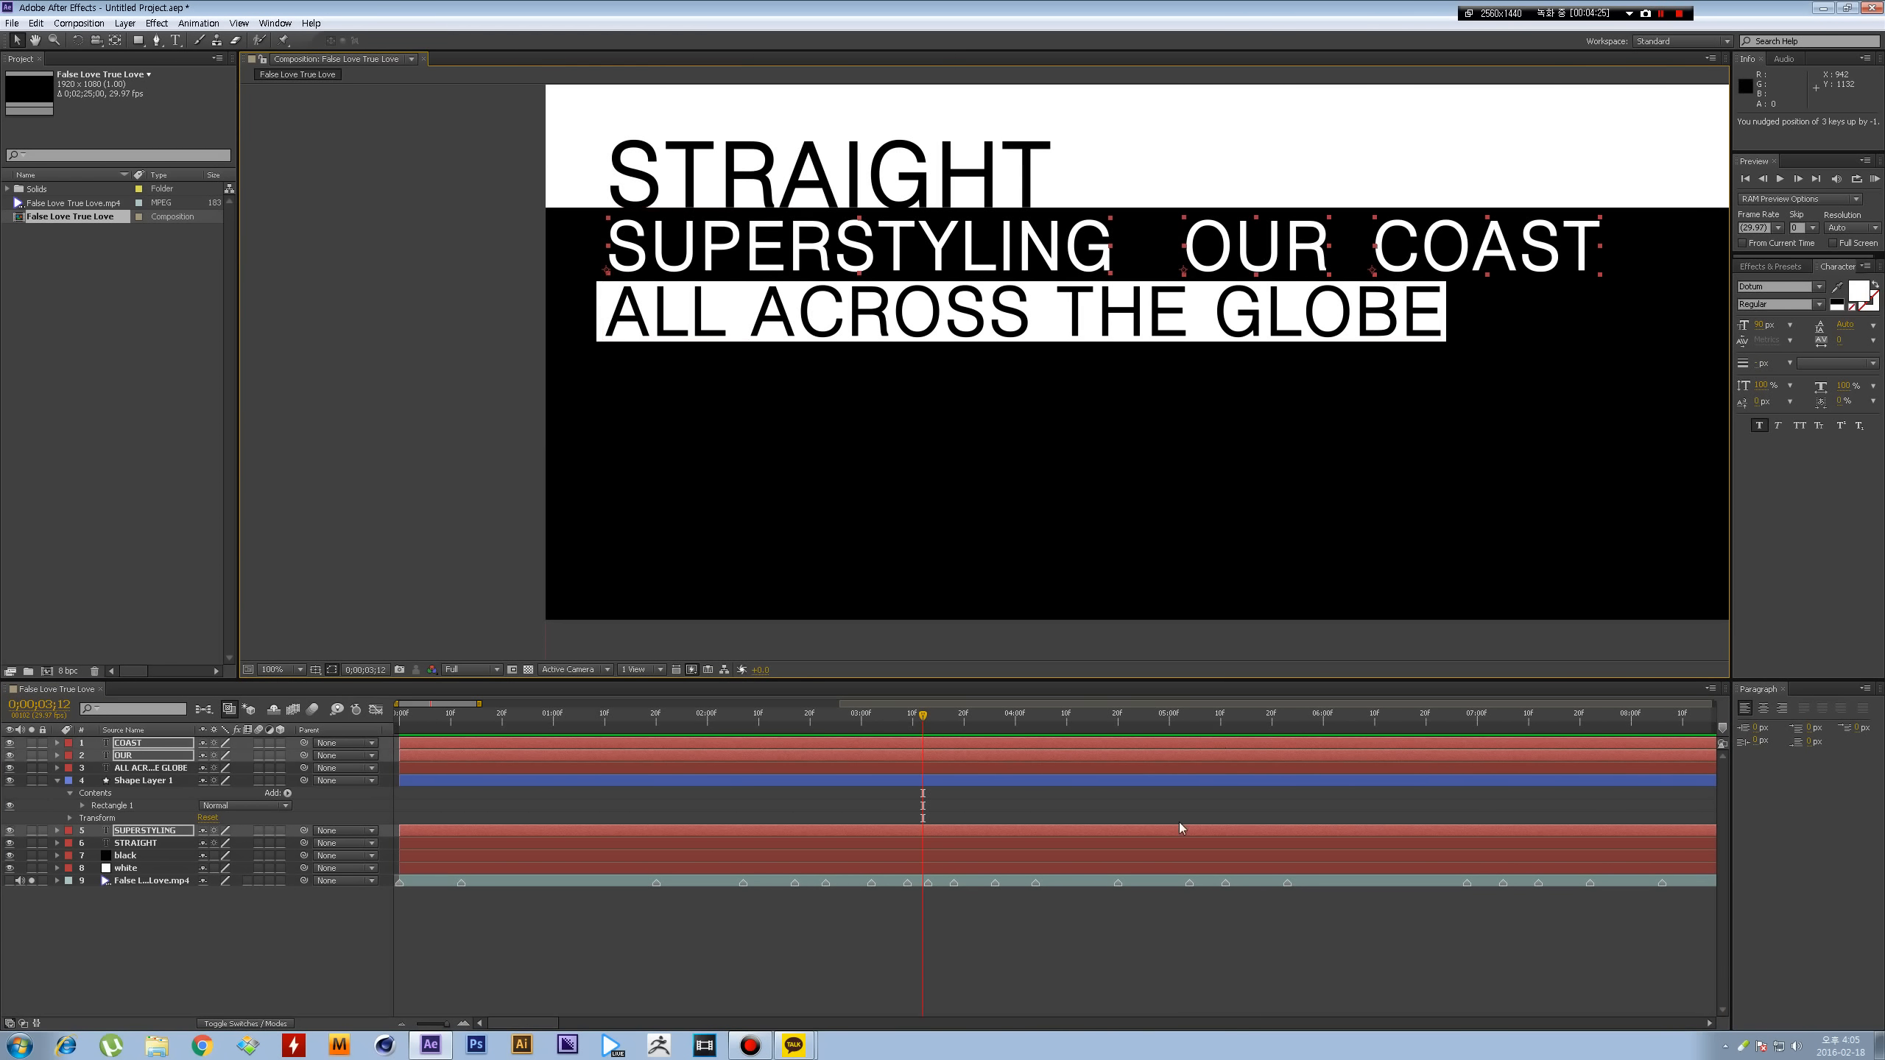
{"action": "left_click", "coordinate": [1188, 937]}
- Move OUR and COAST left so both follow SUPERSTYLING with normal word spacing on the same line
{"action": "left_click_drag", "start_coordinate": [1275, 256], "coordinate": [1235, 257]}
{"action": "left_click_drag", "start_coordinate": [1419, 276], "coordinate": [1362, 276]}
{"action": "left_click", "coordinate": [730, 934]}
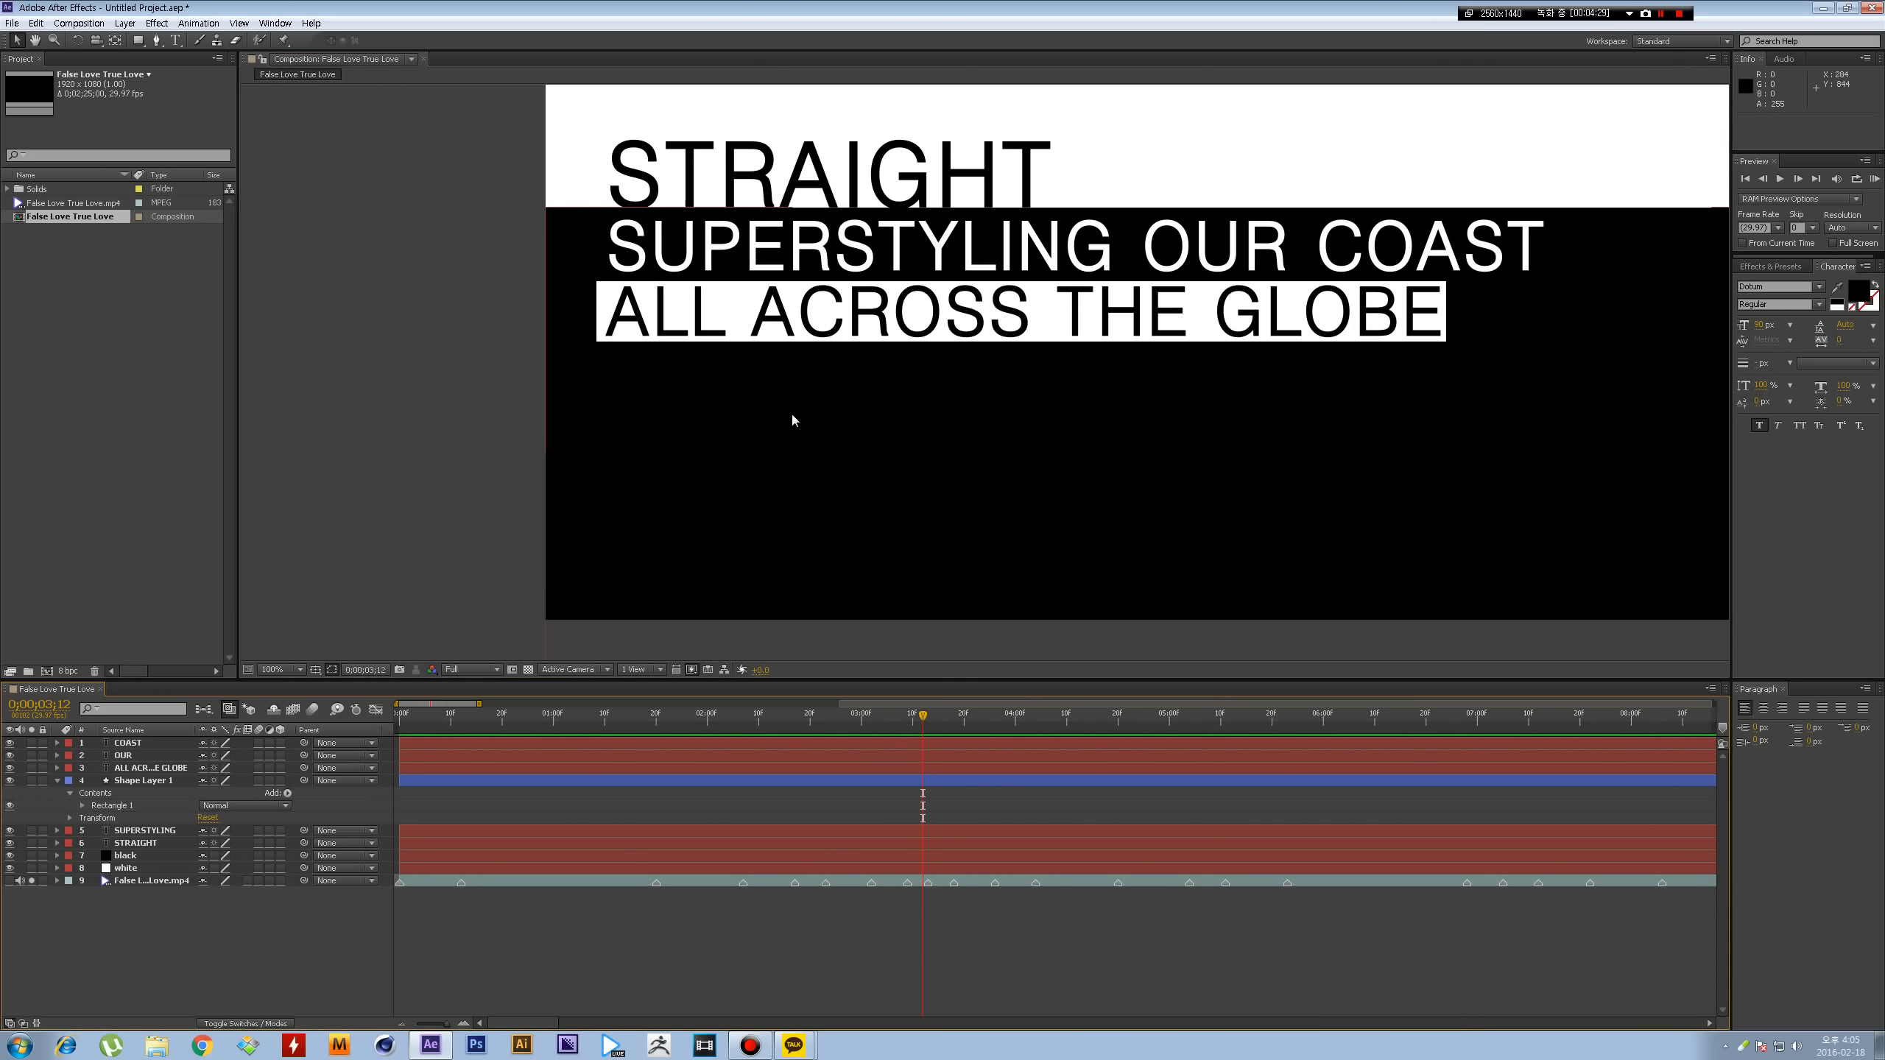
- Nudge the white rectangle behind ALL ACROSS THE GLOBE 2 px to the right
{"action": "left_click", "coordinate": [598, 338]}
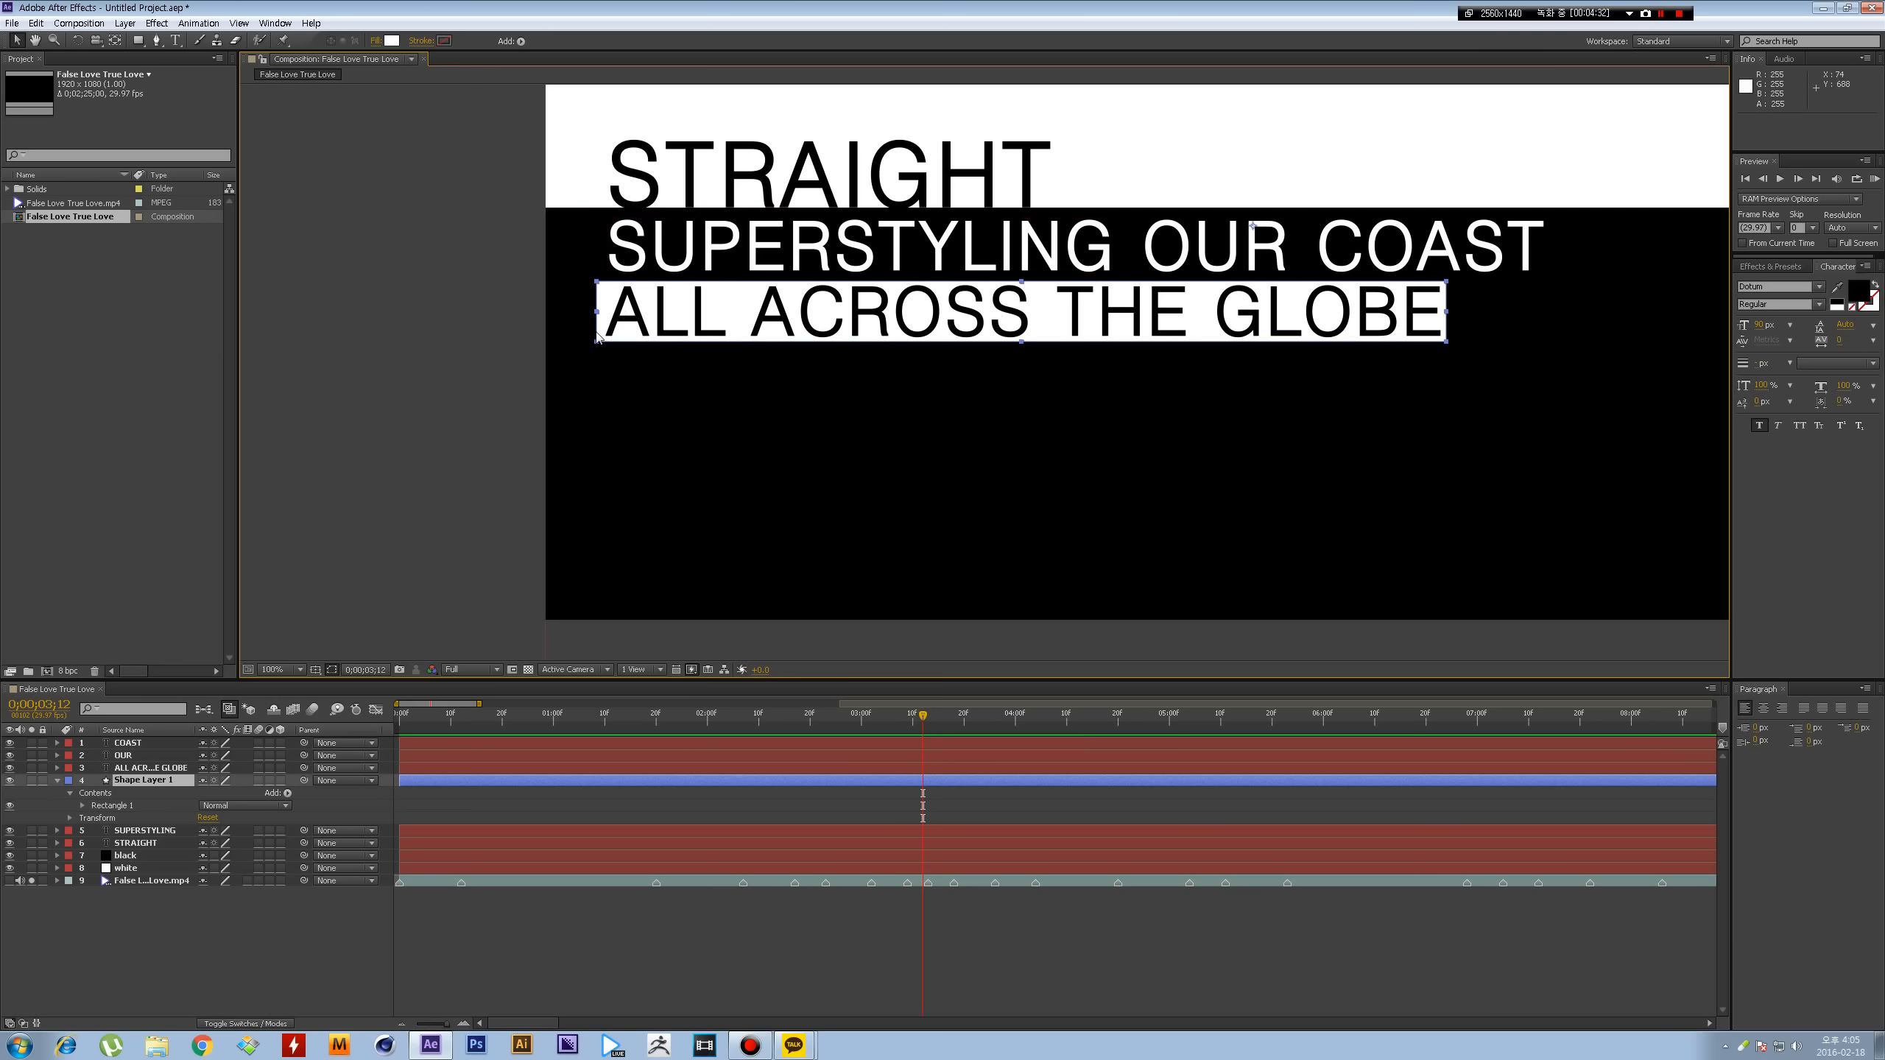
{"action": "key", "text": "Right"}
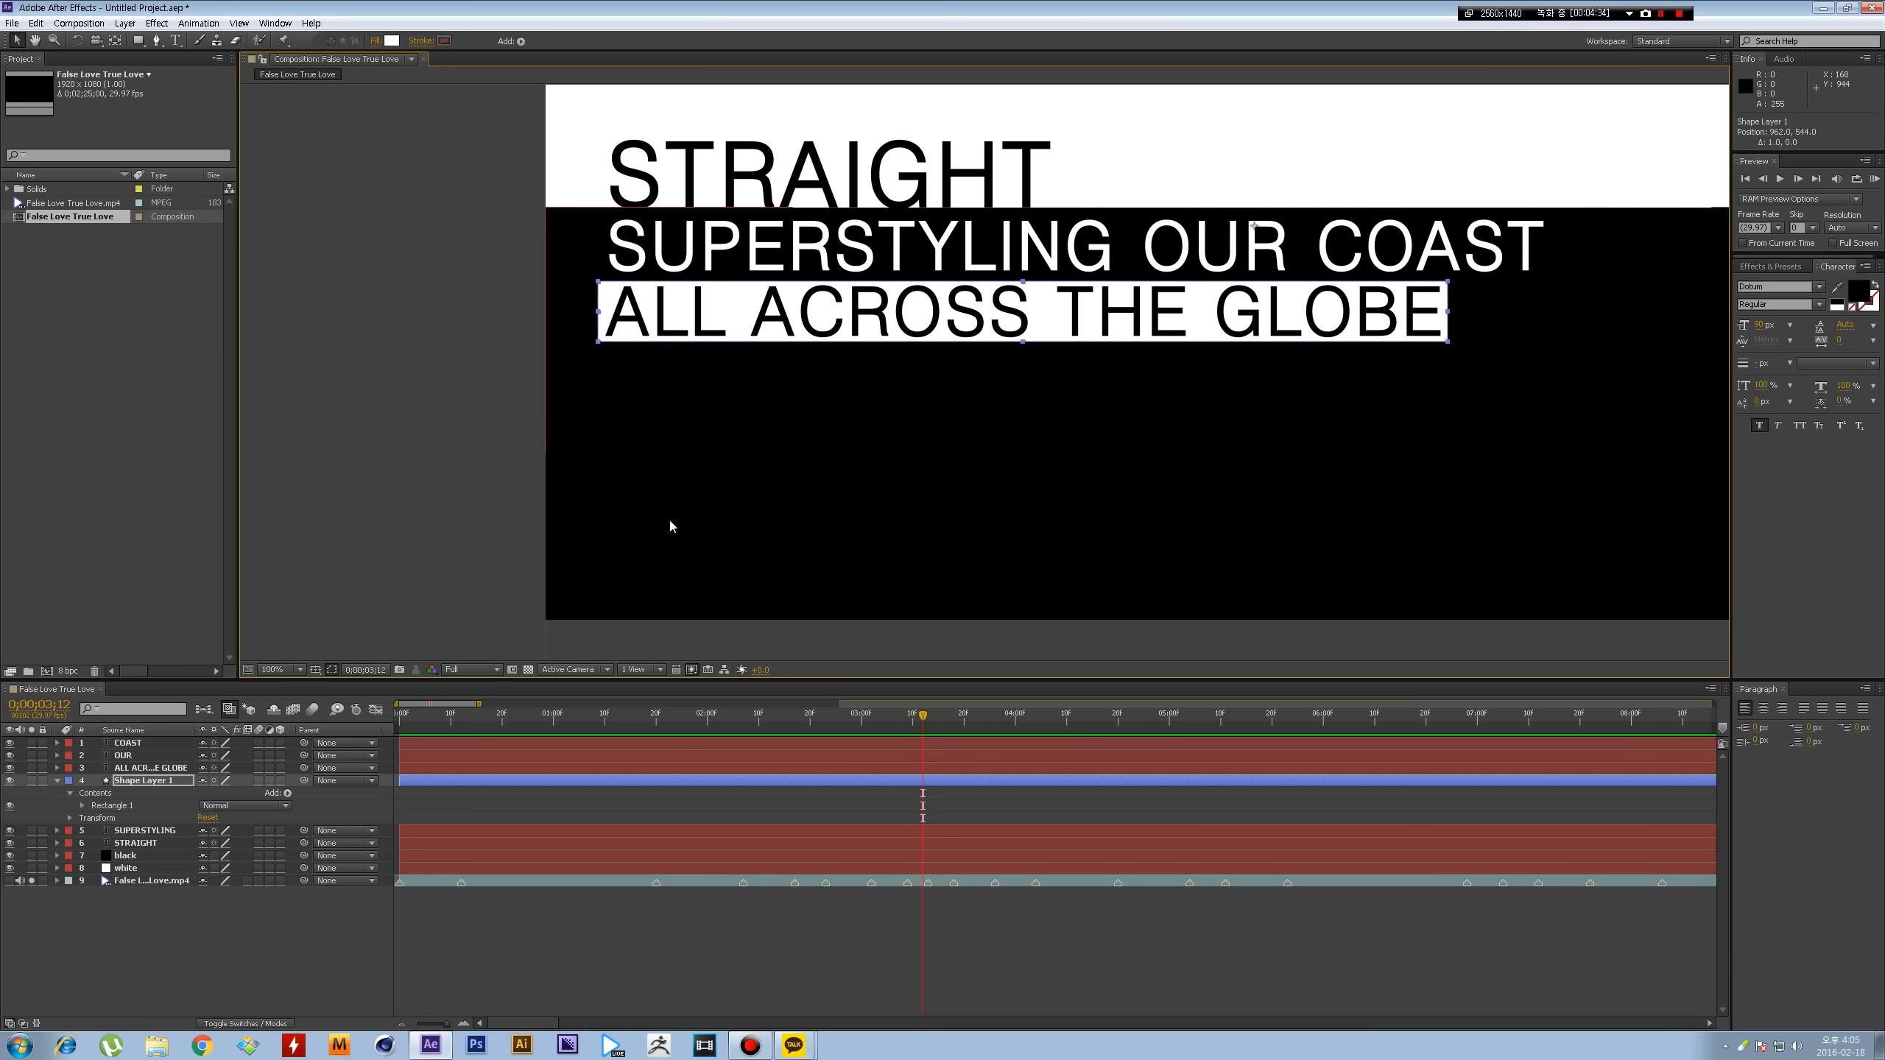
{"action": "key", "text": "Right"}
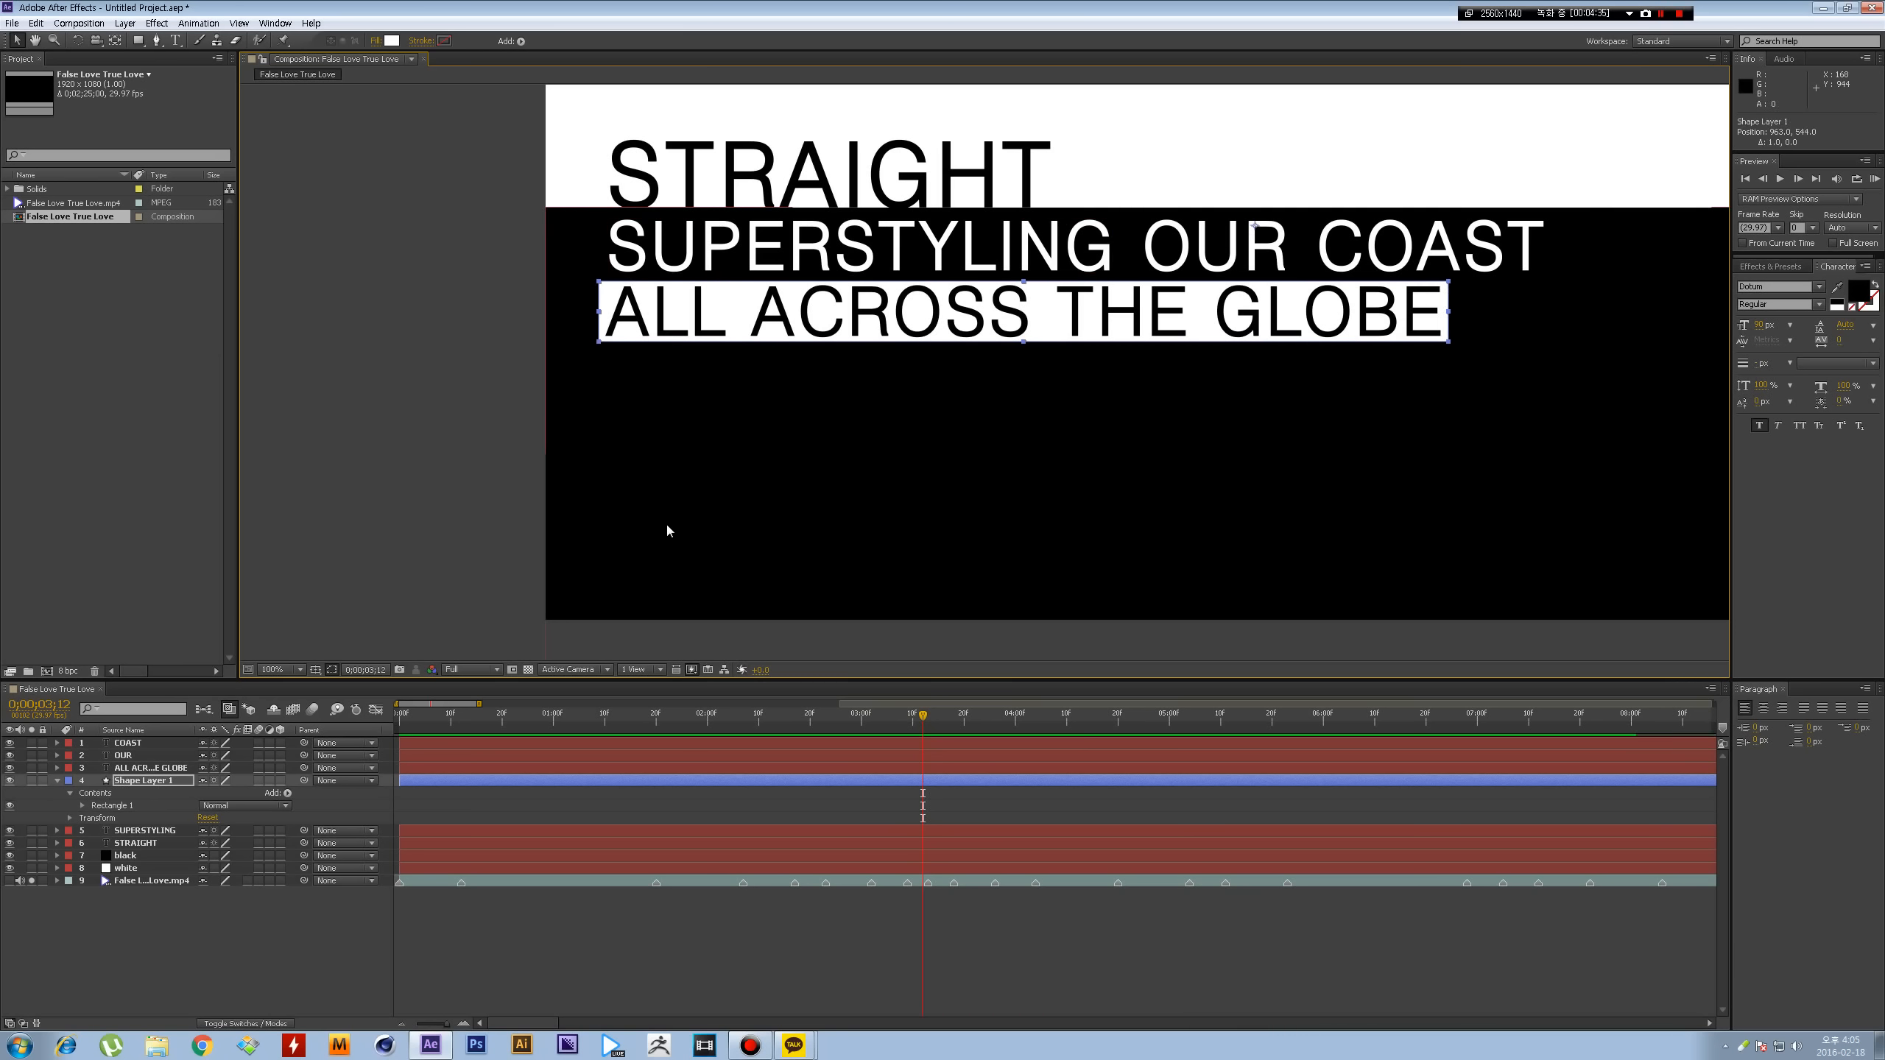
{"action": "left_click", "coordinate": [642, 956]}
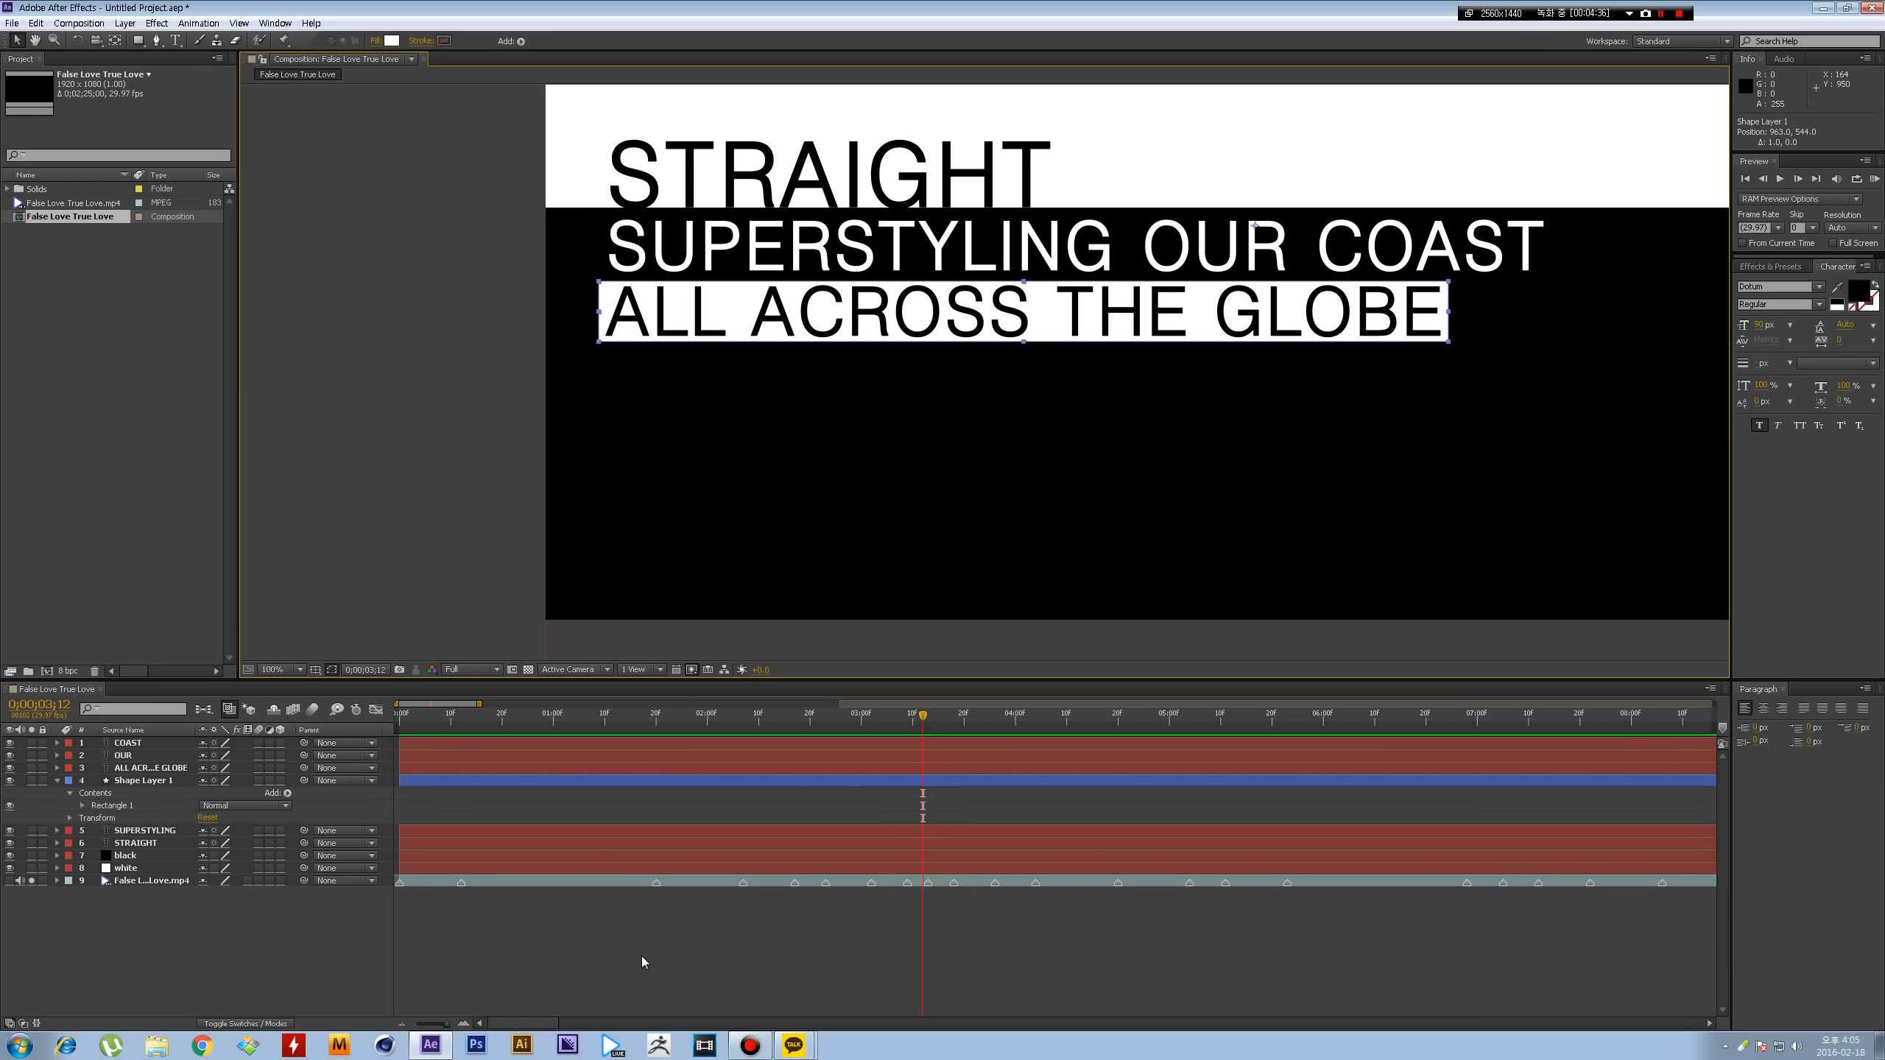
- Check the reference footage at 0;00;01;20 and draw a rectangular mask about 62 px wide on the SUPERSTYLING layer, just past the word's end
{"action": "left_click", "coordinate": [10, 881]}
{"action": "left_click_drag", "start_coordinate": [911, 716], "coordinate": [656, 725]}
{"action": "left_click", "coordinate": [10, 882]}
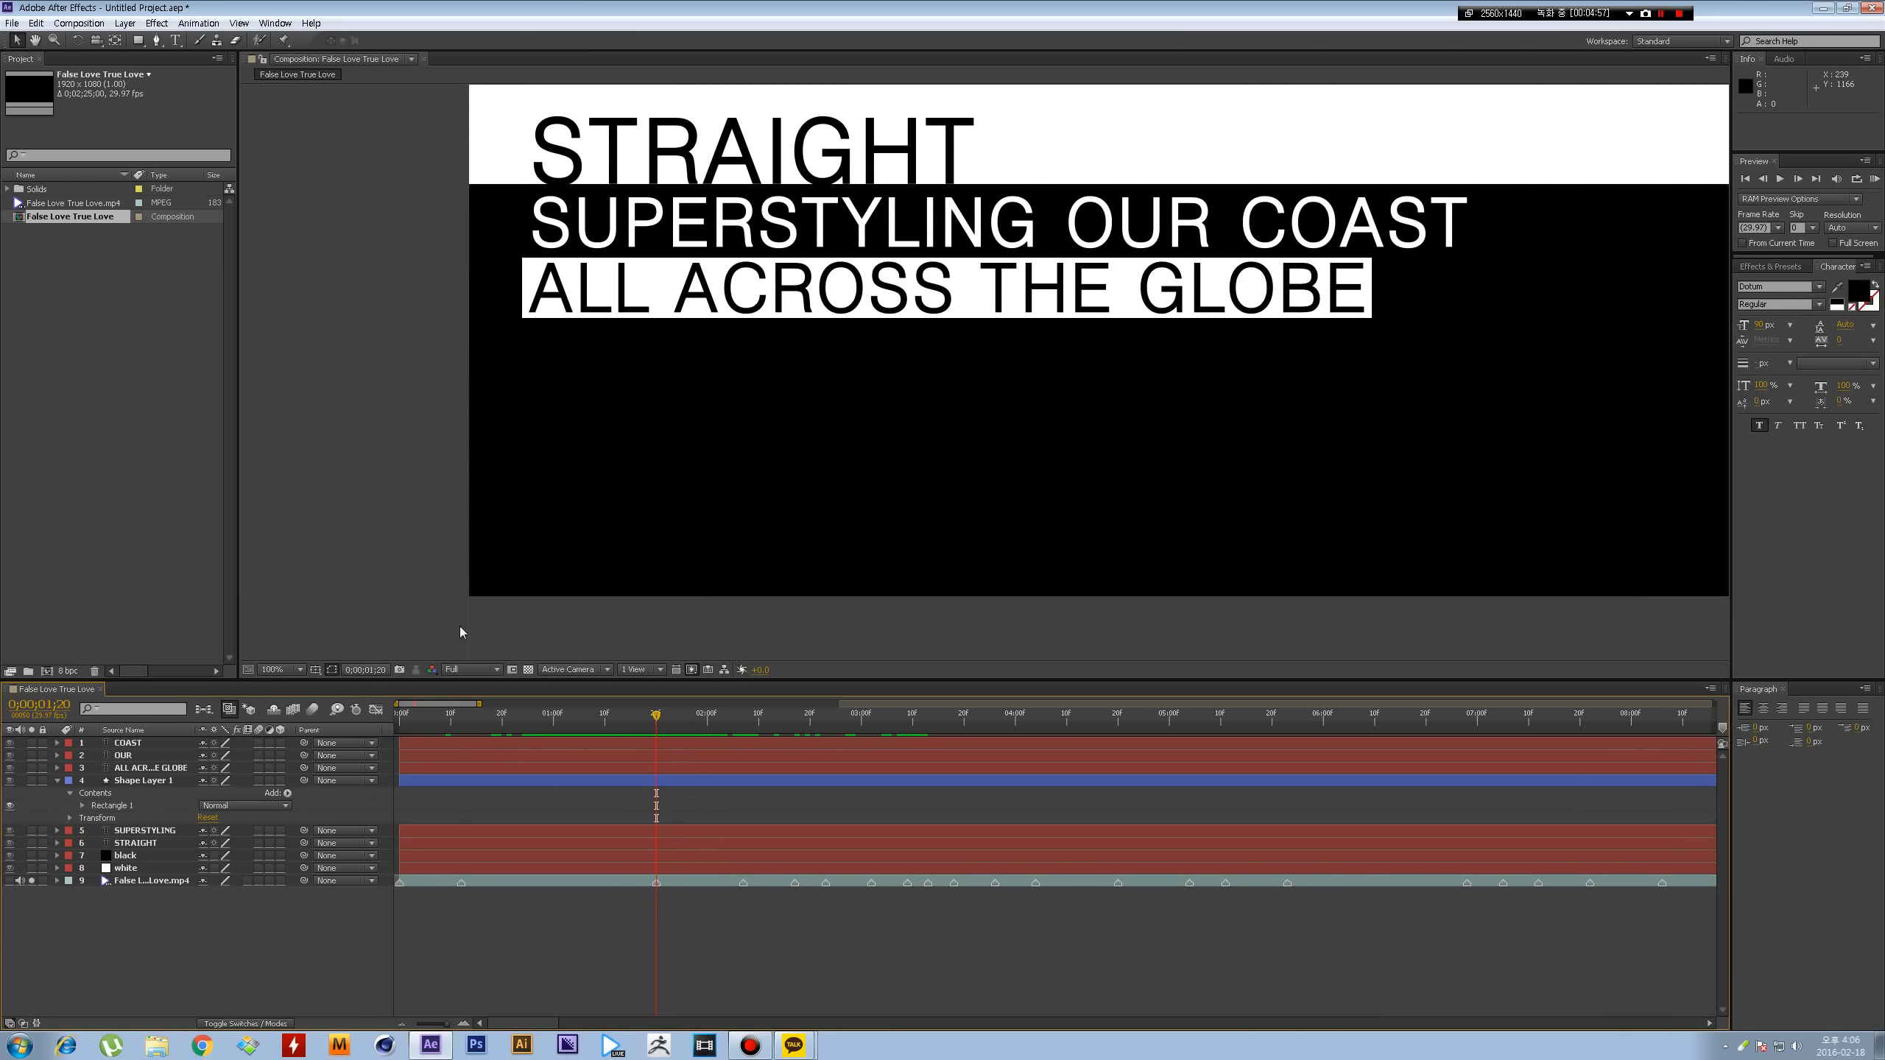
{"action": "left_click", "coordinate": [906, 224]}
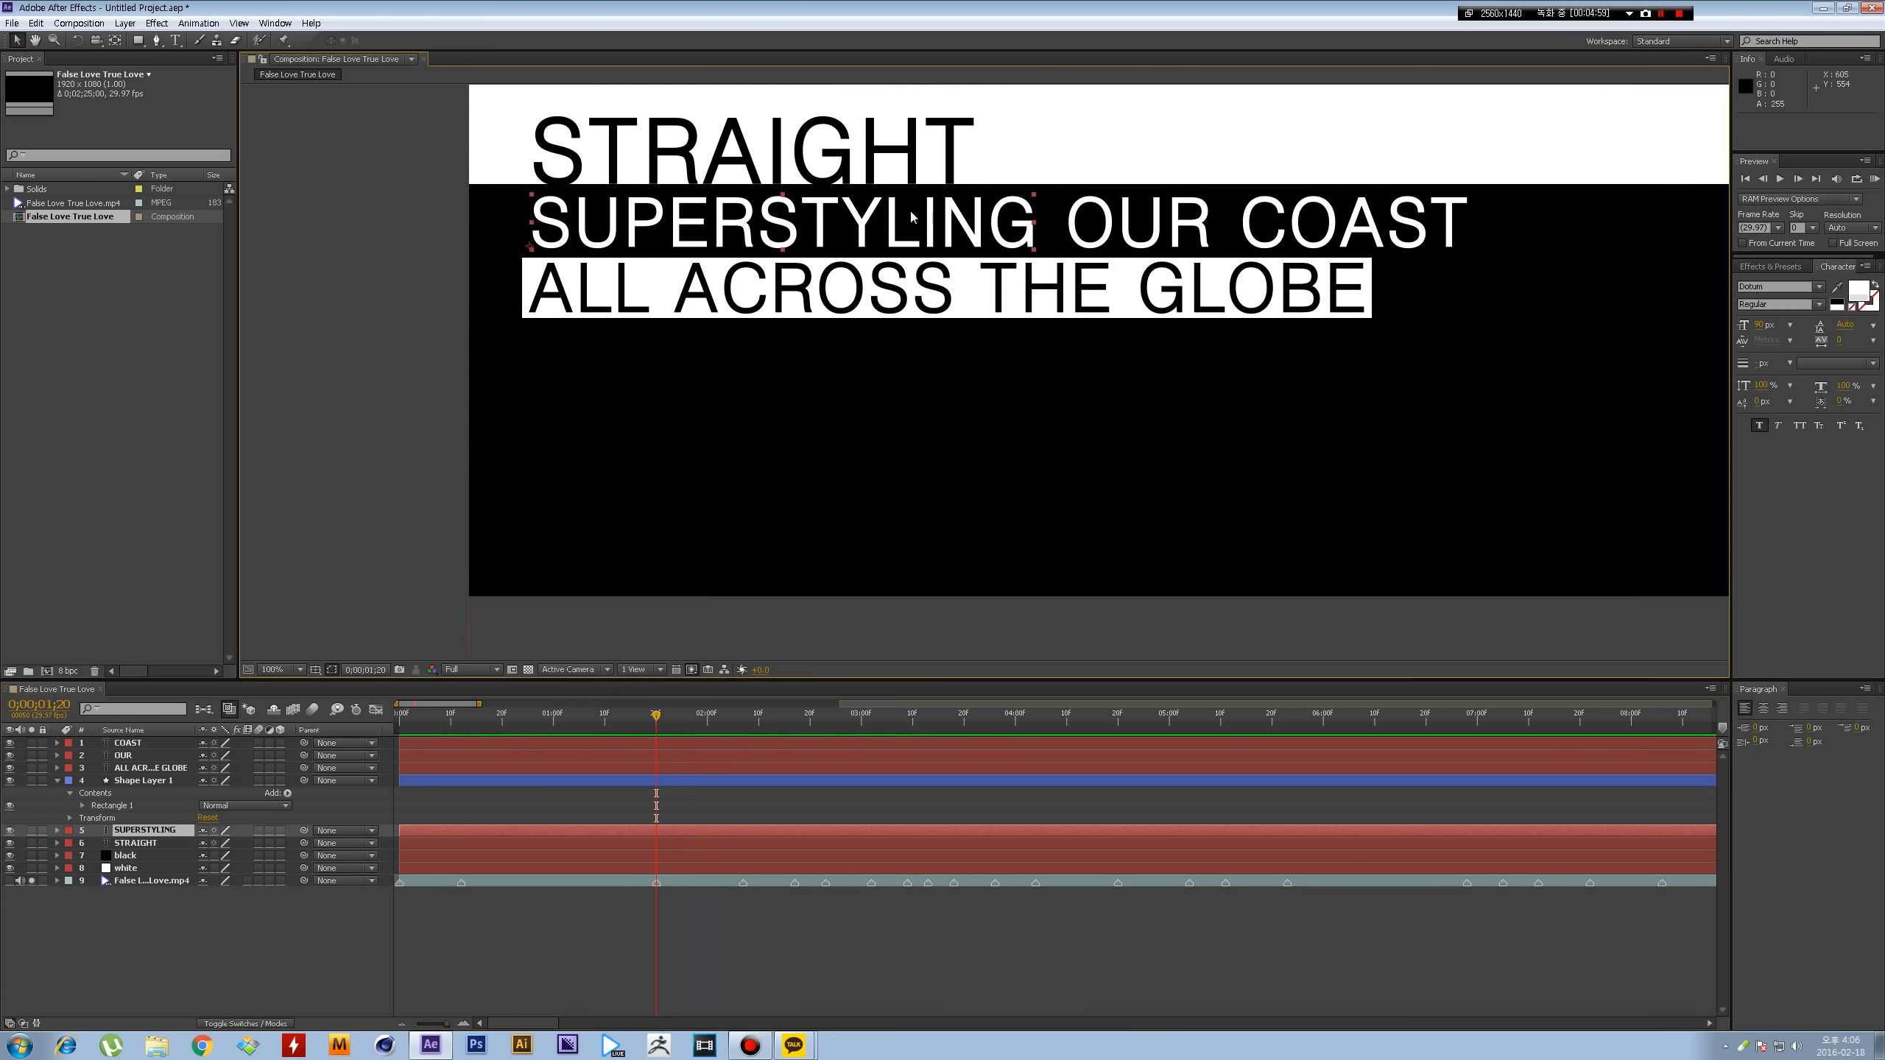
{"action": "left_click_drag", "start_coordinate": [915, 172], "coordinate": [957, 281]}
{"action": "key", "text": "q"}
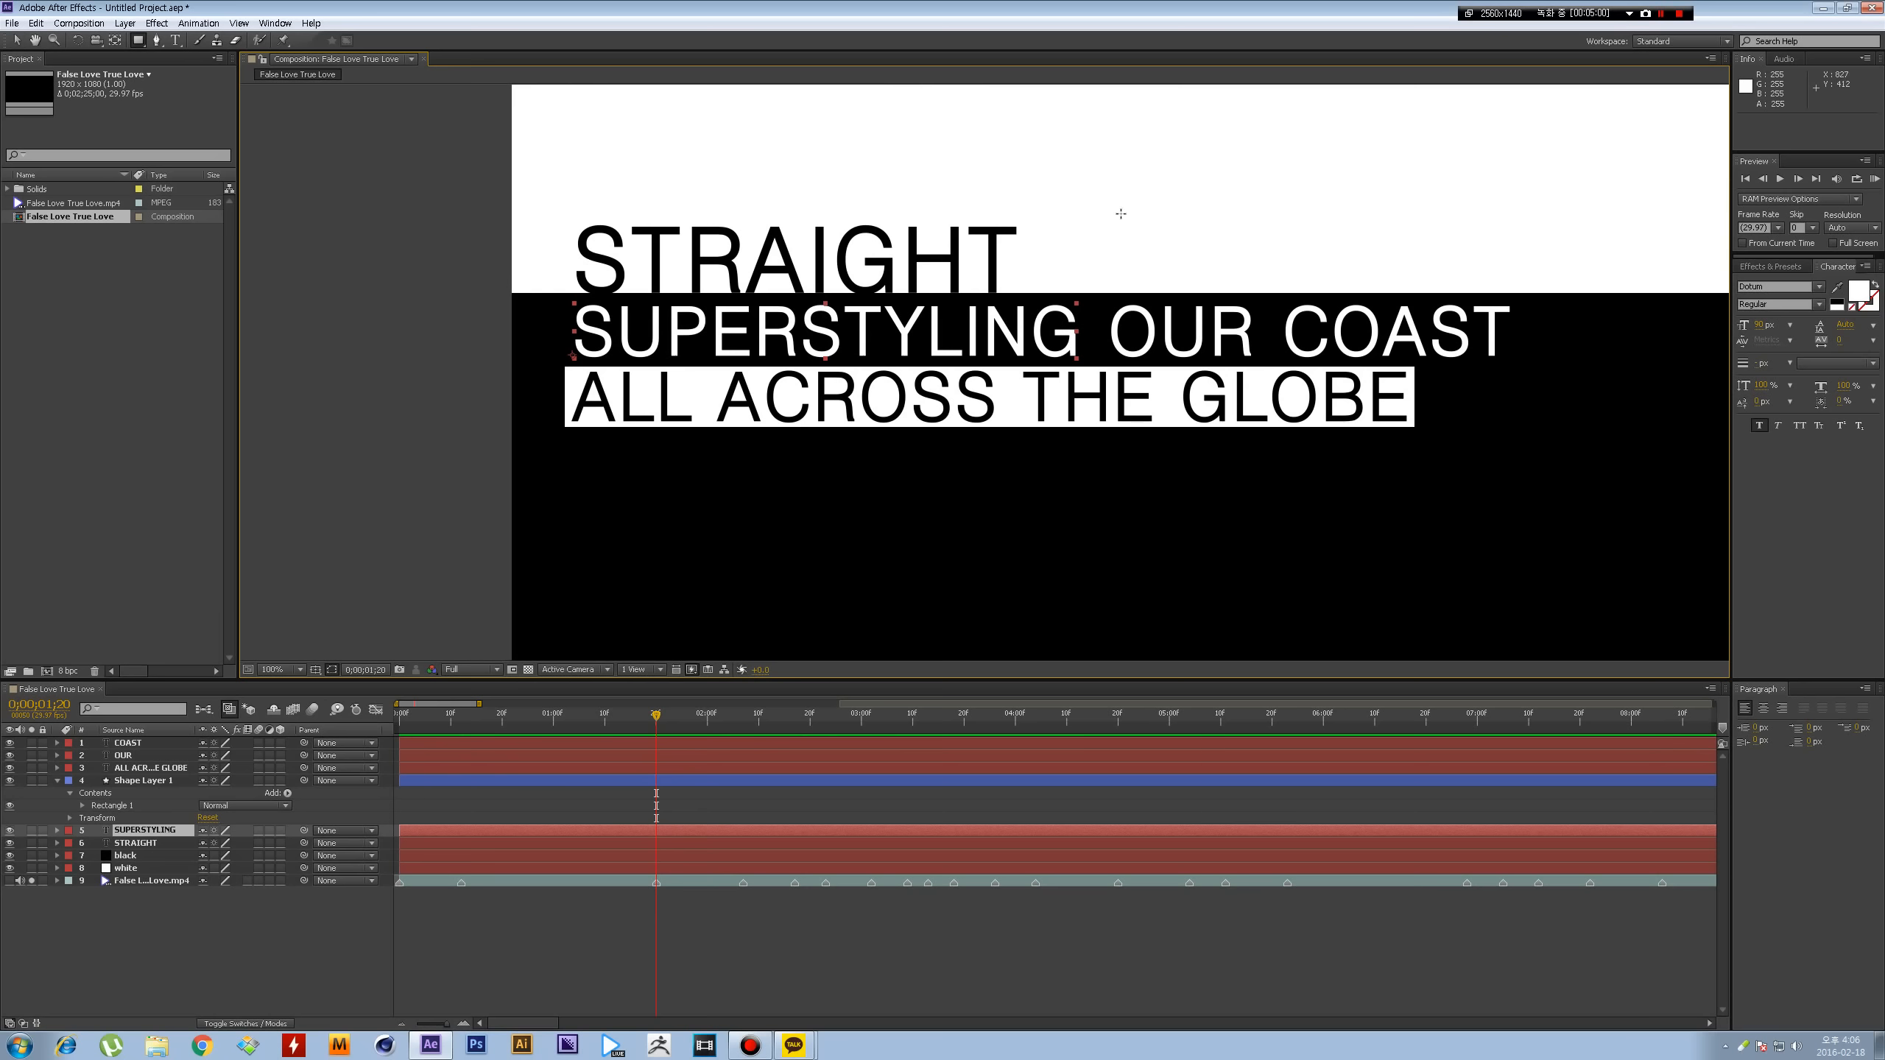
{"action": "left_click_drag", "start_coordinate": [1121, 213], "coordinate": [1165, 461]}
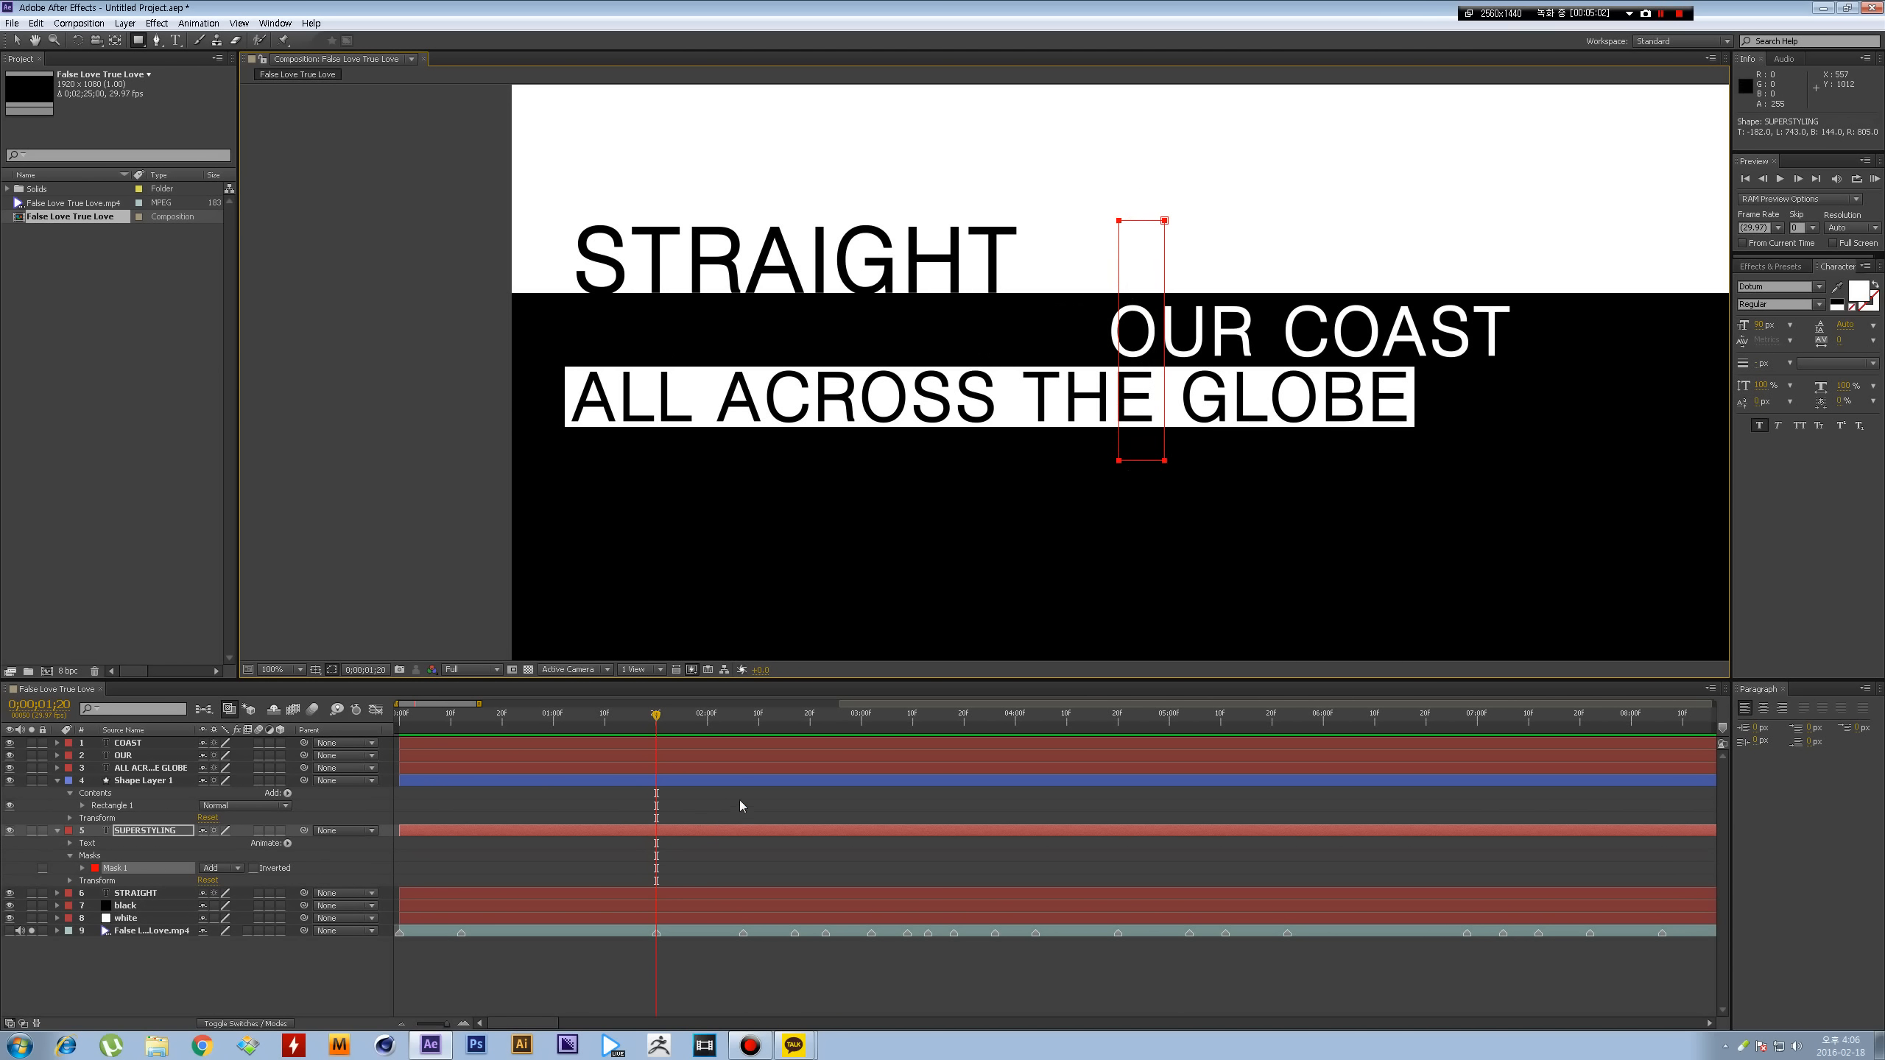
- Slant the SUPERSTYLING mask by shifting its upper edge about 100 px right, and keyframe its path at 0;00;01;00
{"action": "key", "text": "v"}
{"action": "left_click_drag", "start_coordinate": [1141, 227], "coordinate": [1215, 226]}
{"action": "left_click", "coordinate": [553, 719]}
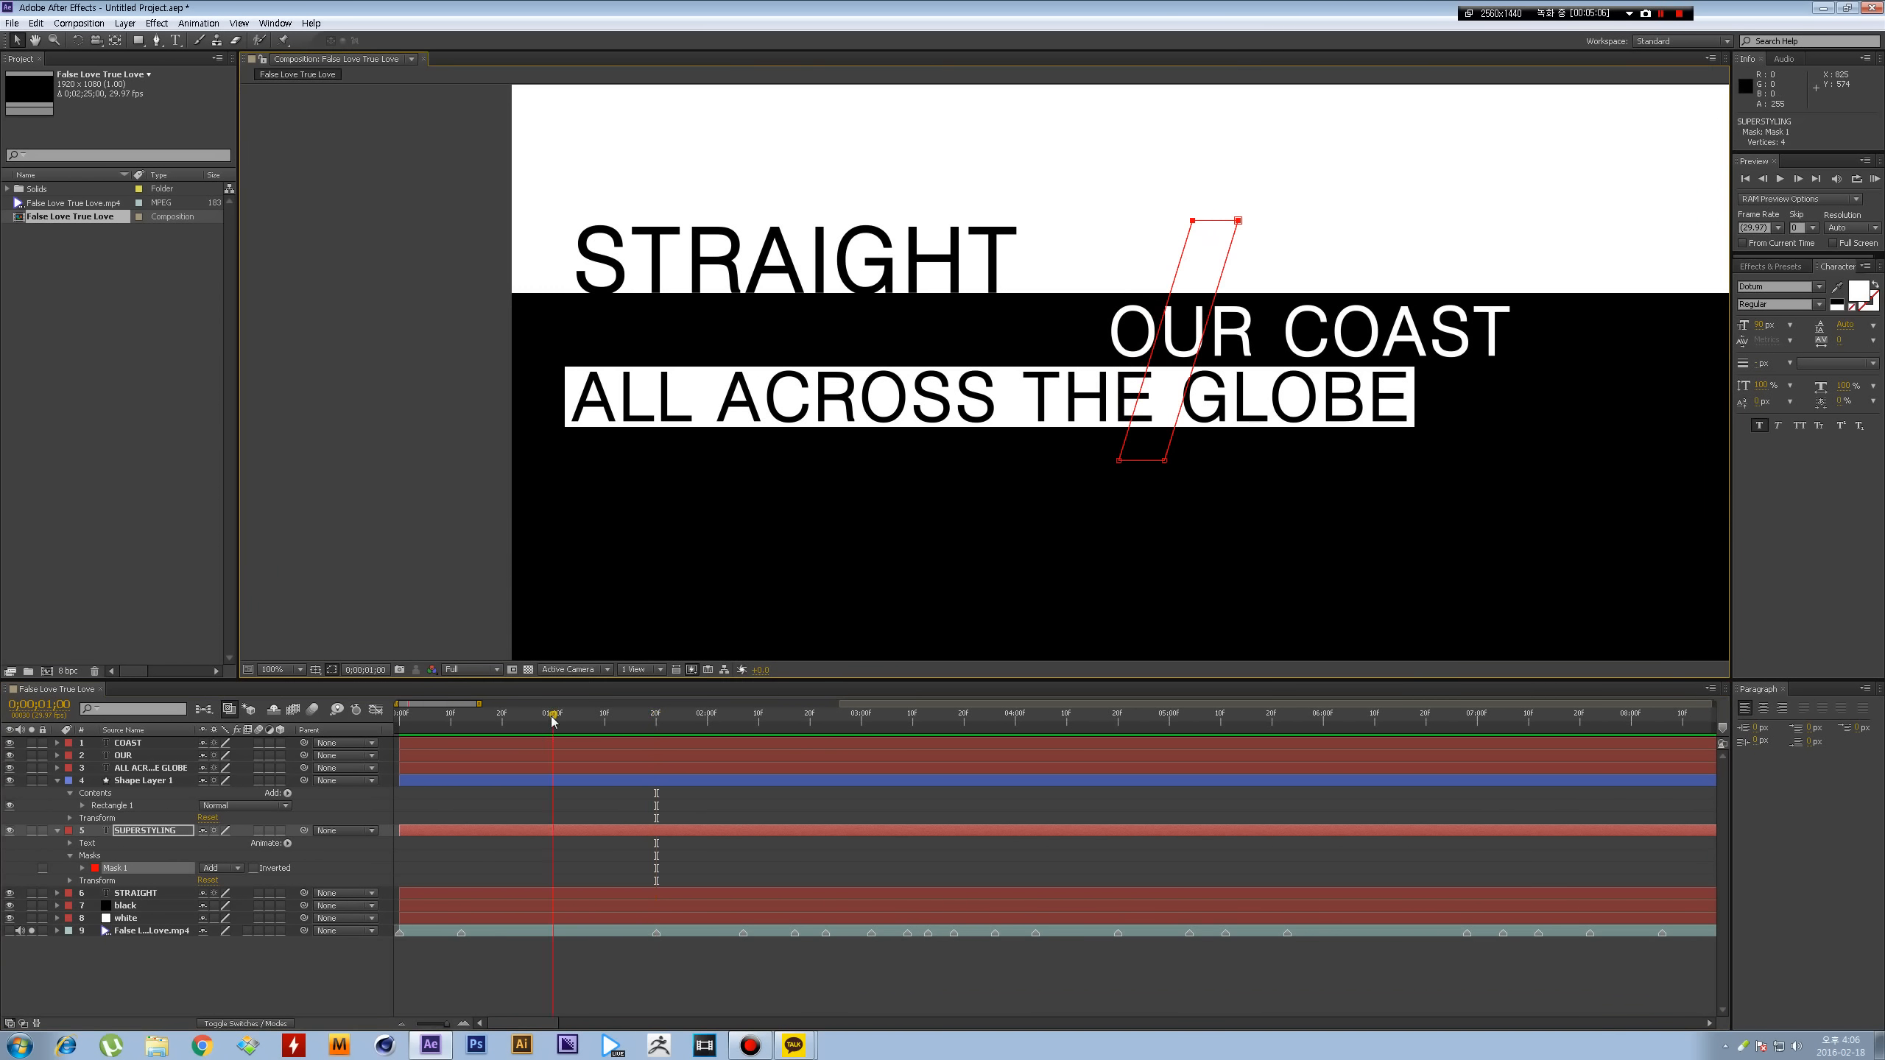
{"action": "key", "text": "m"}
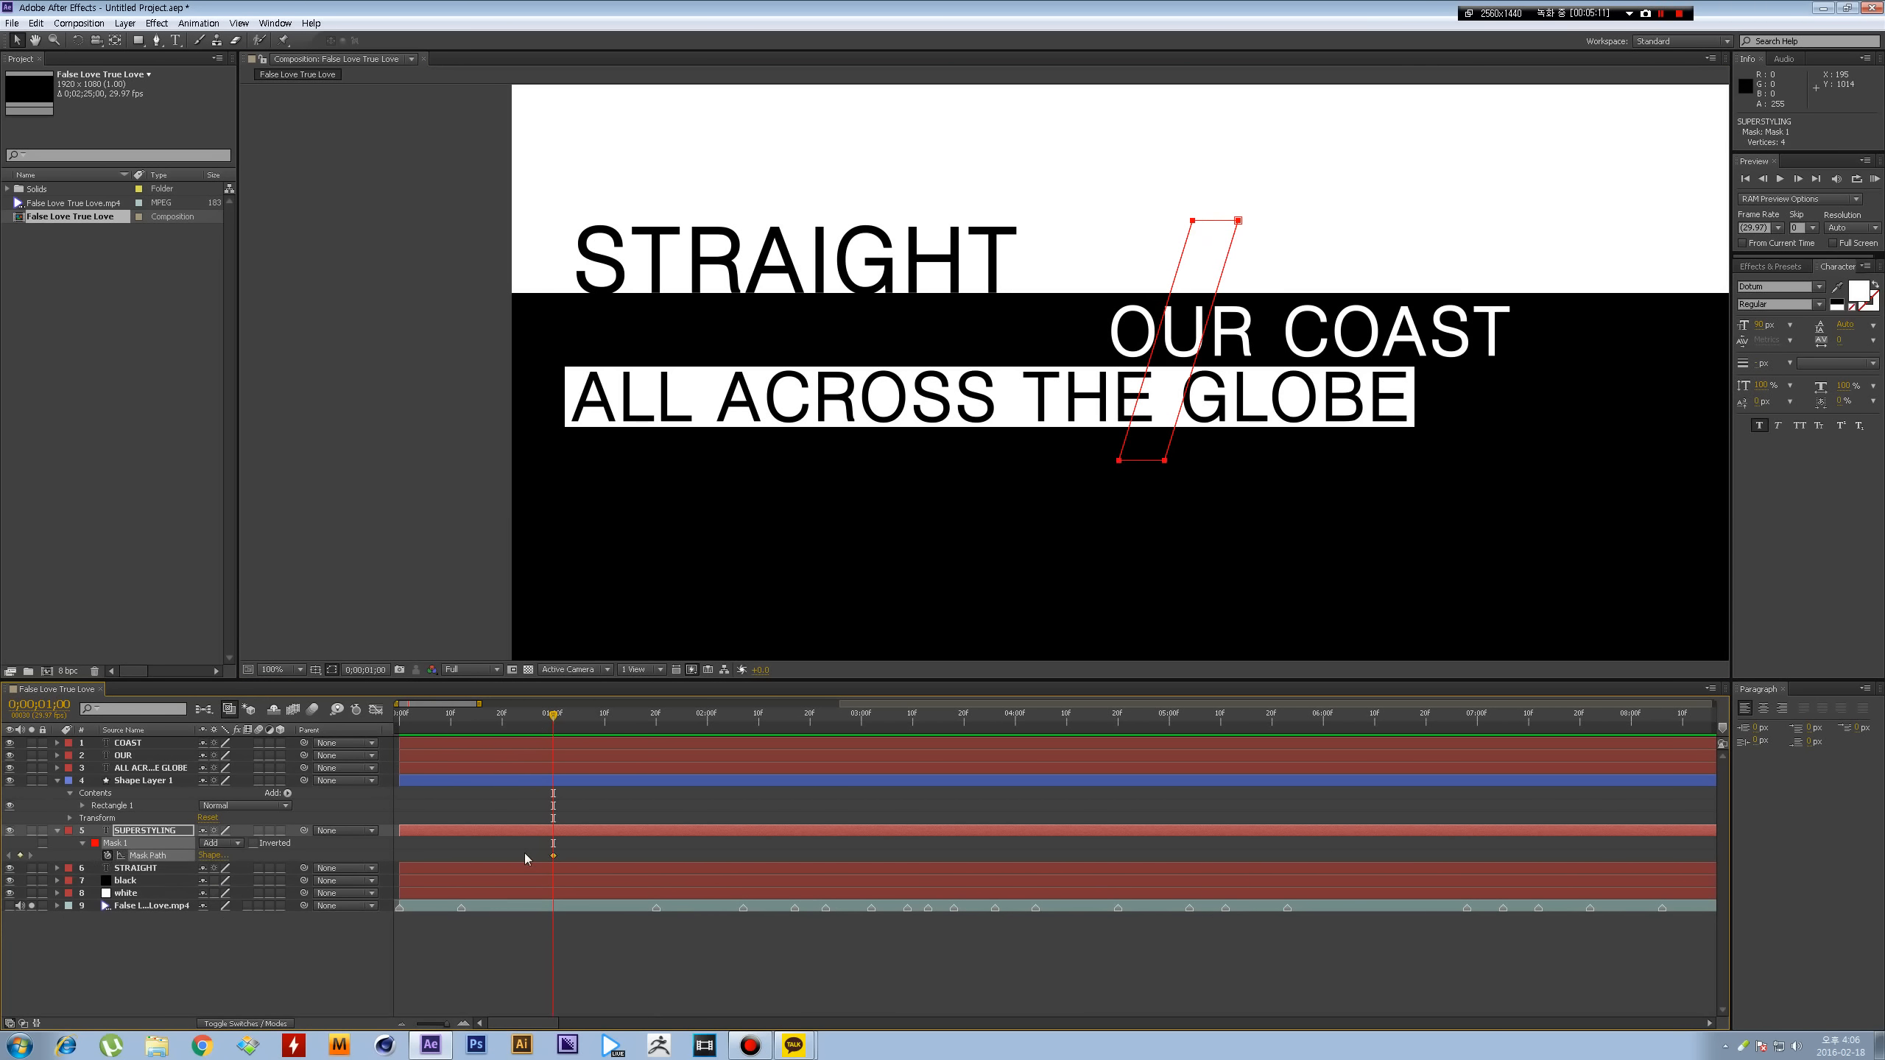
{"action": "key", "text": "shift+Page_Up"}
{"action": "key", "text": "shift+Page_Down"}
{"action": "key", "text": "shift+Page_Down"}
{"action": "key", "text": "shift+Page_Up"}
{"action": "key", "text": "shift+Page_Down"}
{"action": "key", "text": "shift+Page_Up"}
{"action": "key", "text": "shift+Page_Up"}
{"action": "key", "text": "shift+Page_Down"}
{"action": "key", "text": "shift+Page_Down"}
{"action": "key", "text": "shift+Page_Up"}
{"action": "key", "text": "shift+Page_Down"}
{"action": "key", "text": "shift+Page_Up"}
{"action": "key", "text": "shift+Page_Down"}
{"action": "key", "text": "shift+Page_Up"}
{"action": "key", "text": "shift+Page_Up"}
{"action": "key", "text": "shift+Page_Down"}
{"action": "key", "text": "shift+Page_Down"}
{"action": "key", "text": "shift+Page_Up"}
{"action": "key", "text": "shift+Page_Up"}
{"action": "key", "text": "shift+Page_Down"}
{"action": "key", "text": "shift+Page_Down"}
{"action": "key", "text": "shift+Page_Up"}
- At 0;00;00;20, stretch the mask's left edge about 830 px left so it covers the whole word SUPERSTYLING
{"action": "key", "text": "shift+Page_Up"}
{"action": "left_click", "coordinate": [614, 842]}
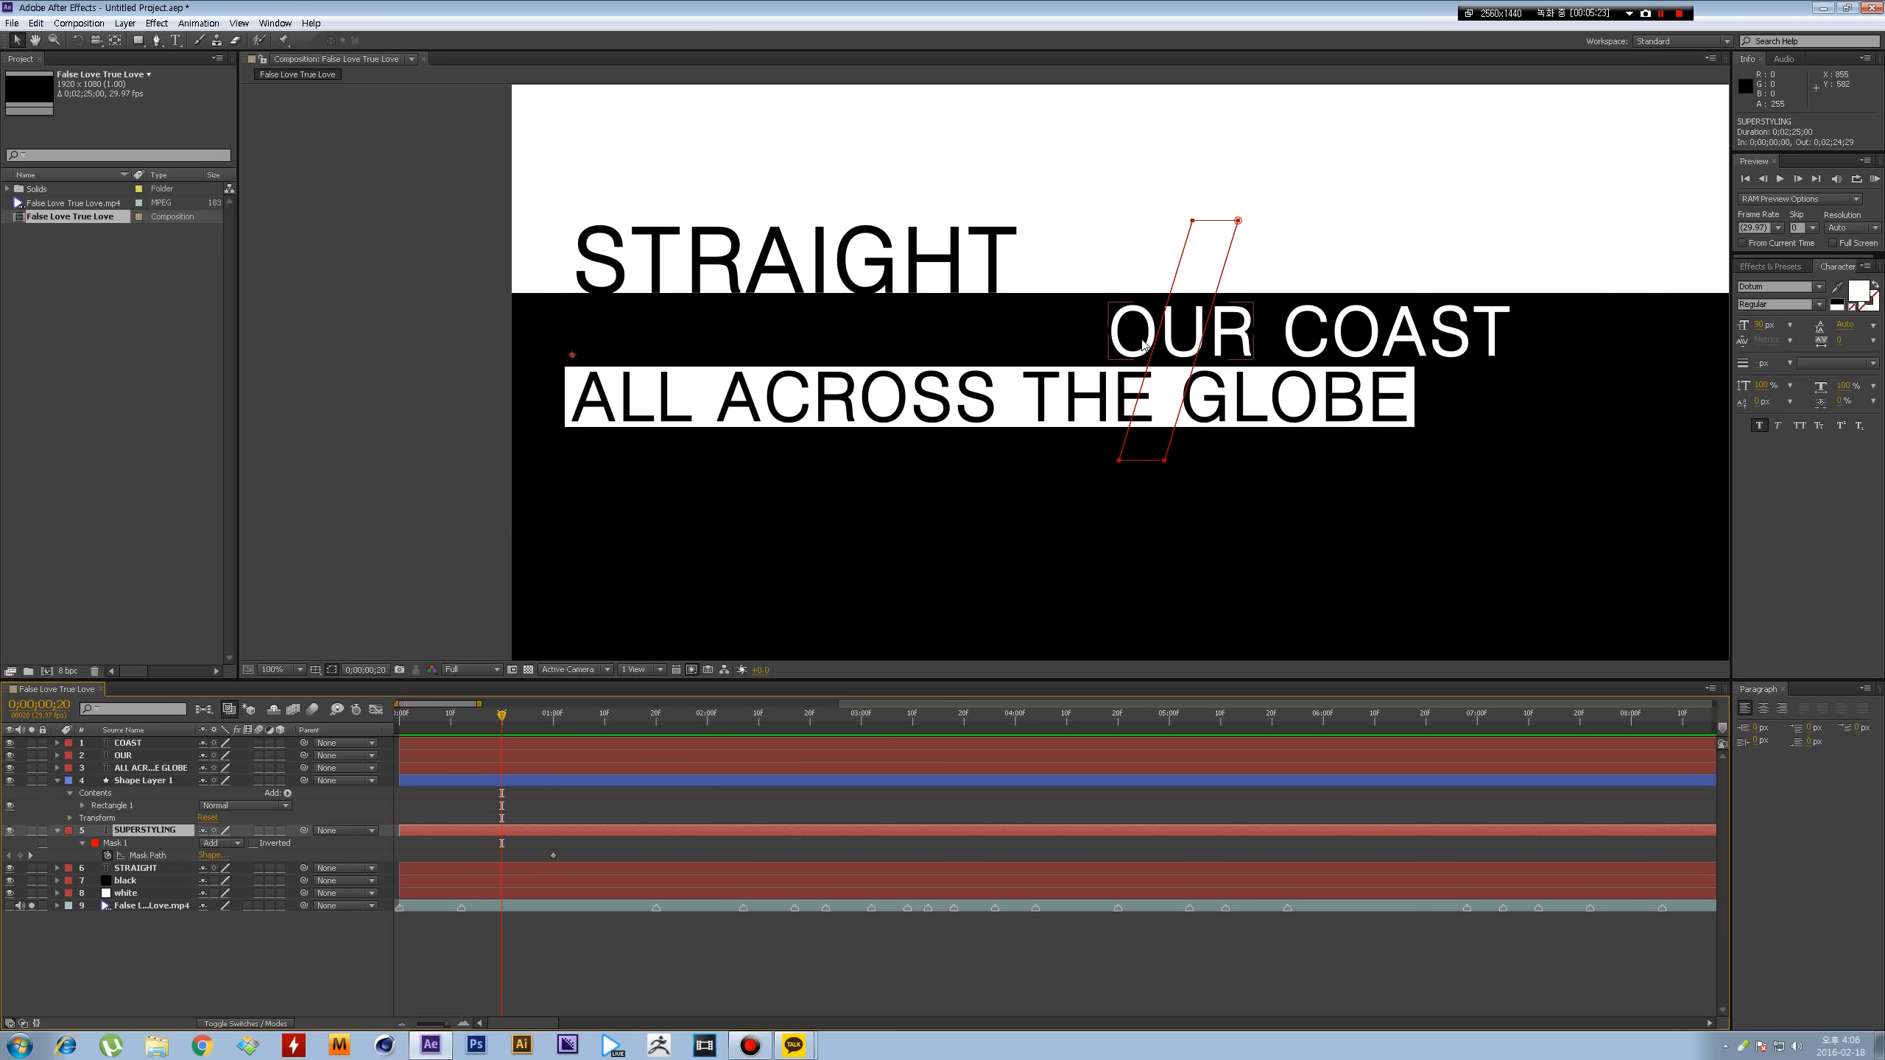
{"action": "left_click_drag", "start_coordinate": [1160, 334], "coordinate": [545, 334]}
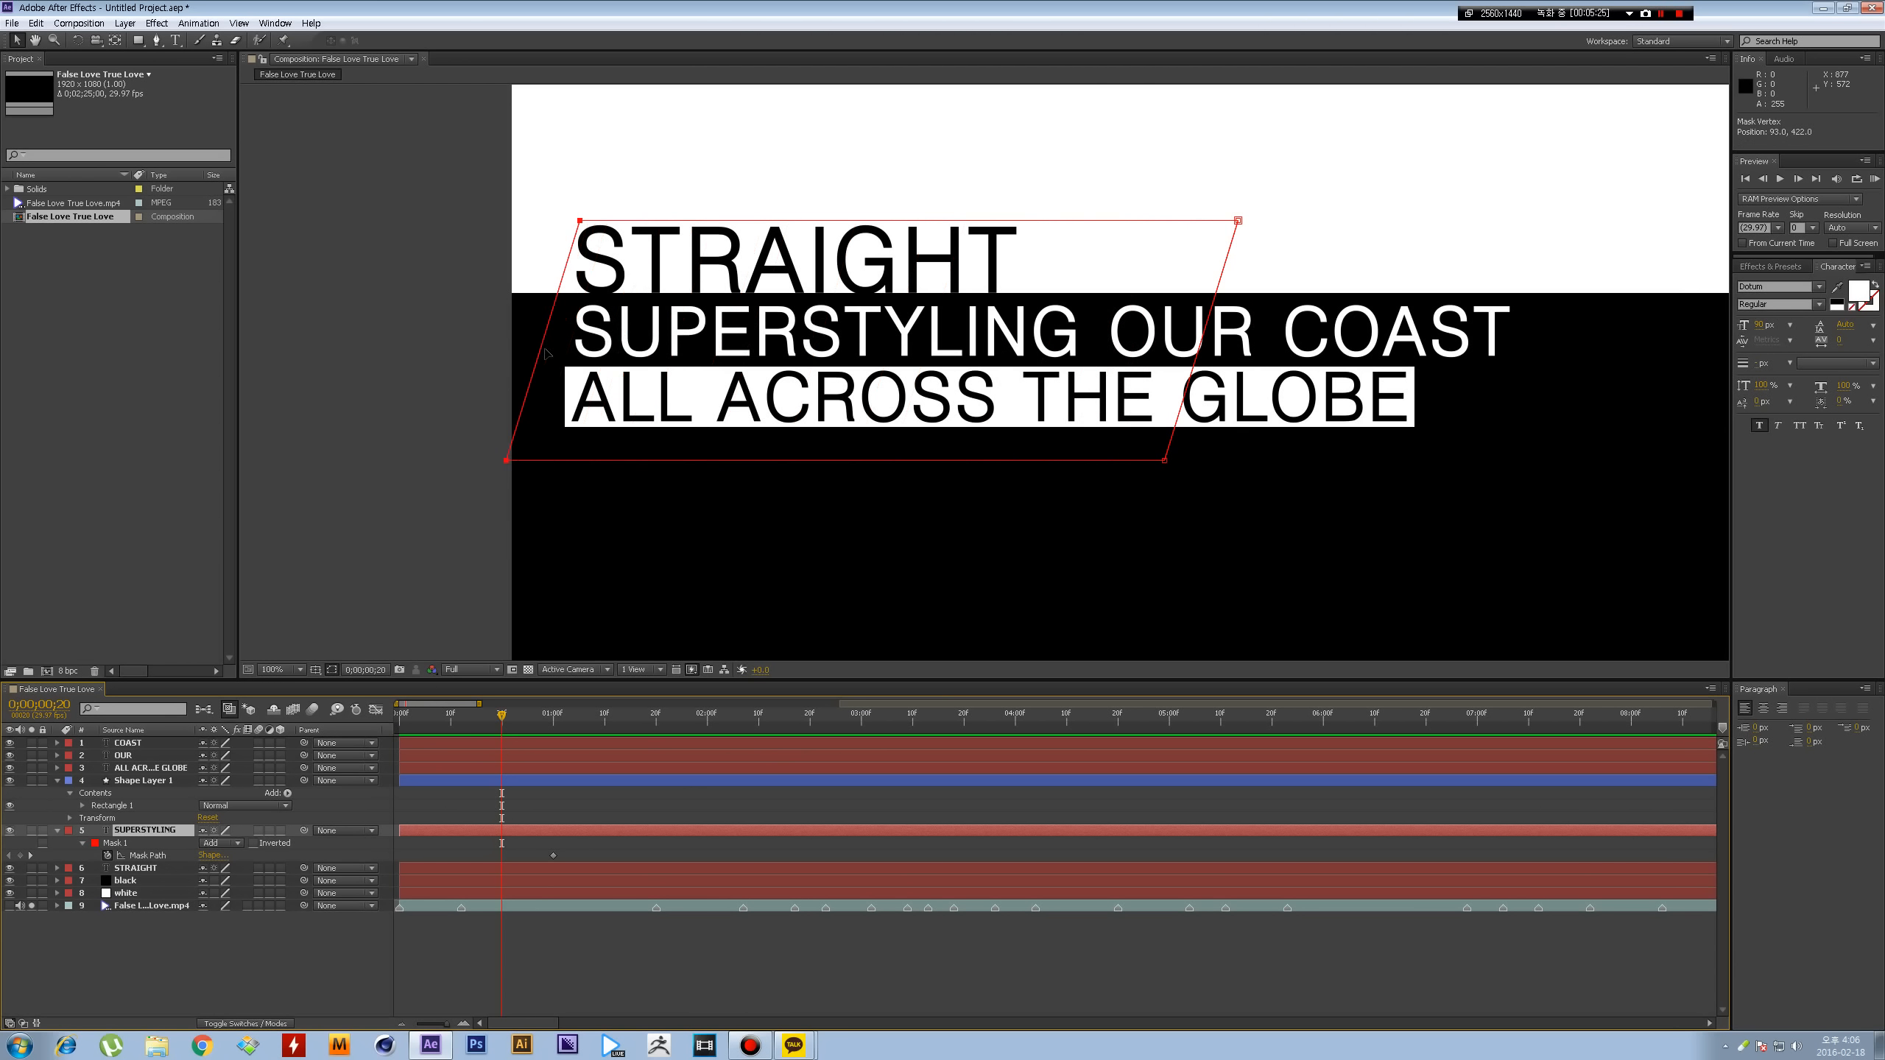
- Preview the SUPERSTYLING mask animation and change the mask mode to Subtract
{"action": "scroll", "coordinate": [532, 848], "scroll_direction": "up", "scroll_amount": 1}
{"action": "scroll", "coordinate": [525, 824], "scroll_direction": "left", "scroll_amount": 2}
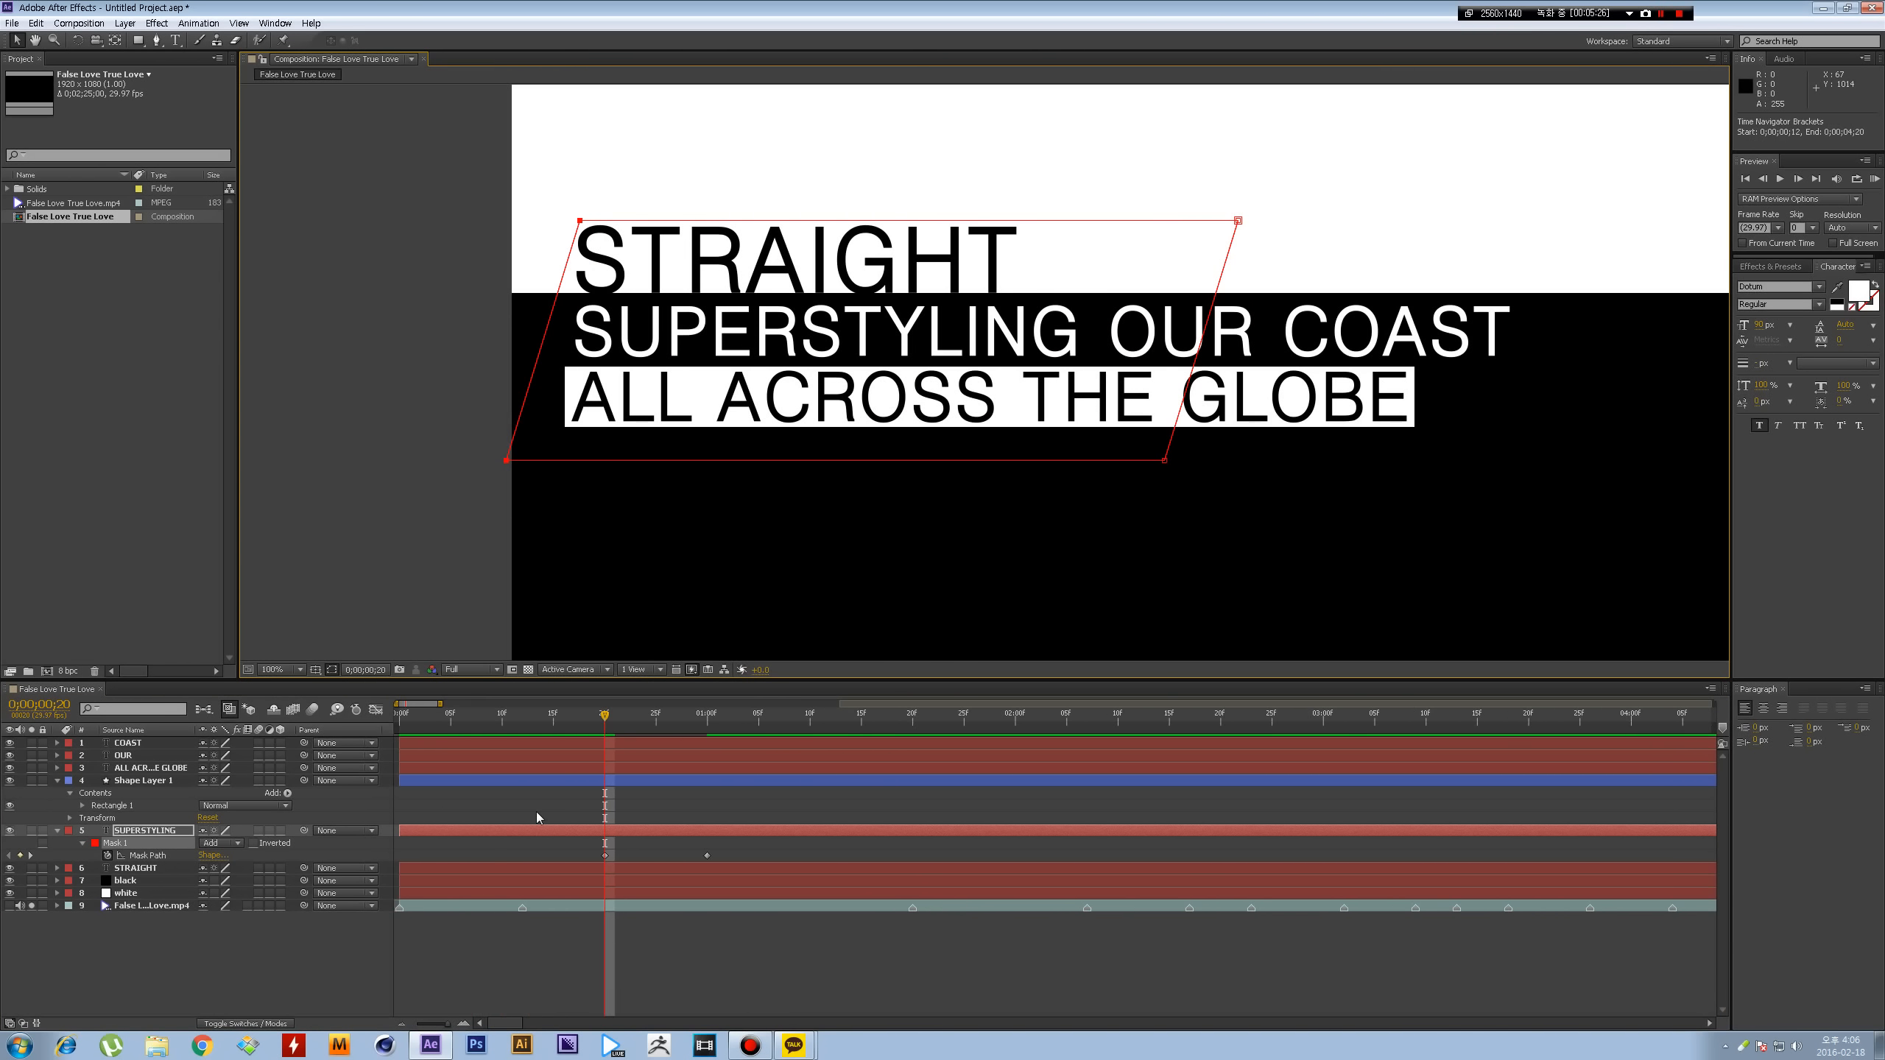
{"action": "left_click", "coordinate": [563, 805]}
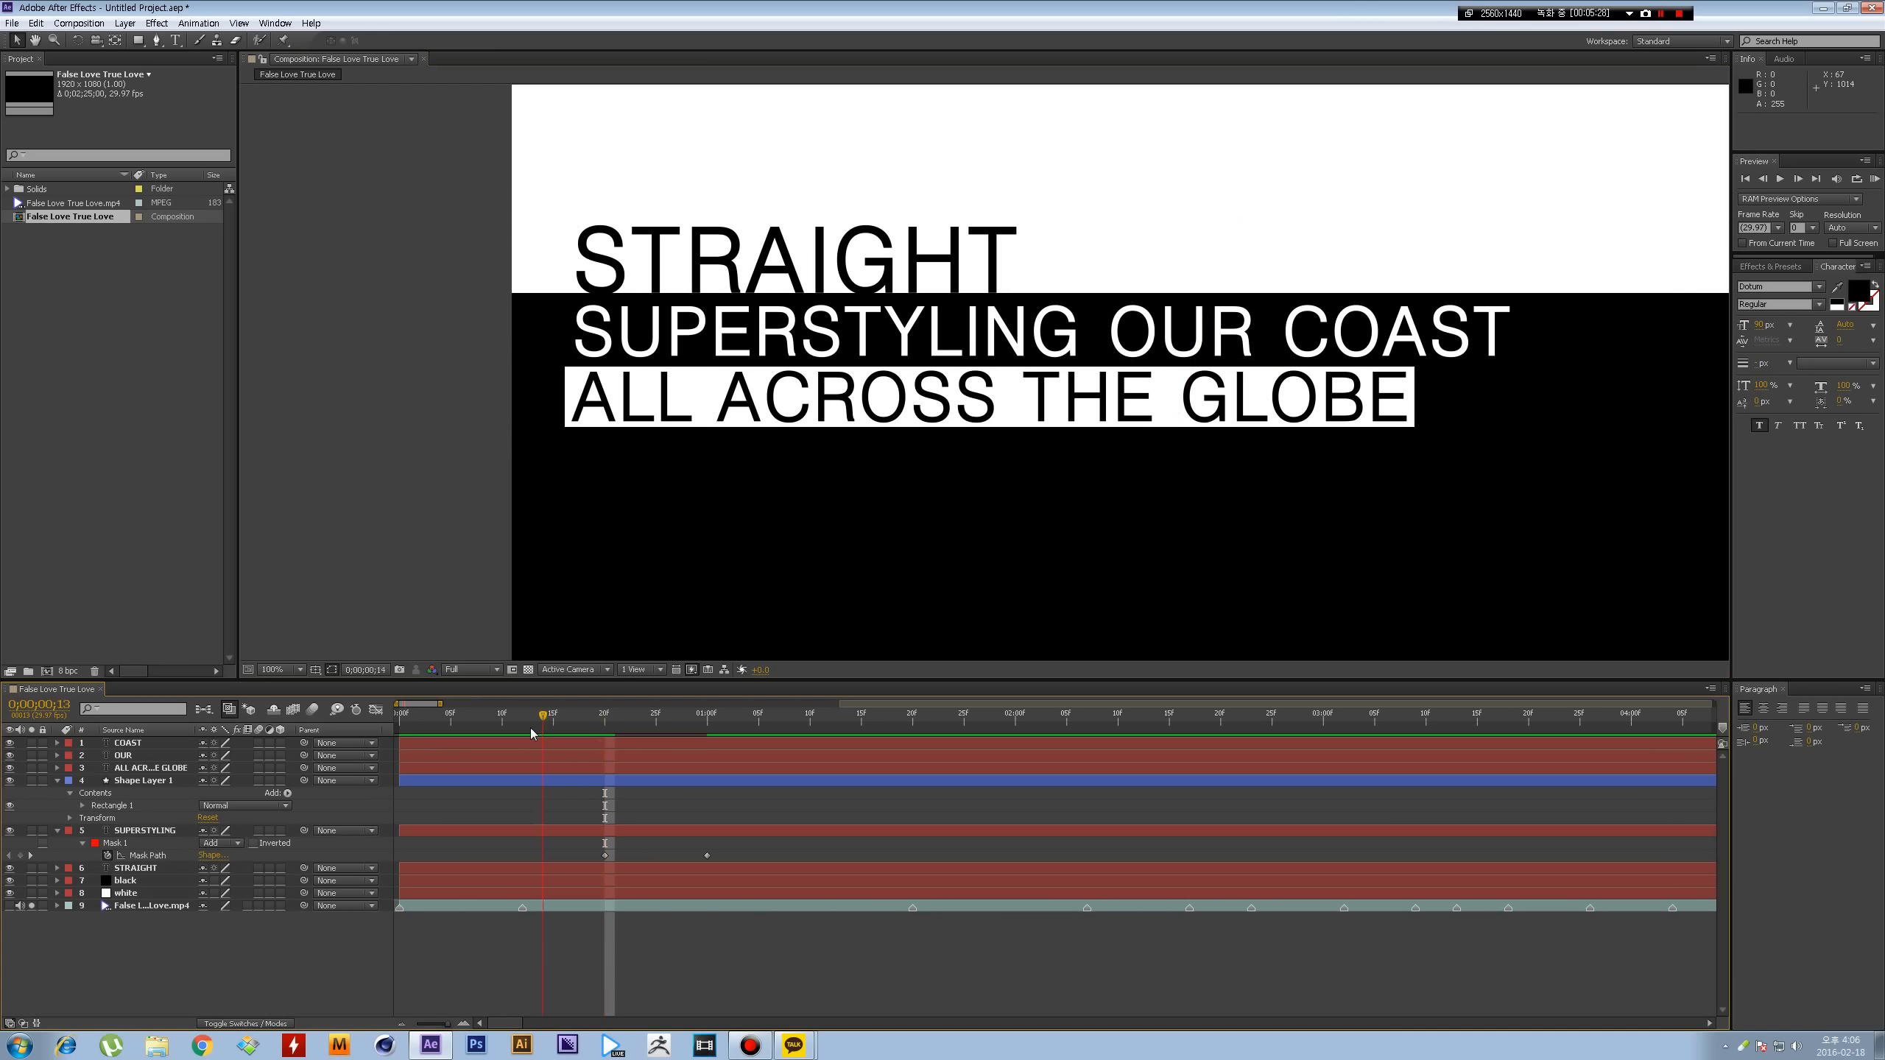
{"action": "left_click_drag", "start_coordinate": [556, 715], "coordinate": [665, 715]}
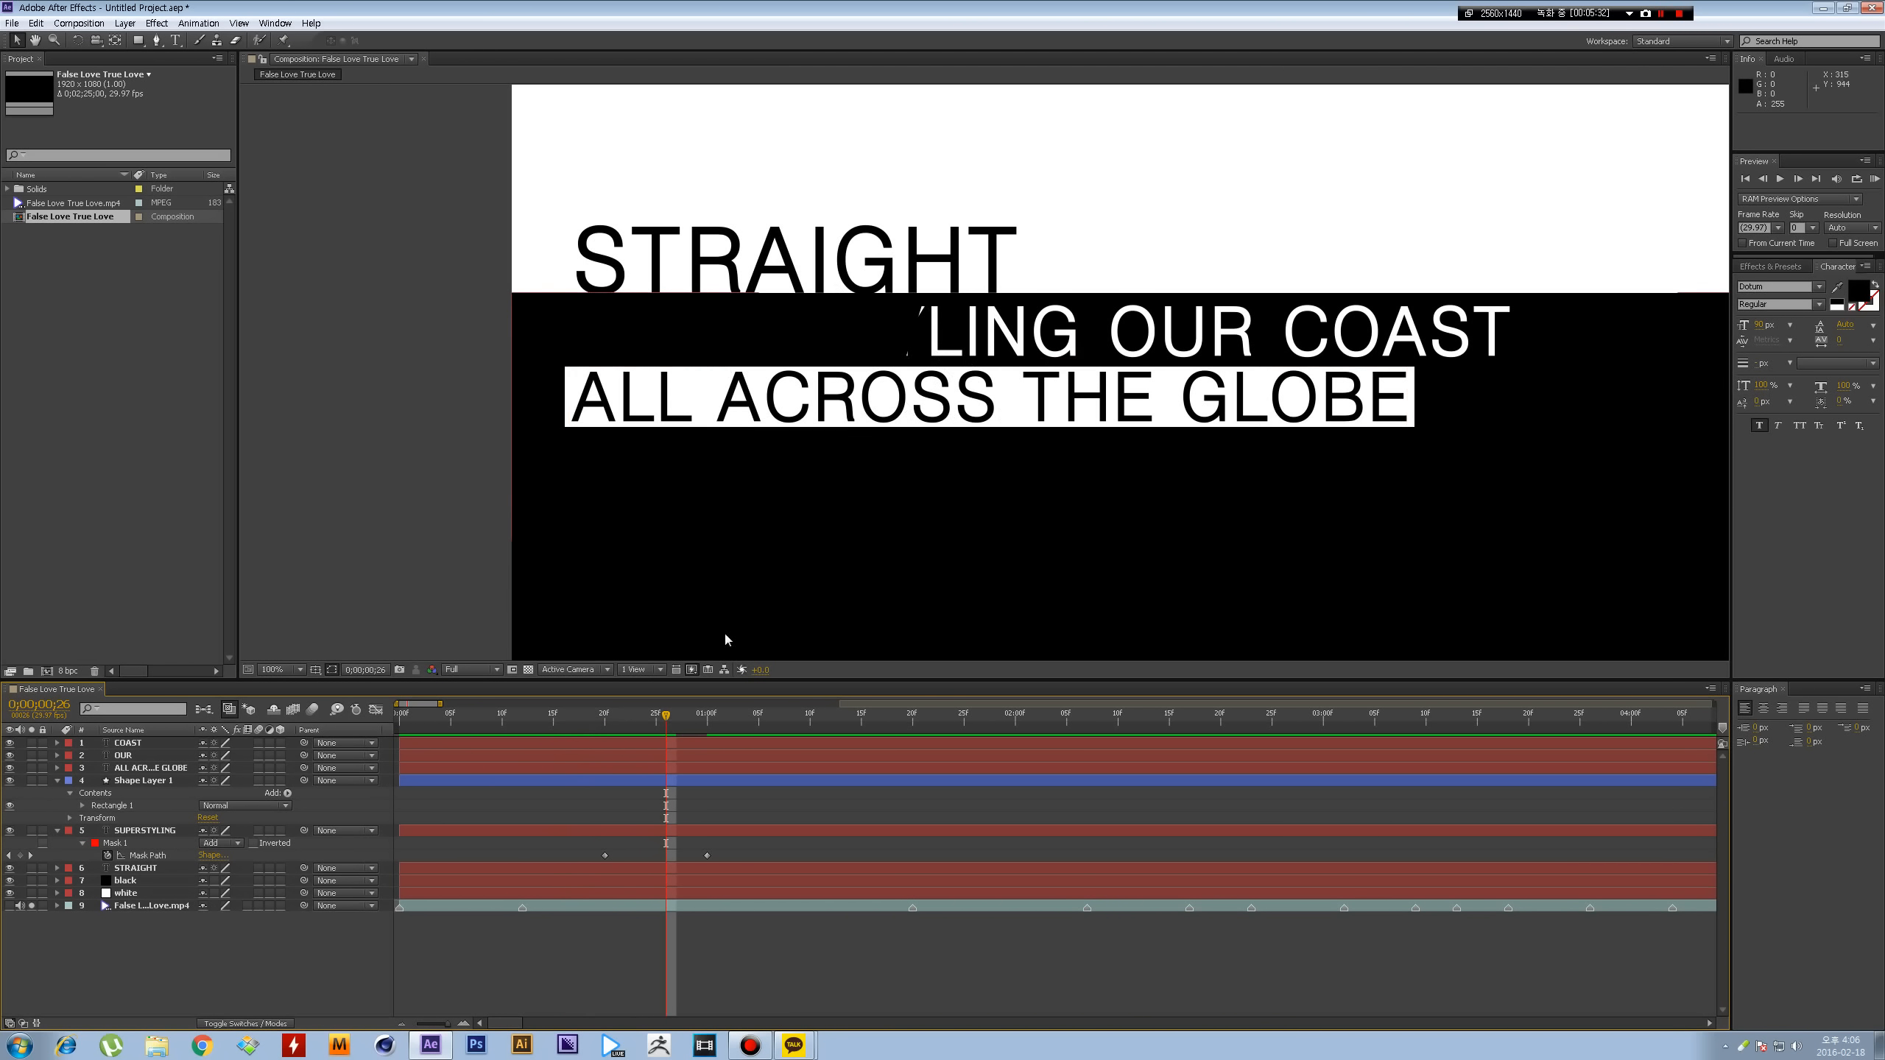
{"action": "mouse_move", "coordinate": [667, 715]}
{"action": "left_mouse_down"}
{"action": "mouse_move", "coordinate": [614, 715]}
{"action": "mouse_move", "coordinate": [656, 715]}
{"action": "left_mouse_up"}
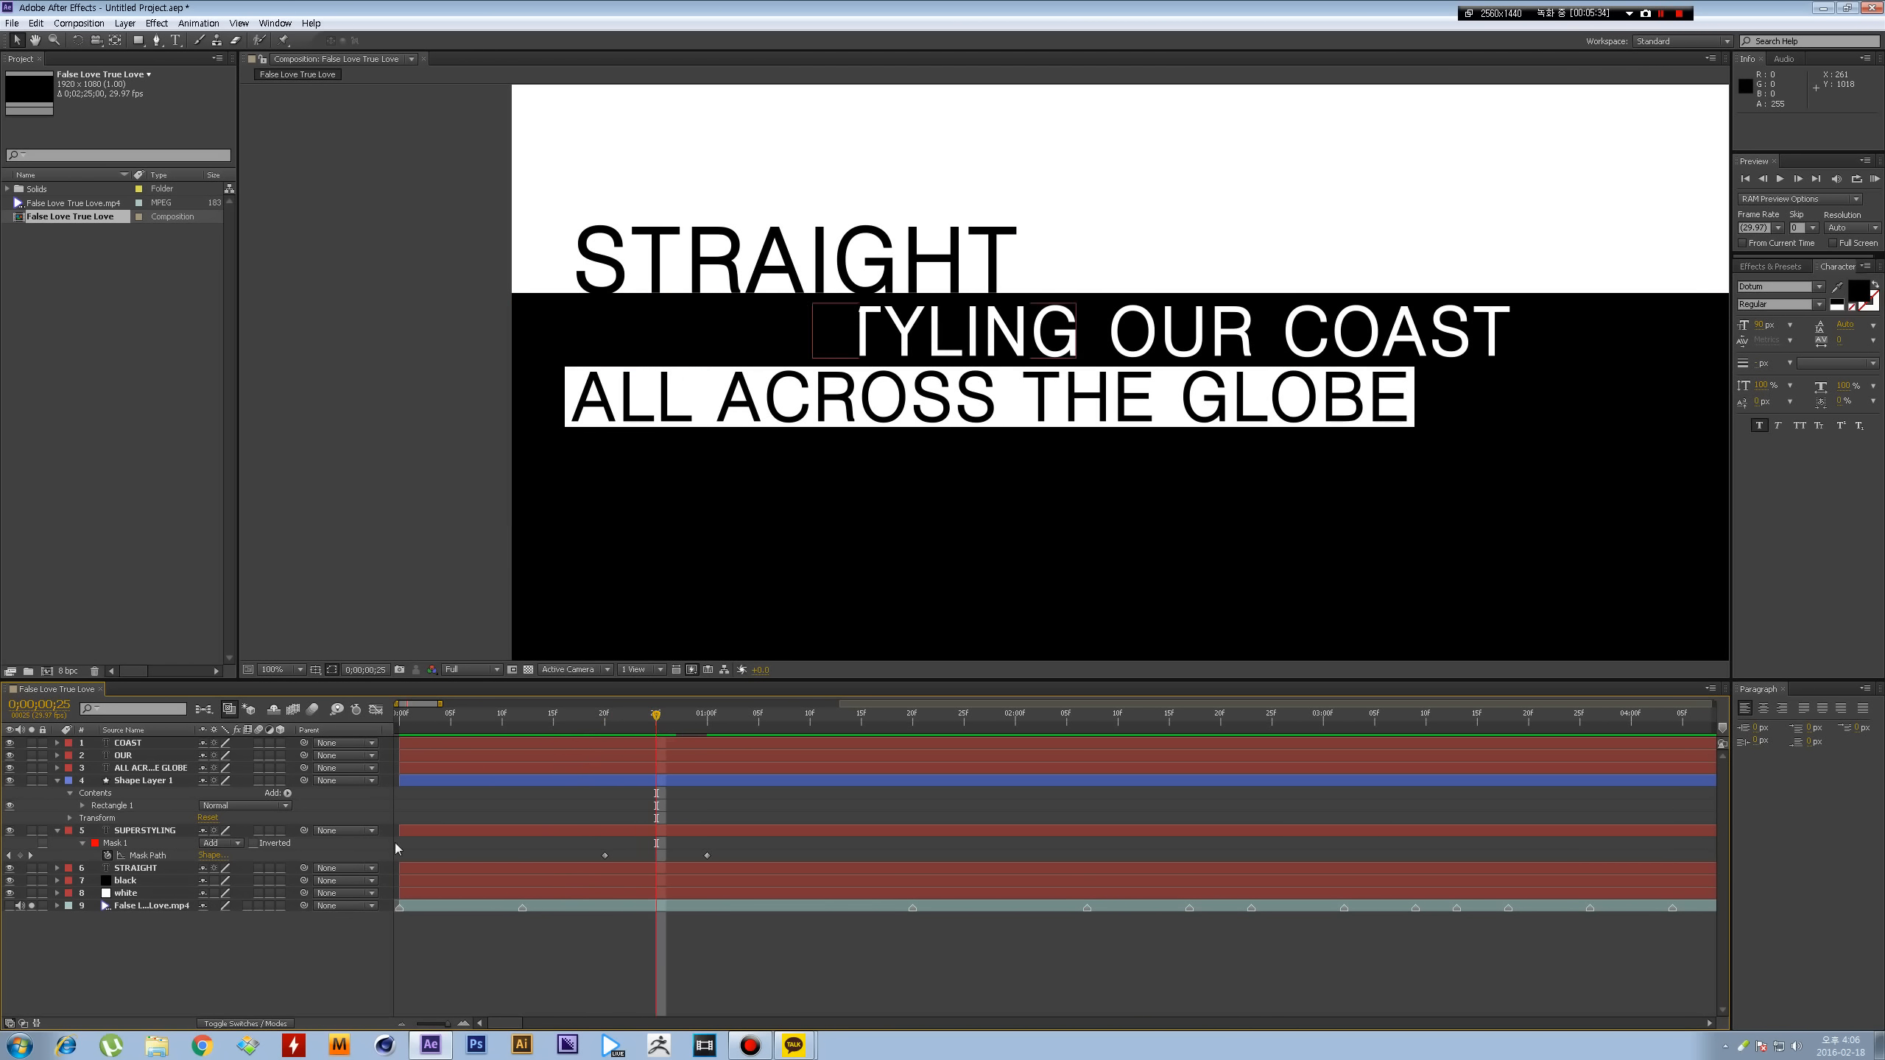
{"action": "left_click", "coordinate": [94, 842]}
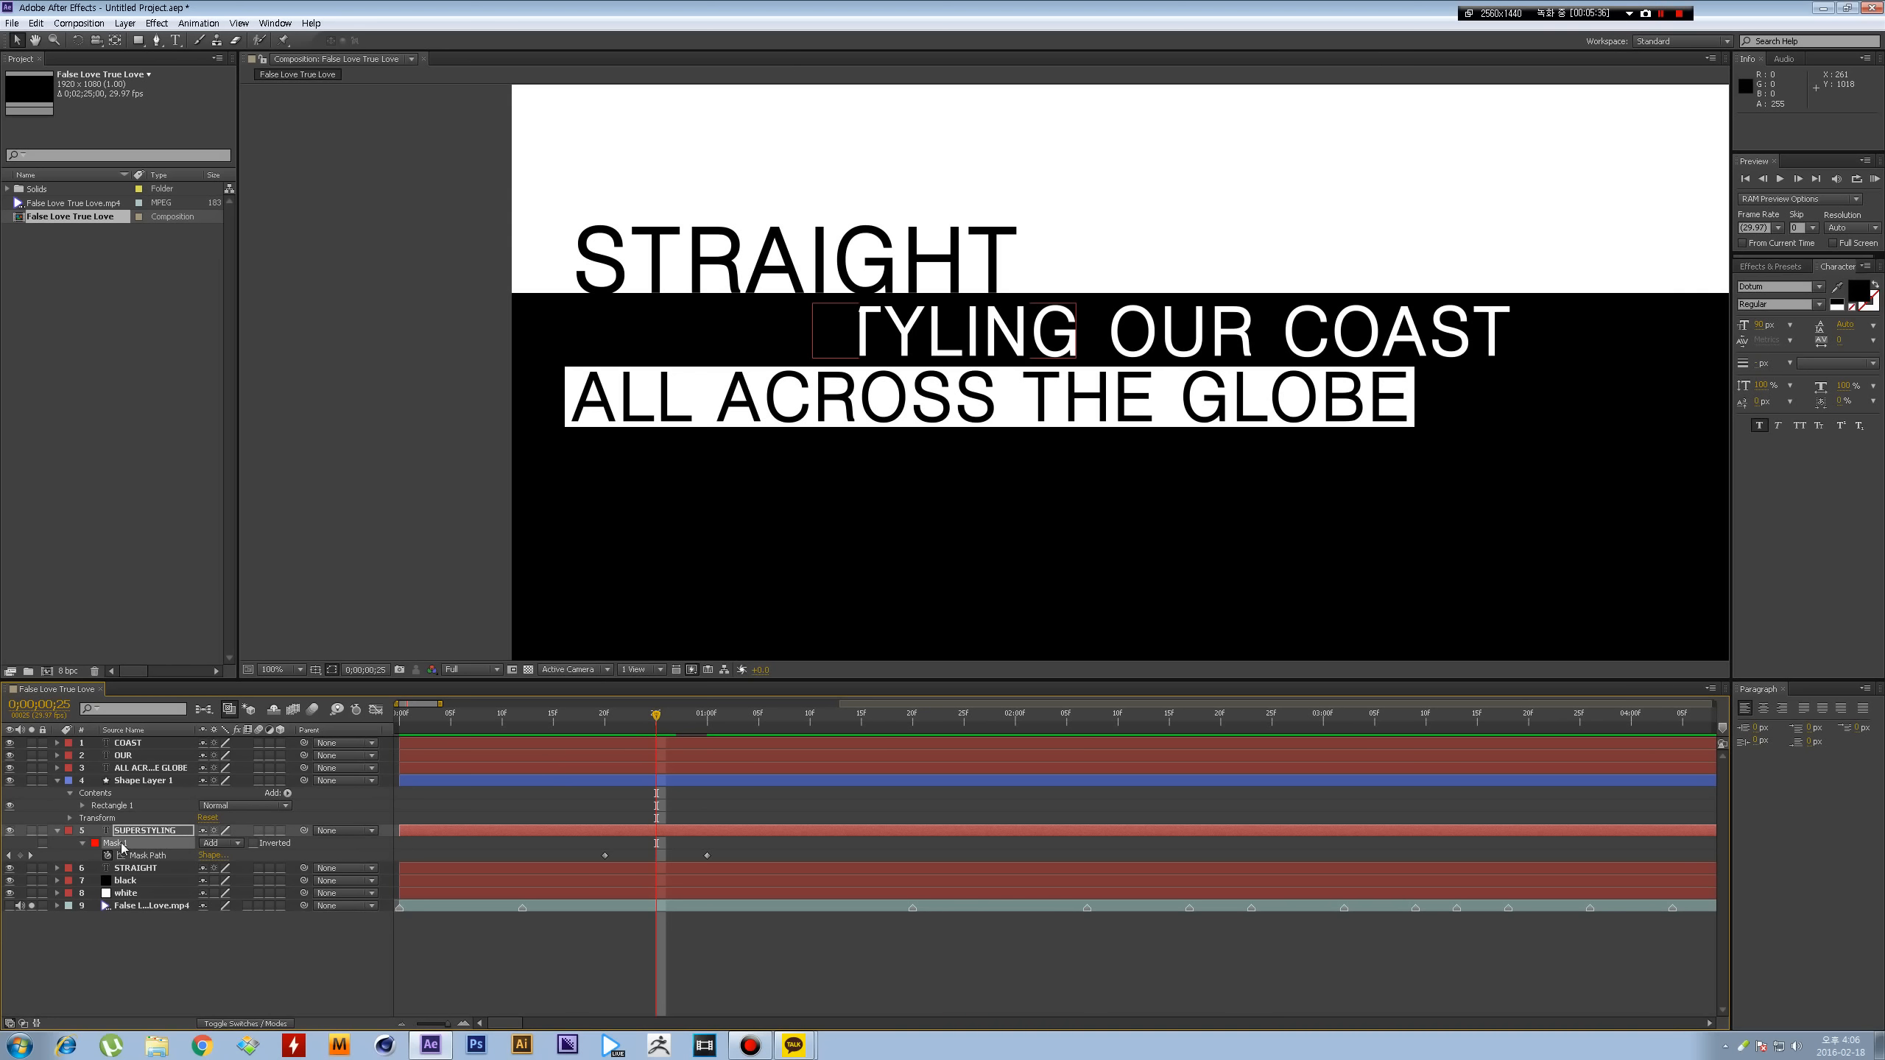
{"action": "left_click", "coordinate": [214, 846]}
{"action": "left_click", "coordinate": [240, 892]}
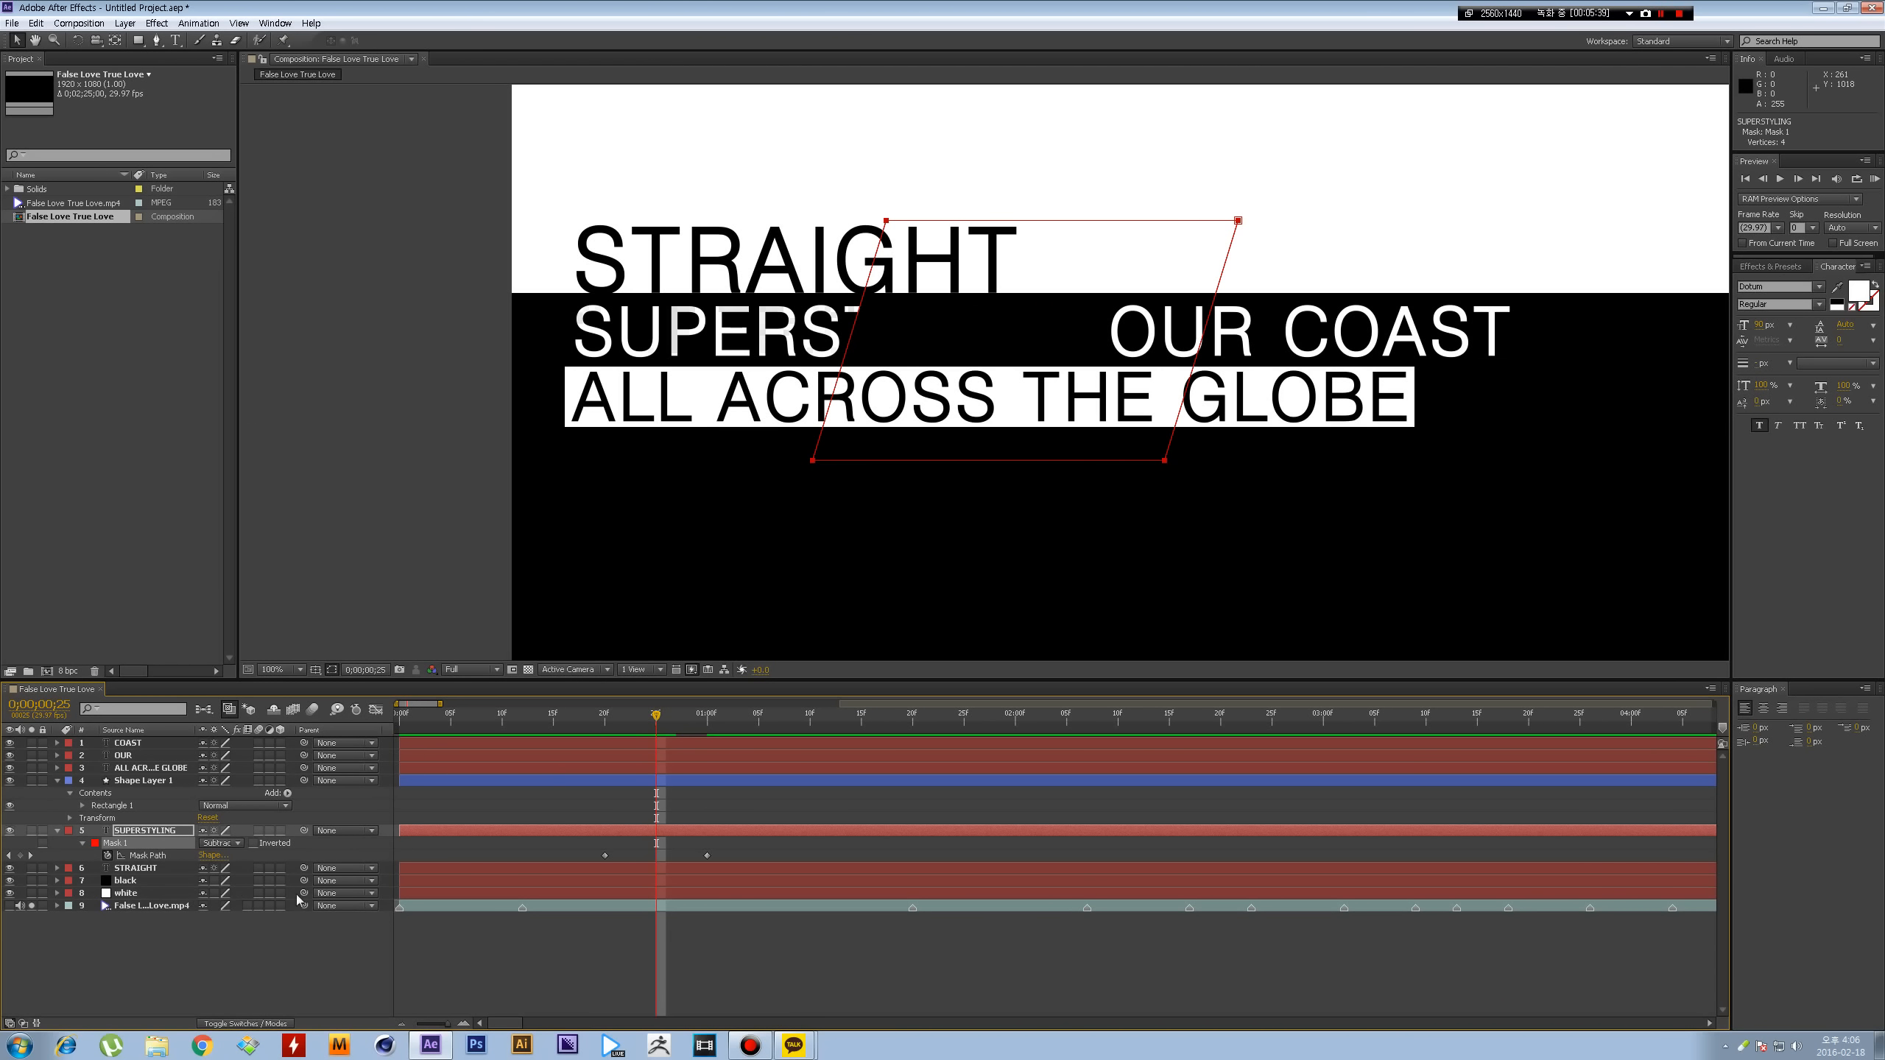
{"action": "mouse_move", "coordinate": [656, 716]}
{"action": "left_mouse_down"}
{"action": "mouse_move", "coordinate": [622, 719]}
{"action": "mouse_move", "coordinate": [656, 717]}
{"action": "left_mouse_up"}
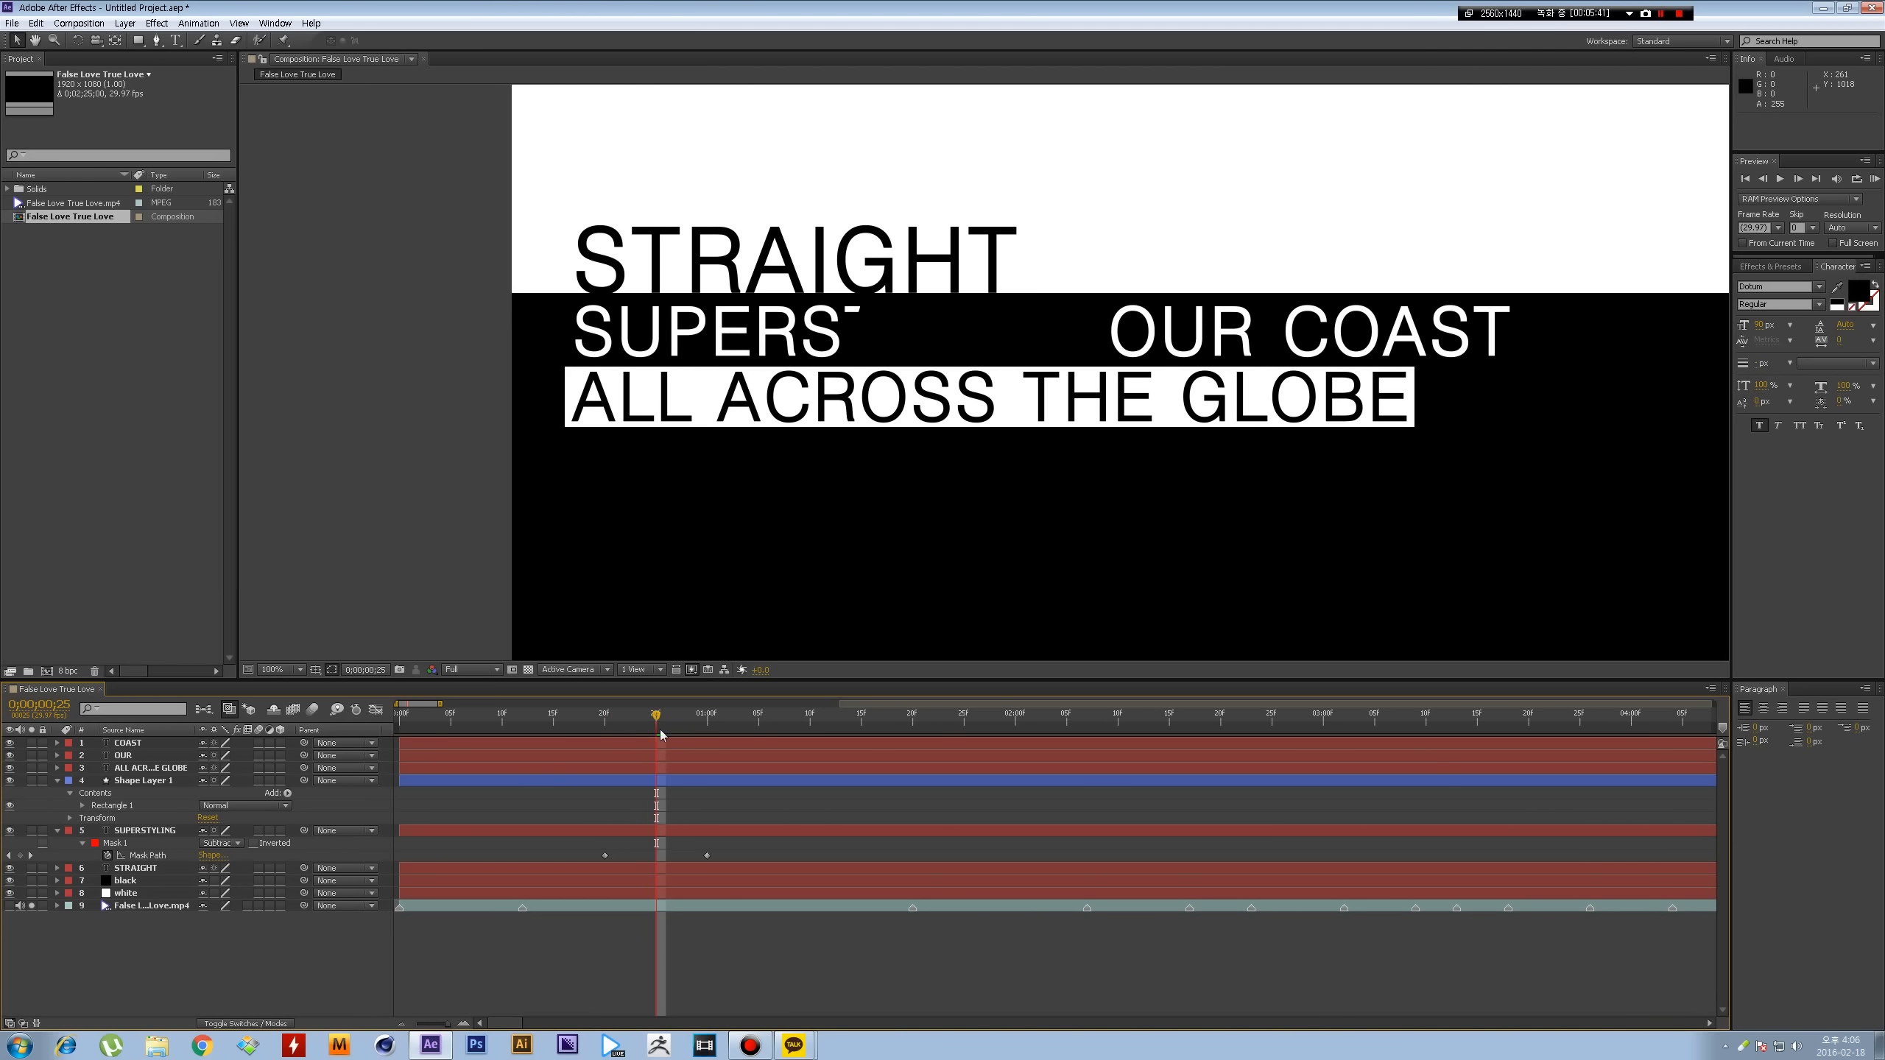
- Set the SUPERSTYLING mask's feather to 20 pixels
{"action": "left_click", "coordinate": [683, 827]}
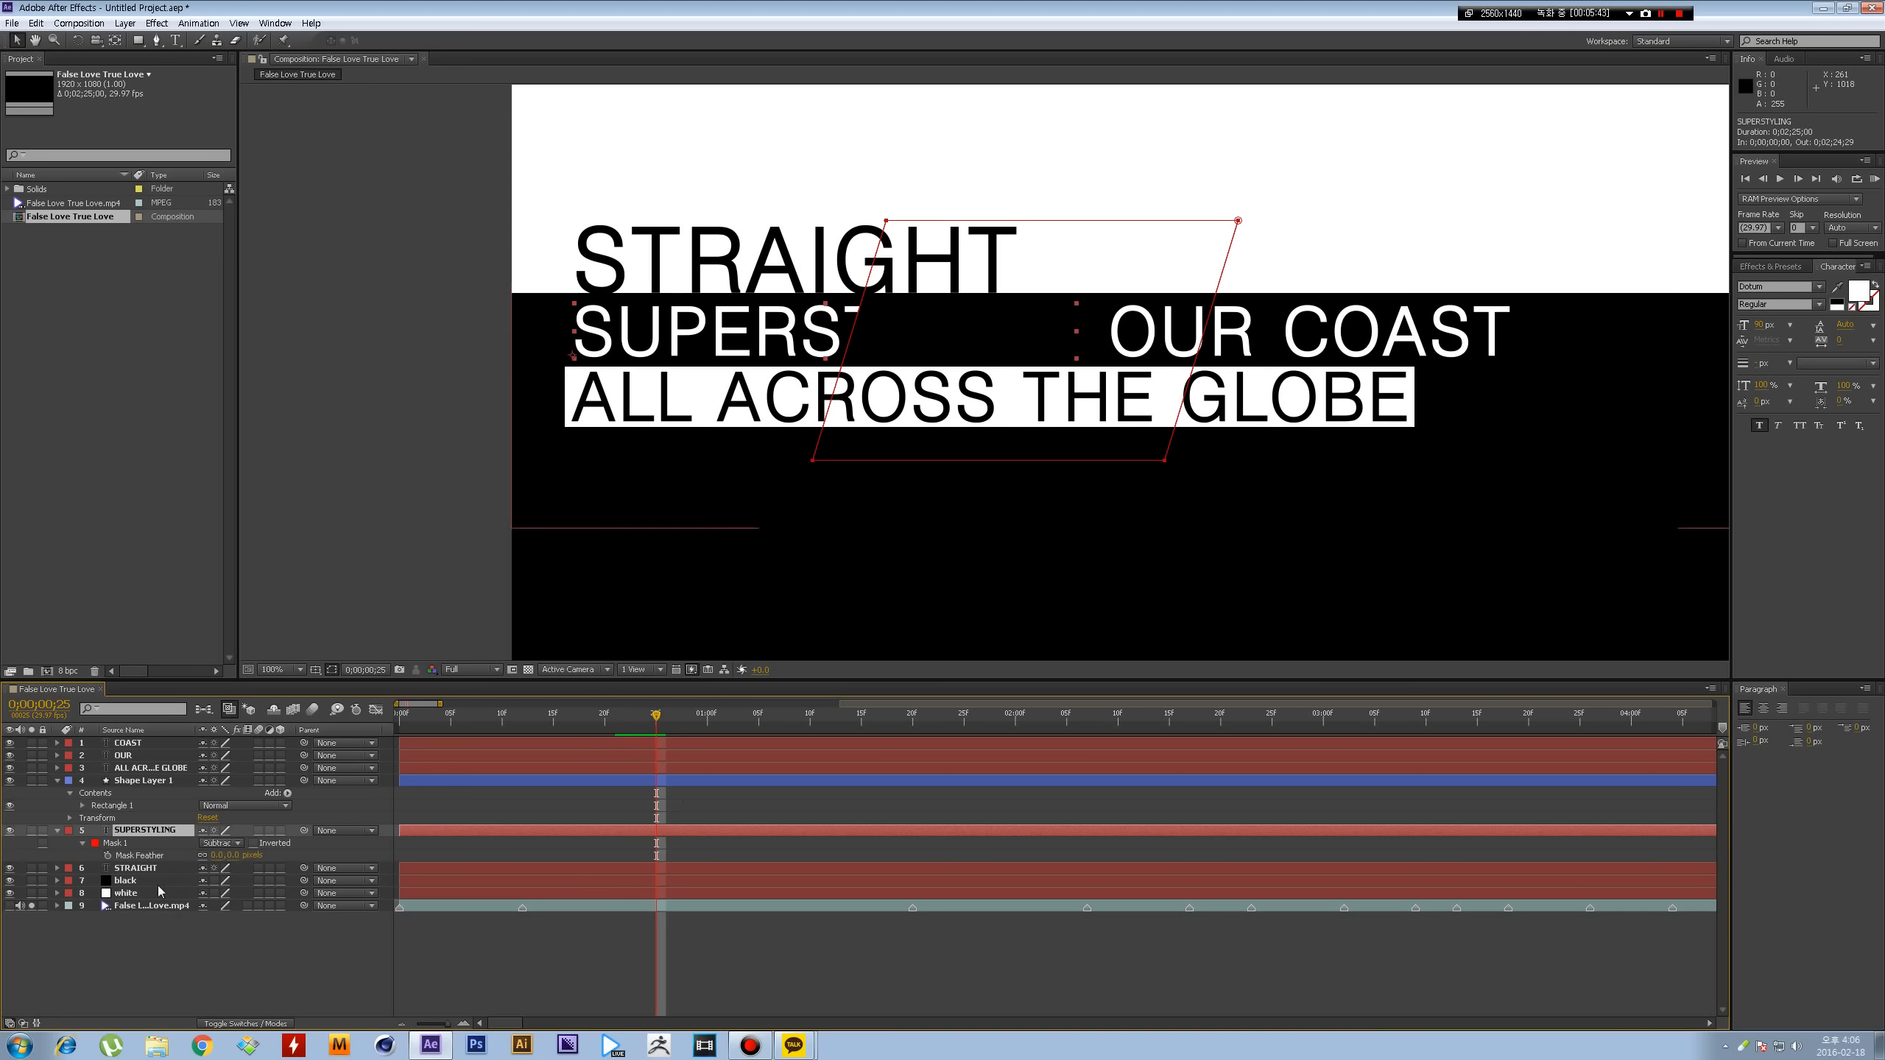
{"action": "left_click", "coordinate": [213, 855]}
{"action": "type", "text": "20"}
{"action": "key", "text": "Return"}
{"action": "left_click", "coordinate": [546, 957]}
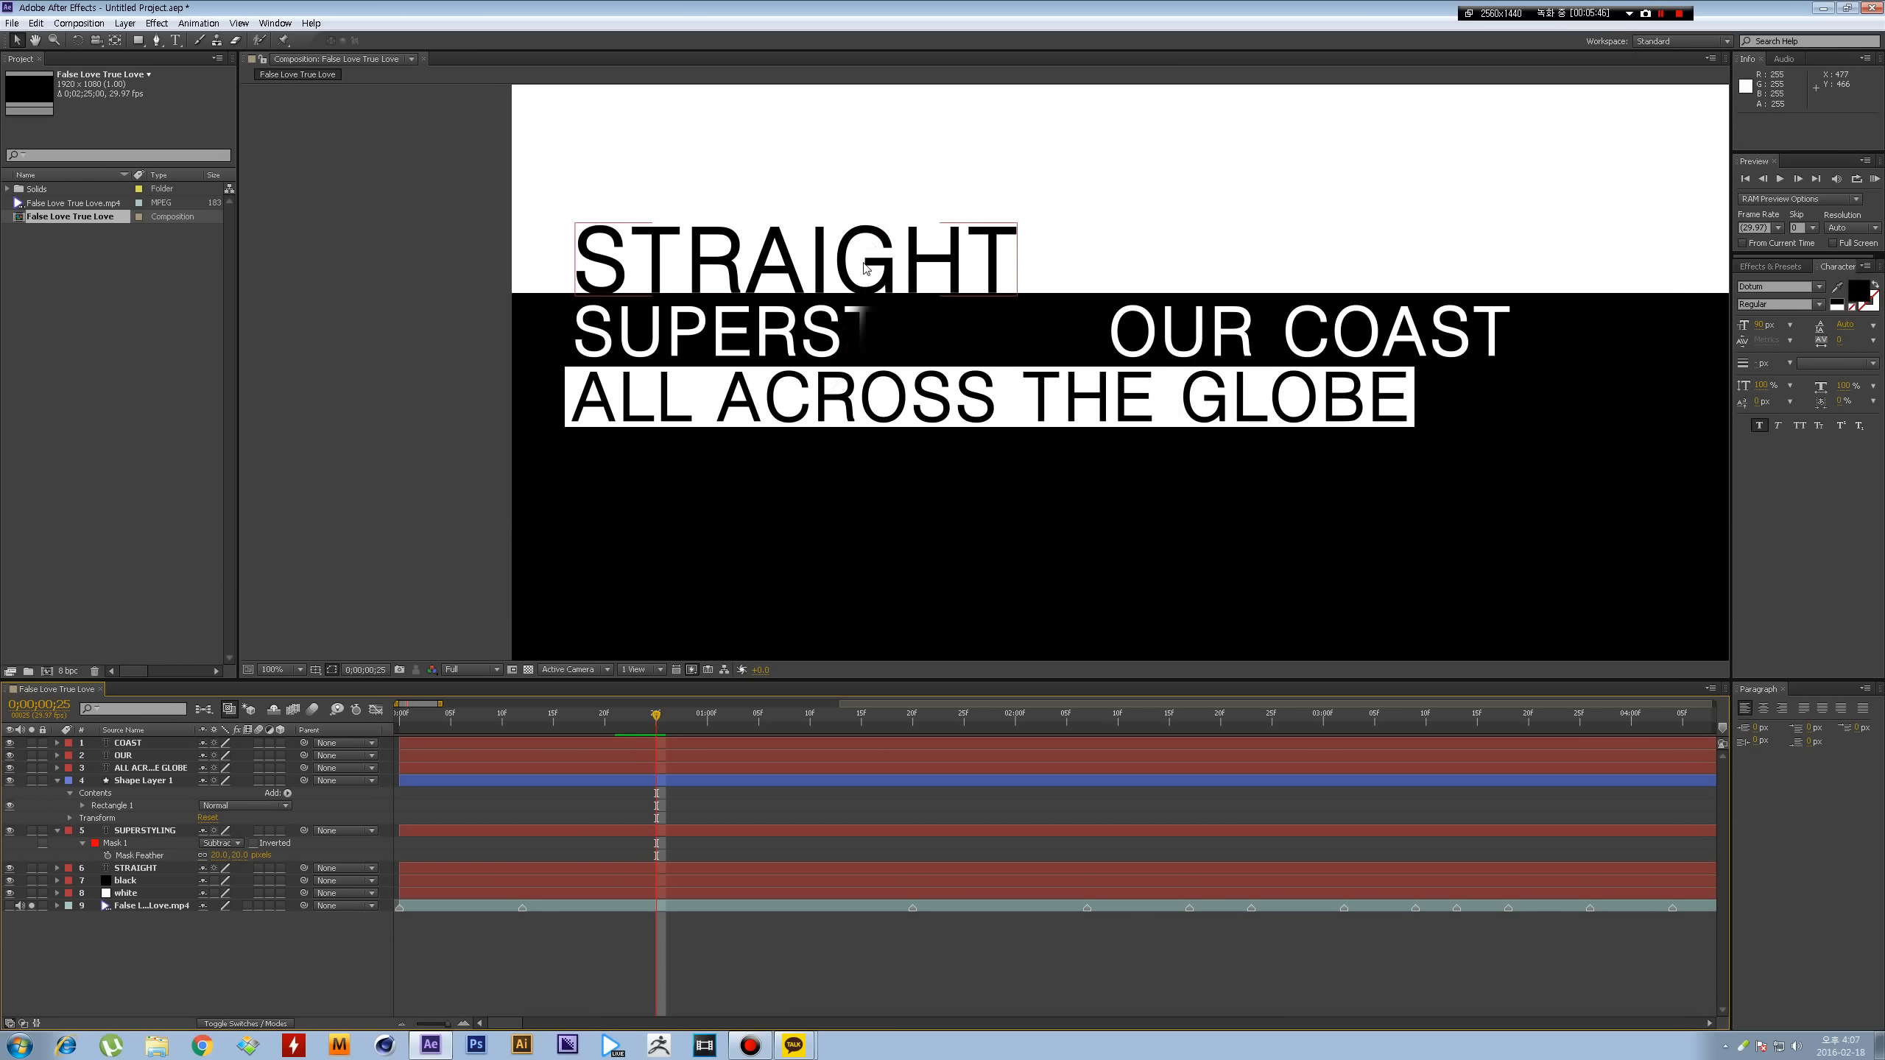
- Examine the feathered SUPERSTYLING wipe frame by frame and compare it with the reference footage up to 0;00;02;14
{"action": "key", "text": "Page_Up"}
{"action": "key", "text": "Page_Up"}
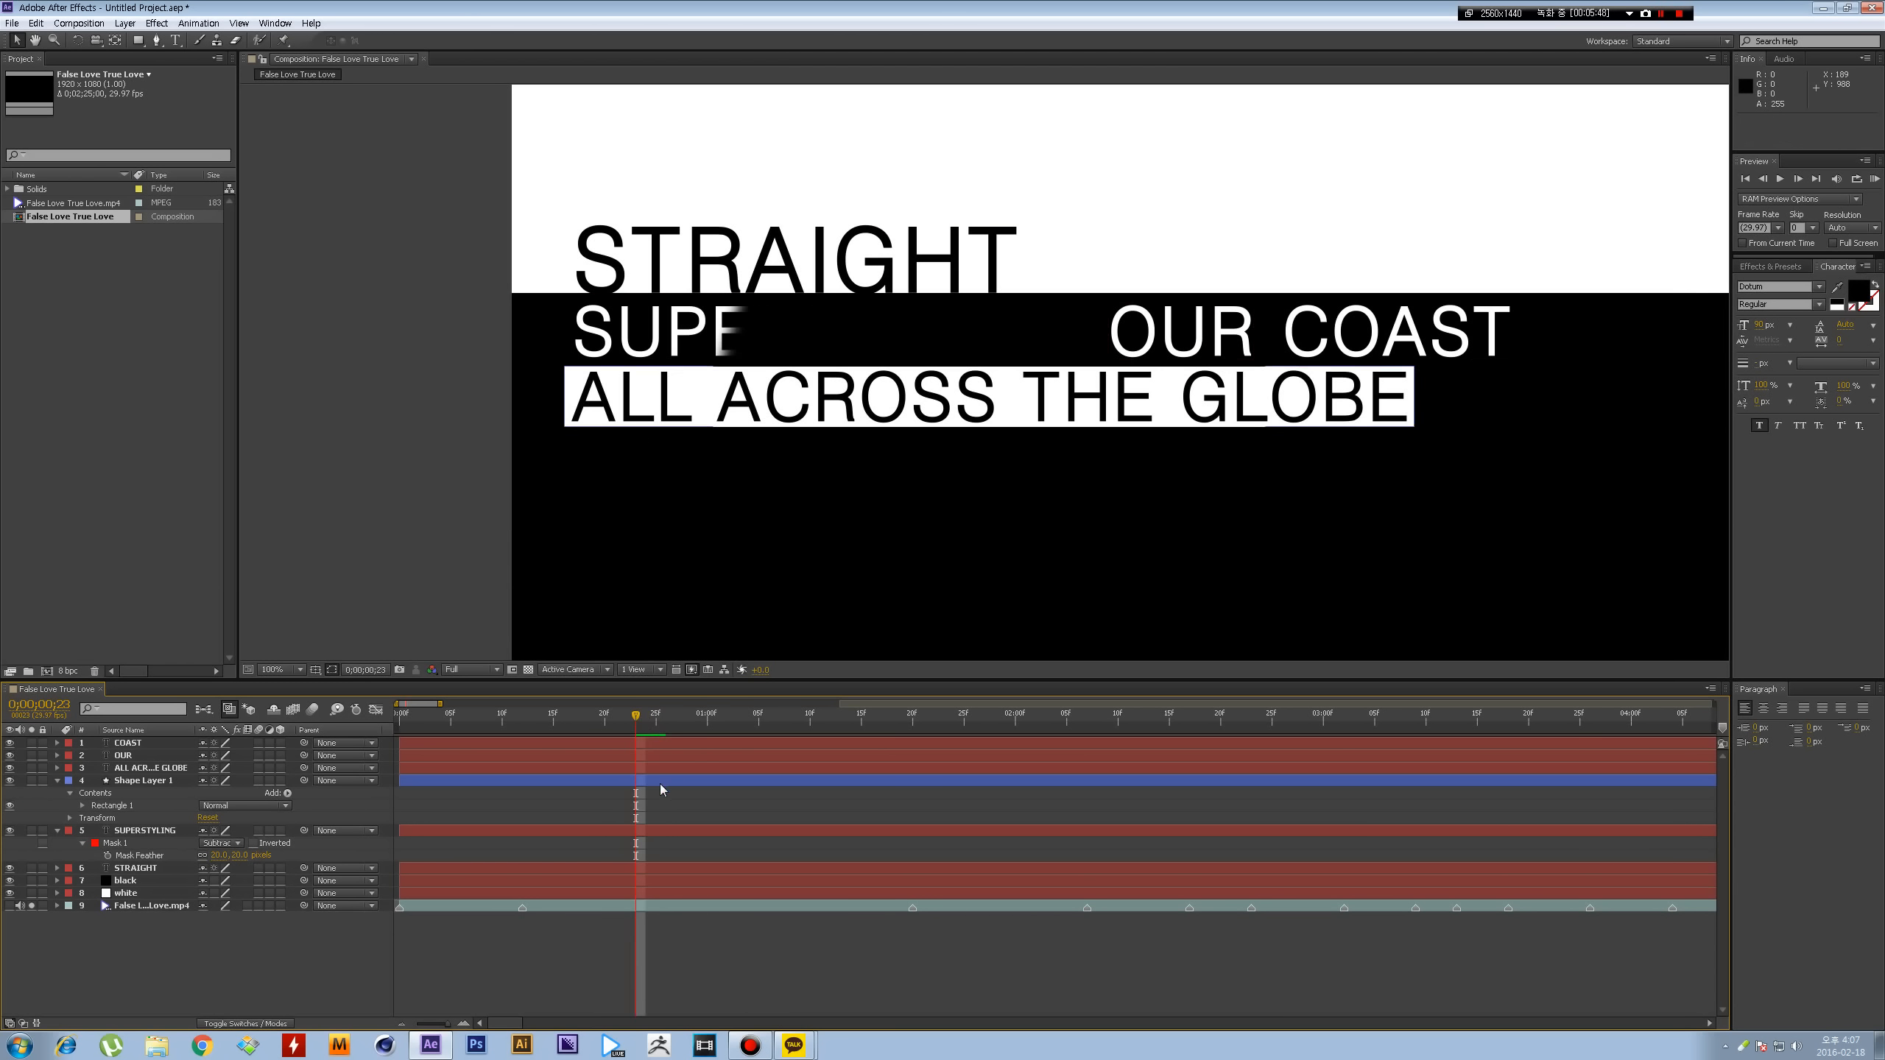
{"action": "left_click", "coordinate": [662, 829]}
{"action": "key", "text": "m"}
{"action": "left_click_drag", "start_coordinate": [629, 719], "coordinate": [667, 717]}
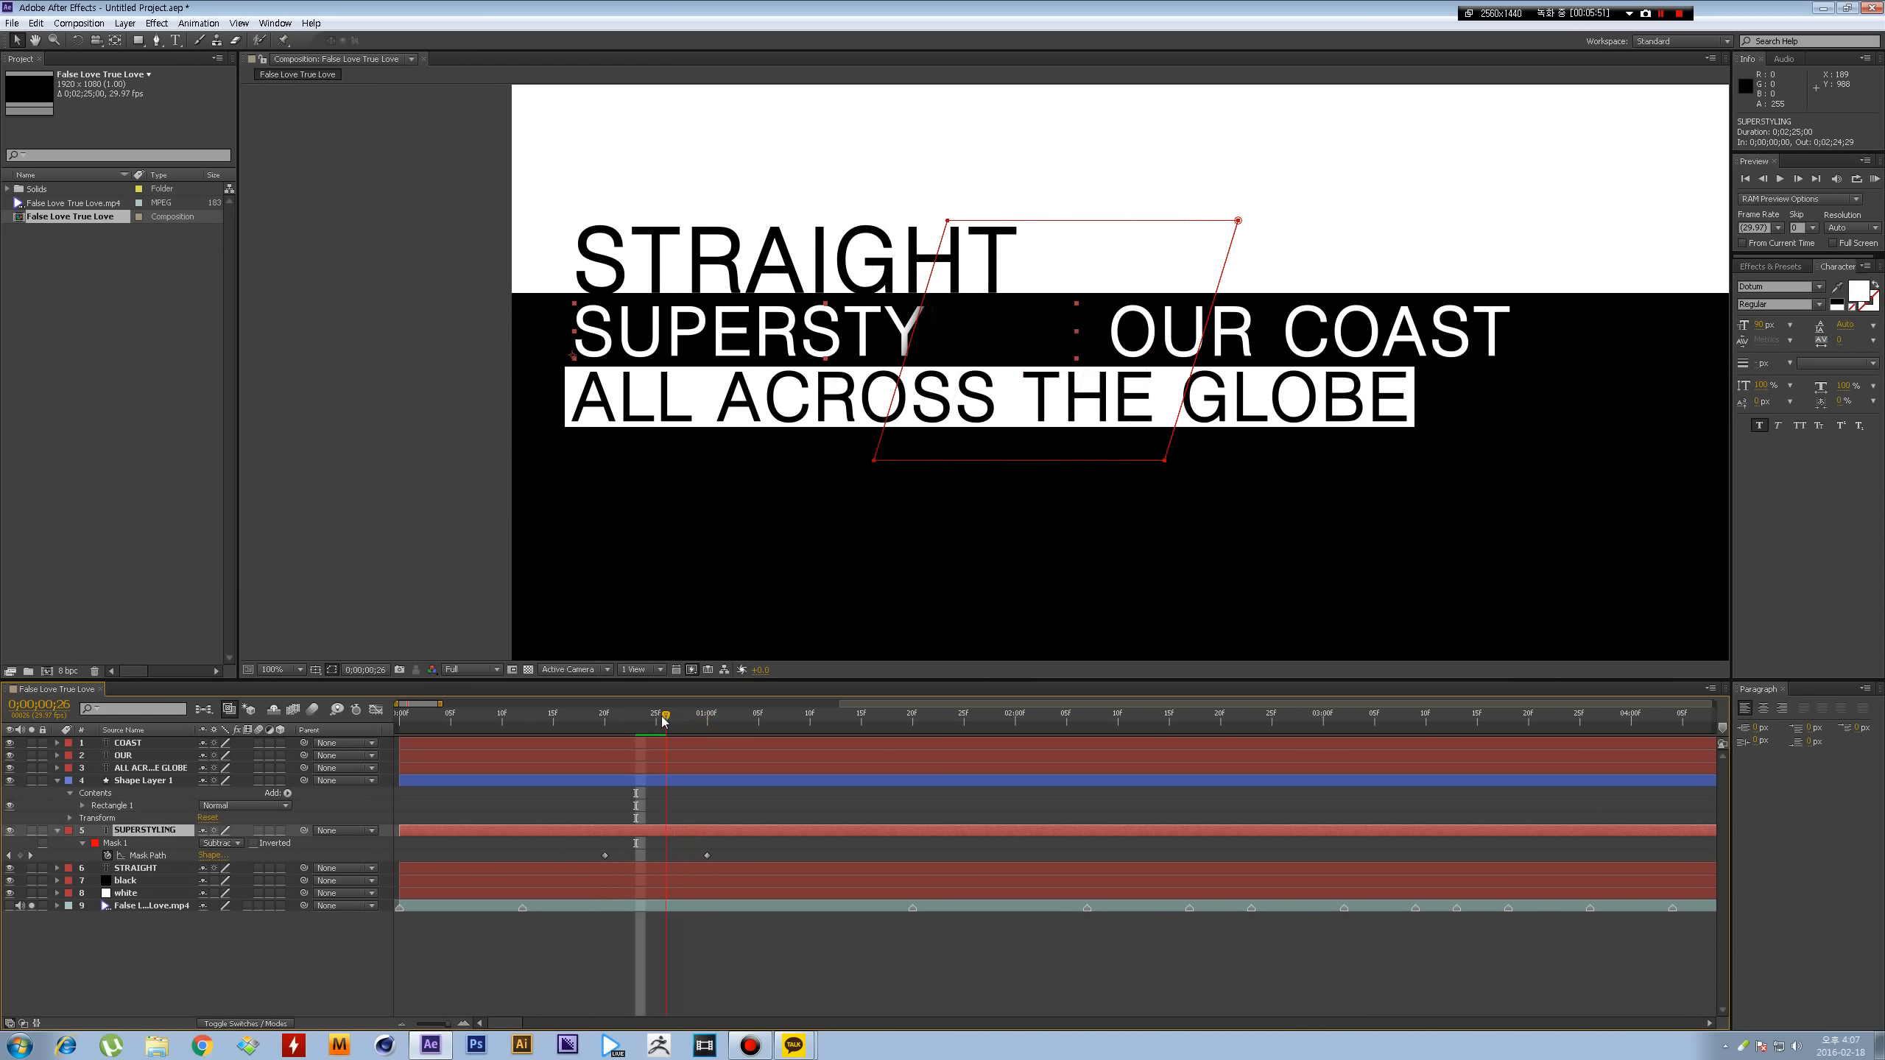
{"action": "left_click", "coordinate": [9, 906]}
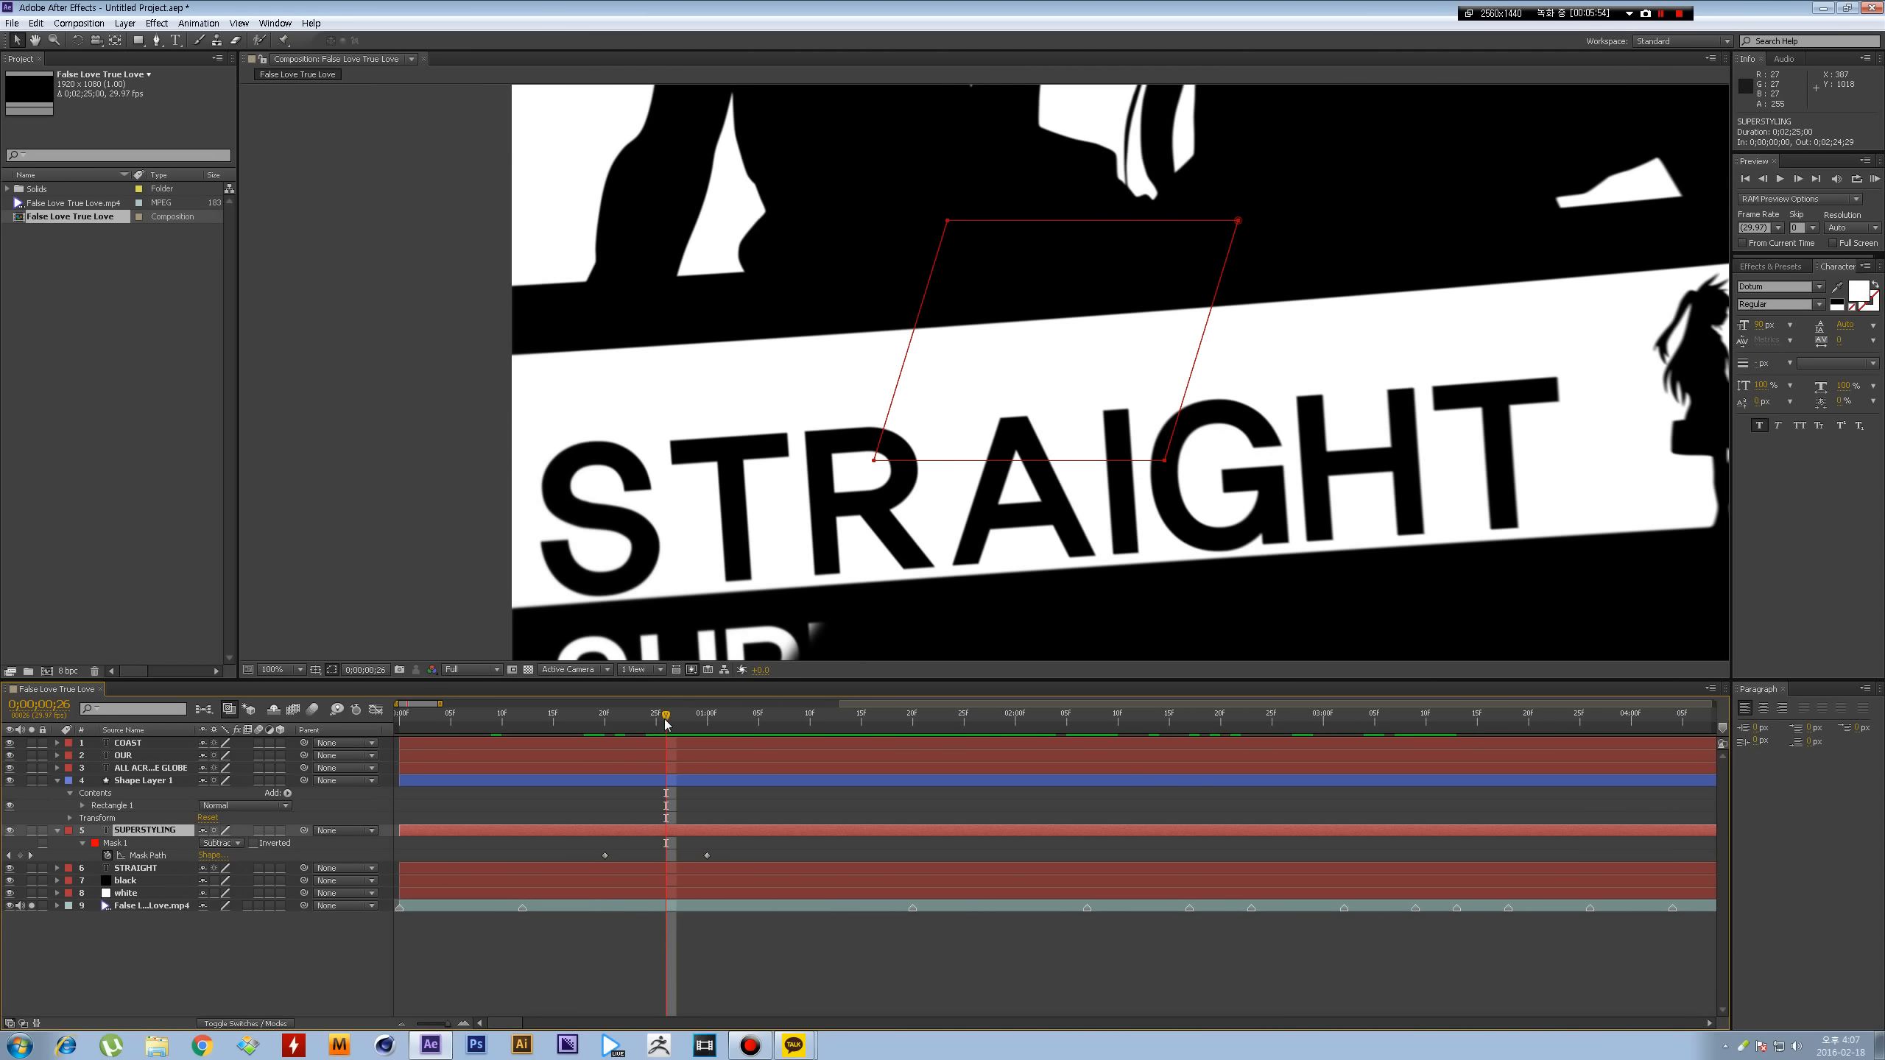
{"action": "left_click", "coordinate": [710, 717]}
{"action": "left_click_drag", "start_coordinate": [710, 716], "coordinate": [1159, 687]}
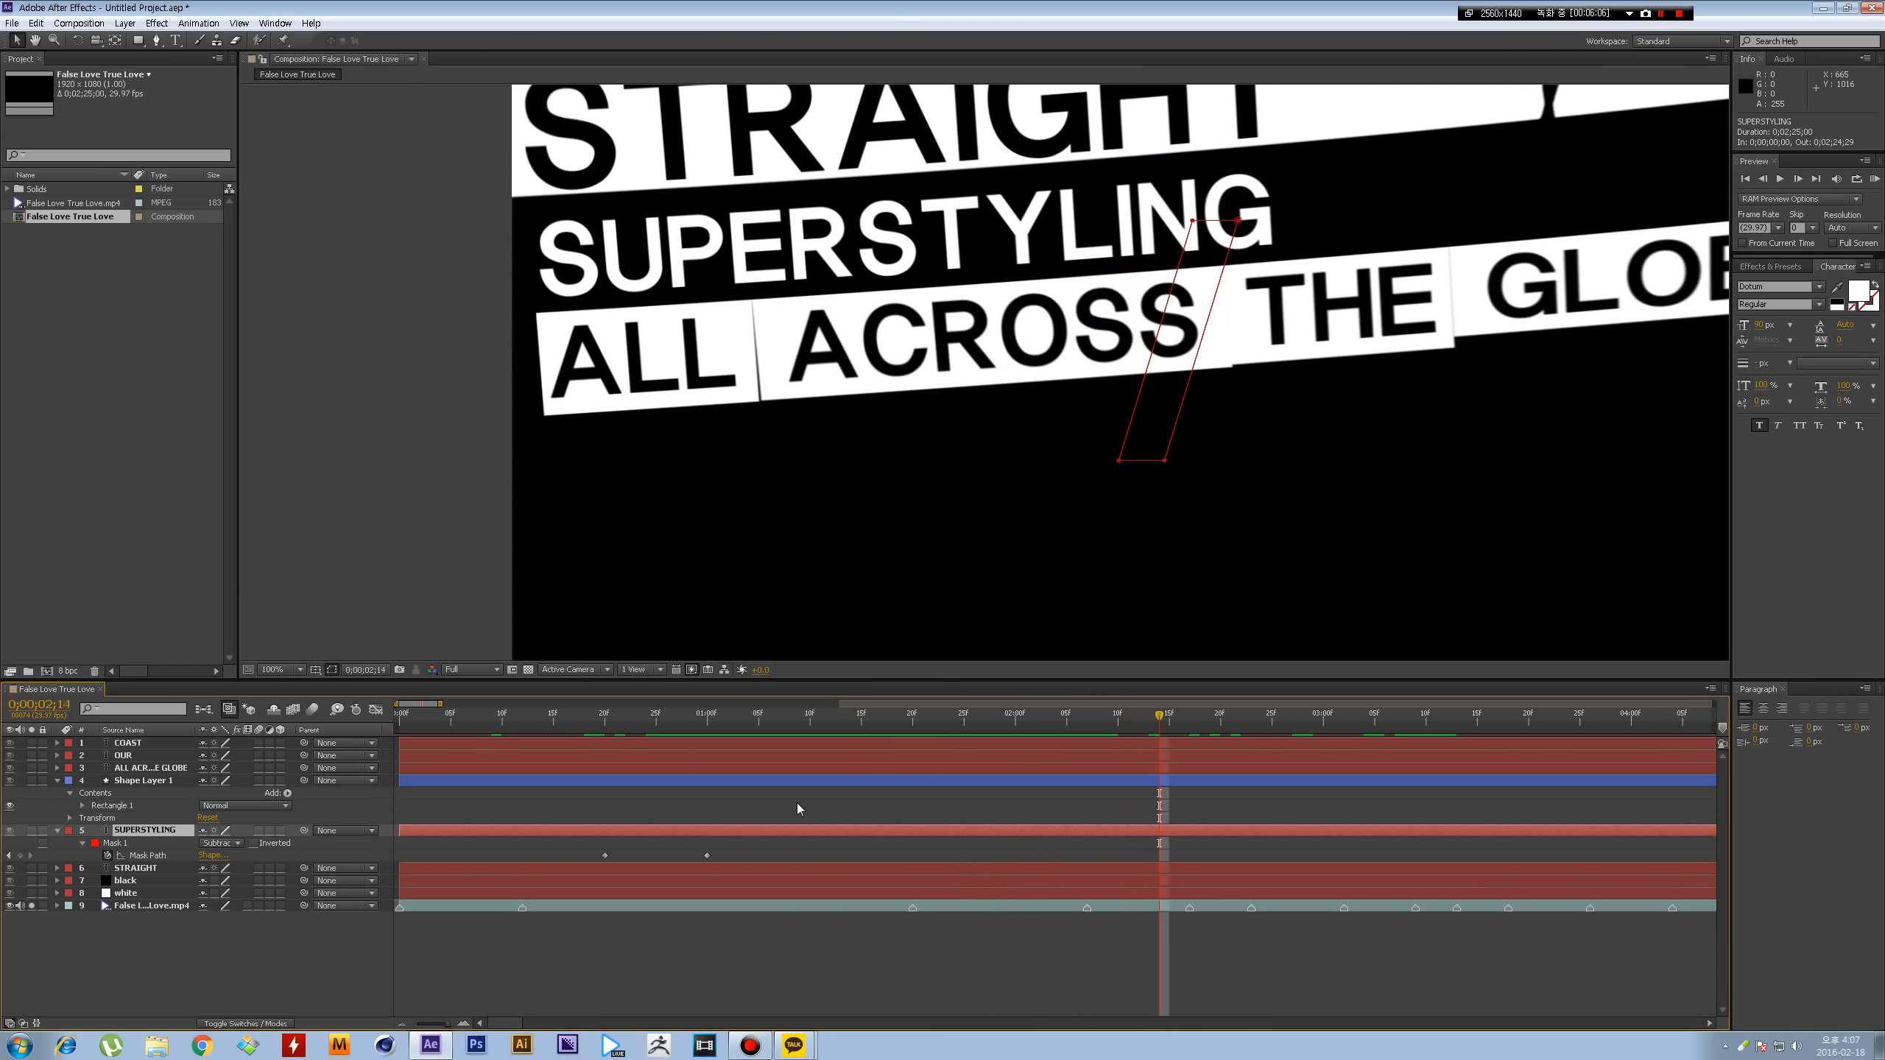
{"action": "left_click", "coordinate": [10, 905]}
- Pre-compose the ALL ACROSS THE GLOBE text with its white rectangle as Pre-comp 1, moving all attributes into it
{"action": "left_click", "coordinate": [124, 770]}
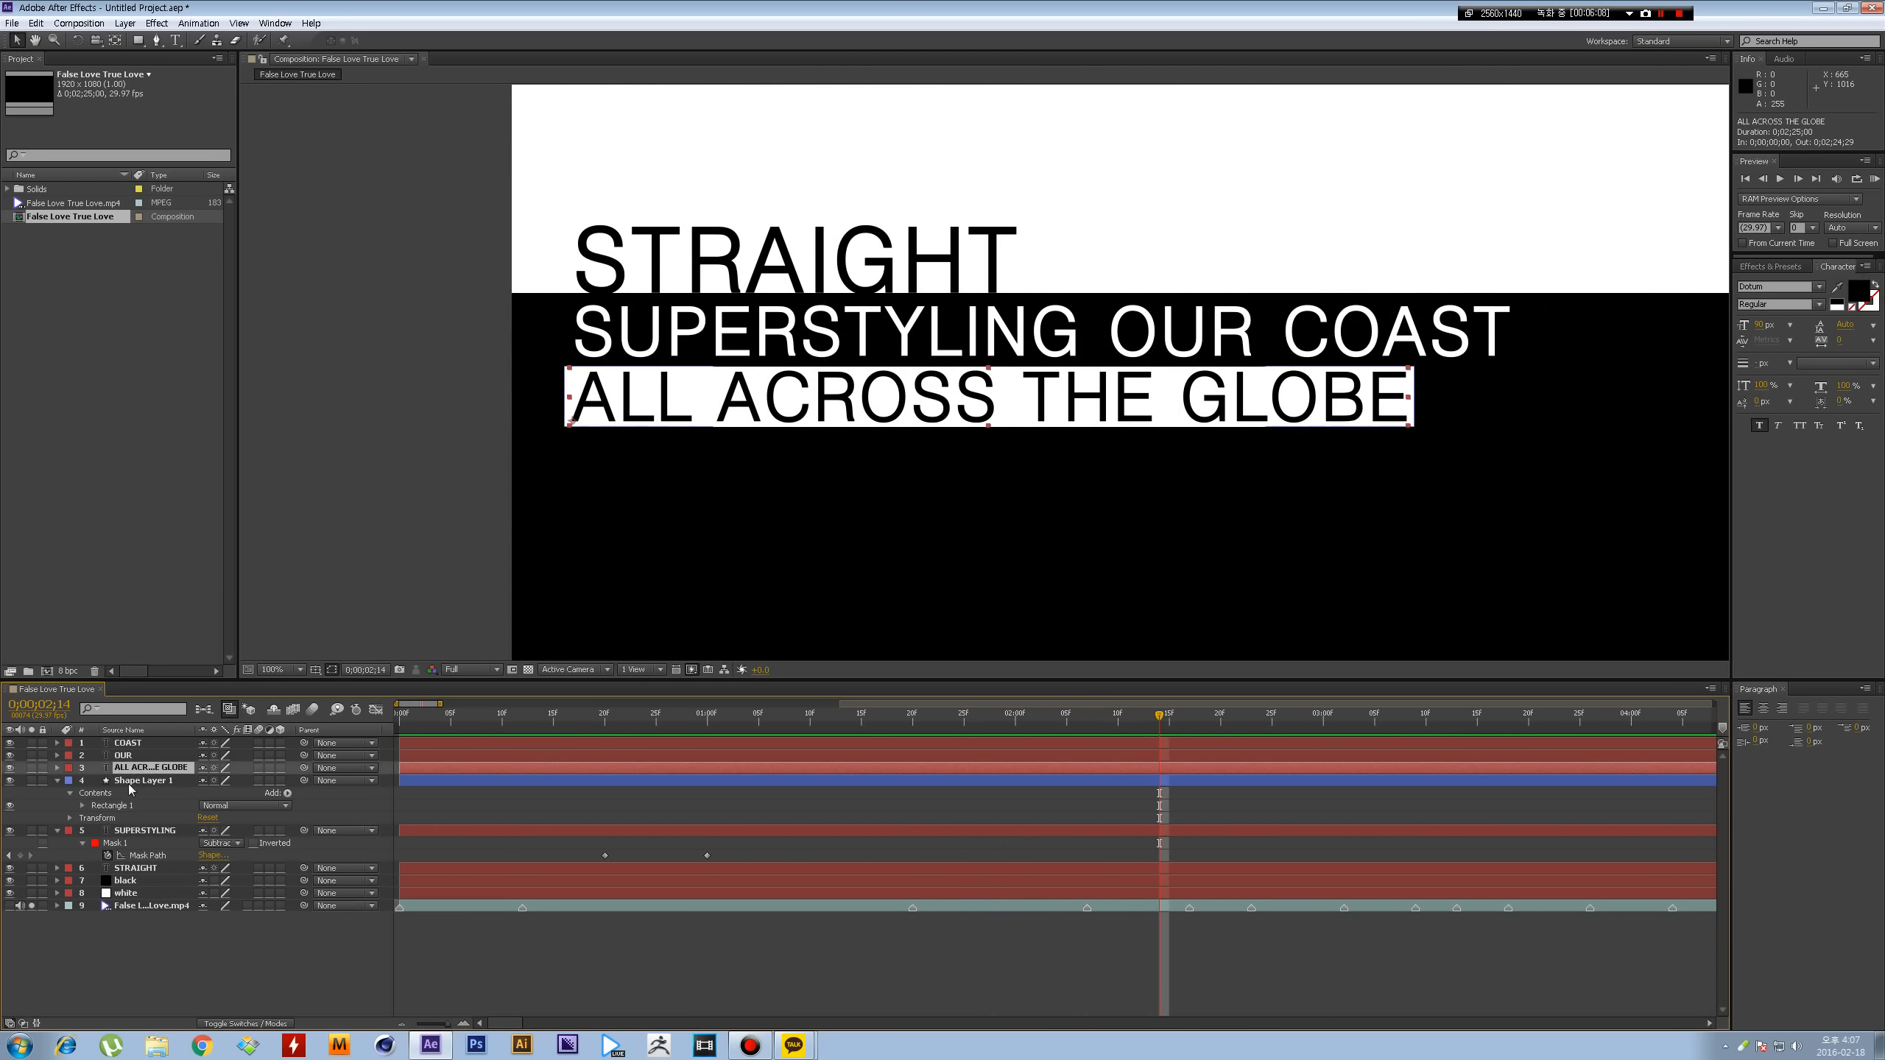
{"action": "left_click", "coordinate": [128, 780], "text": "shift"}
{"action": "left_click", "coordinate": [640, 425]}
{"action": "left_click", "coordinate": [151, 780], "text": "shift"}
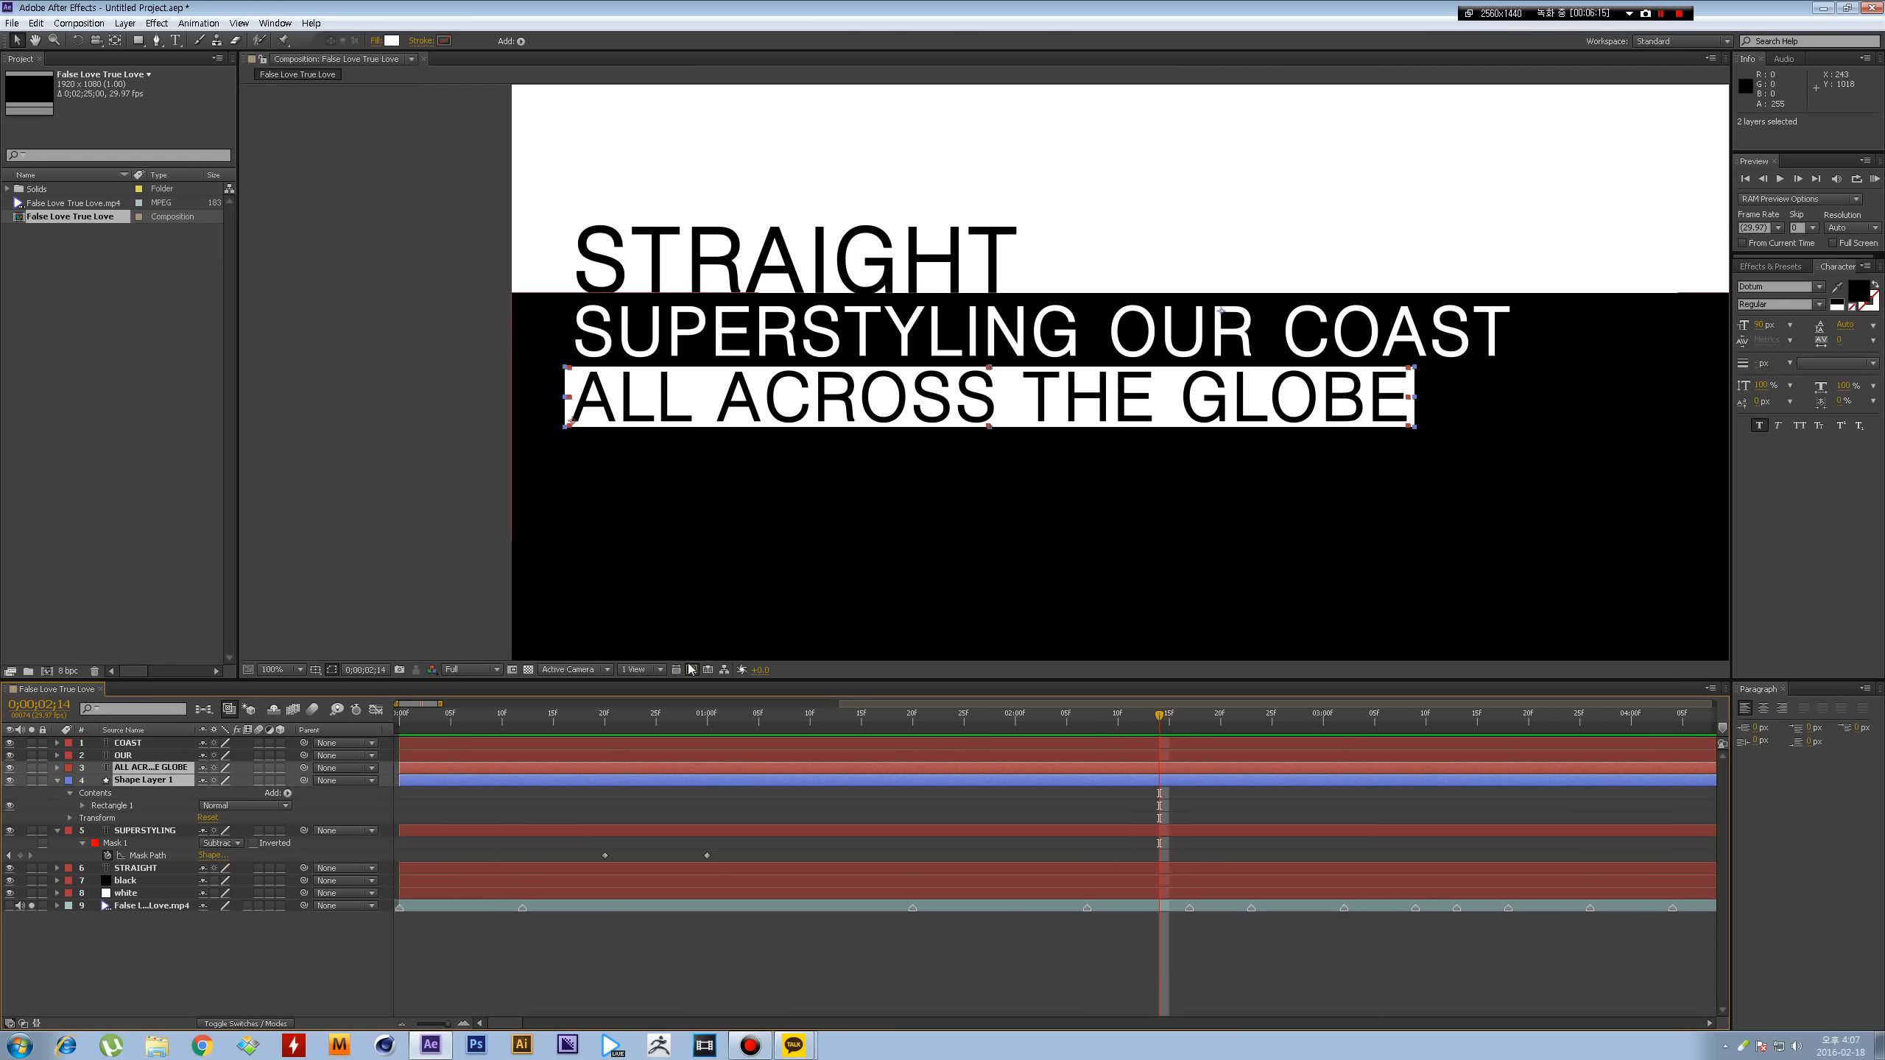
{"action": "key", "text": "ctrl+shift+c"}
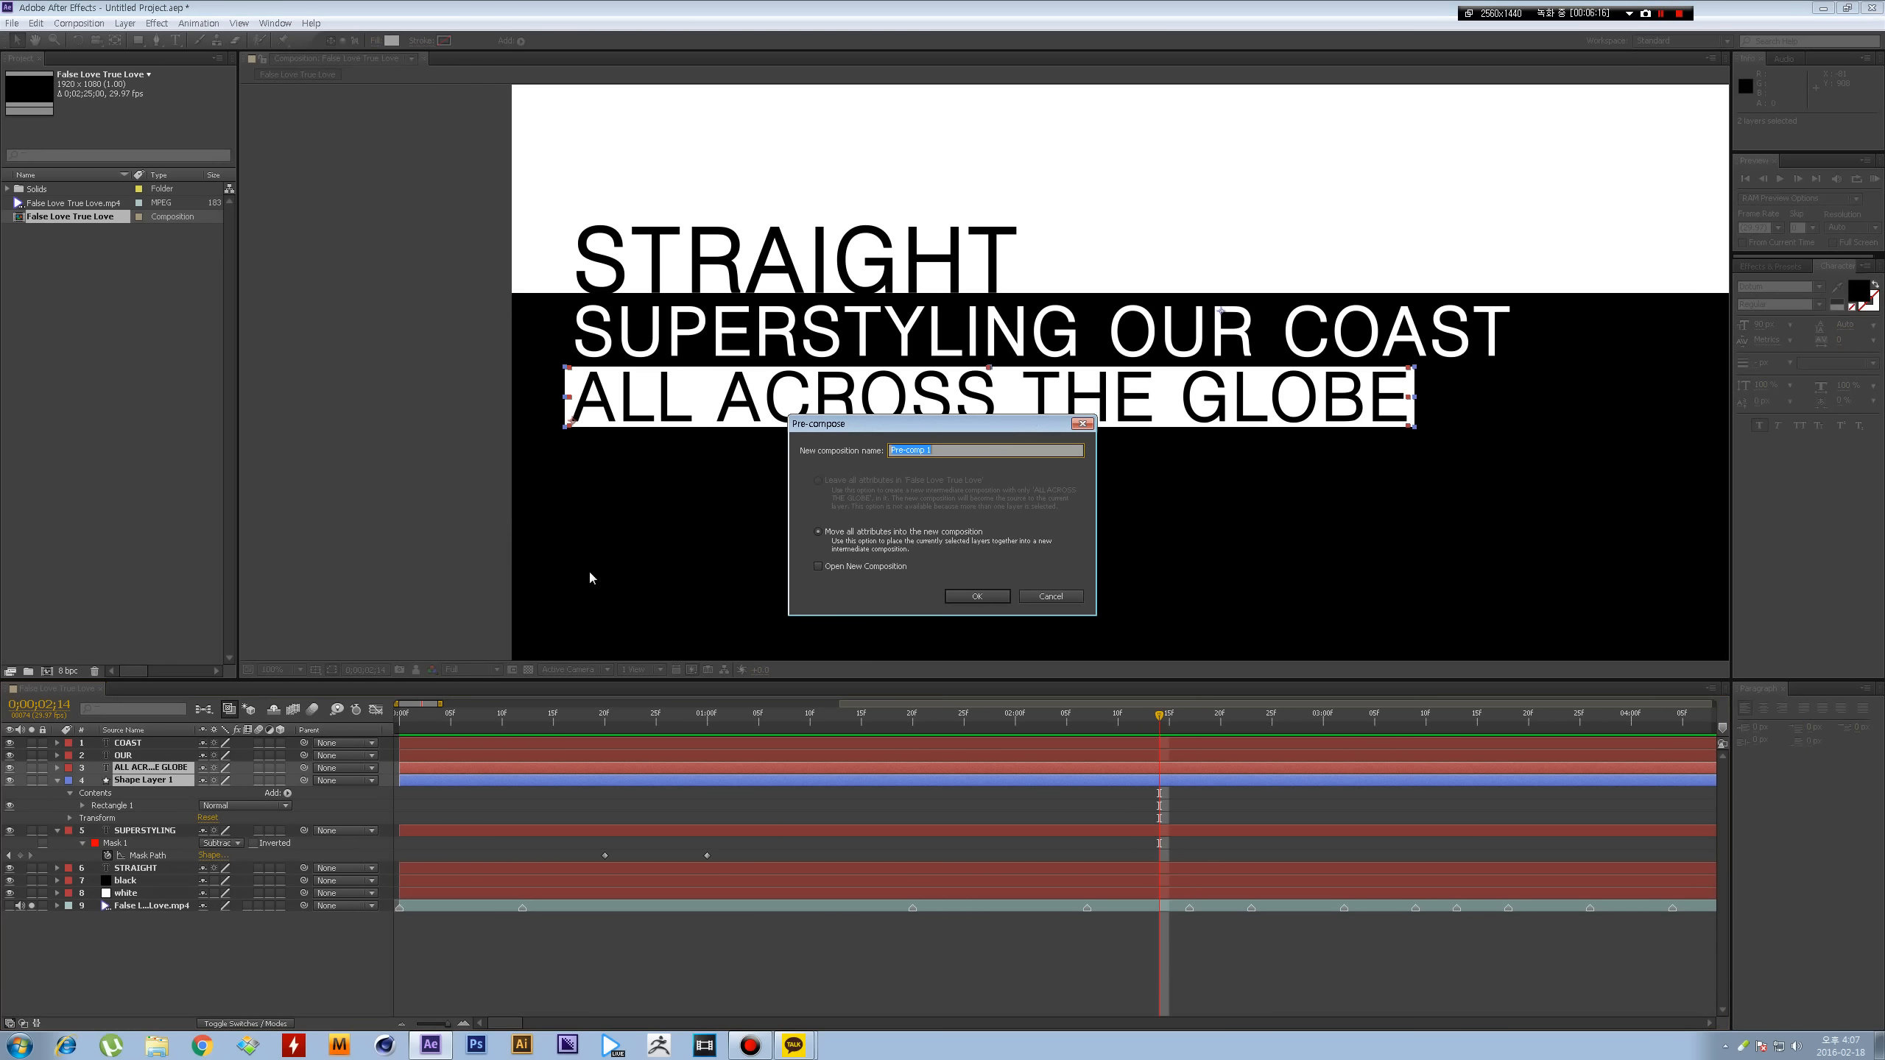
{"action": "key", "text": "Return"}
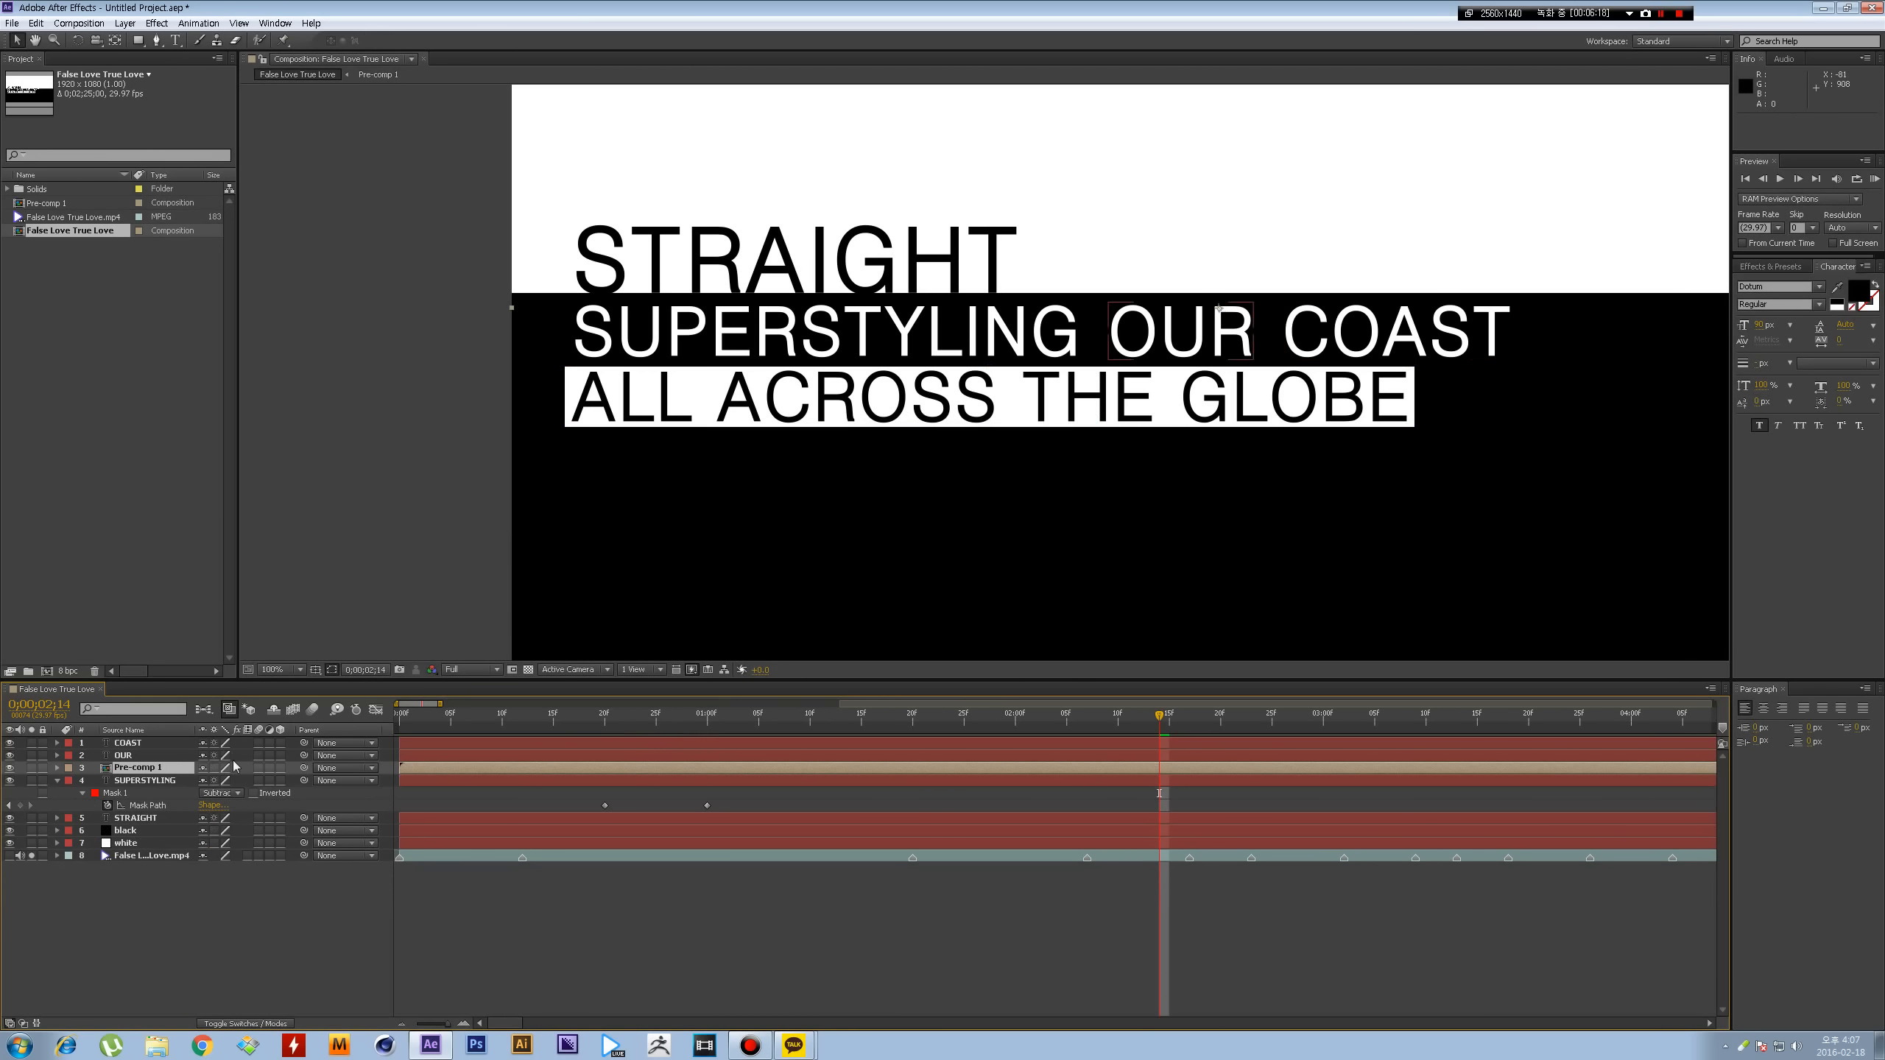
- Make the Pre-comp 1 layer 3D and show its rotation properties at 0;00;01;00
{"action": "left_click", "coordinate": [280, 769]}
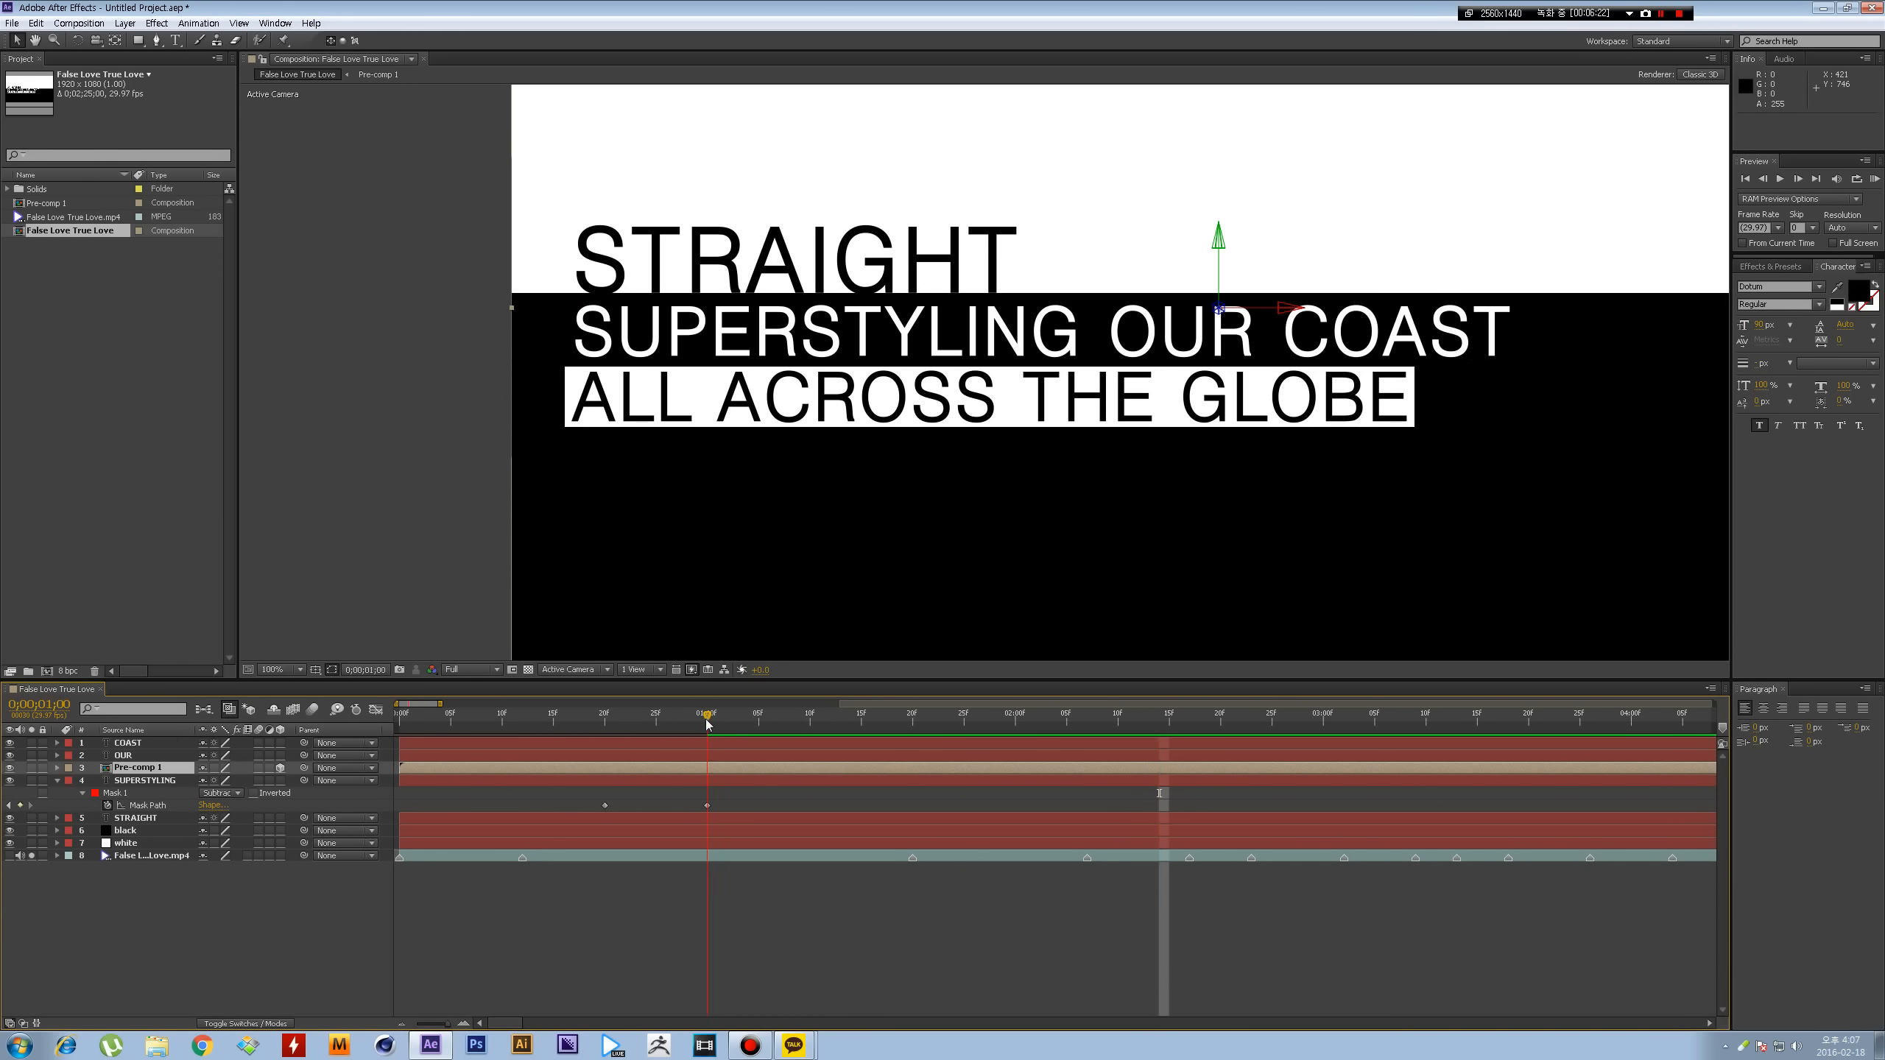
{"action": "left_click", "coordinate": [647, 718]}
{"action": "left_click_drag", "start_coordinate": [647, 720], "coordinate": [706, 718]}
{"action": "key", "text": "r"}
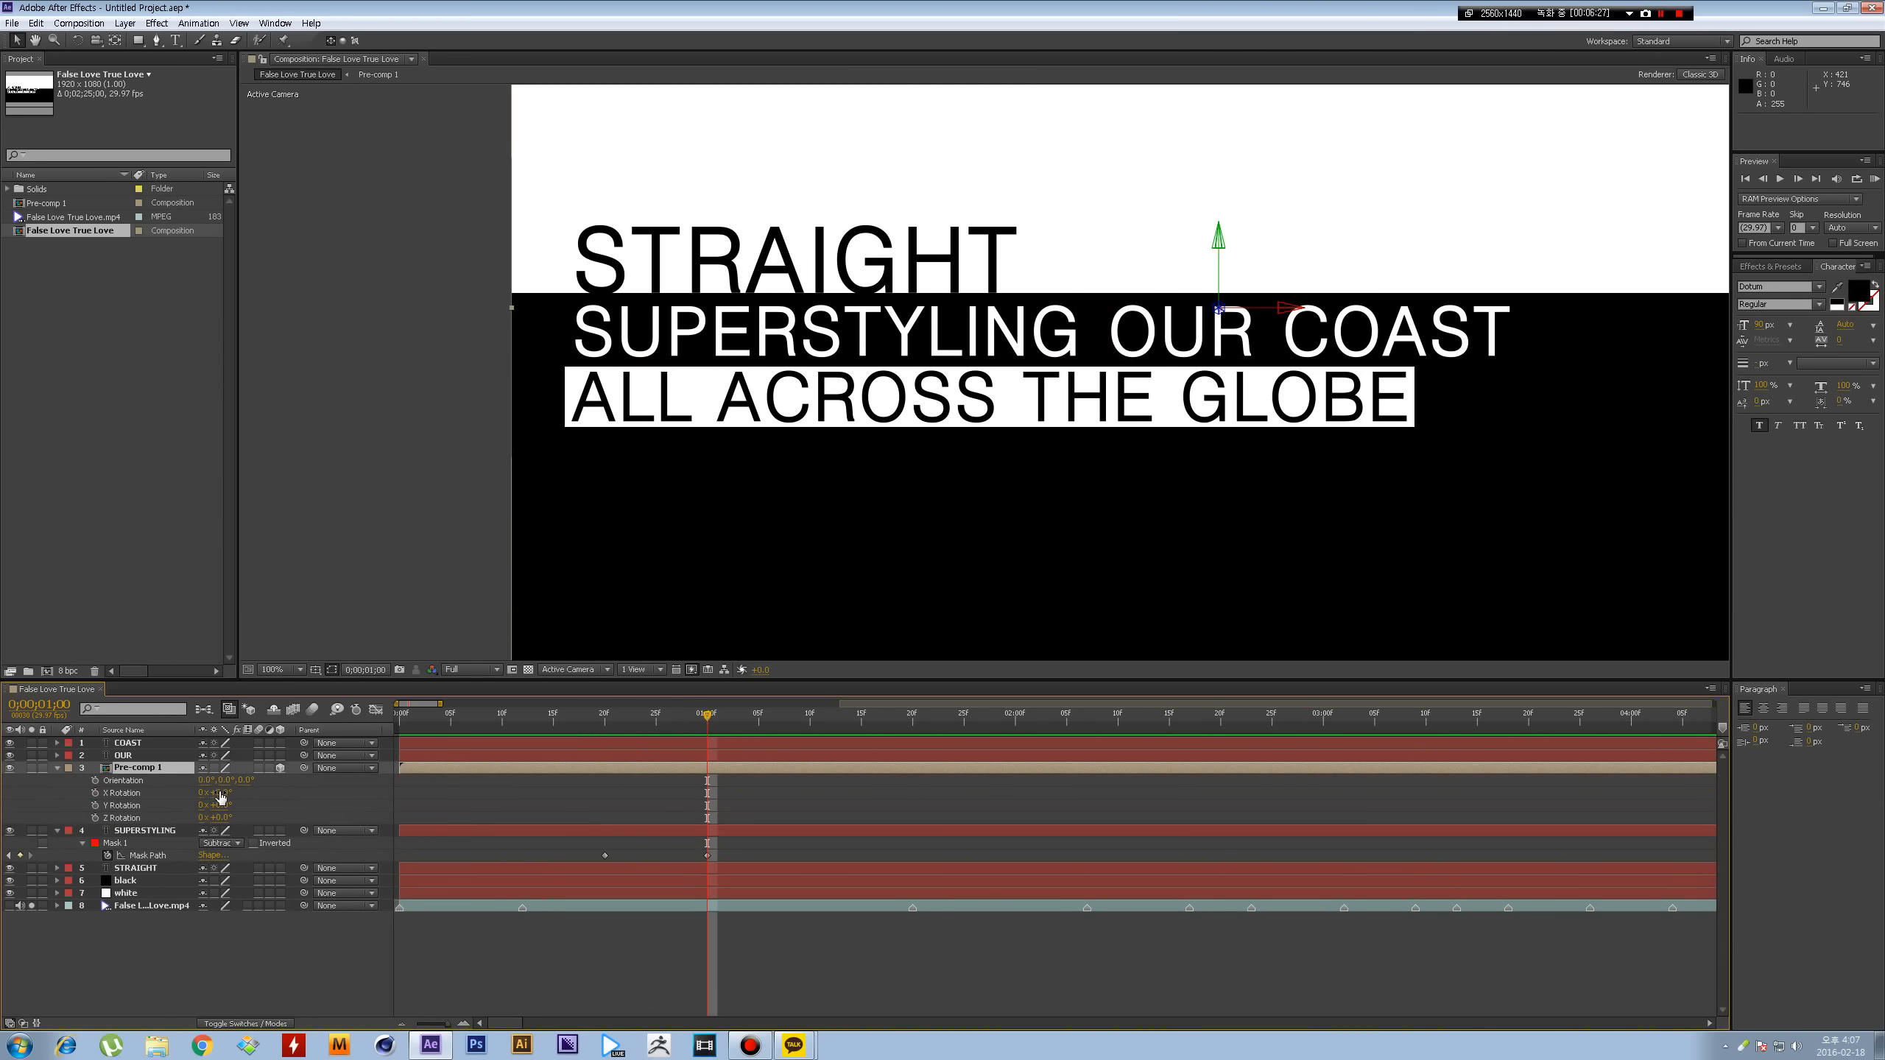
- Try tilting Pre-comp 1 around its X axis and undo the rotation change
{"action": "left_click_drag", "start_coordinate": [221, 793], "coordinate": [1103, 442]}
{"action": "key", "text": "ctrl+z"}
{"action": "key", "text": "ctrl+z"}
{"action": "key", "text": "ctrl+z"}
- Set the X Rotation of Pre-comp 1 to 30°
{"action": "key", "text": "period"}
{"action": "left_click_drag", "start_coordinate": [1534, 256], "coordinate": [1328, 273]}
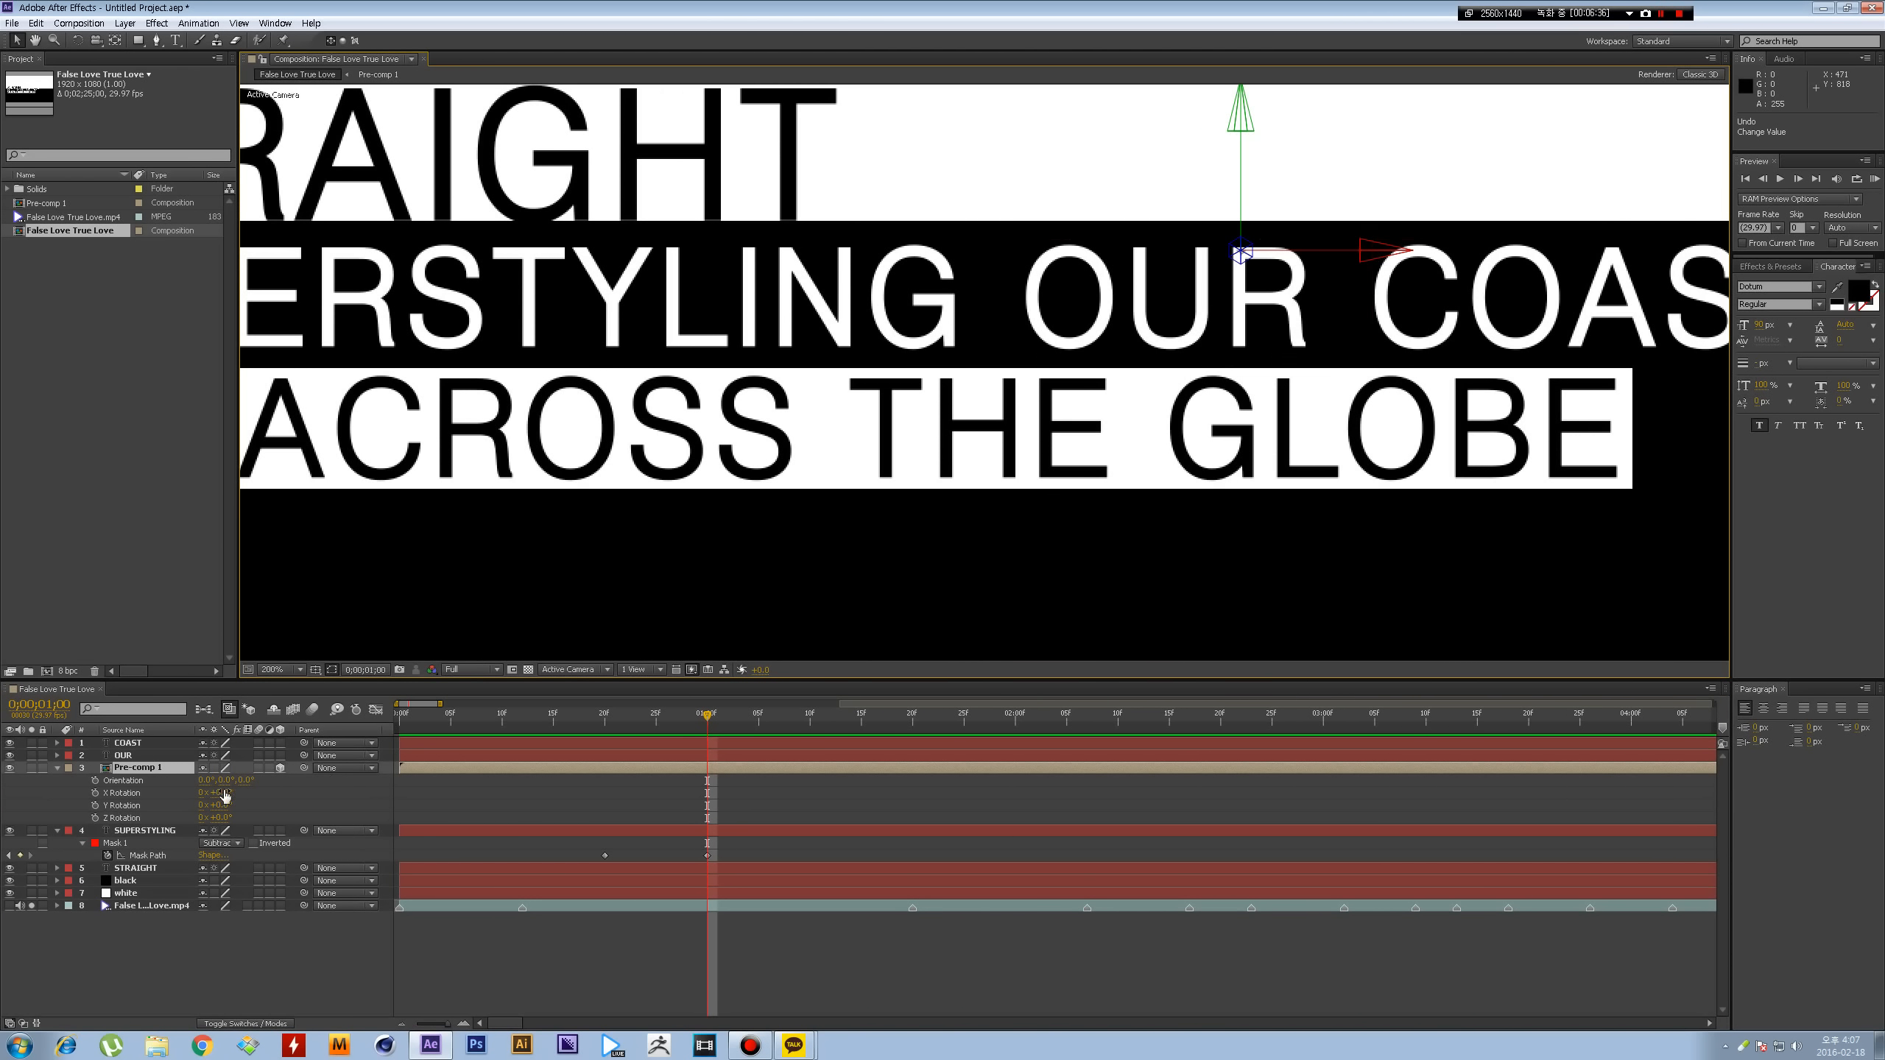
{"action": "mouse_move", "coordinate": [223, 793]}
{"action": "left_mouse_down"}
{"action": "mouse_move", "coordinate": [173, 794]}
{"action": "mouse_move", "coordinate": [247, 794]}
{"action": "left_mouse_up"}
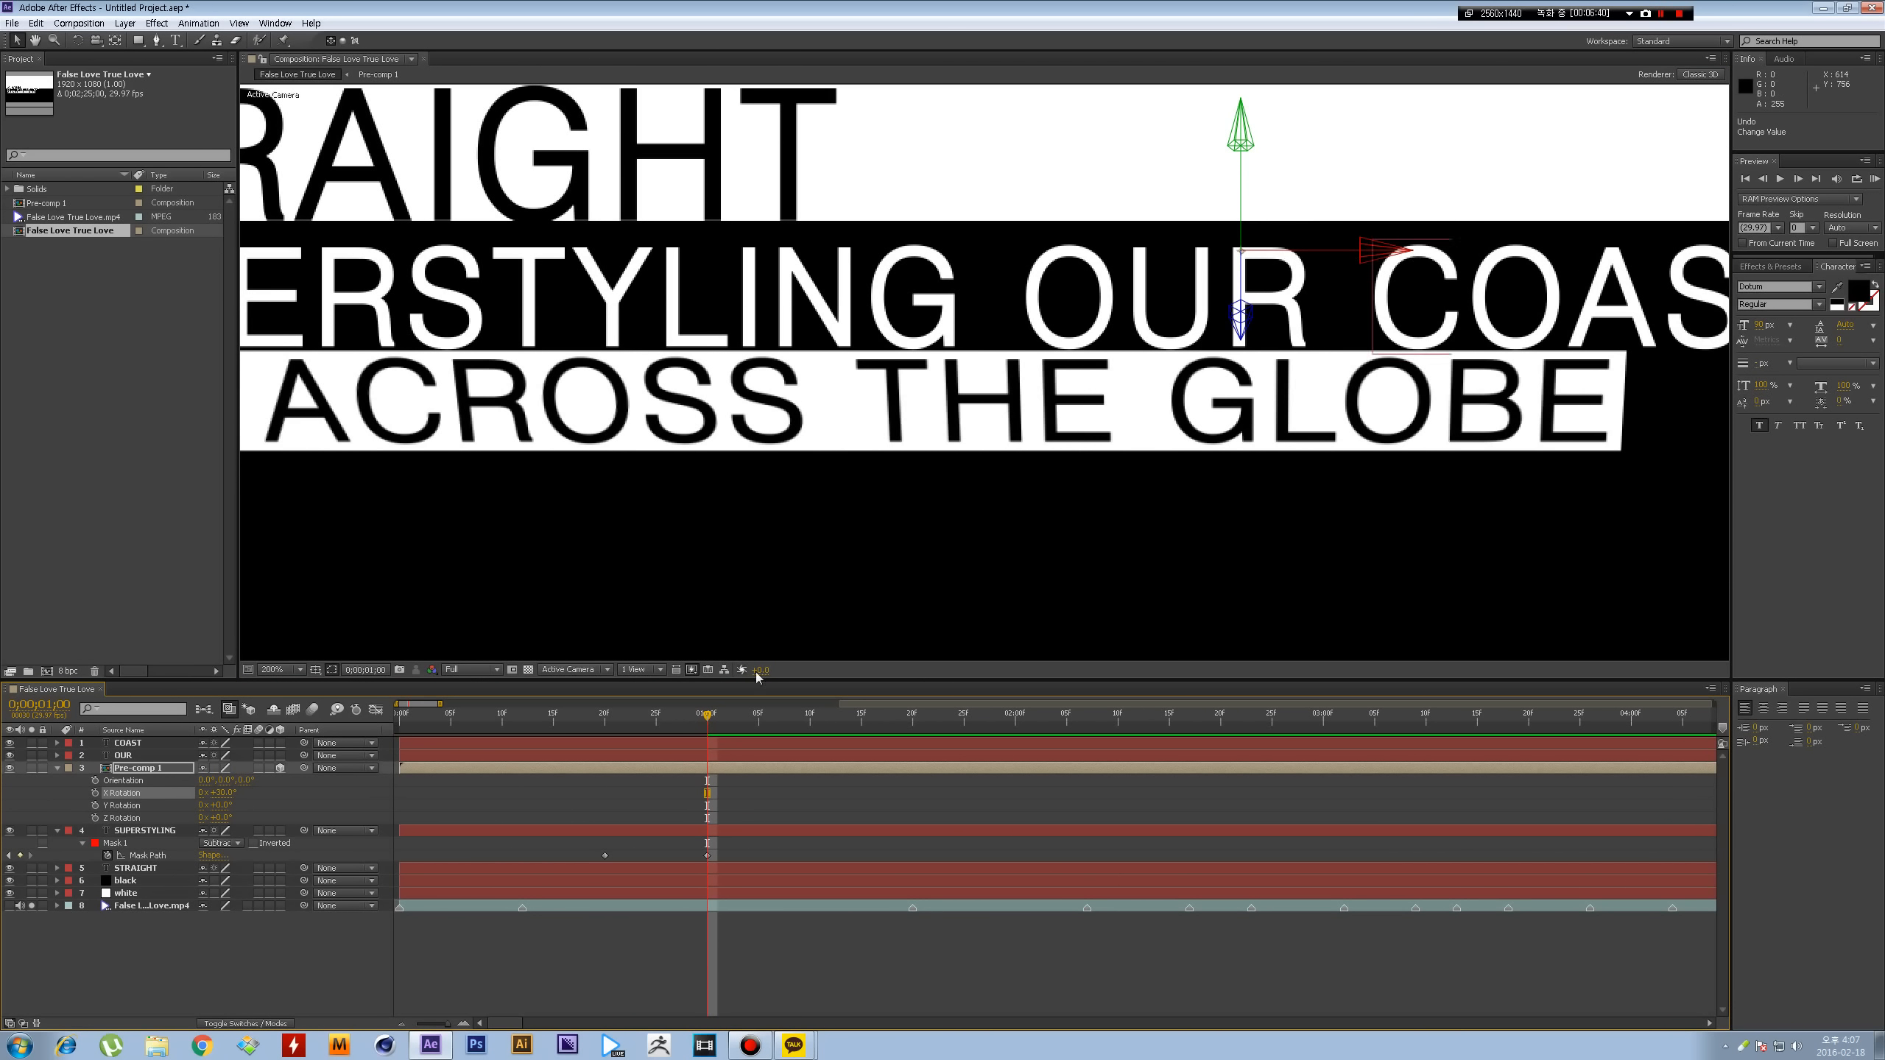
- Undo the last X Rotation change on Pre-comp 1
{"action": "key", "text": "ctrl+z"}
{"action": "scroll", "coordinate": [884, 448], "scroll_direction": "down", "scroll_amount": 1}
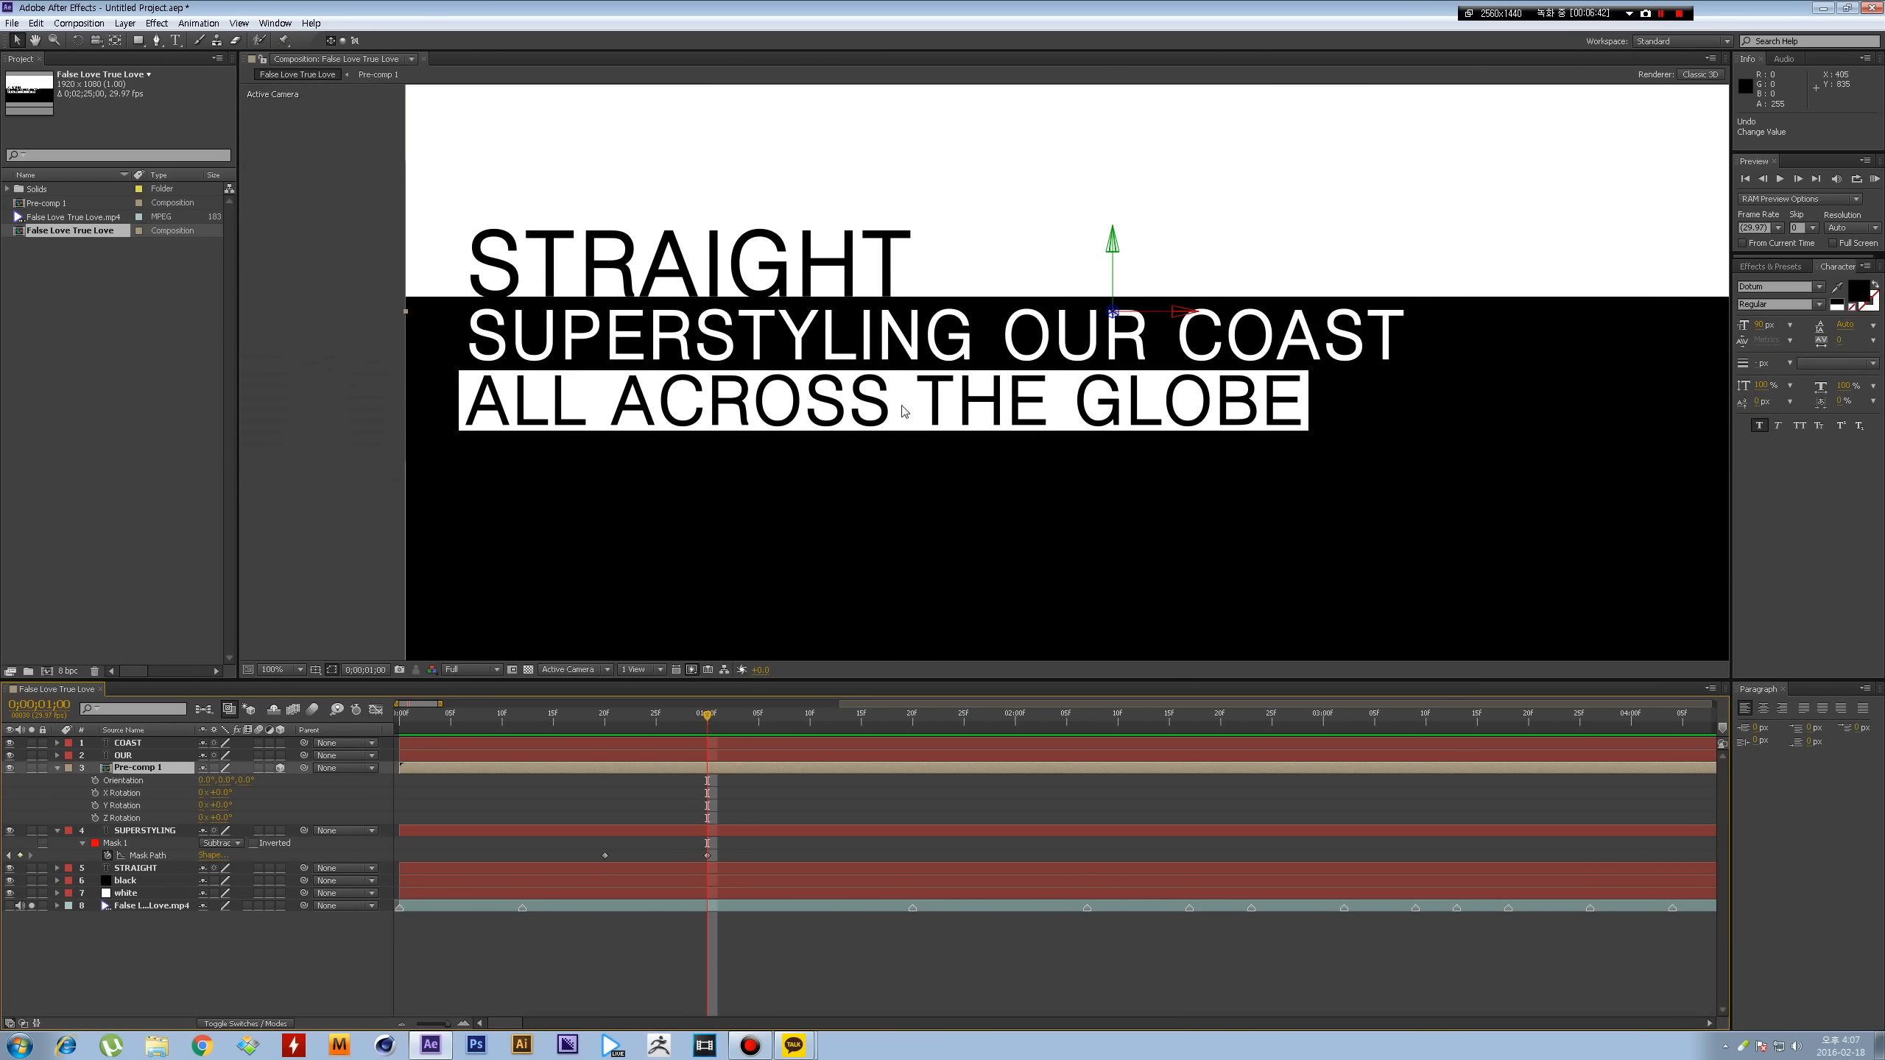
- Examine how the ALL ACROSS THE box swings in the reference video up to about 0;00;02;06, with the lyric layers uncovered again at the end
{"action": "left_click", "coordinate": [10, 905]}
{"action": "left_click_drag", "start_coordinate": [742, 475], "coordinate": [696, 346]}
{"action": "key", "text": "space"}
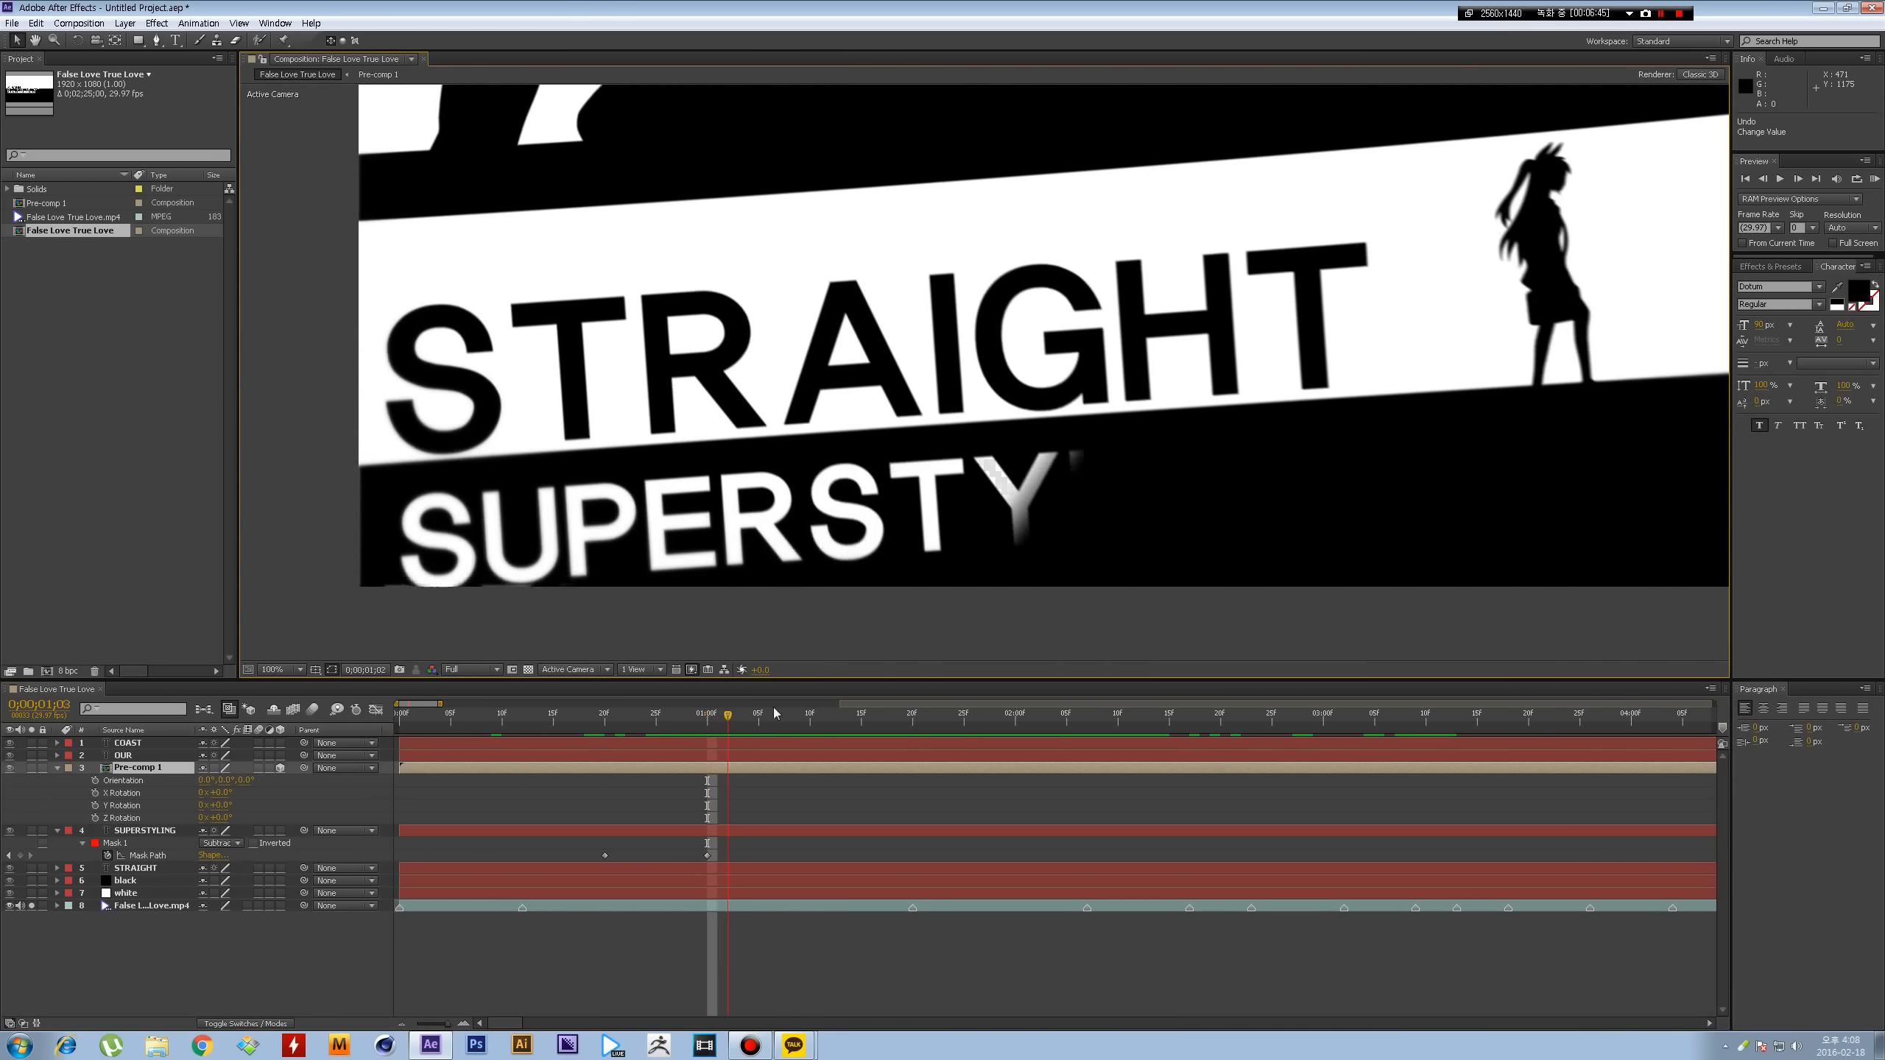
{"action": "key", "text": "space"}
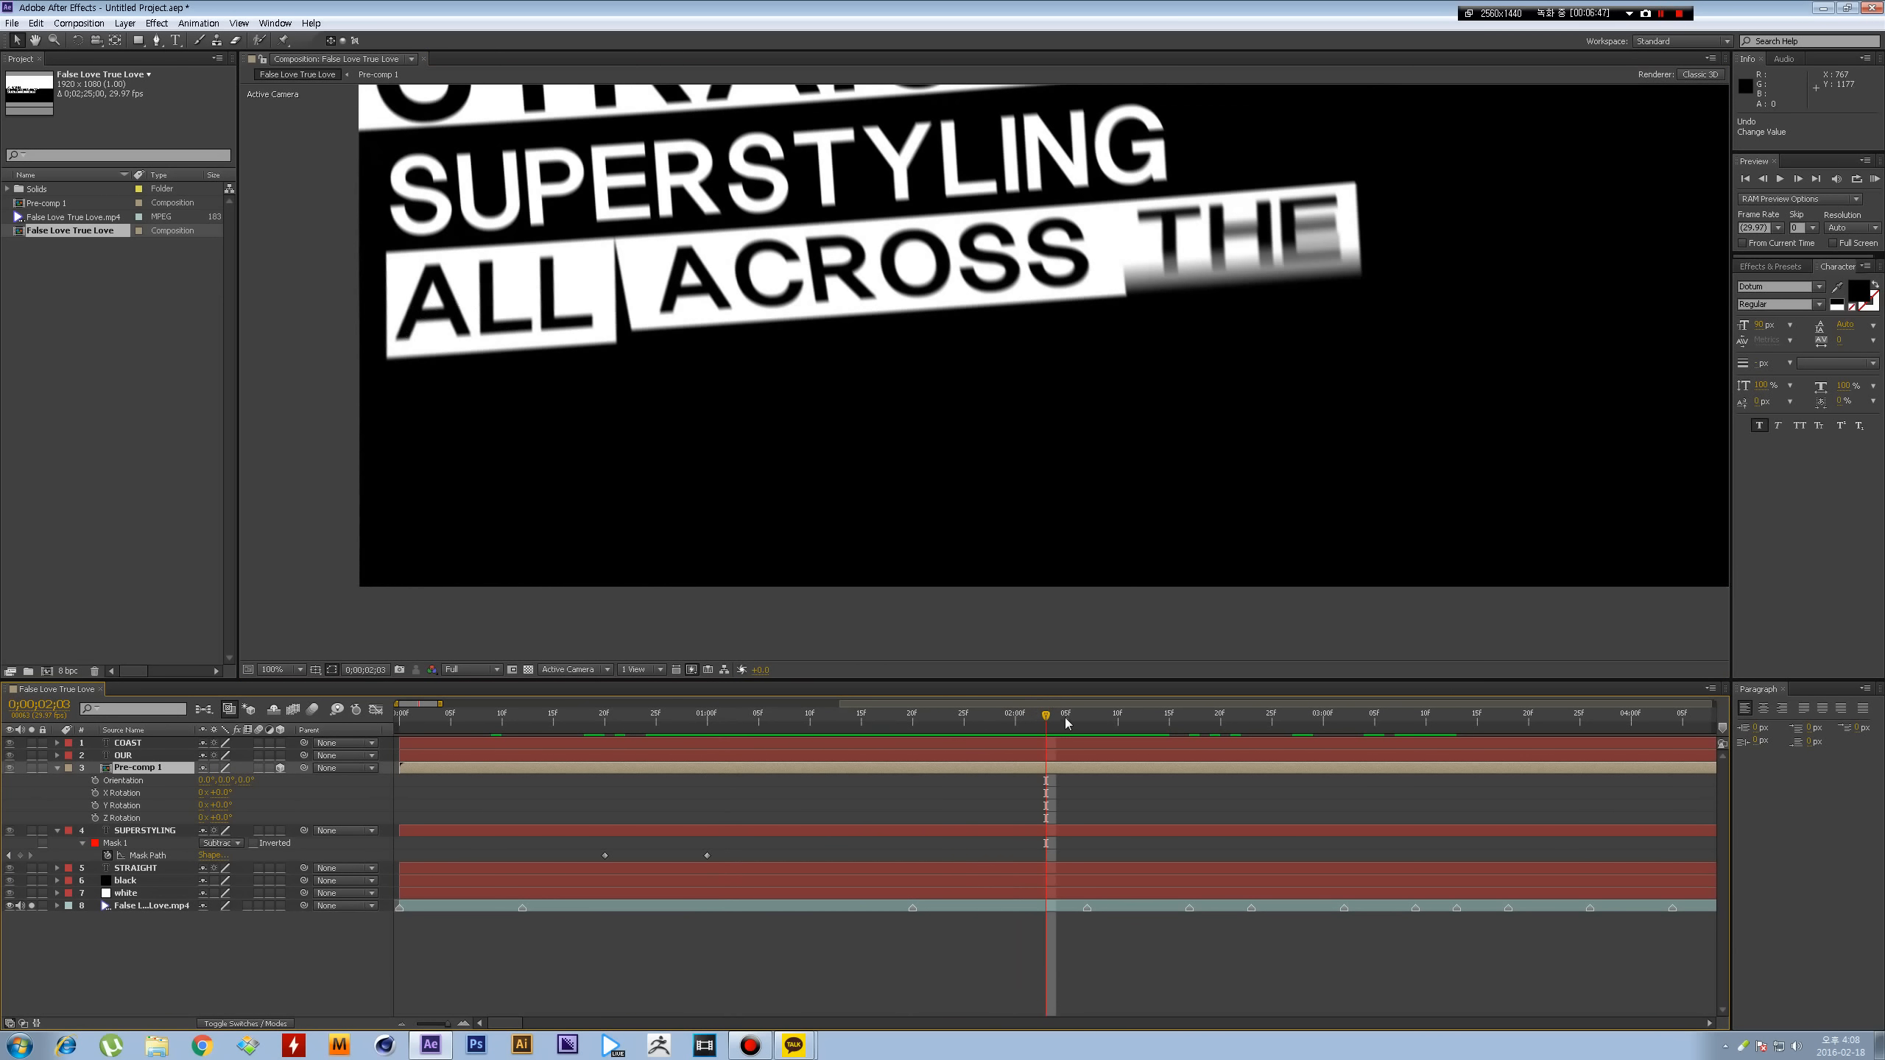
{"action": "left_click_drag", "start_coordinate": [1048, 715], "coordinate": [984, 717]}
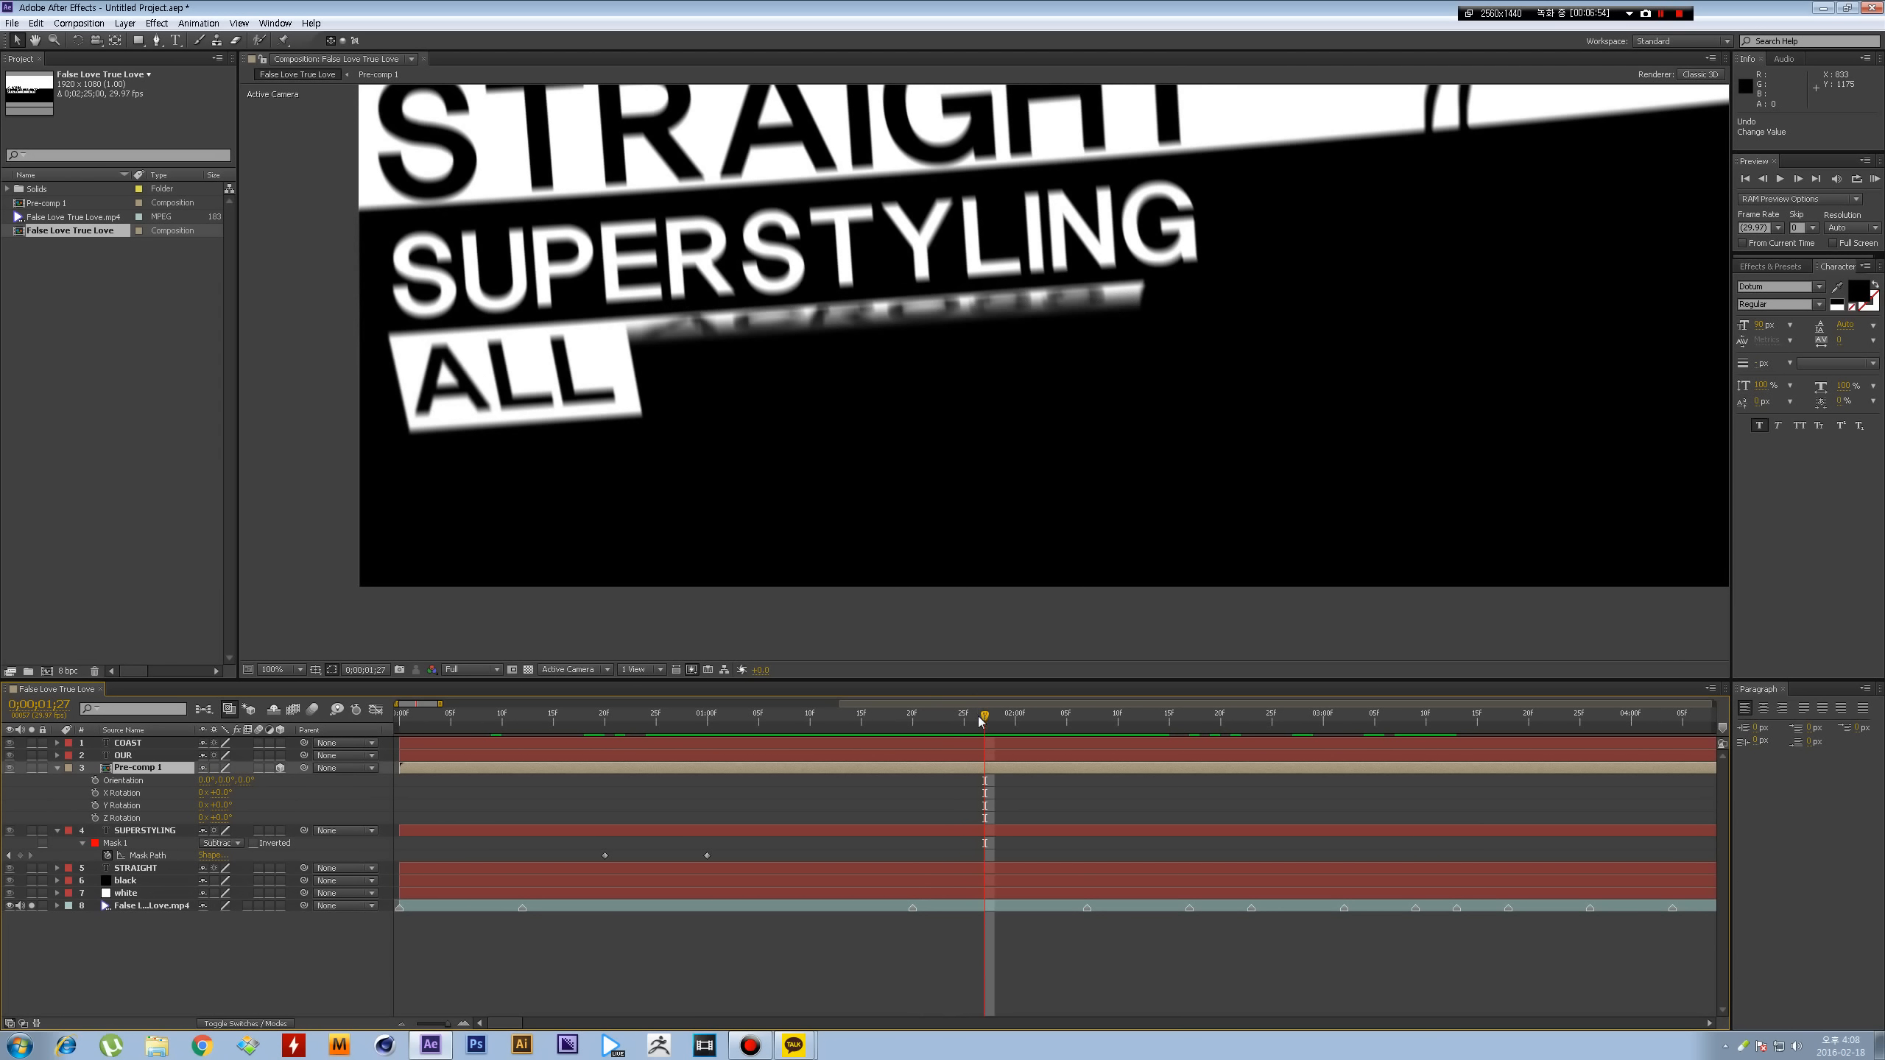
{"action": "left_click_drag", "start_coordinate": [981, 720], "coordinate": [1066, 718]}
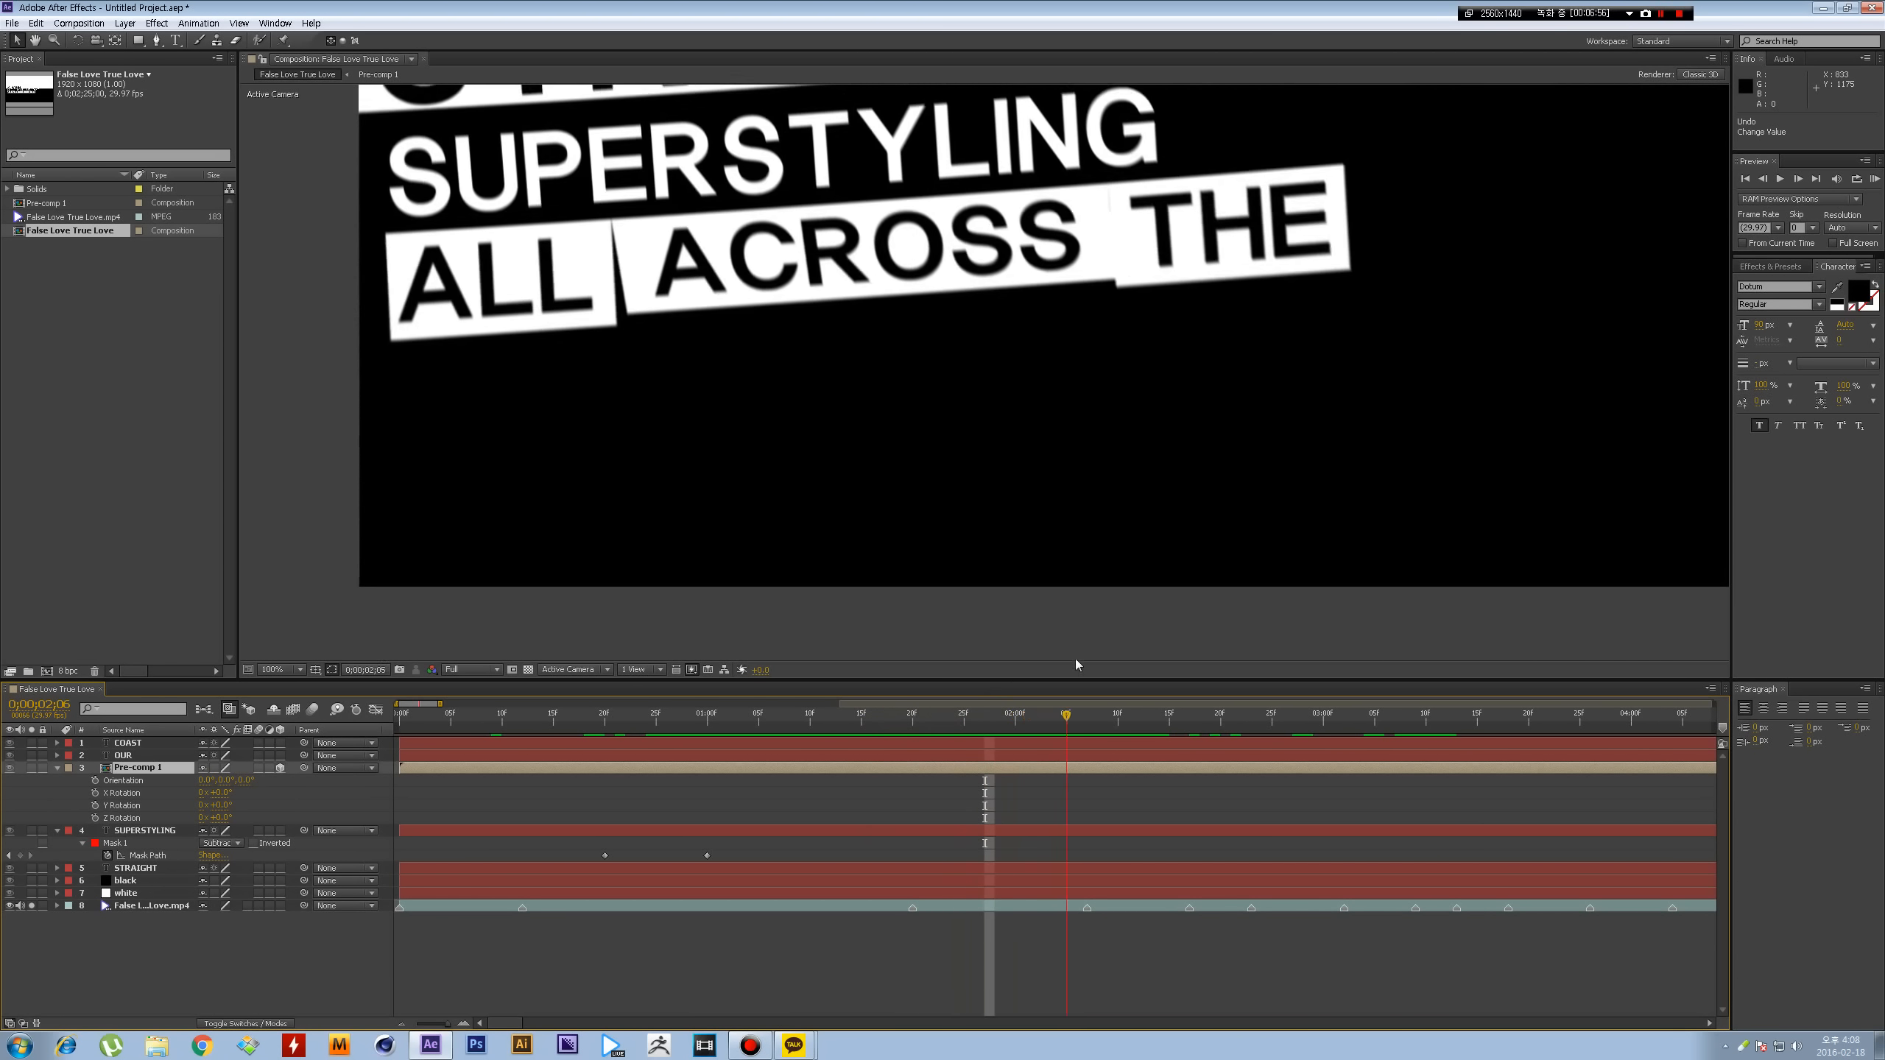
{"action": "key", "text": "Page_Down"}
{"action": "left_click", "coordinate": [9, 906]}
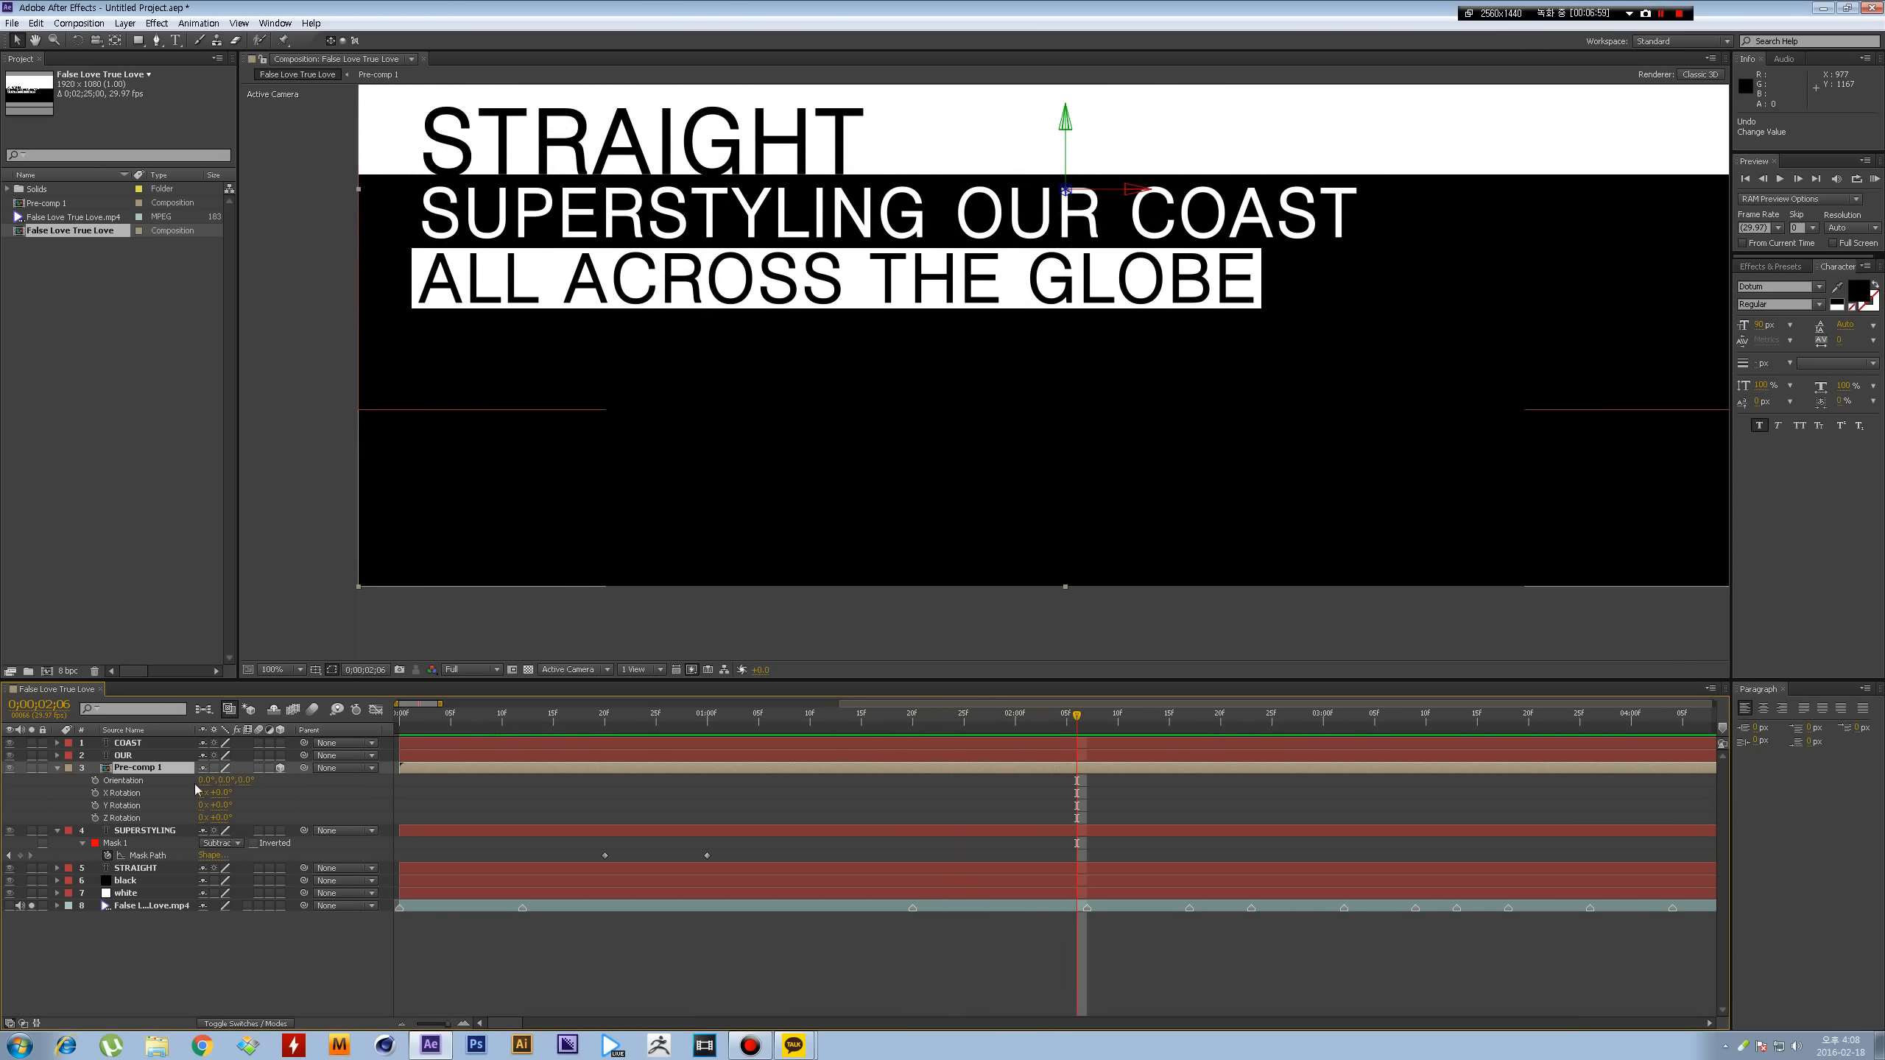
- Move Pre-comp 1's anchor point down onto the upper edge of the white ALL ACROSS THE GLOBE box
{"action": "left_click_drag", "start_coordinate": [1068, 192], "coordinate": [935, 469]}
{"action": "key", "text": "period"}
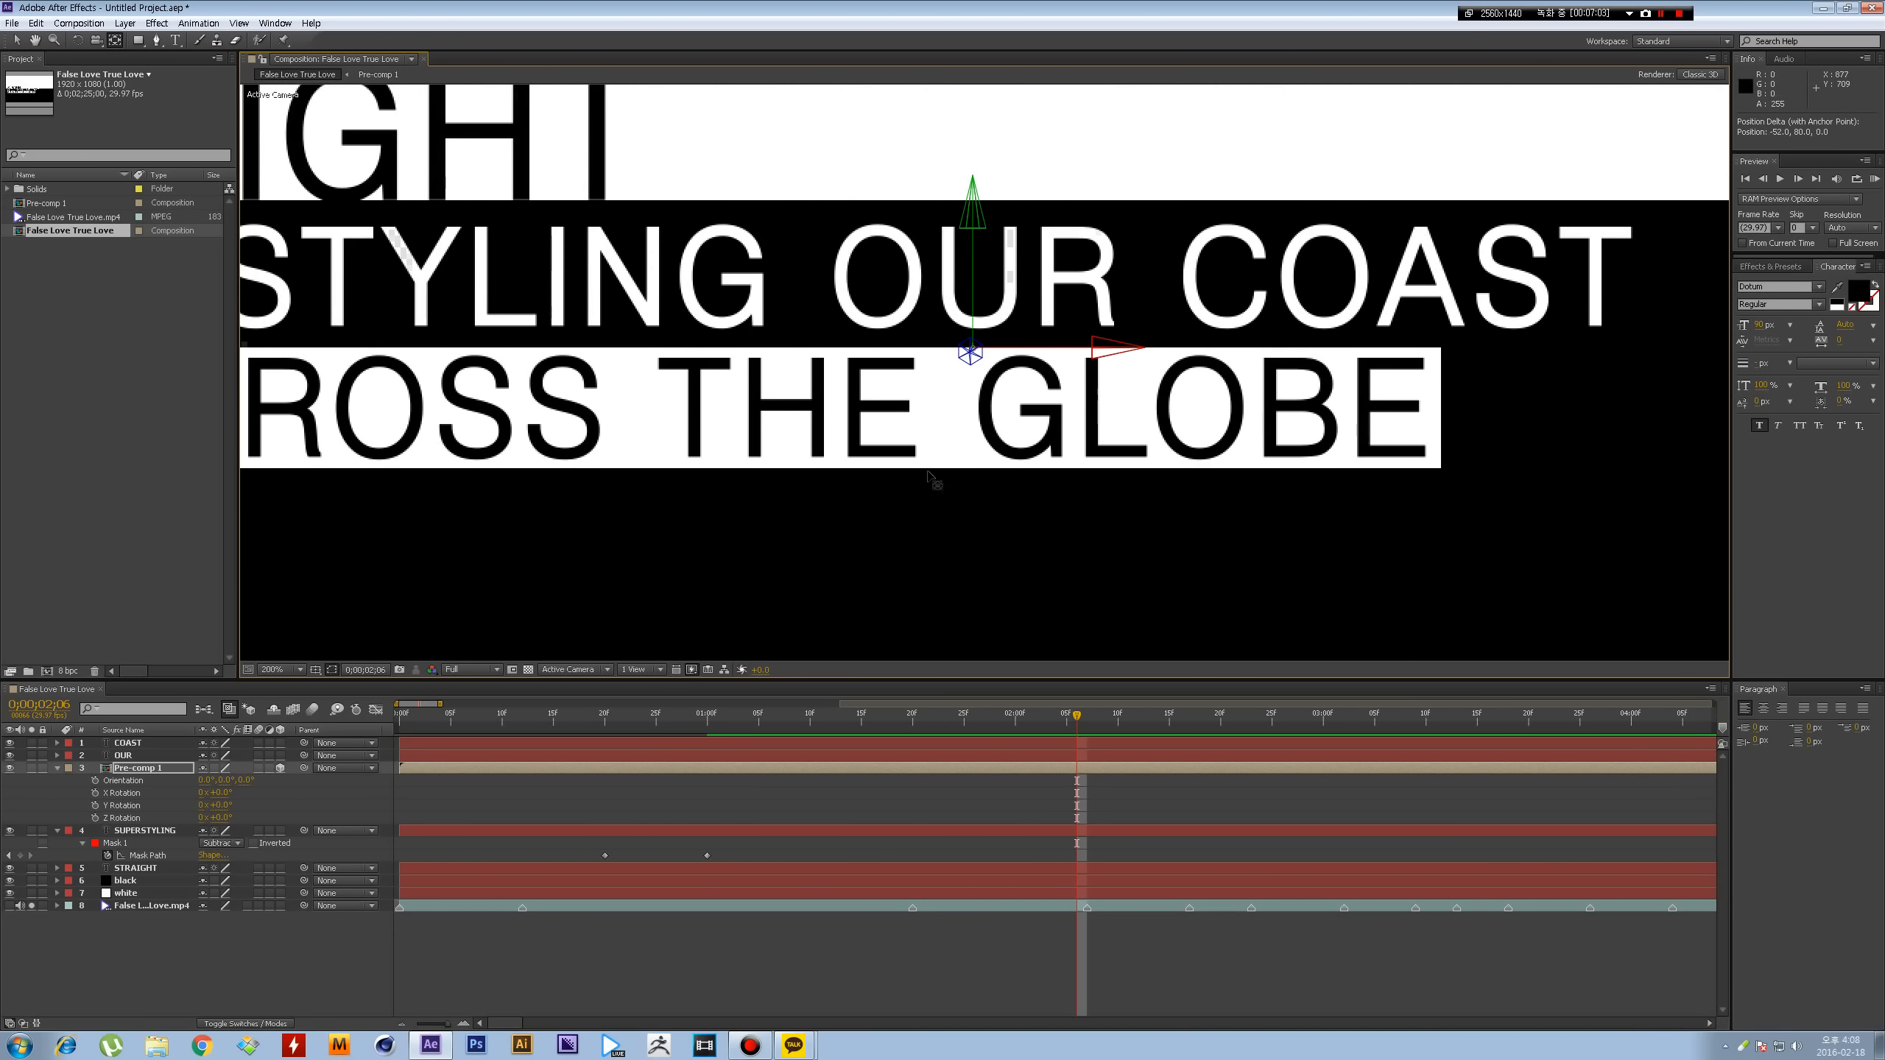
{"action": "scroll", "coordinate": [993, 364], "scroll_direction": "up", "scroll_amount": 1}
{"action": "scroll", "coordinate": [994, 355], "scroll_direction": "down", "scroll_amount": 2}
{"action": "left_click_drag", "start_coordinate": [928, 359], "coordinate": [975, 315]}
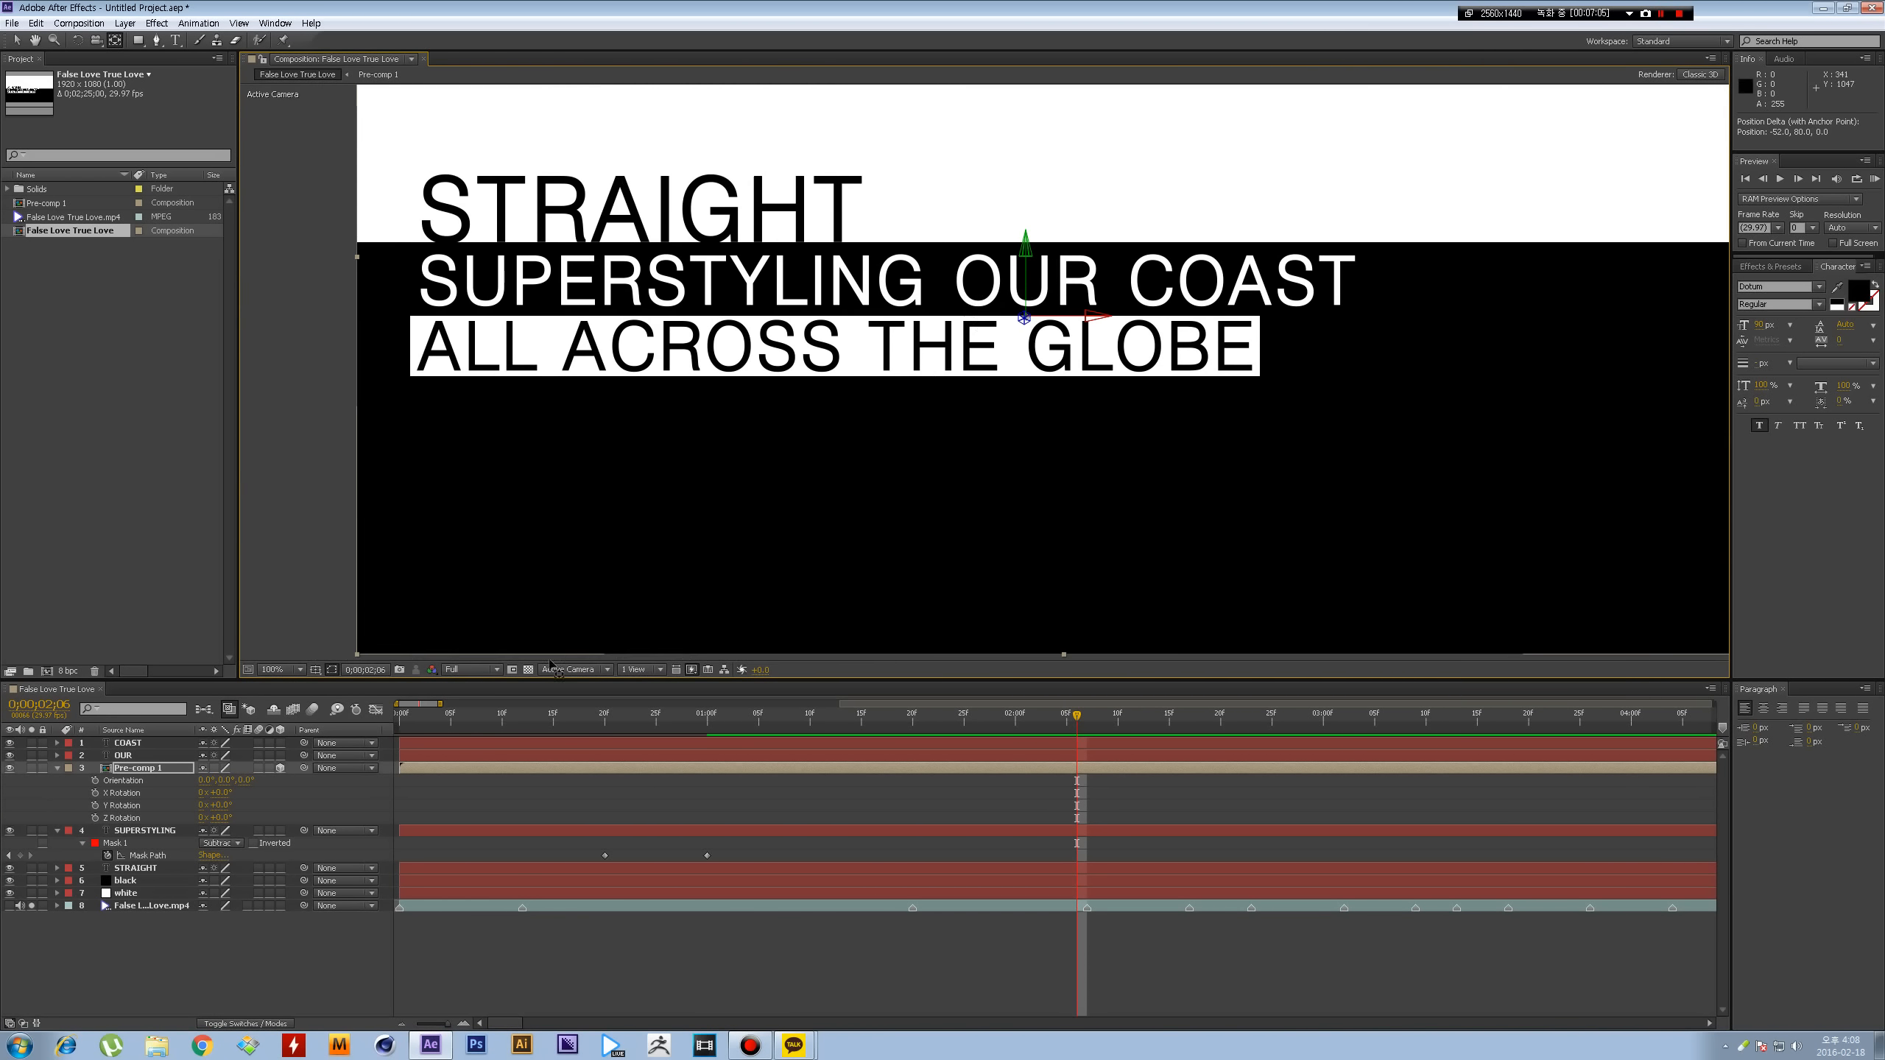
- Start X Rotation keyframing on Pre-comp 1 at 0;00;01;00 with a value of -160°
{"action": "left_click", "coordinate": [719, 723]}
{"action": "left_click_drag", "start_coordinate": [229, 799], "coordinate": [175, 800]}
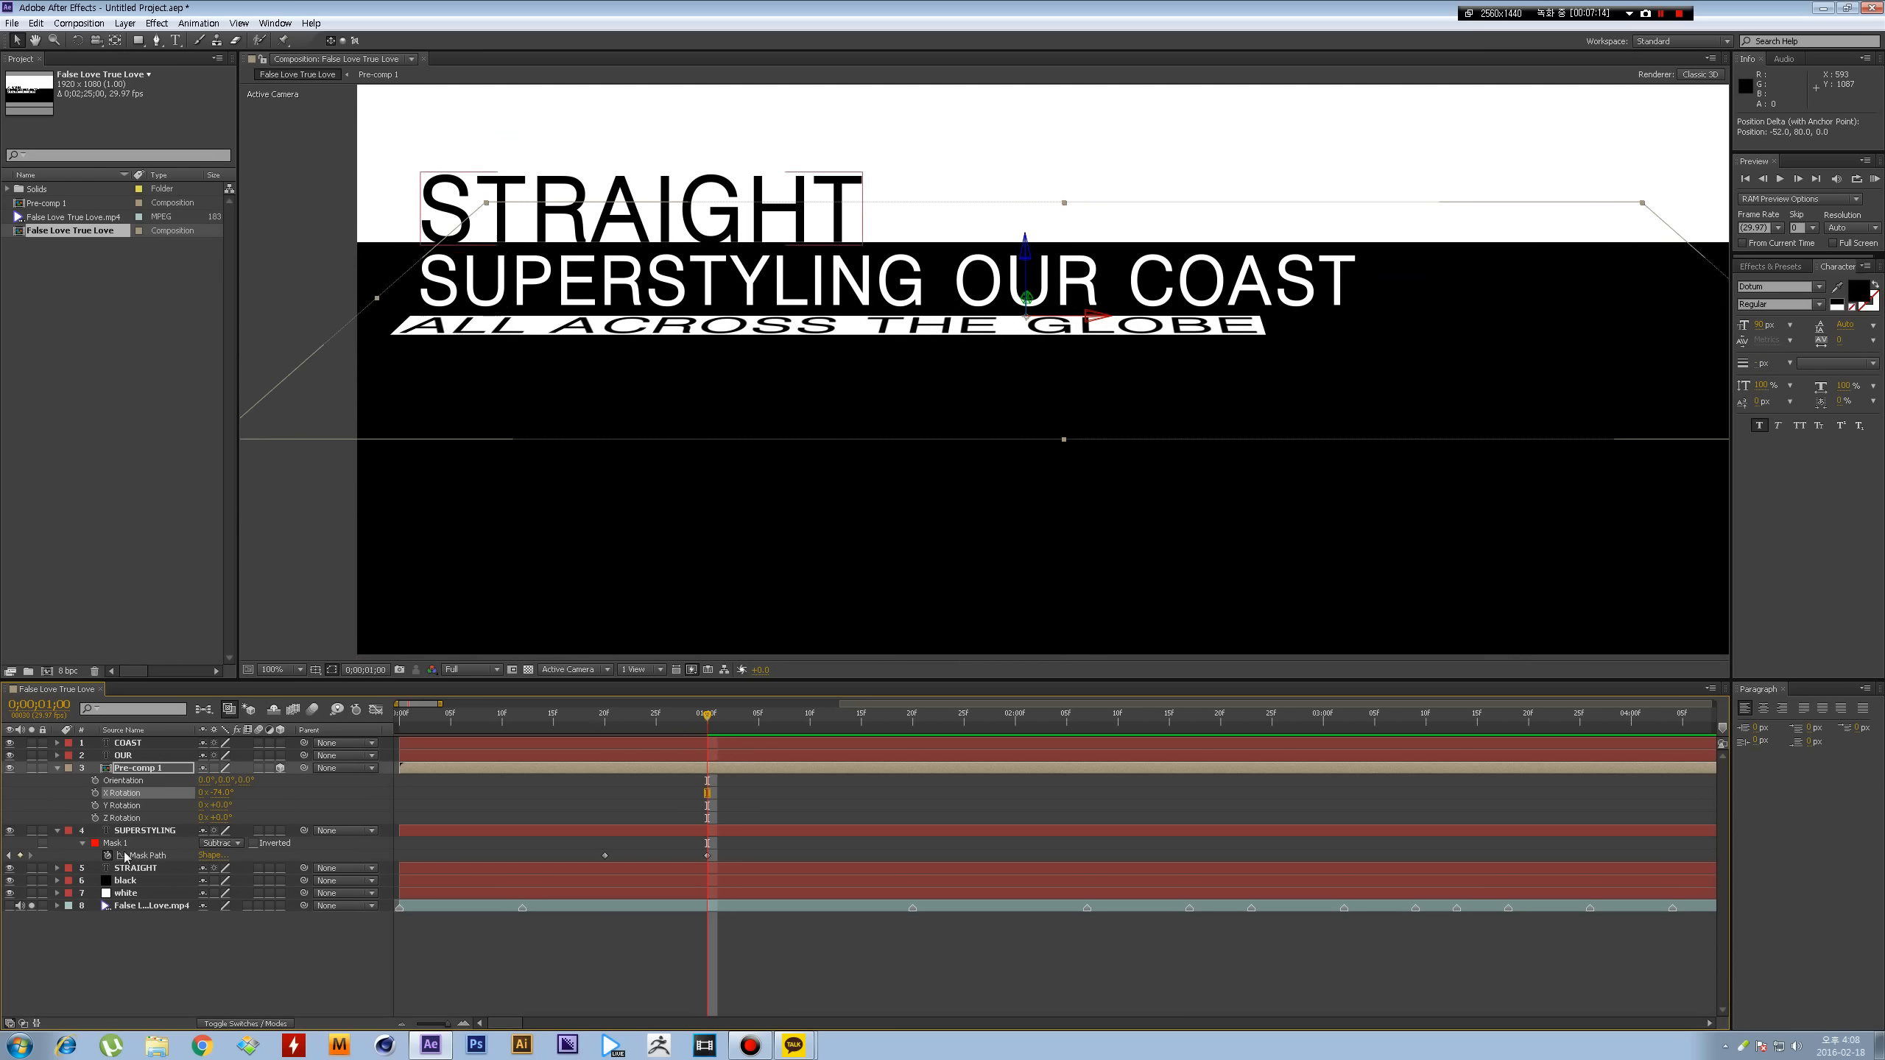
{"action": "mouse_move", "coordinate": [217, 796]}
{"action": "left_mouse_down"}
{"action": "mouse_move", "coordinate": [181, 793]}
{"action": "mouse_move", "coordinate": [220, 791]}
{"action": "left_mouse_up"}
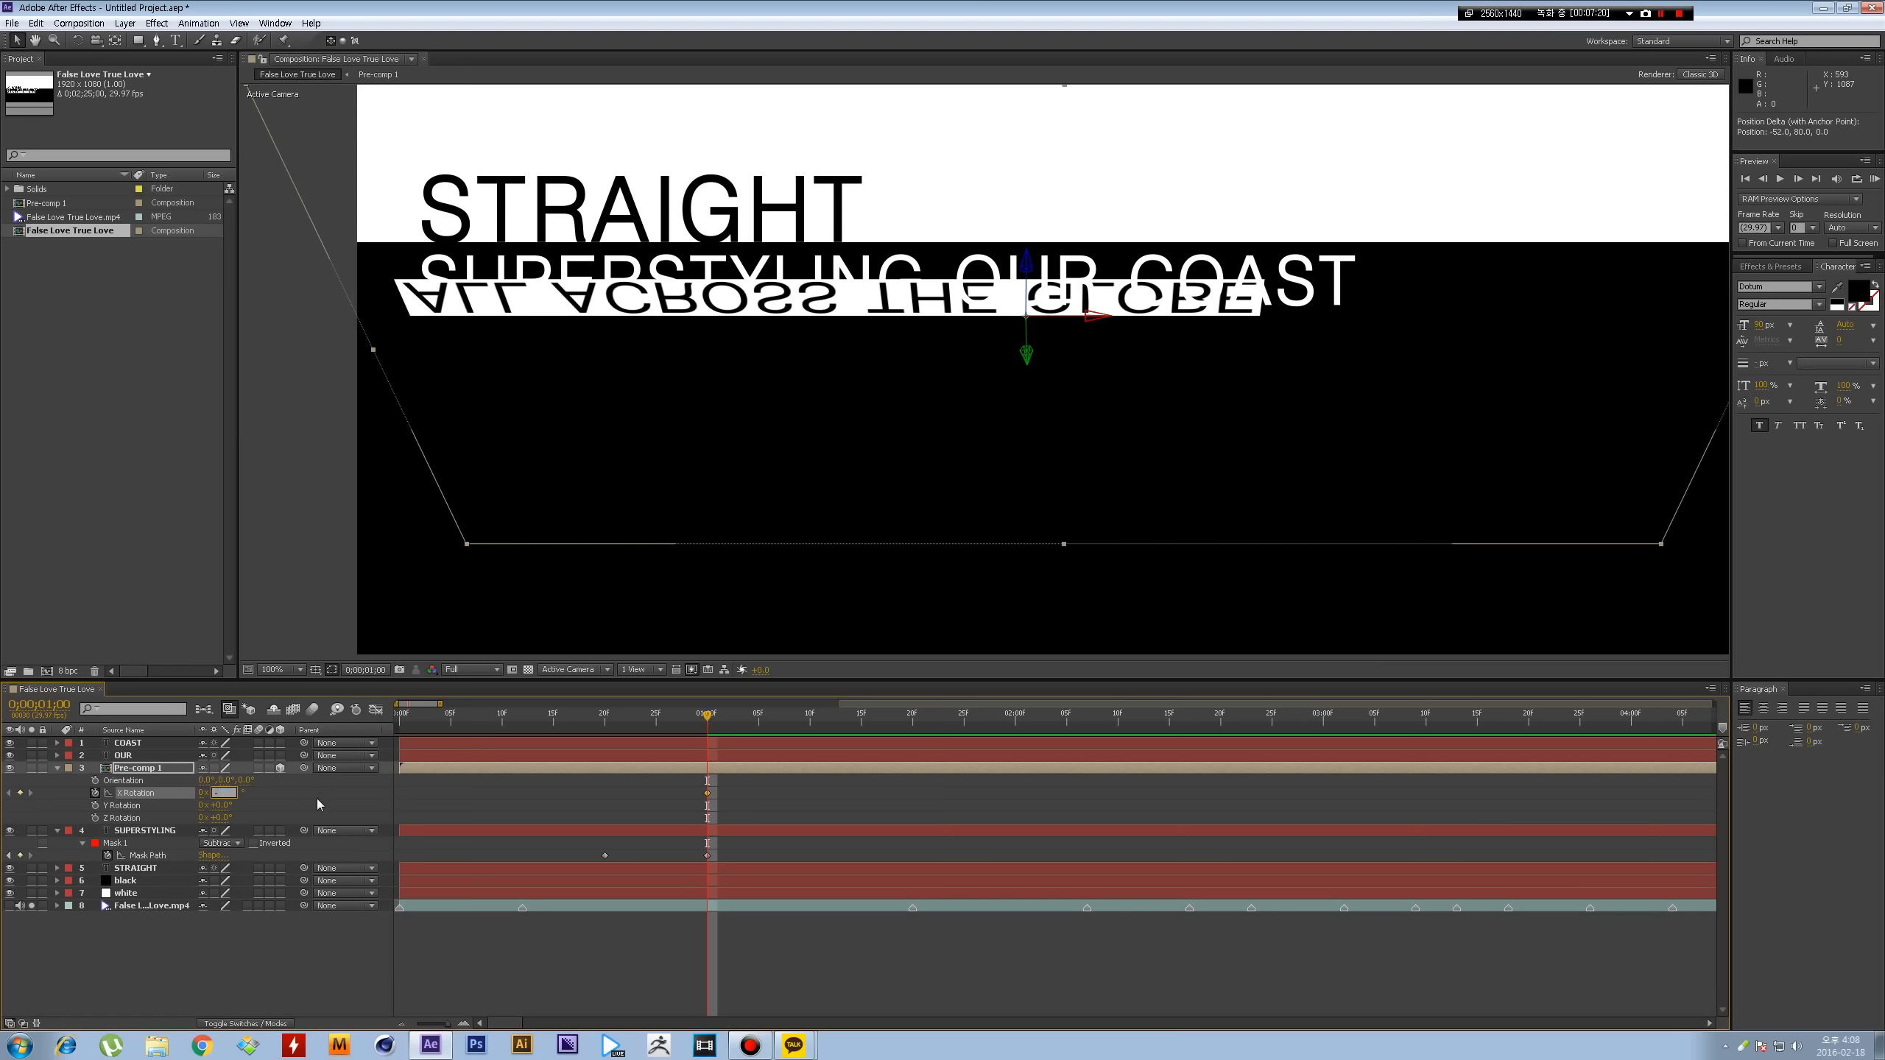
{"action": "type", "text": "60"}
{"action": "key", "text": "Return"}
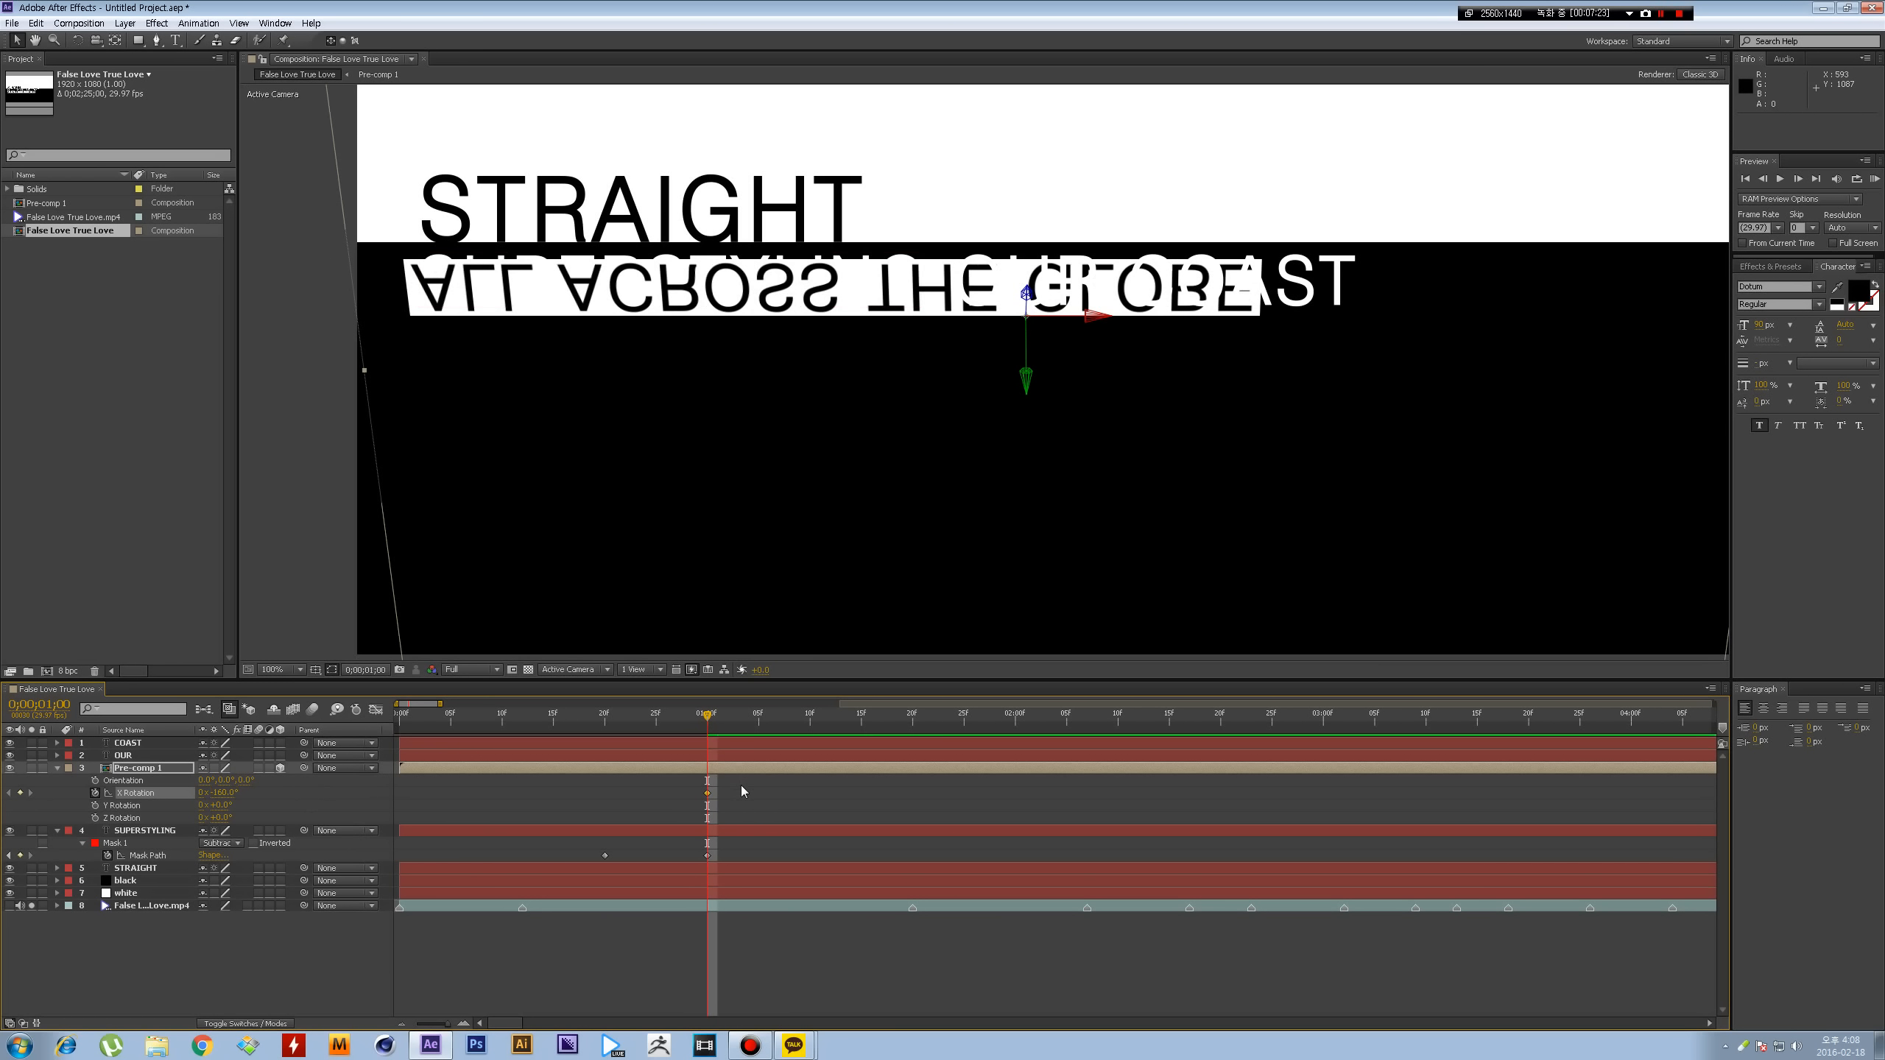
- Add an X Rotation keyframe of 30° to Pre-comp 1 at 0;00;01;10
{"action": "left_click", "coordinate": [888, 843]}
{"action": "key", "text": "shift+Page_Down"}
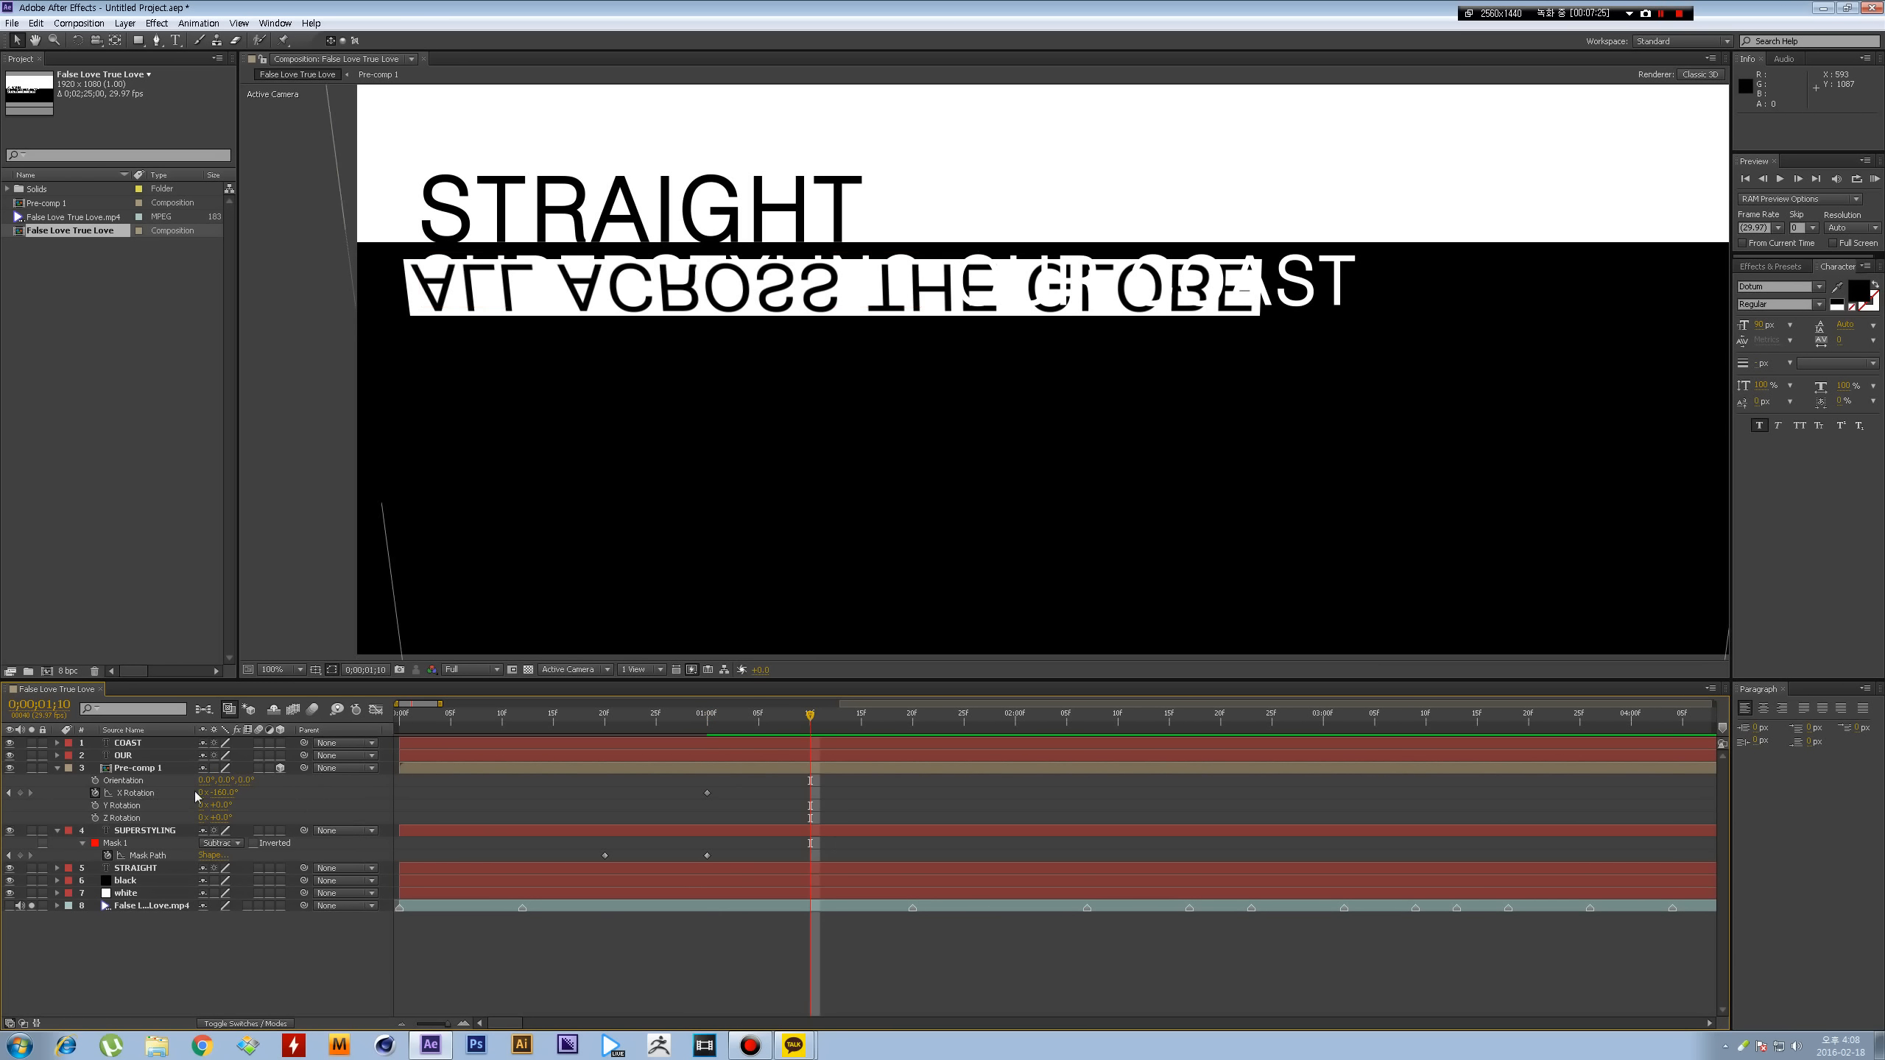
{"action": "left_click_drag", "start_coordinate": [219, 792], "coordinate": [355, 787]}
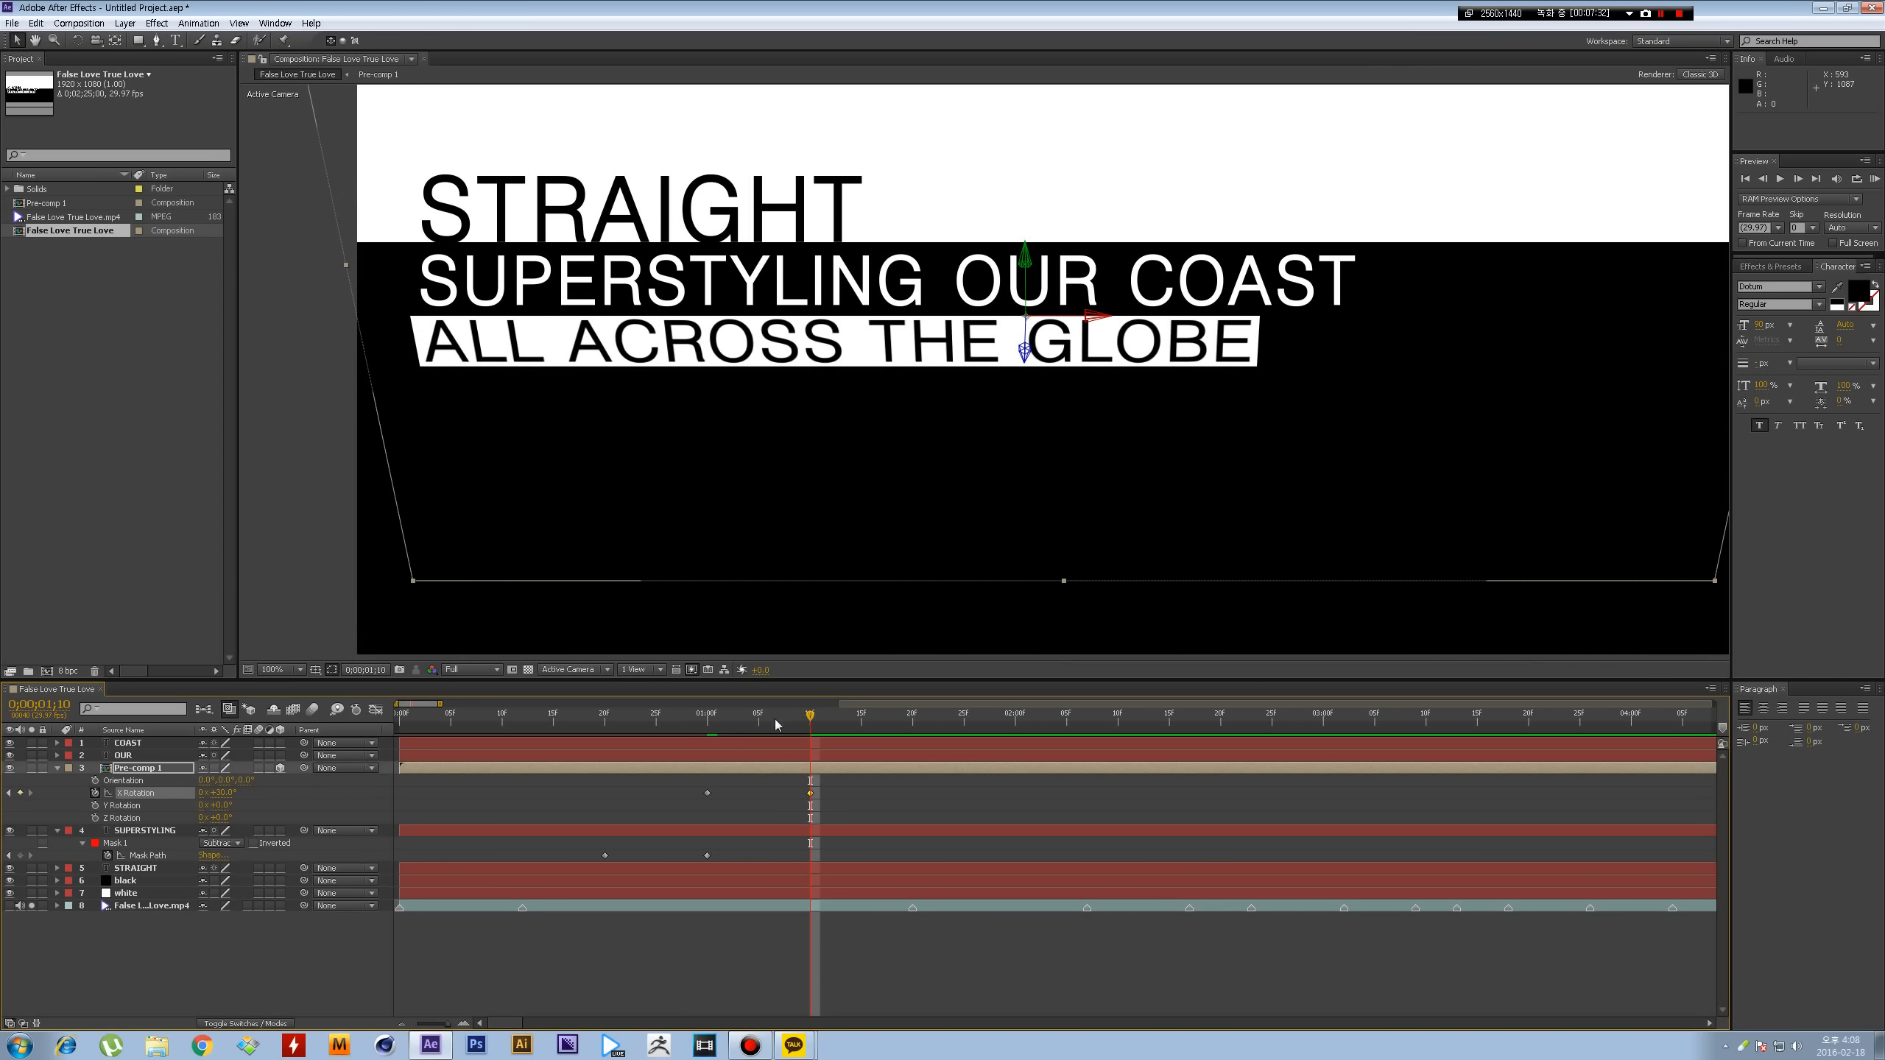
- Add an X Rotation keyframe of -15° to Pre-comp 1 at 0;00;01;20
{"action": "mouse_move", "coordinate": [775, 719]}
{"action": "left_mouse_down"}
{"action": "mouse_move", "coordinate": [715, 719]}
{"action": "mouse_move", "coordinate": [810, 726]}
{"action": "left_mouse_up"}
{"action": "key", "text": "shift+Page_Down"}
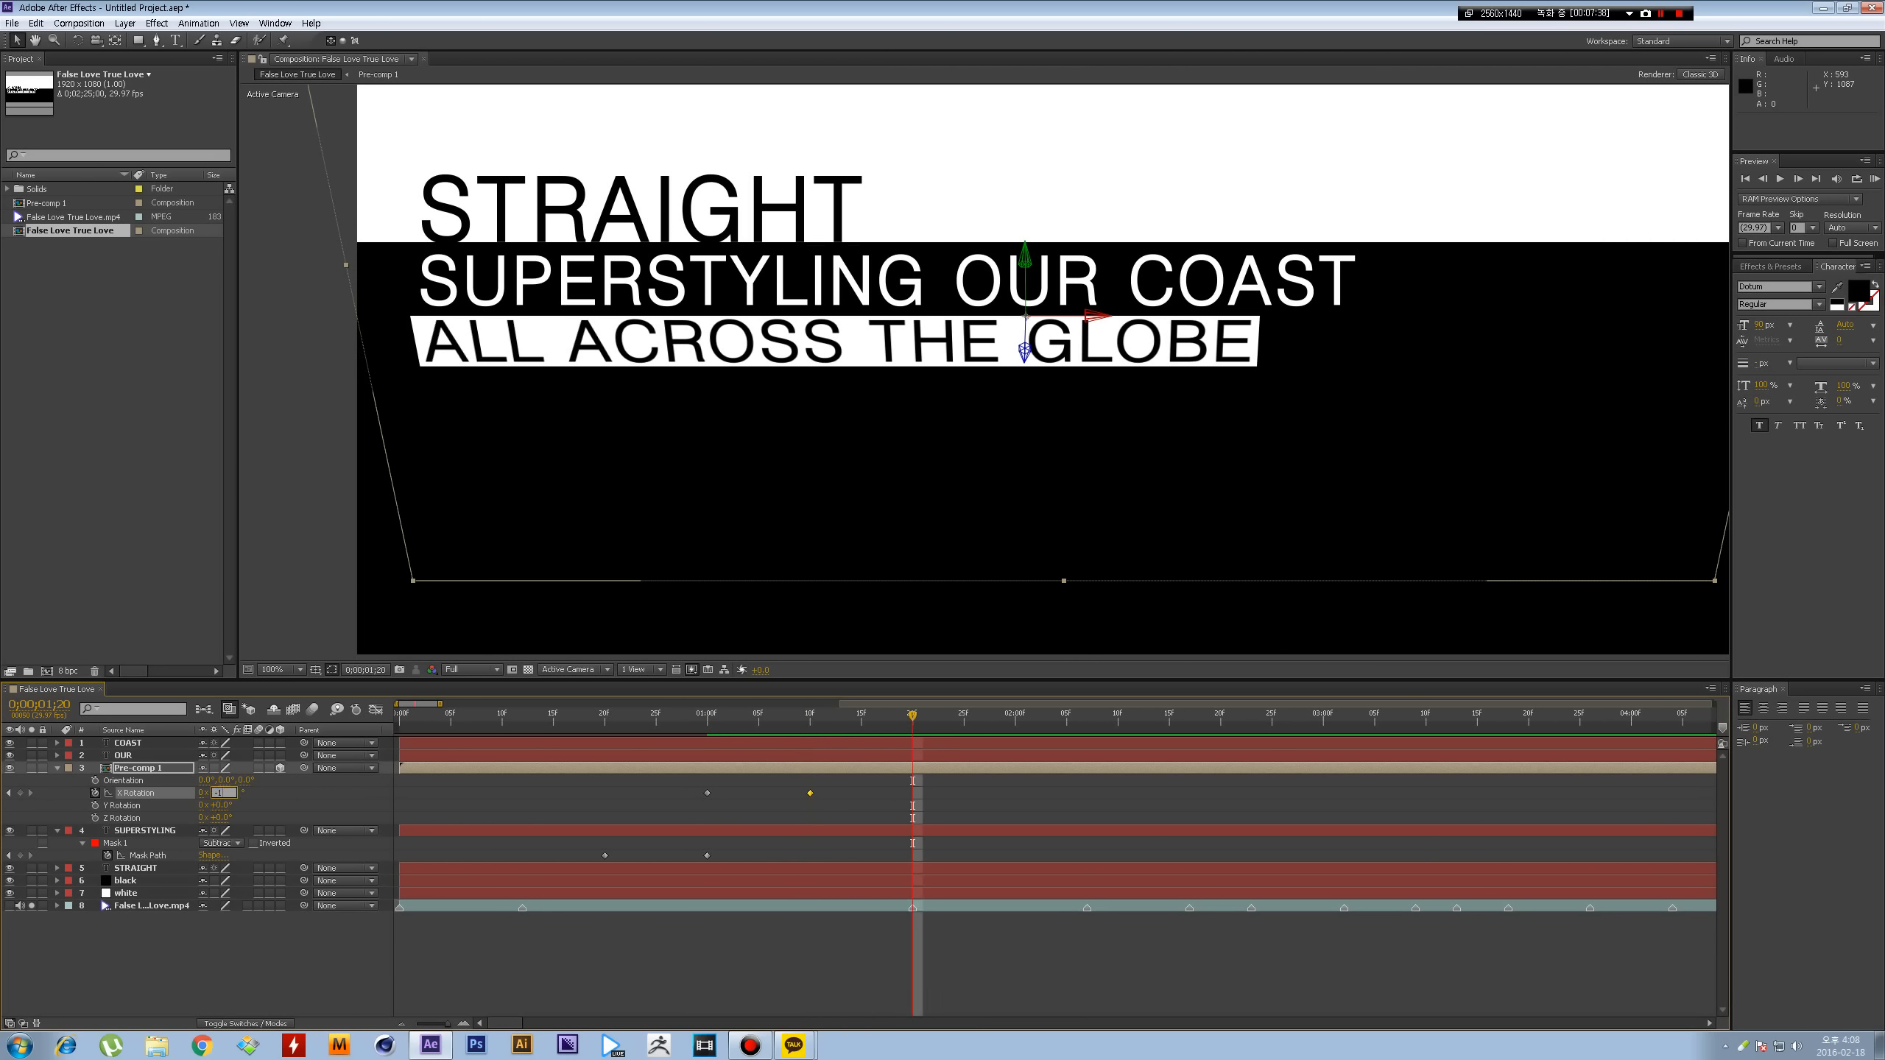
{"action": "type", "text": "5"}
{"action": "key", "text": "Return"}
- Add an X Rotation keyframe of 5° to Pre-comp 1 at 0;00;02;00
{"action": "key", "text": "shift+Page_Down"}
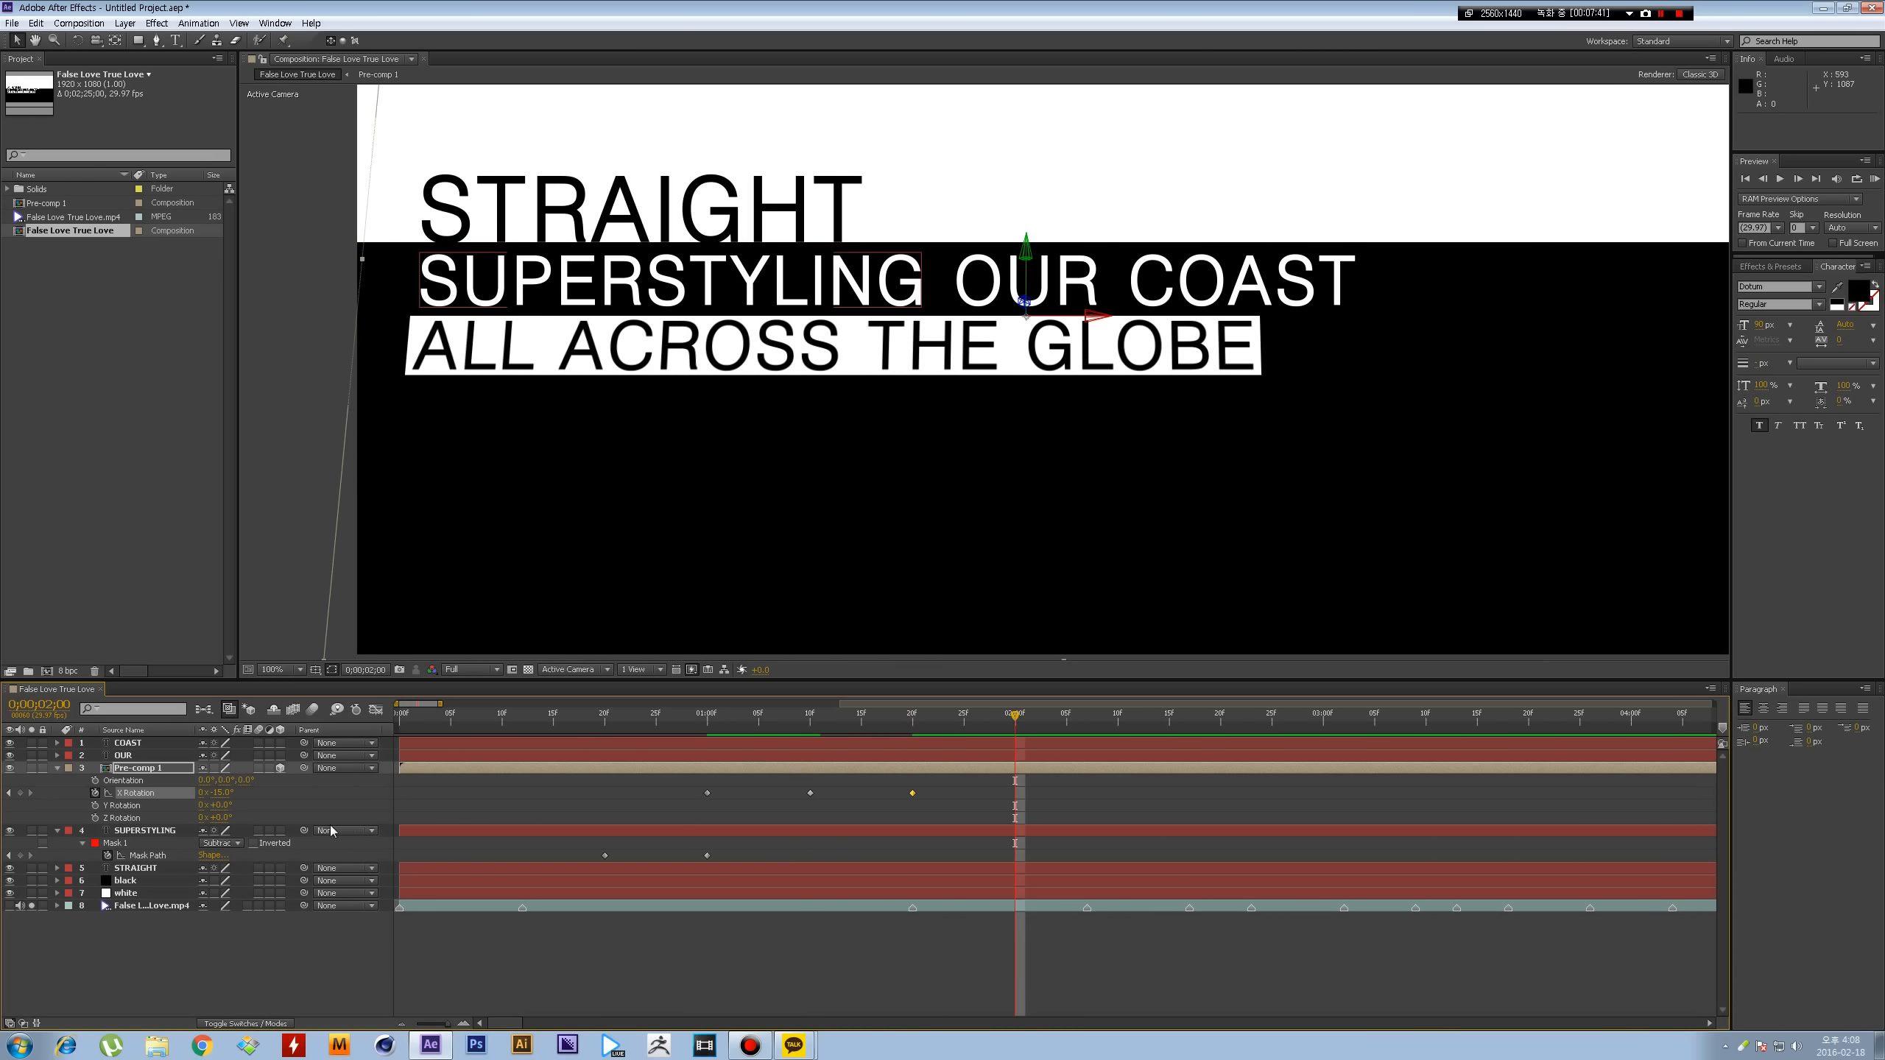
{"action": "left_click", "coordinate": [224, 795]}
{"action": "type", "text": "5"}
{"action": "key", "text": "Return"}
- Settle Pre-comp 1's swing with an X Rotation keyframe of 0° at 0;00;02;05
{"action": "key", "text": "Page_Down"}
{"action": "key", "text": "Page_Down"}
{"action": "key", "text": "Page_Down"}
{"action": "key", "text": "Page_Down"}
{"action": "key", "text": "Page_Down"}
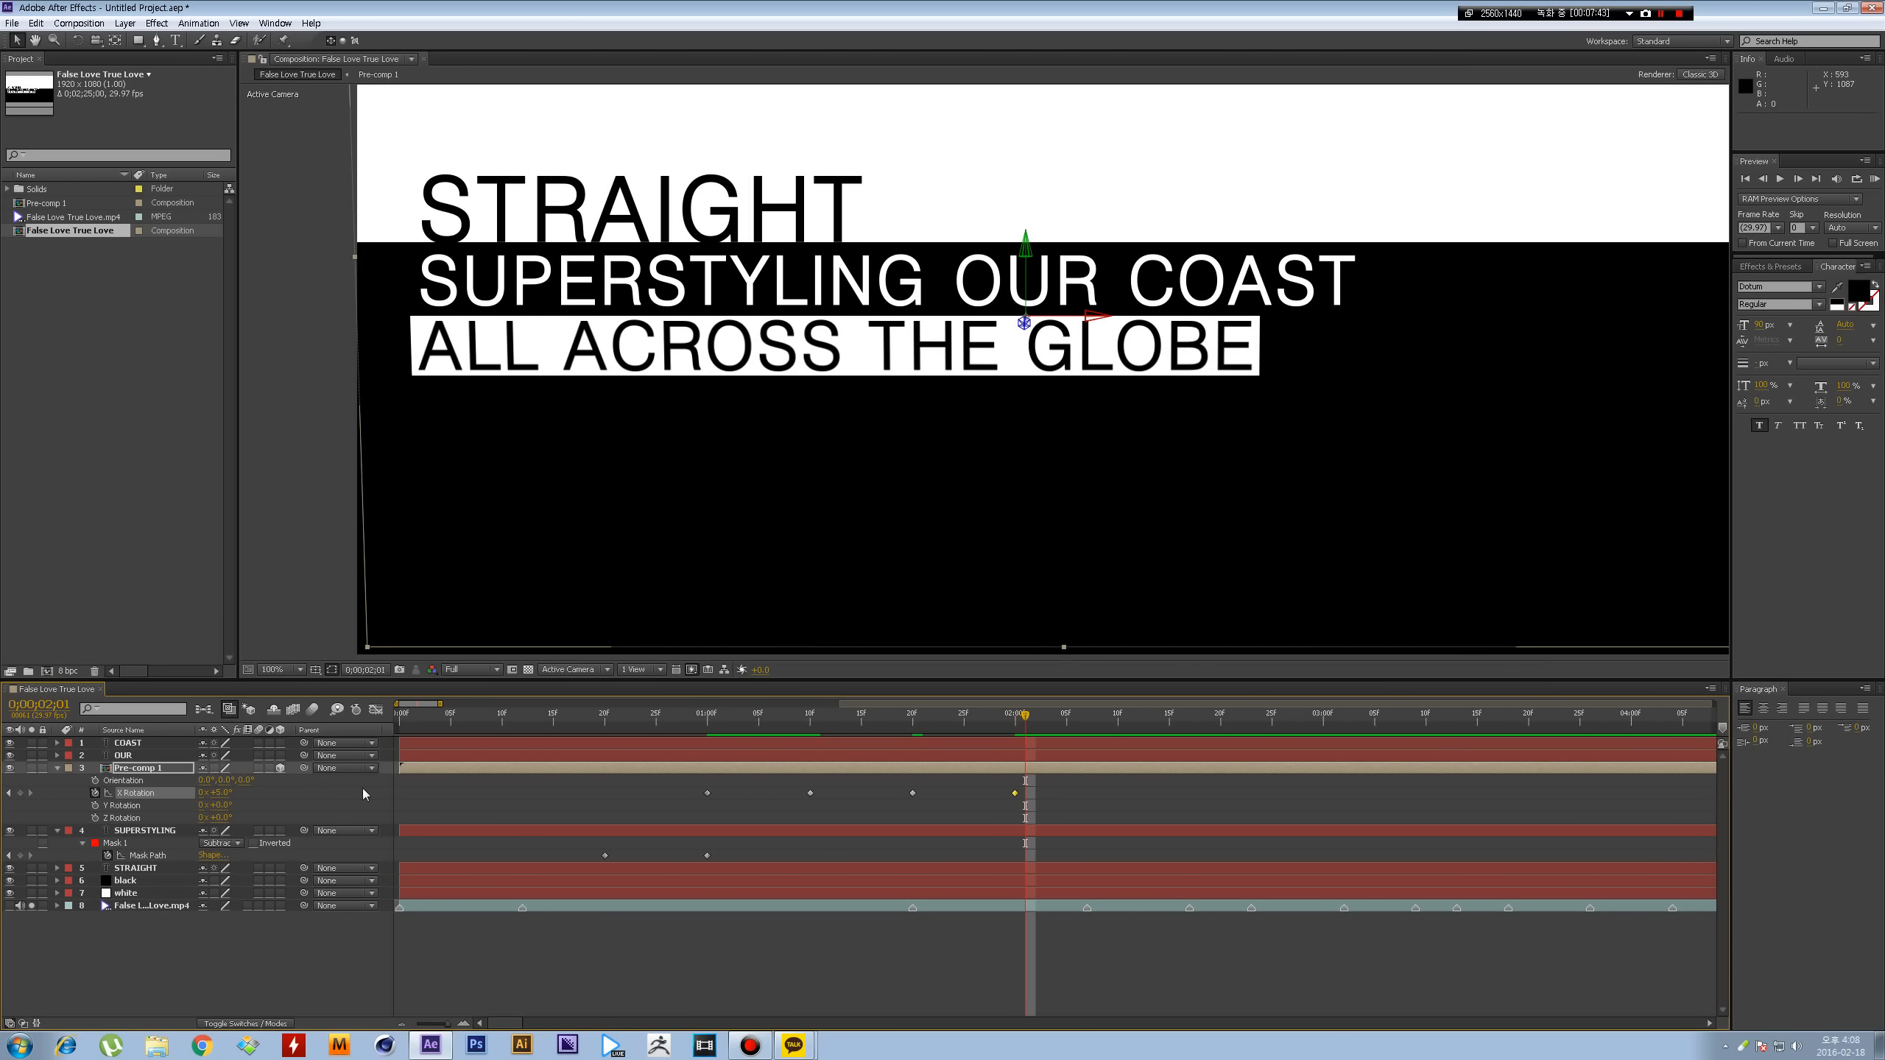
{"action": "left_click", "coordinate": [216, 793]}
{"action": "type", "text": "0"}
{"action": "key", "text": "Return"}
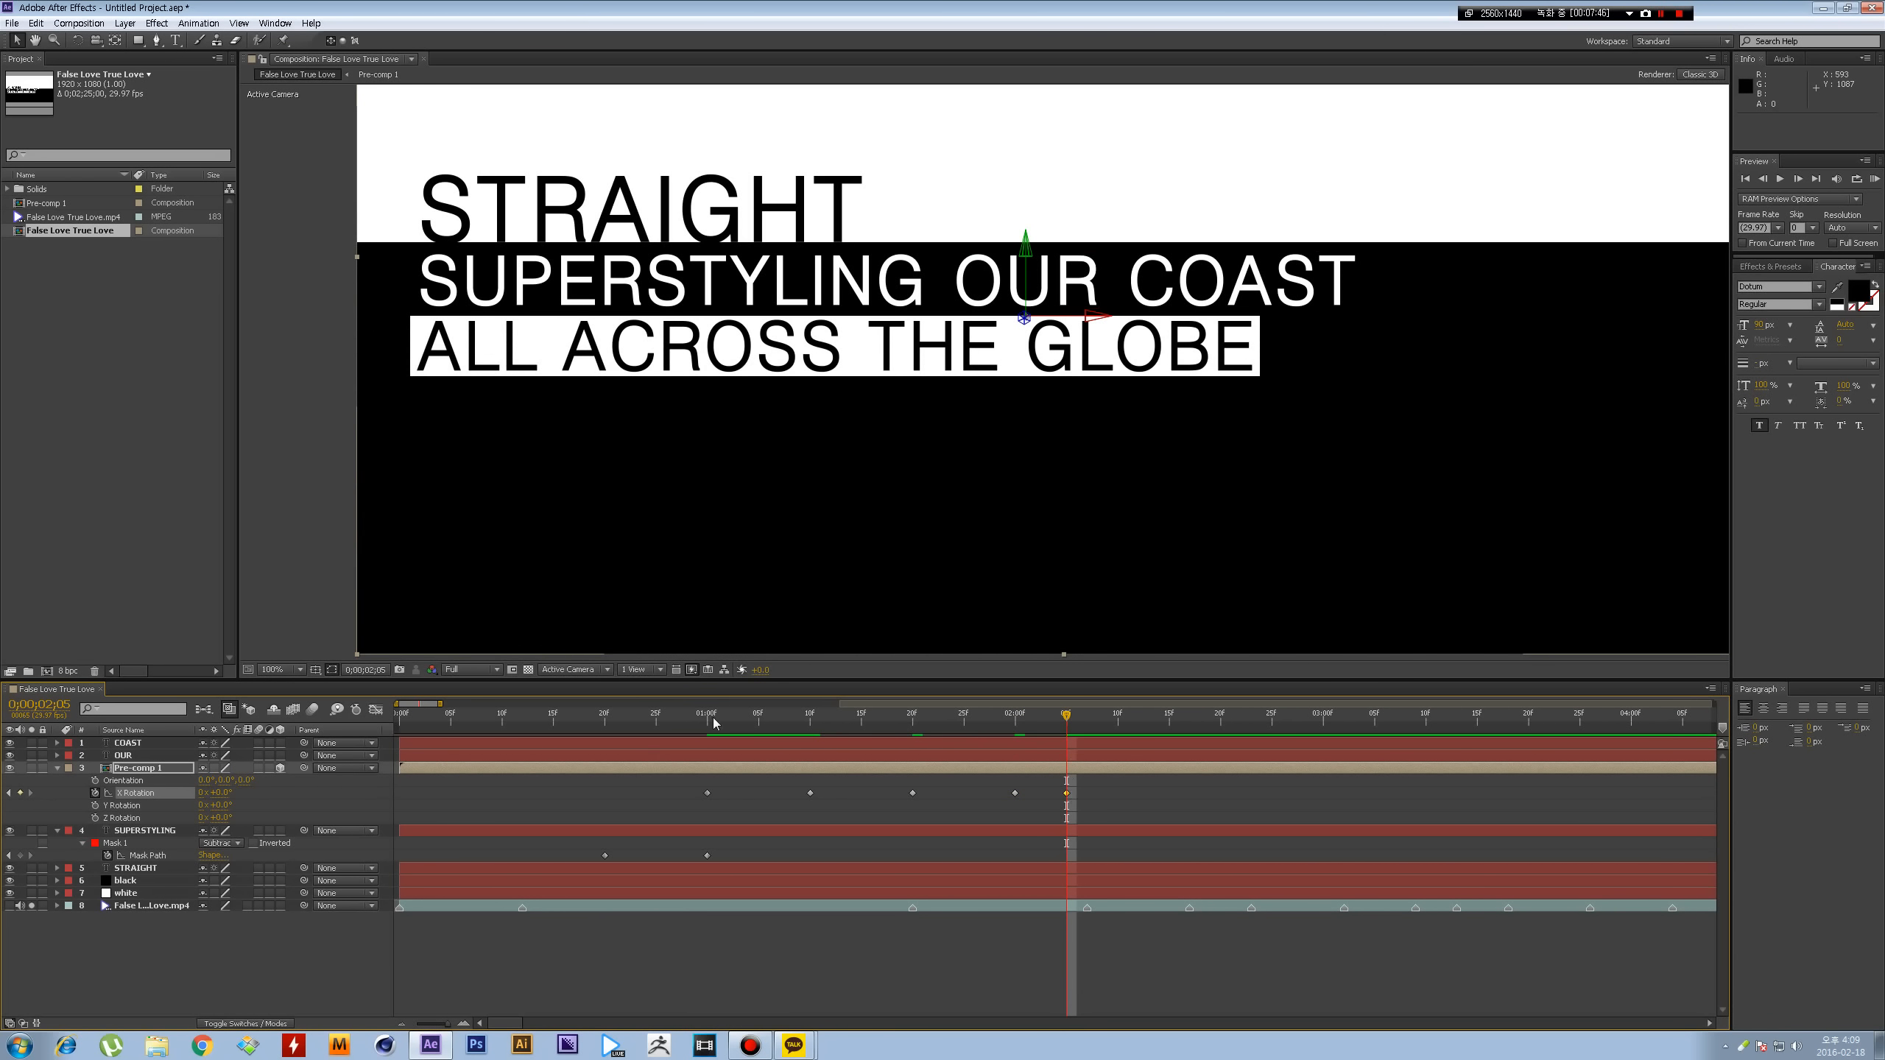
- Start the work area at 0;00;01;00 and preview the swinging text box
{"action": "left_click", "coordinate": [713, 717]}
{"action": "key", "text": "b"}
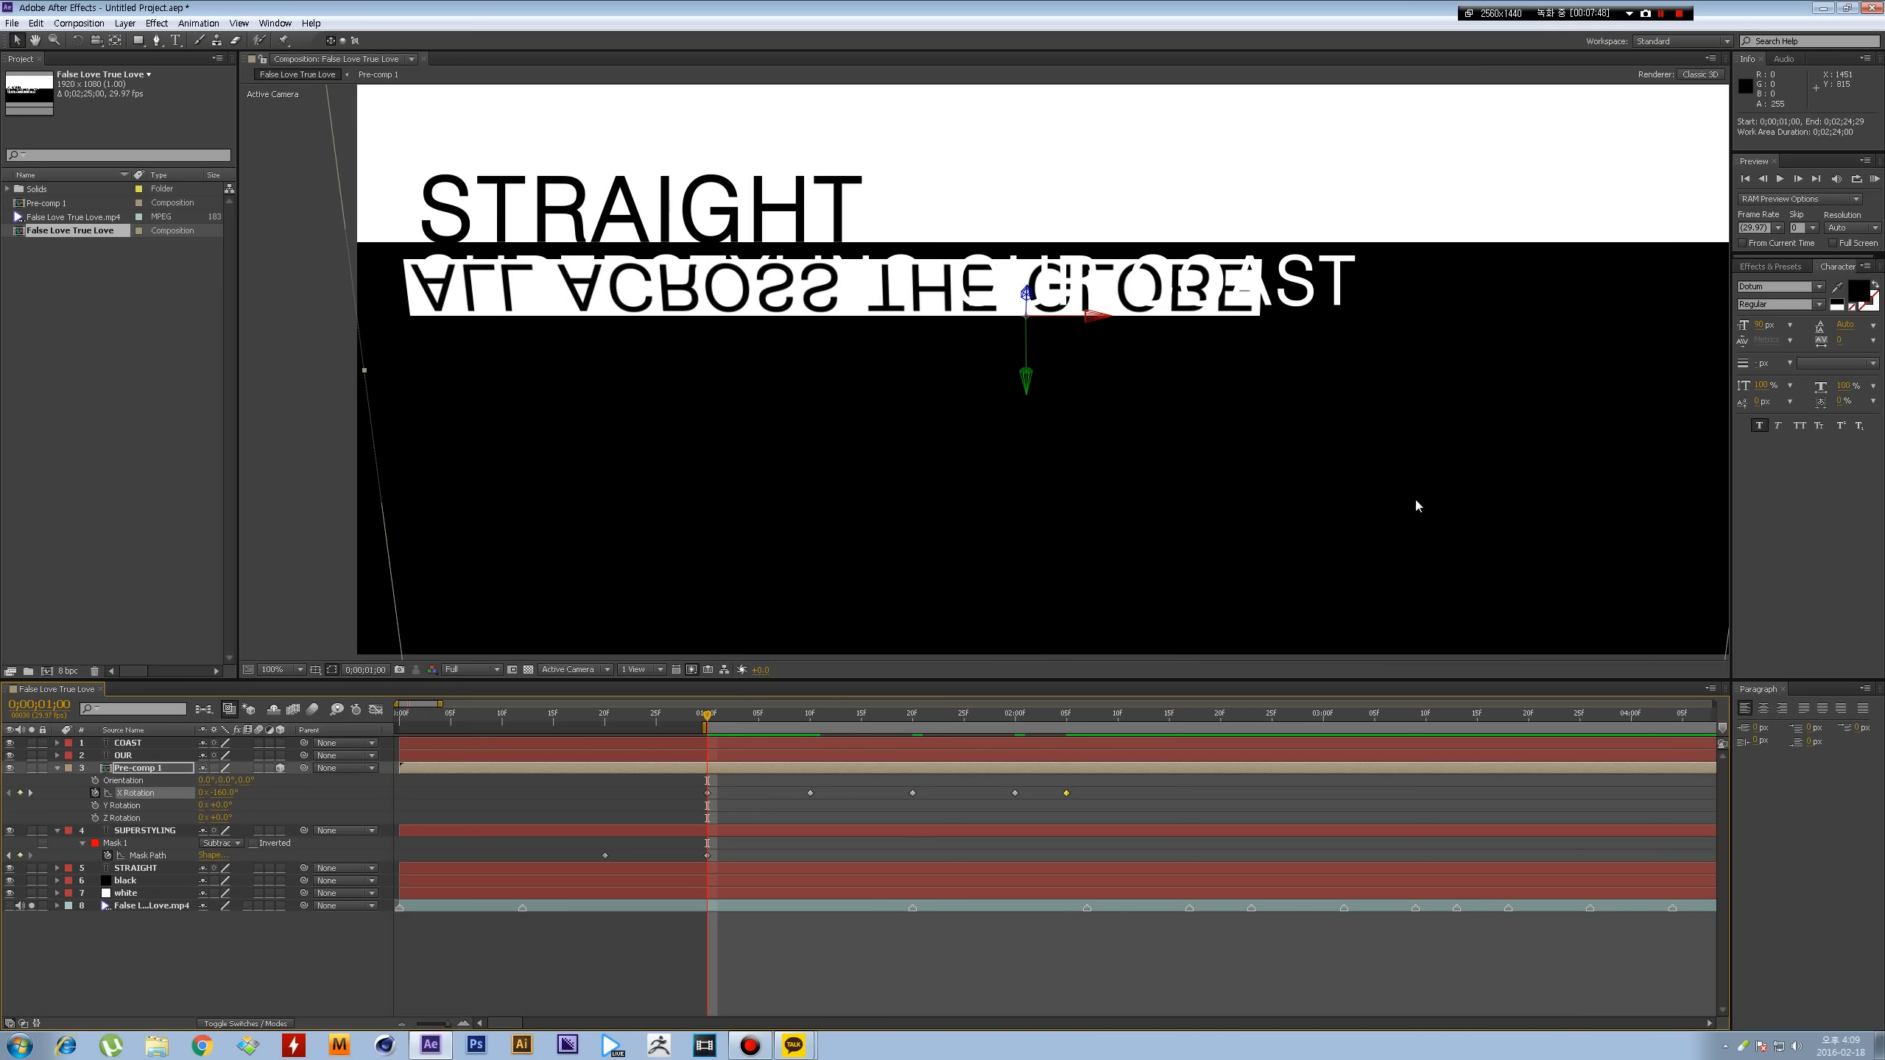
{"action": "key", "text": "KP_0"}
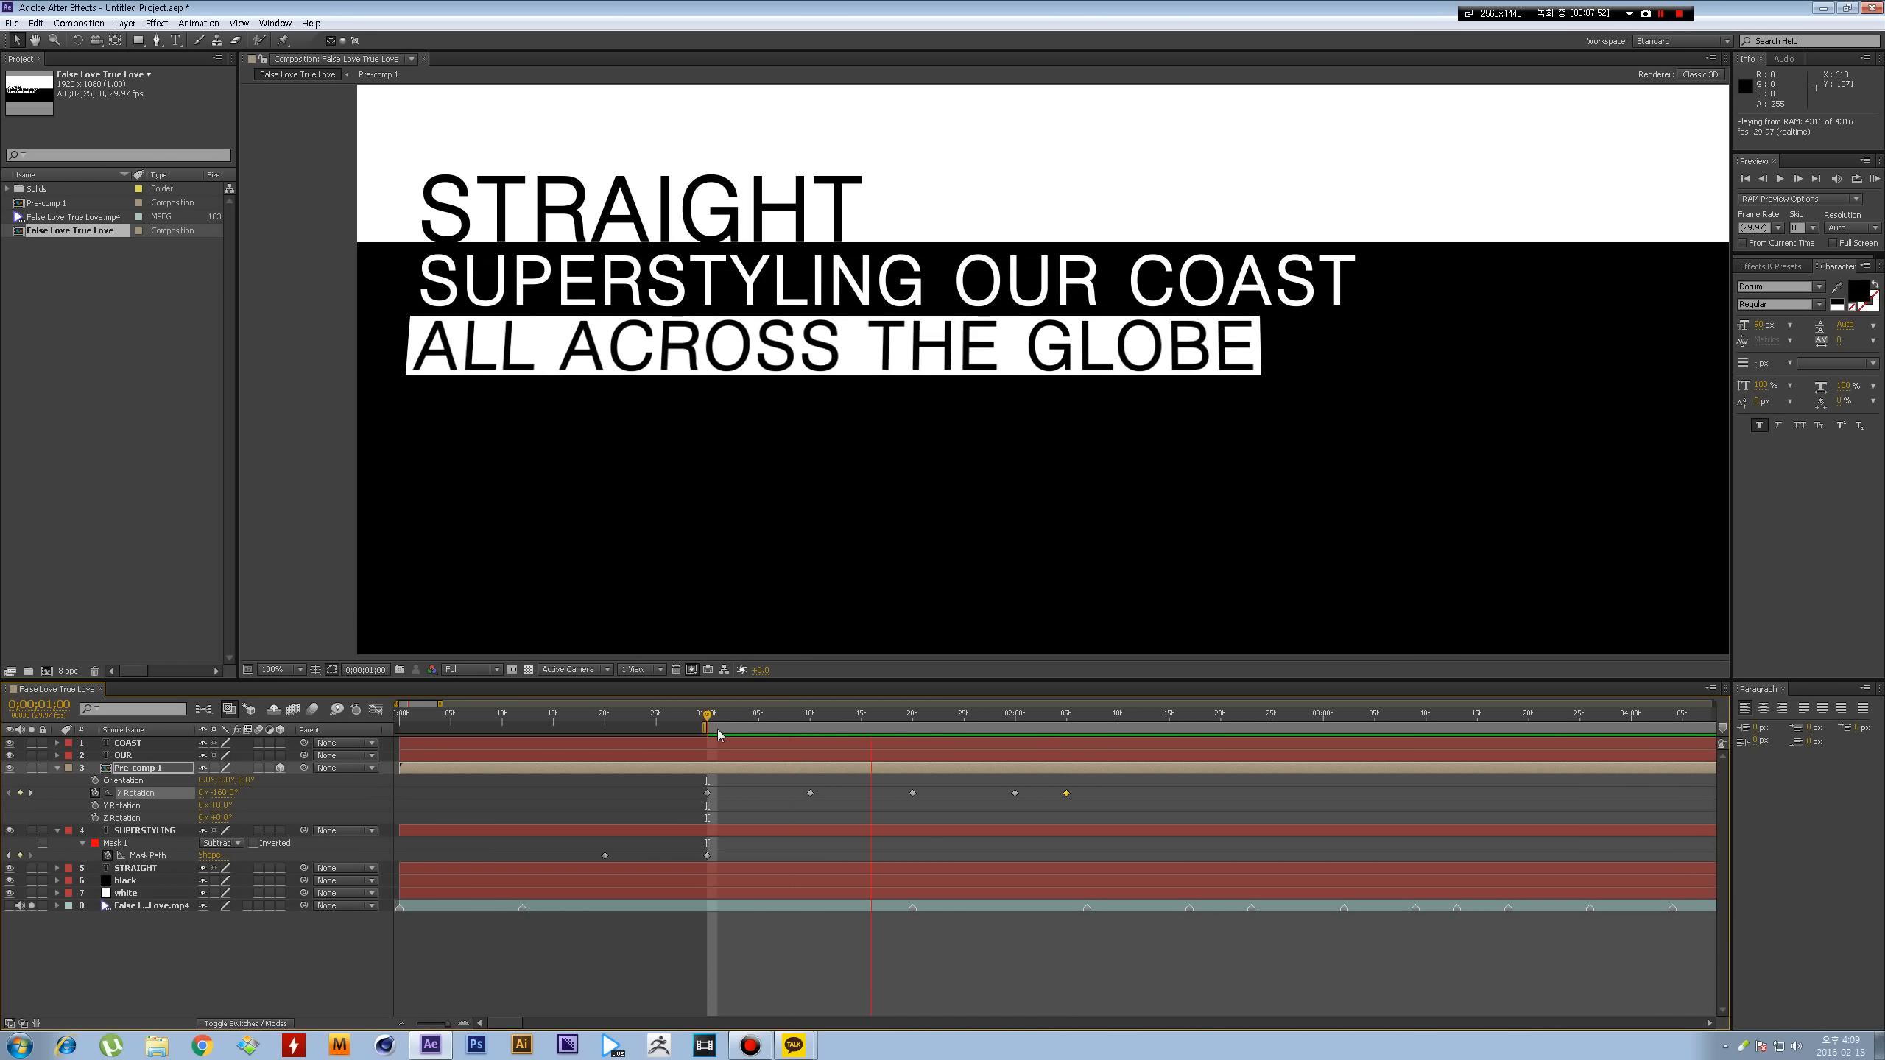
{"action": "key", "text": "space"}
{"action": "left_click_drag", "start_coordinate": [717, 706], "coordinate": [786, 703]}
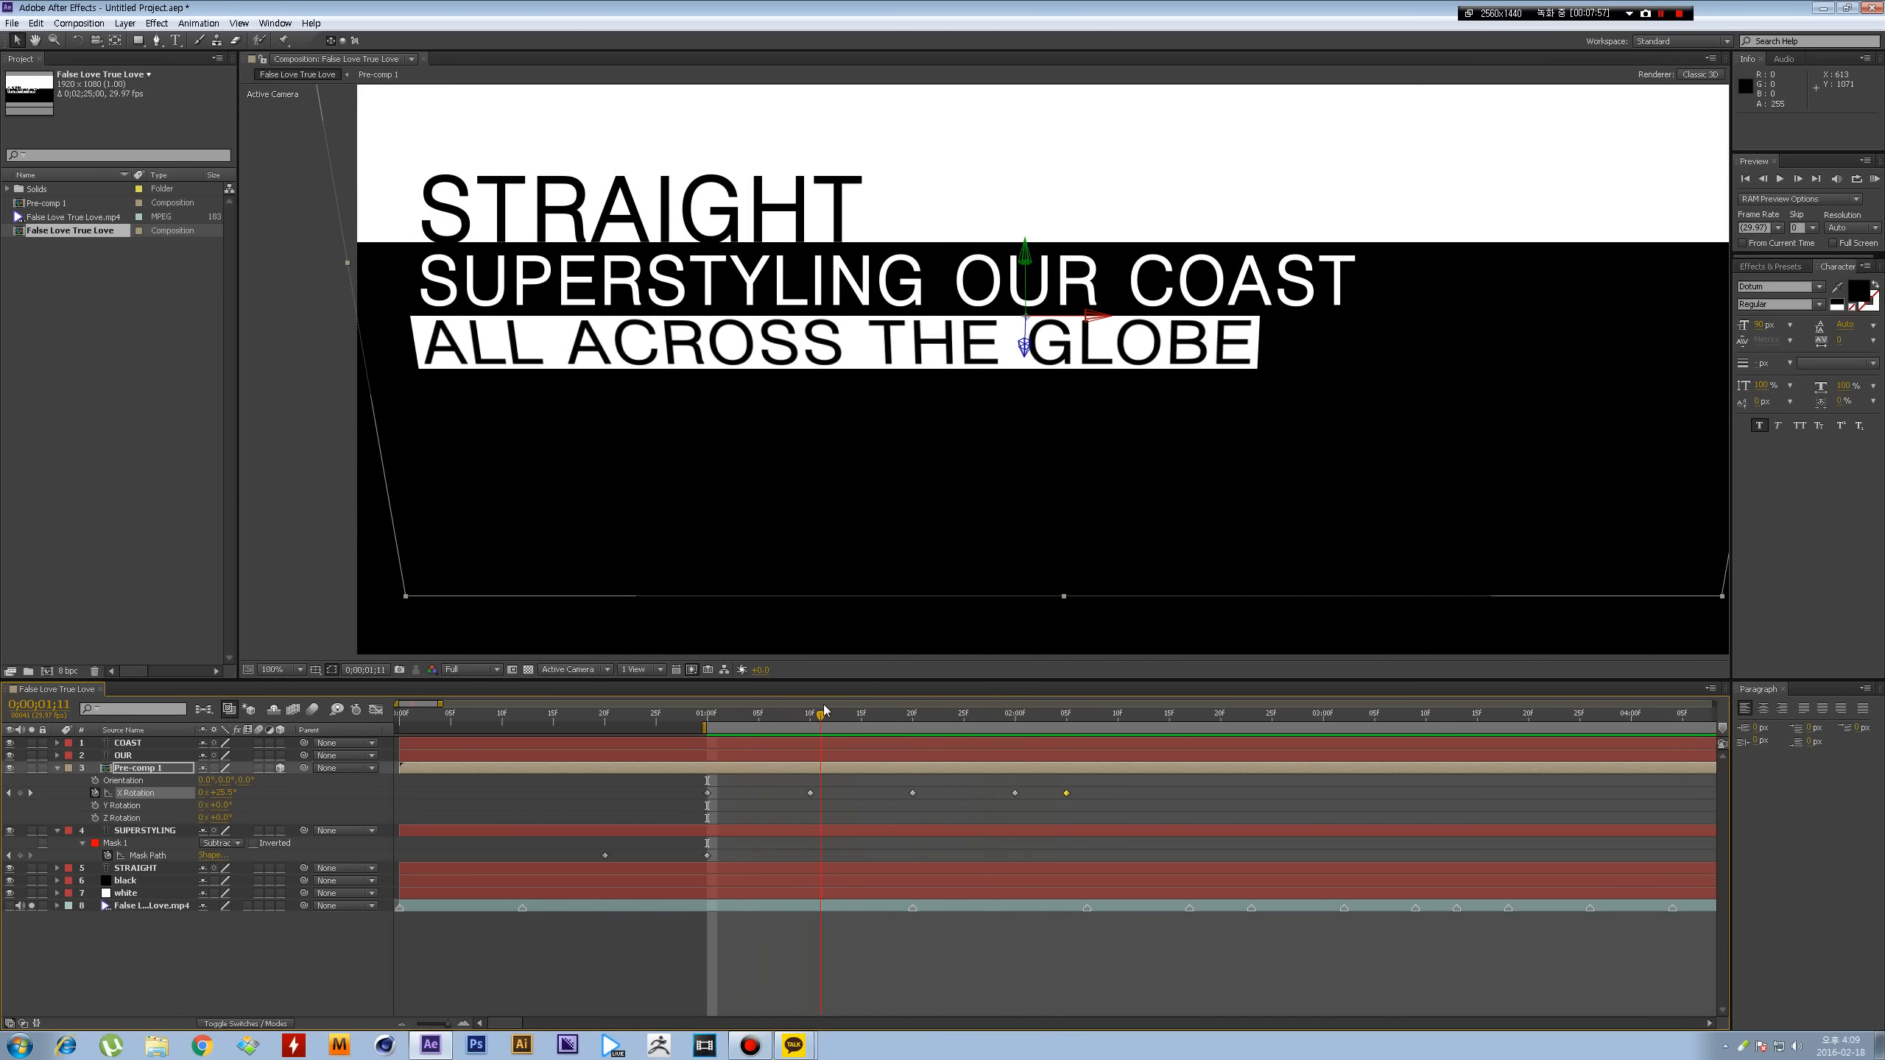
{"action": "left_click_drag", "start_coordinate": [747, 714], "coordinate": [806, 682]}
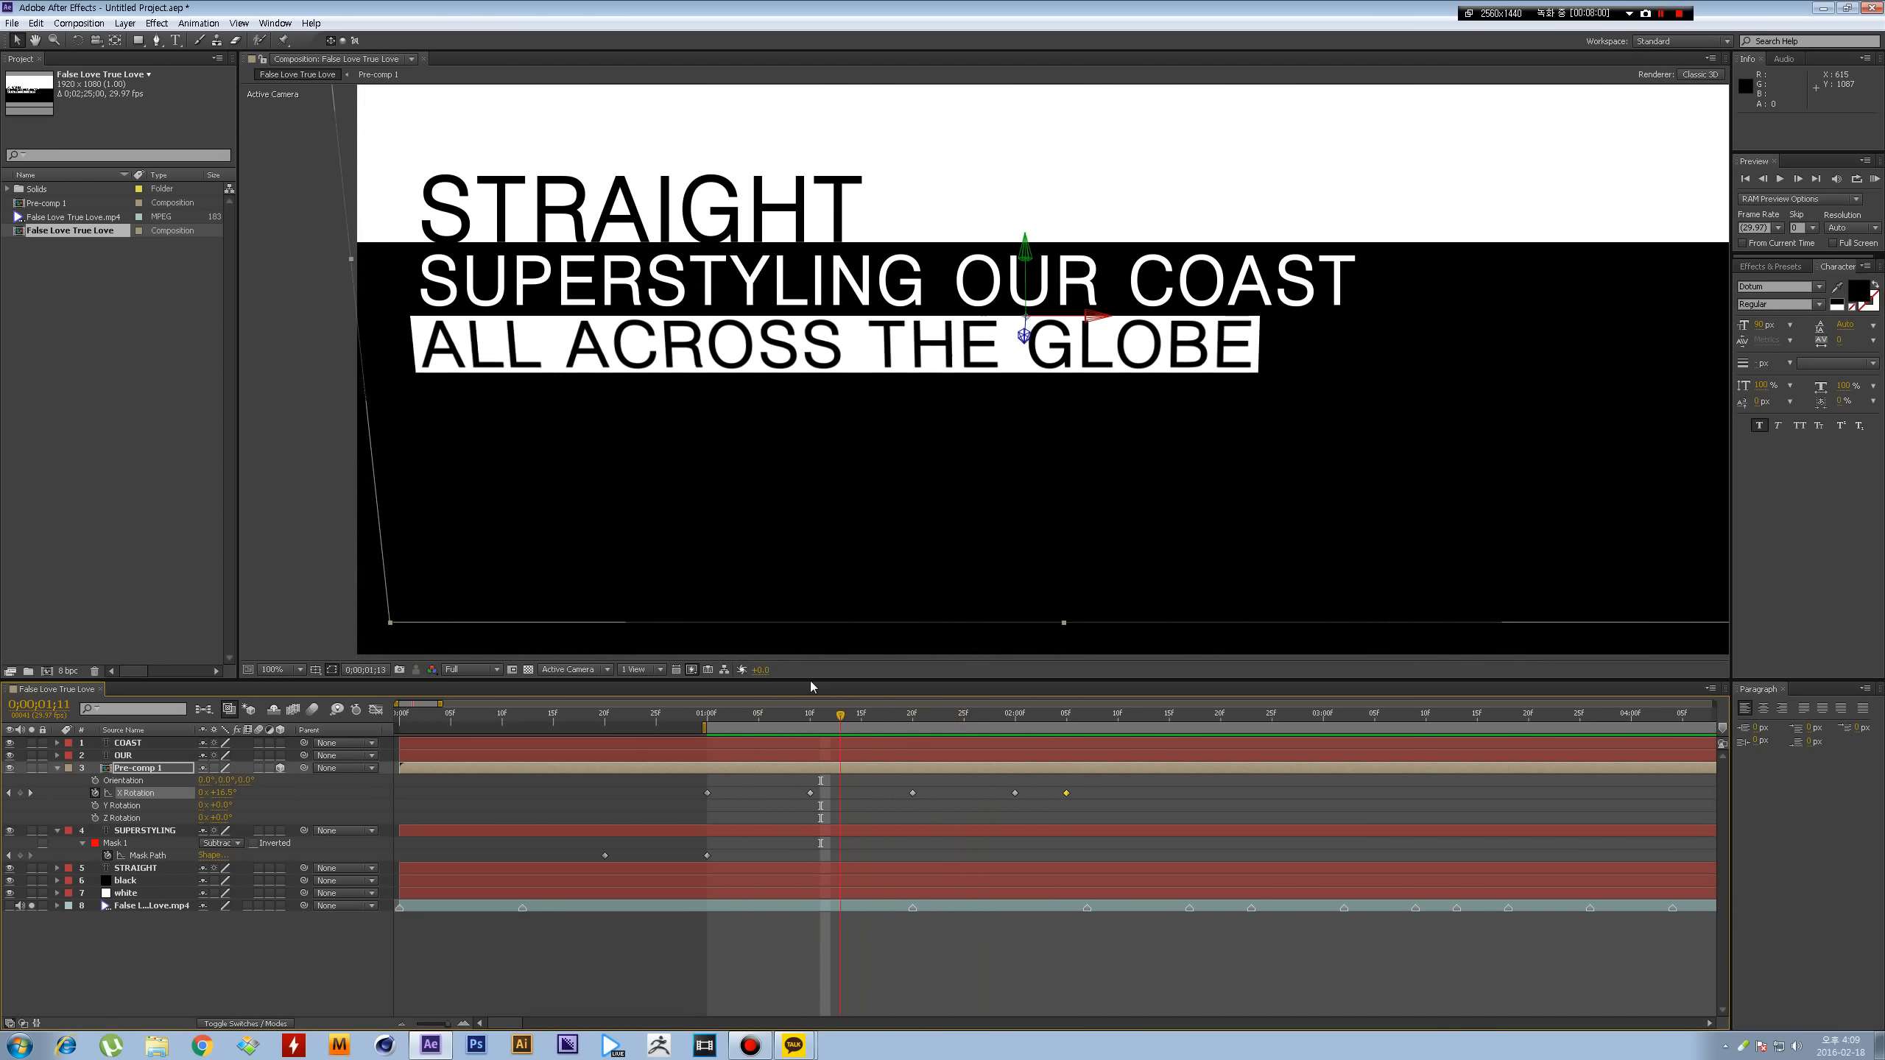
- Apply Easy Ease to all X Rotation keyframes of Pre-comp 1 and check the smoothed motion in the value graph
{"action": "left_click", "coordinate": [127, 793]}
{"action": "left_click", "coordinate": [376, 709]}
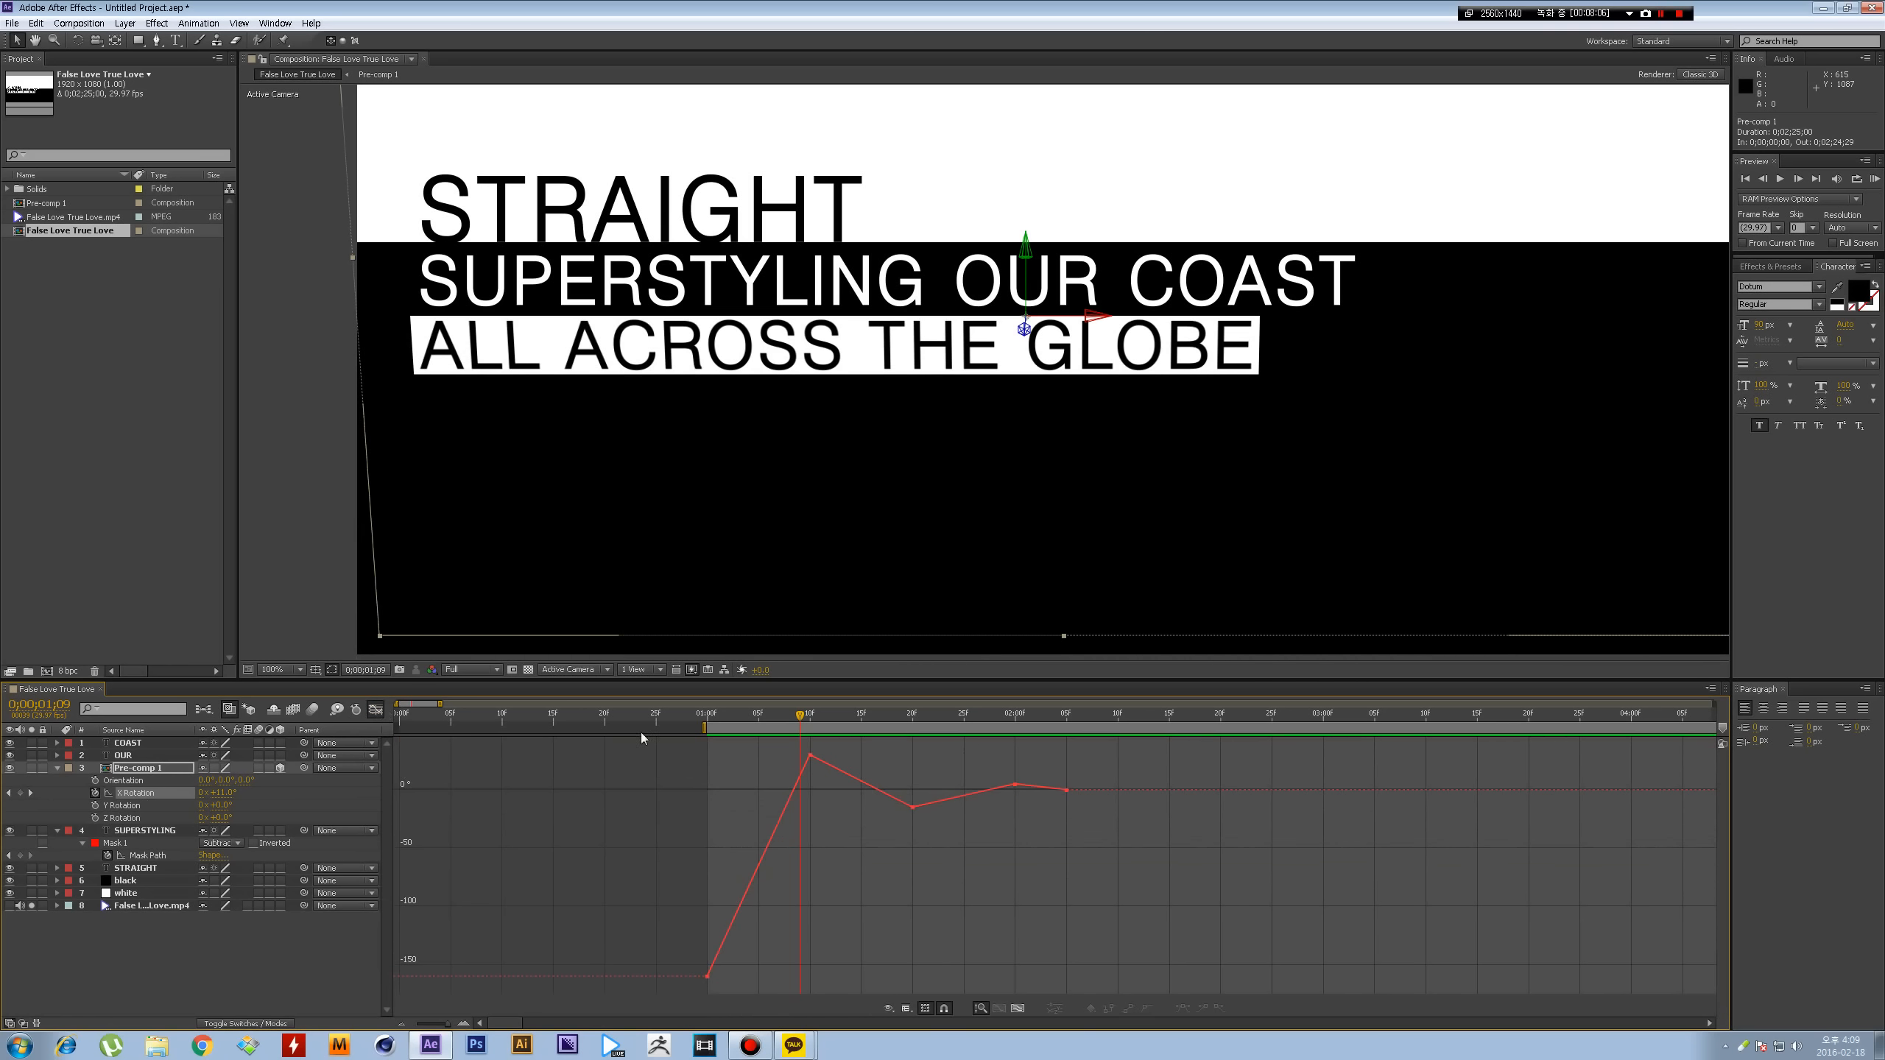
{"action": "left_click", "coordinate": [377, 710]}
{"action": "left_click_drag", "start_coordinate": [1092, 810], "coordinate": [623, 777]}
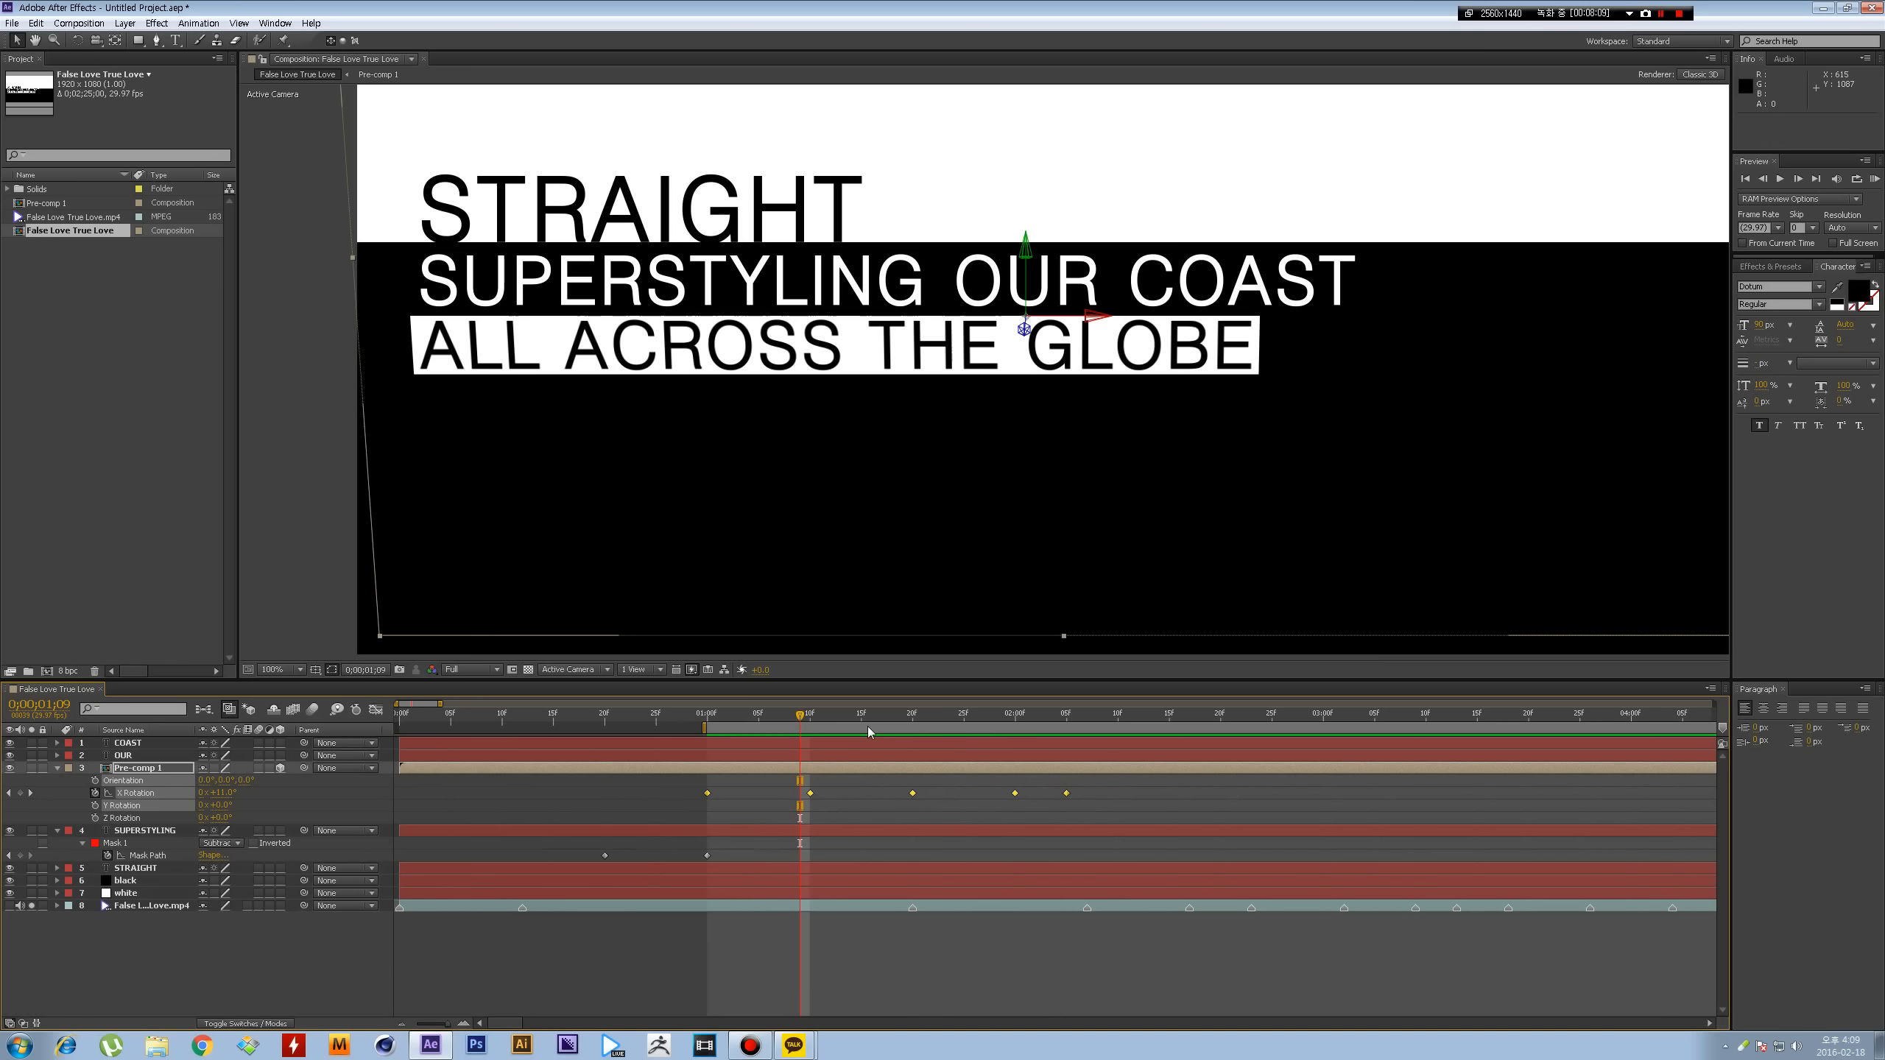
{"action": "left_click", "coordinate": [377, 711]}
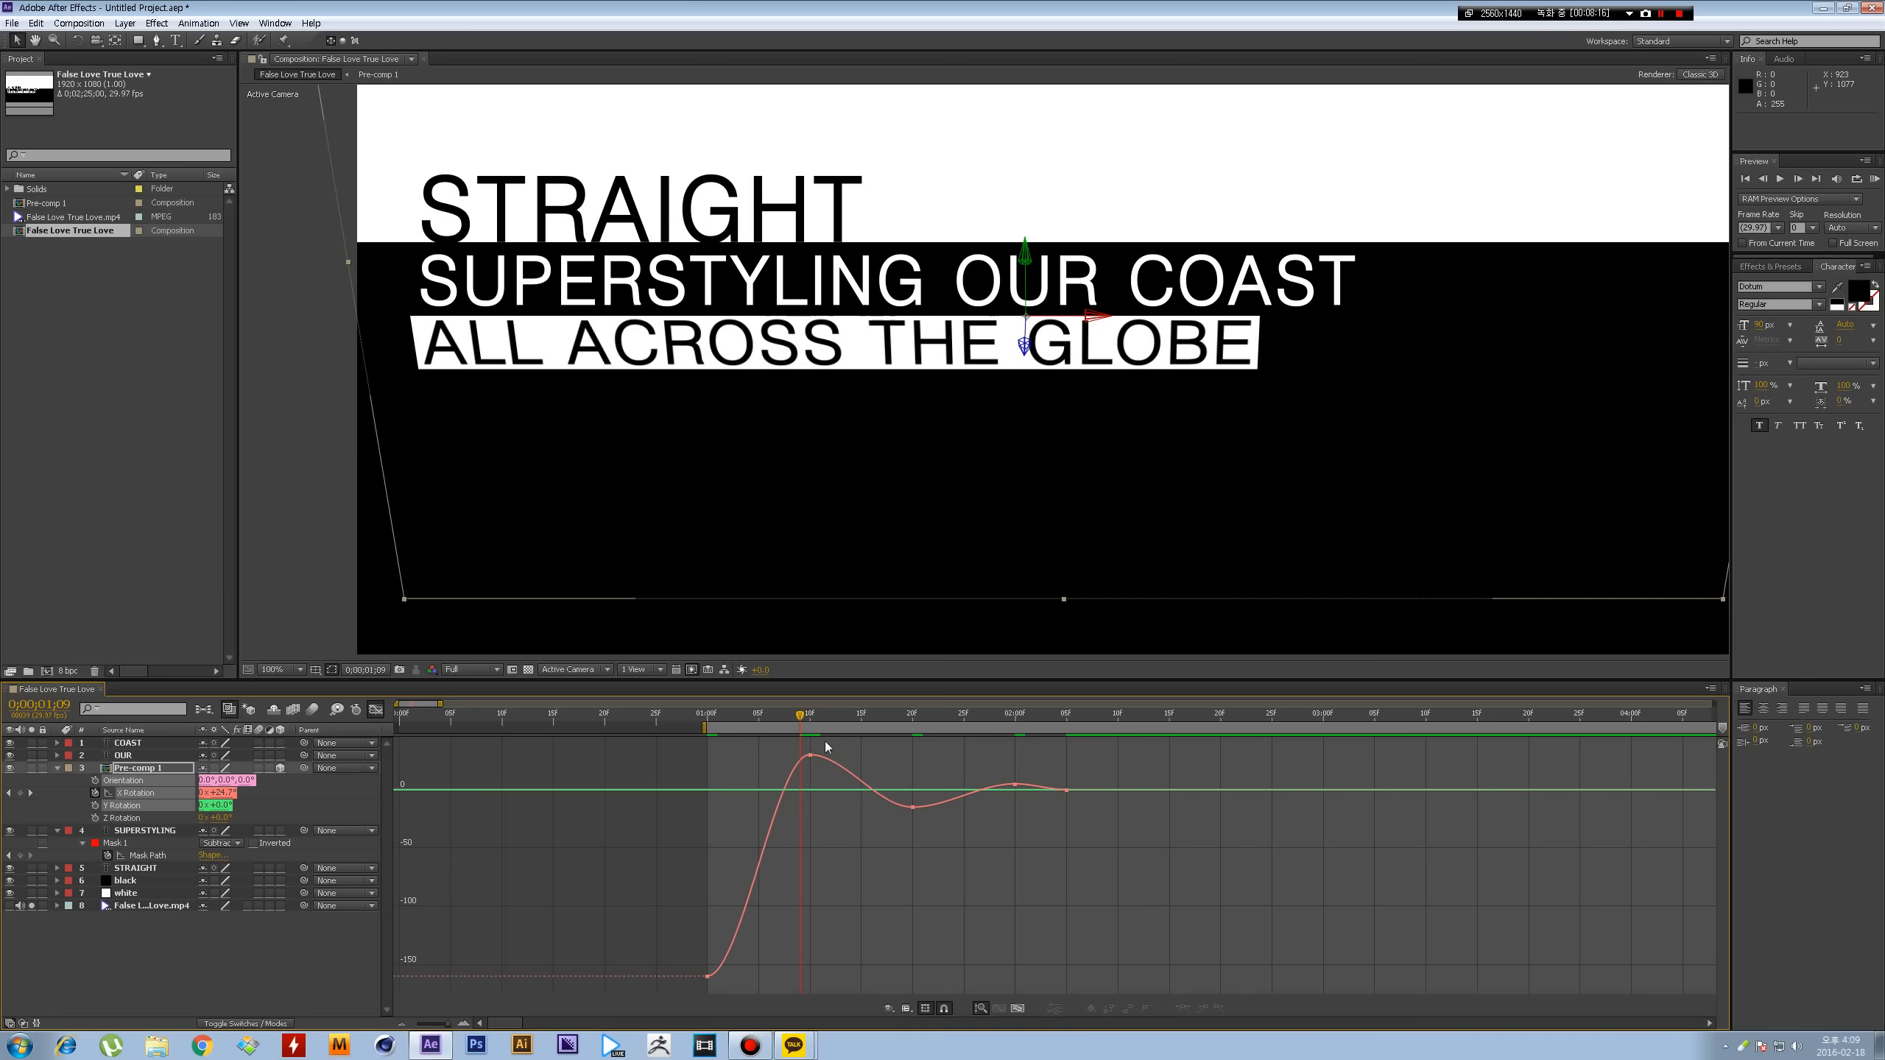
{"action": "left_click_drag", "start_coordinate": [752, 716], "coordinate": [820, 724]}
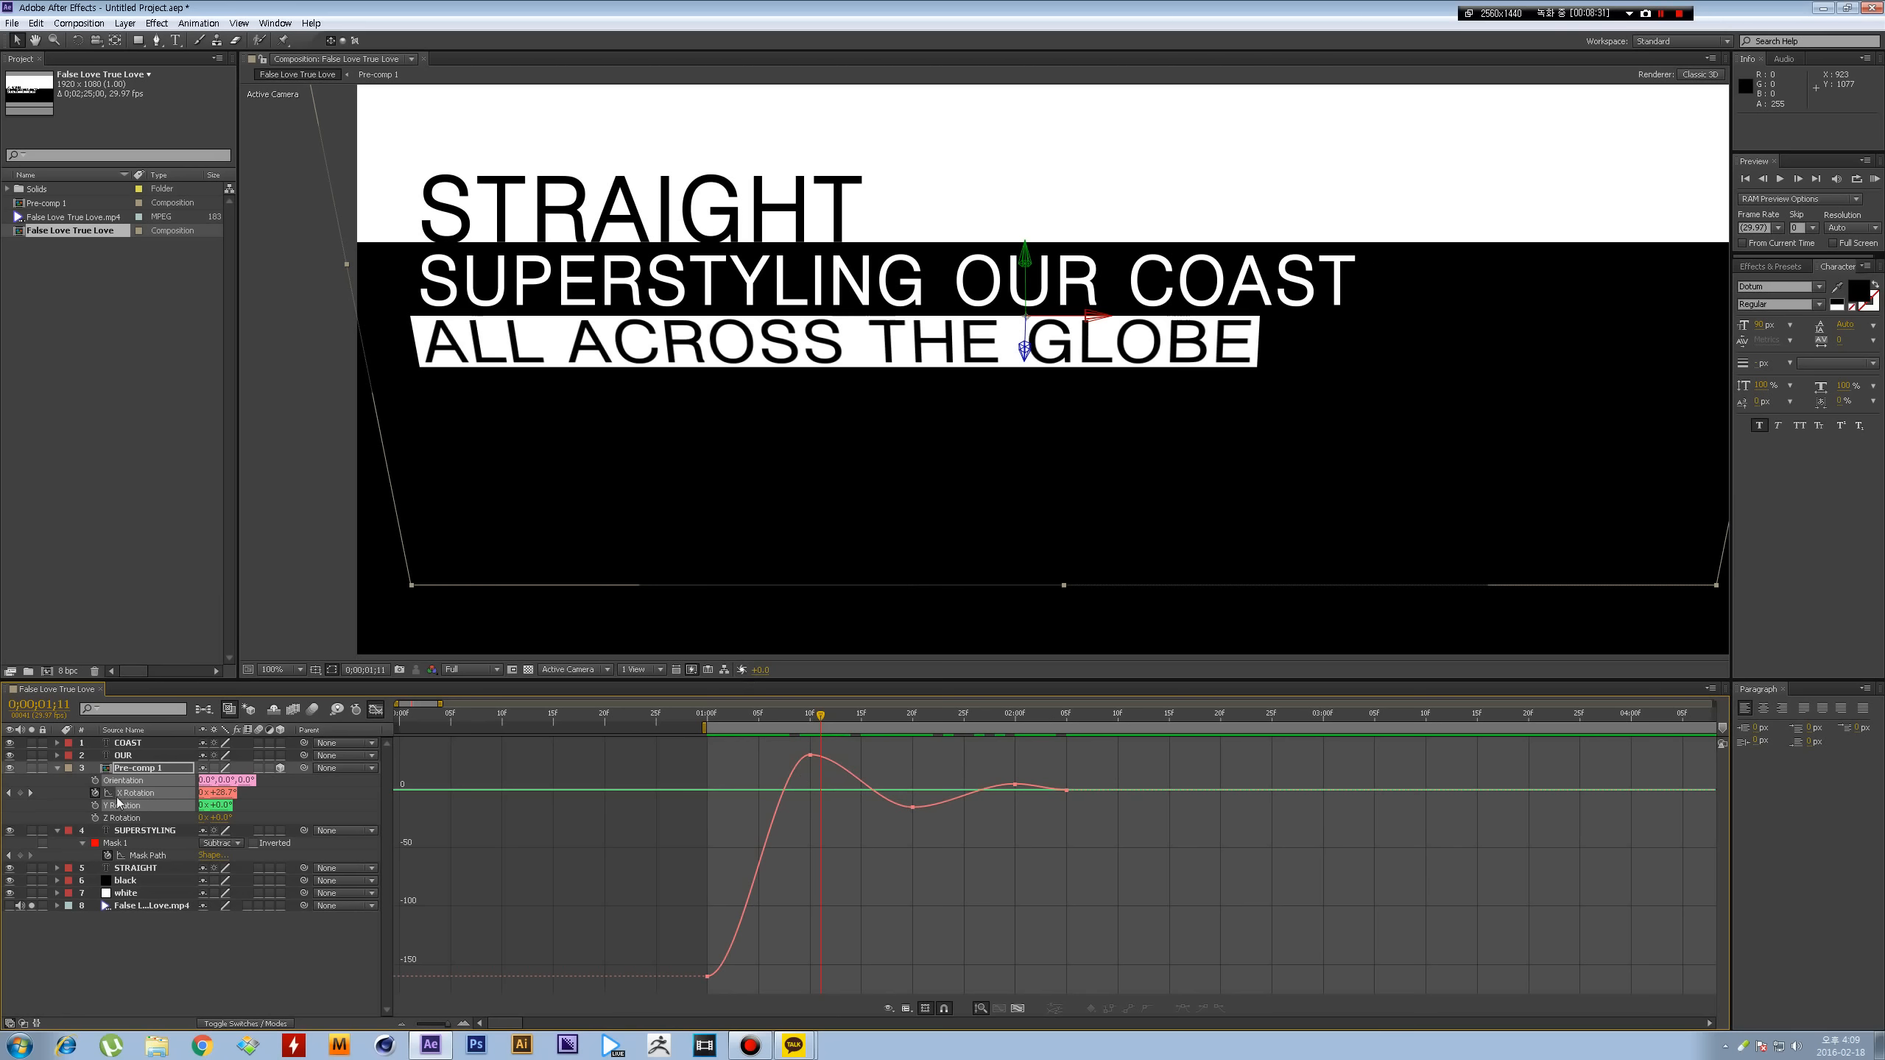
- Reshape the X Rotation curve for a fast start by shortening the first keyframe's outgoing ease and lengthening the incoming eases of the following keyframes
{"action": "left_click", "coordinate": [145, 795]}
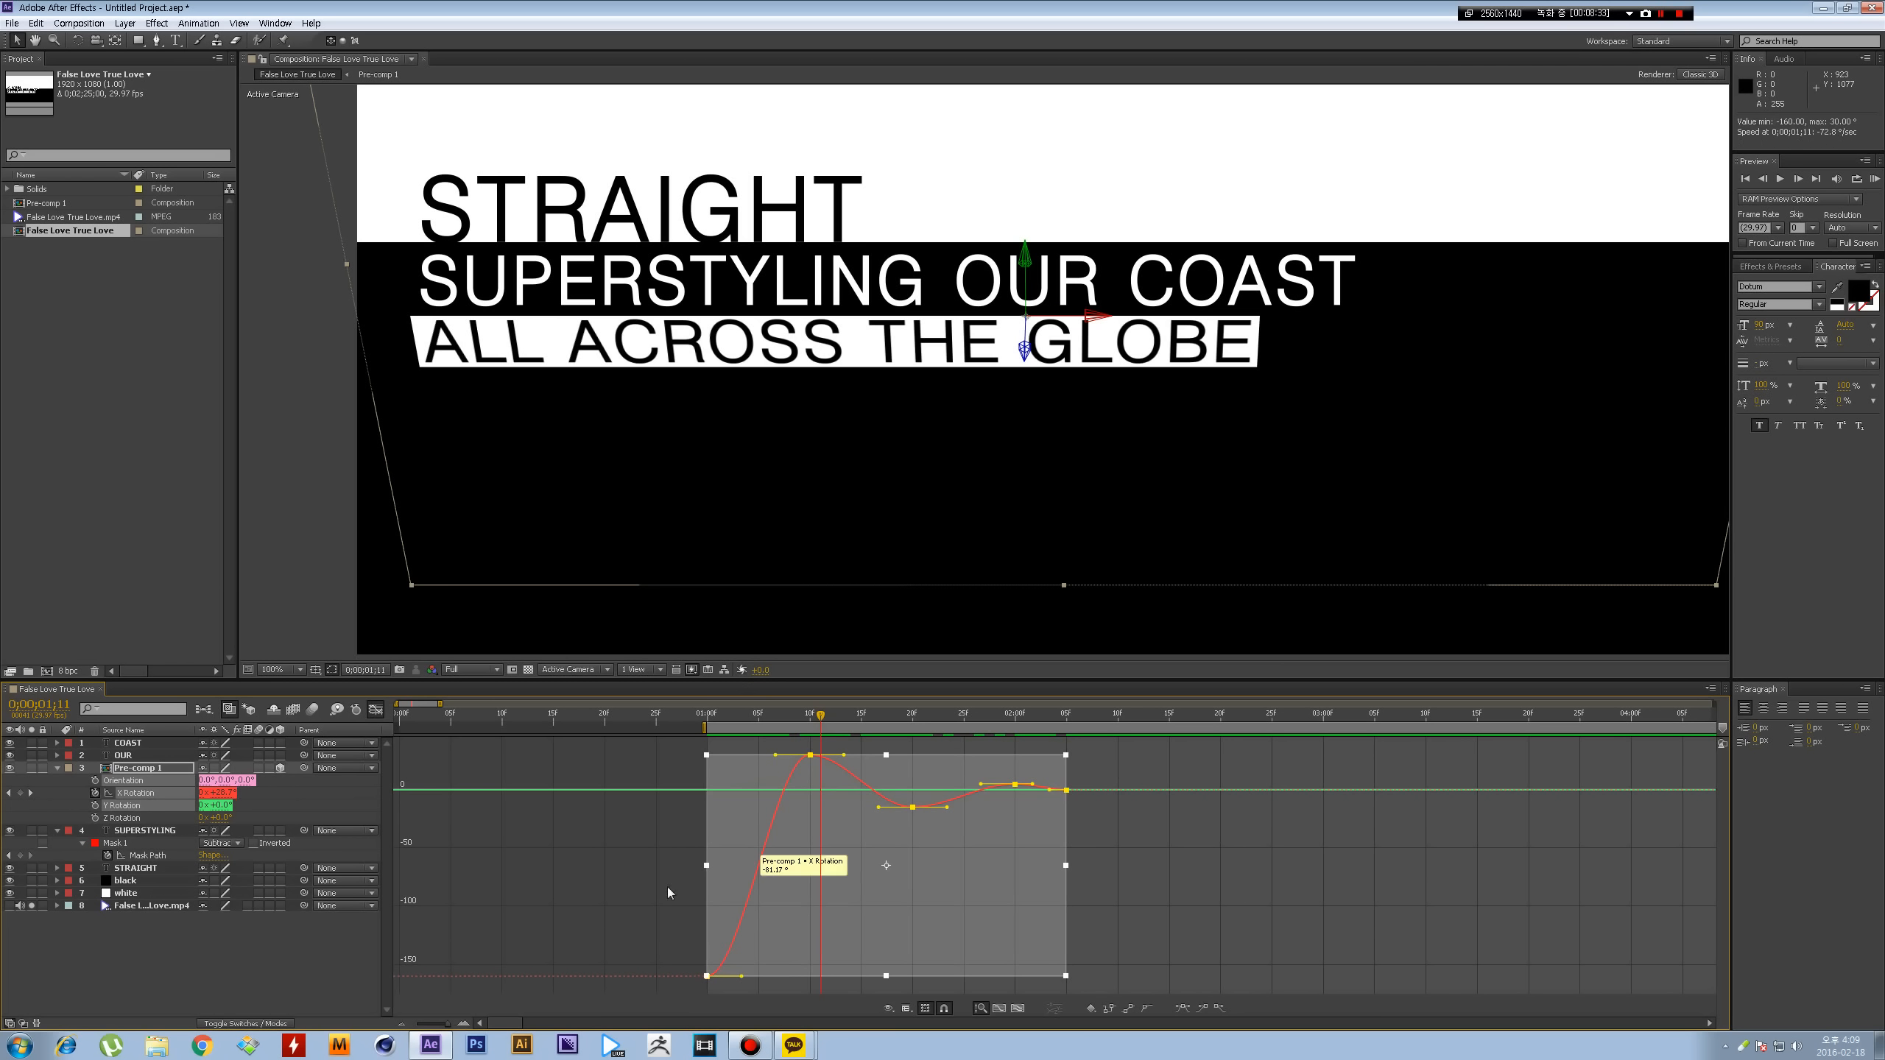
{"action": "left_click", "coordinate": [133, 795]}
{"action": "left_click", "coordinate": [139, 768]}
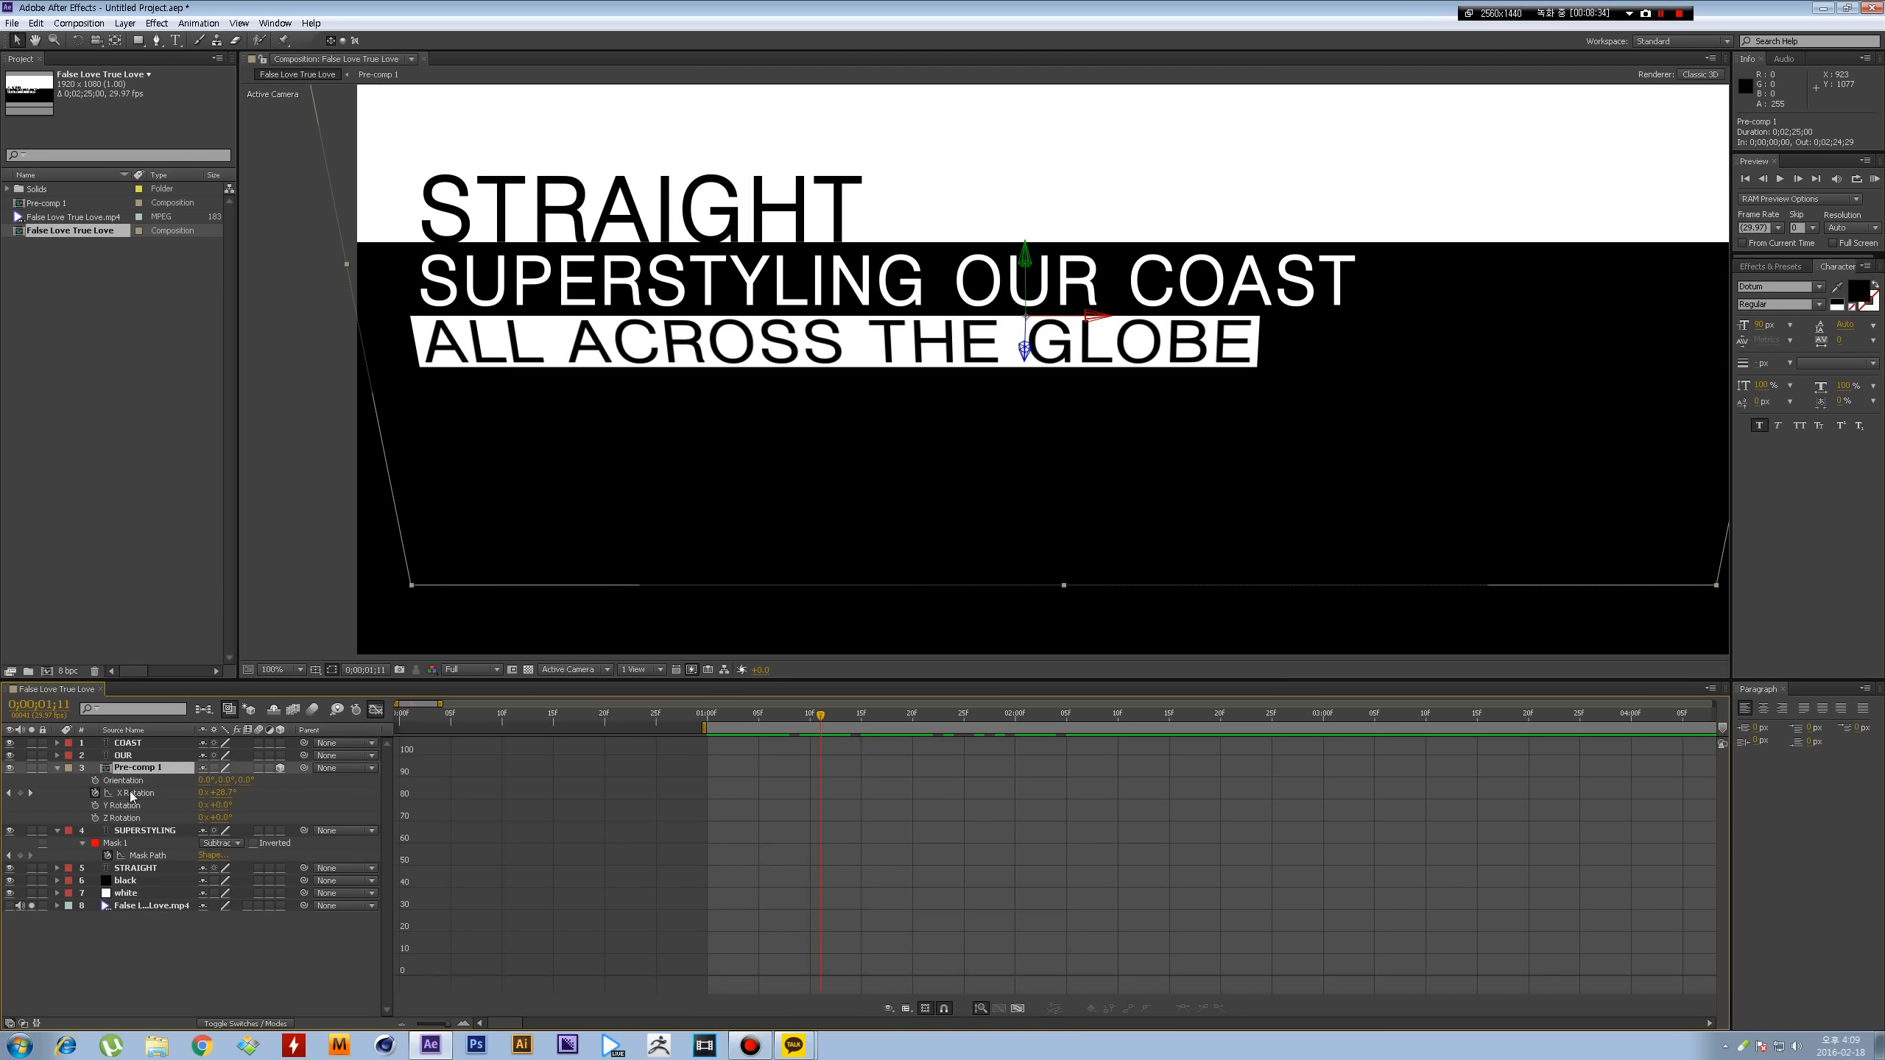
{"action": "left_click", "coordinate": [131, 794]}
{"action": "left_click_drag", "start_coordinate": [760, 962], "coordinate": [721, 983]}
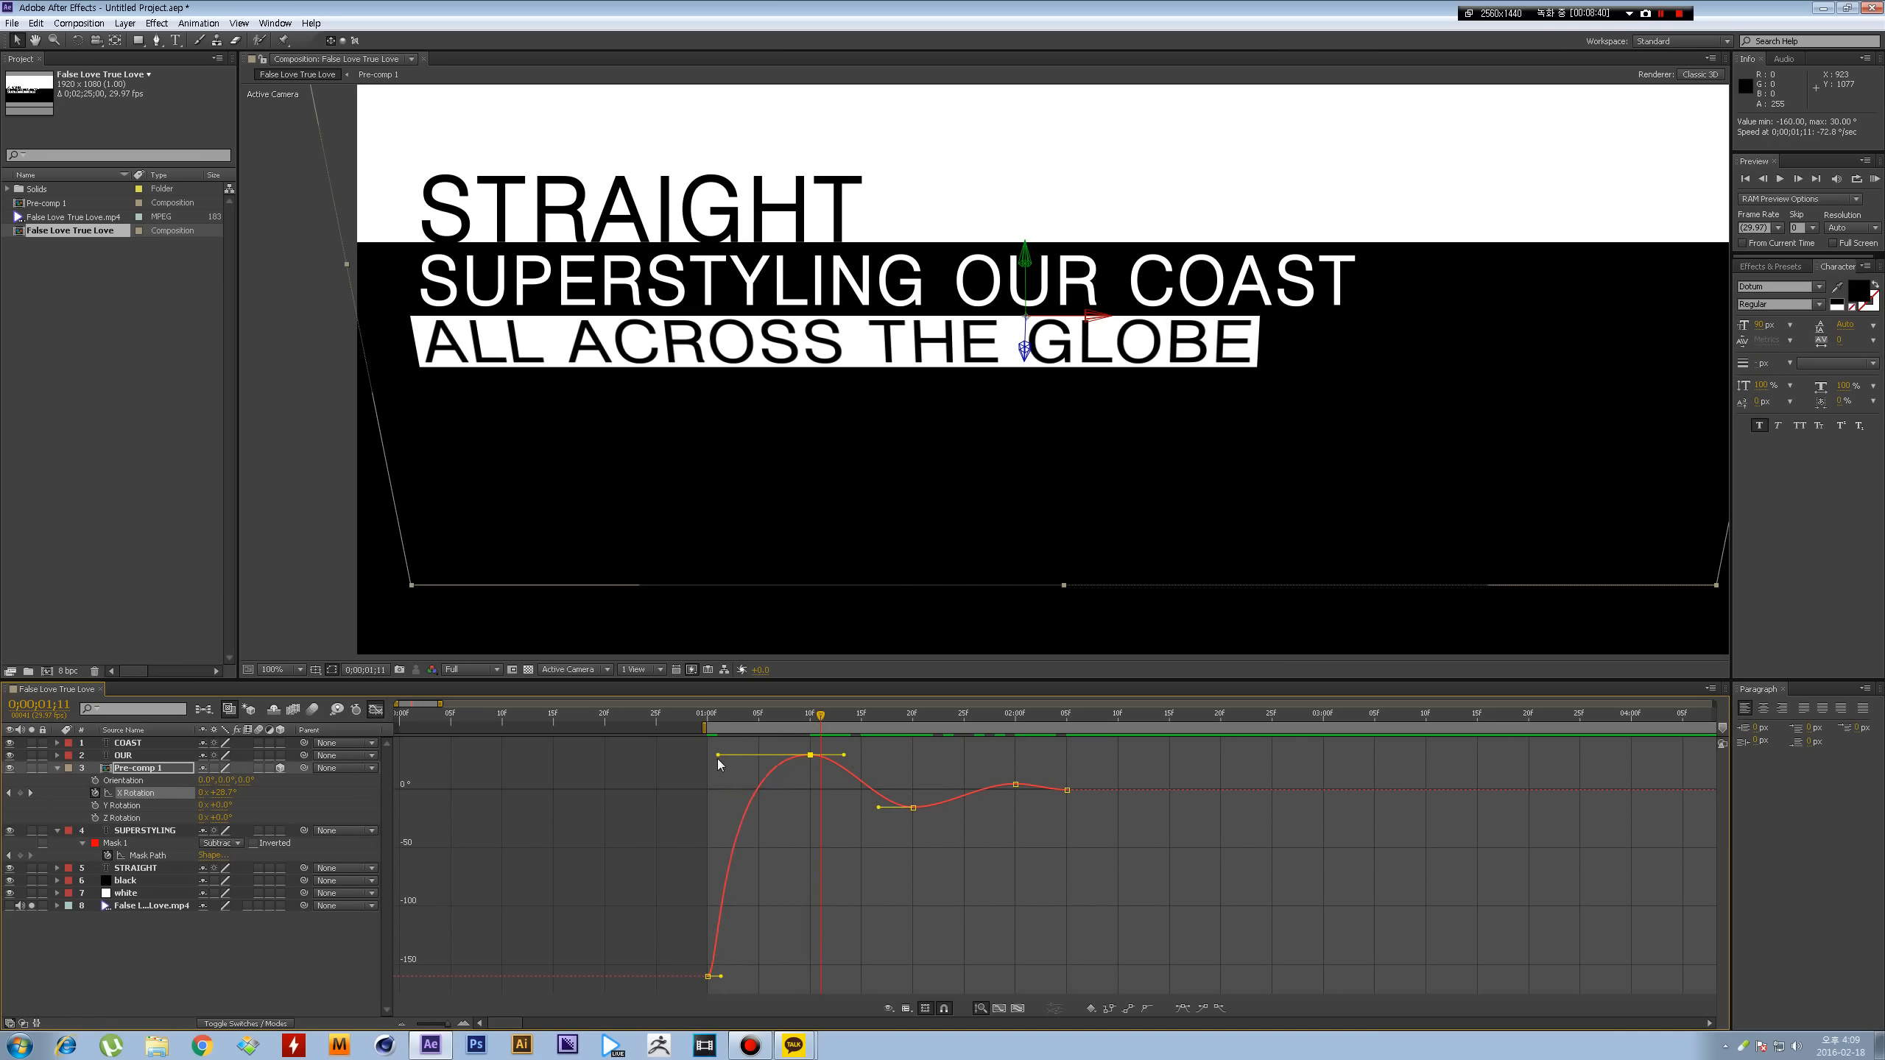
{"action": "left_click", "coordinate": [875, 812]}
{"action": "left_click", "coordinate": [913, 807]}
- Review the reshaped swing between 0;00;01;00 and 0;00;01;10, then return from the value graph to the layer bars
{"action": "left_click_drag", "start_coordinate": [718, 715], "coordinate": [706, 714]}
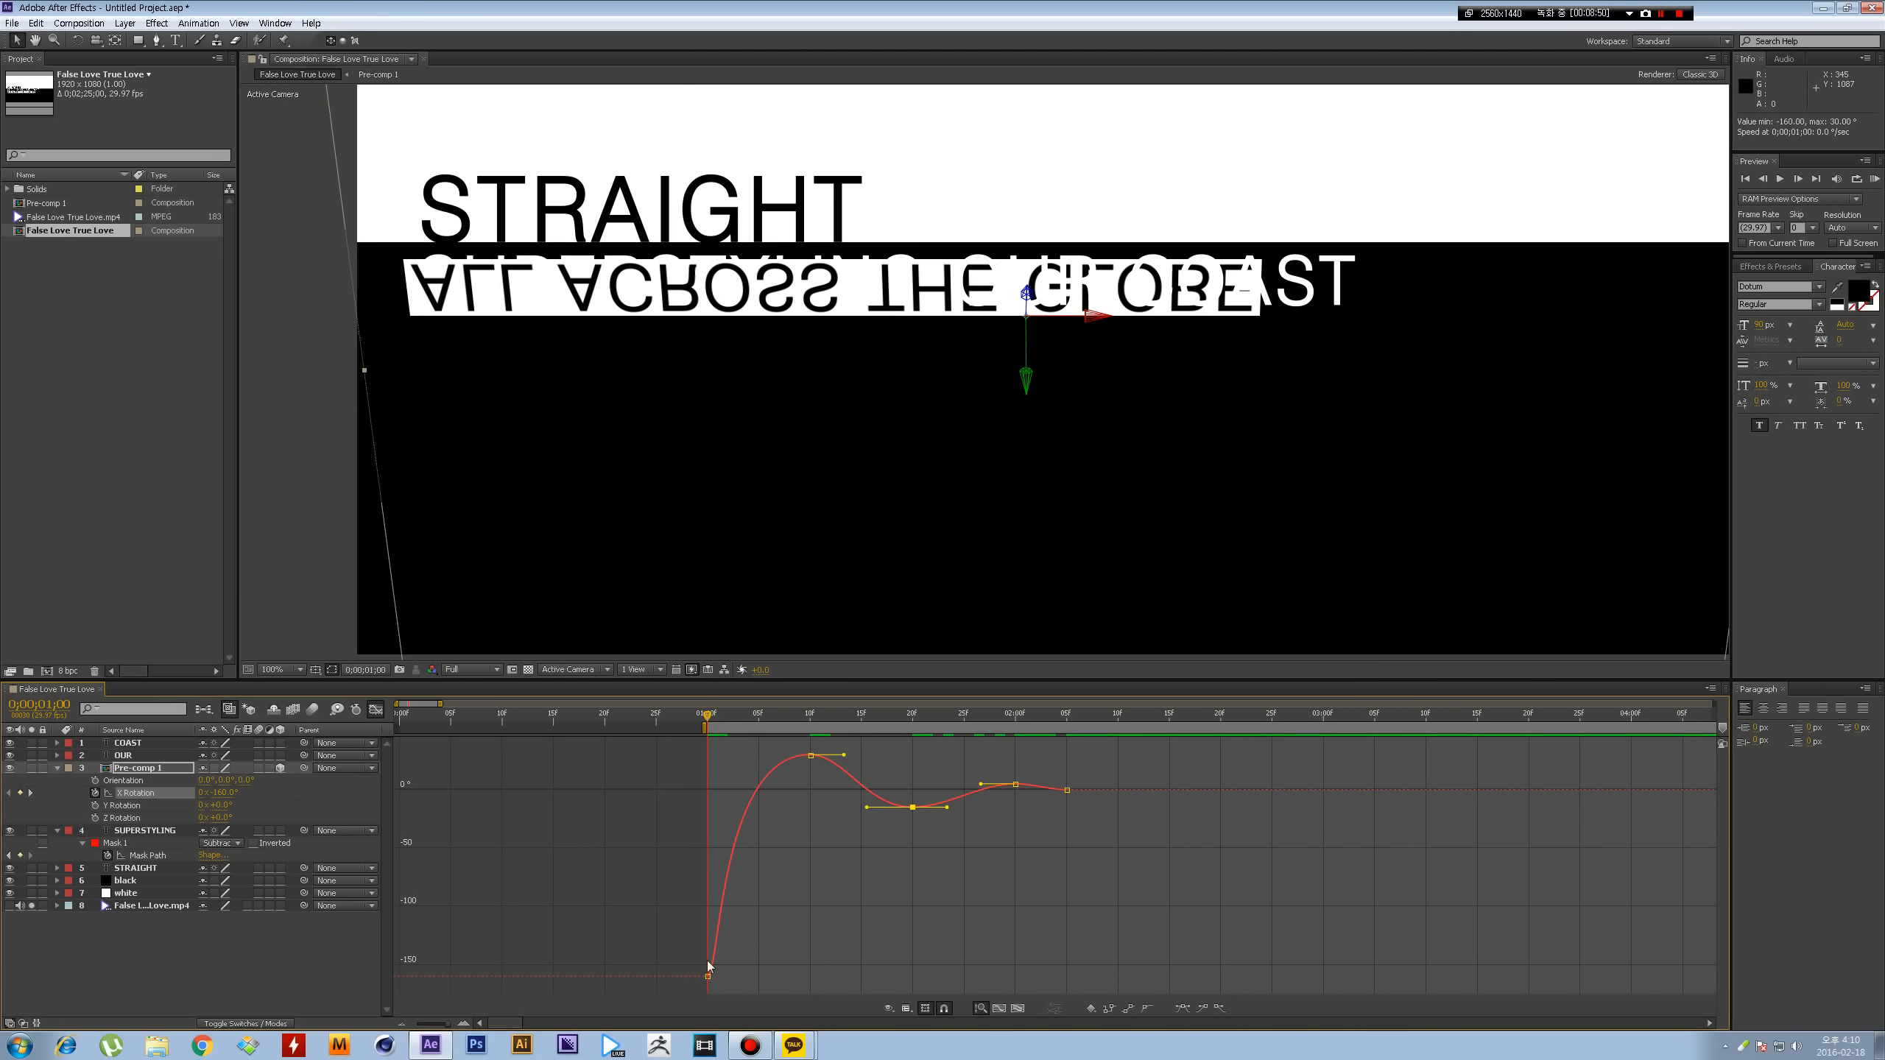
{"action": "left_click_drag", "start_coordinate": [715, 719], "coordinate": [808, 689]}
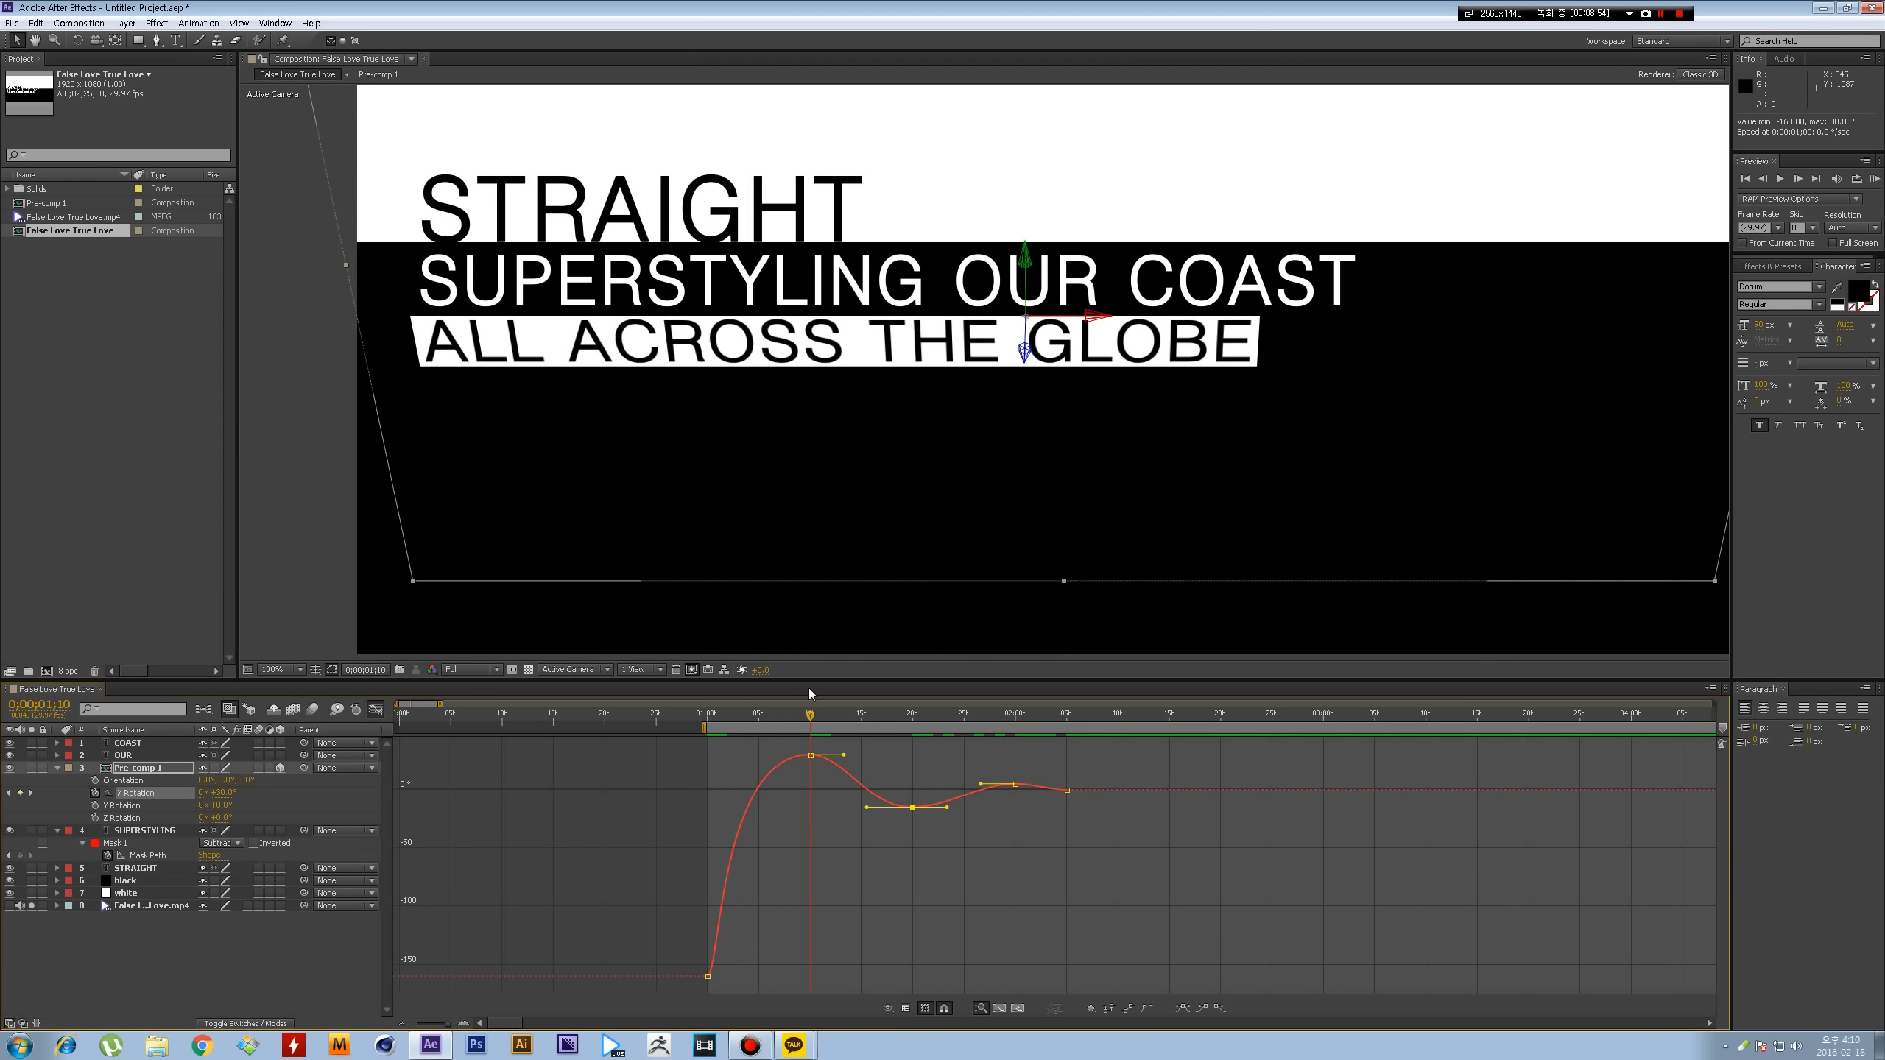
{"action": "left_click", "coordinate": [811, 756]}
{"action": "mouse_move", "coordinate": [812, 719]}
{"action": "left_mouse_down"}
{"action": "mouse_move", "coordinate": [1052, 688]}
{"action": "mouse_move", "coordinate": [759, 745]}
{"action": "mouse_move", "coordinate": [789, 747]}
{"action": "left_mouse_up"}
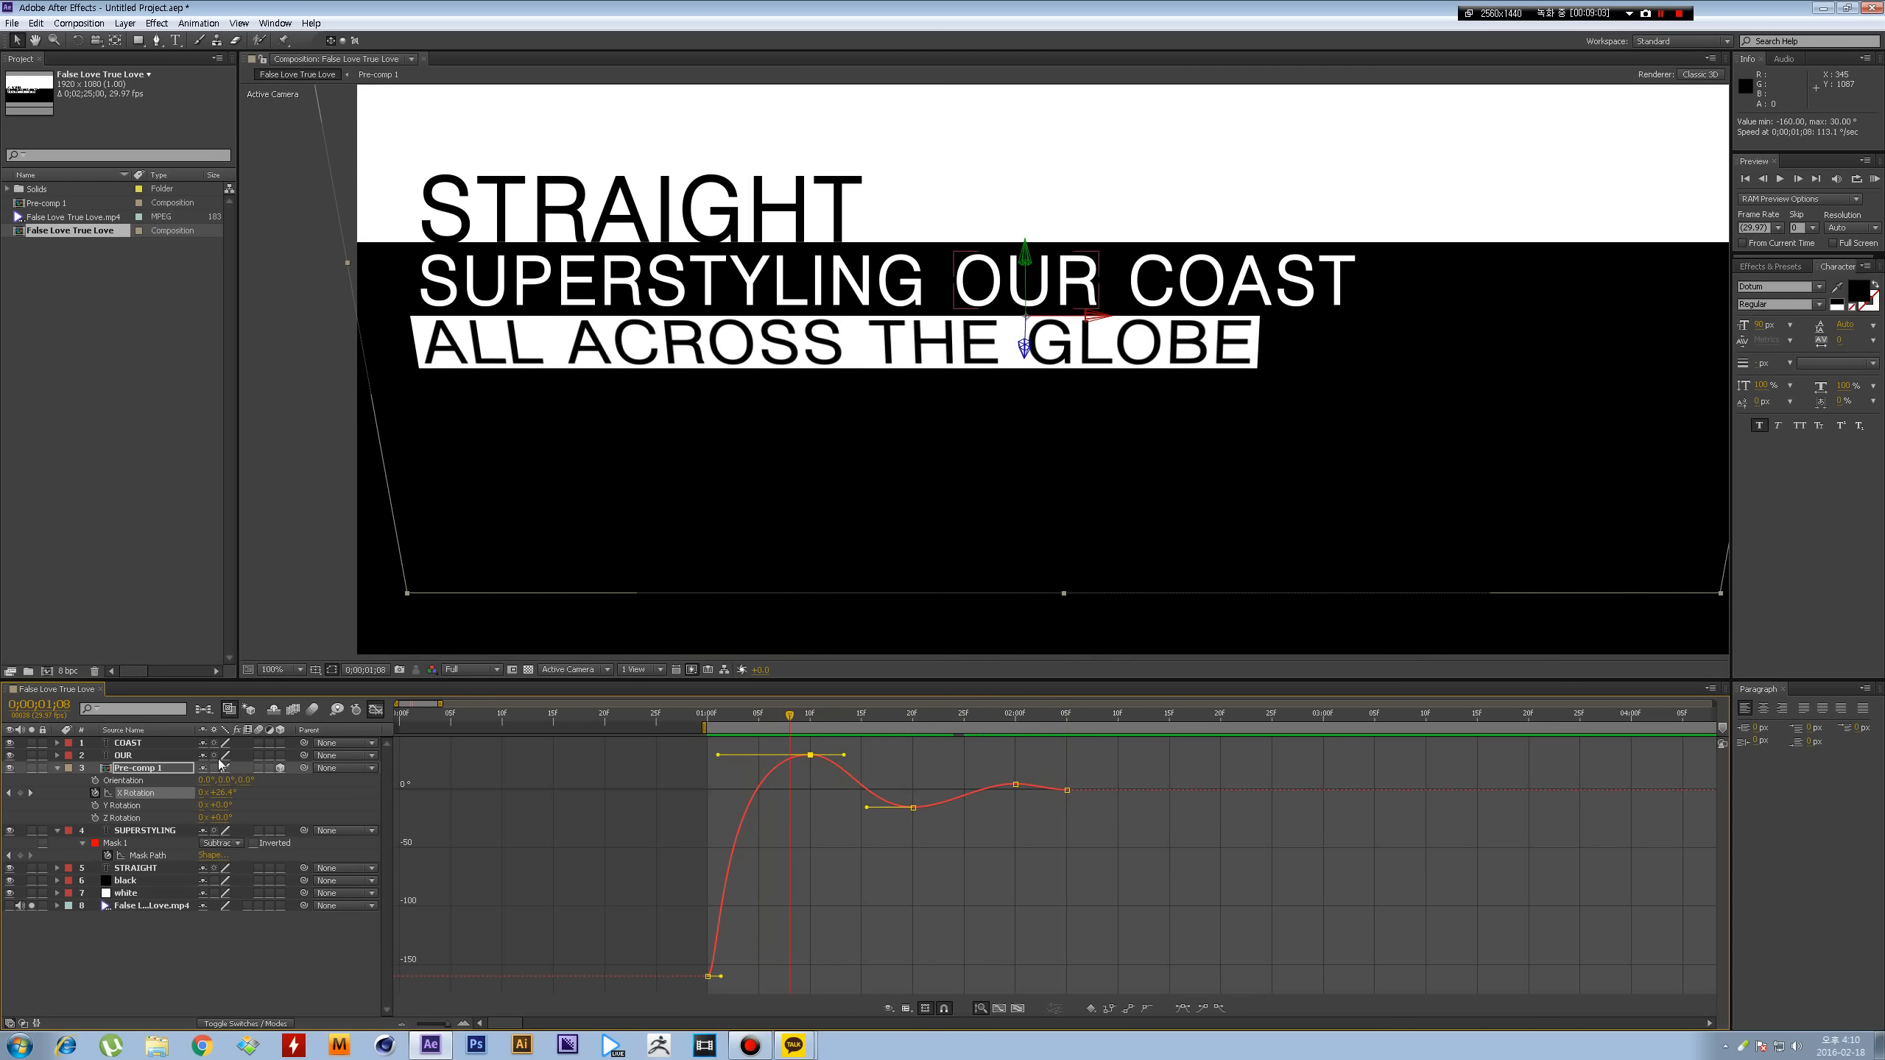
{"action": "left_click", "coordinate": [375, 714]}
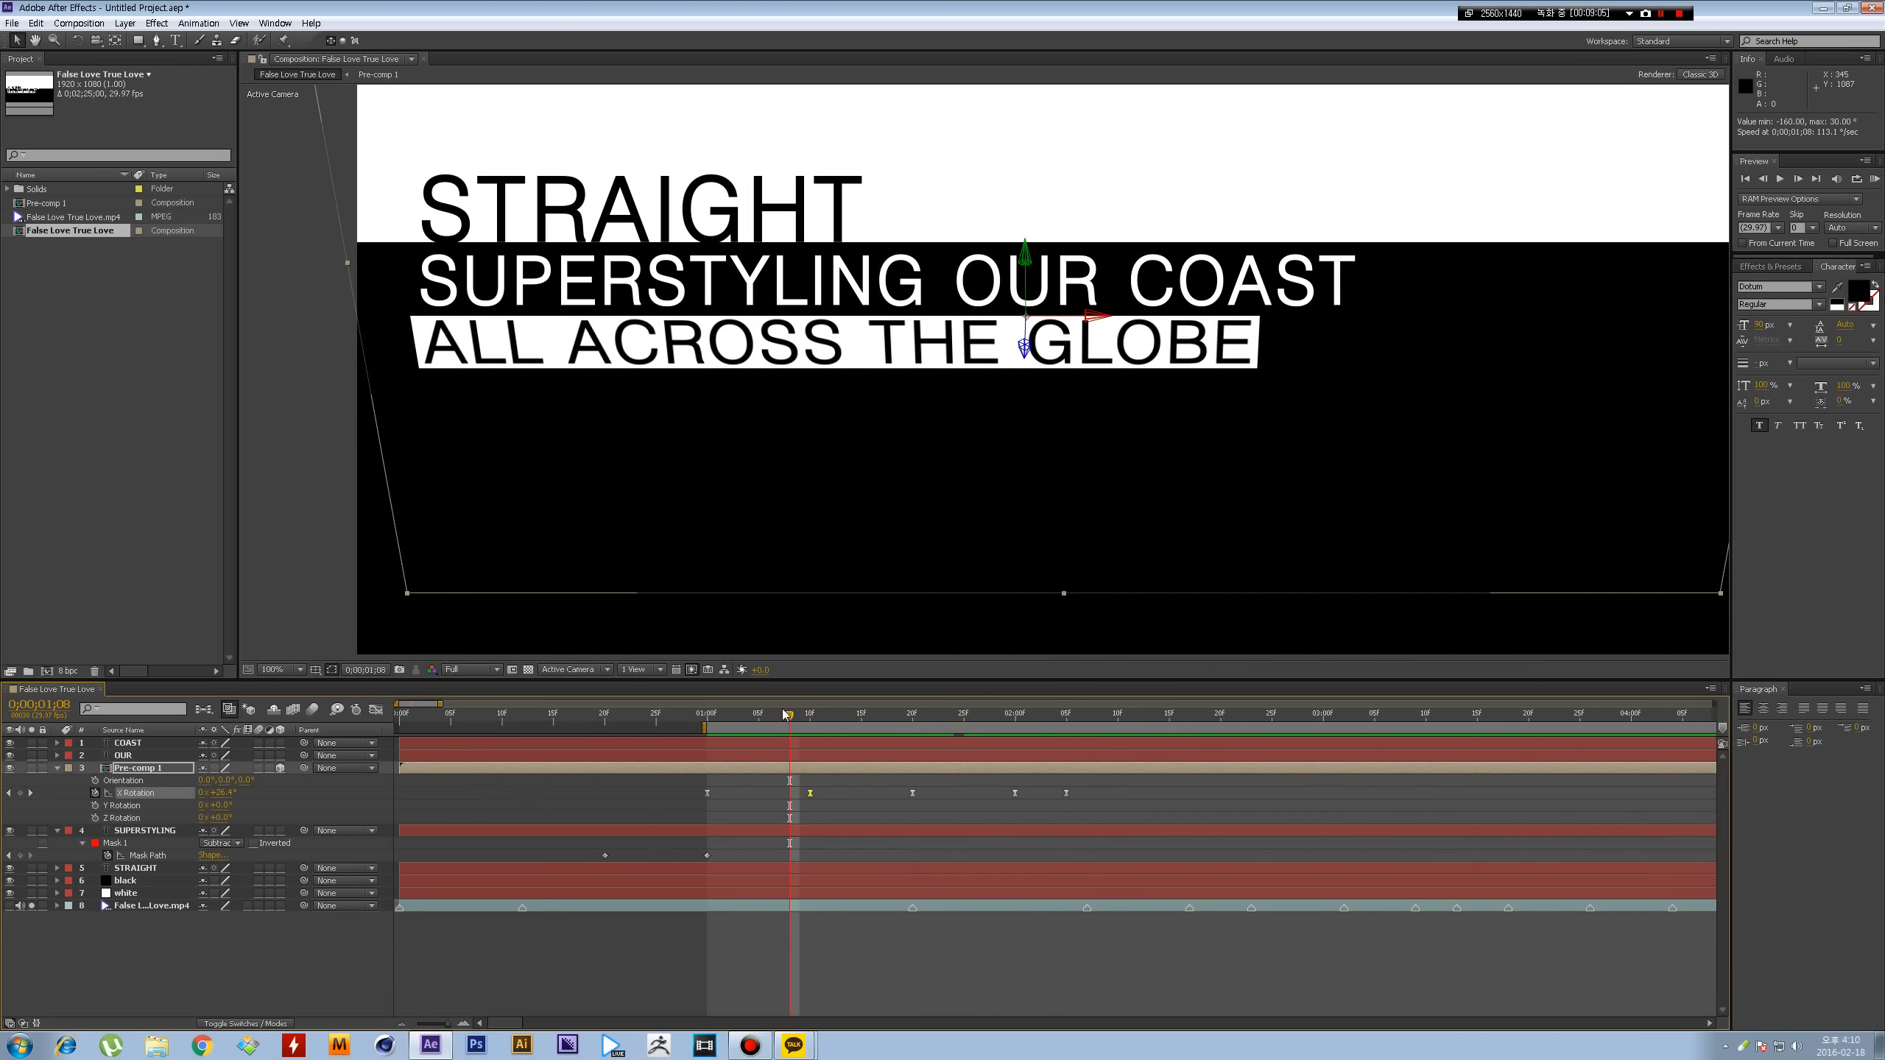
- Trim the start of the Pre-comp 1 layer to 0;00;01;01 and check the frame before it
{"action": "left_click_drag", "start_coordinate": [785, 715], "coordinate": [717, 717]}
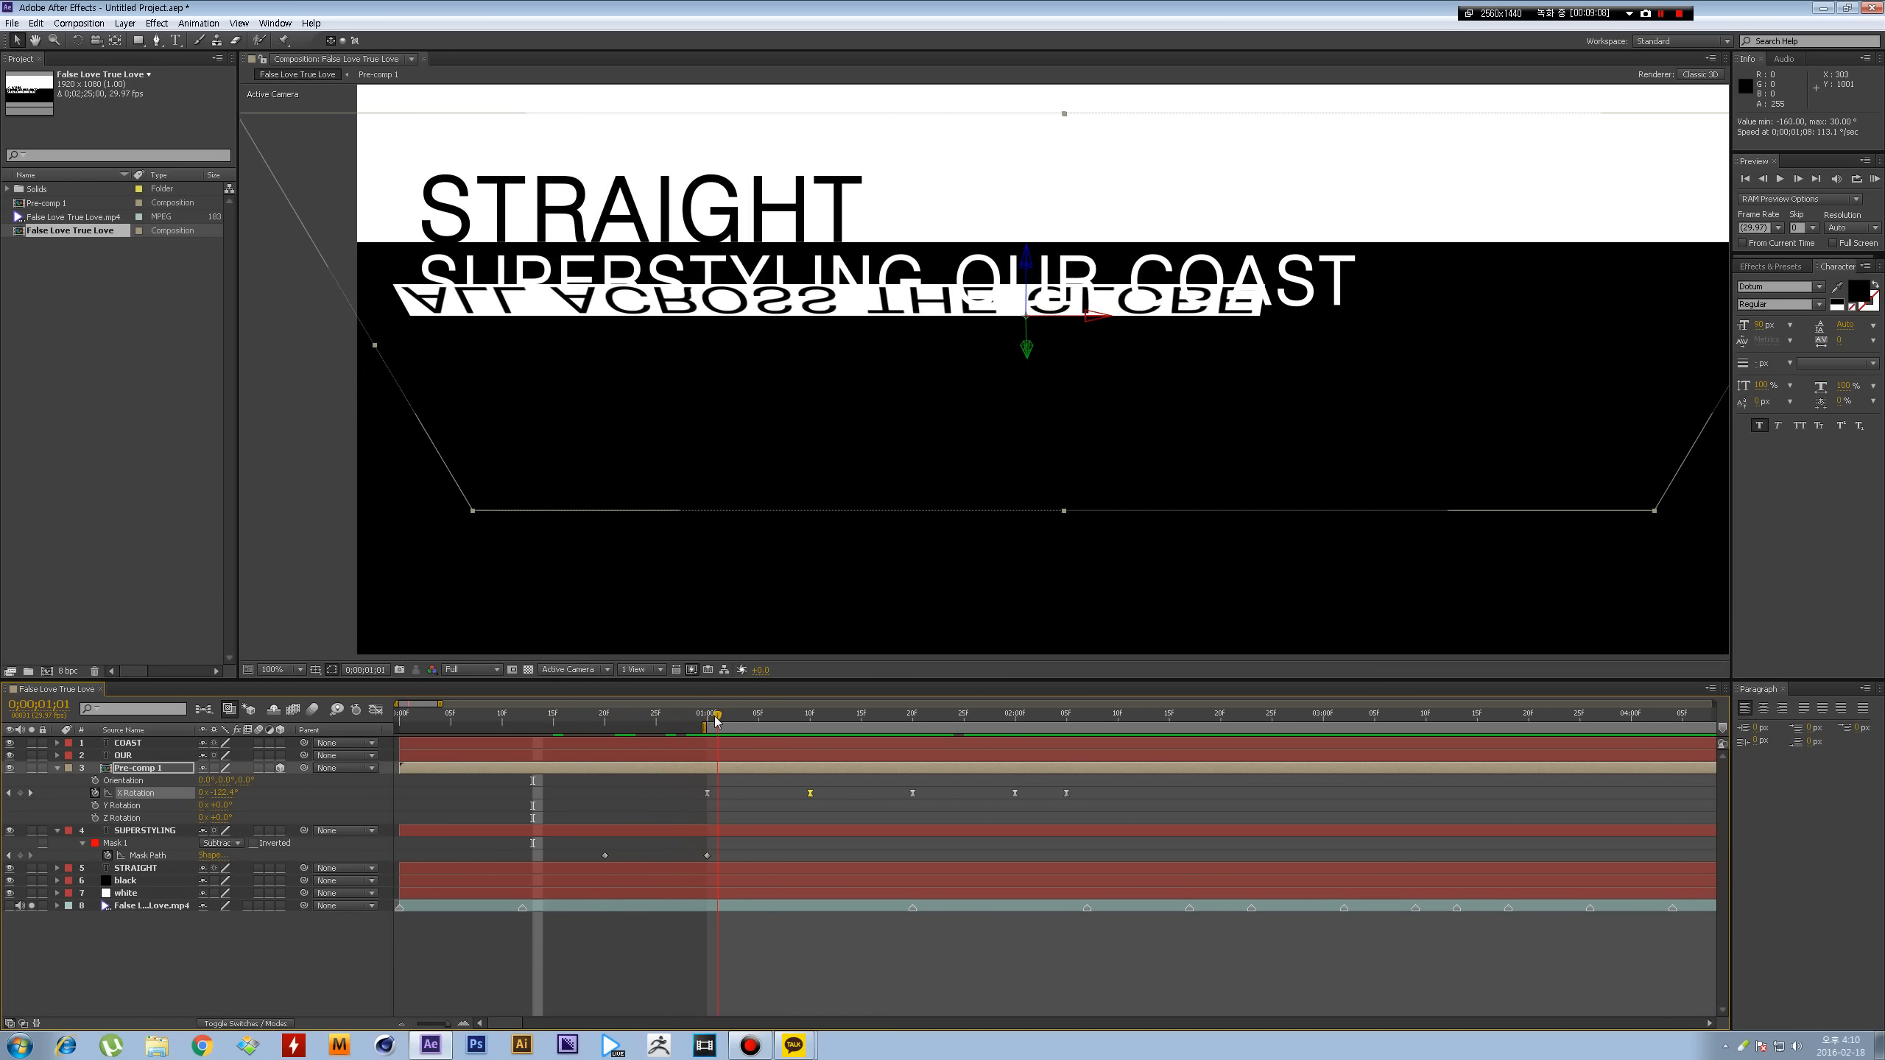
{"action": "left_click", "coordinate": [706, 770]}
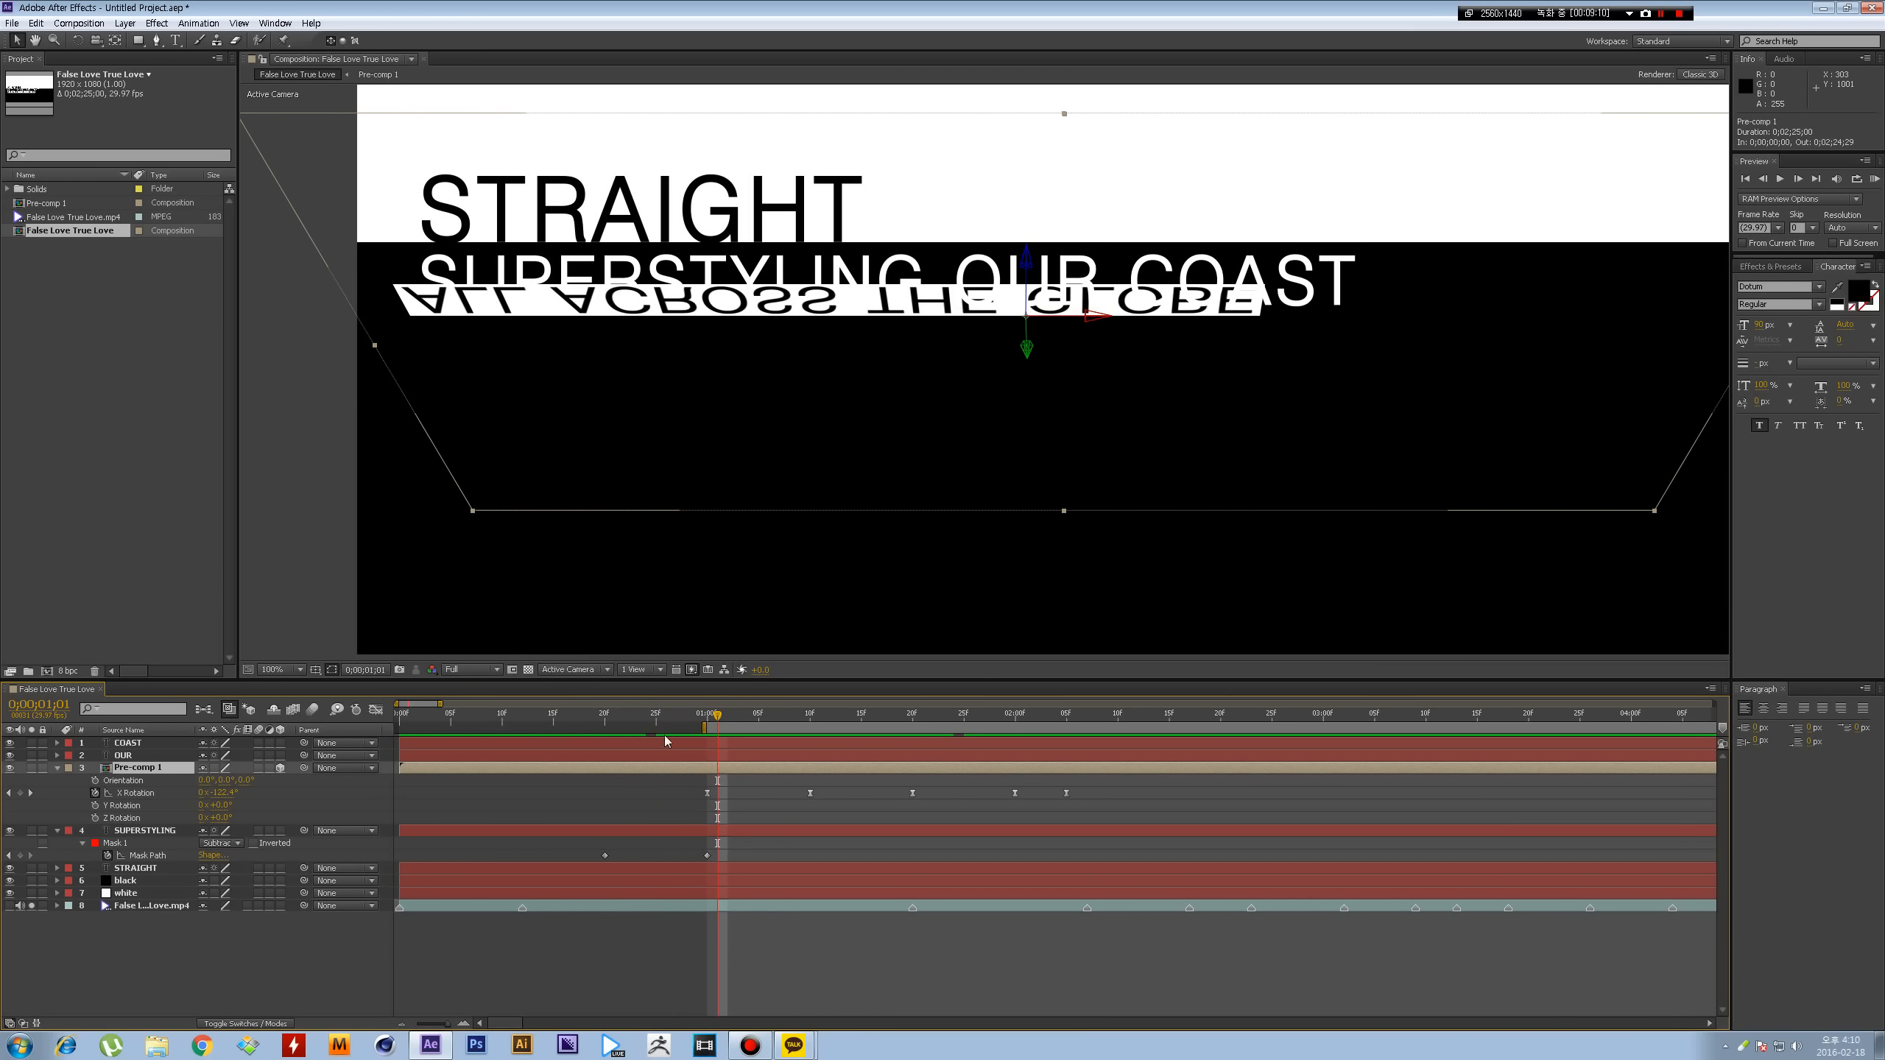
{"action": "key", "text": "alt+bracketleft"}
{"action": "key", "text": "Page_Up"}
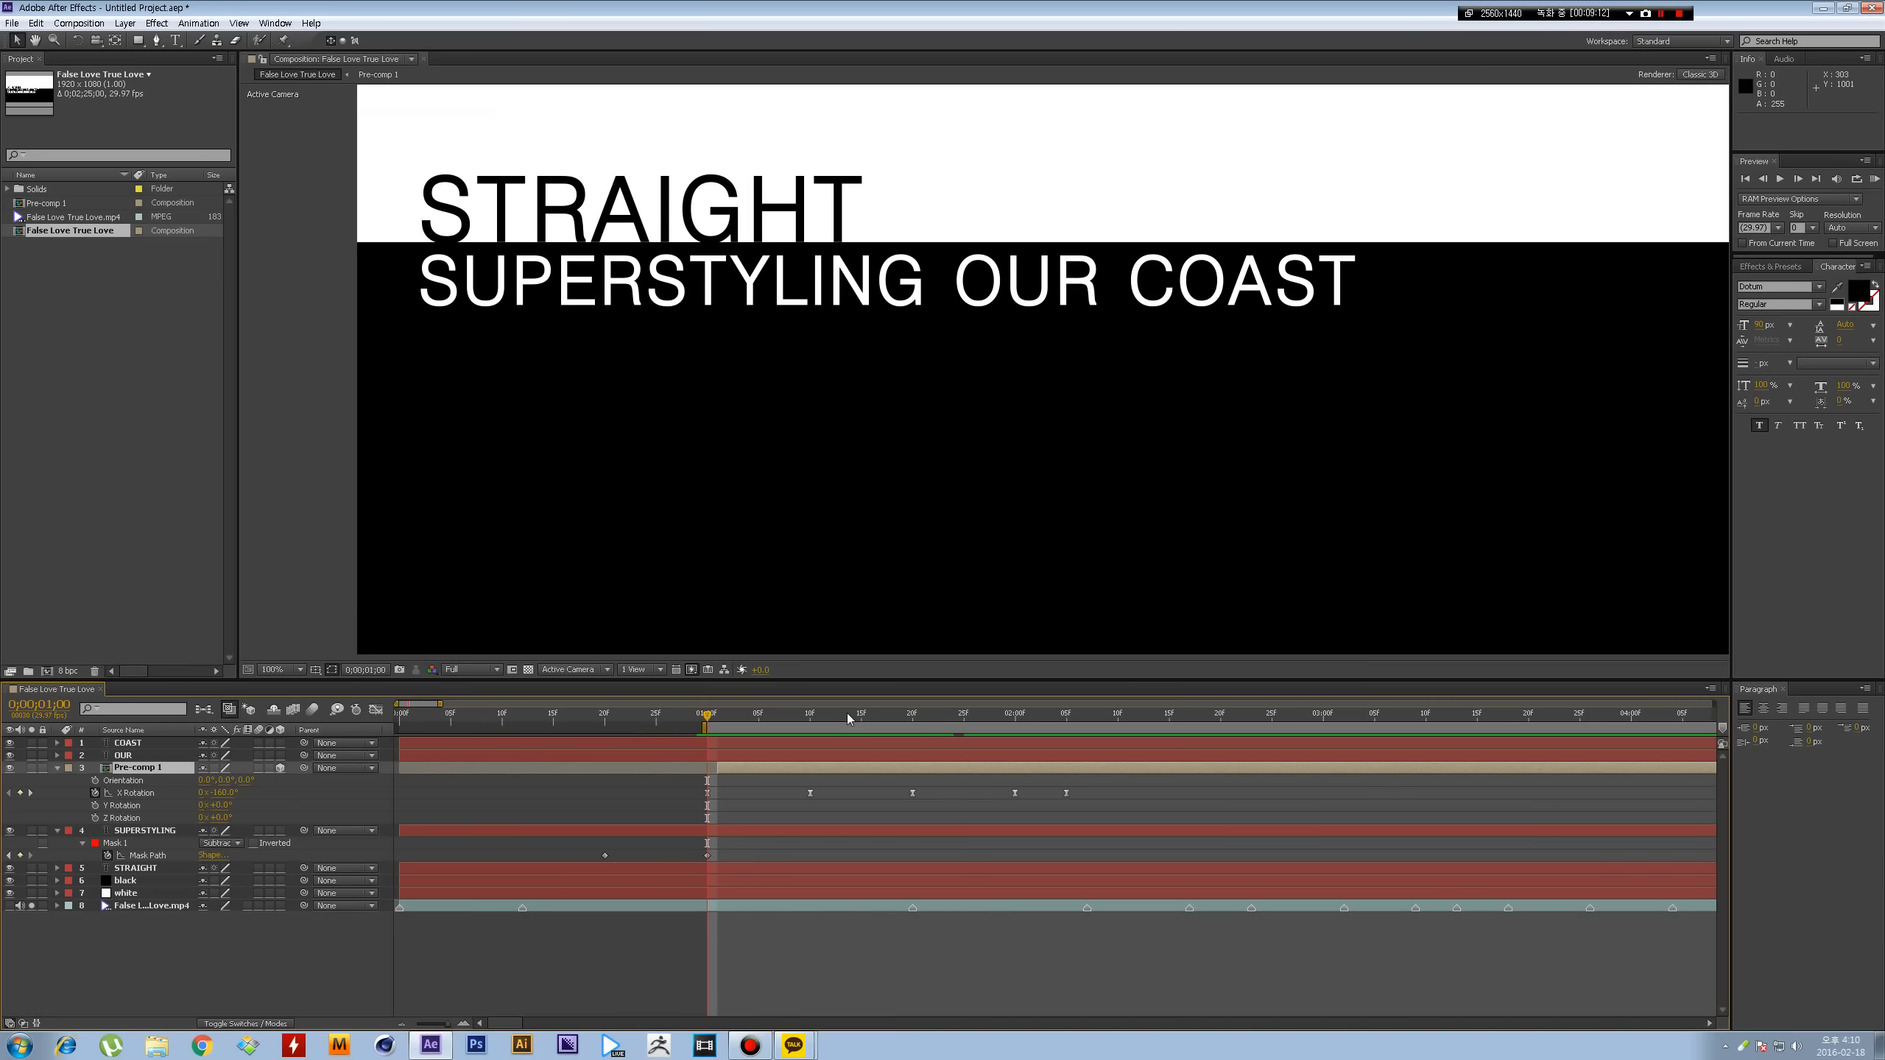
- At 0;00;02;09, draw a rectangular mask on the Pre-comp 1 layer that isolates the word ALL
{"action": "key", "text": "Page_Down"}
{"action": "key", "text": "Page_Down"}
{"action": "key", "text": "Page_Down"}
{"action": "key", "text": "Page_Down"}
{"action": "key", "text": "Page_Down"}
{"action": "key", "text": "Page_Down"}
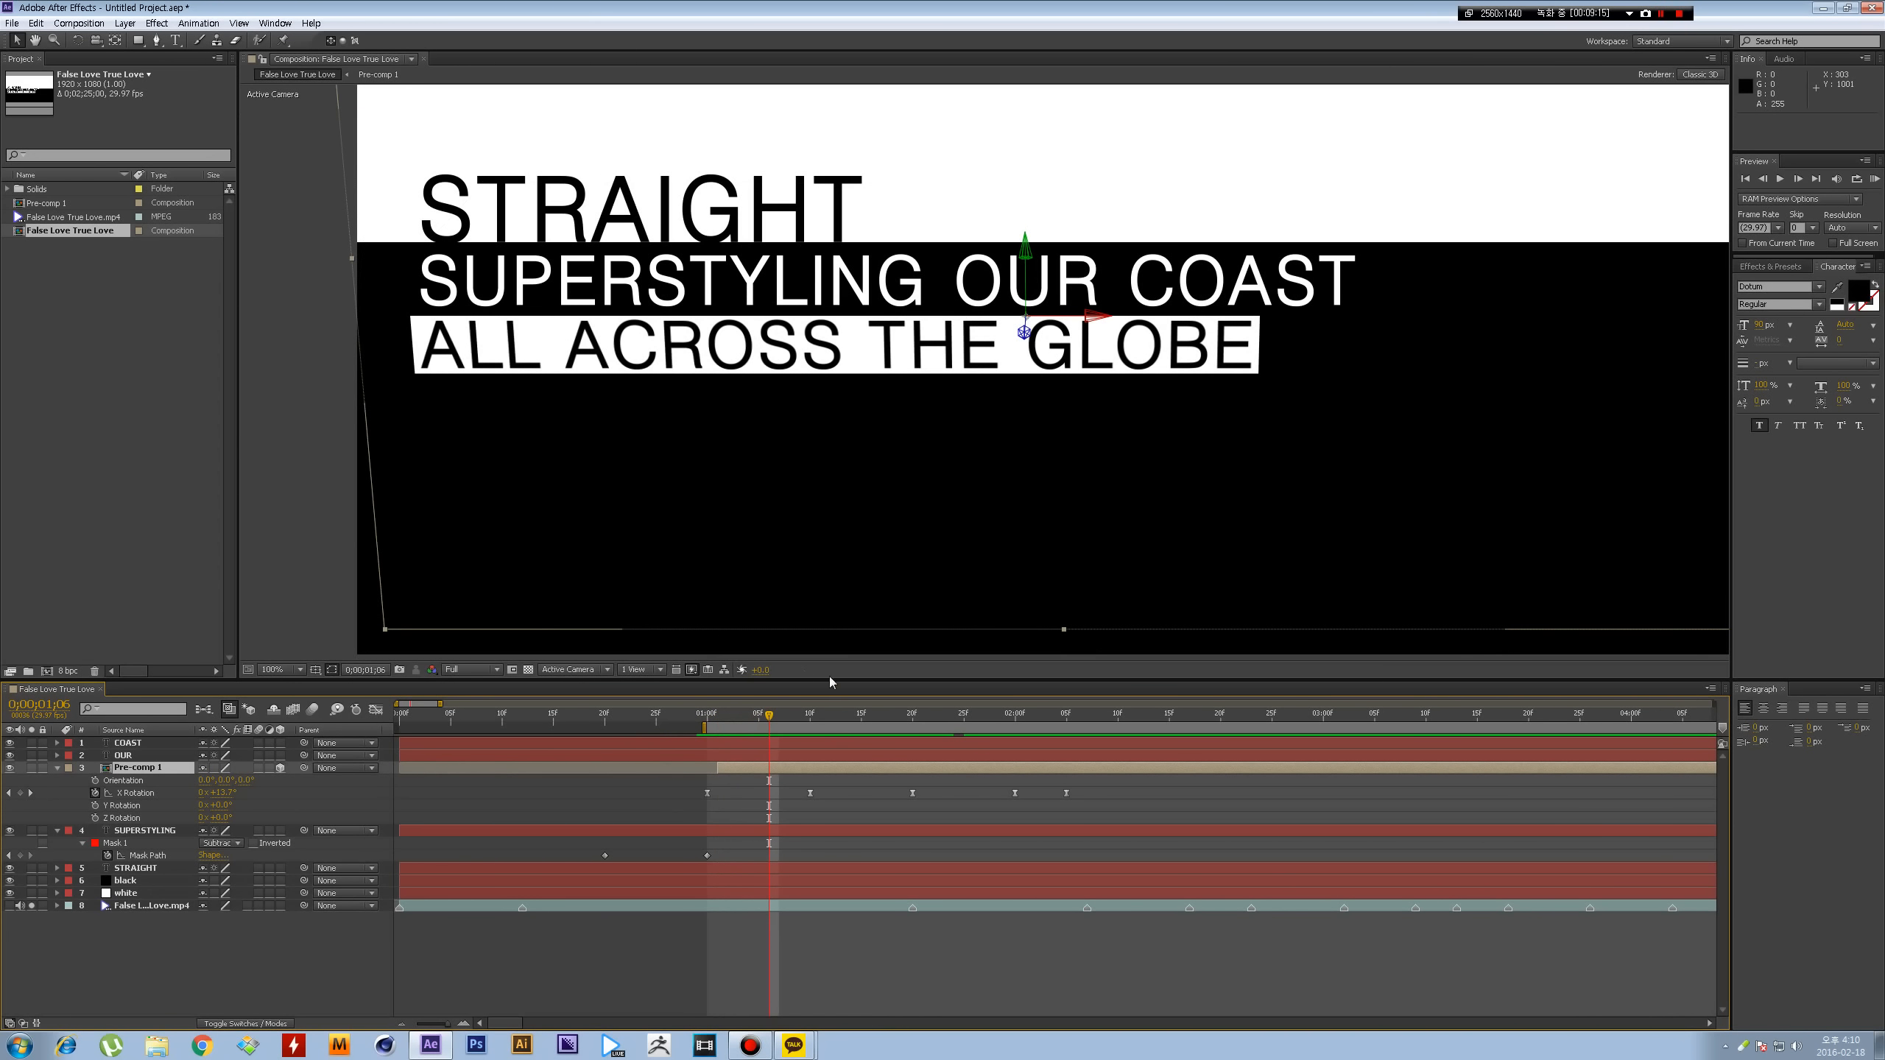
{"action": "left_click_drag", "start_coordinate": [816, 716], "coordinate": [1108, 720]}
{"action": "left_click", "coordinate": [1068, 771]}
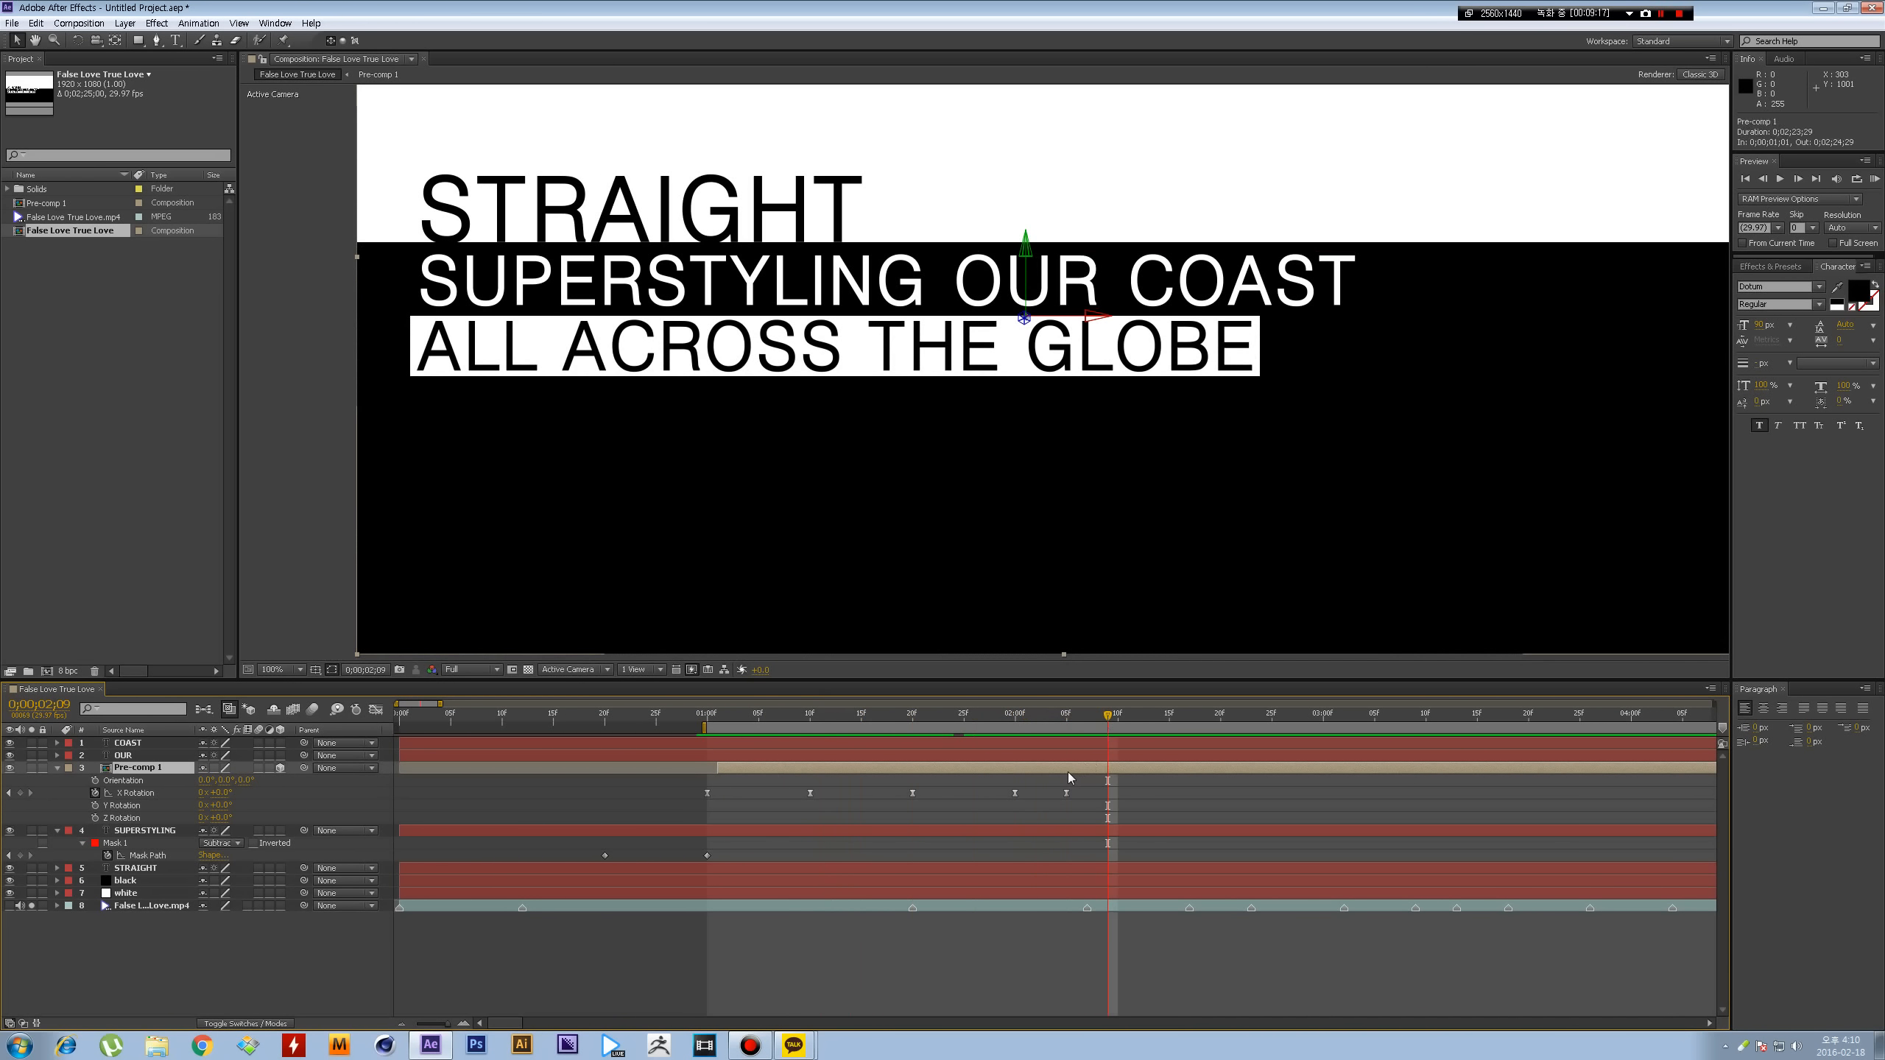
{"action": "key", "text": "q"}
{"action": "left_click_drag", "start_coordinate": [380, 280], "coordinate": [549, 394]}
- Duplicate the masked Pre-comp 1 layer and reshape the copy's mask to isolate the word ACROSS
{"action": "key", "text": "ctrl+d"}
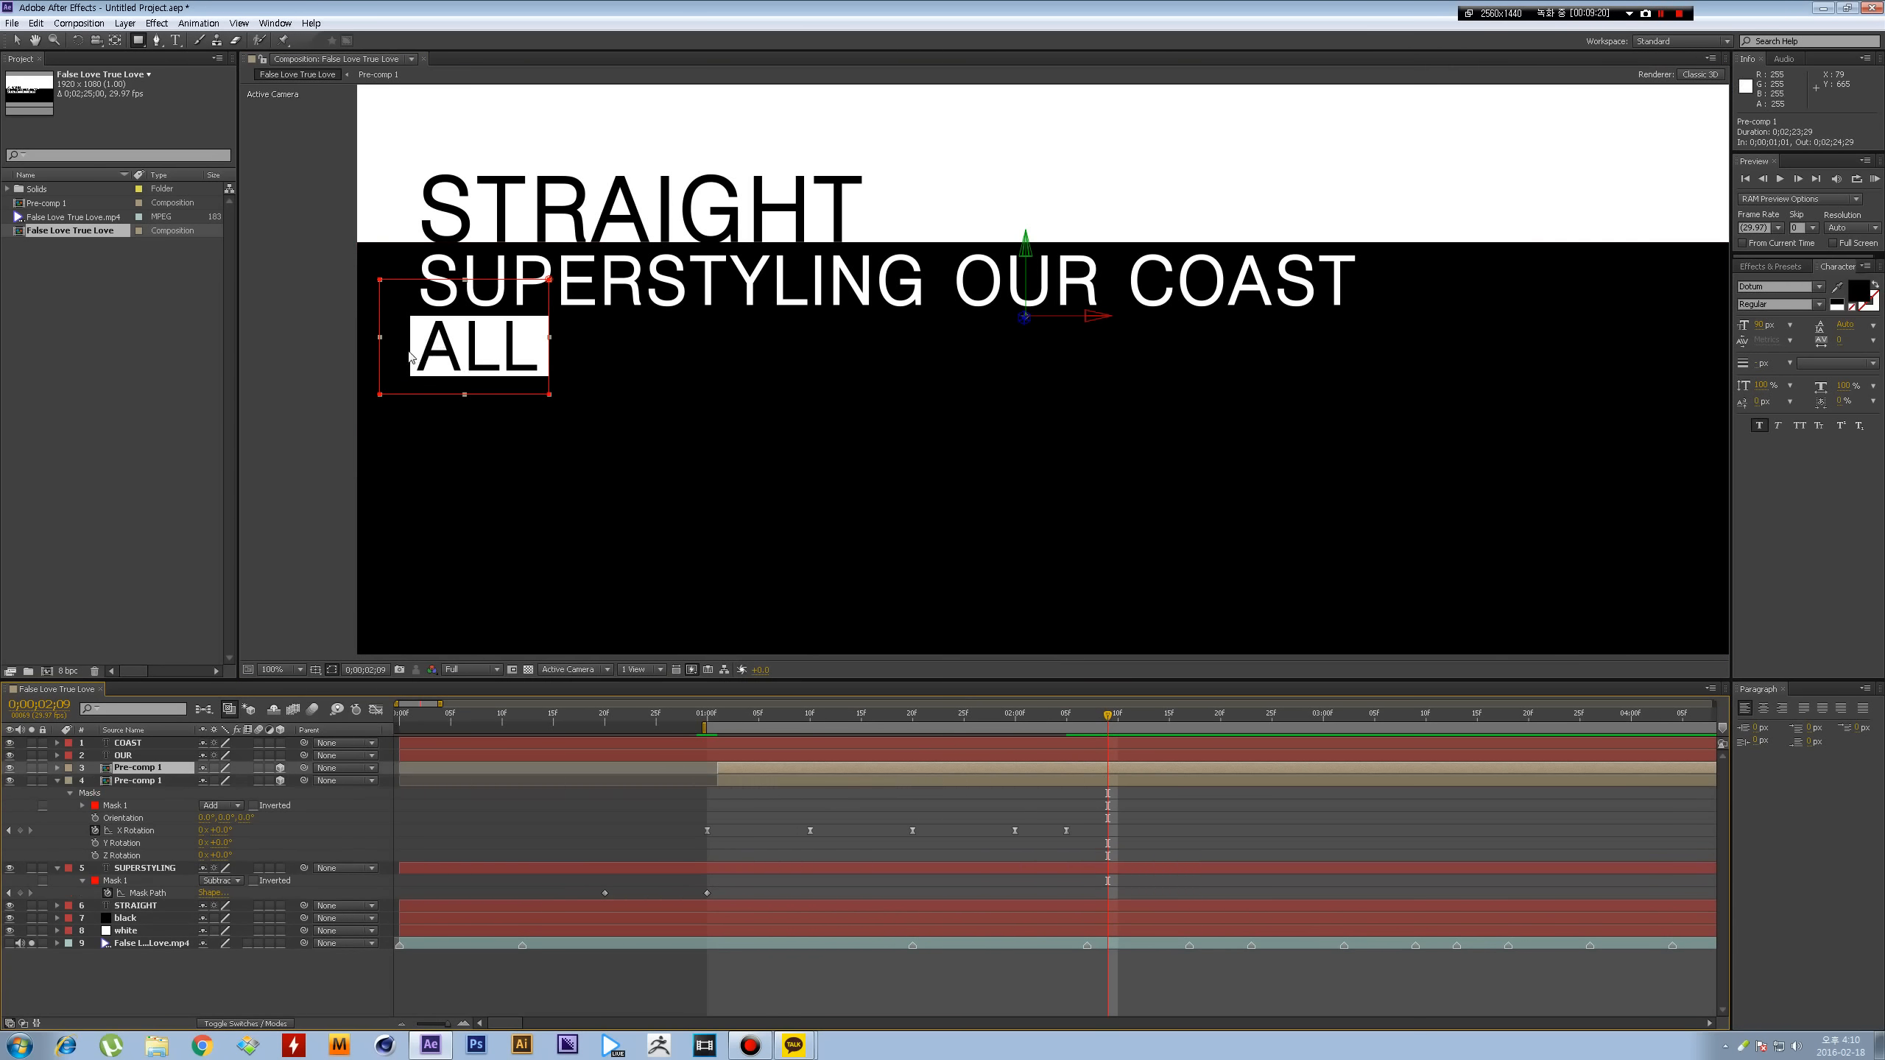
{"action": "key", "text": "v"}
{"action": "left_click_drag", "start_coordinate": [380, 371], "coordinate": [409, 371]}
{"action": "left_click_drag", "start_coordinate": [524, 371], "coordinate": [832, 371]}
{"action": "left_click", "coordinate": [1158, 769]}
- Make two more Pre-comp 1 duplicates and fit their masks around the words THE and GLOBE
{"action": "key", "text": "ctrl+d"}
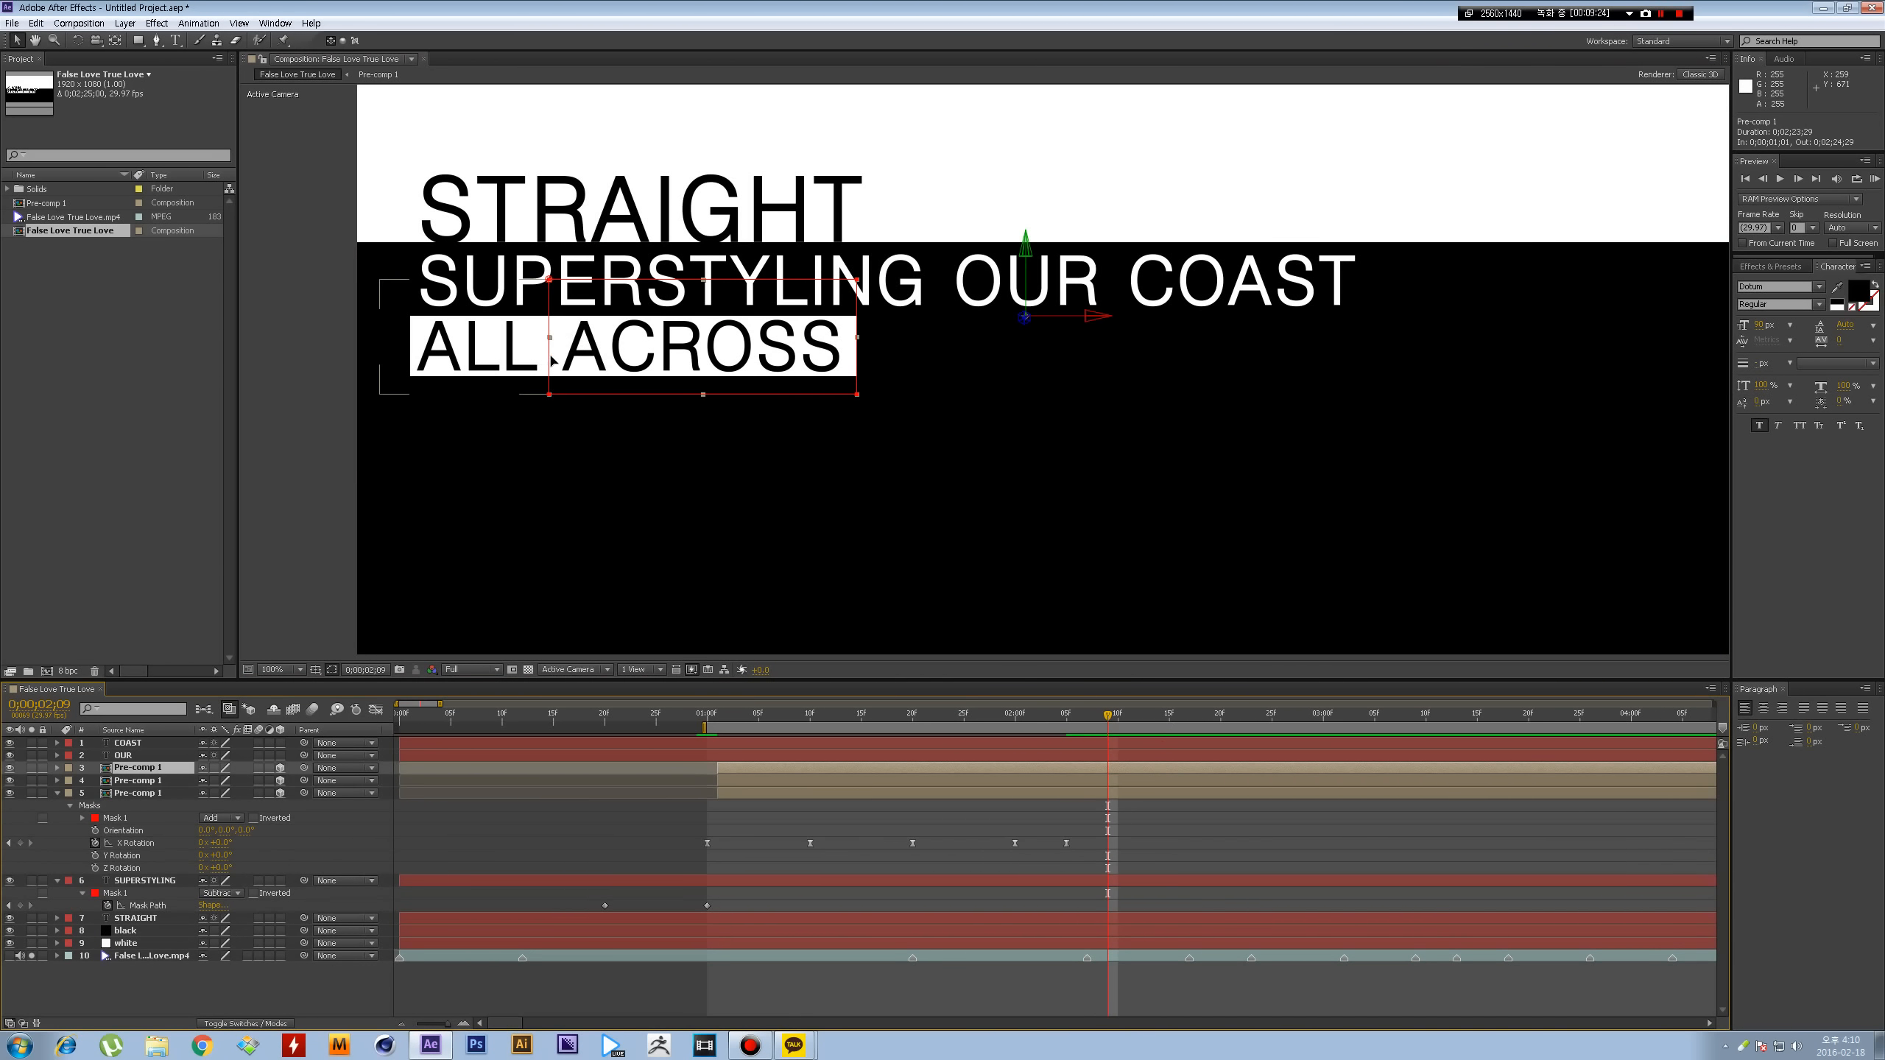
{"action": "left_click_drag", "start_coordinate": [550, 357], "coordinate": [1286, 361]}
{"action": "left_click", "coordinate": [1125, 769]}
{"action": "key", "text": "ctrl+d"}
{"action": "left_click", "coordinate": [585, 854]}
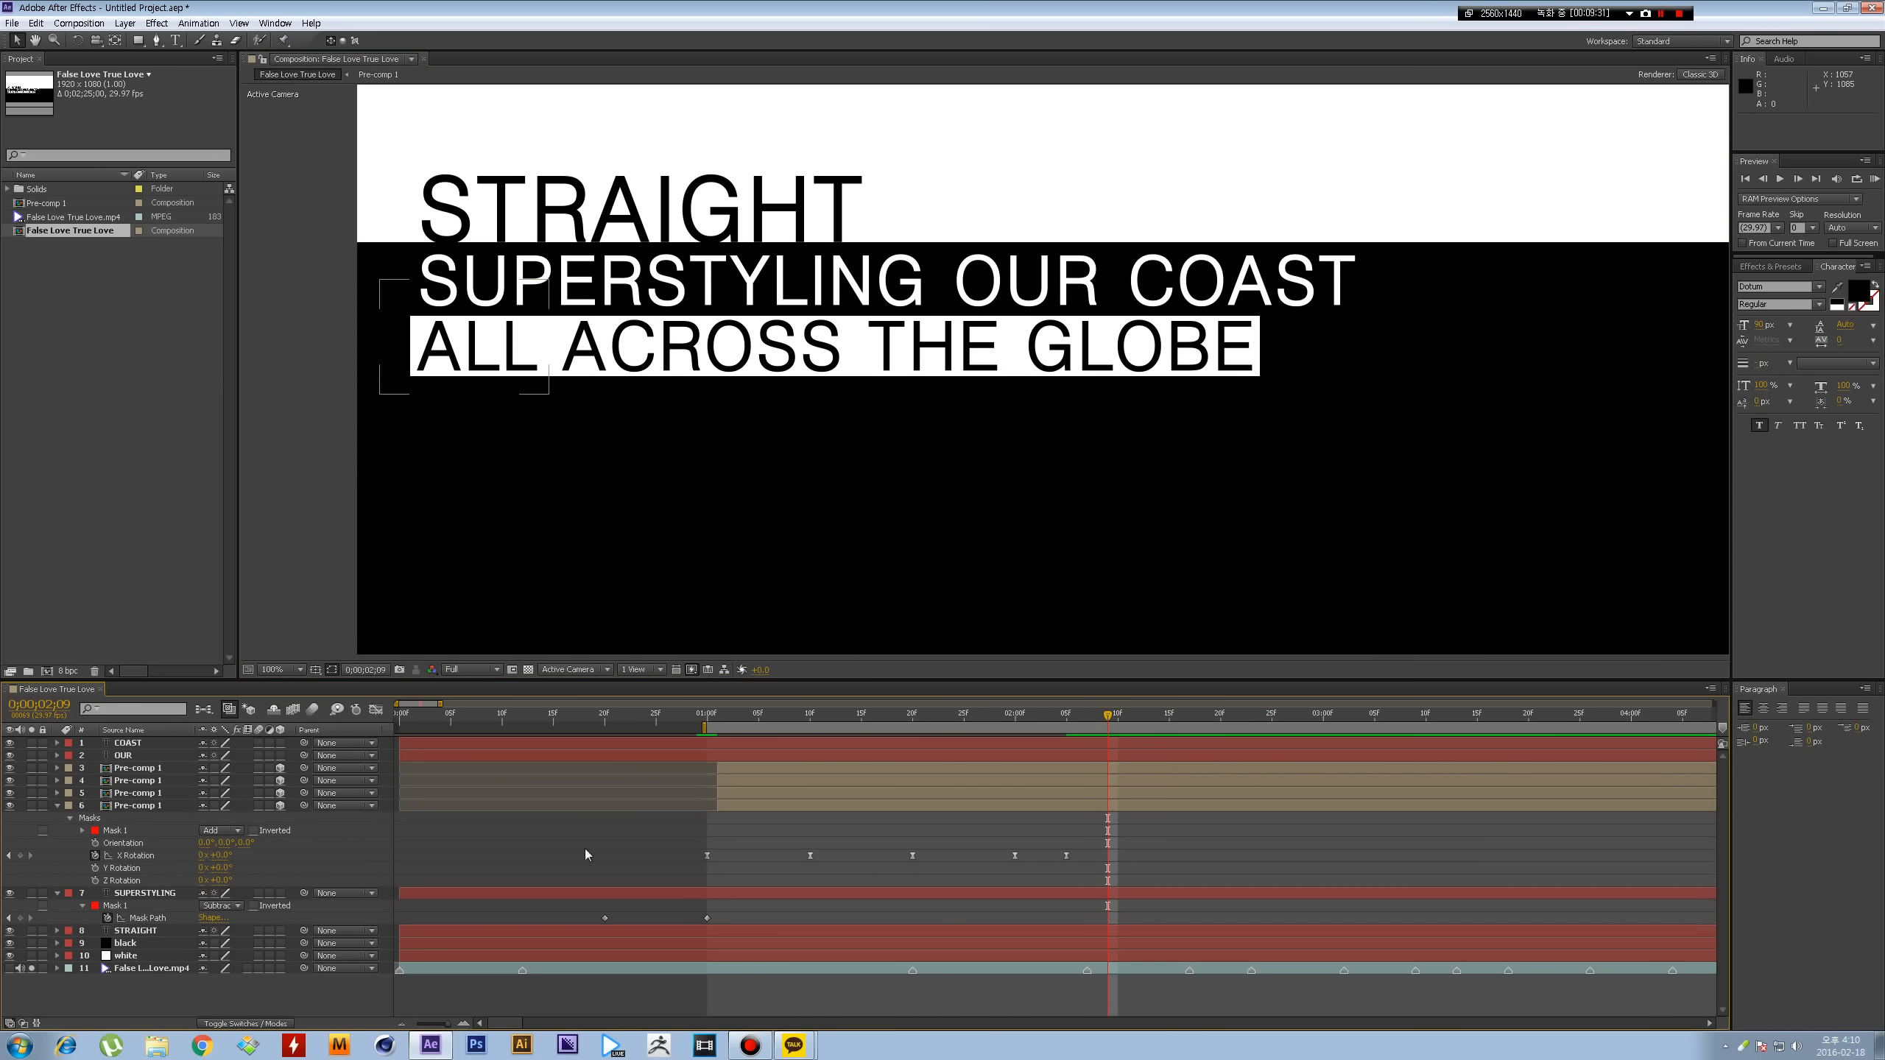
- Solo the four Pre-comp 1 layers one at a time to check that each mask isolates a single word
{"action": "left_click", "coordinate": [30, 807]}
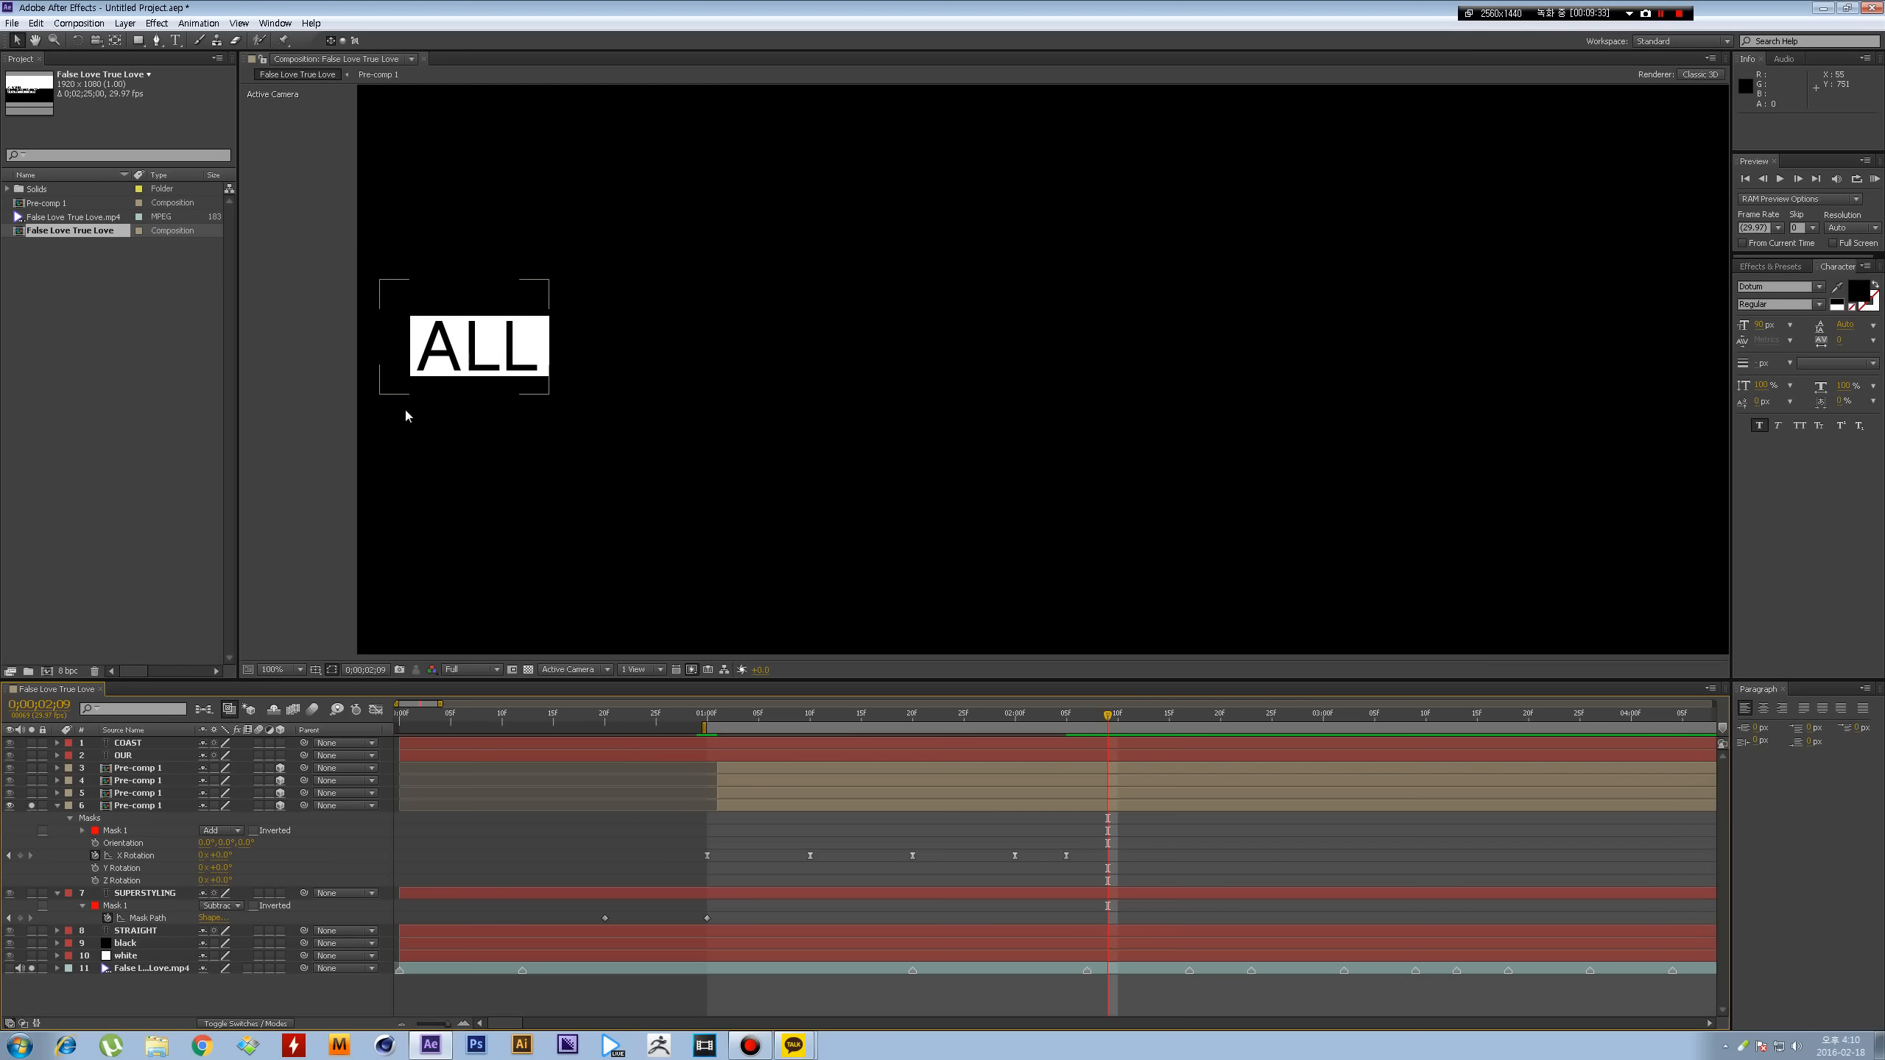
{"action": "left_click", "coordinate": [31, 805]}
{"action": "left_click", "coordinate": [31, 793]}
{"action": "left_click", "coordinate": [31, 794]}
{"action": "left_click", "coordinate": [31, 780]}
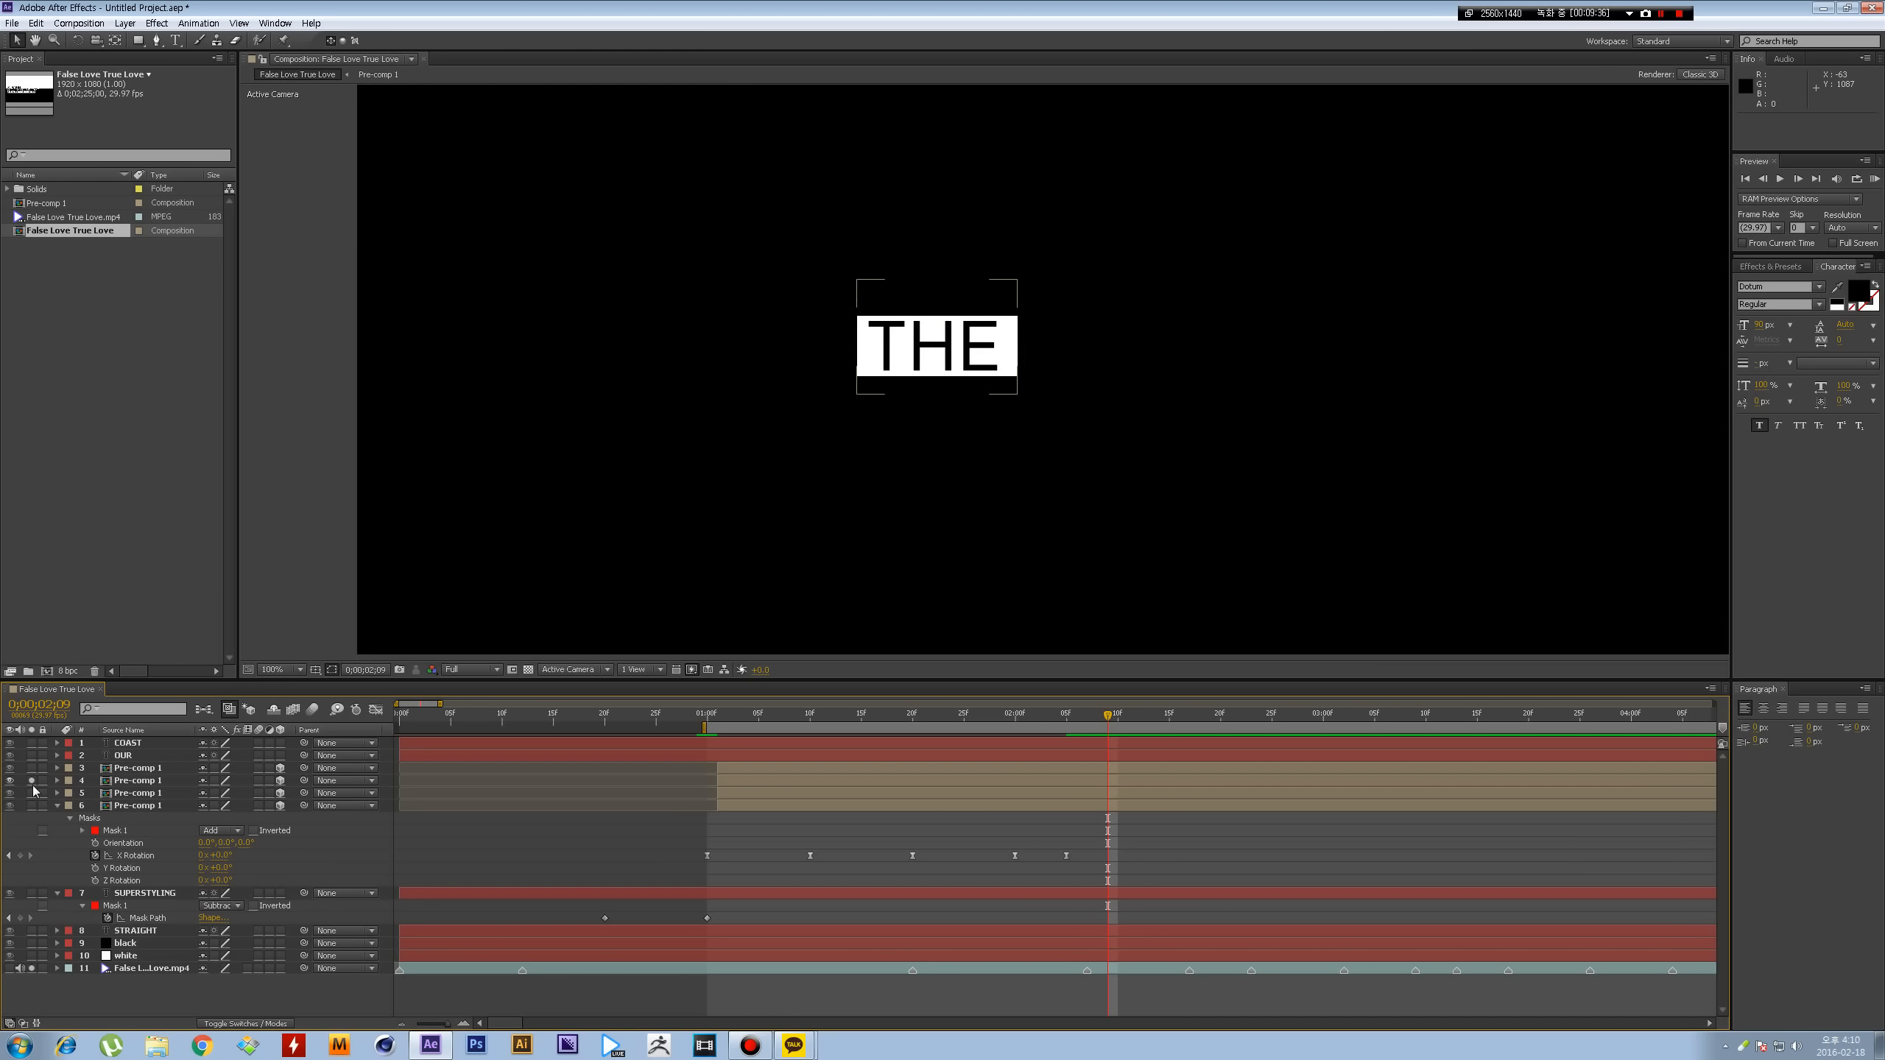
{"action": "left_click", "coordinate": [31, 781]}
{"action": "left_click", "coordinate": [31, 768]}
{"action": "left_click", "coordinate": [31, 768]}
- Stagger the ACROSS, THE and GLOBE layers two frames apart, starting at 0;00;01;03, 0;00;01;05 and 0;00;01;07, and preview the timing
{"action": "left_click", "coordinate": [746, 715]}
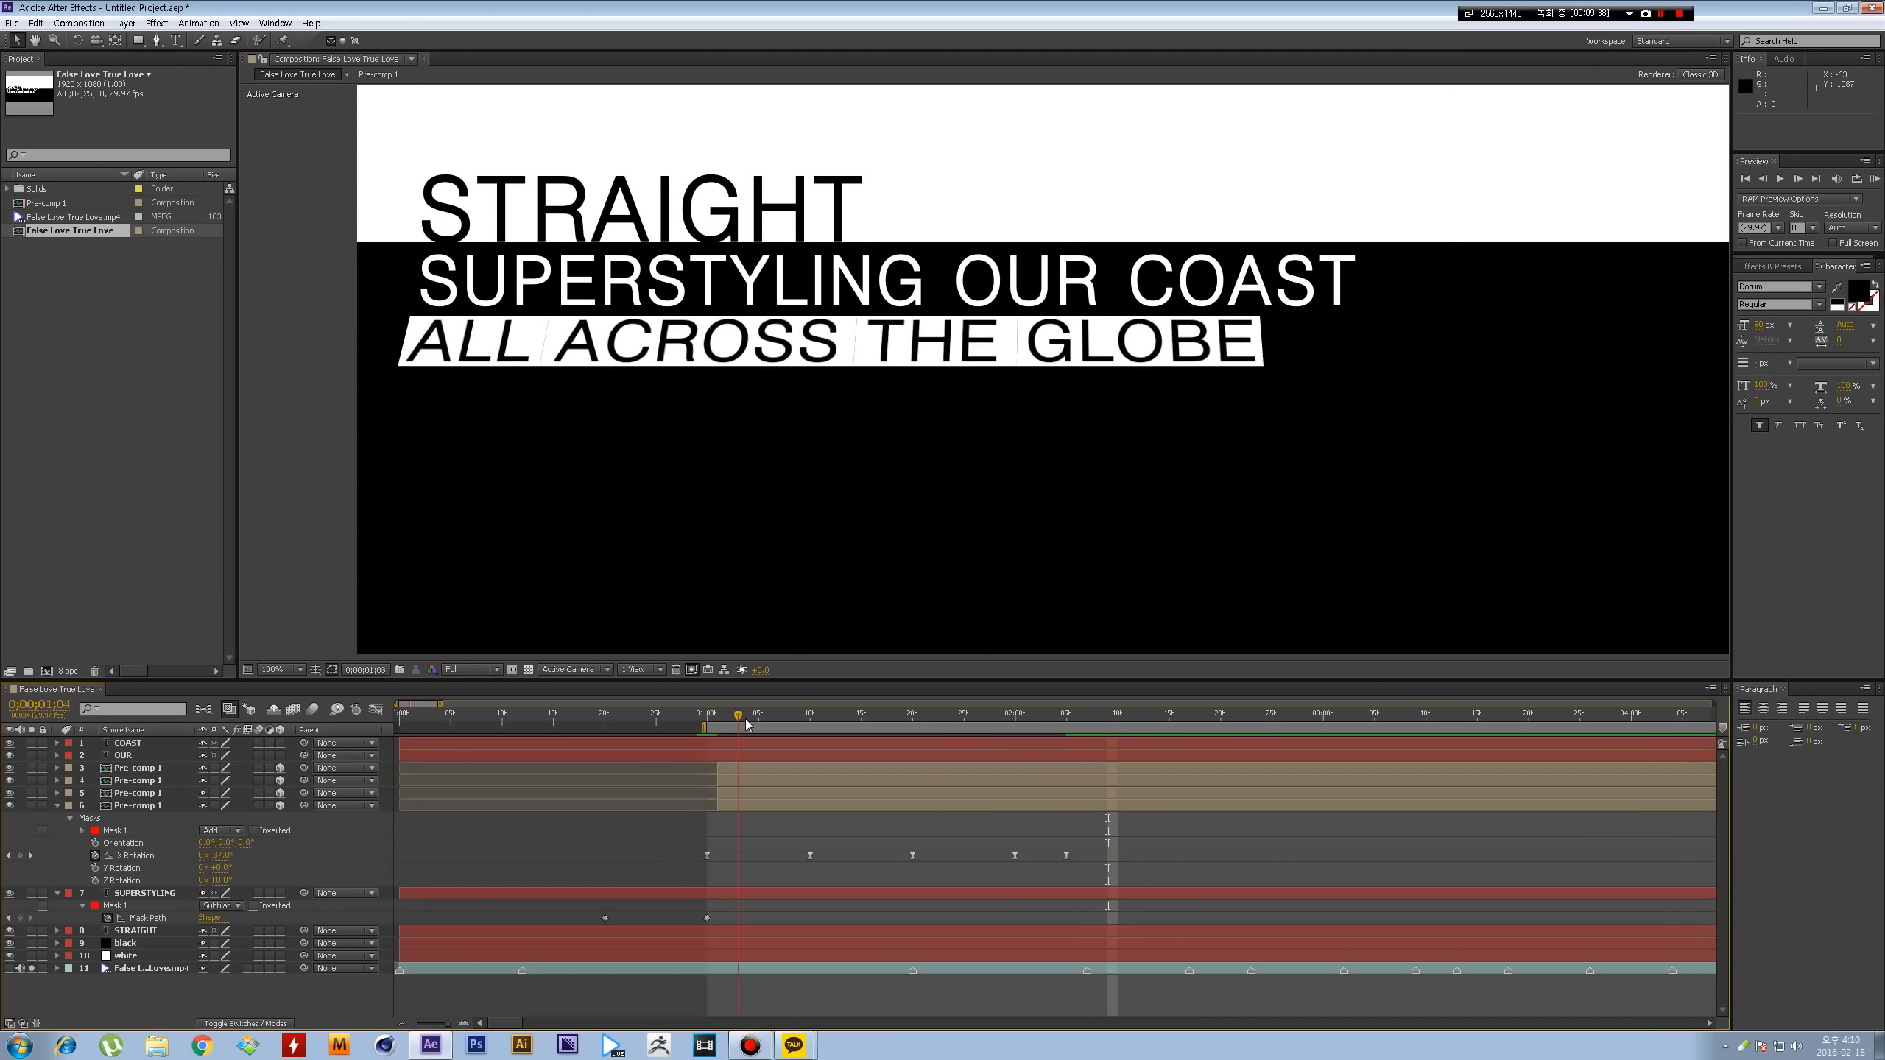
{"action": "left_click", "coordinate": [735, 783]}
{"action": "left_click", "coordinate": [735, 792]}
{"action": "left_click", "coordinate": [731, 770], "text": "shift"}
{"action": "key", "text": "equal"}
{"action": "key", "text": "equal"}
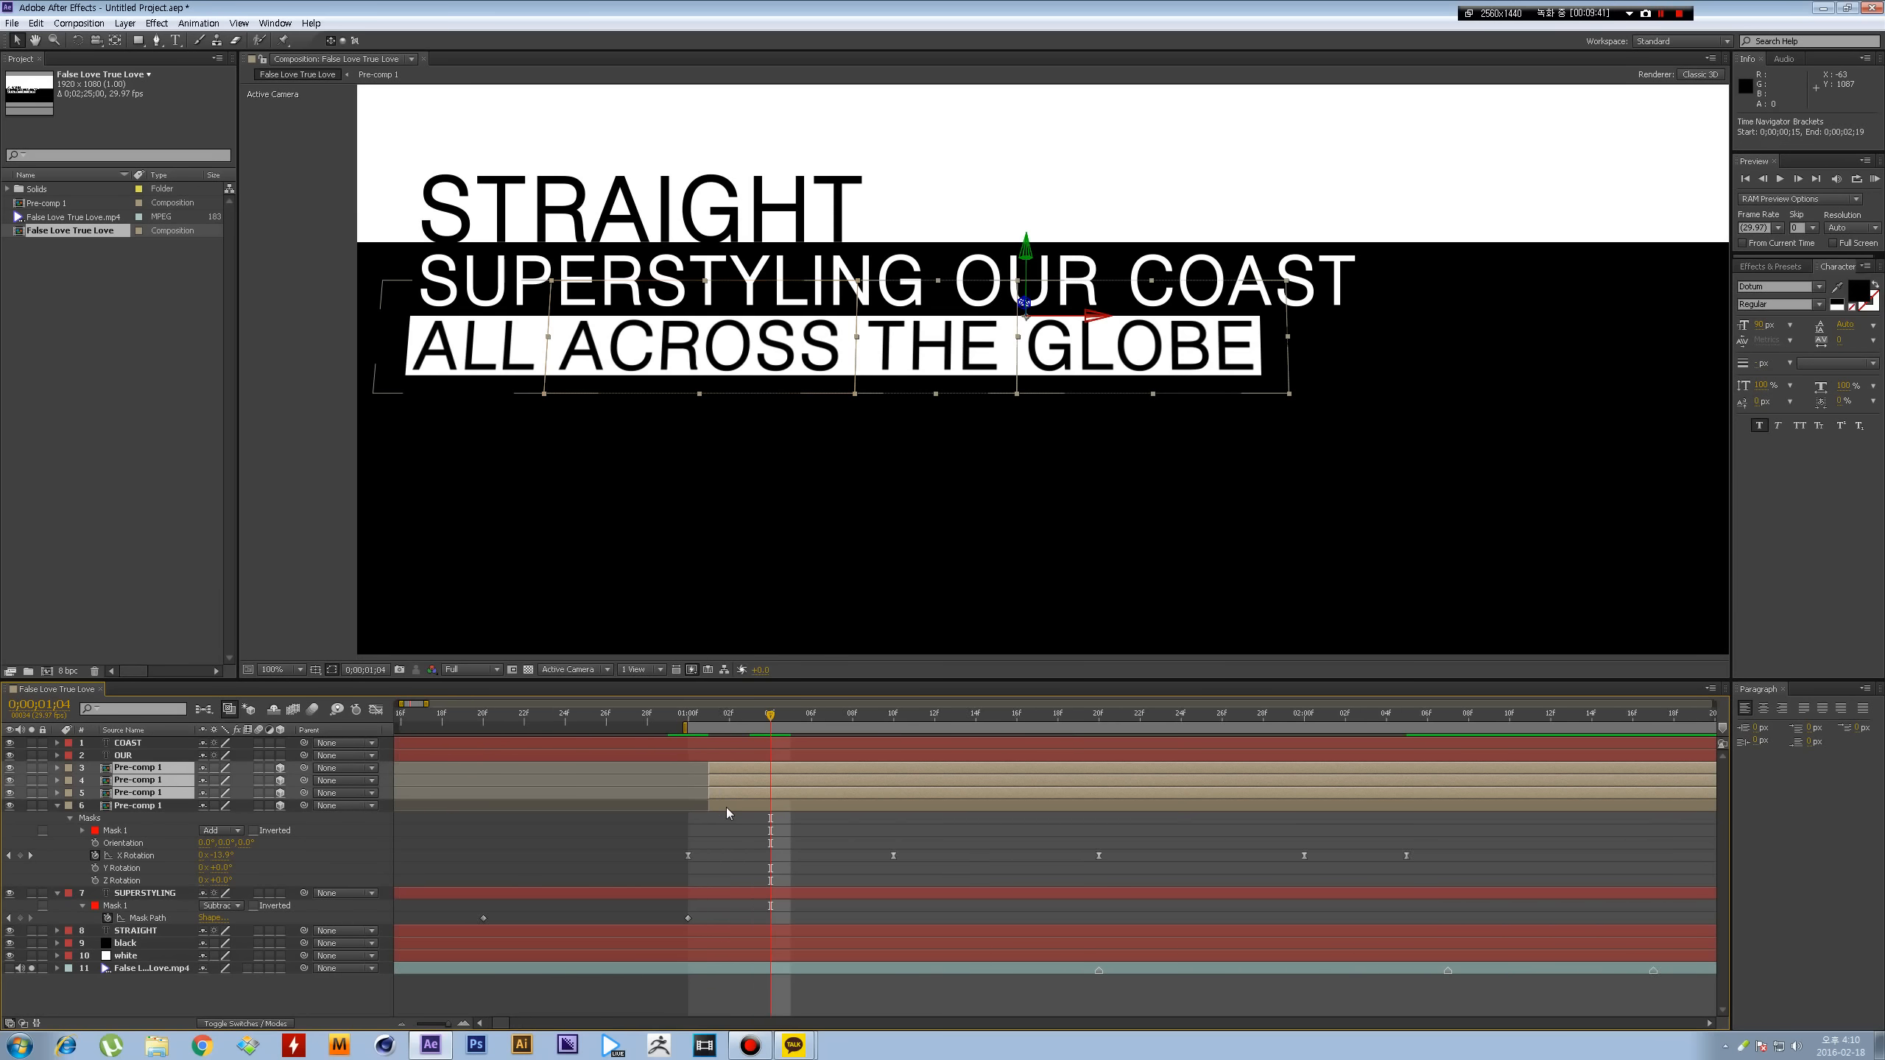
{"action": "left_click_drag", "start_coordinate": [713, 791], "coordinate": [833, 780]}
{"action": "left_click", "coordinate": [759, 796], "text": "ctrl"}
{"action": "left_click", "coordinate": [832, 771]}
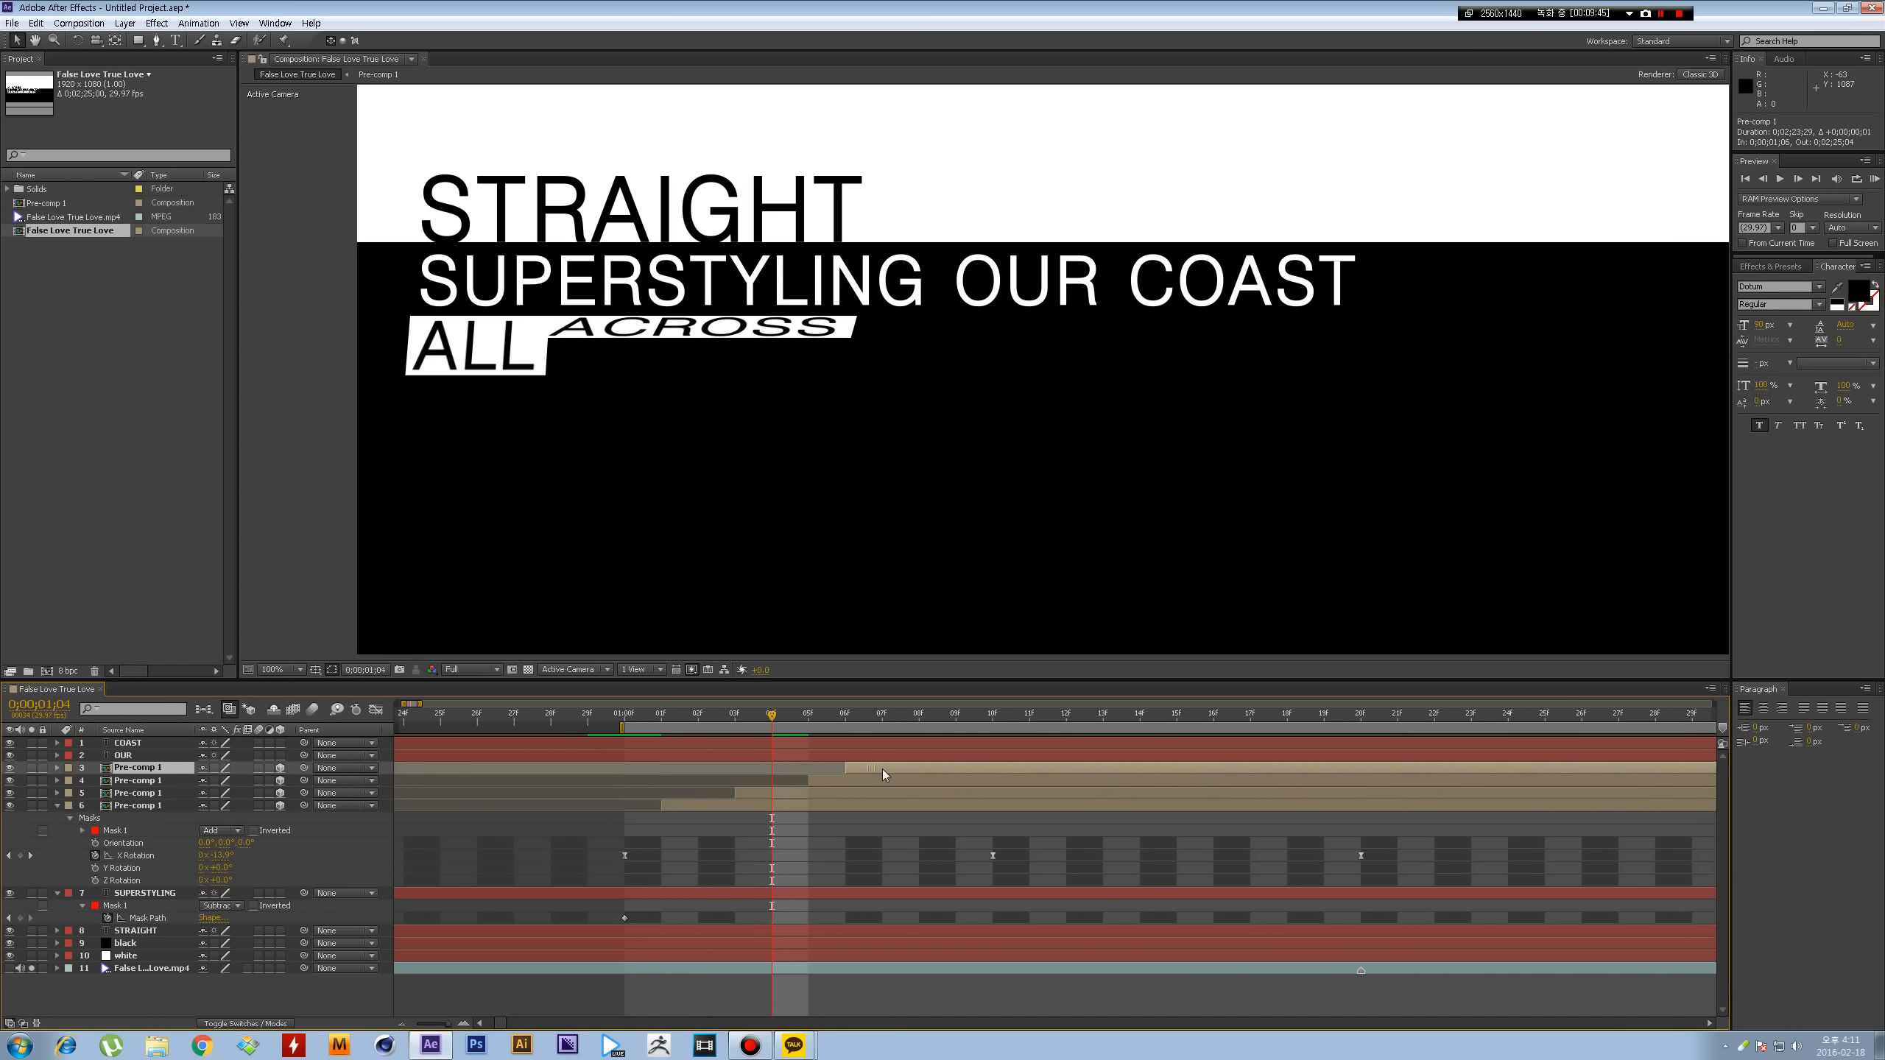
{"action": "key", "text": "space"}
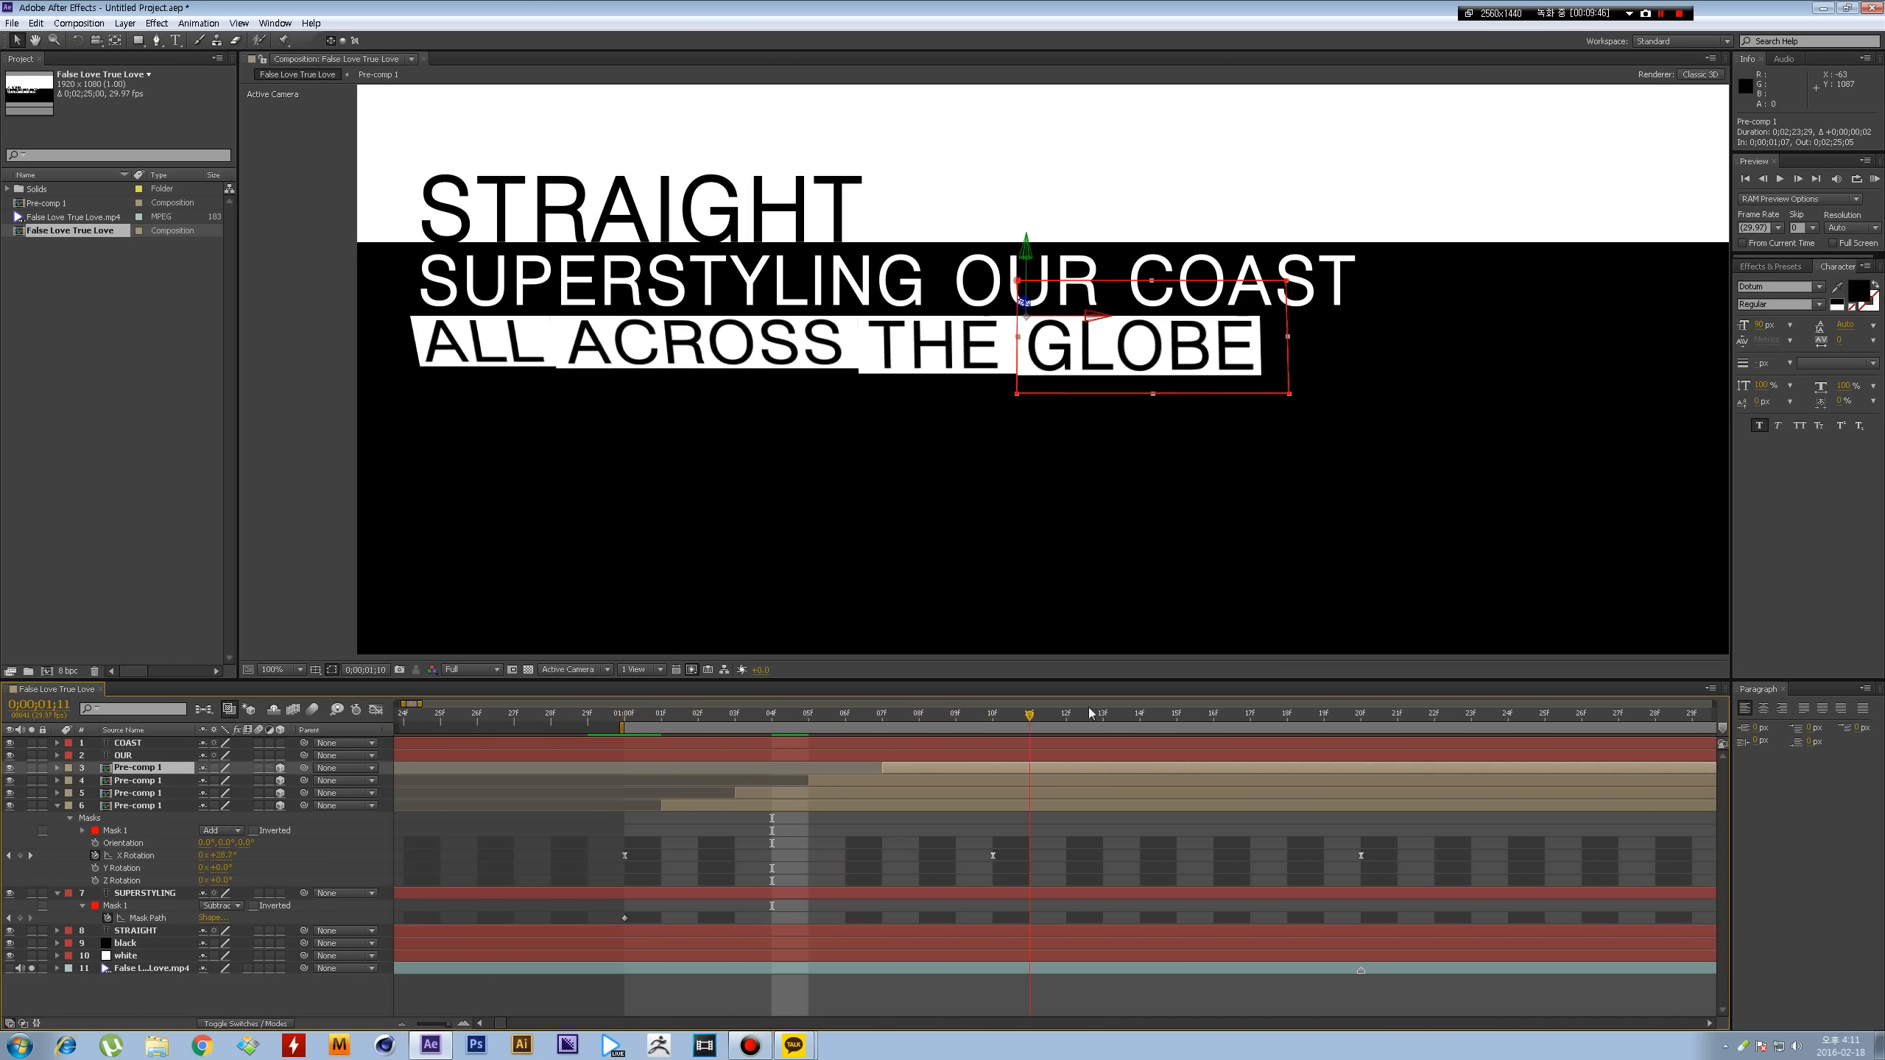
{"action": "left_click", "coordinate": [1029, 714]}
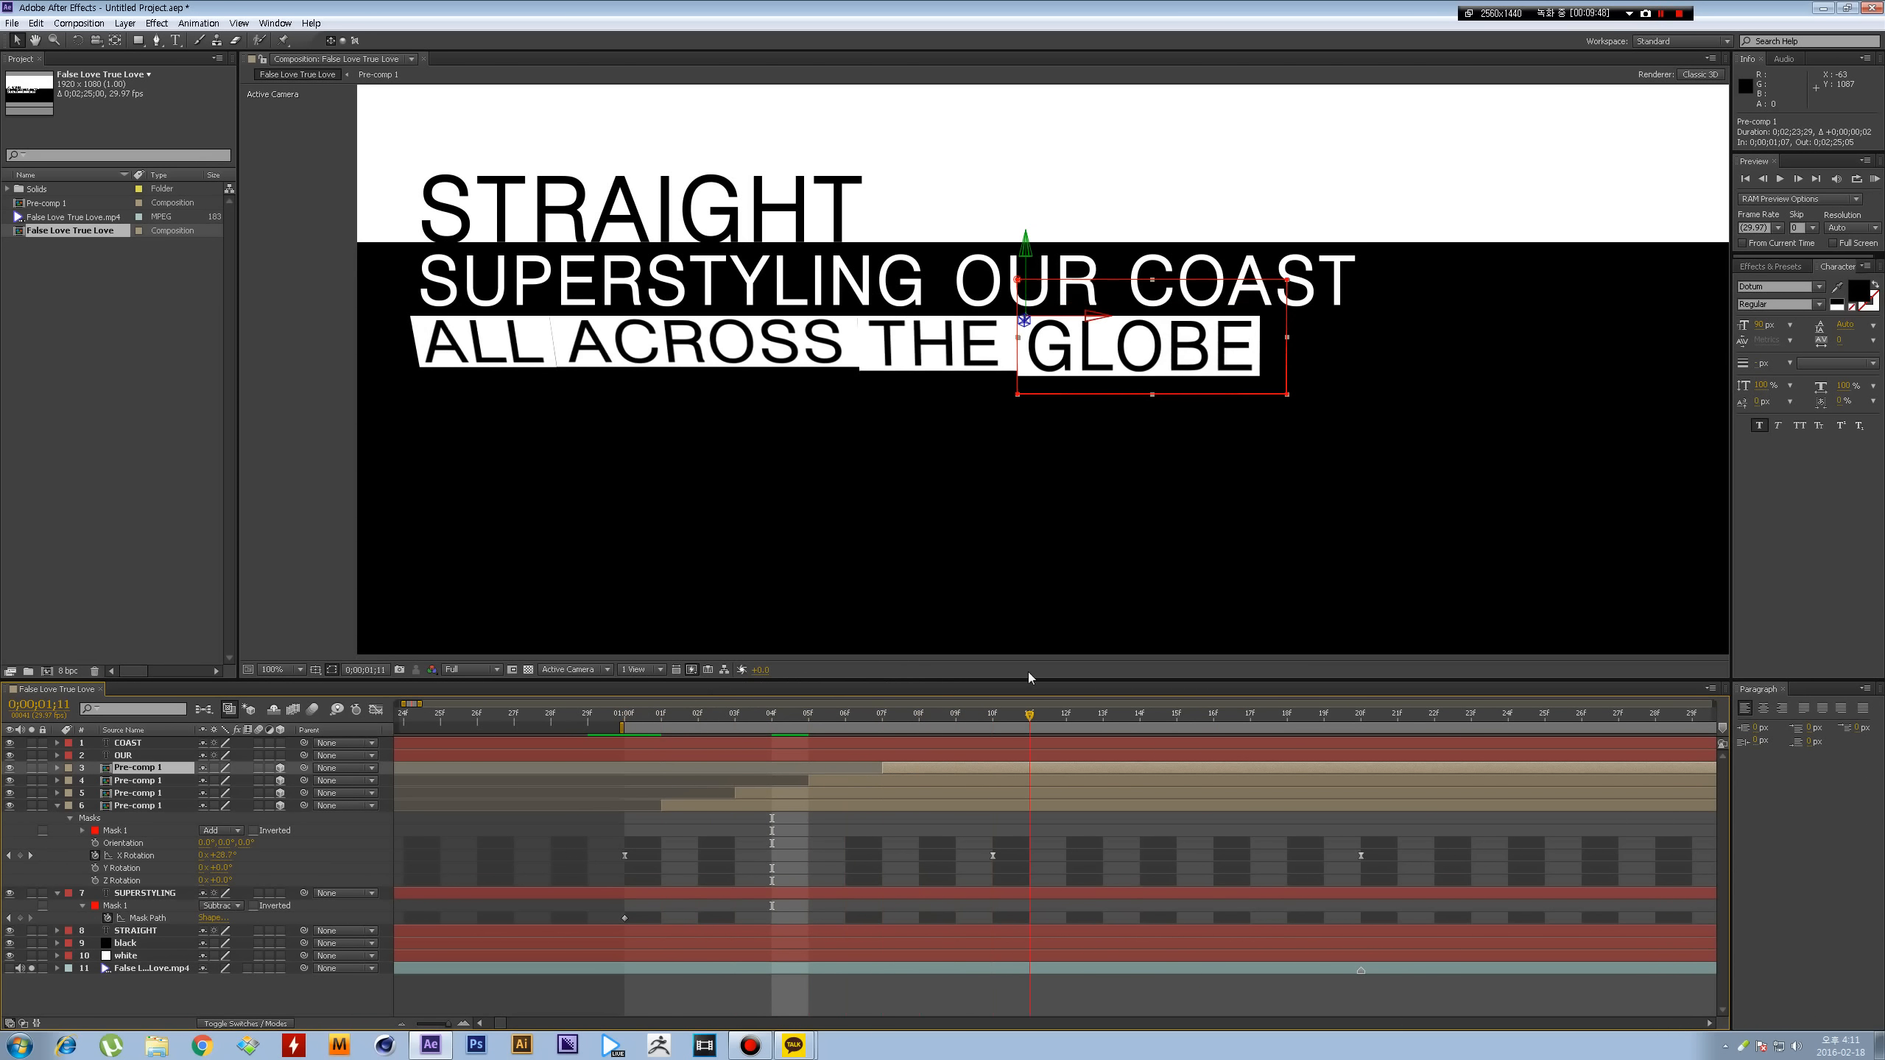
{"action": "key", "text": "space"}
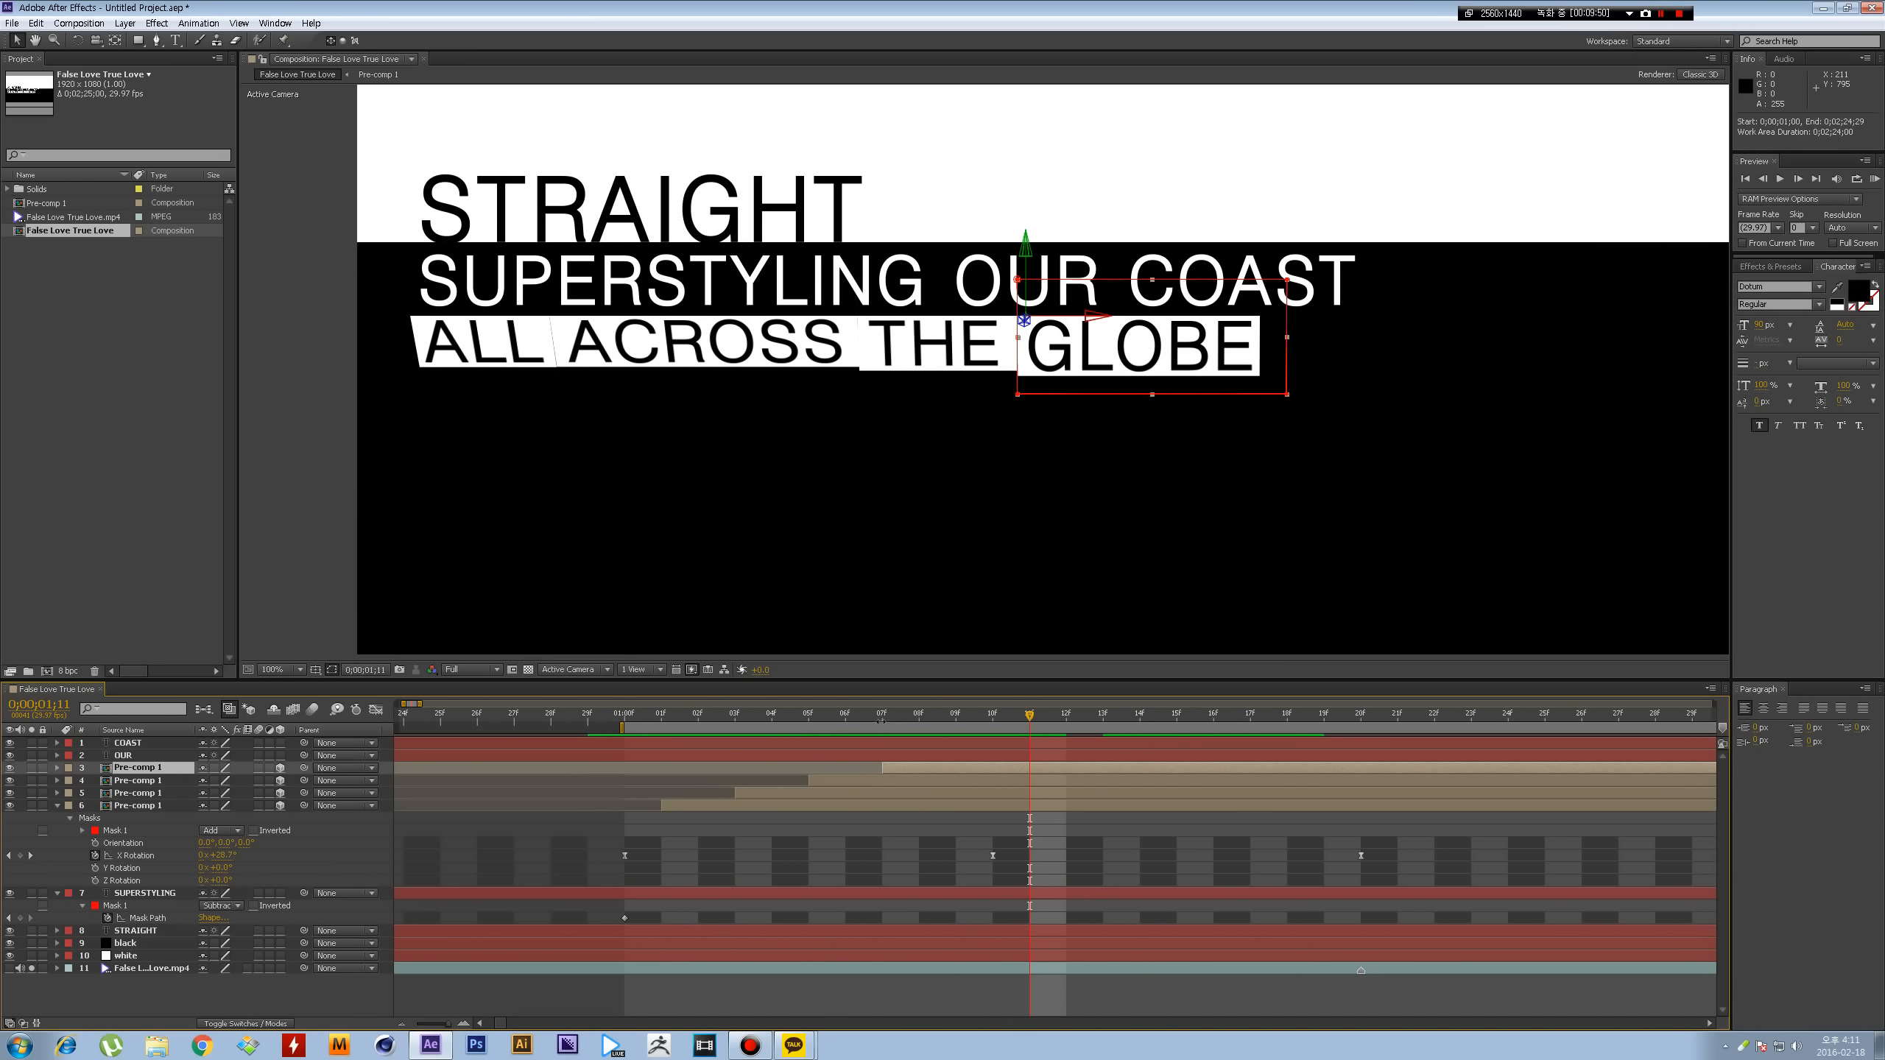
- Enable motion blur on the four Pre-comp 1 layers and for the composition, compare the frames with and without it, and preview the swing
{"action": "left_click", "coordinate": [259, 805]}
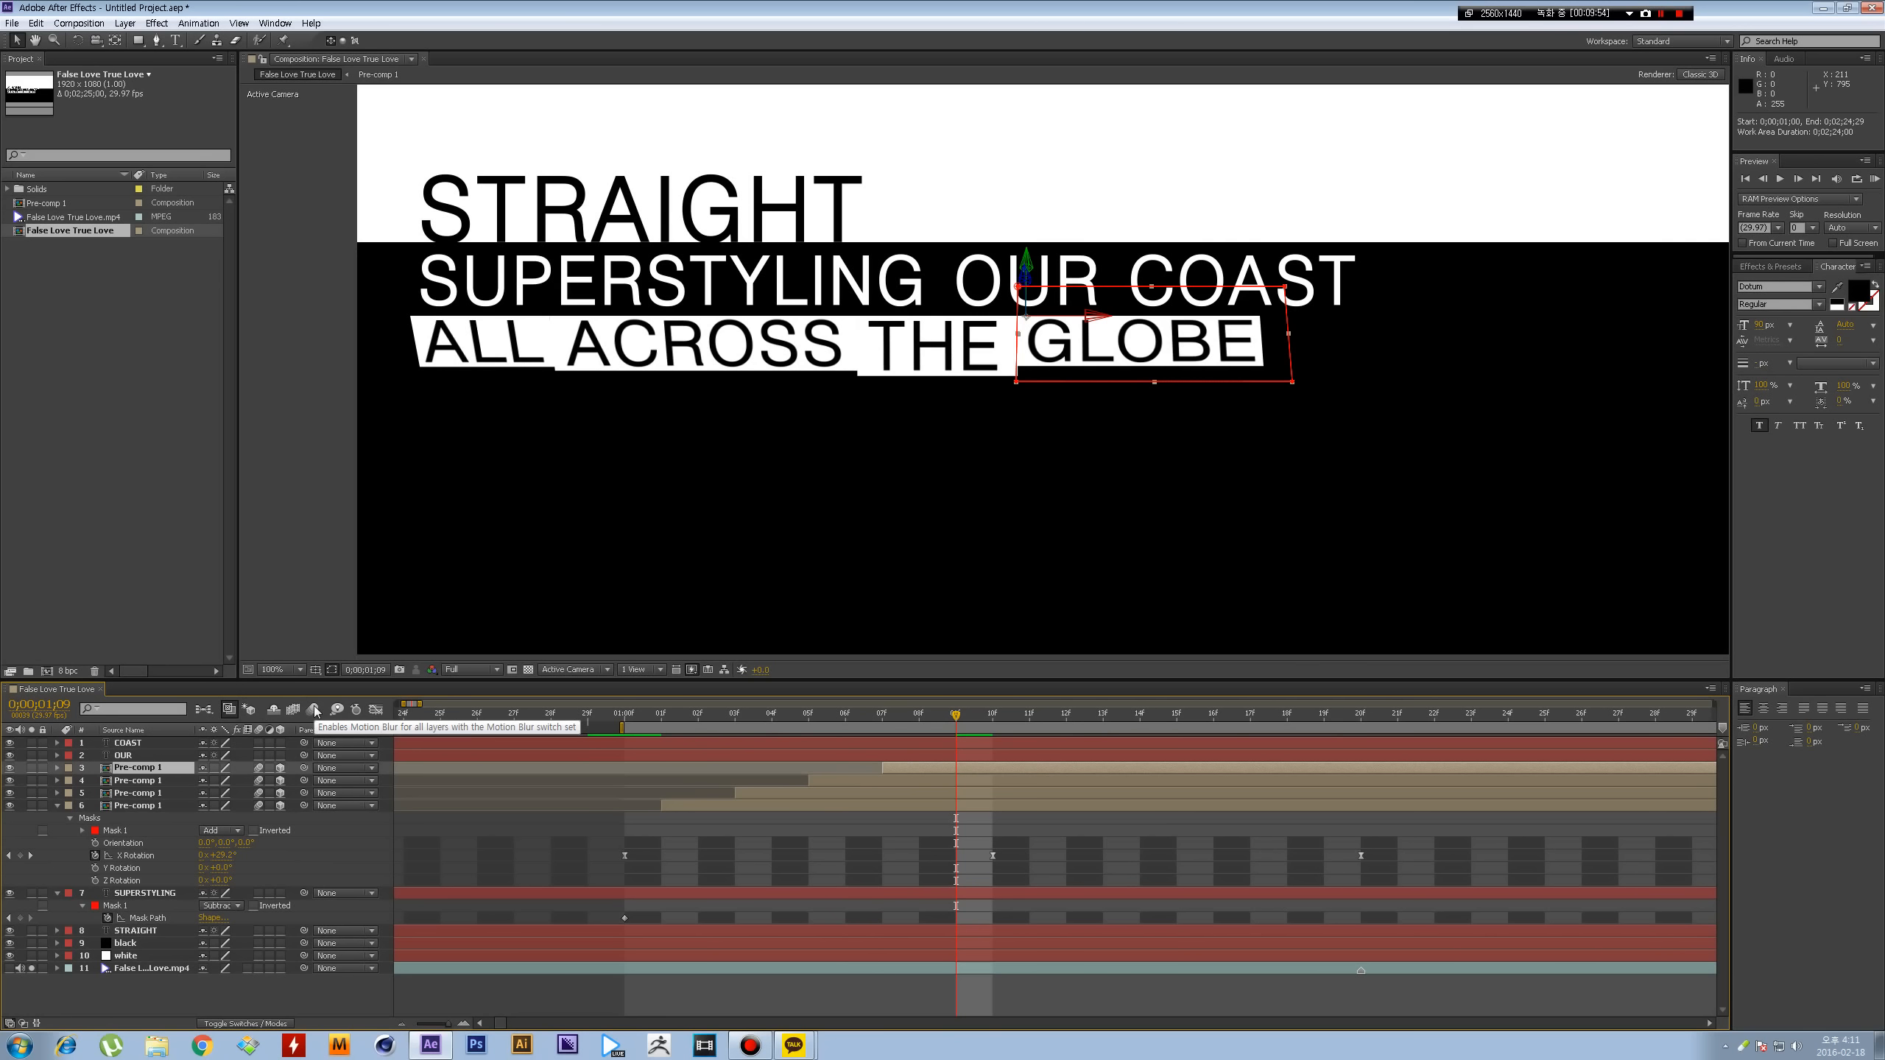
{"action": "left_click", "coordinate": [314, 710]}
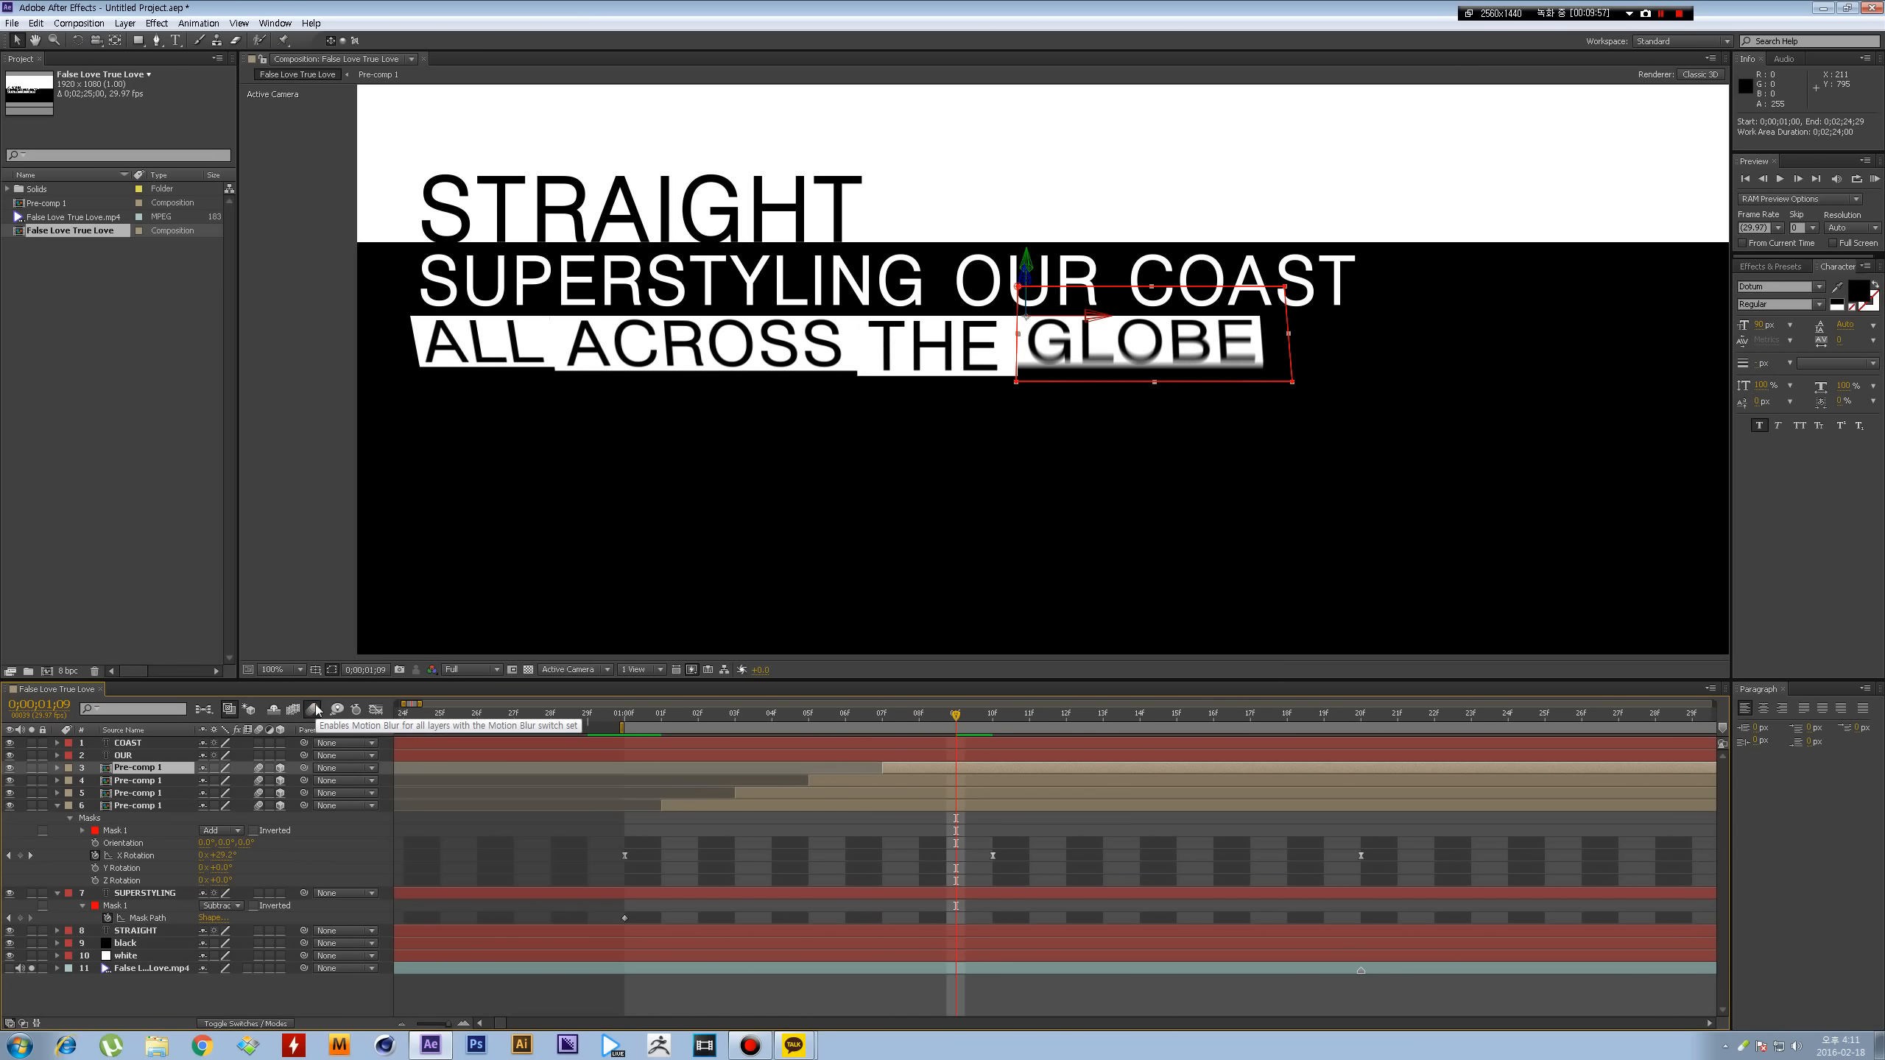
{"action": "left_click", "coordinate": [853, 716]}
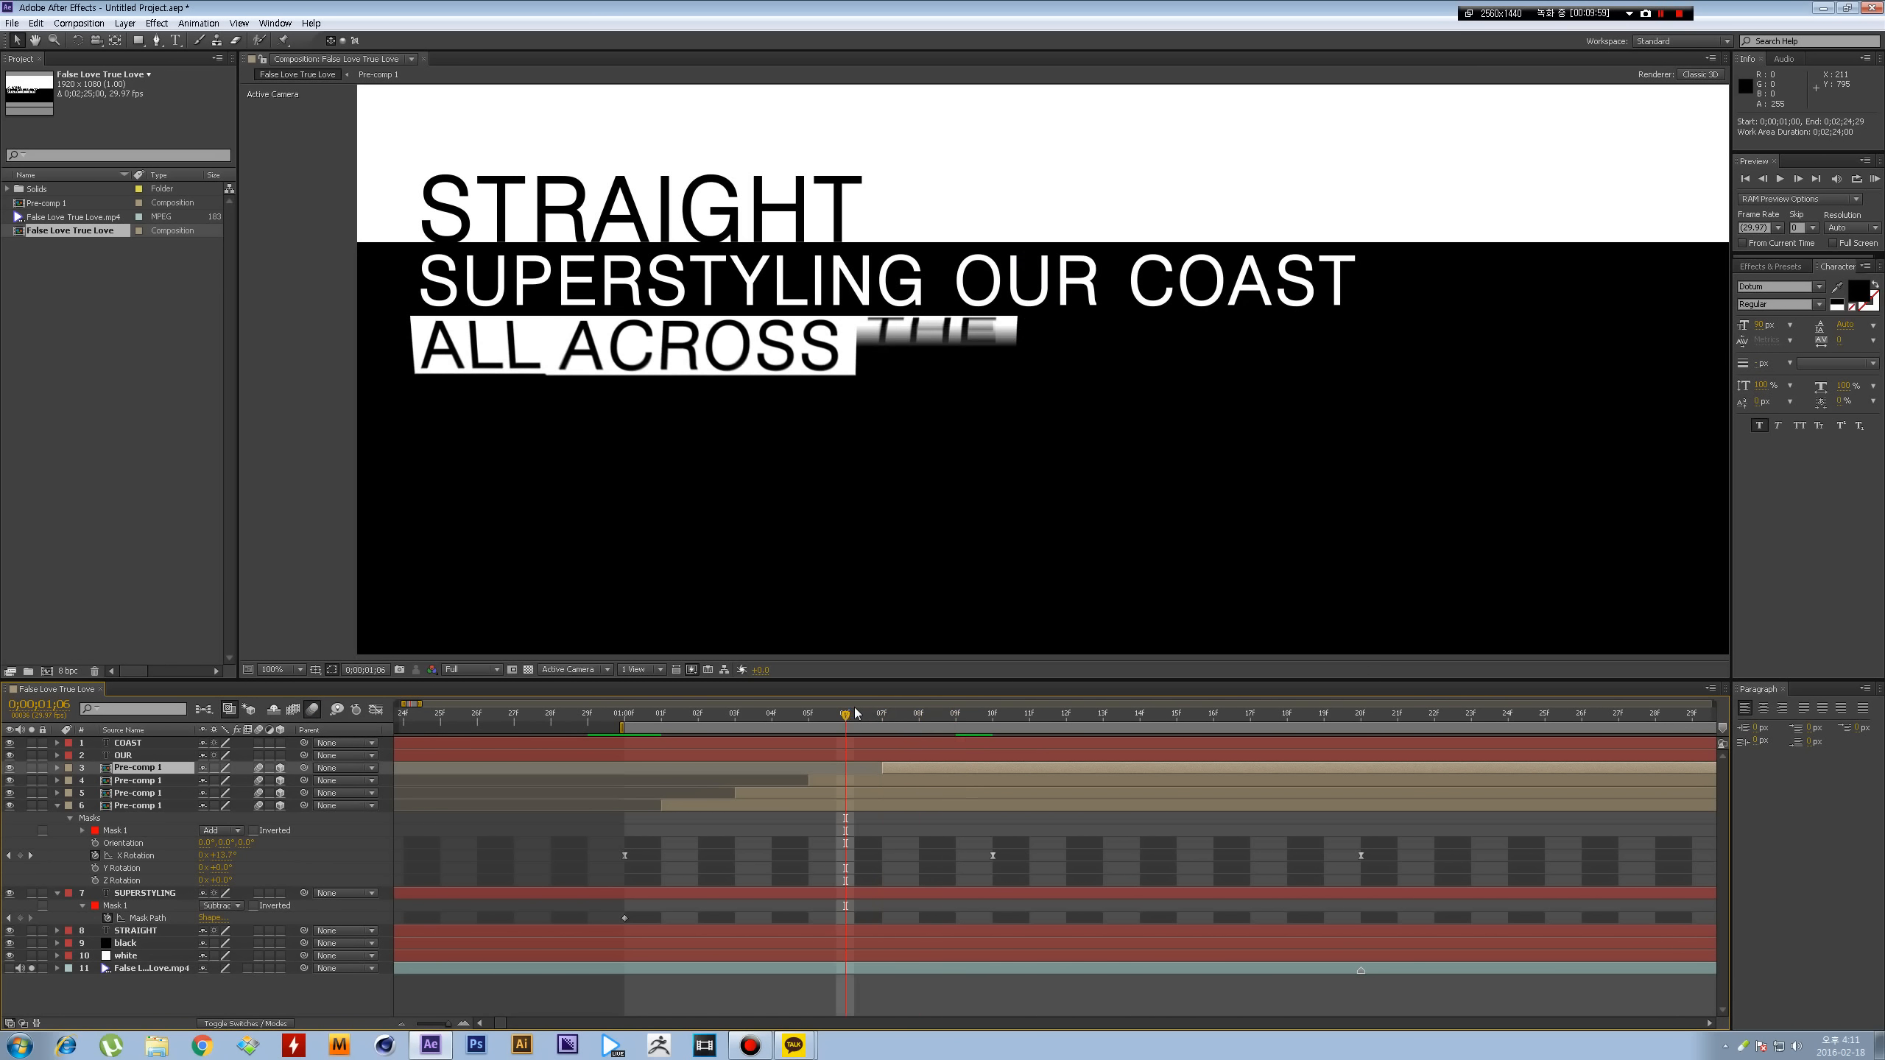
{"action": "left_click_drag", "start_coordinate": [838, 721], "coordinate": [772, 718]}
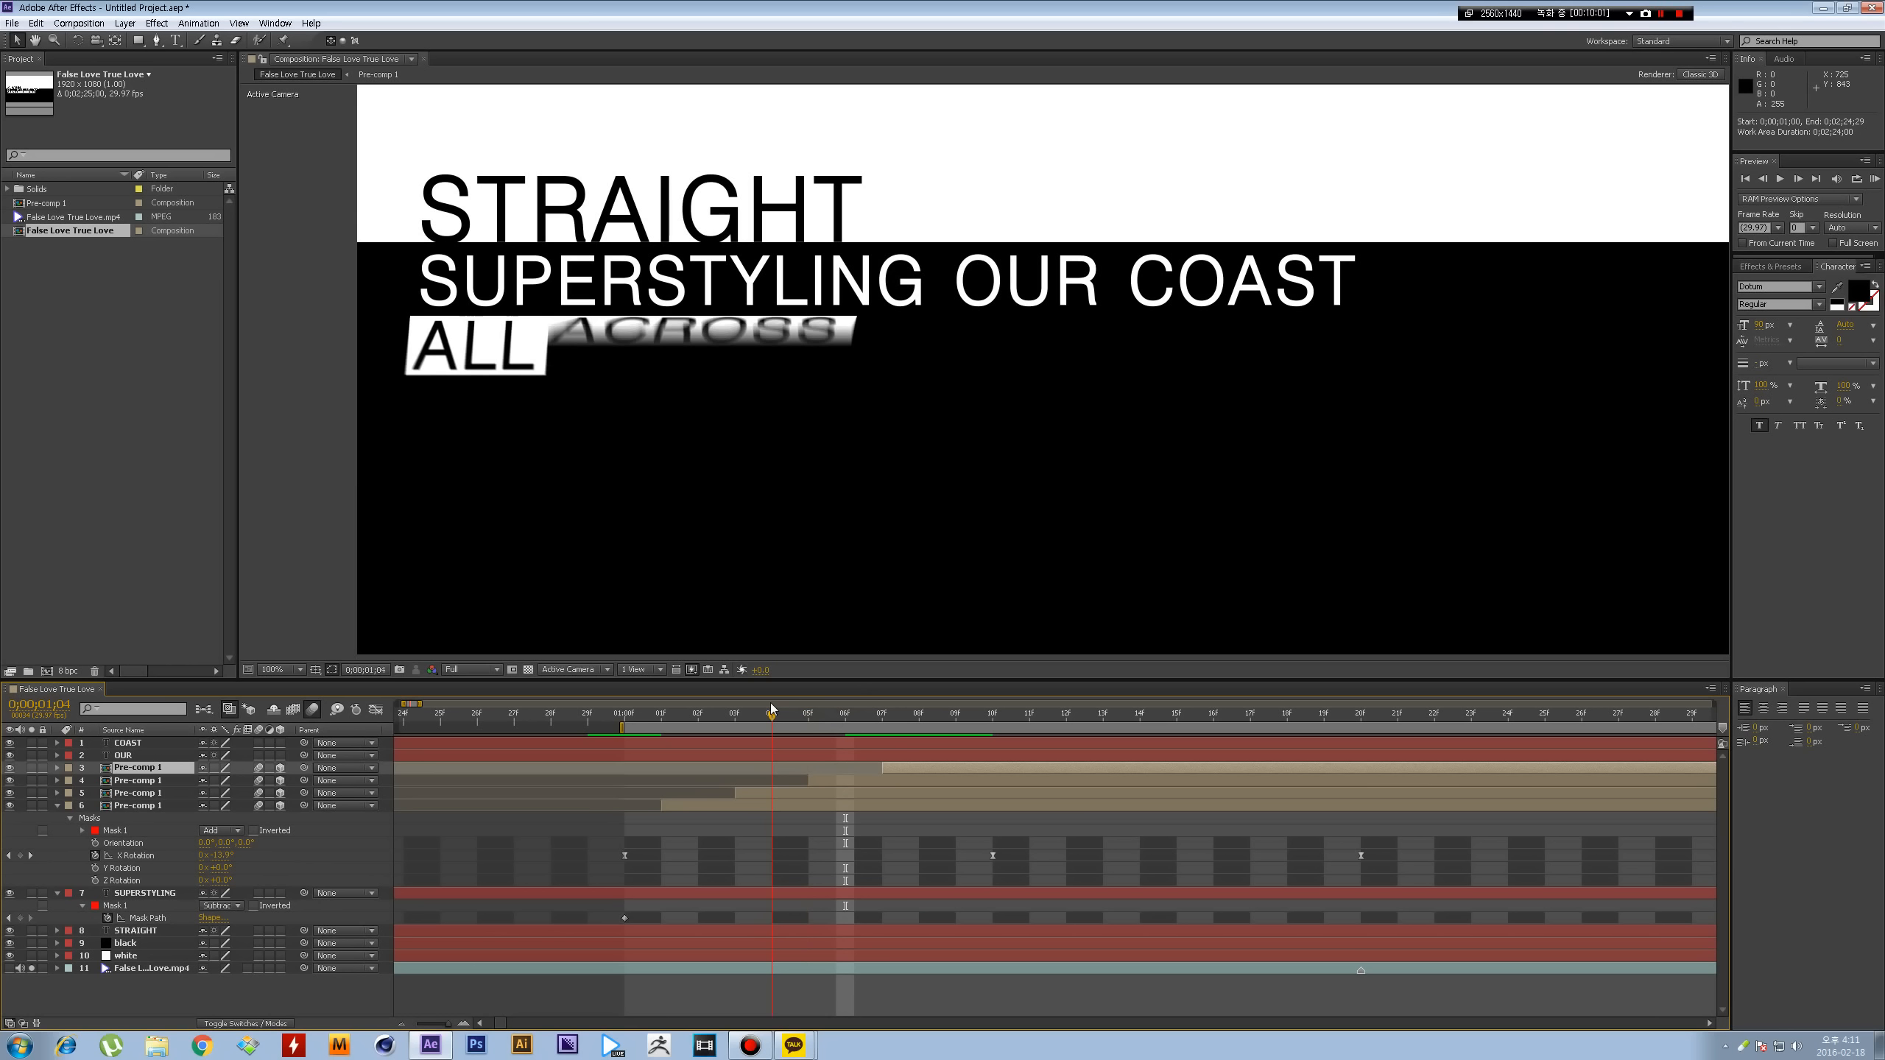
{"action": "left_click", "coordinate": [315, 712]}
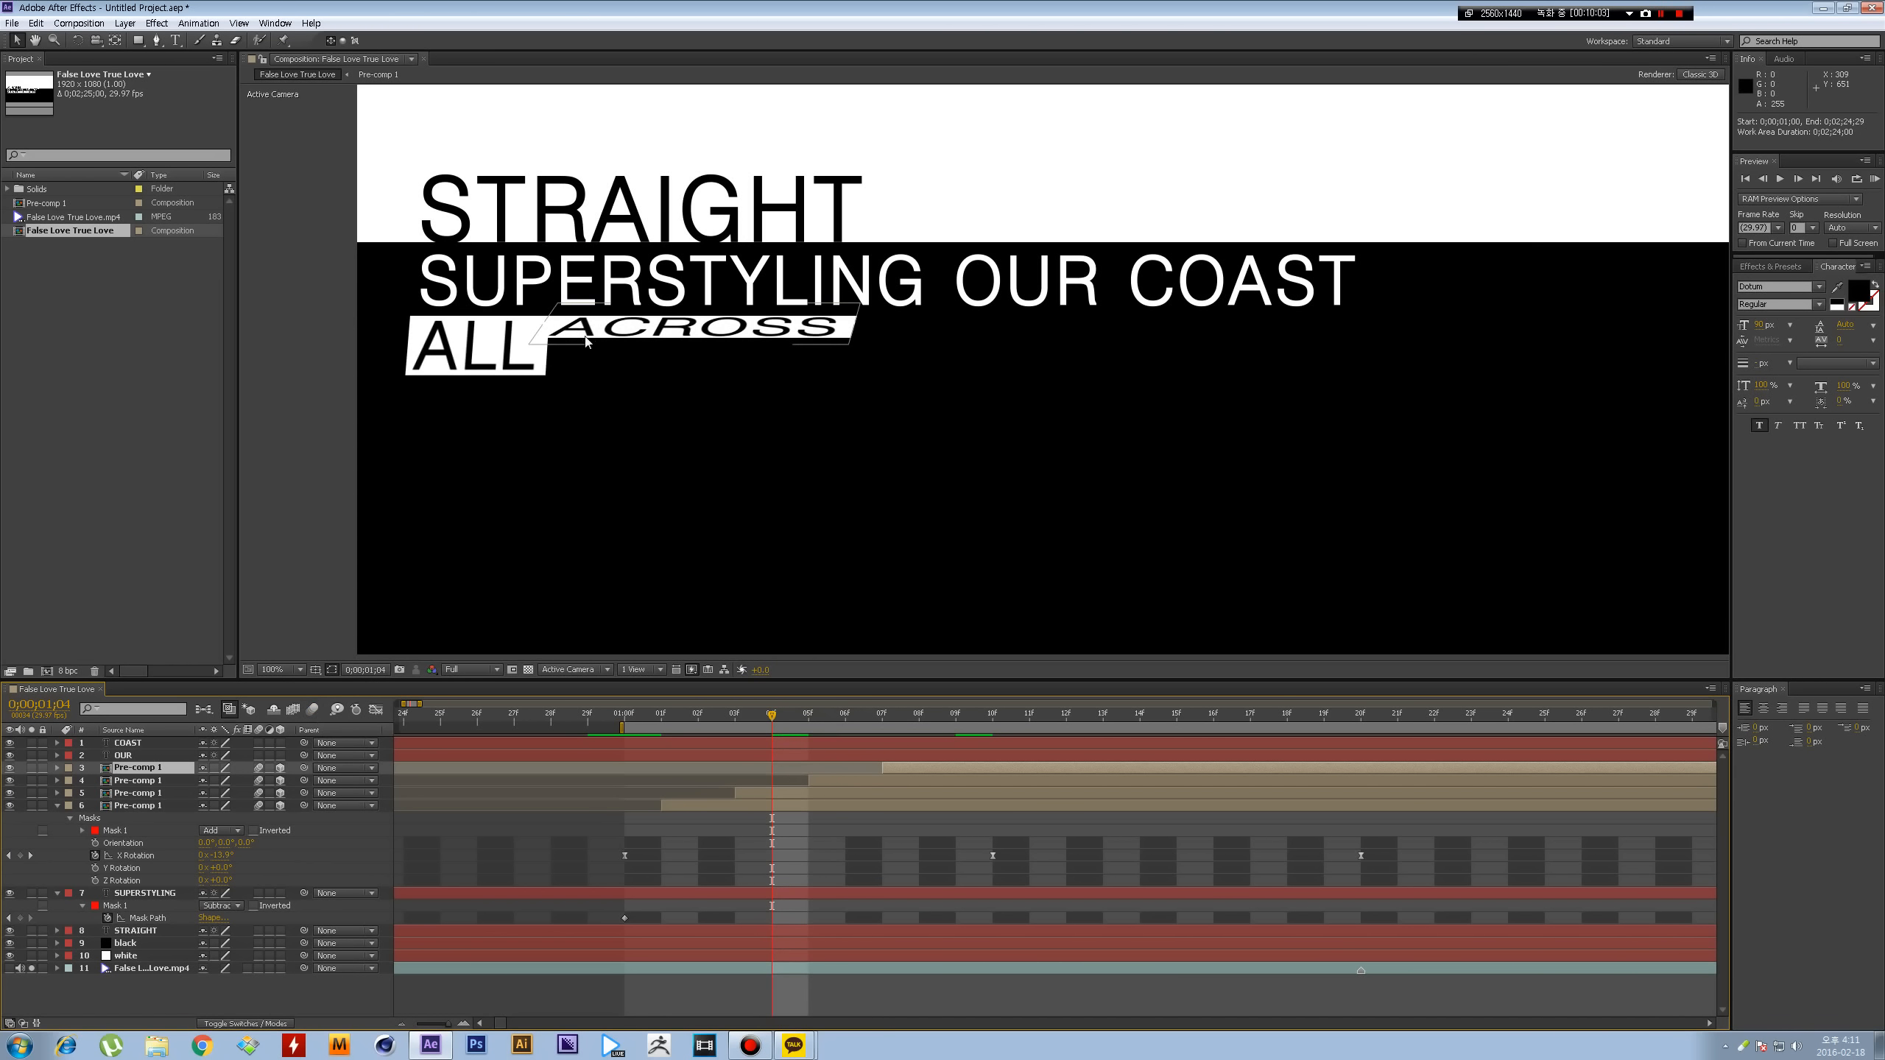
{"action": "left_click", "coordinate": [310, 711]}
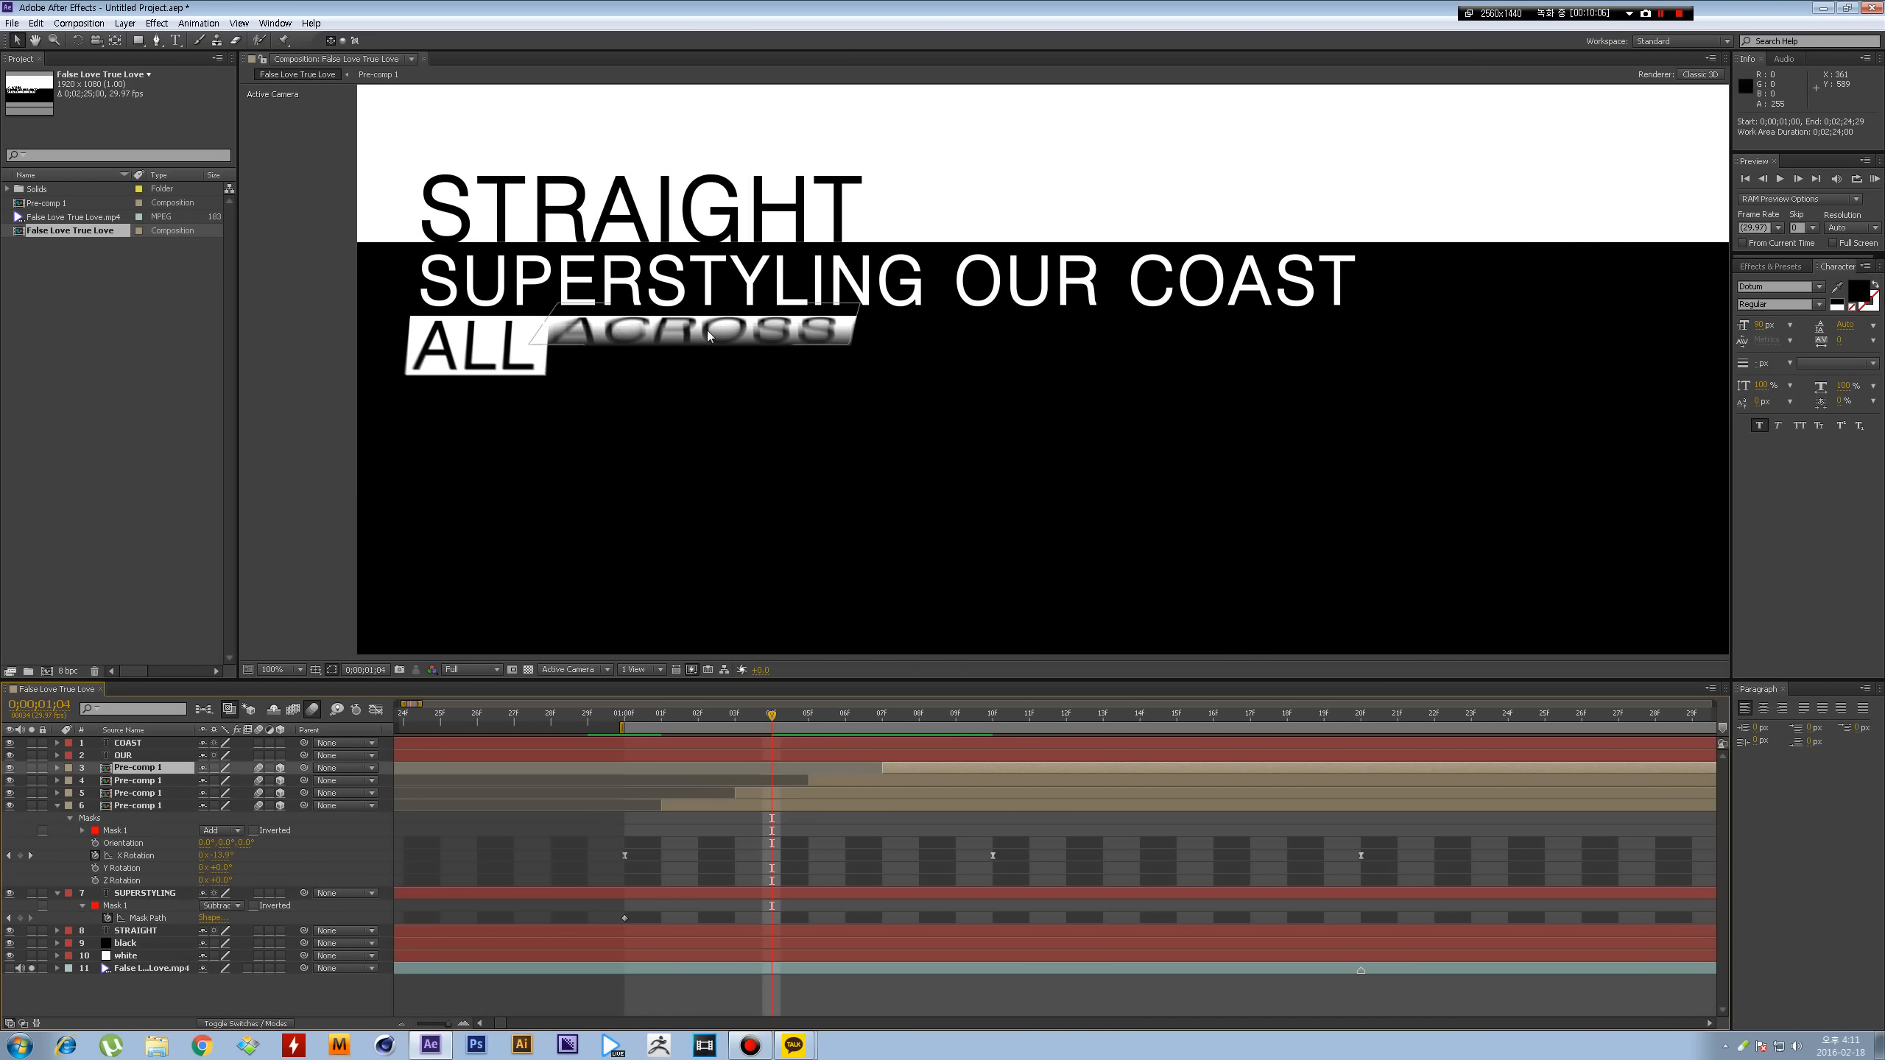
{"action": "key", "text": "space"}
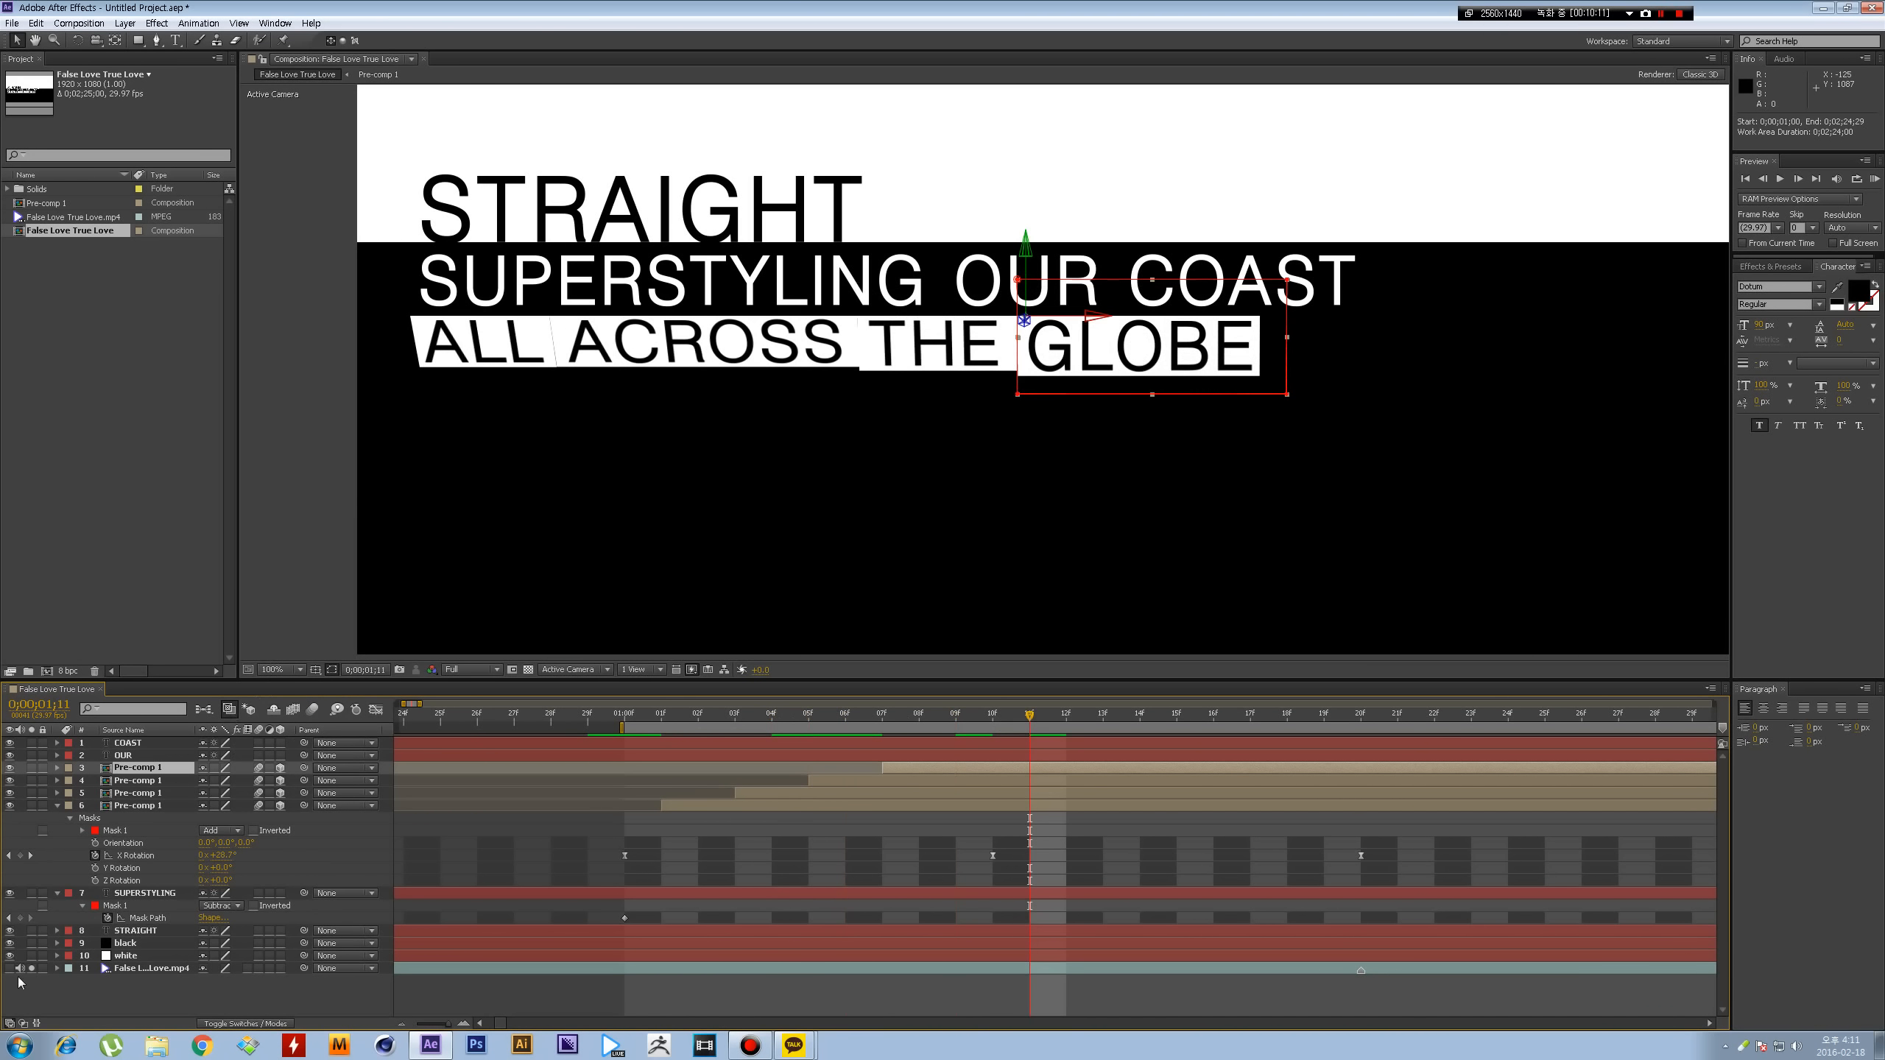
- Examine how OUR and COAST appear in the reference video between 0;00;02;06 and 0;00;02;28, then hide the video
{"action": "left_click_drag", "start_coordinate": [1030, 717], "coordinate": [1437, 720]}
{"action": "scroll", "coordinate": [1321, 769], "scroll_direction": "down", "scroll_amount": 1}
{"action": "scroll", "coordinate": [1254, 776], "scroll_direction": "right", "scroll_amount": 2}
{"action": "left_click_drag", "start_coordinate": [1207, 720], "coordinate": [1465, 722]}
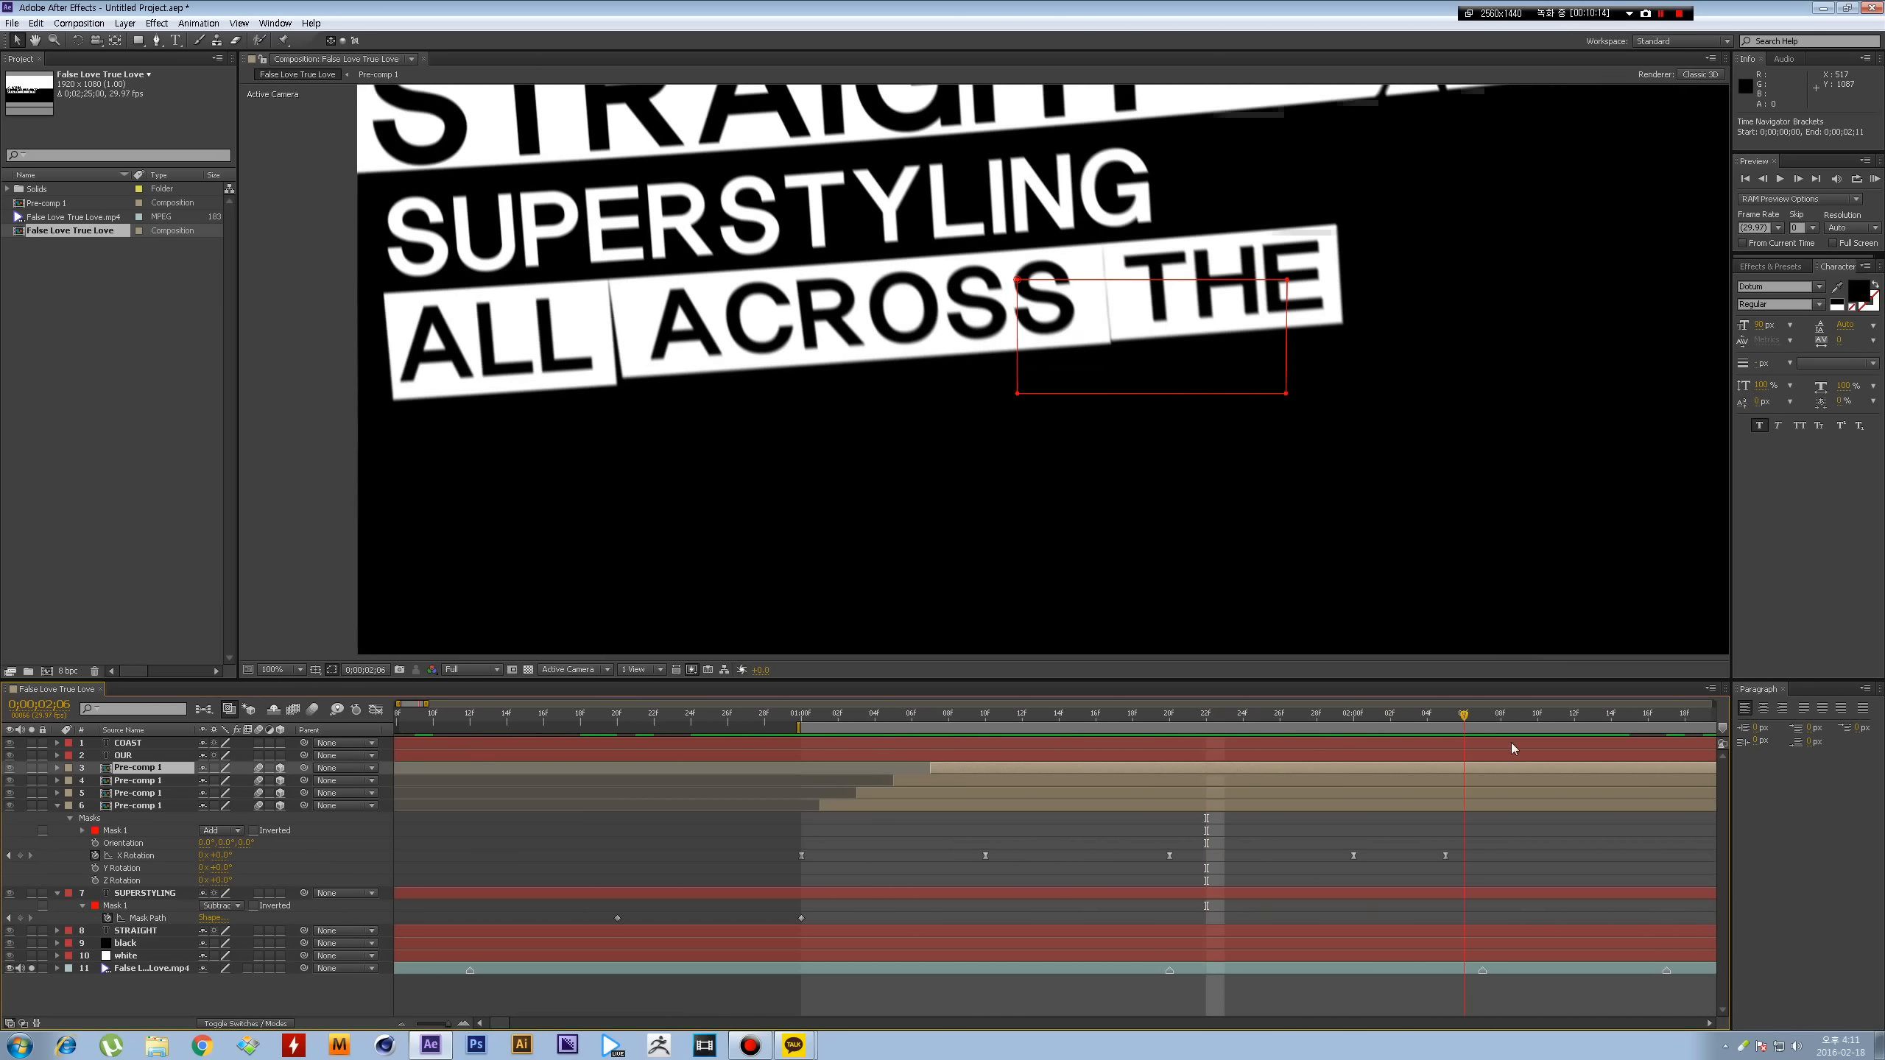
{"action": "scroll", "coordinate": [1511, 747], "scroll_direction": "down", "scroll_amount": 1}
{"action": "scroll", "coordinate": [1328, 749], "scroll_direction": "right", "scroll_amount": 2}
{"action": "left_click_drag", "start_coordinate": [1194, 720], "coordinate": [1381, 715]}
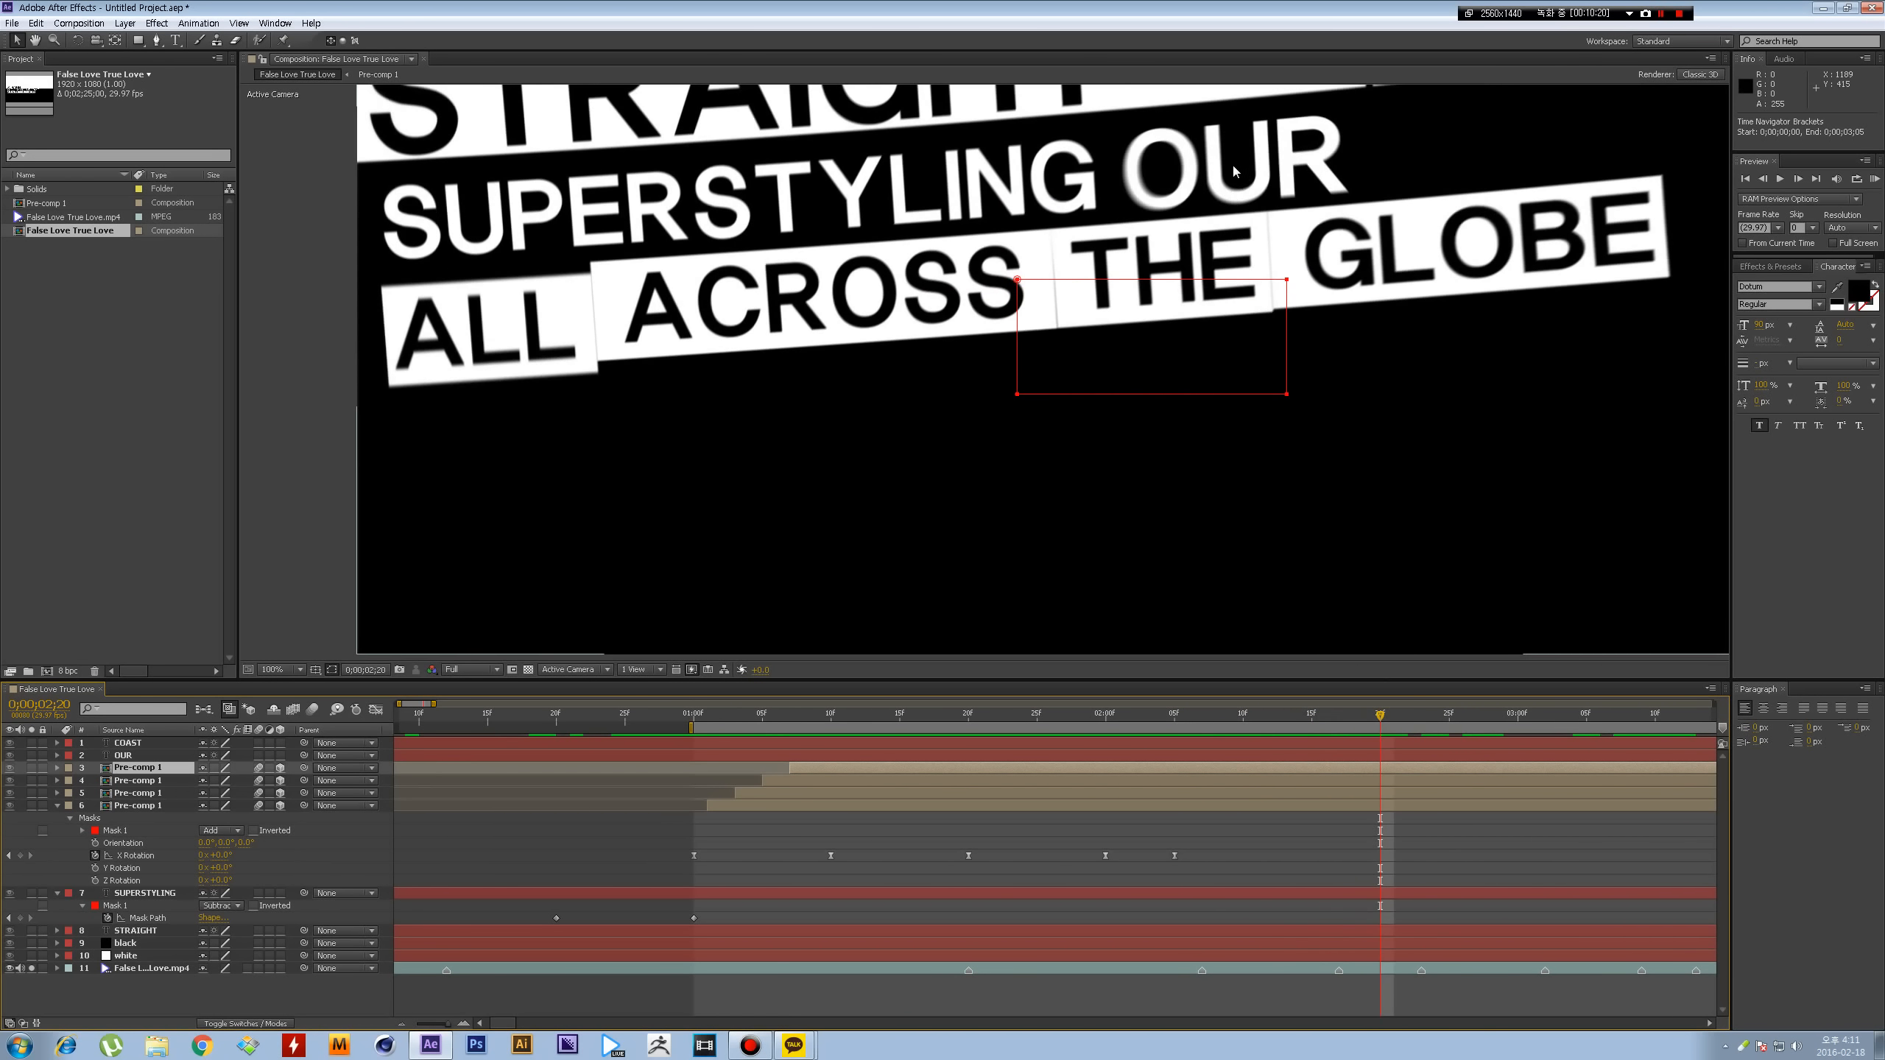
{"action": "left_click_drag", "start_coordinate": [1389, 717], "coordinate": [1490, 717]}
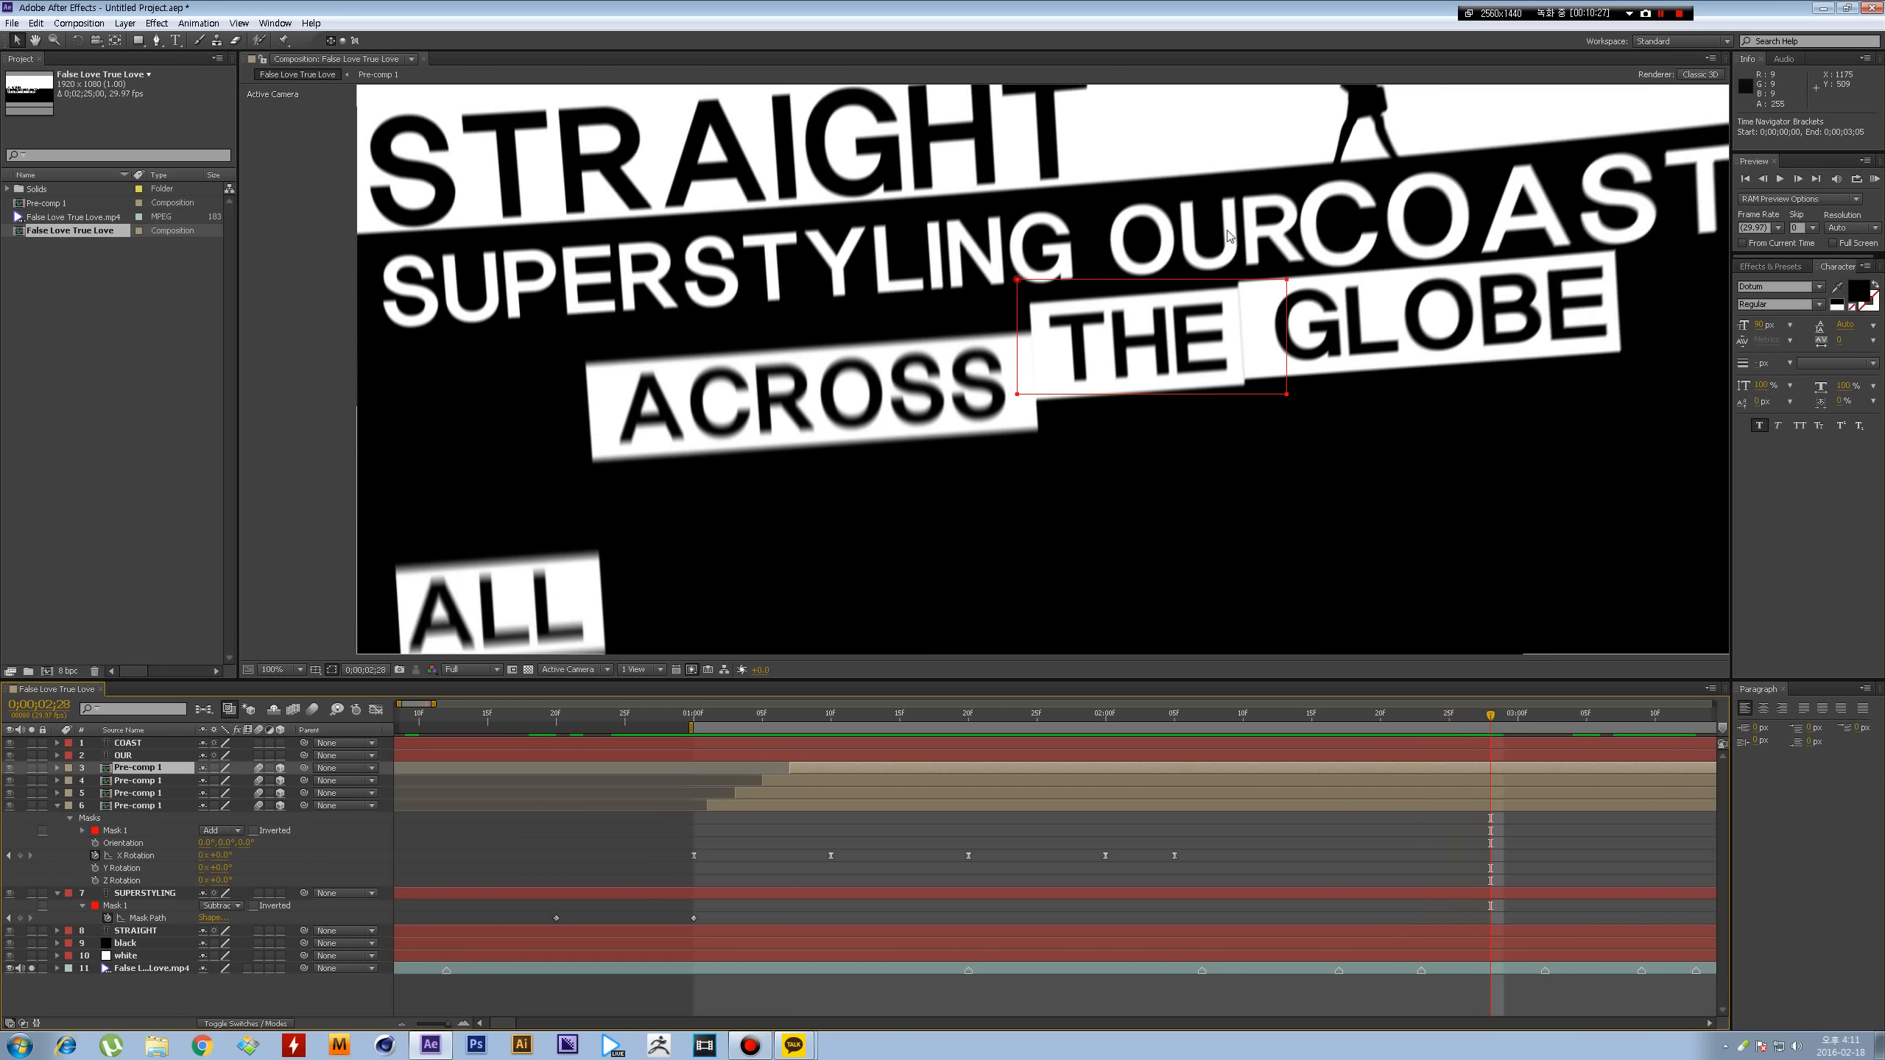
{"action": "left_click", "coordinate": [10, 968]}
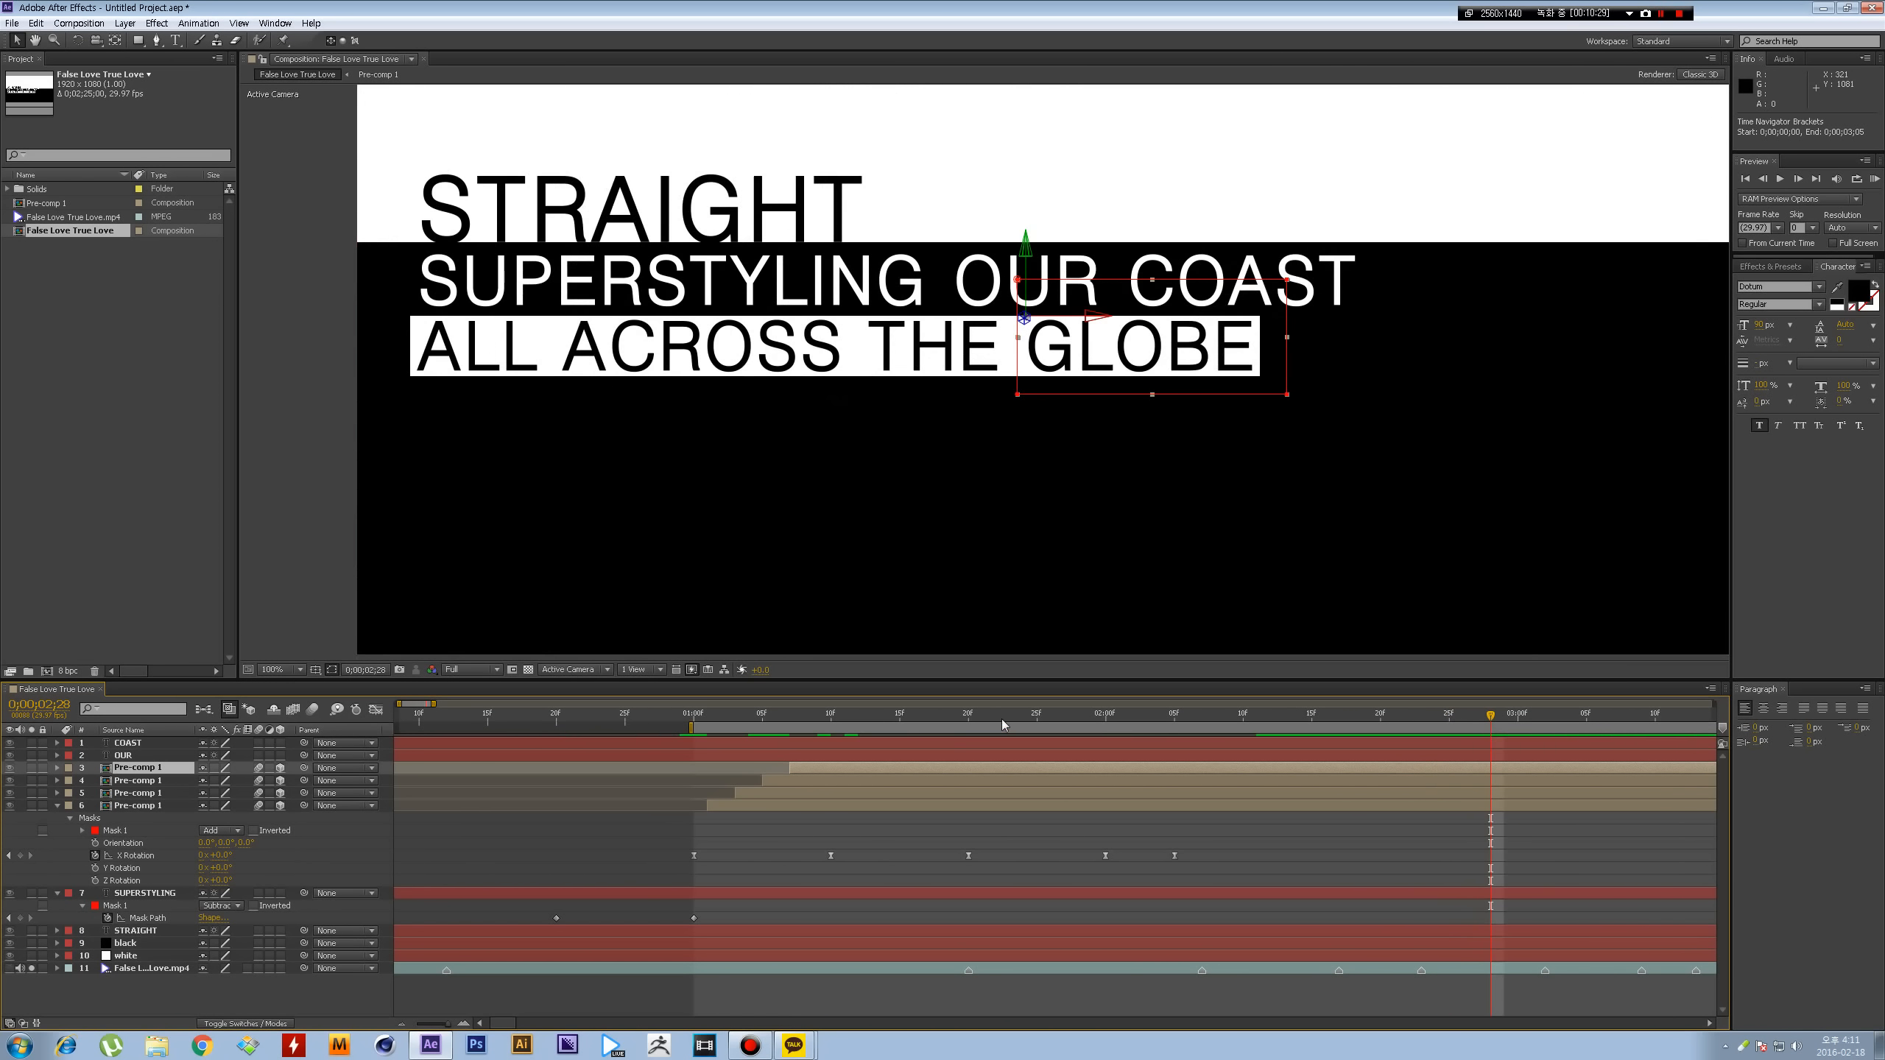
- Reveal the OUR text layer's Scale property at 0;00;01;16, try enlarging the word, and undo the change
{"action": "left_click_drag", "start_coordinate": [998, 718], "coordinate": [913, 714]}
{"action": "left_click", "coordinate": [1025, 294]}
{"action": "key", "text": "s"}
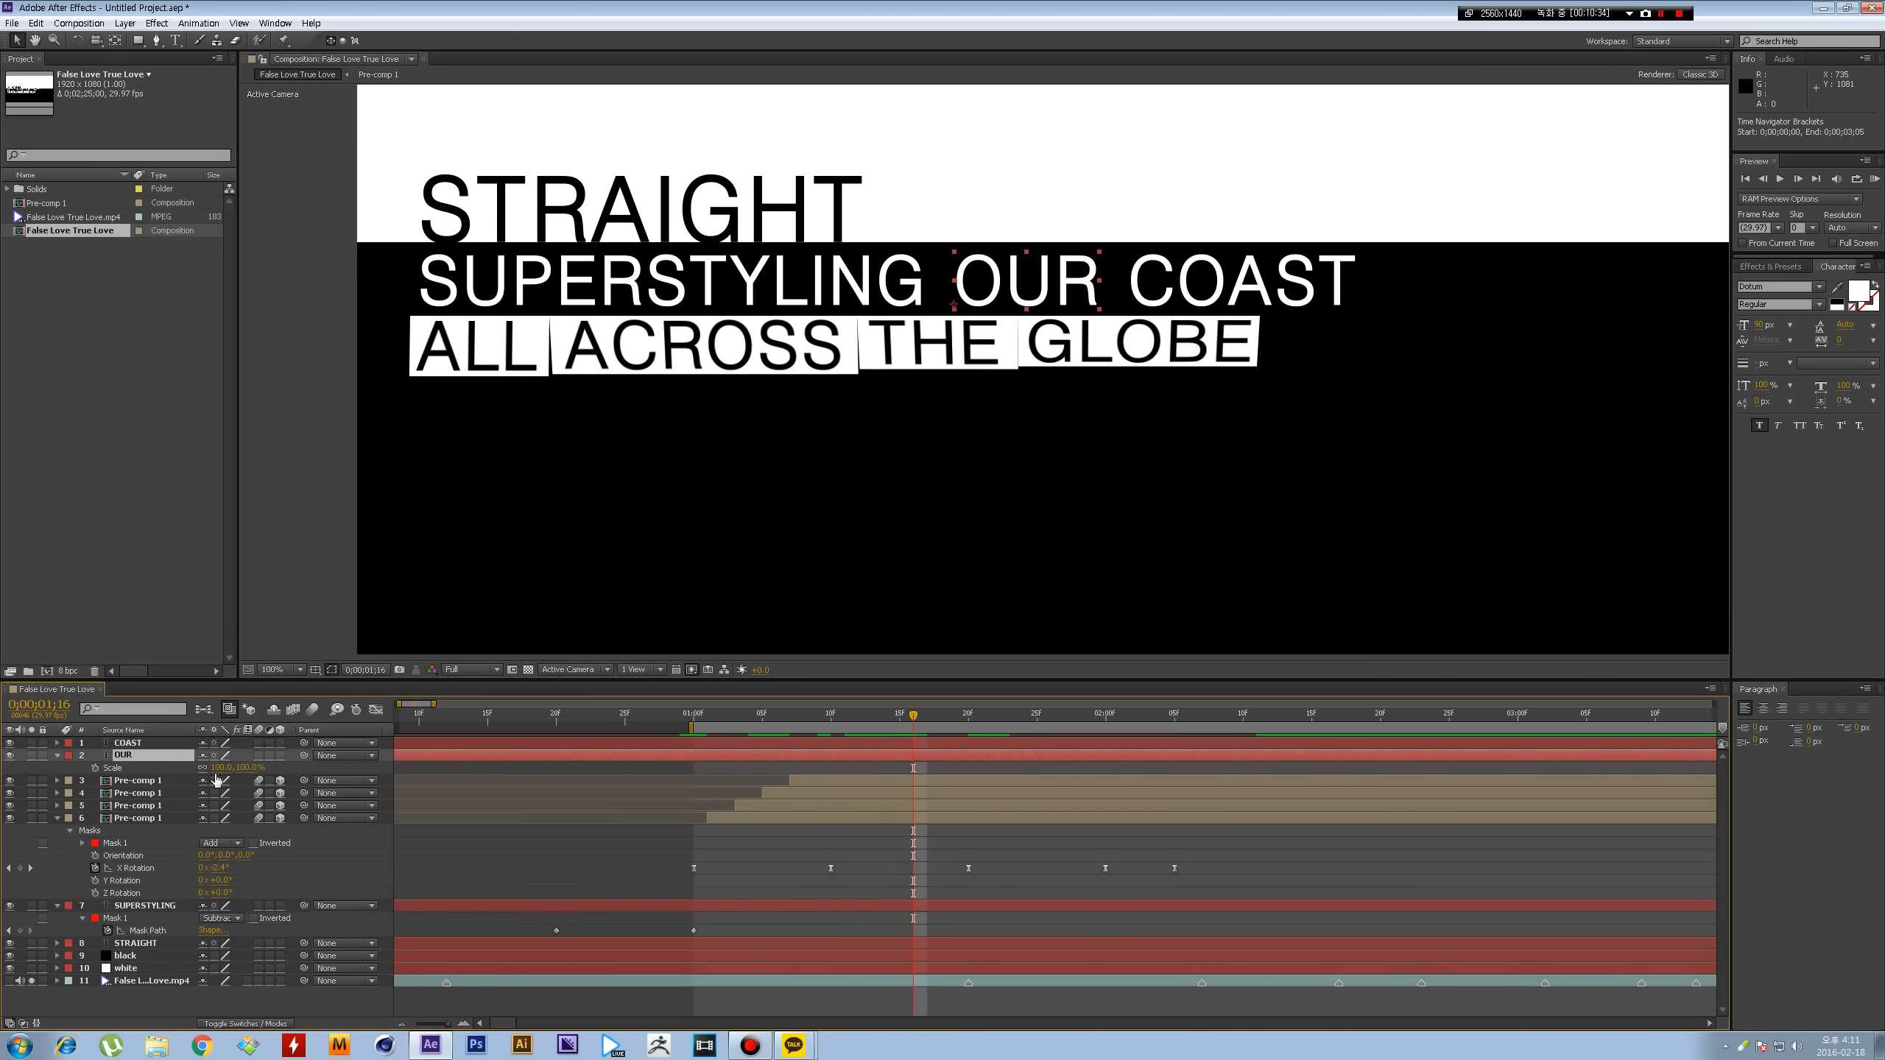
{"action": "left_click_drag", "start_coordinate": [219, 769], "coordinate": [300, 768]}
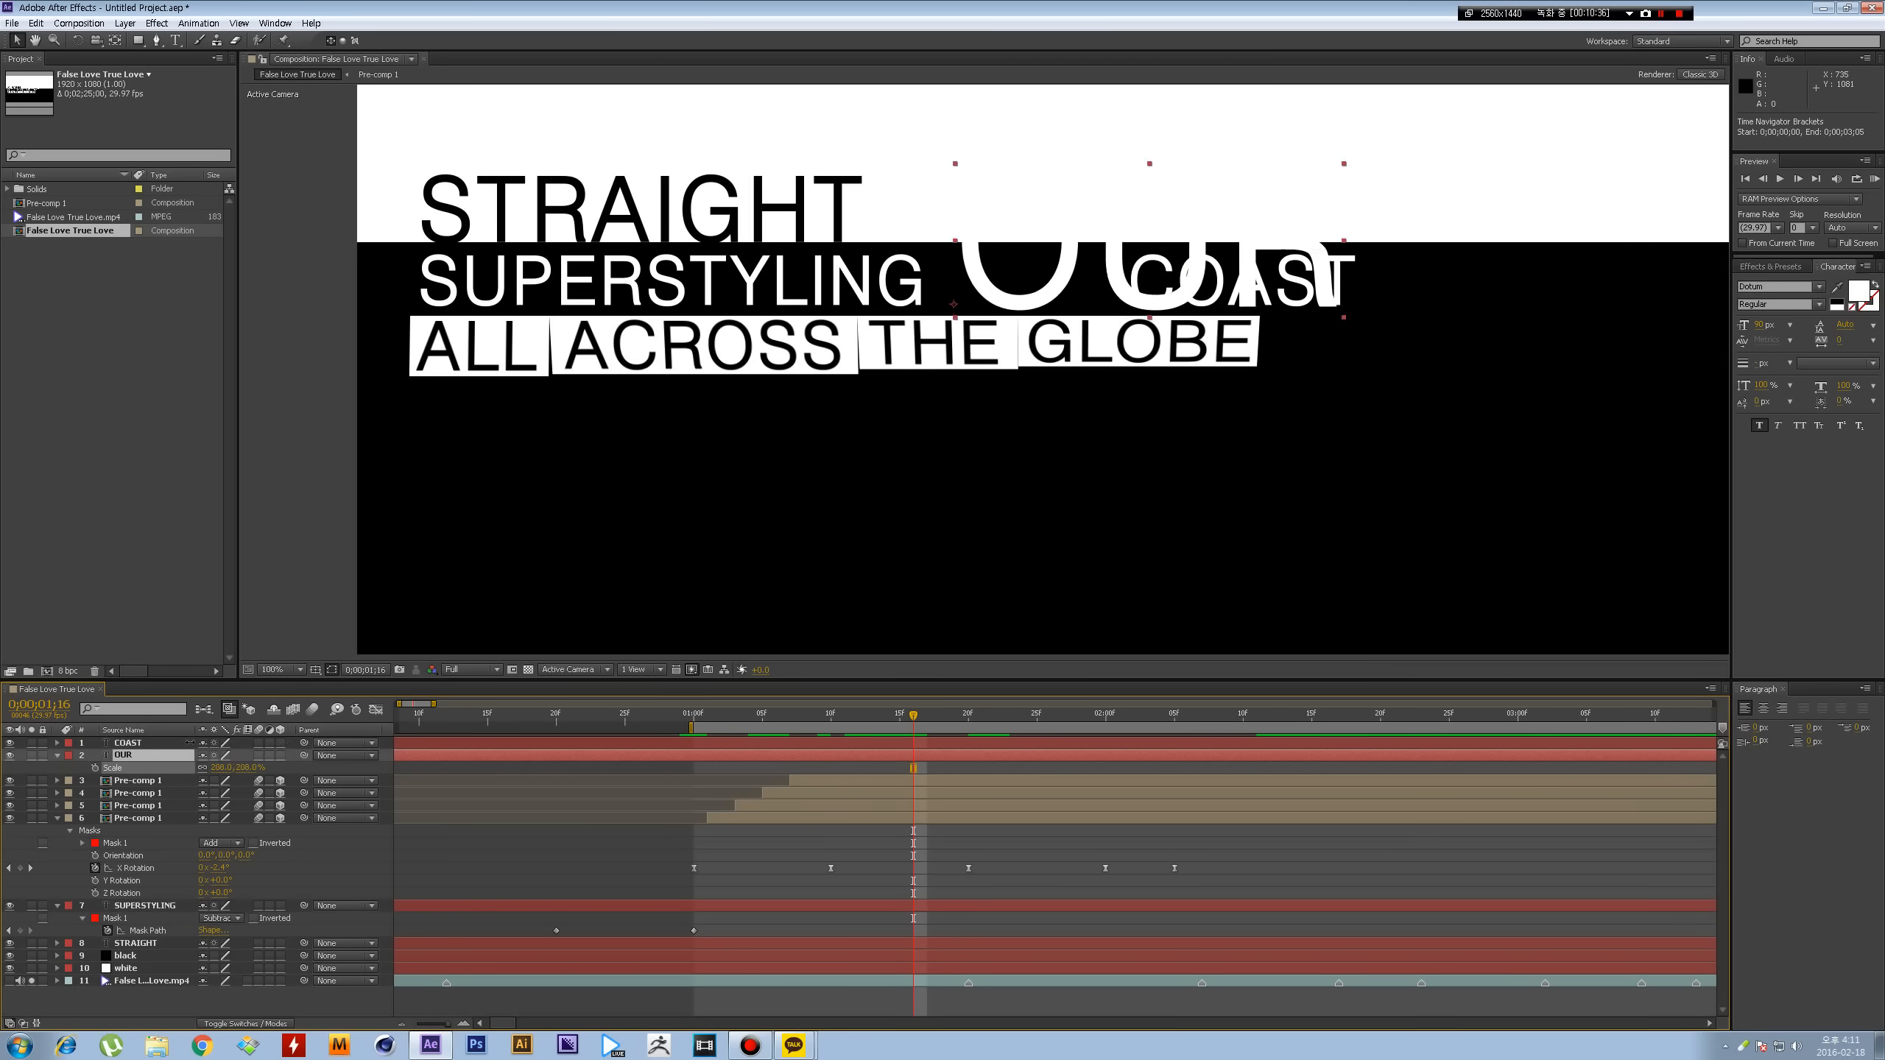
{"action": "key", "text": "ctrl+z"}
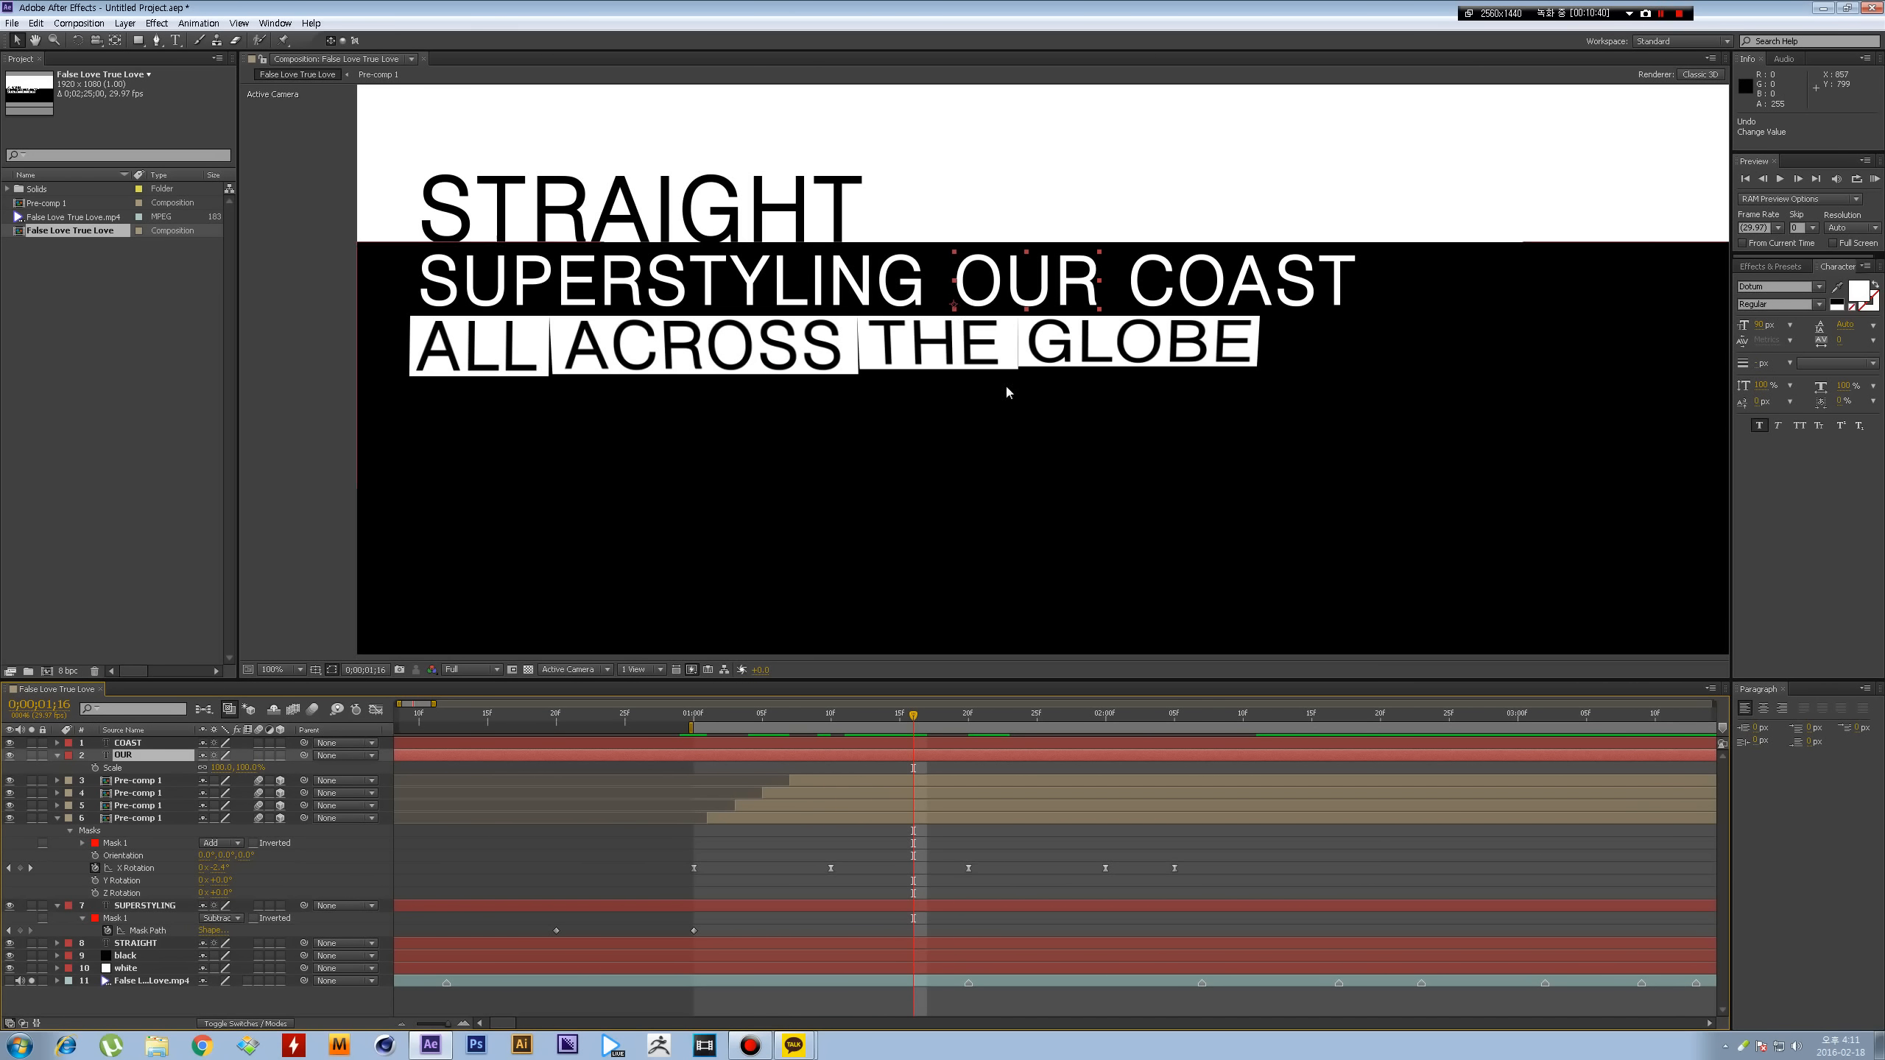
- Move the anchor points of the OUR and COAST text layers to the centre of each word
{"action": "scroll", "coordinate": [967, 327], "scroll_direction": "up", "scroll_amount": 1}
{"action": "left_click_drag", "start_coordinate": [966, 330], "coordinate": [865, 428]}
{"action": "key", "text": "y"}
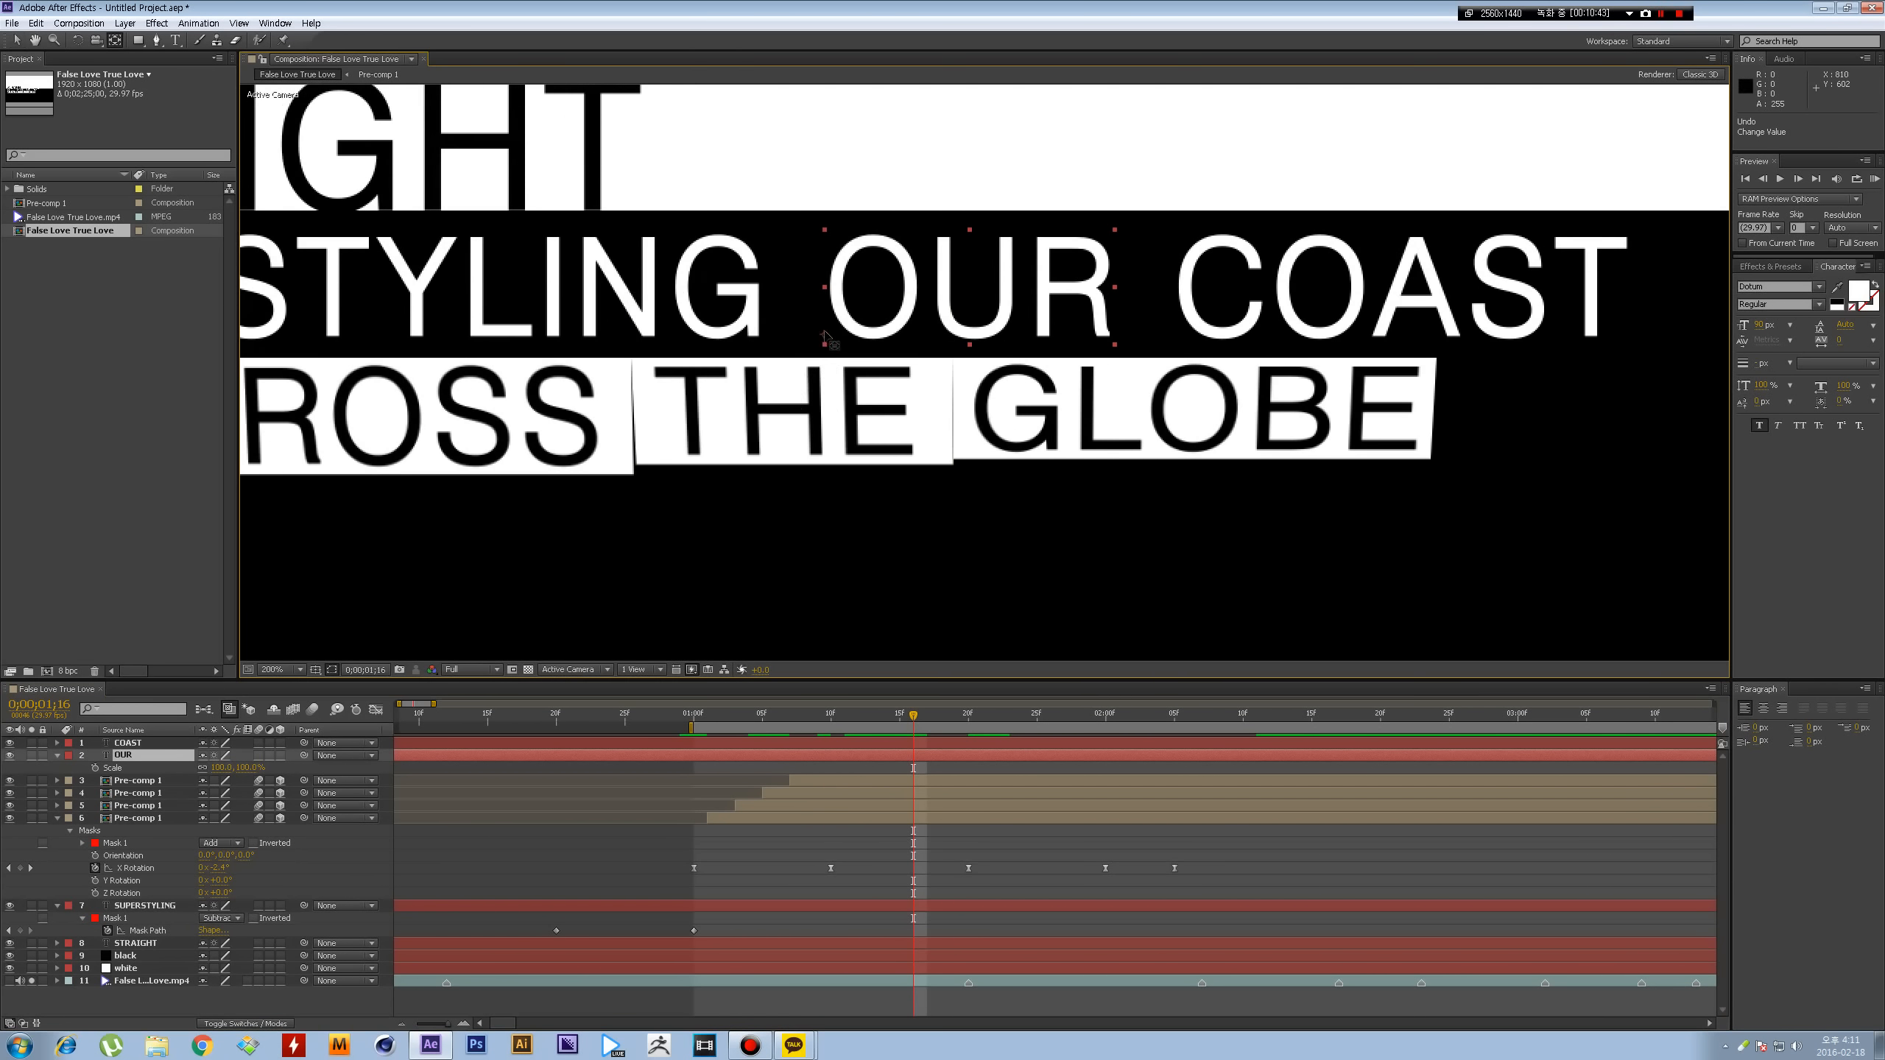
{"action": "left_click_drag", "start_coordinate": [825, 338], "coordinate": [962, 291]}
{"action": "left_click", "coordinate": [1174, 335]}
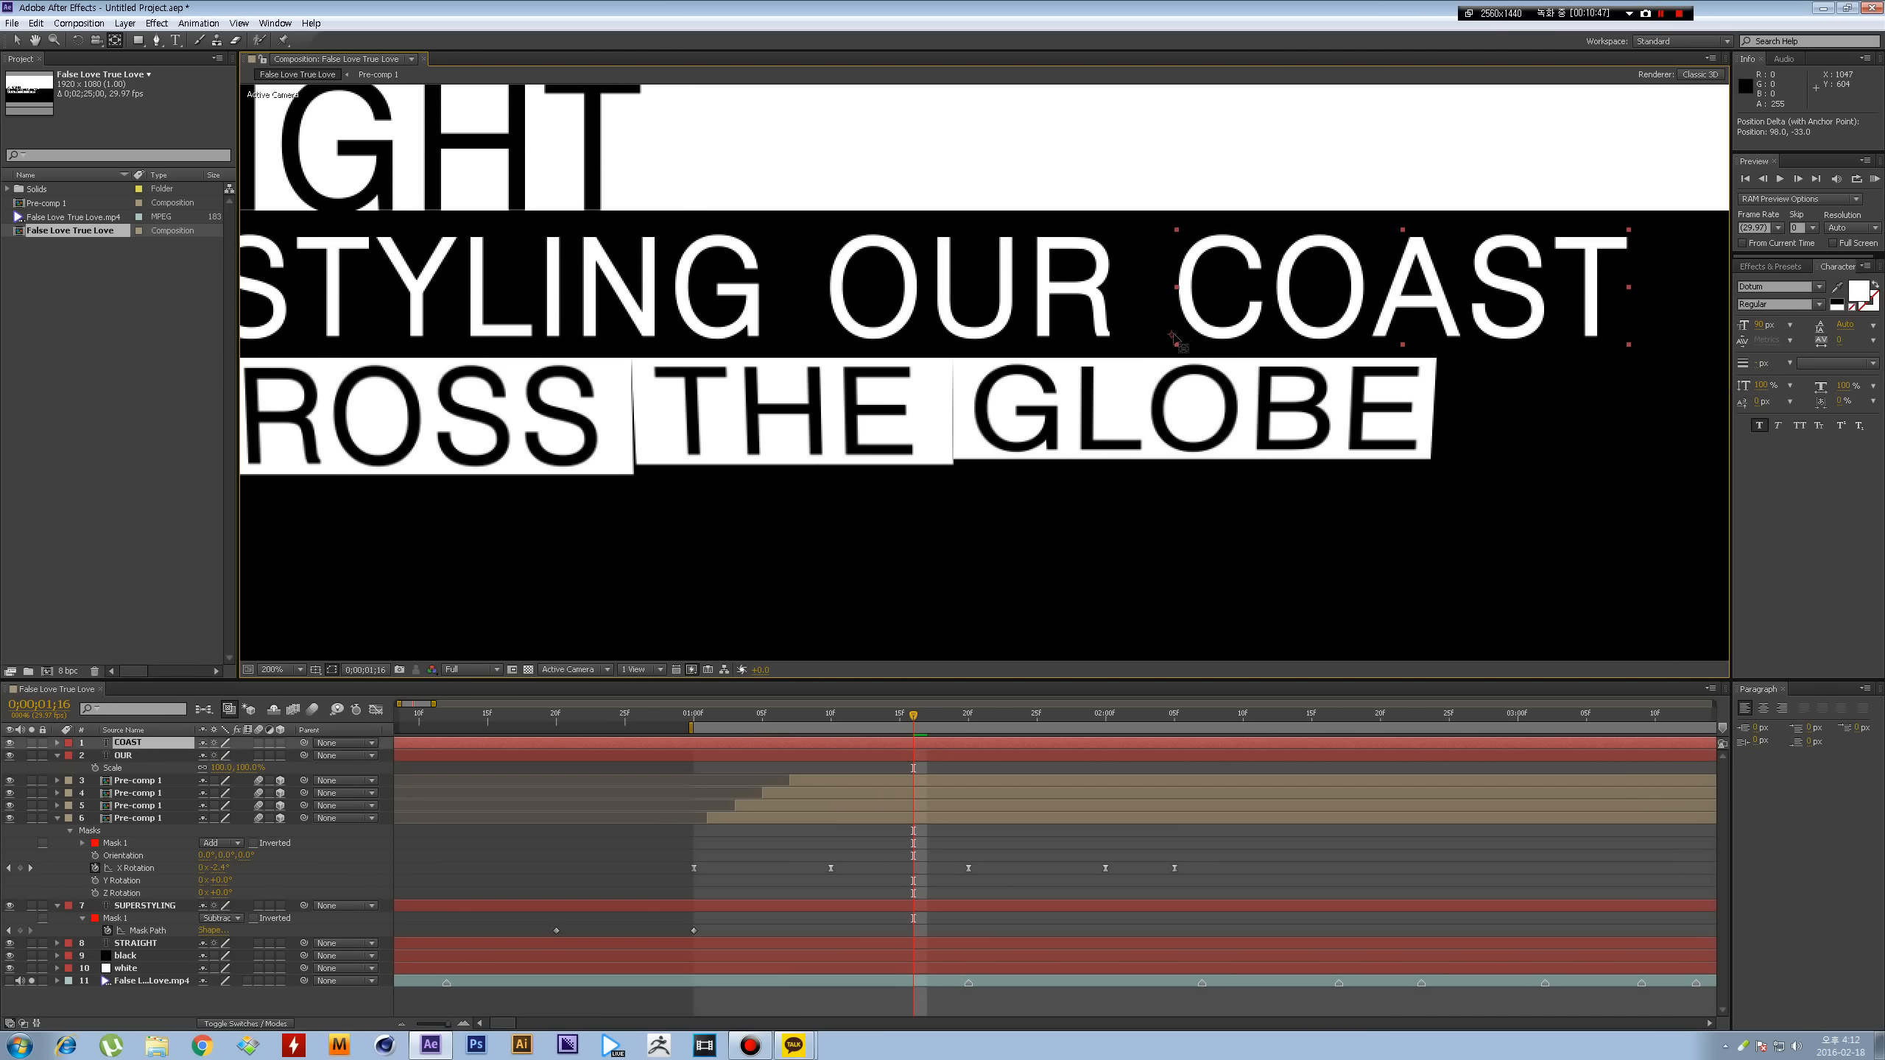
{"action": "left_click_drag", "start_coordinate": [1343, 295], "coordinate": [1401, 285]}
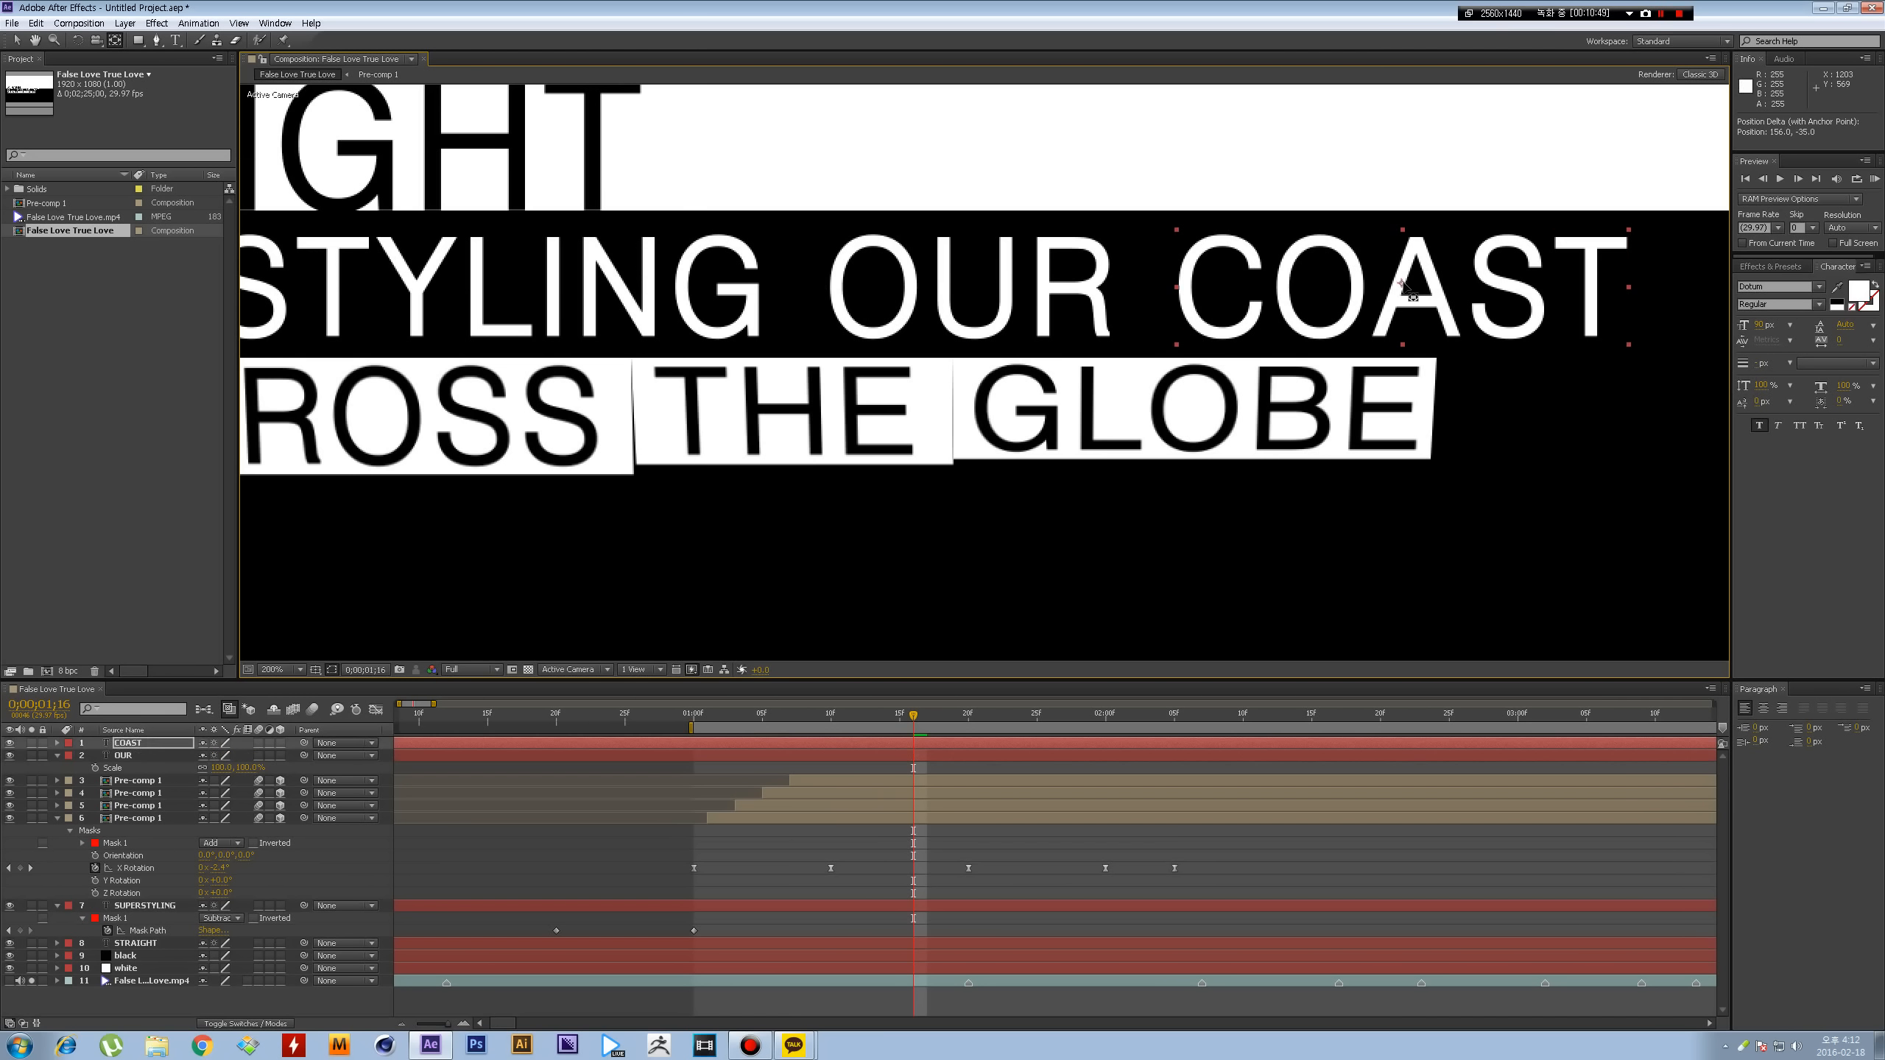
{"action": "key", "text": "v"}
- Keyframe the Scale of the OUR text layer at 0% at 0;00;02;00
{"action": "left_click_drag", "start_coordinate": [927, 719], "coordinate": [1108, 721]}
{"action": "left_click", "coordinate": [136, 756]}
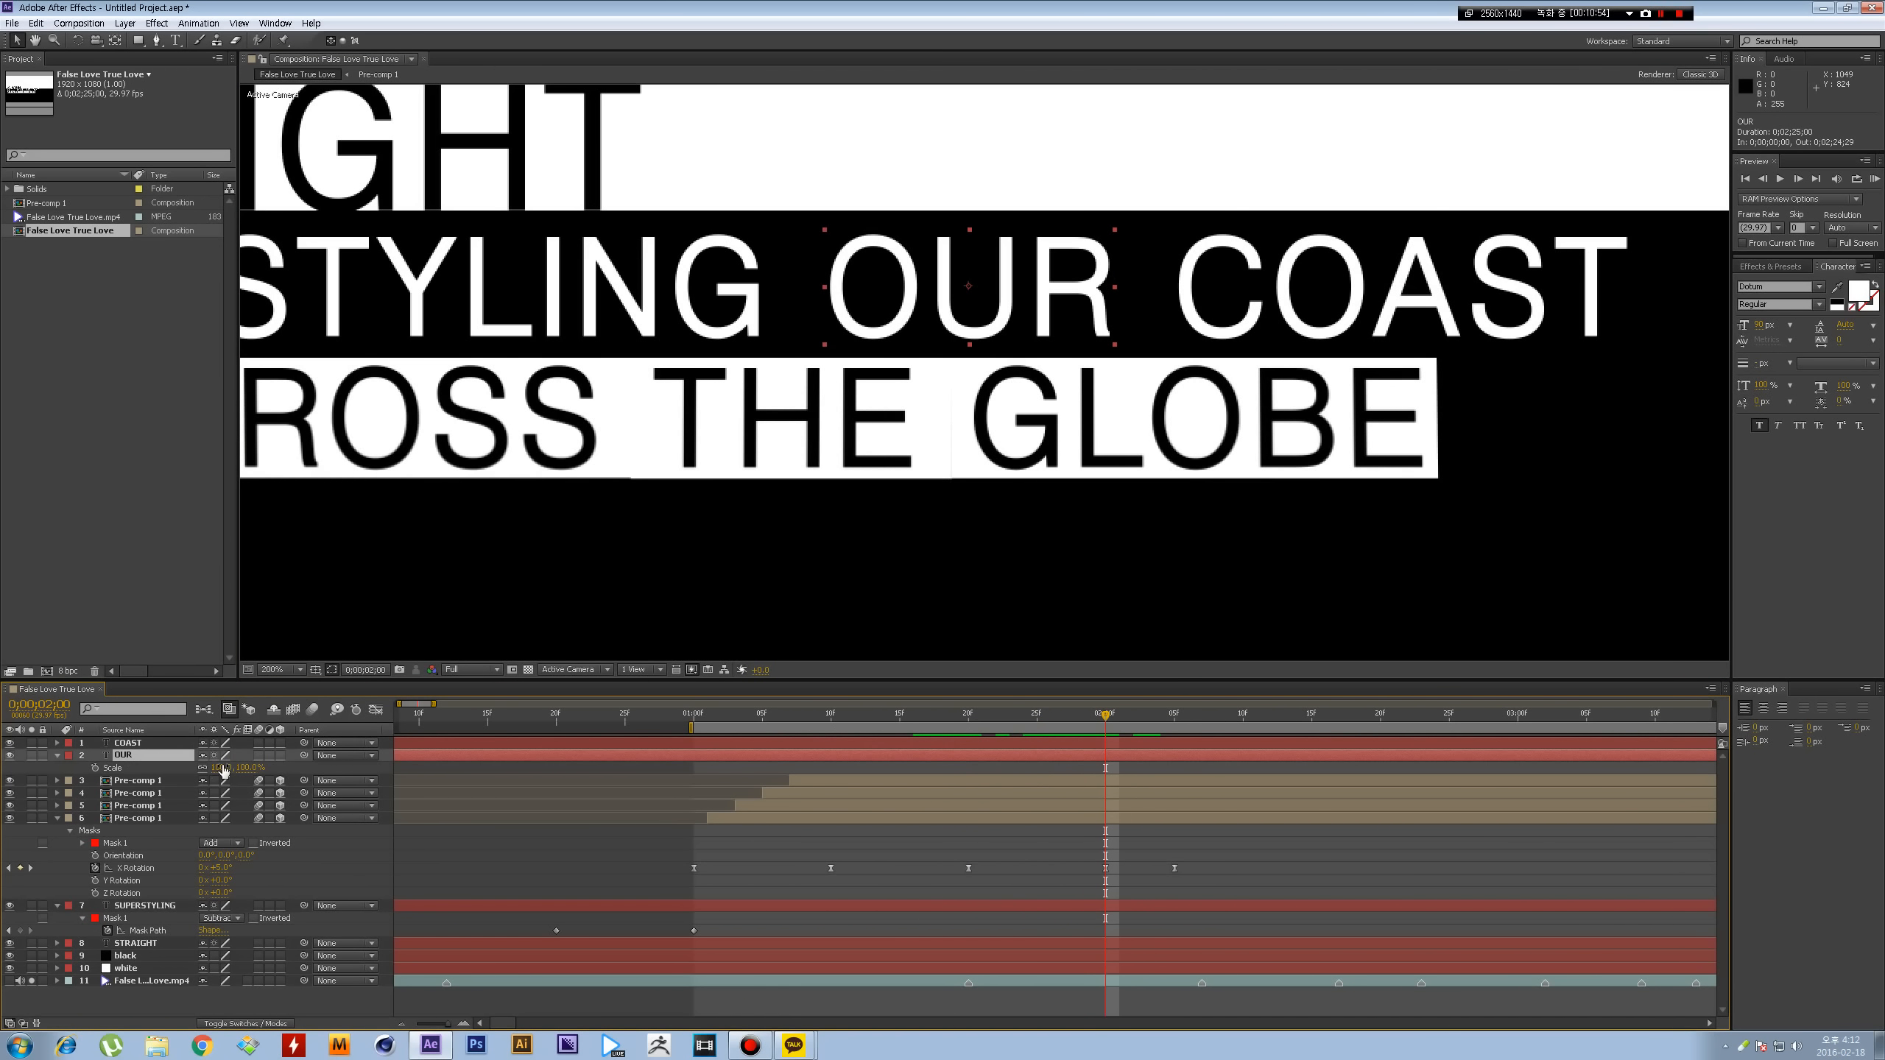
{"action": "mouse_move", "coordinate": [222, 769]}
{"action": "left_mouse_down"}
{"action": "mouse_move", "coordinate": [279, 767]}
{"action": "mouse_move", "coordinate": [213, 760]}
{"action": "left_mouse_up"}
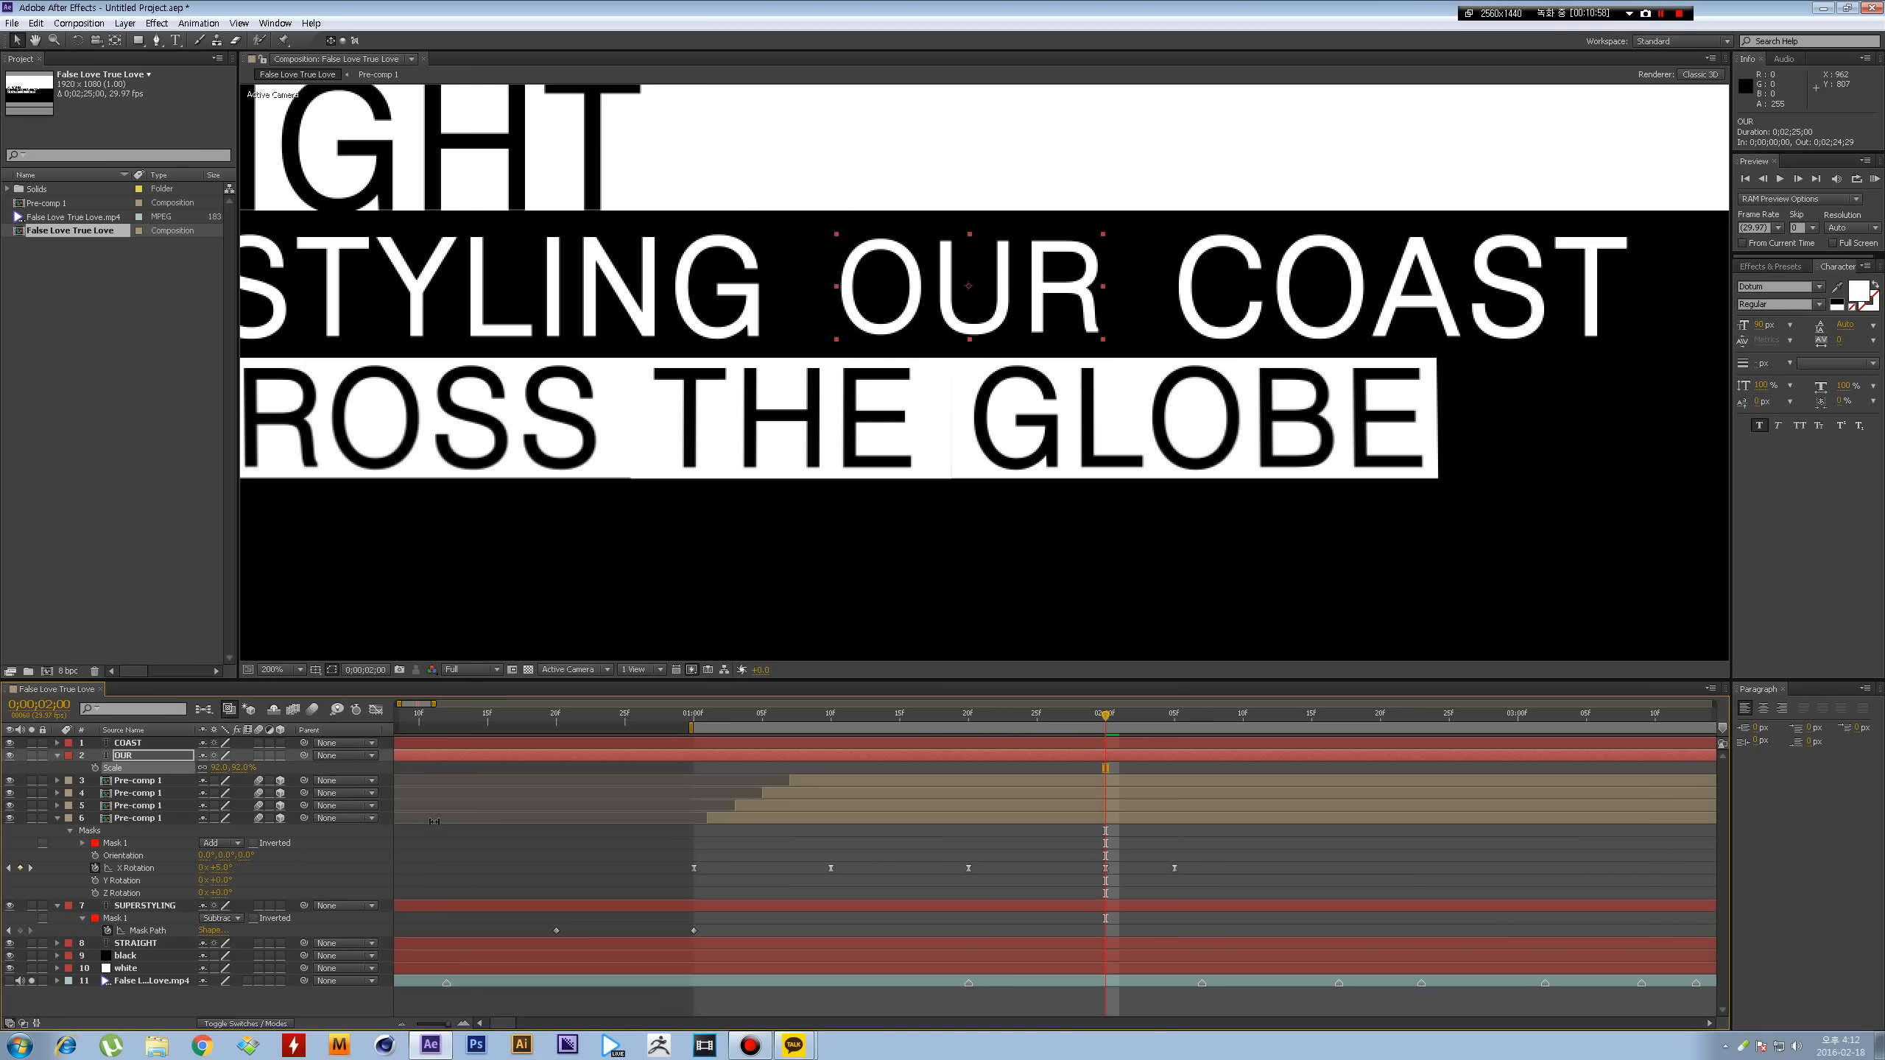
{"action": "key", "text": "ctrl+z"}
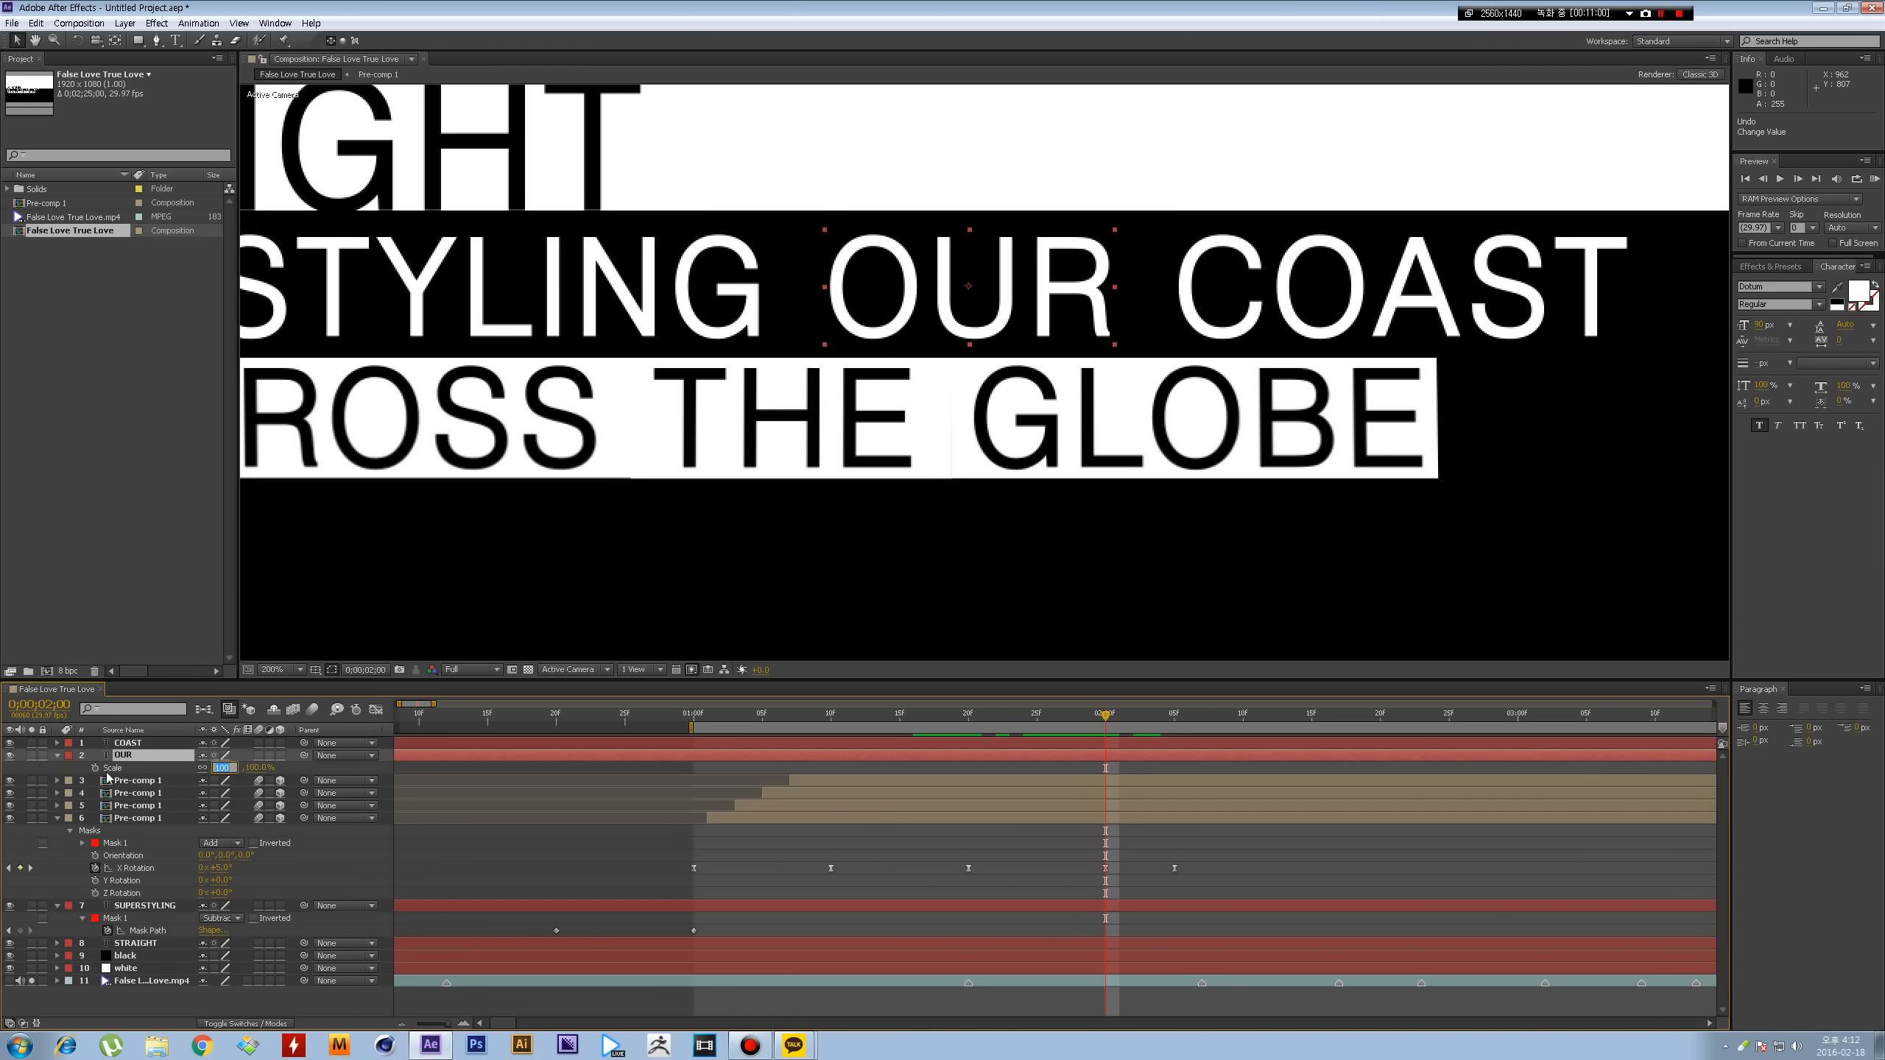
{"action": "type", "text": "0"}
{"action": "key", "text": "Return"}
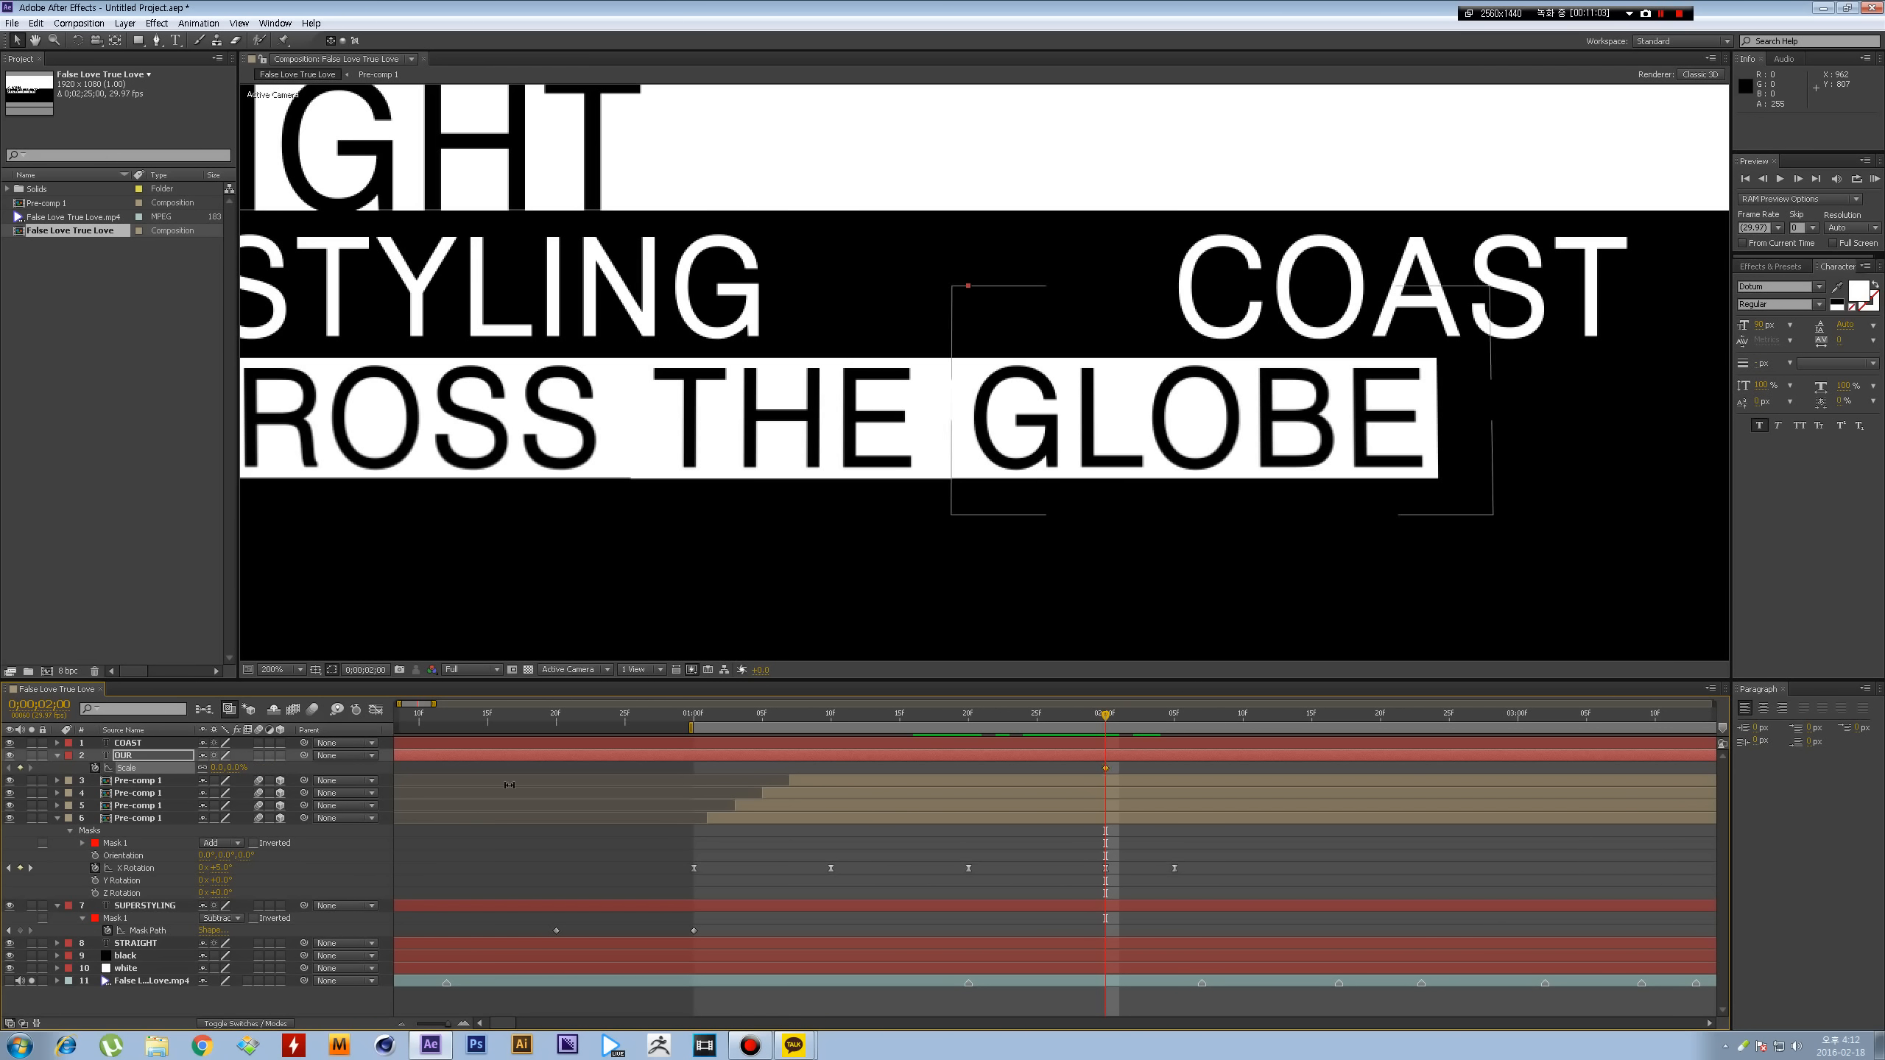
- Add a 115% Scale keyframe to the OUR layer at 0;00;02;10
{"action": "key", "text": "shift+Page_Down"}
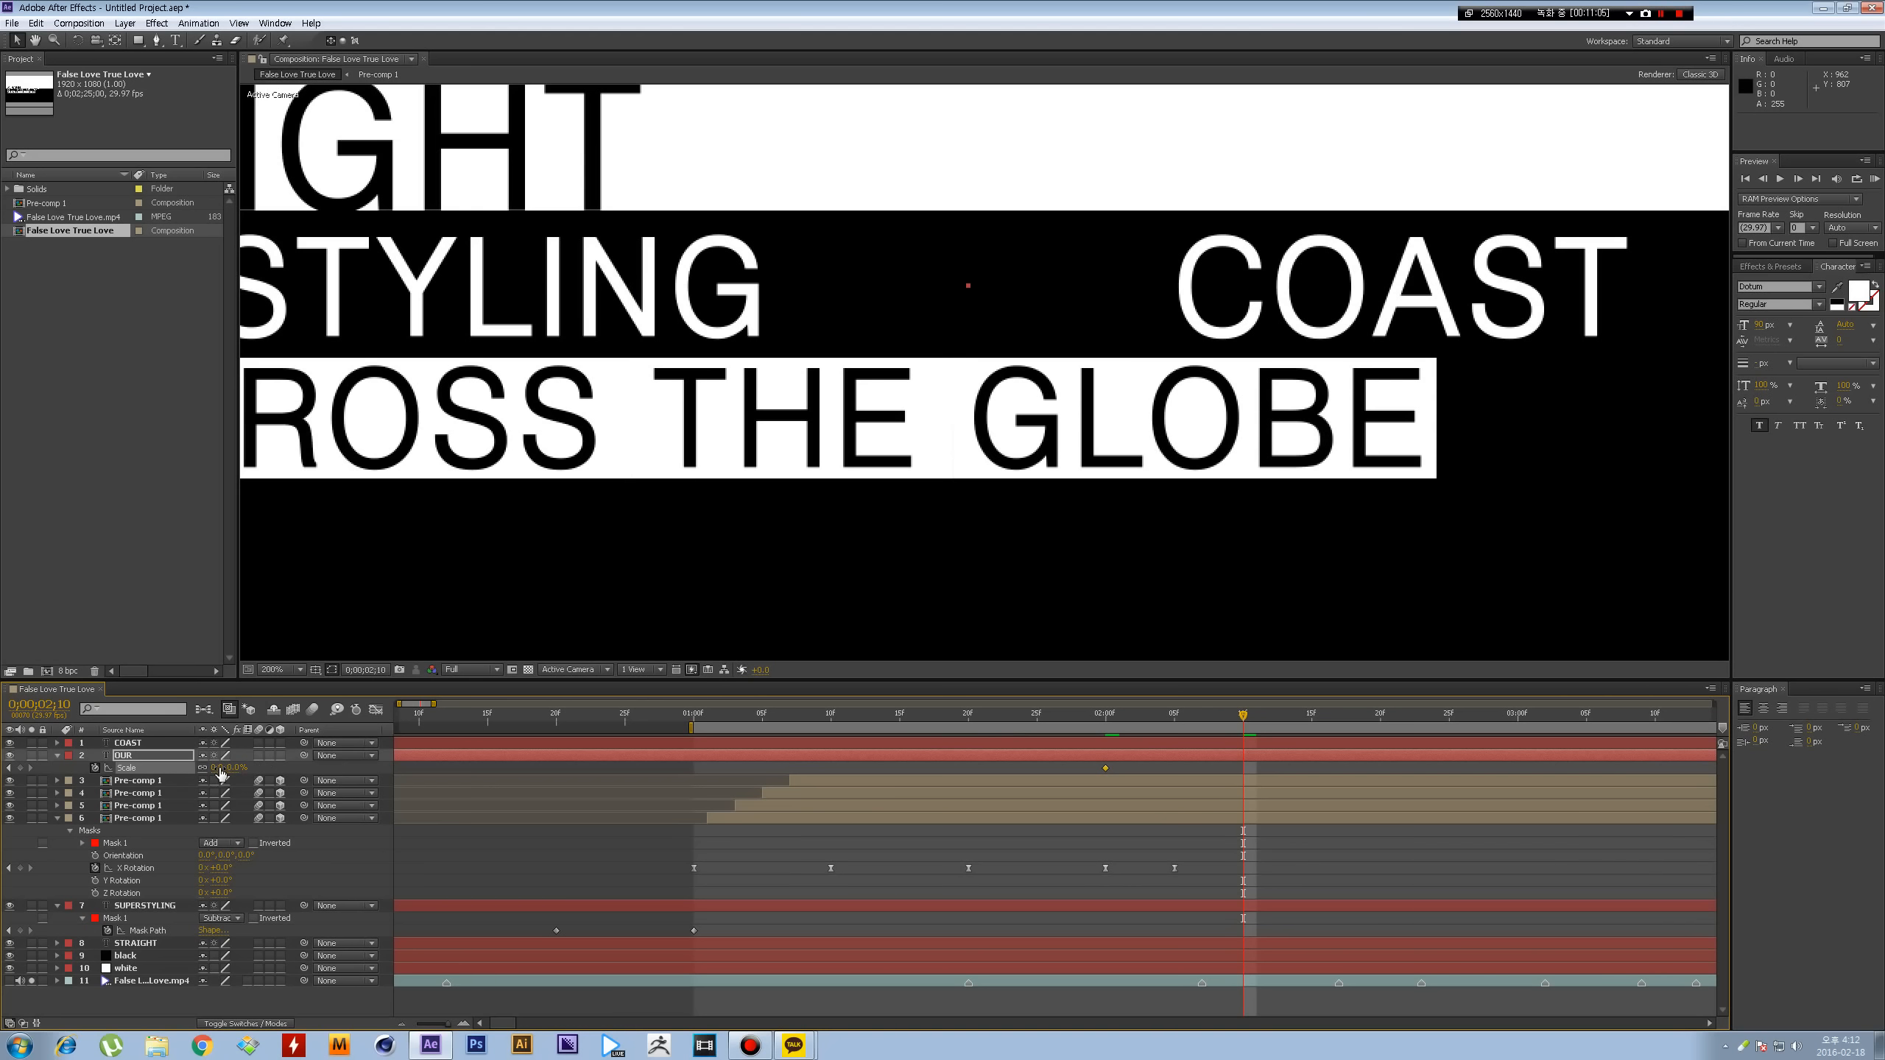
{"action": "type", "text": "100"}
{"action": "key", "text": "Return"}
{"action": "left_click_drag", "start_coordinate": [221, 775], "coordinate": [223, 770]}
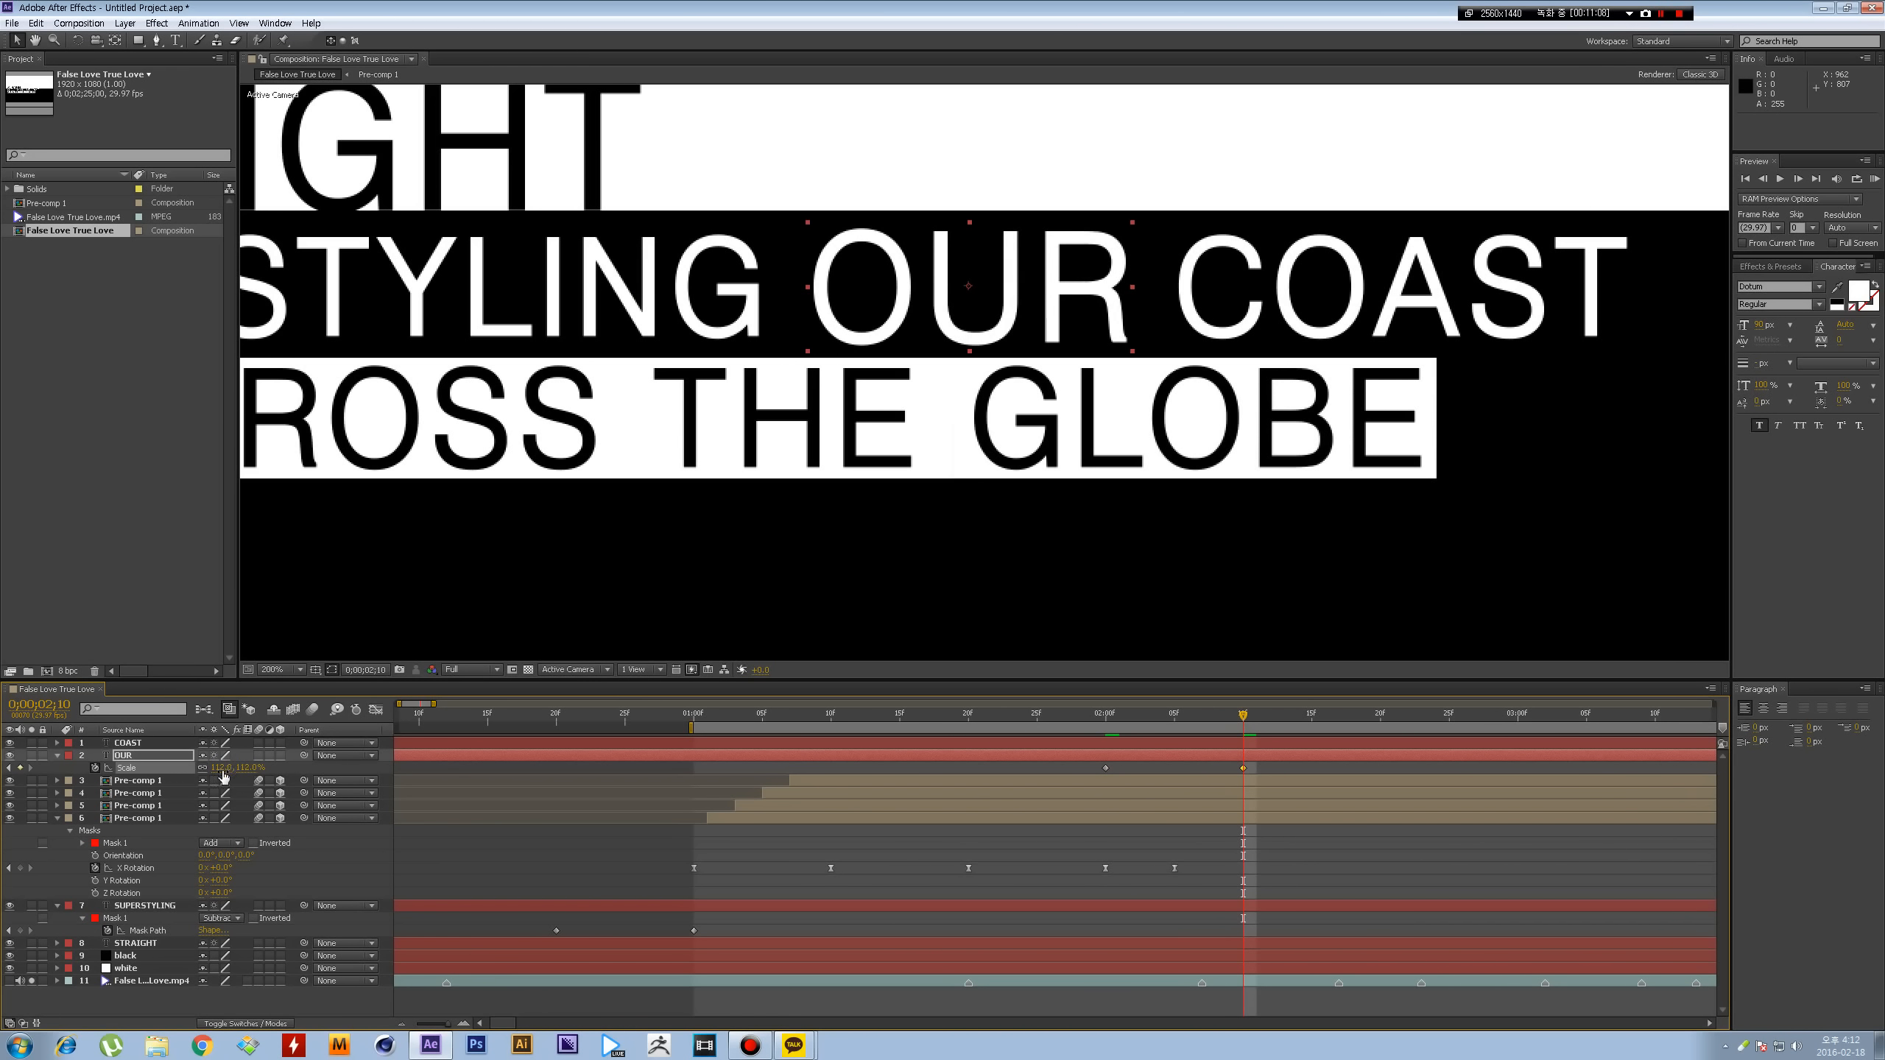
{"action": "left_click", "coordinate": [223, 769]}
{"action": "key", "text": "Return"}
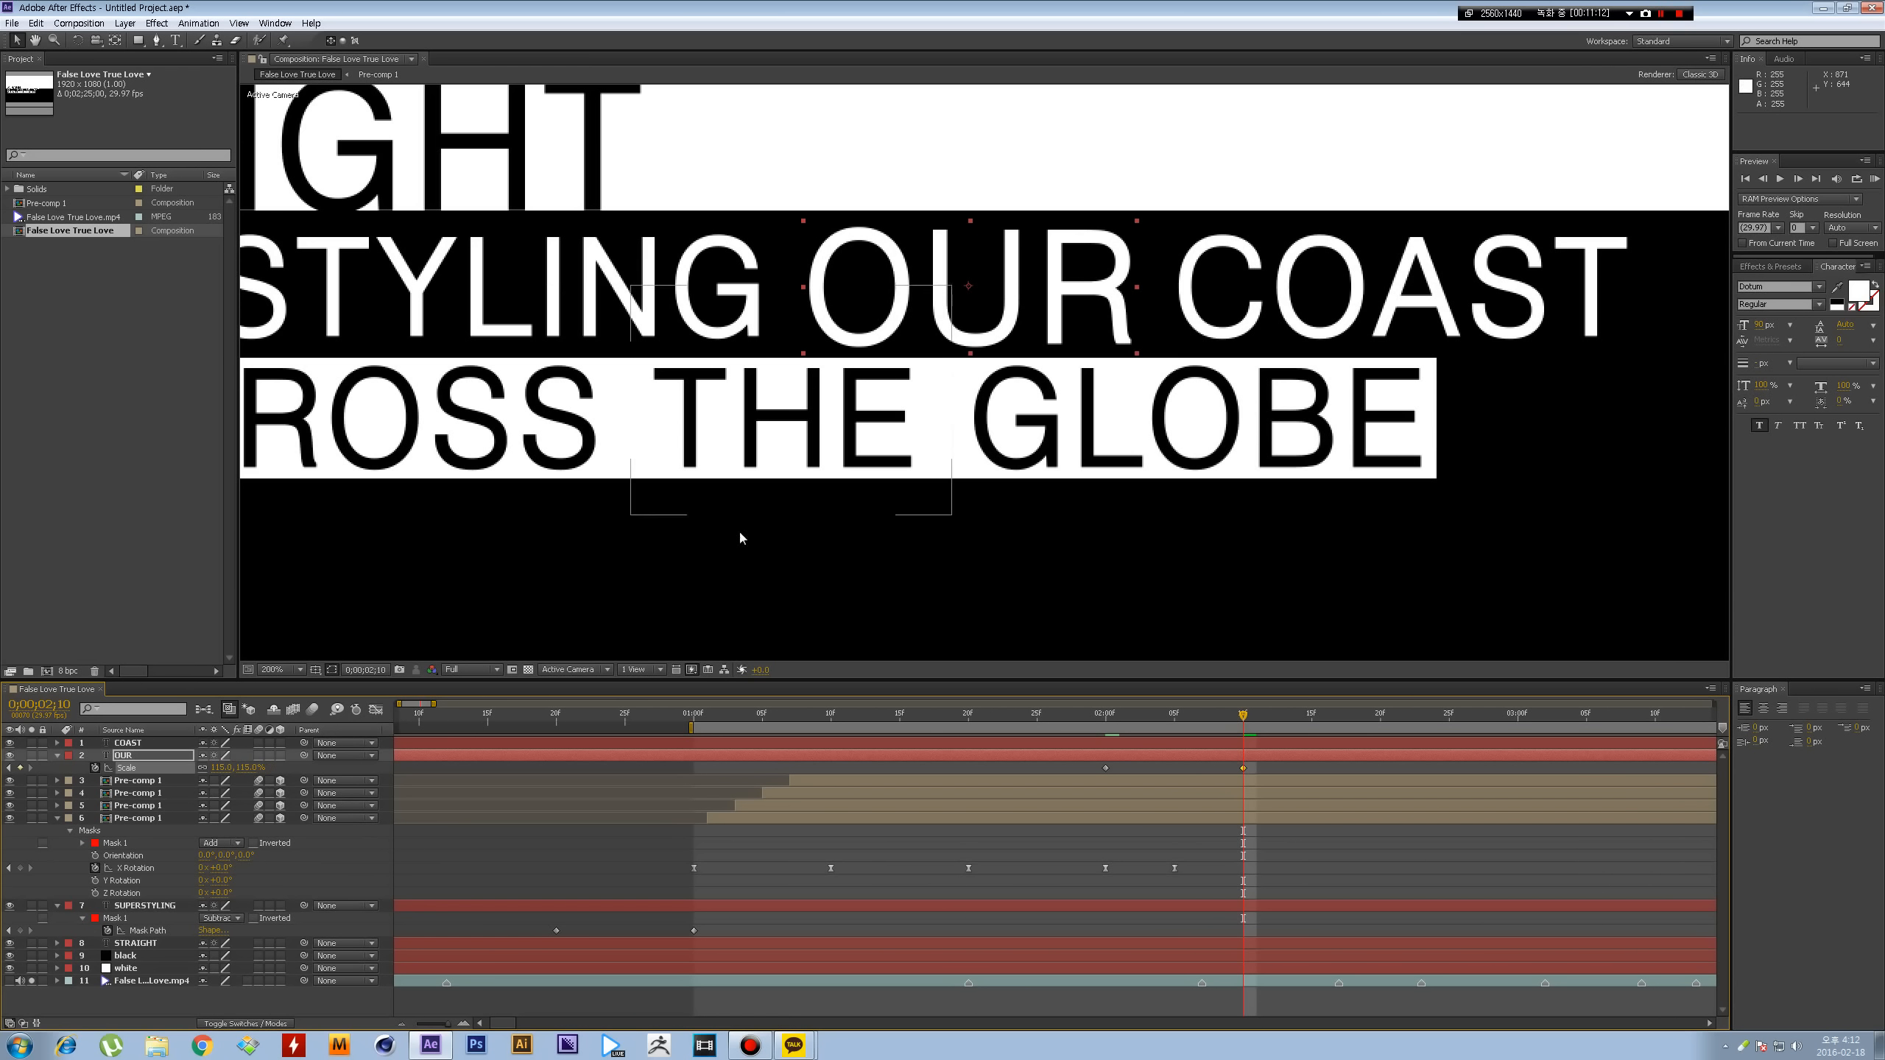
- Add a 100% Scale keyframe to the OUR layer at 0;00;02;15
{"action": "key", "text": "Page_Down"}
{"action": "key", "text": "Page_Down"}
{"action": "key", "text": "Page_Down"}
{"action": "key", "text": "Page_Down"}
{"action": "key", "text": "Page_Down"}
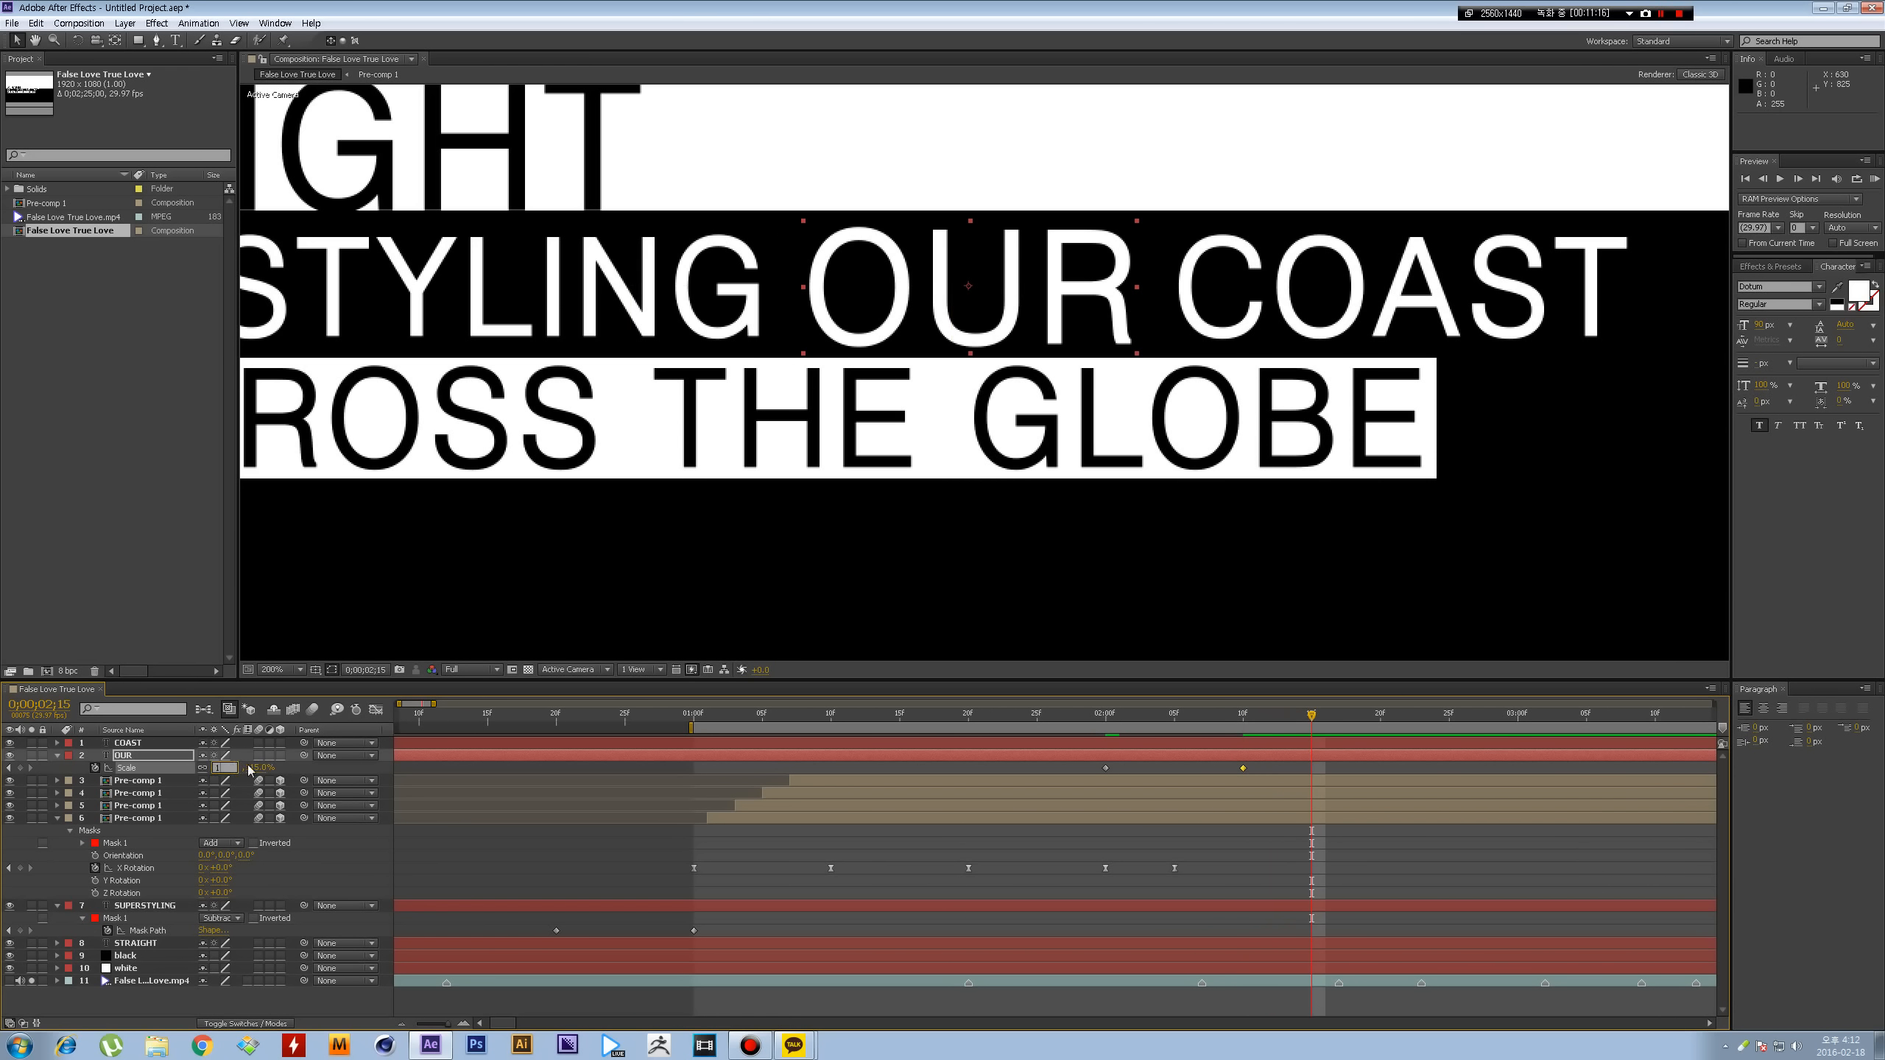
{"action": "key", "text": "Return"}
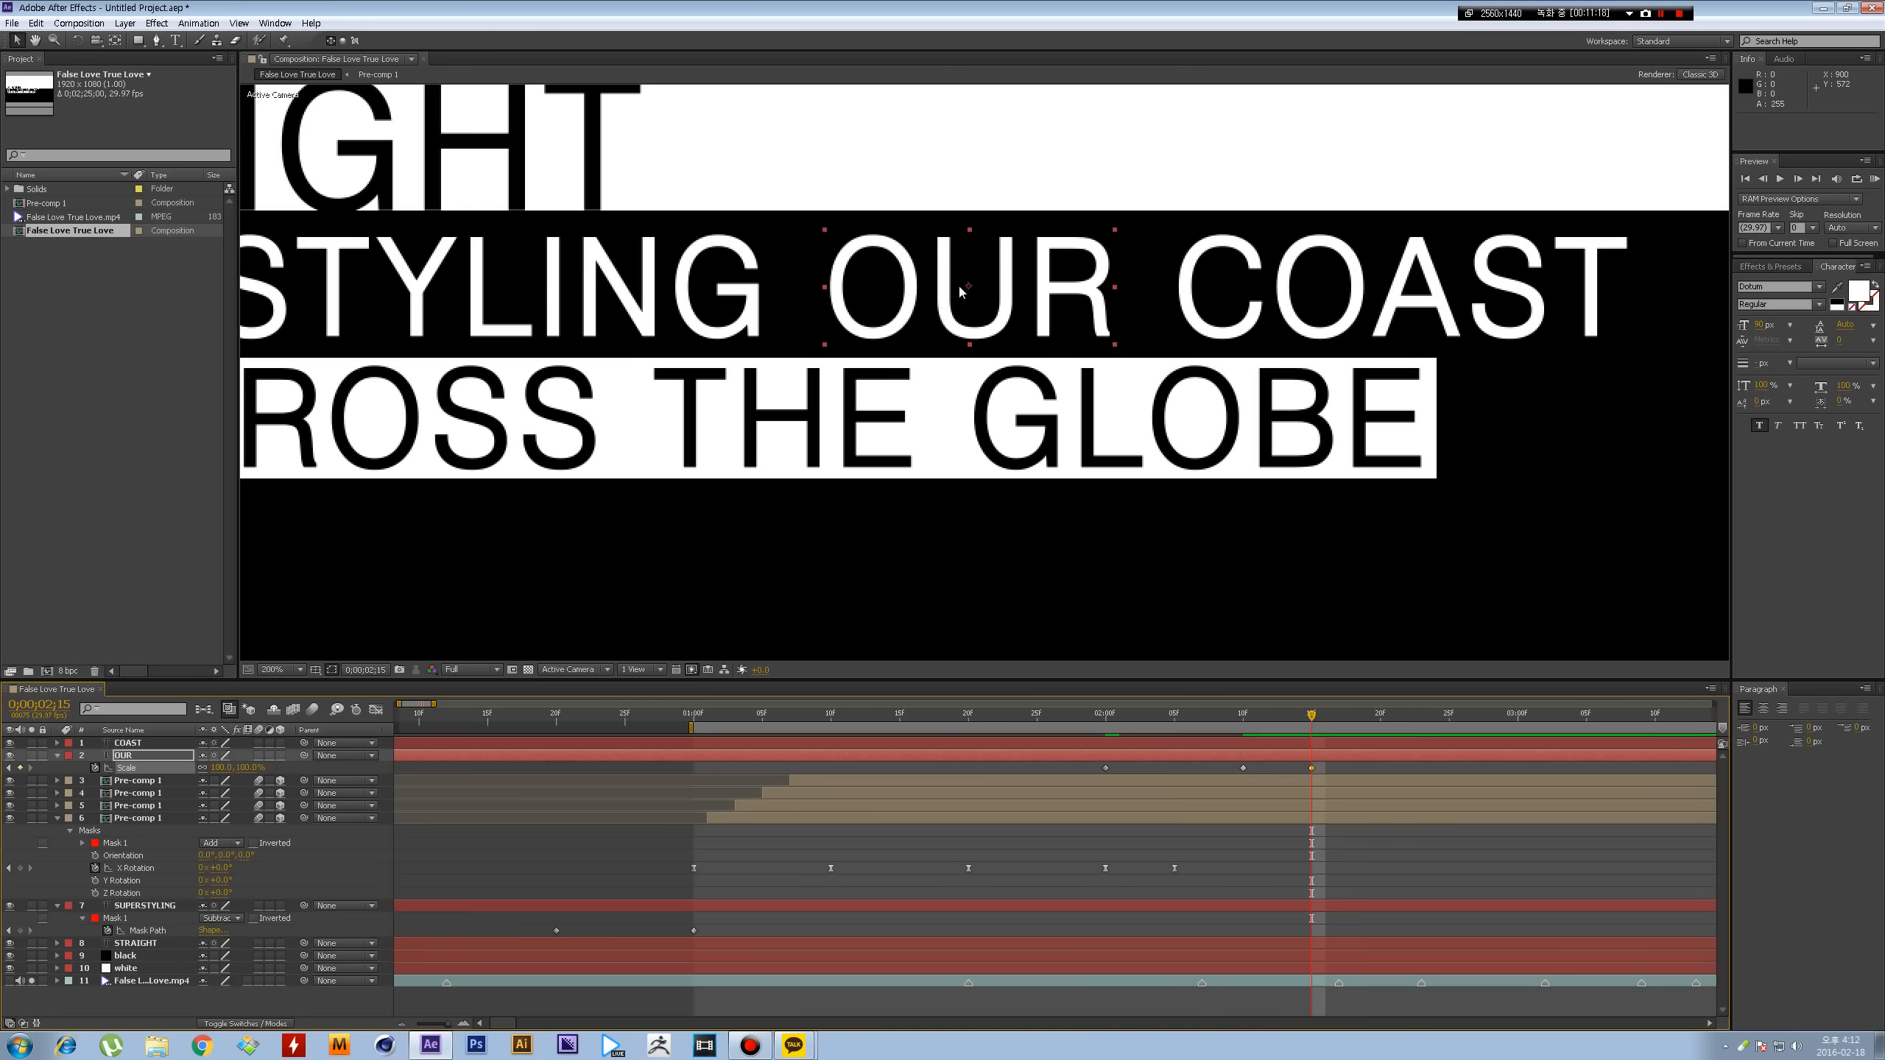
- Ease OUR's three Scale keyframes, stretch the incoming handle of the 115% keyframe back towards 0;00;02;00 for a fast start, and check the motion
{"action": "left_click_drag", "start_coordinate": [1344, 761], "coordinate": [982, 789]}
{"action": "key", "text": "ctrl+alt+h"}
{"action": "left_click", "coordinate": [380, 710]}
{"action": "left_click_drag", "start_coordinate": [1190, 943], "coordinate": [1123, 983]}
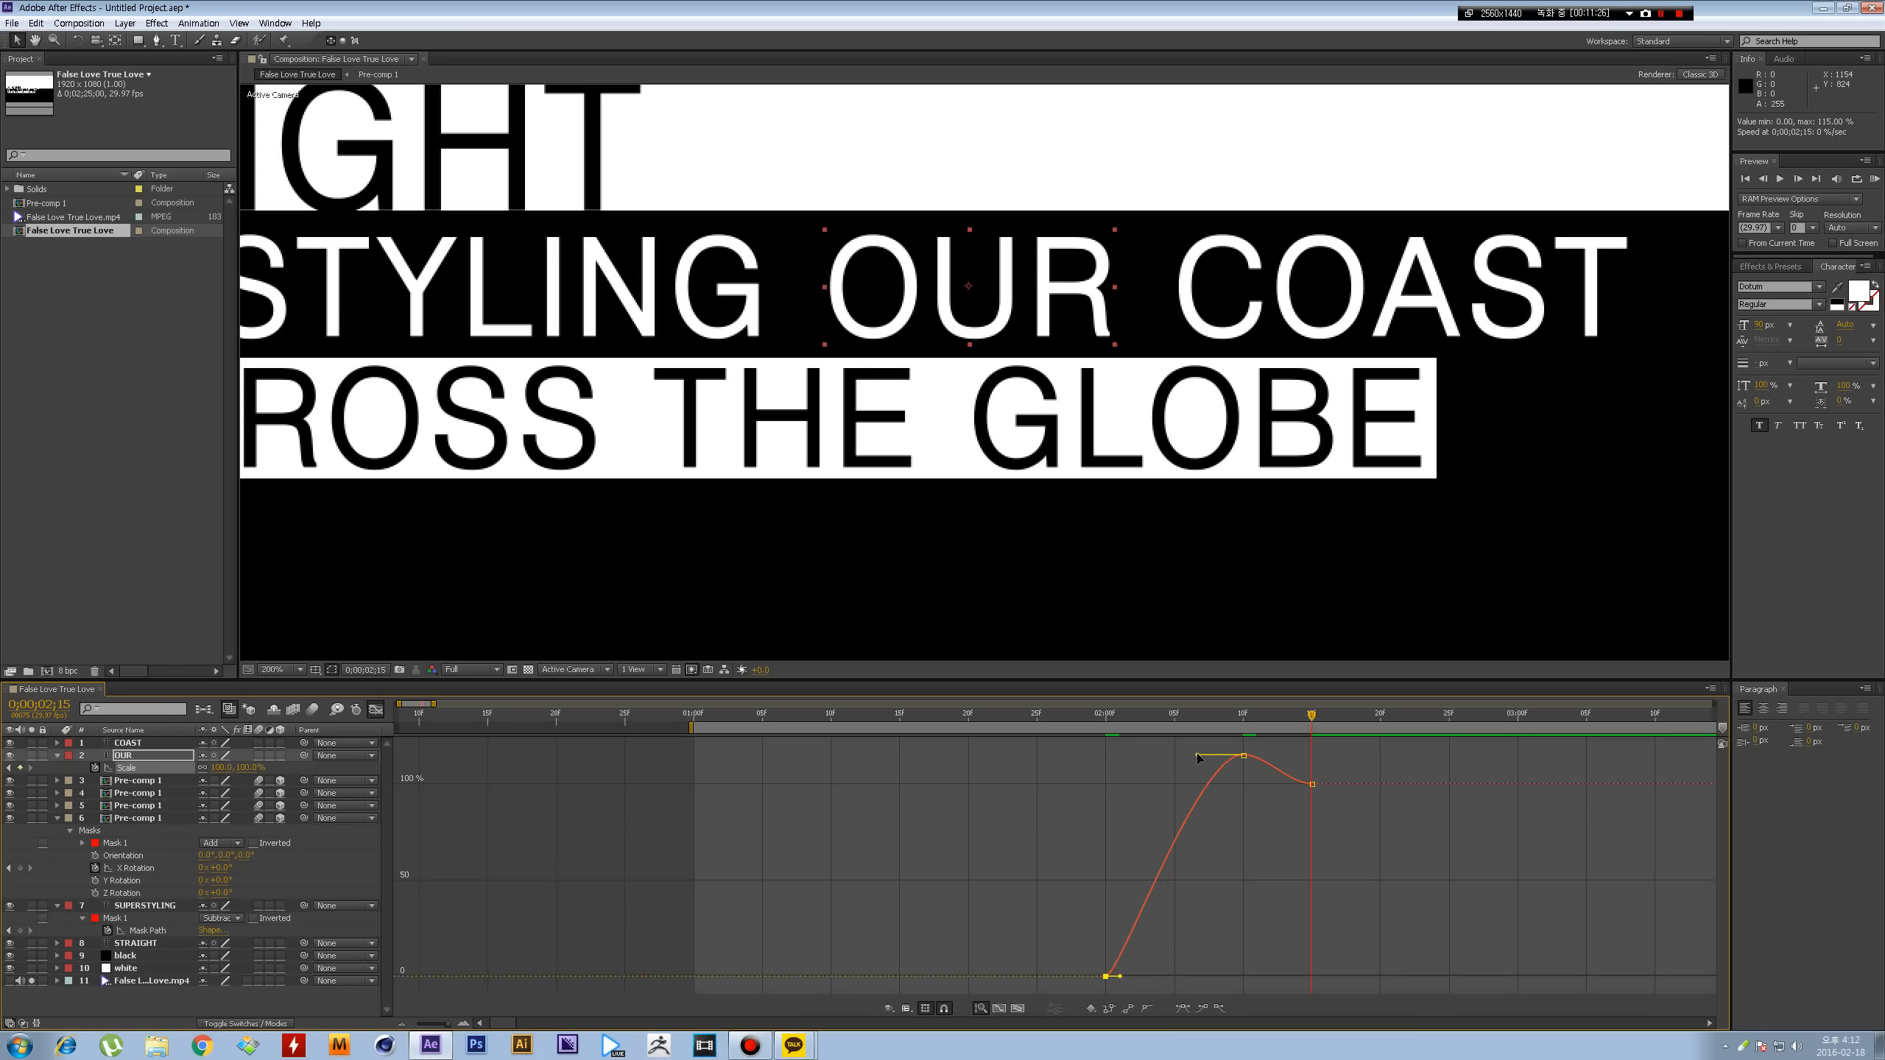
{"action": "left_click_drag", "start_coordinate": [1197, 756], "coordinate": [1108, 762]}
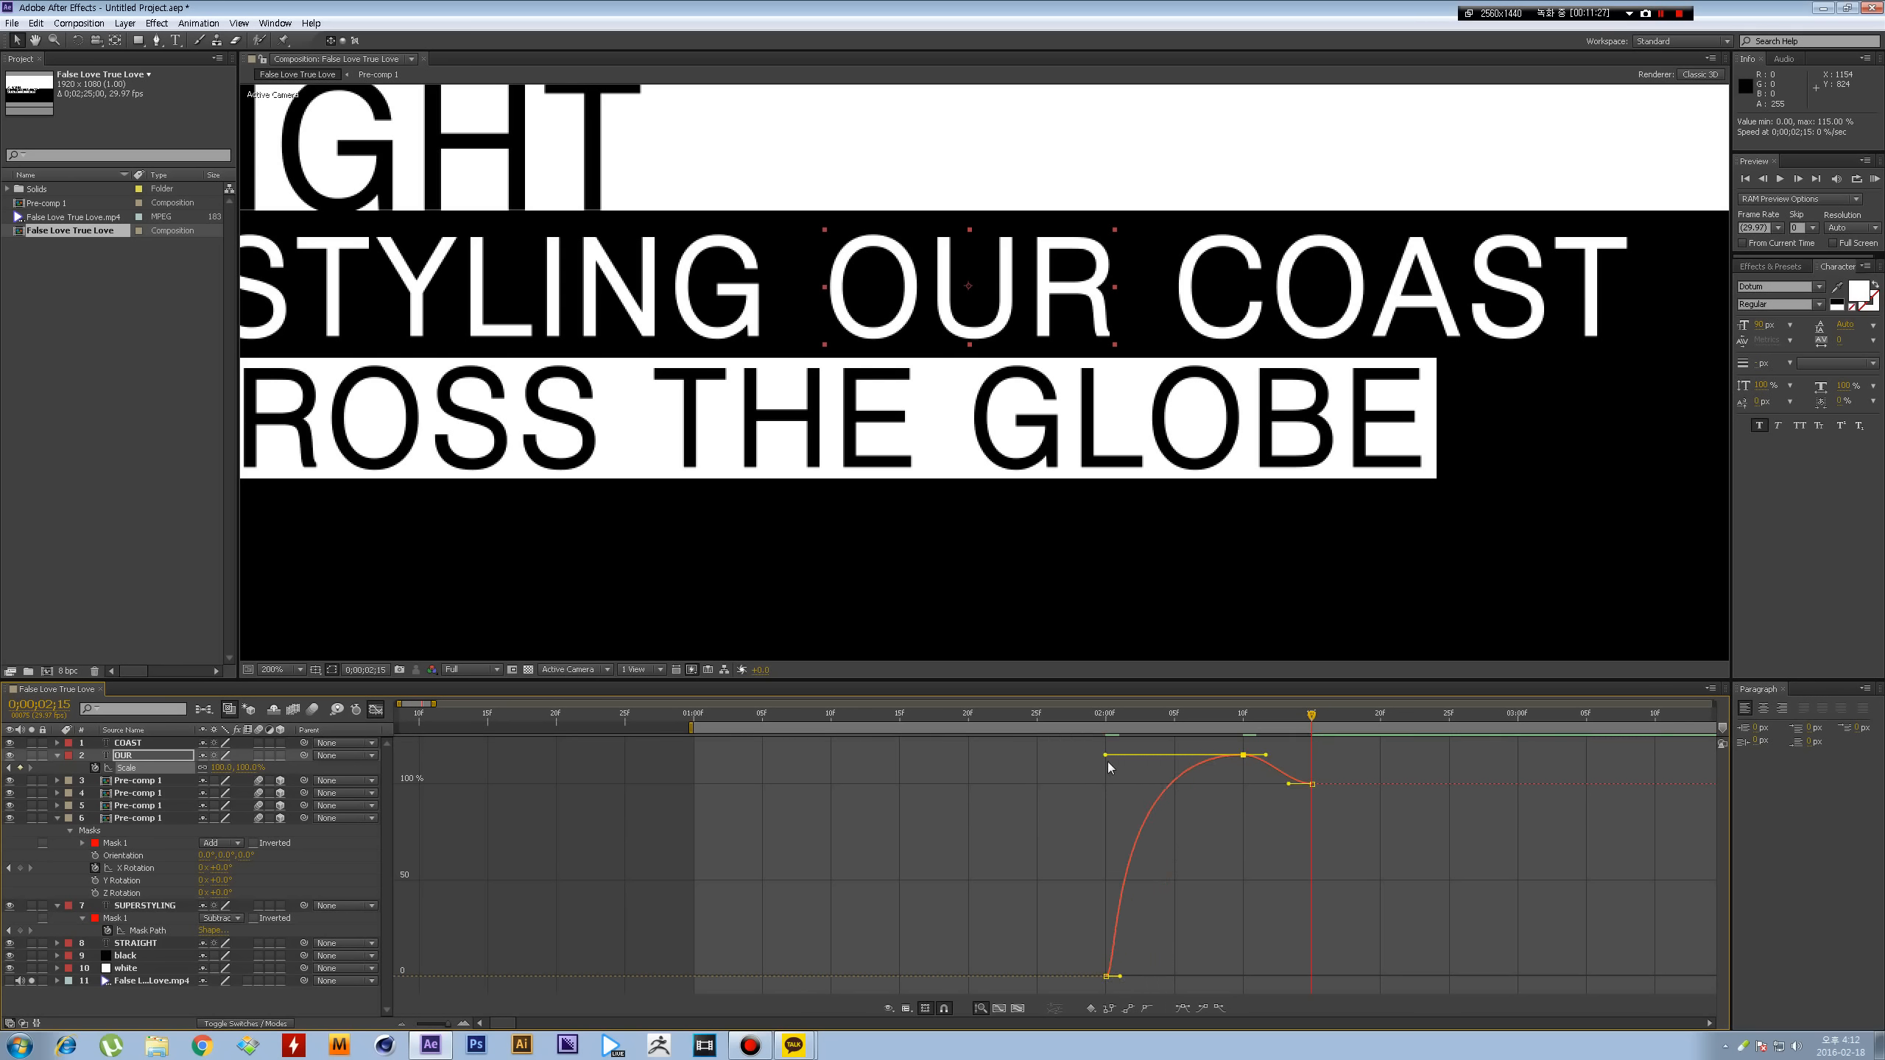
{"action": "left_click", "coordinate": [1106, 715]}
{"action": "left_click_drag", "start_coordinate": [1126, 722], "coordinate": [1298, 716]}
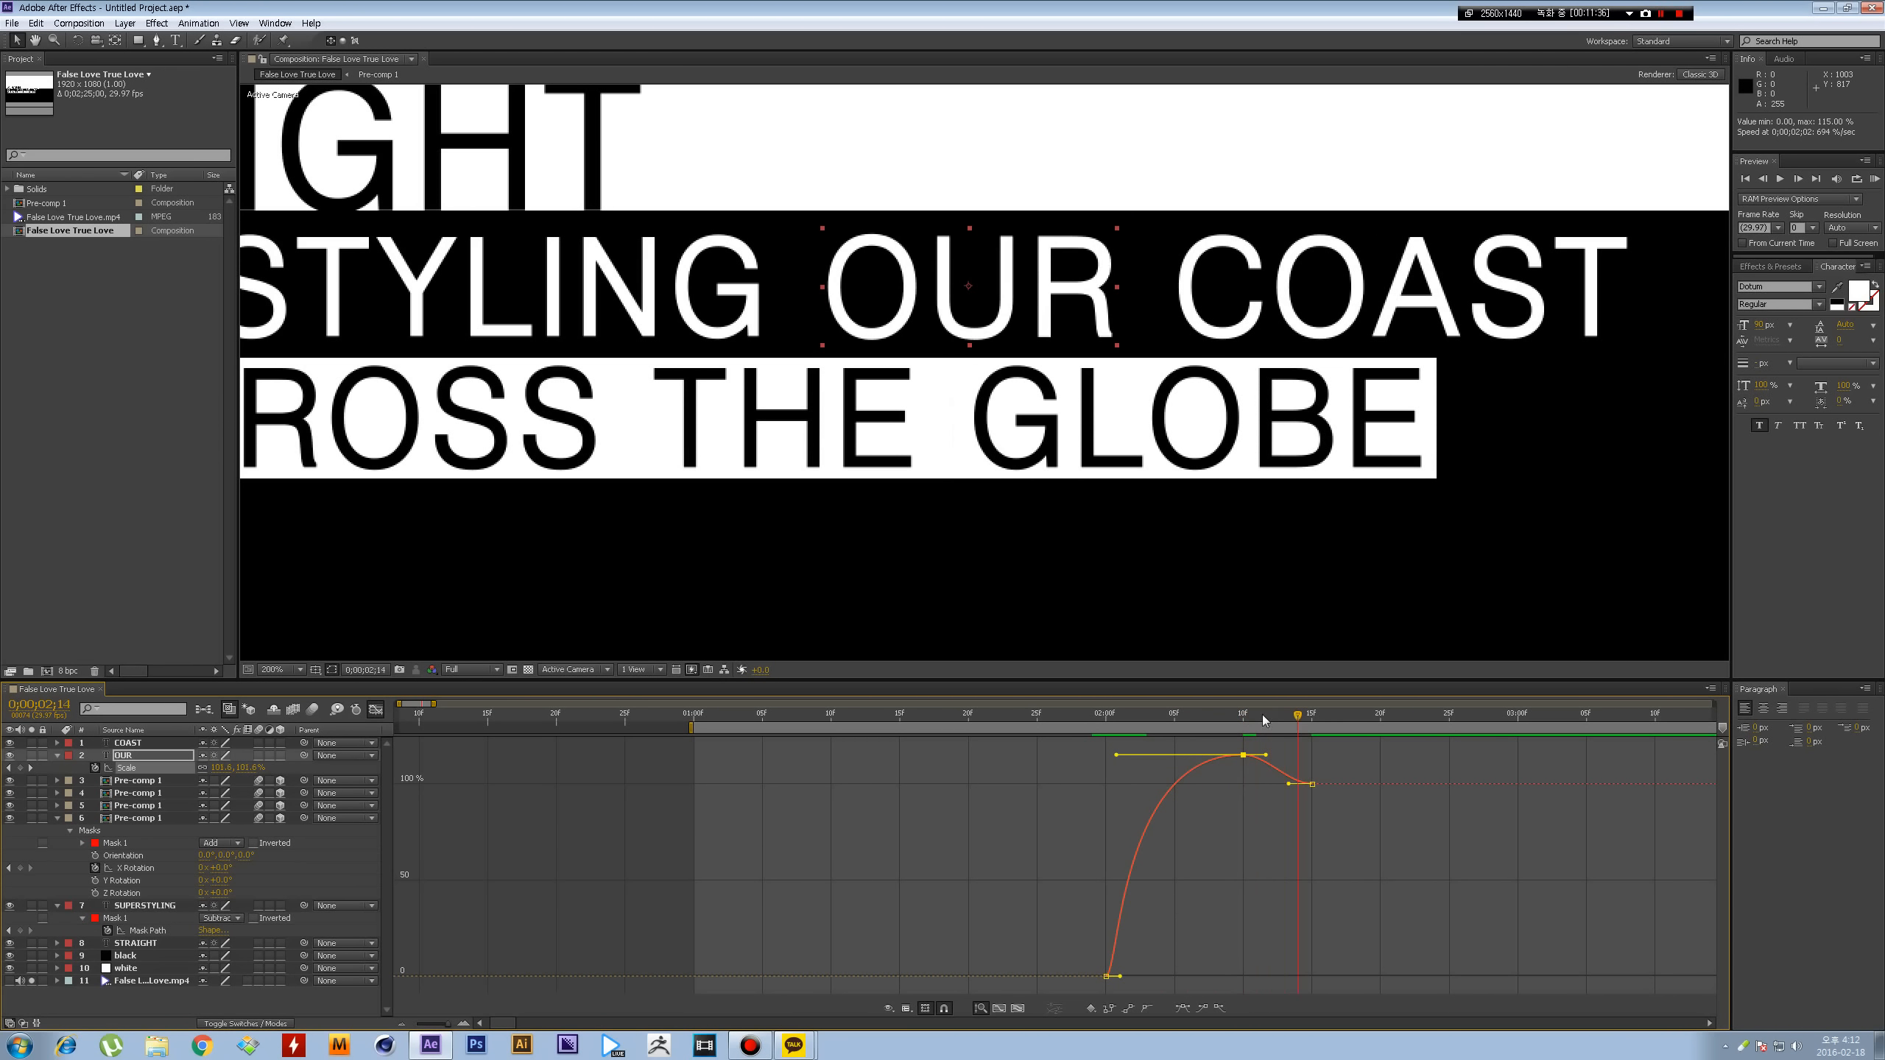
{"action": "left_click", "coordinate": [376, 709]}
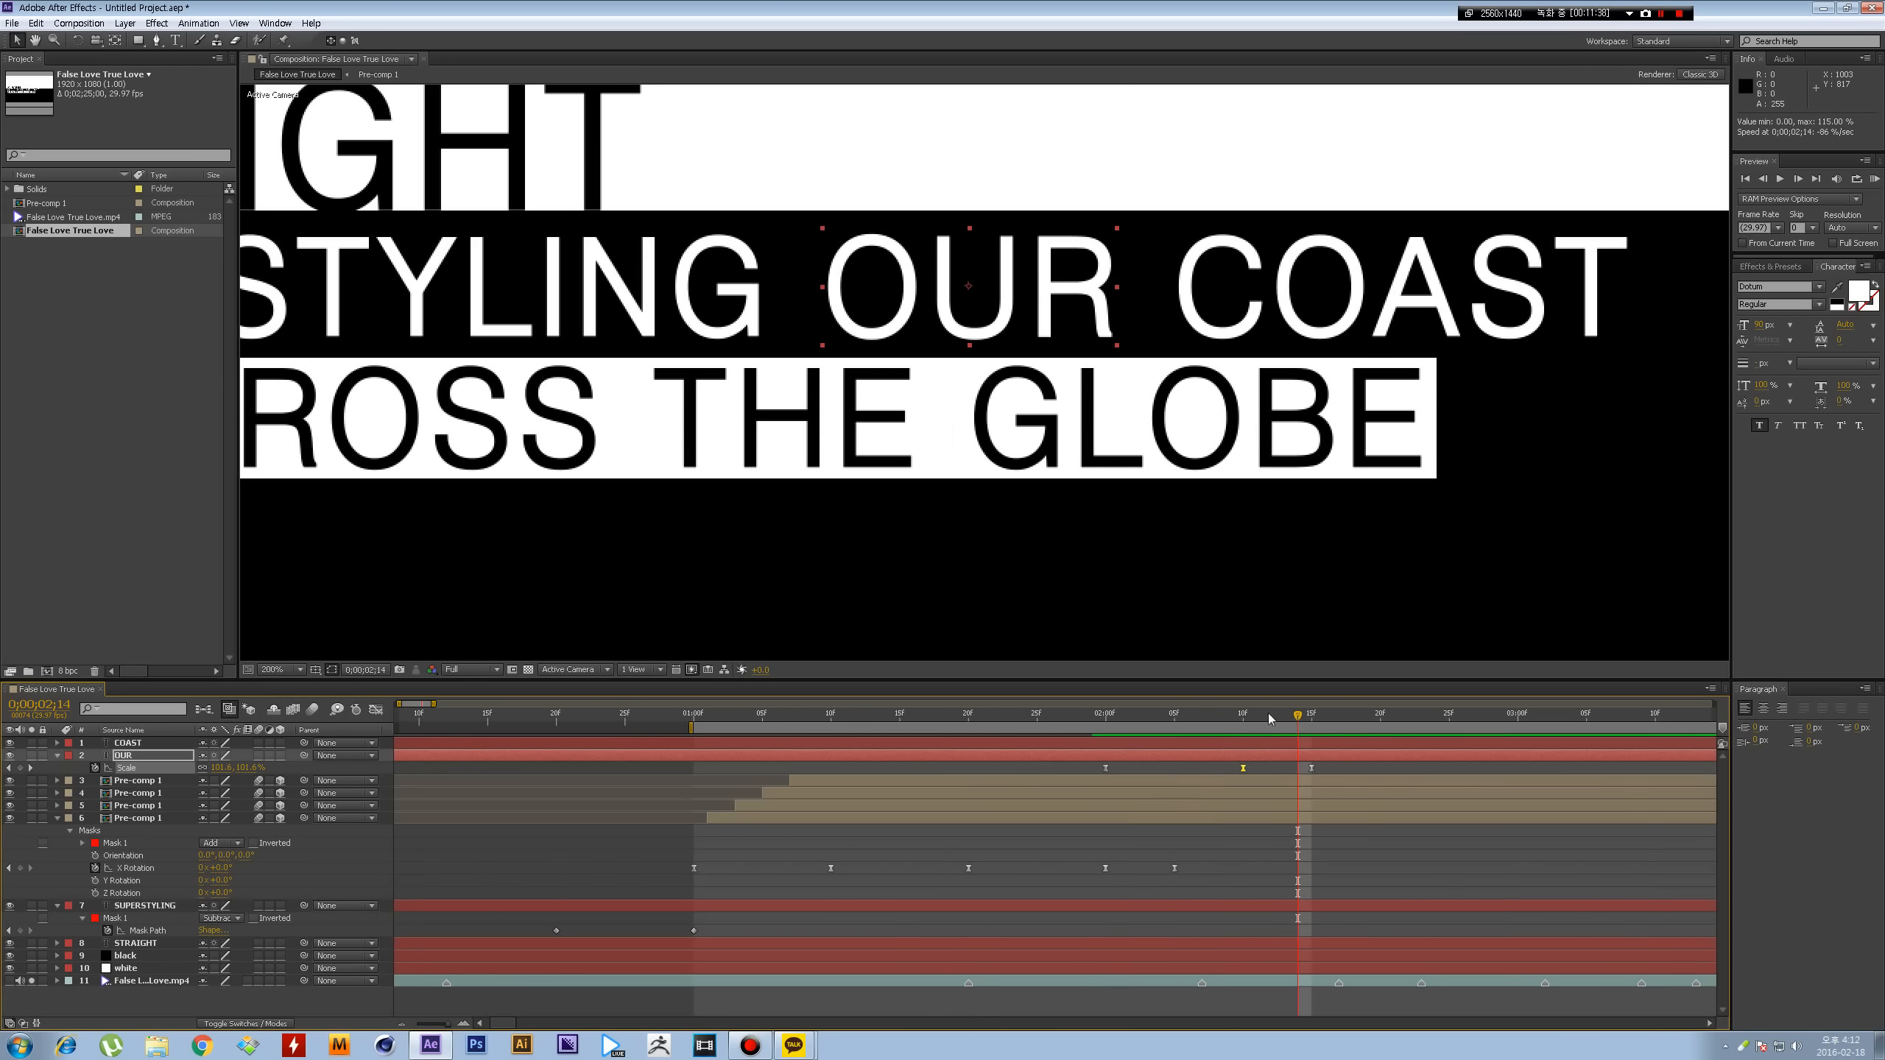
- Copy OUR's three Scale keyframes to the COAST layer starting at 0;00;02;05 and preview both words scaling in
{"action": "left_click", "coordinate": [1175, 716]}
{"action": "left_click", "coordinate": [122, 780]}
{"action": "left_click", "coordinate": [120, 768]}
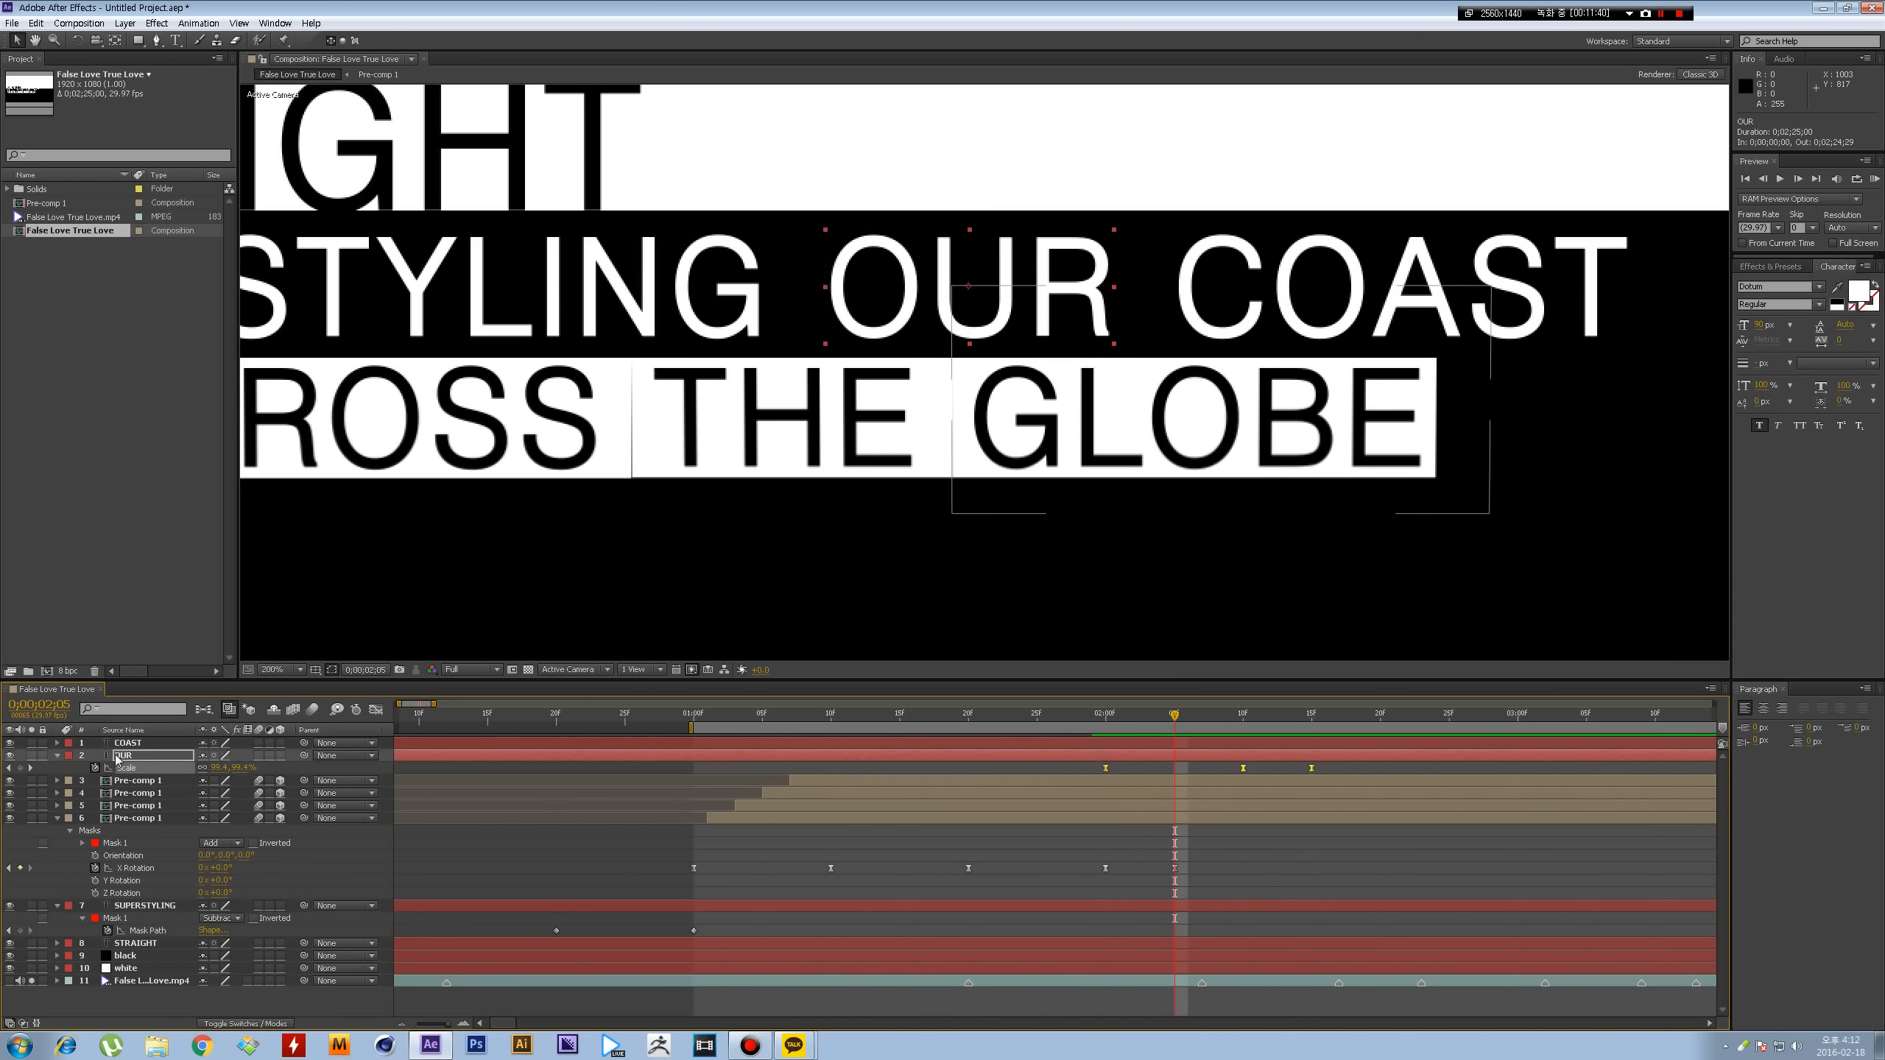
{"action": "key", "text": "ctrl+c"}
{"action": "left_click", "coordinate": [127, 742]}
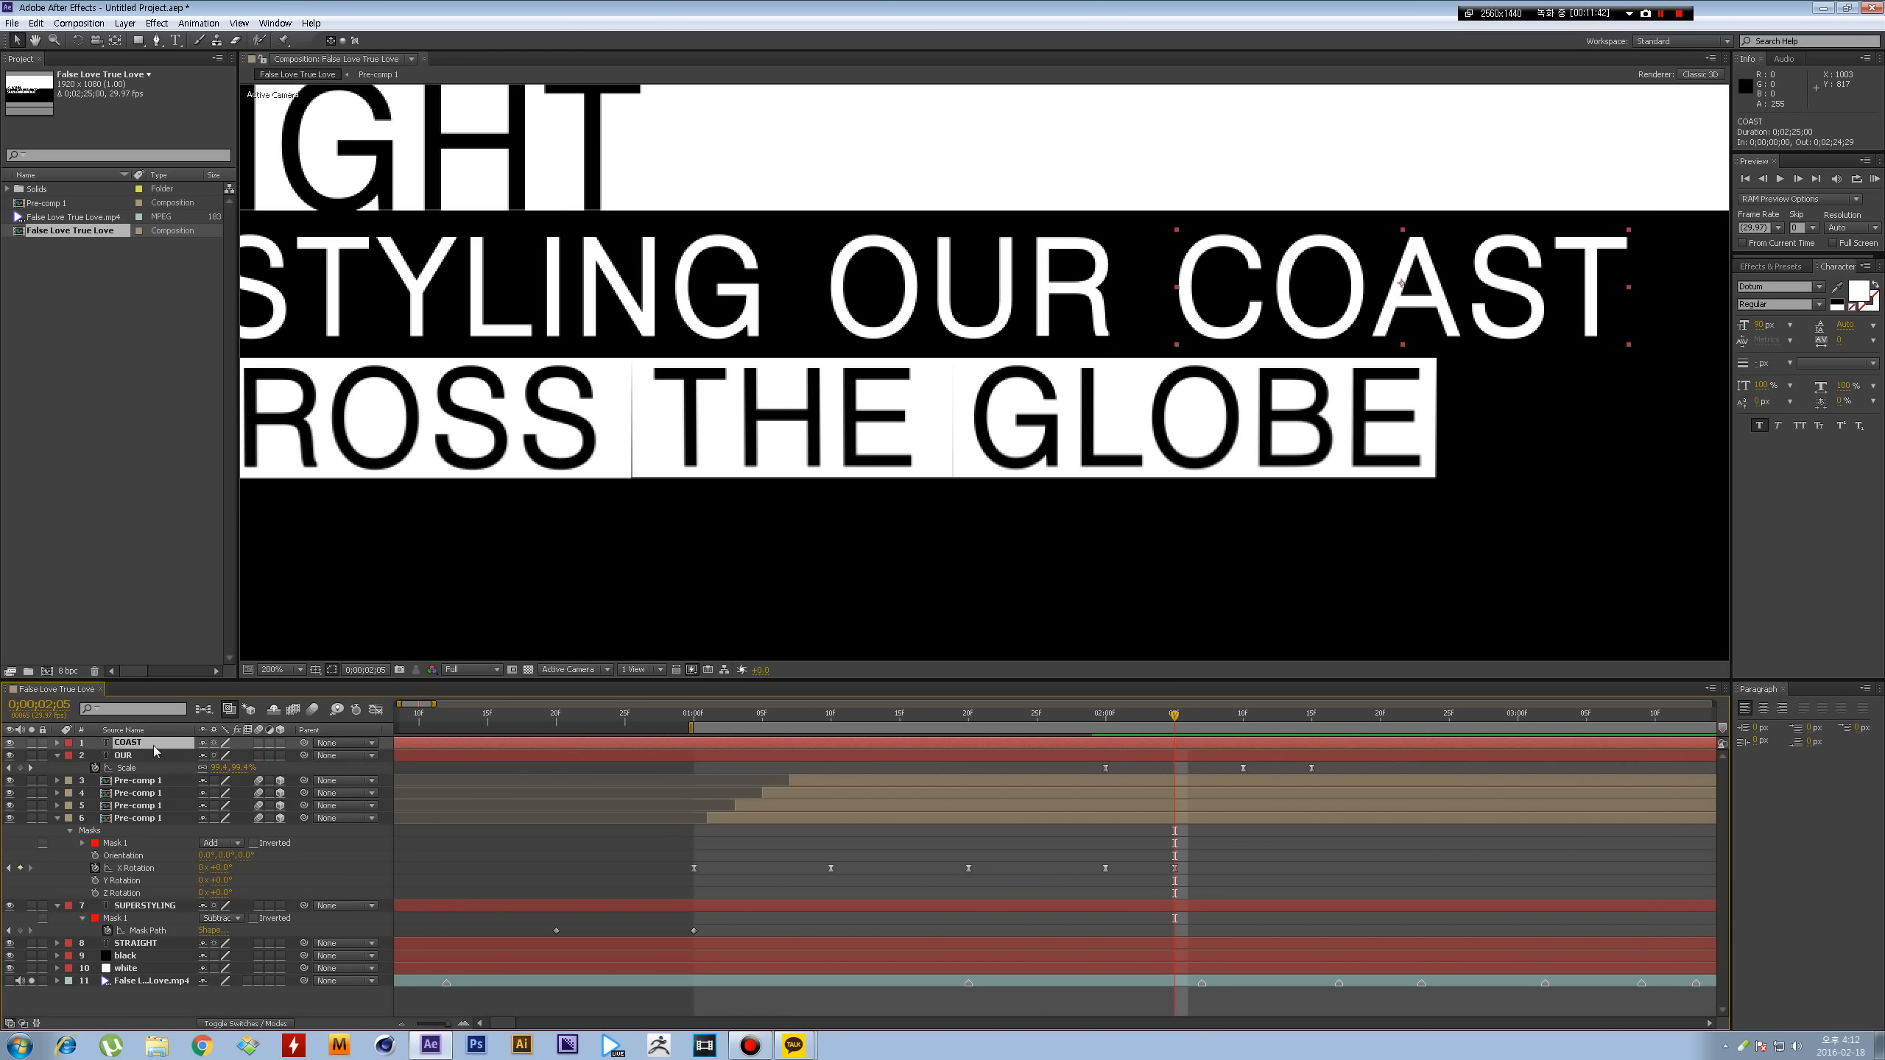
{"action": "key", "text": "ctrl+v"}
{"action": "key", "text": "space"}
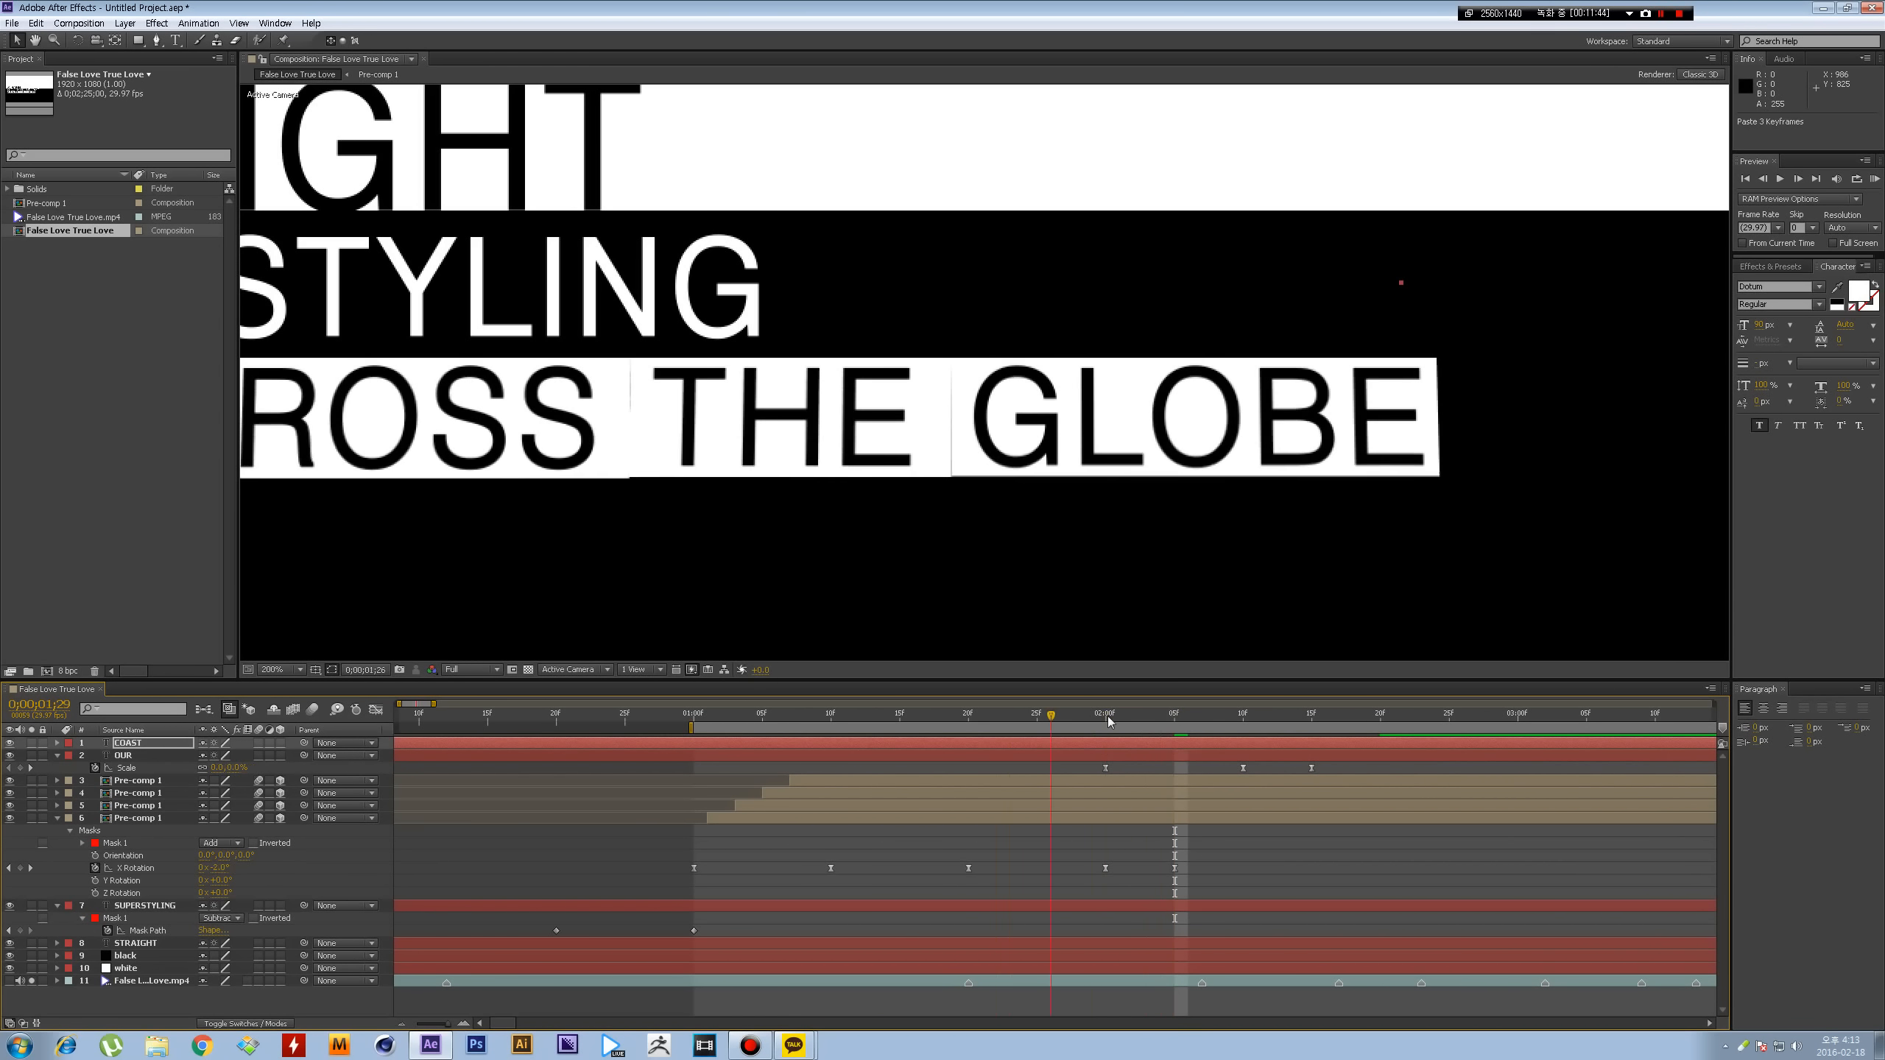
{"action": "scroll", "coordinate": [929, 409], "scroll_direction": "down", "scroll_amount": 2}
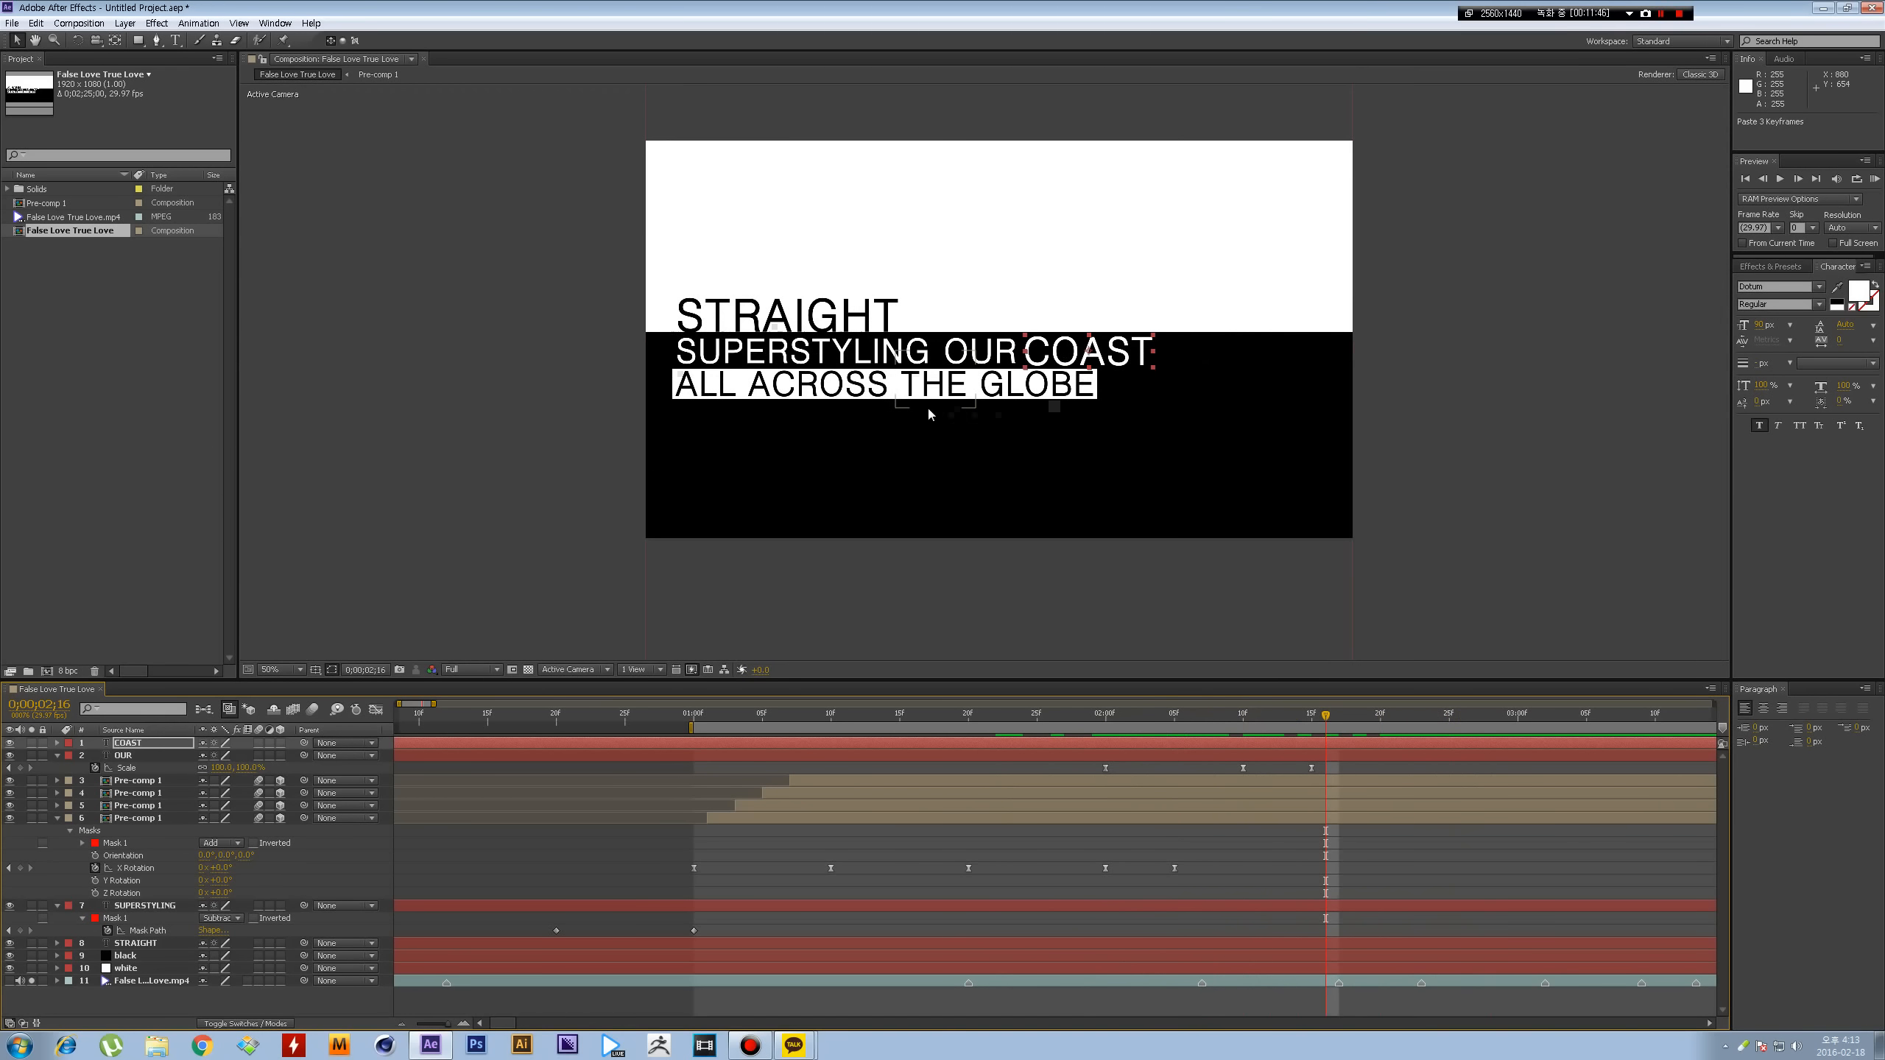
{"action": "left_click_drag", "start_coordinate": [822, 446], "coordinate": [875, 438]}
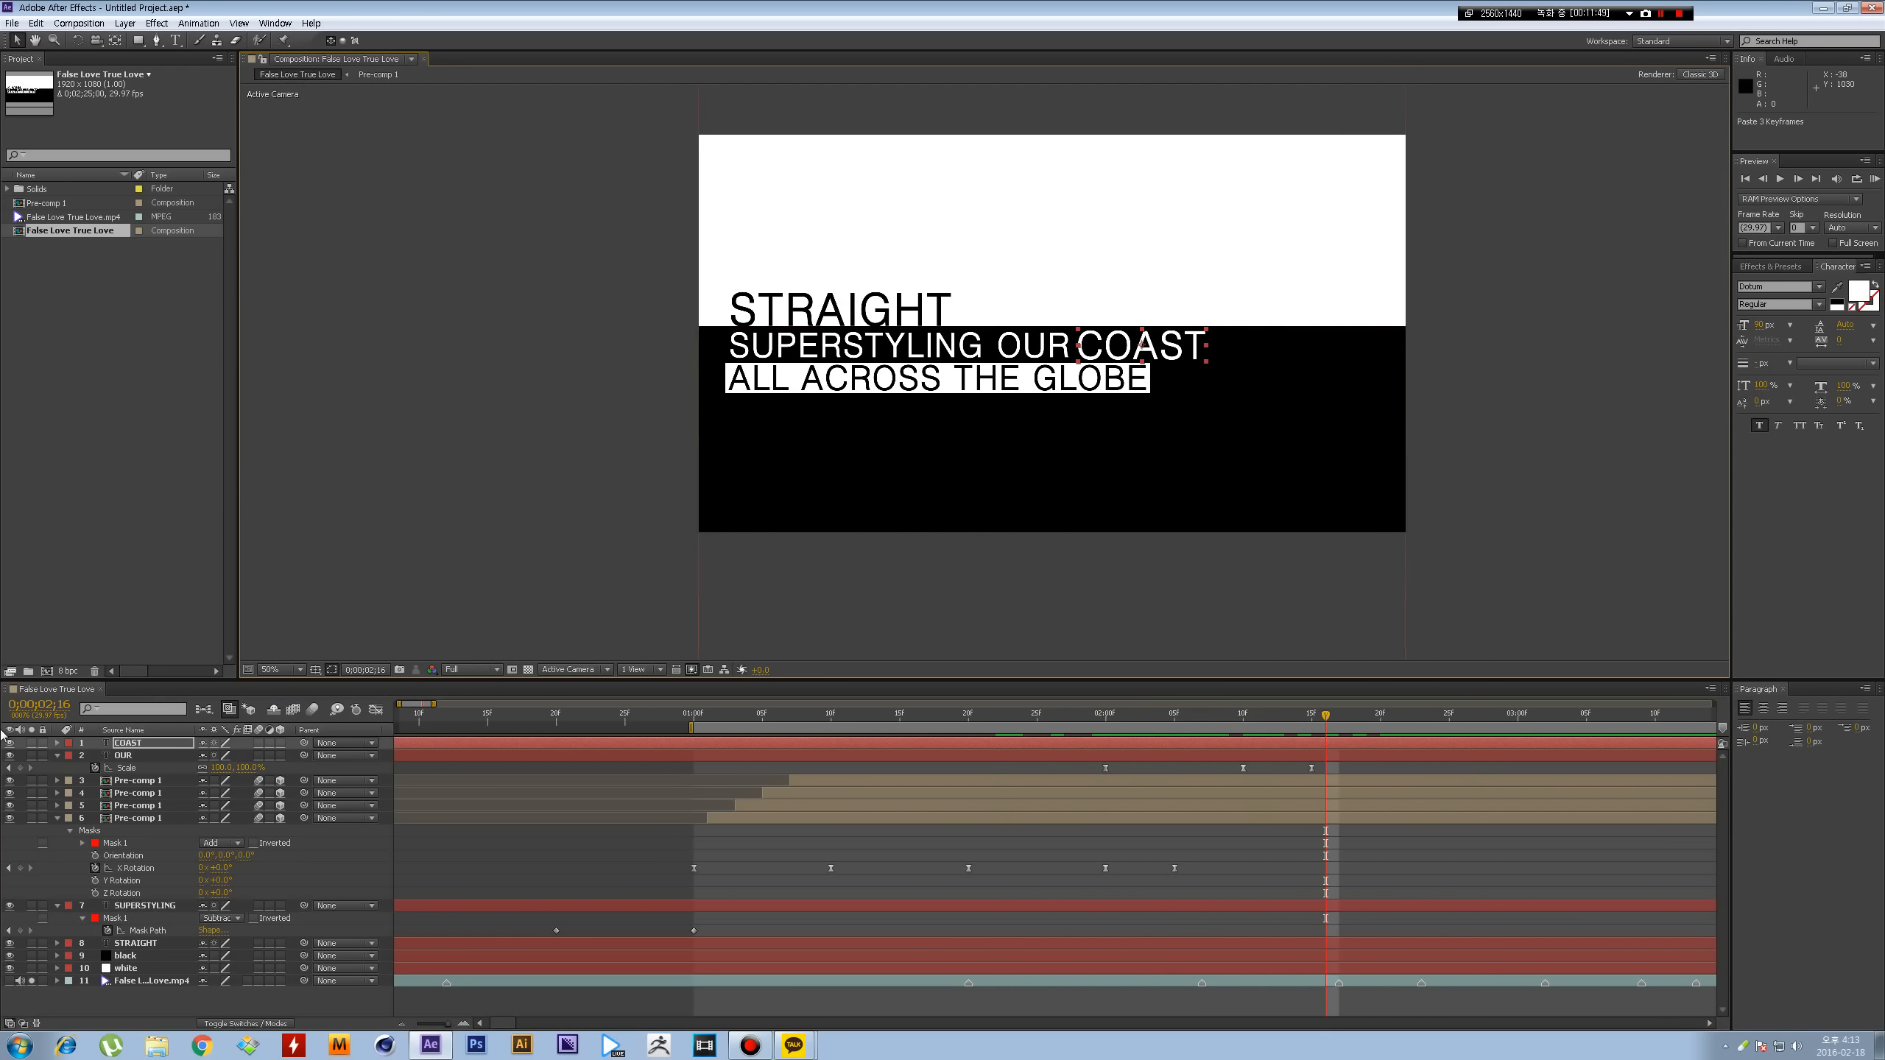
- Show the reference video, examine how OUR, COAST and the words below them move between 0;00;01;28 and 0;00;03;07, then hide it
{"action": "left_click", "coordinate": [8, 982]}
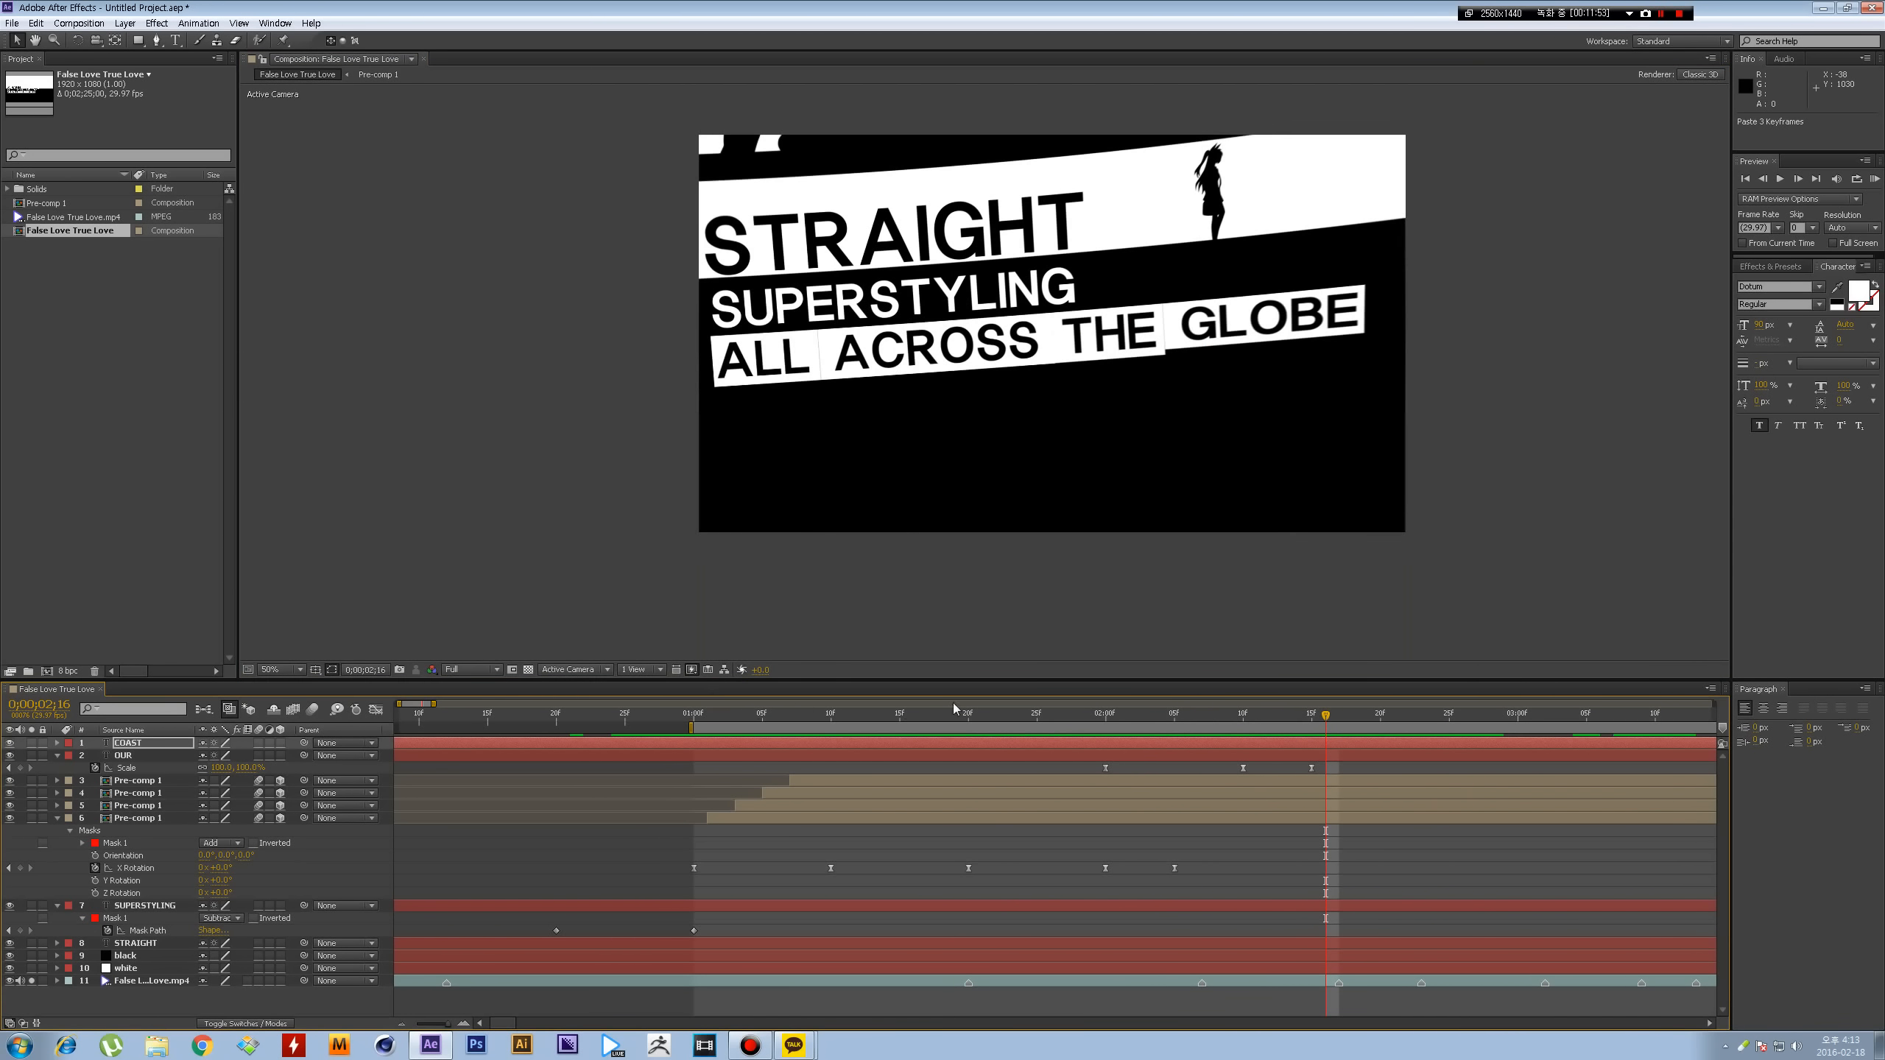
{"action": "left_click_drag", "start_coordinate": [1106, 714], "coordinate": [1491, 662]}
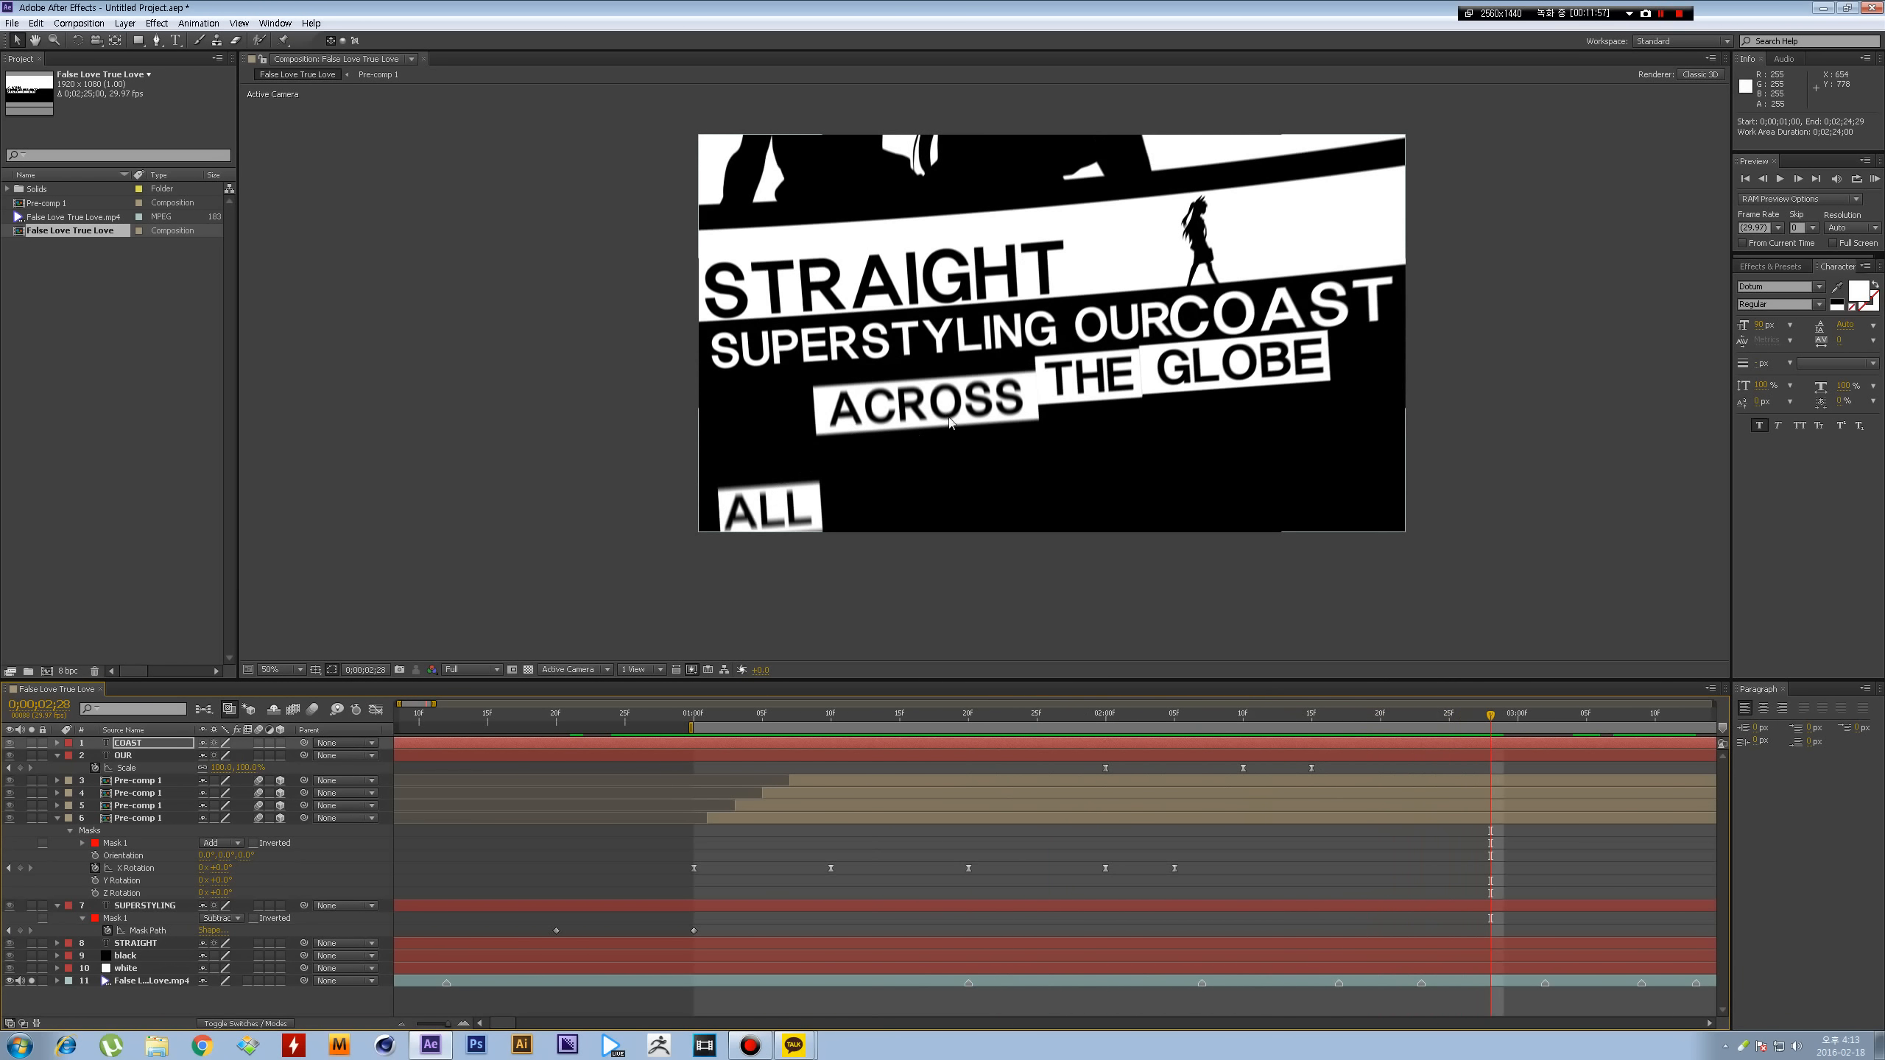
{"action": "mouse_move", "coordinate": [1494, 717]}
{"action": "left_mouse_down"}
{"action": "mouse_move", "coordinate": [1394, 717]}
{"action": "mouse_move", "coordinate": [1464, 712]}
{"action": "left_mouse_up"}
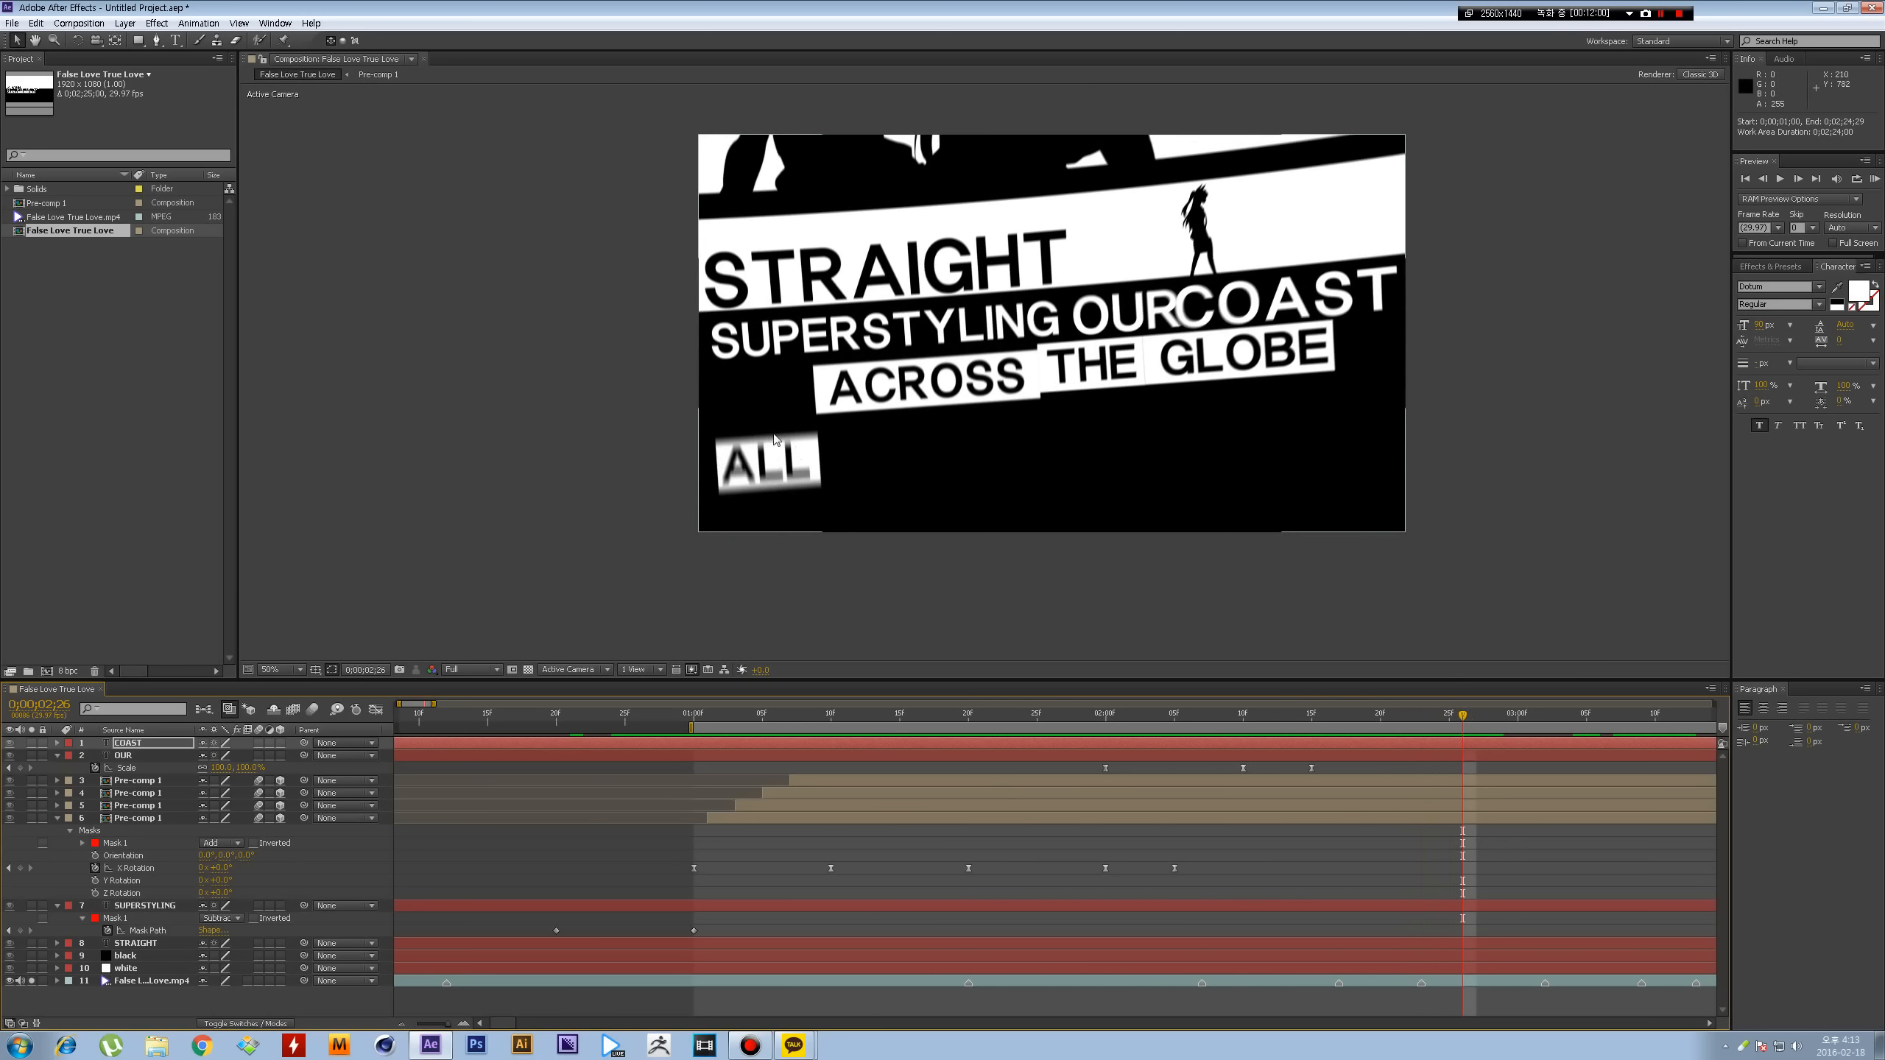
{"action": "left_click_drag", "start_coordinate": [1464, 715], "coordinate": [1613, 716]}
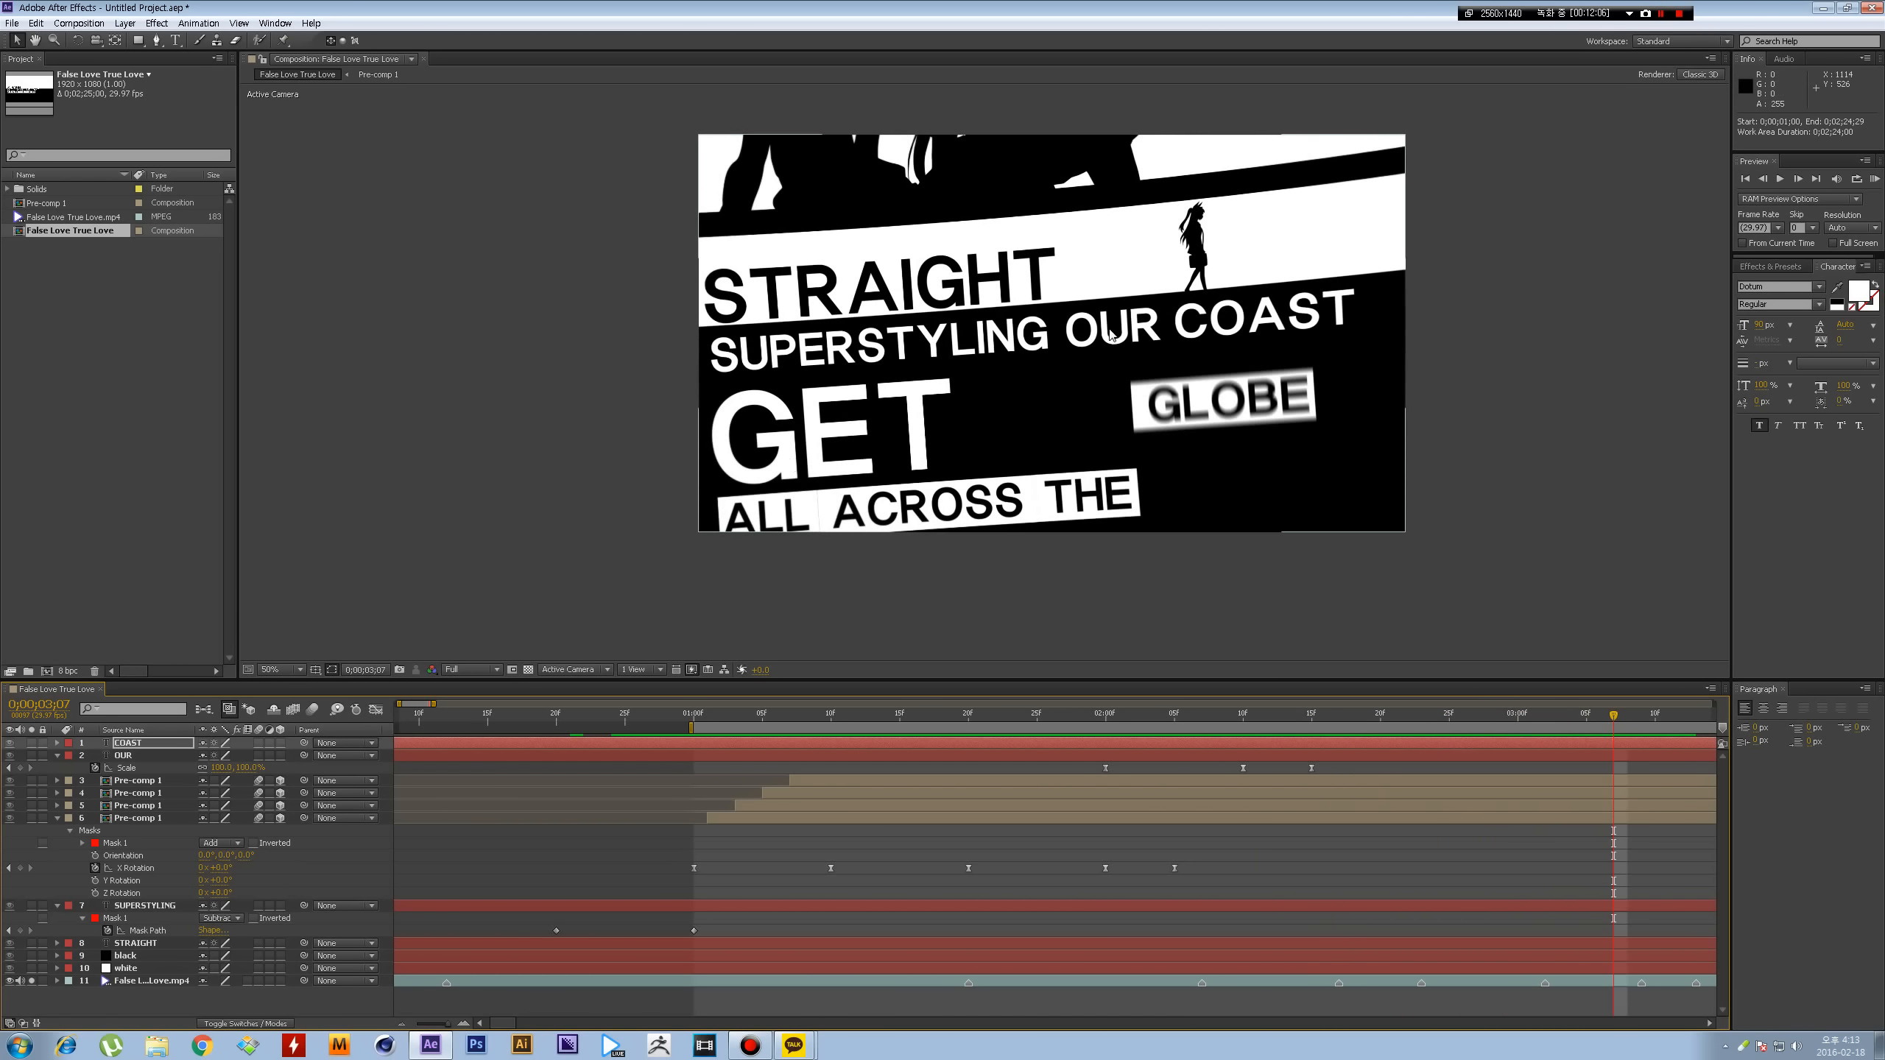
{"action": "left_click_drag", "start_coordinate": [1492, 710], "coordinate": [940, 691]}
{"action": "key", "text": "space"}
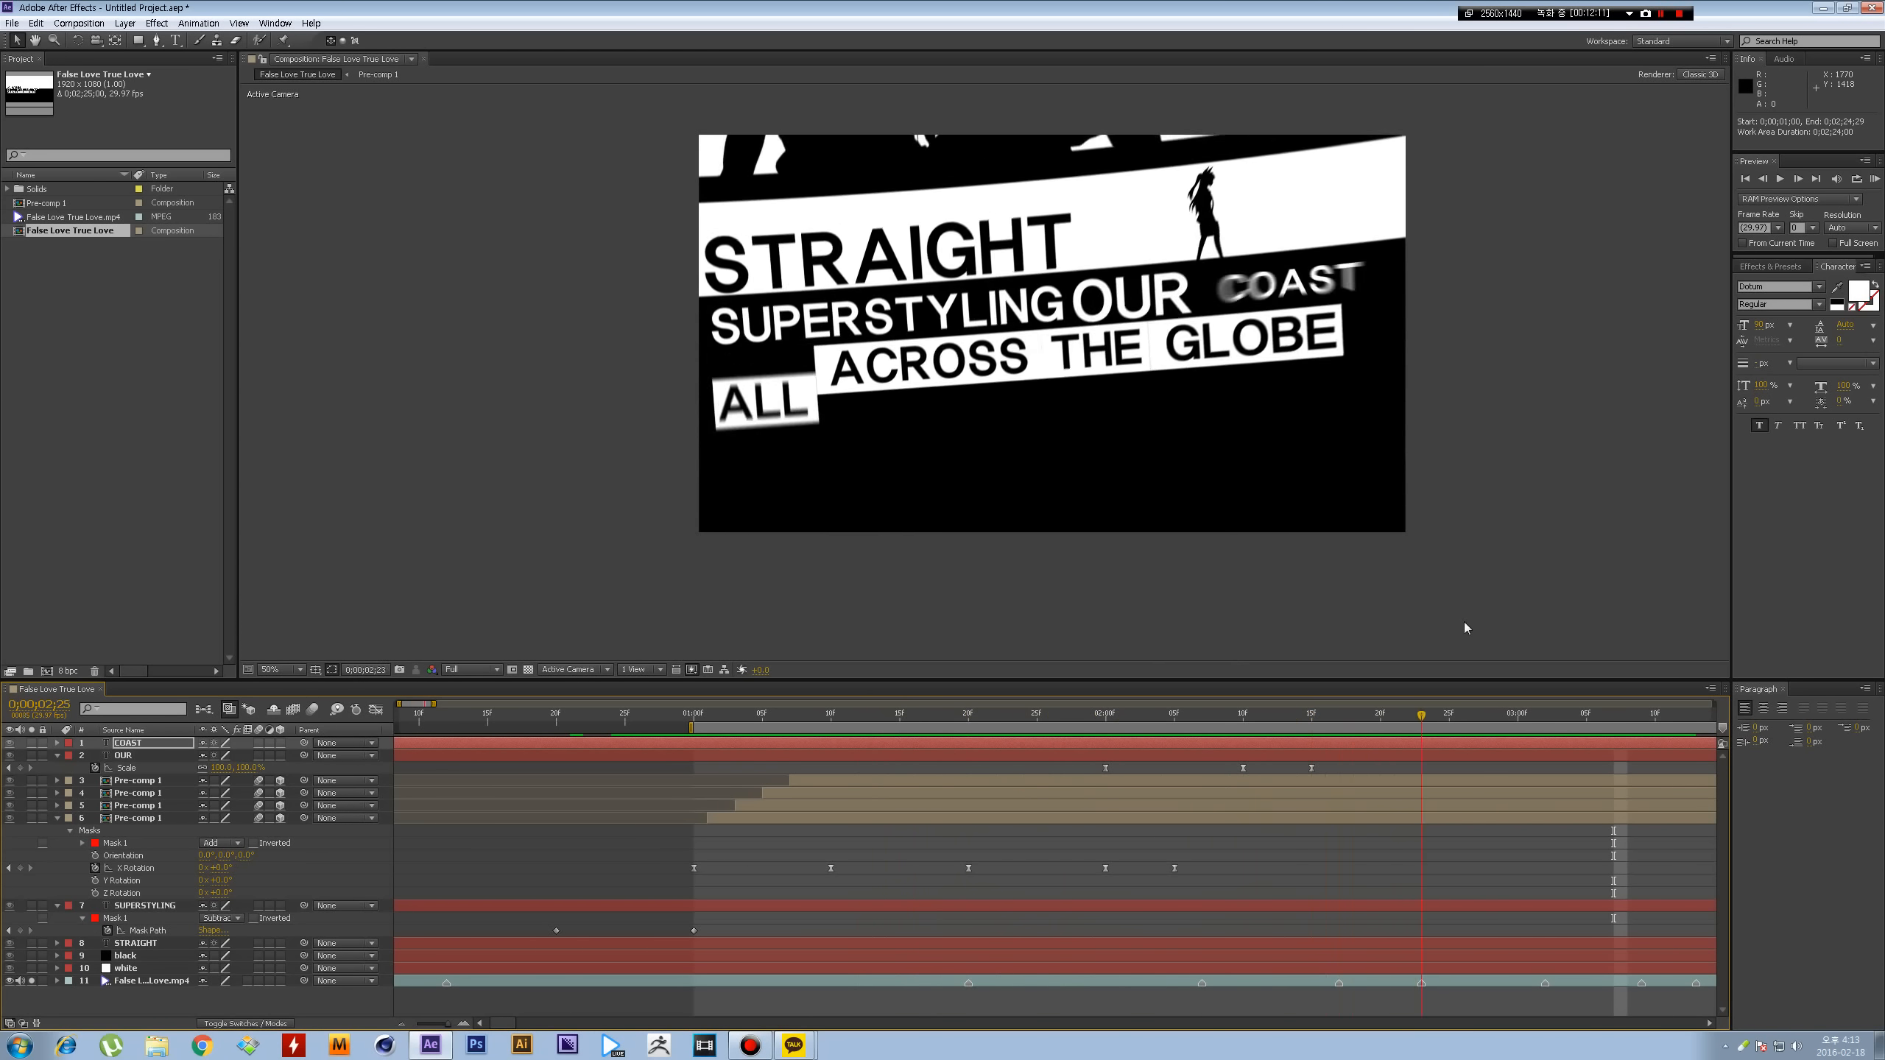
{"action": "left_click_drag", "start_coordinate": [1114, 642], "coordinate": [1078, 646]}
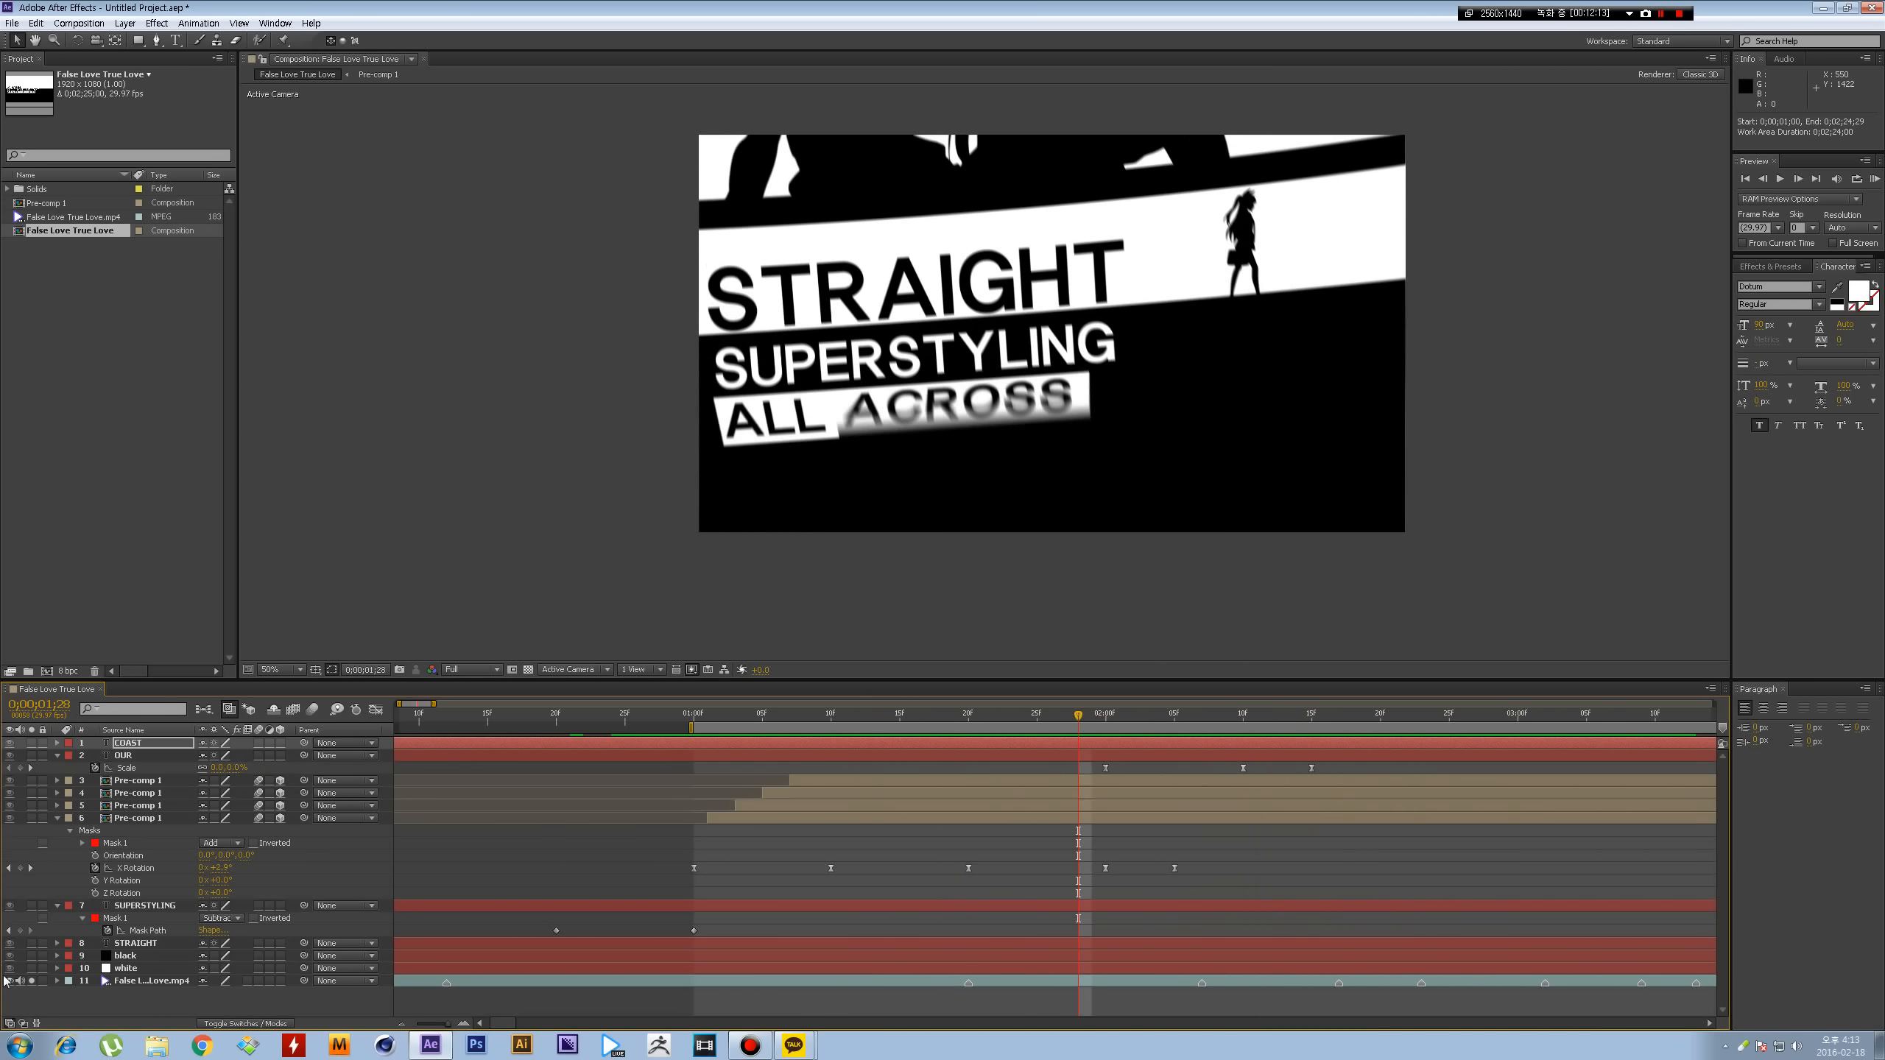
{"action": "left_click_drag", "start_coordinate": [1086, 720], "coordinate": [1456, 688]}
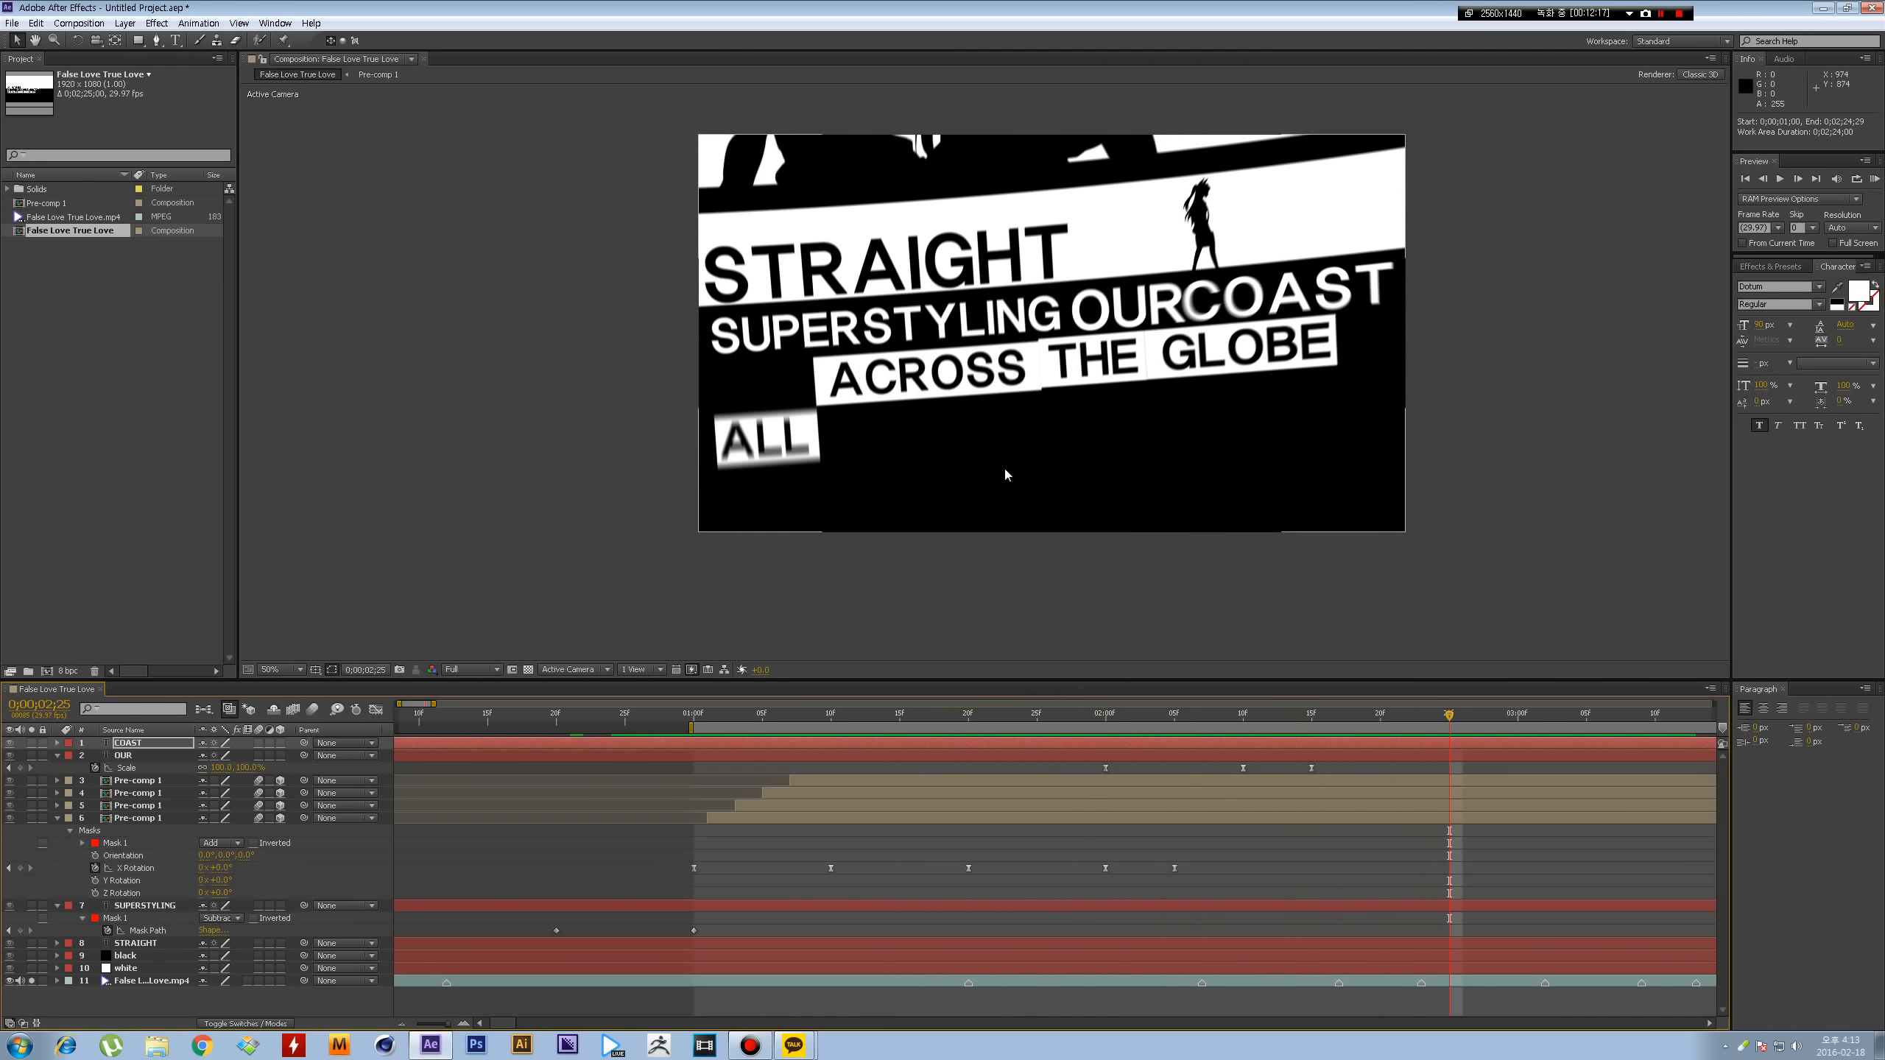
{"action": "left_click", "coordinate": [6, 994]}
{"action": "left_click", "coordinate": [9, 981]}
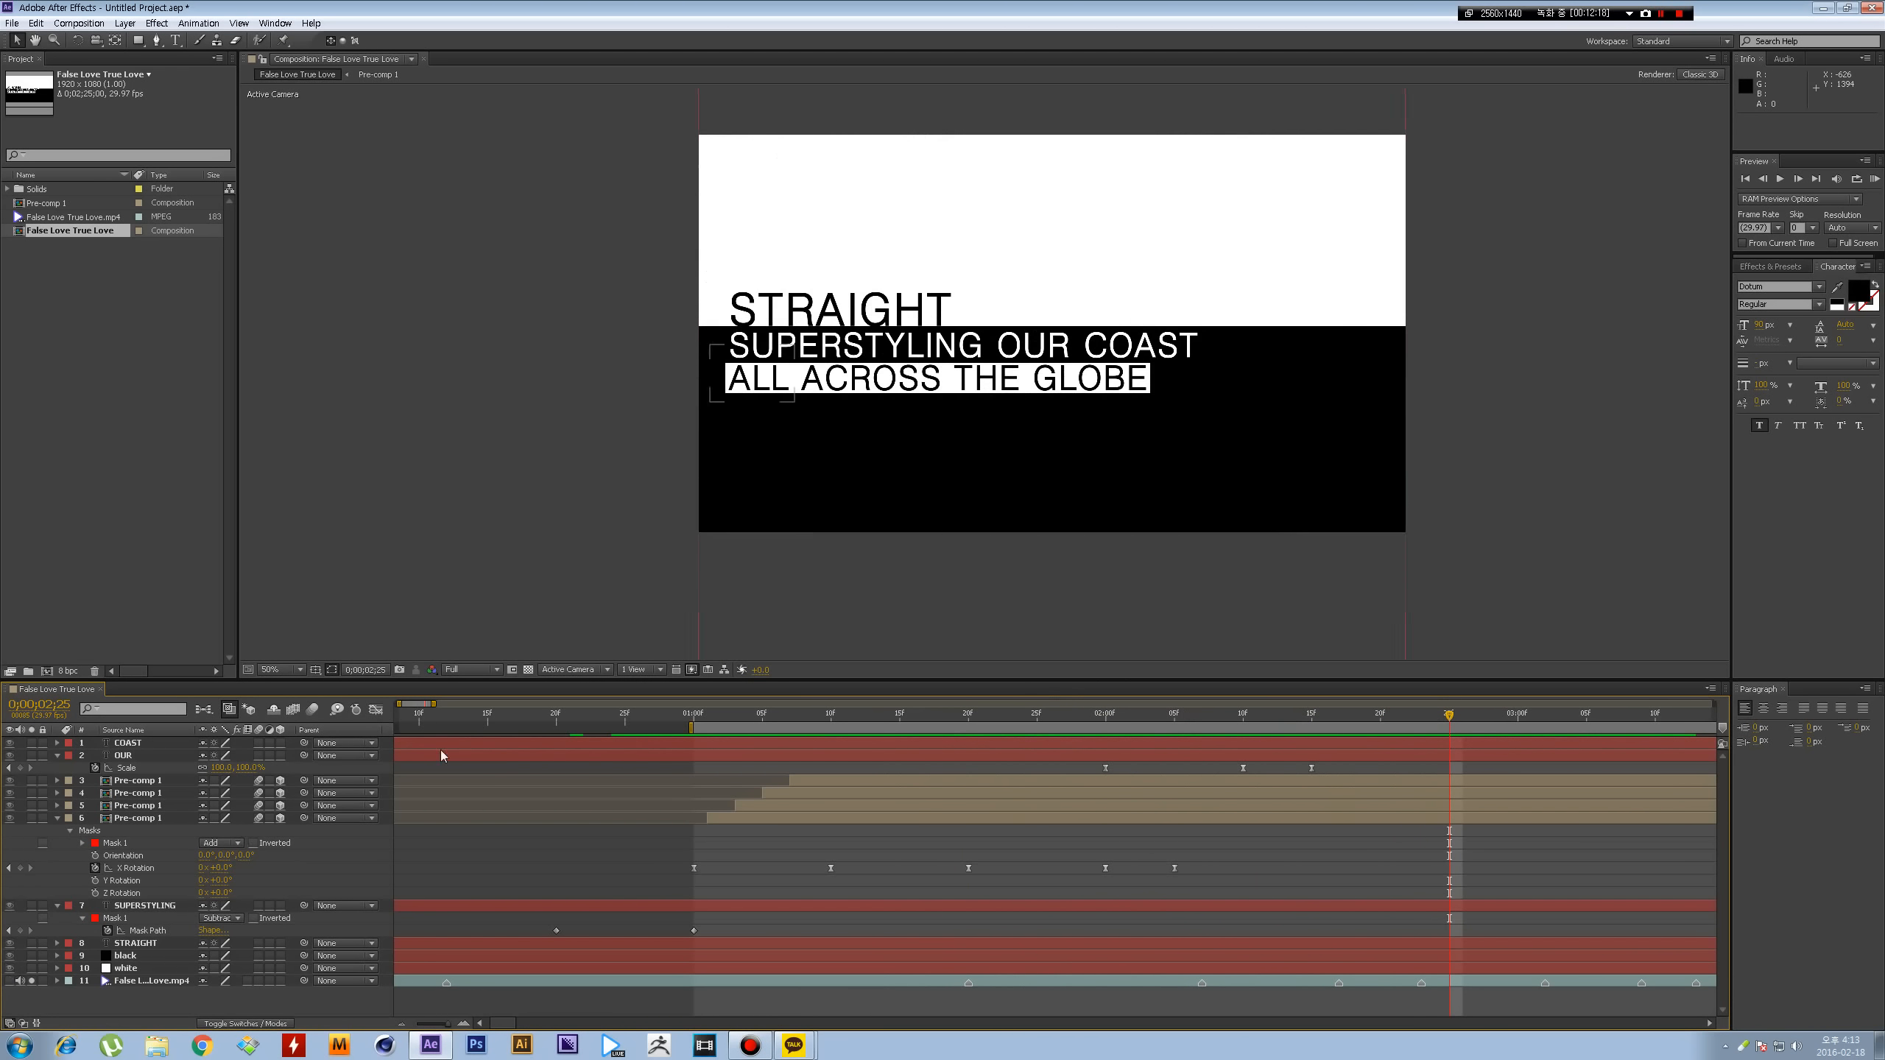
- Add a two-node camera and a 3D null object, and parent the camera to the null
{"action": "key", "text": "ctrl+alt+shift+c"}
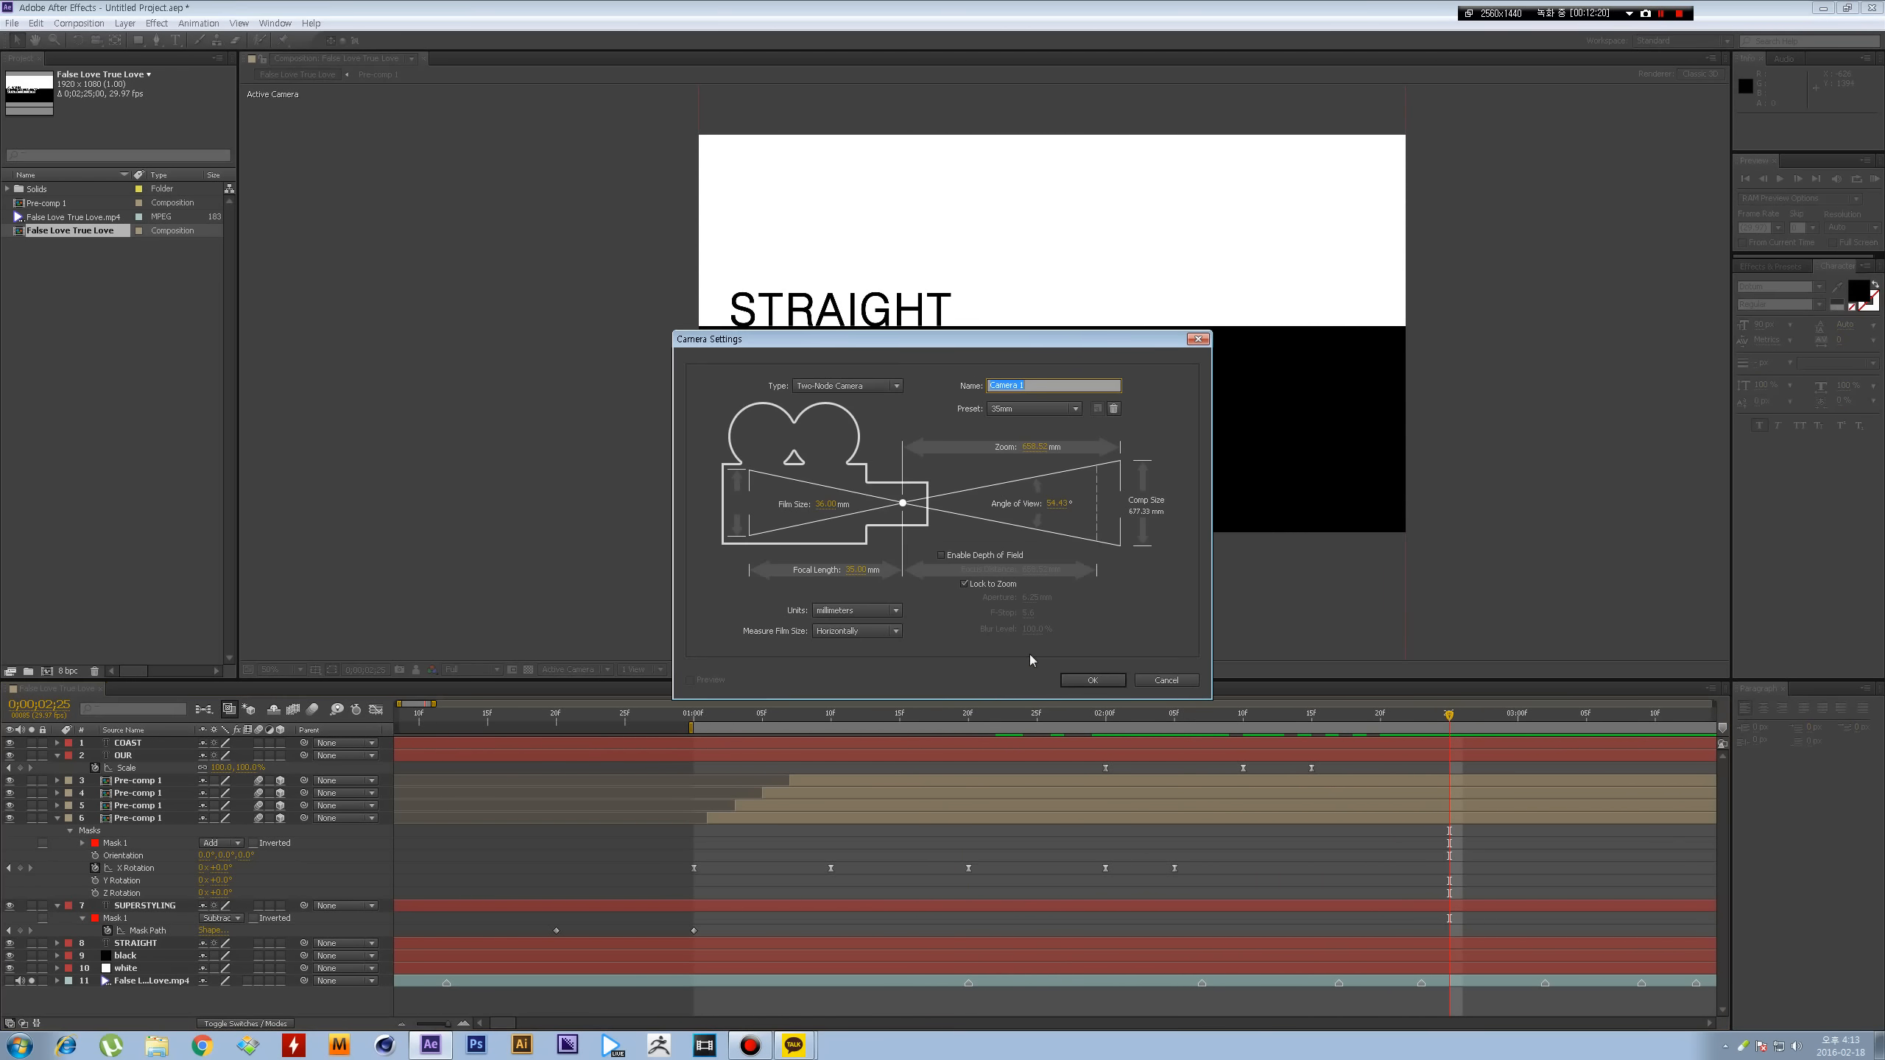
{"action": "key", "text": "Return"}
{"action": "key", "text": "ctrl+alt+shift+y"}
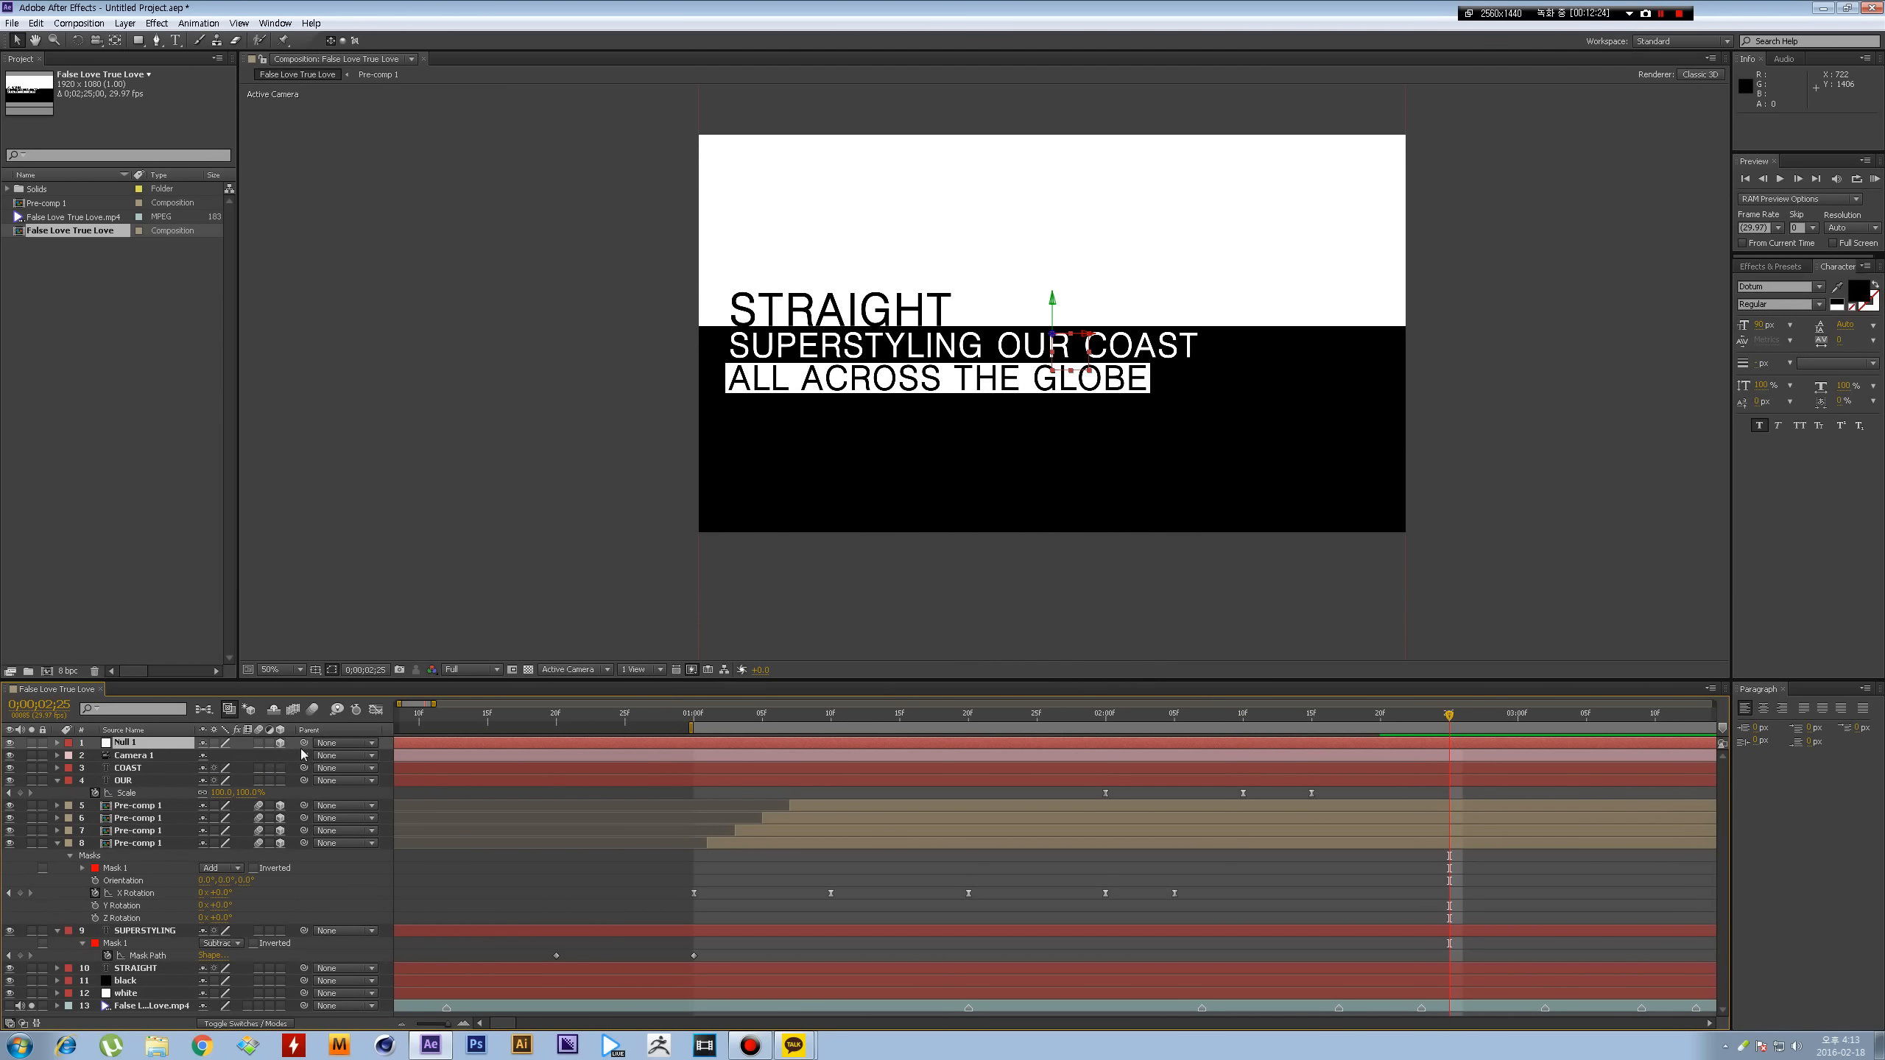
{"action": "left_click_drag", "start_coordinate": [303, 757], "coordinate": [139, 744]}
- Collapse all layer properties and enable motion blur and 3D for the COAST, OUR, SUPERSTYLING, STRAIGHT, black and white layers
{"action": "key", "text": "ctrl+a"}
{"action": "key", "text": "ctrl+grave"}
{"action": "key", "text": "ctrl+grave"}
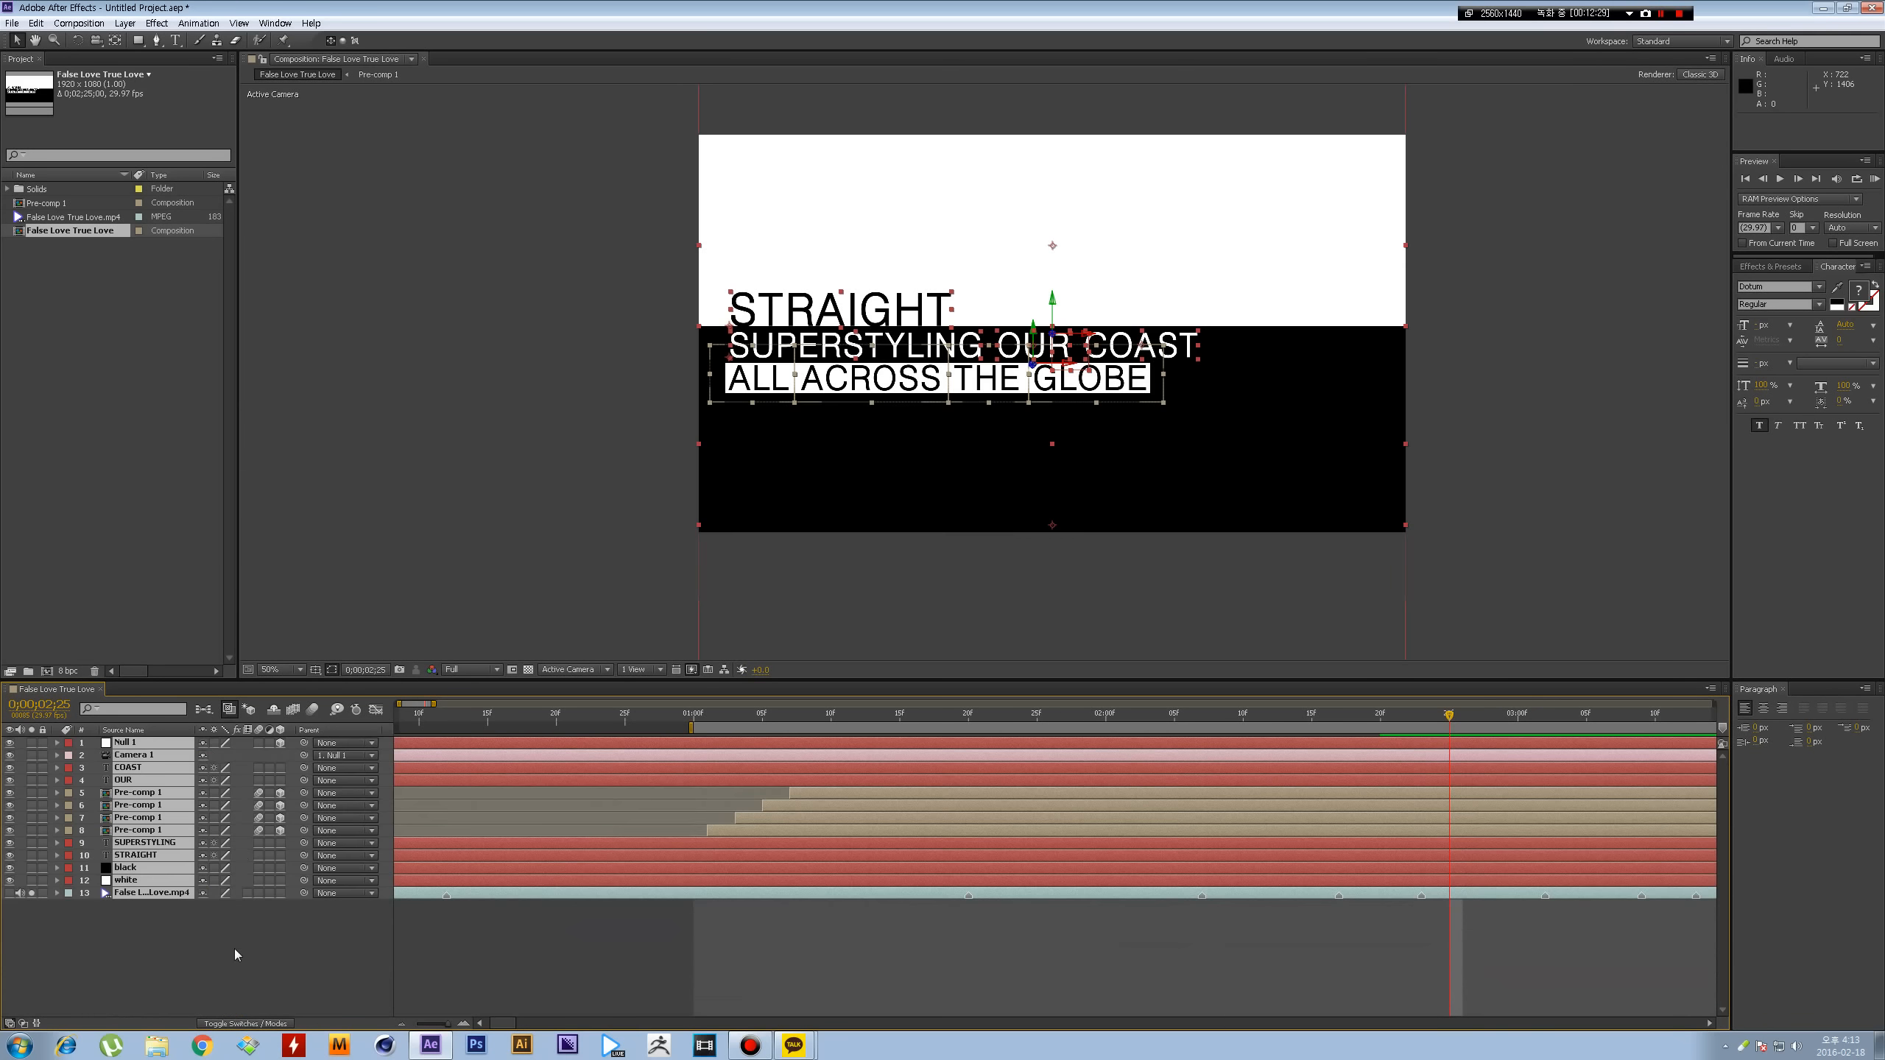
{"action": "left_click", "coordinate": [234, 949]}
{"action": "left_click_drag", "start_coordinate": [259, 768], "coordinate": [259, 854]}
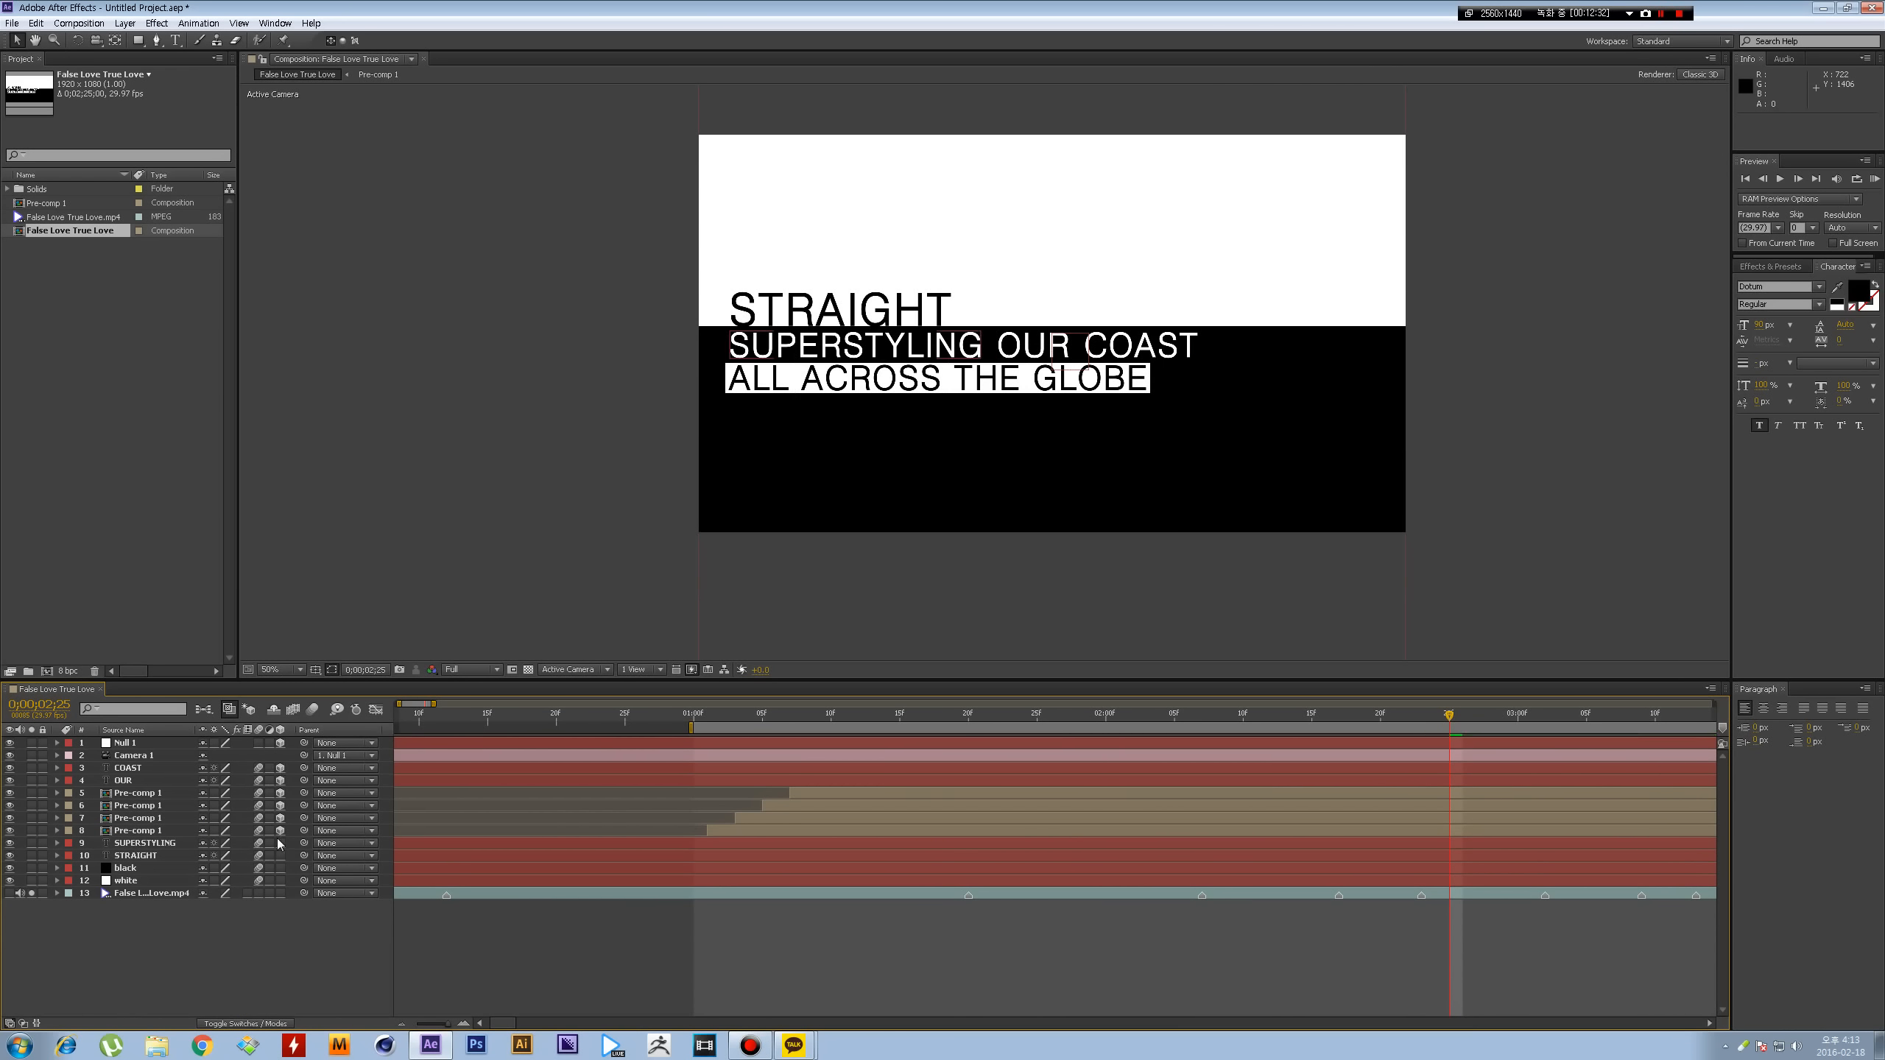
{"action": "left_click_drag", "start_coordinate": [280, 844], "coordinate": [282, 876]}
- Inspect the 3D layers at 0;00;01;12 from Custom View 1 with the transparency grid shown
{"action": "left_click_drag", "start_coordinate": [876, 718], "coordinate": [1007, 689]}
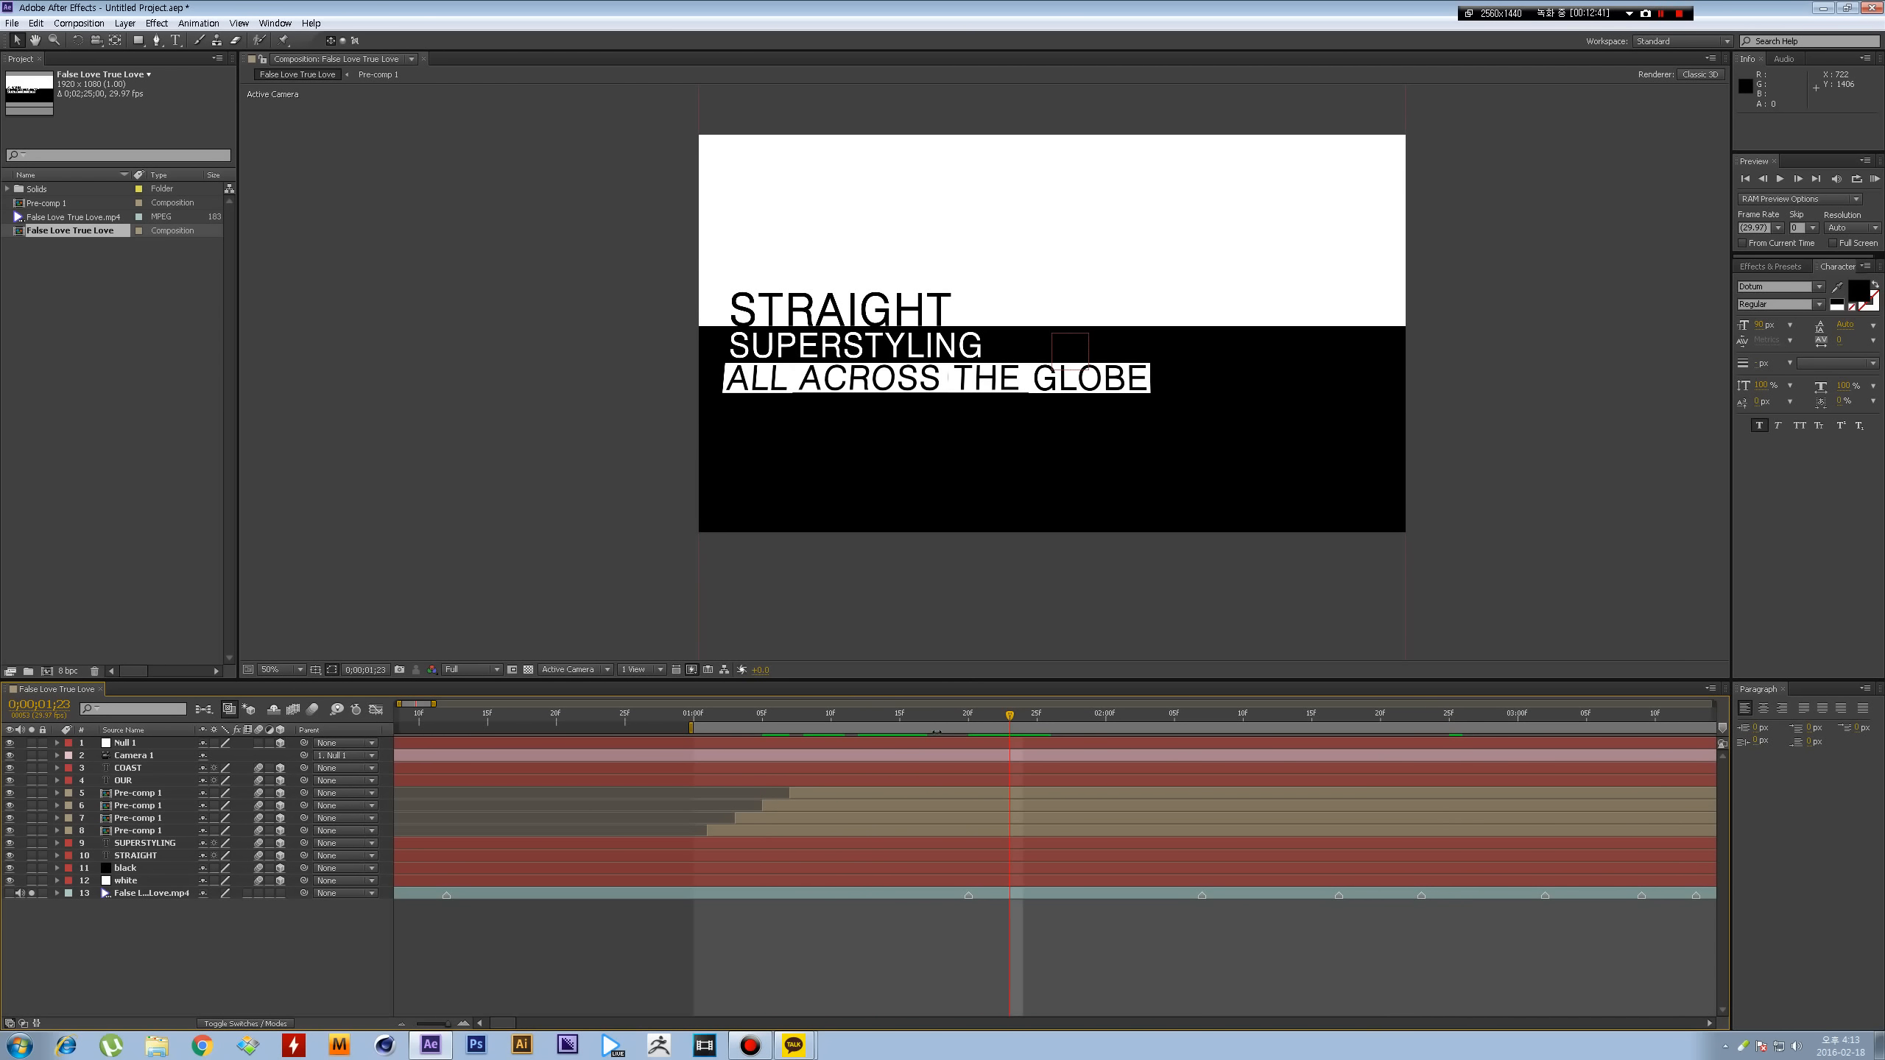
{"action": "left_click", "coordinate": [885, 734]}
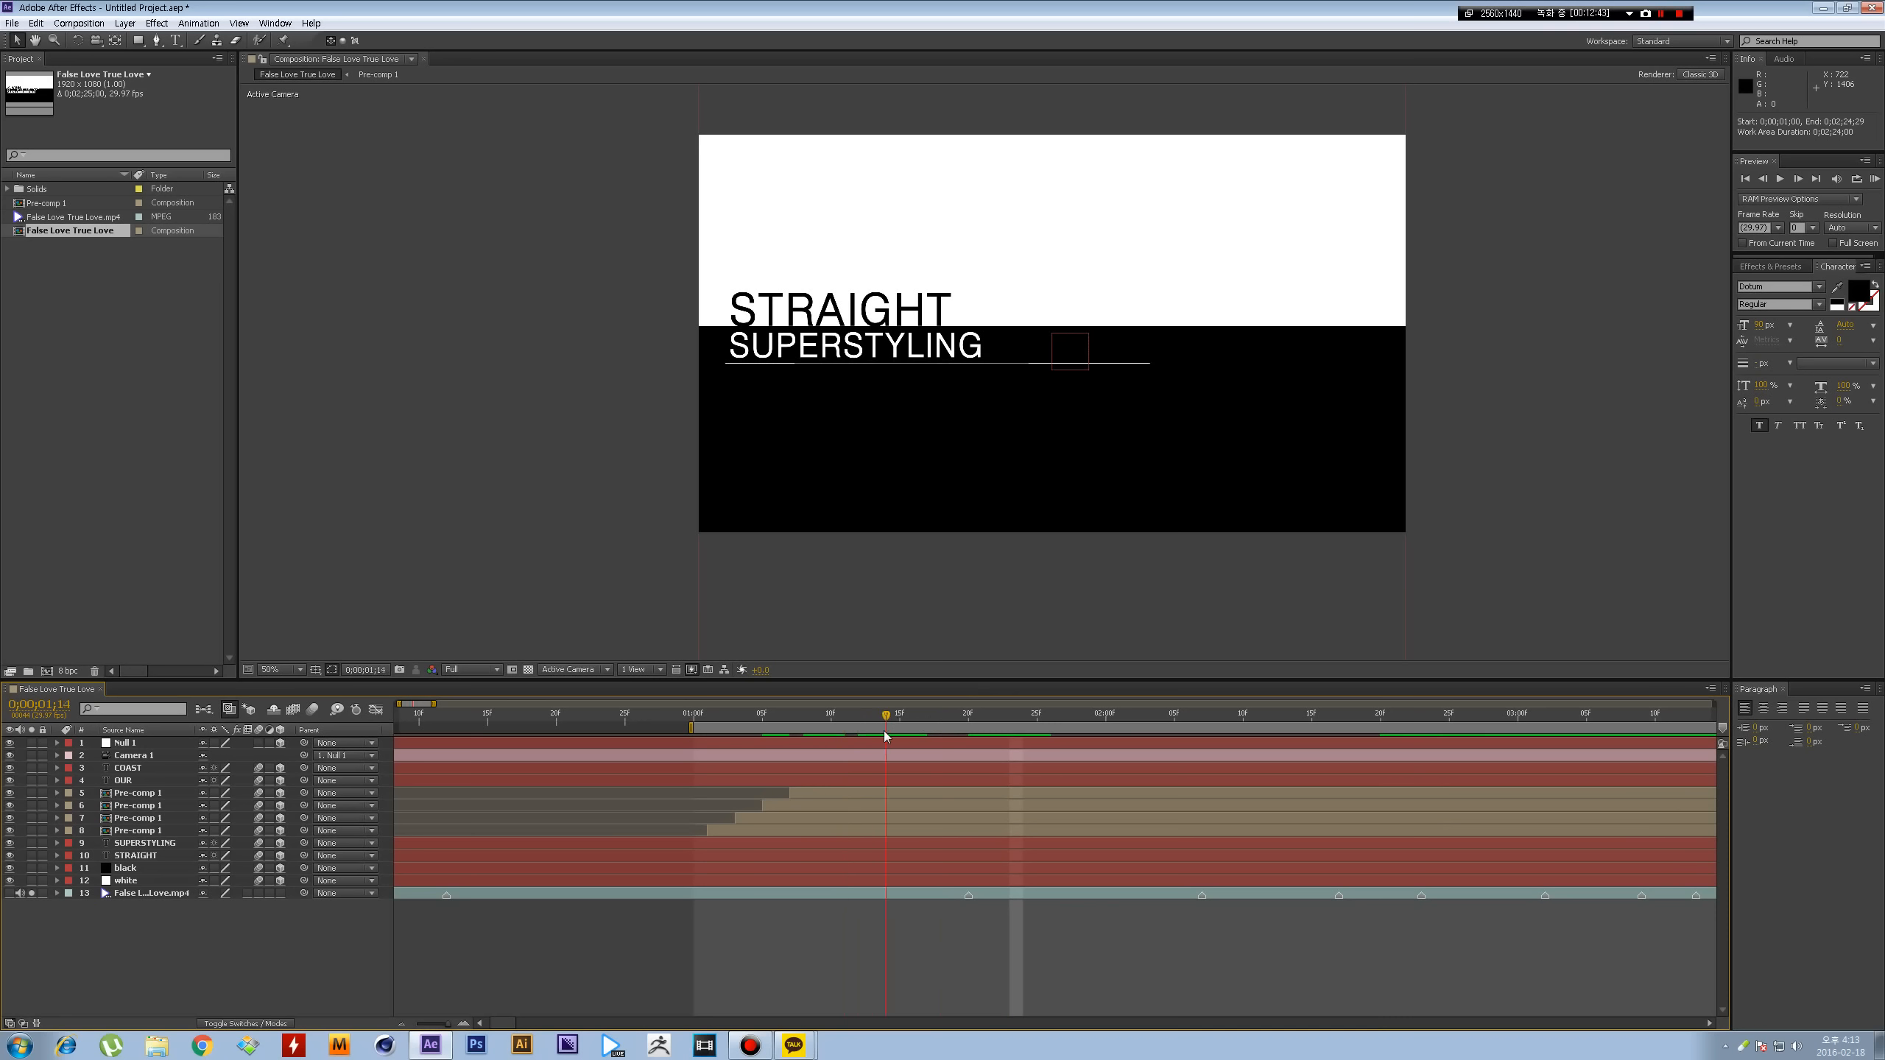
{"action": "key", "text": "Page_Down"}
{"action": "left_click_drag", "start_coordinate": [907, 717], "coordinate": [859, 695]}
{"action": "left_click", "coordinate": [572, 669]}
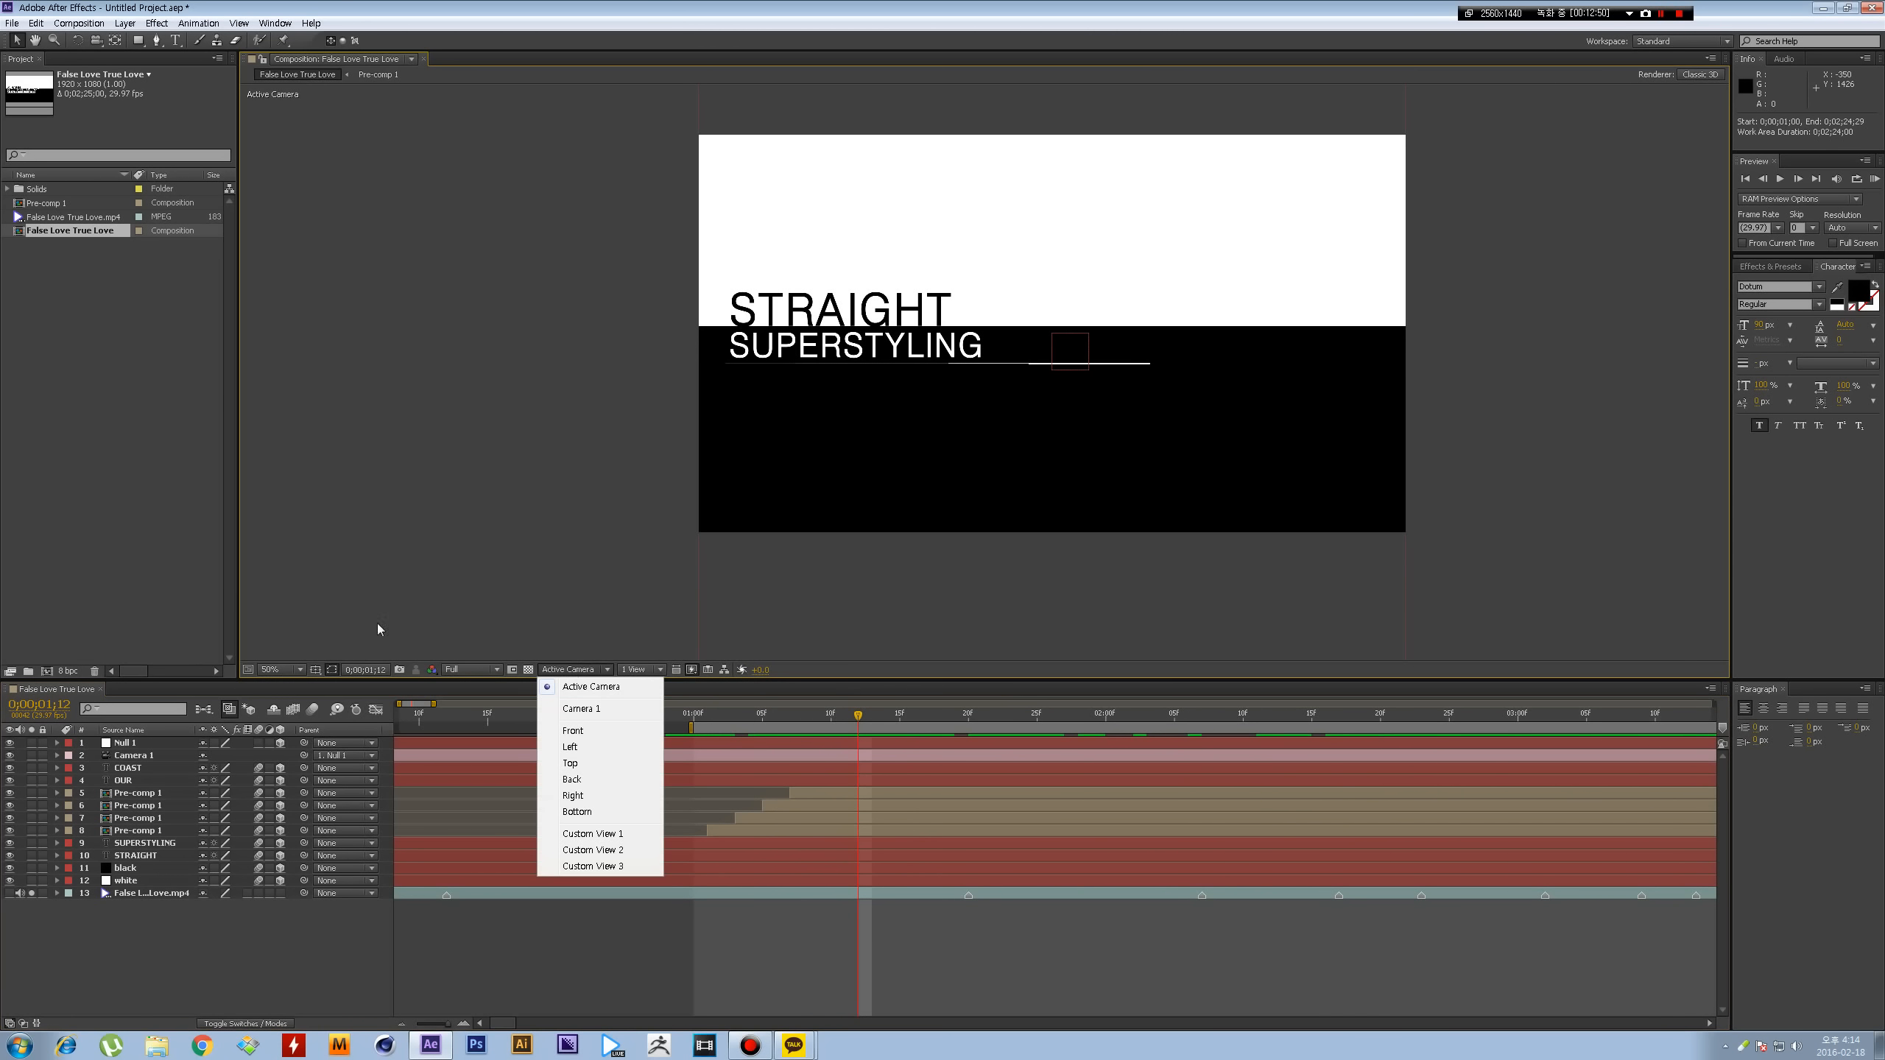
{"action": "left_click", "coordinate": [586, 833]}
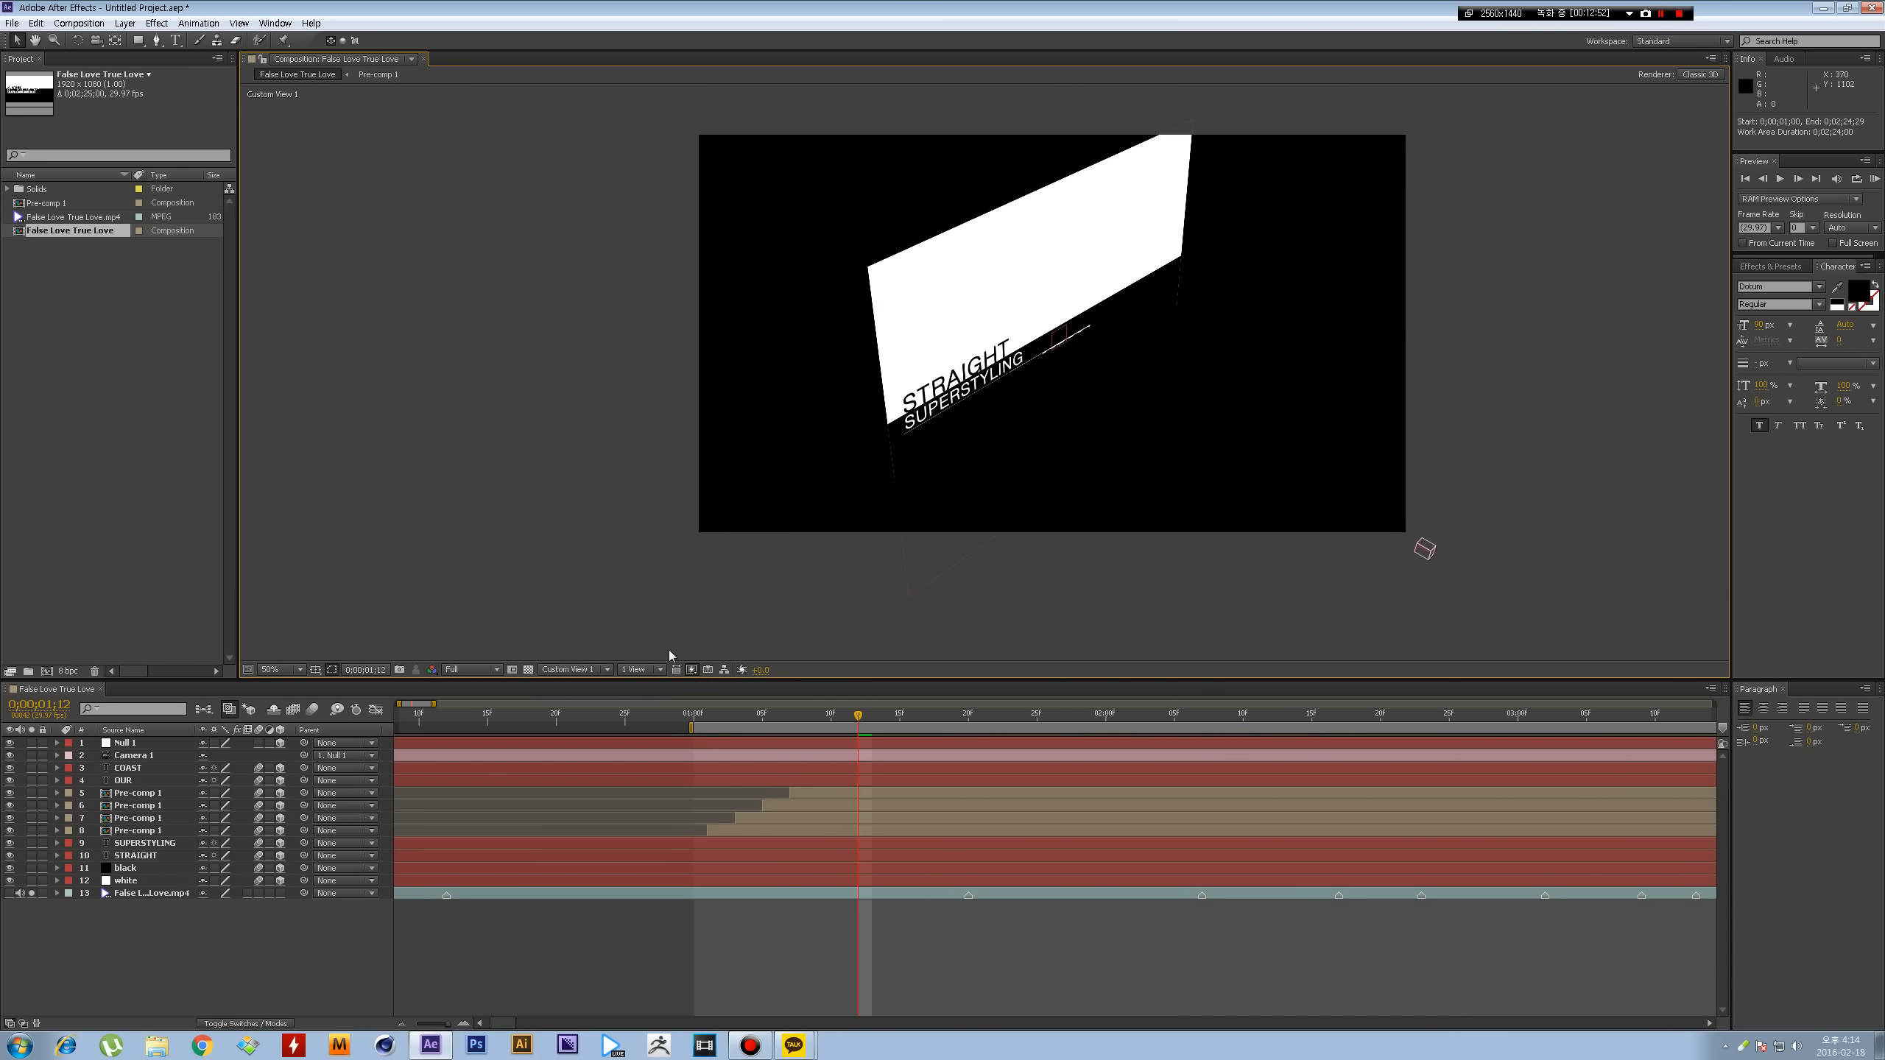
{"action": "left_click", "coordinate": [532, 669]}
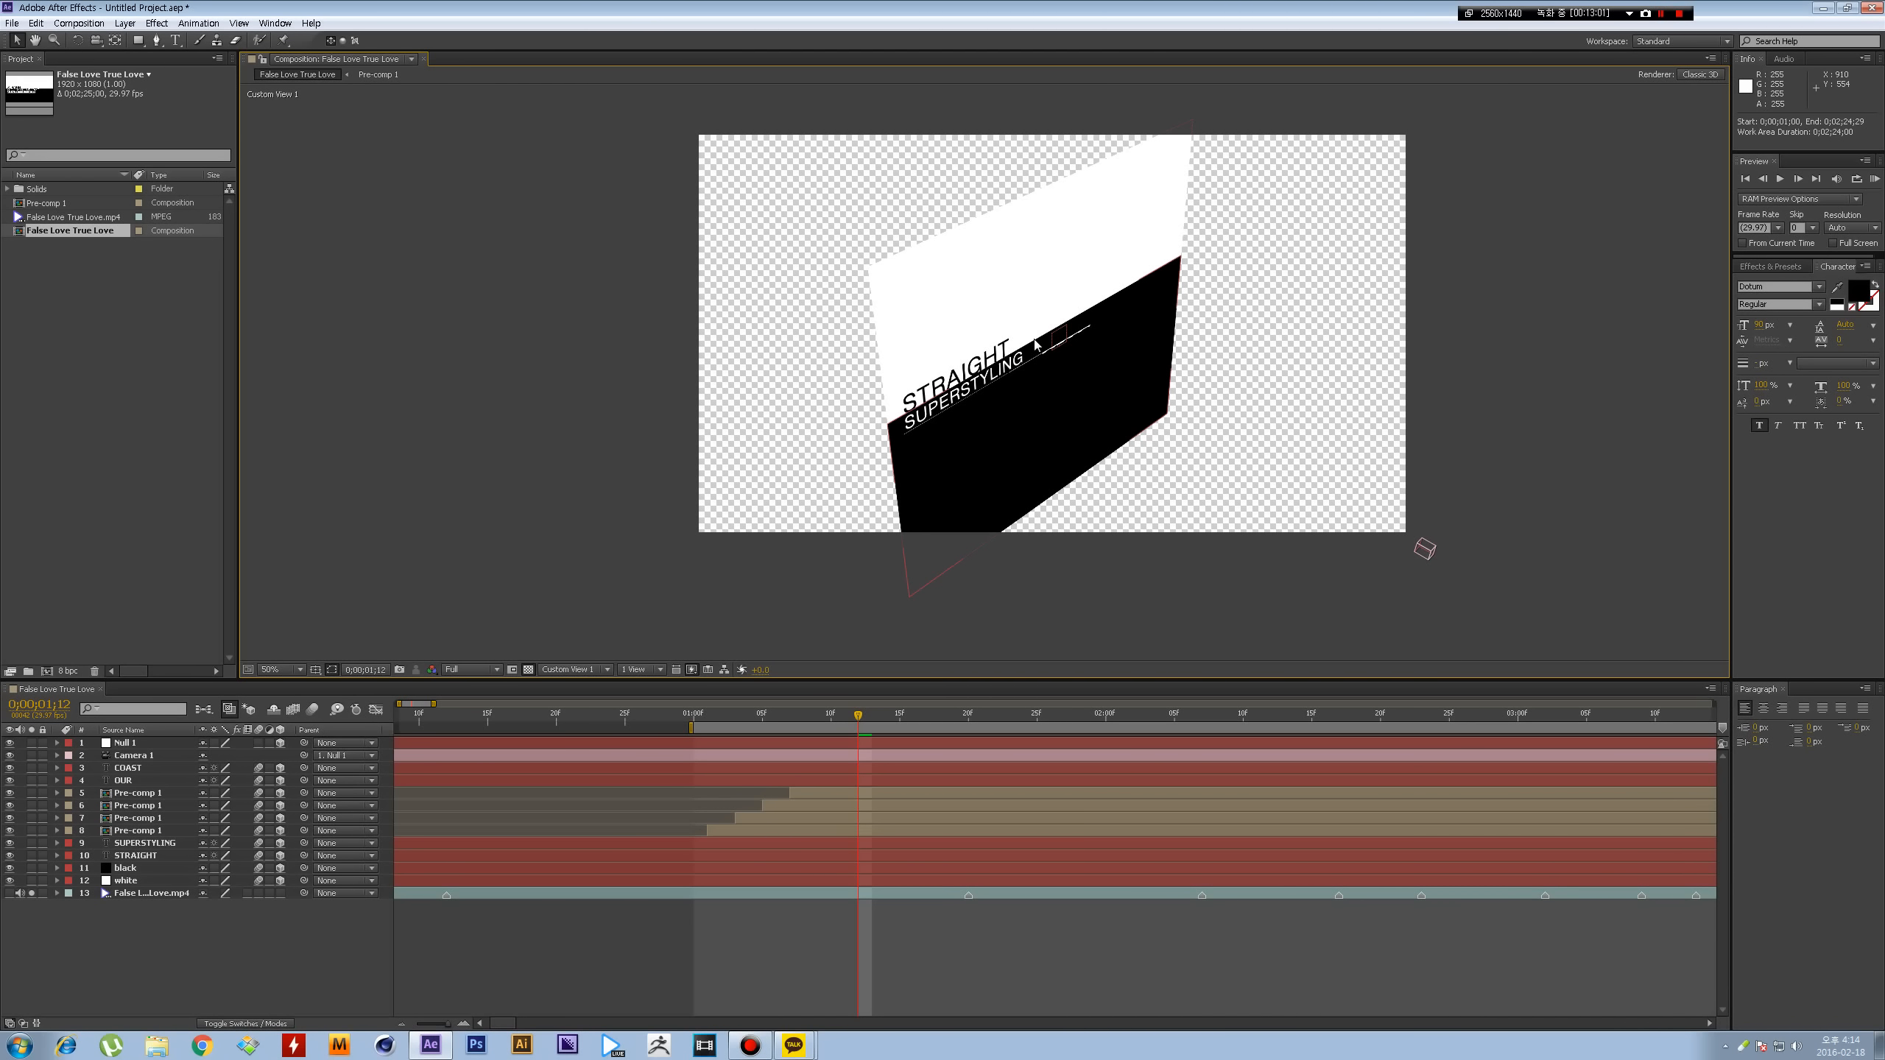
- Examine the 3D layers from several angles in Custom View 1 and show Position for the layers from COAST to white
{"action": "key", "text": "c"}
{"action": "left_click_drag", "start_coordinate": [1027, 364], "coordinate": [890, 297]}
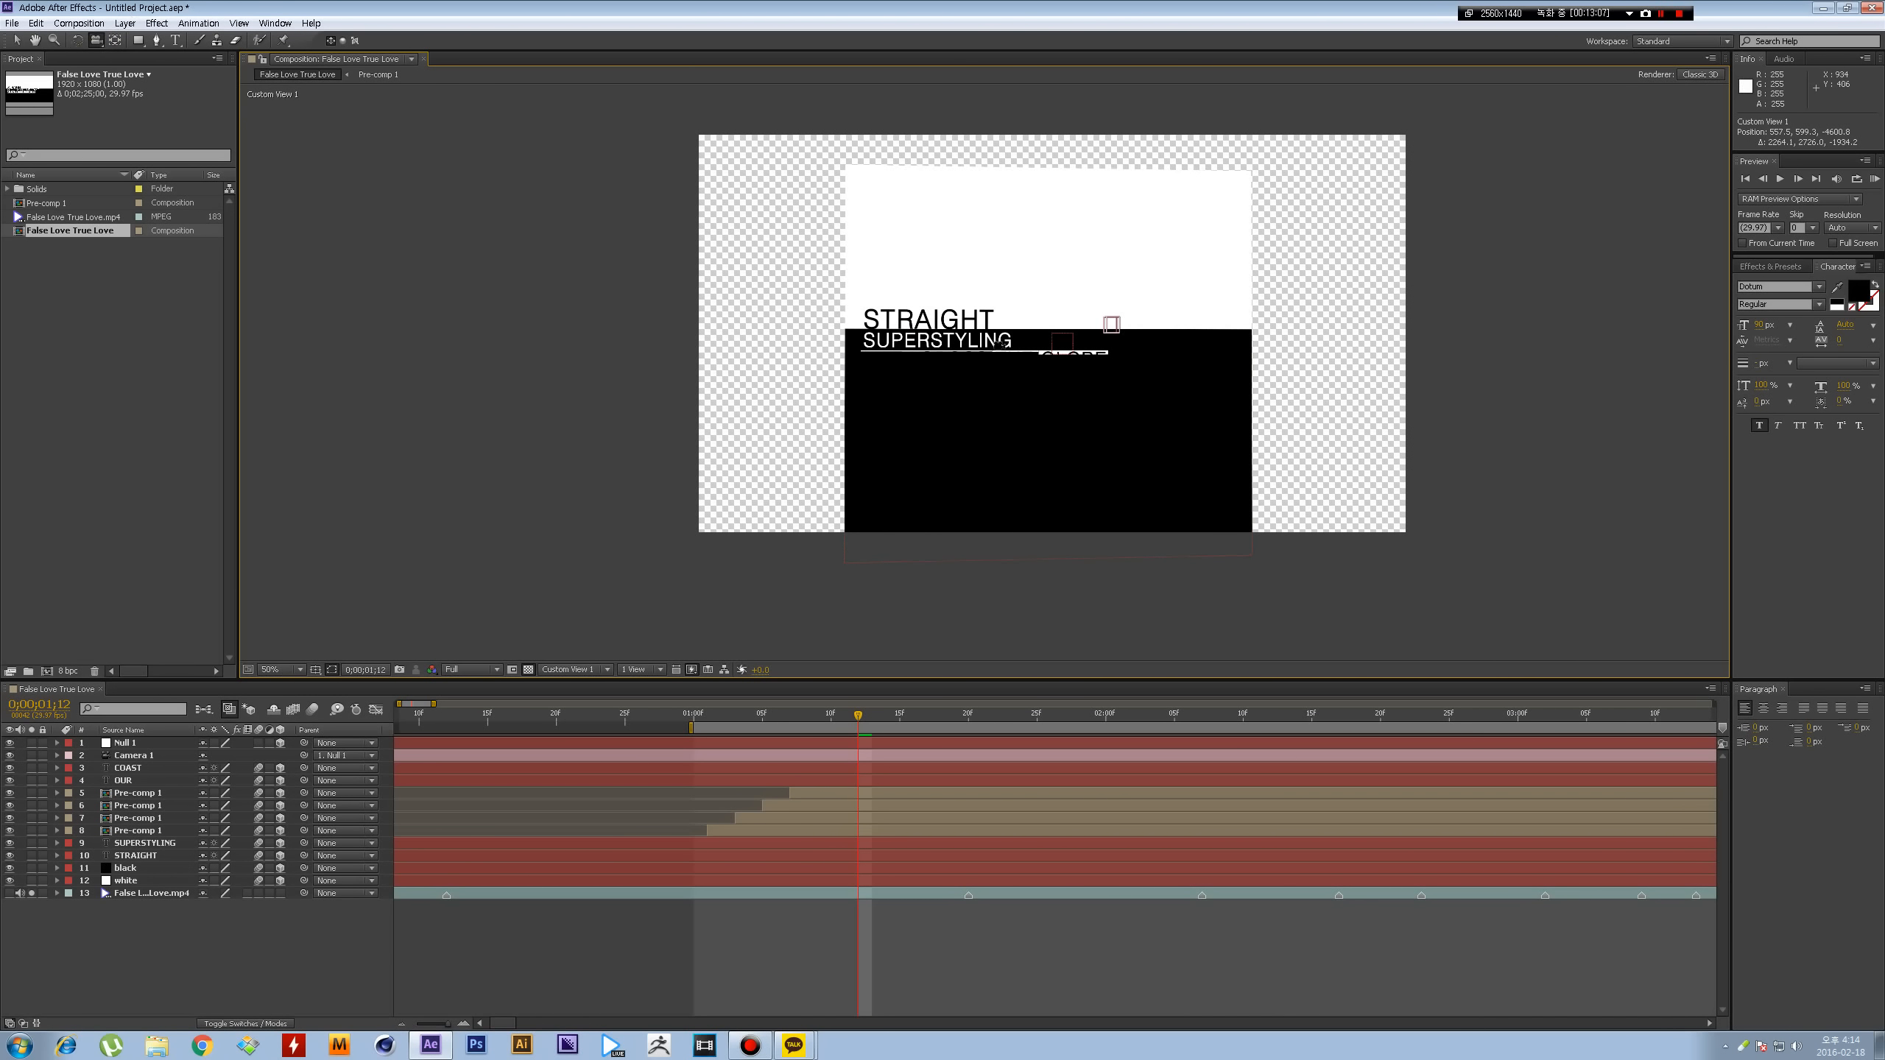
{"action": "left_click_drag", "start_coordinate": [1107, 316], "coordinate": [1489, 341]}
{"action": "left_click", "coordinate": [129, 768]}
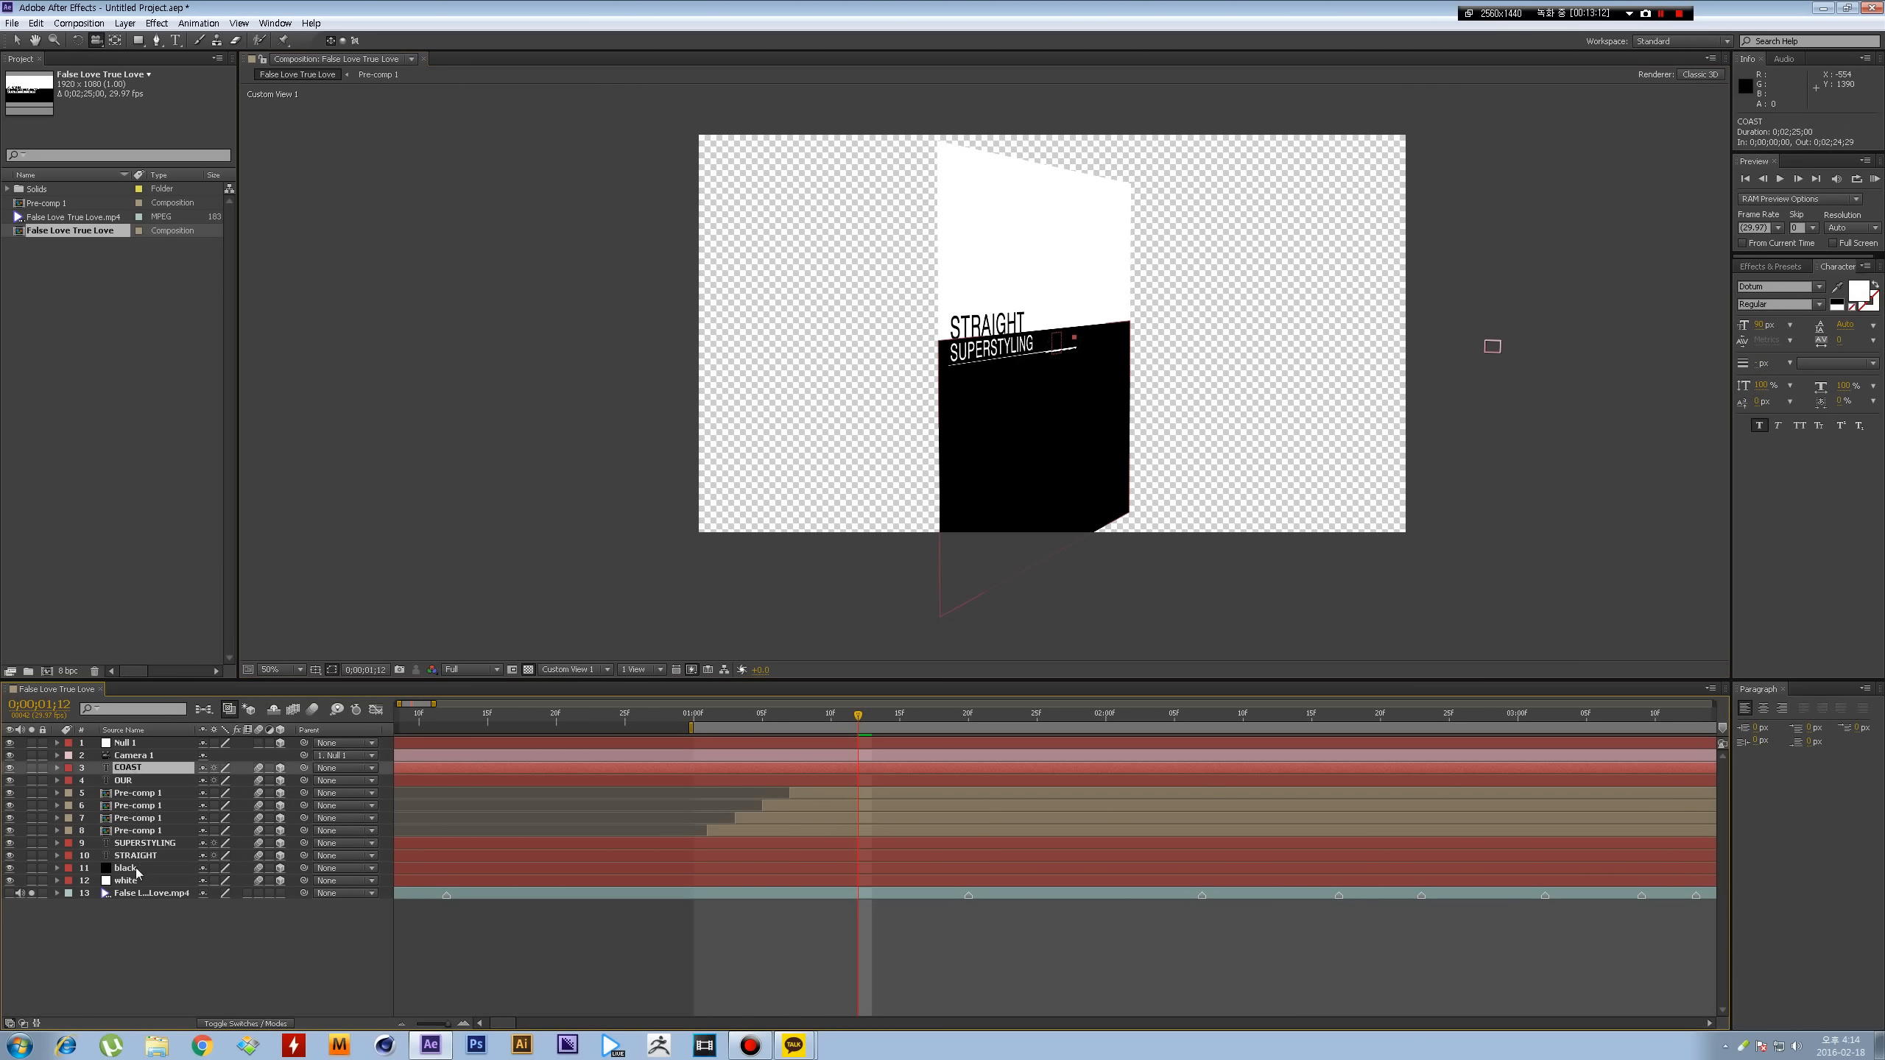
{"action": "left_click", "coordinate": [127, 880], "text": "shift"}
{"action": "key", "text": "p"}
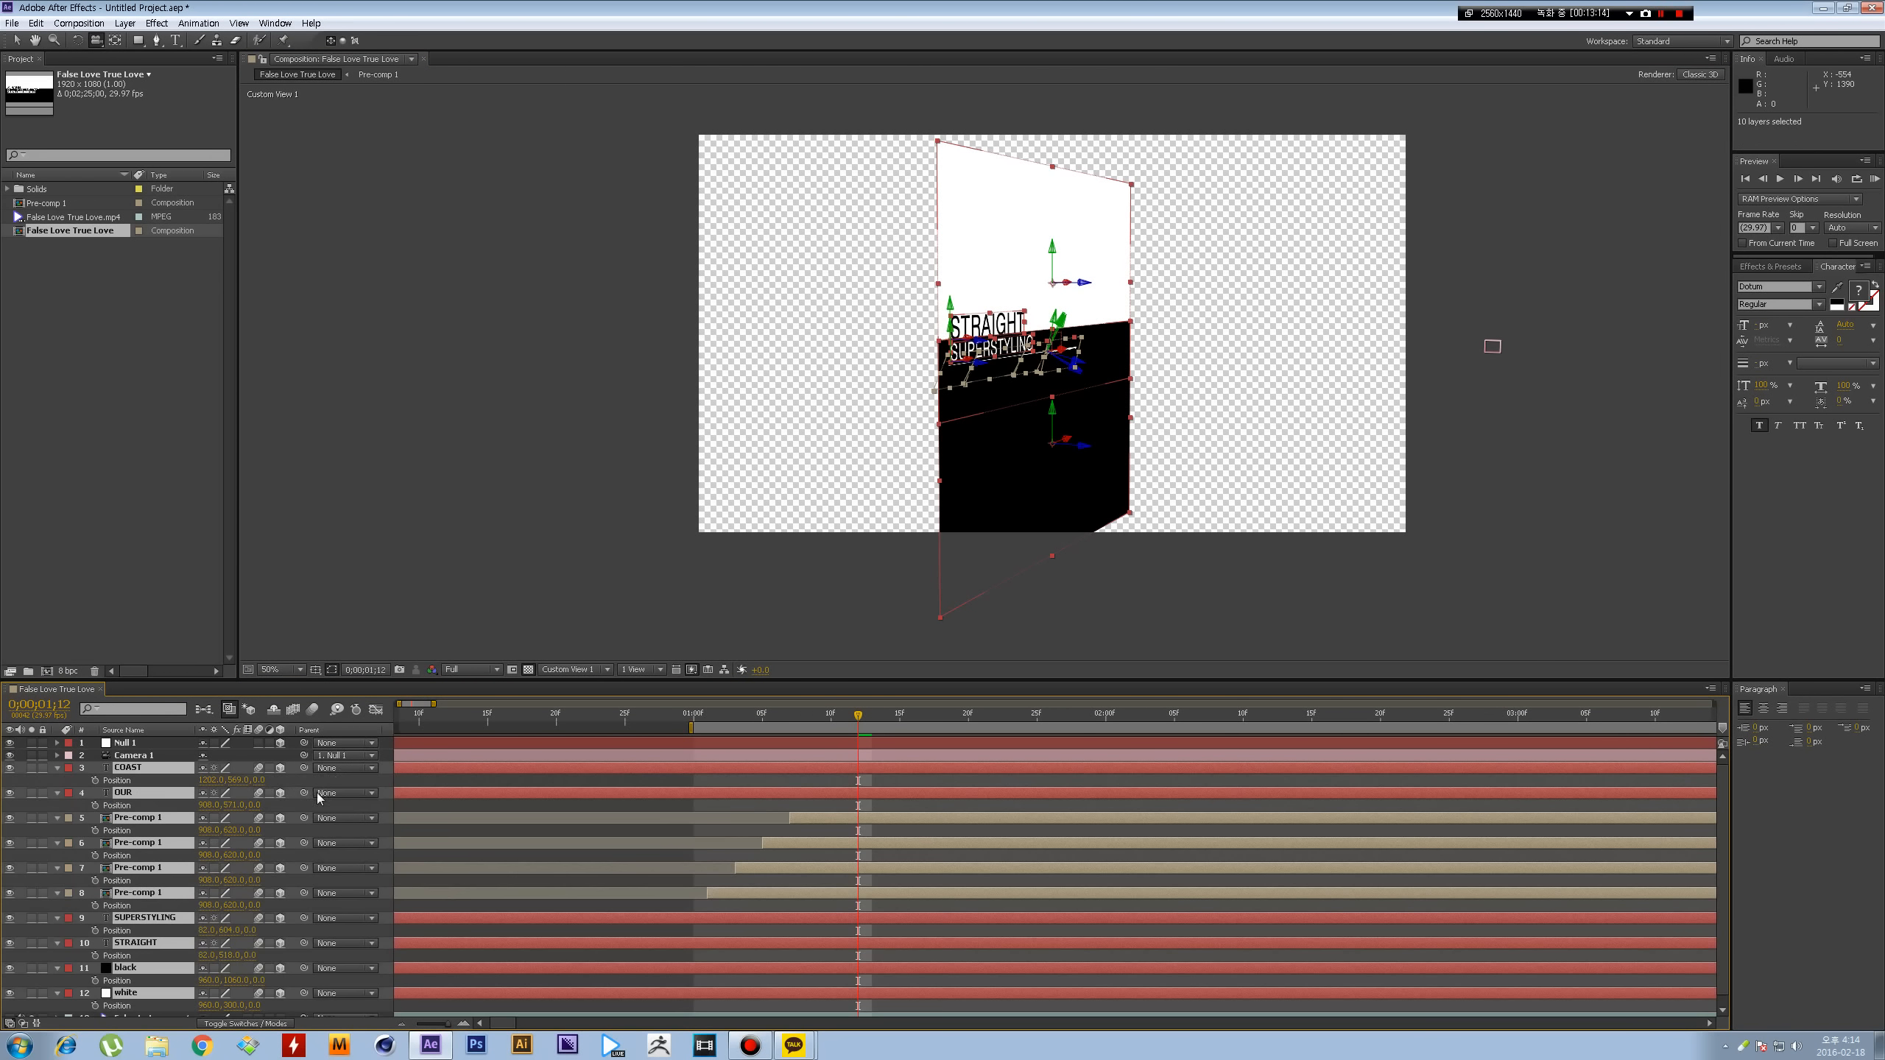
{"action": "key", "text": "F2"}
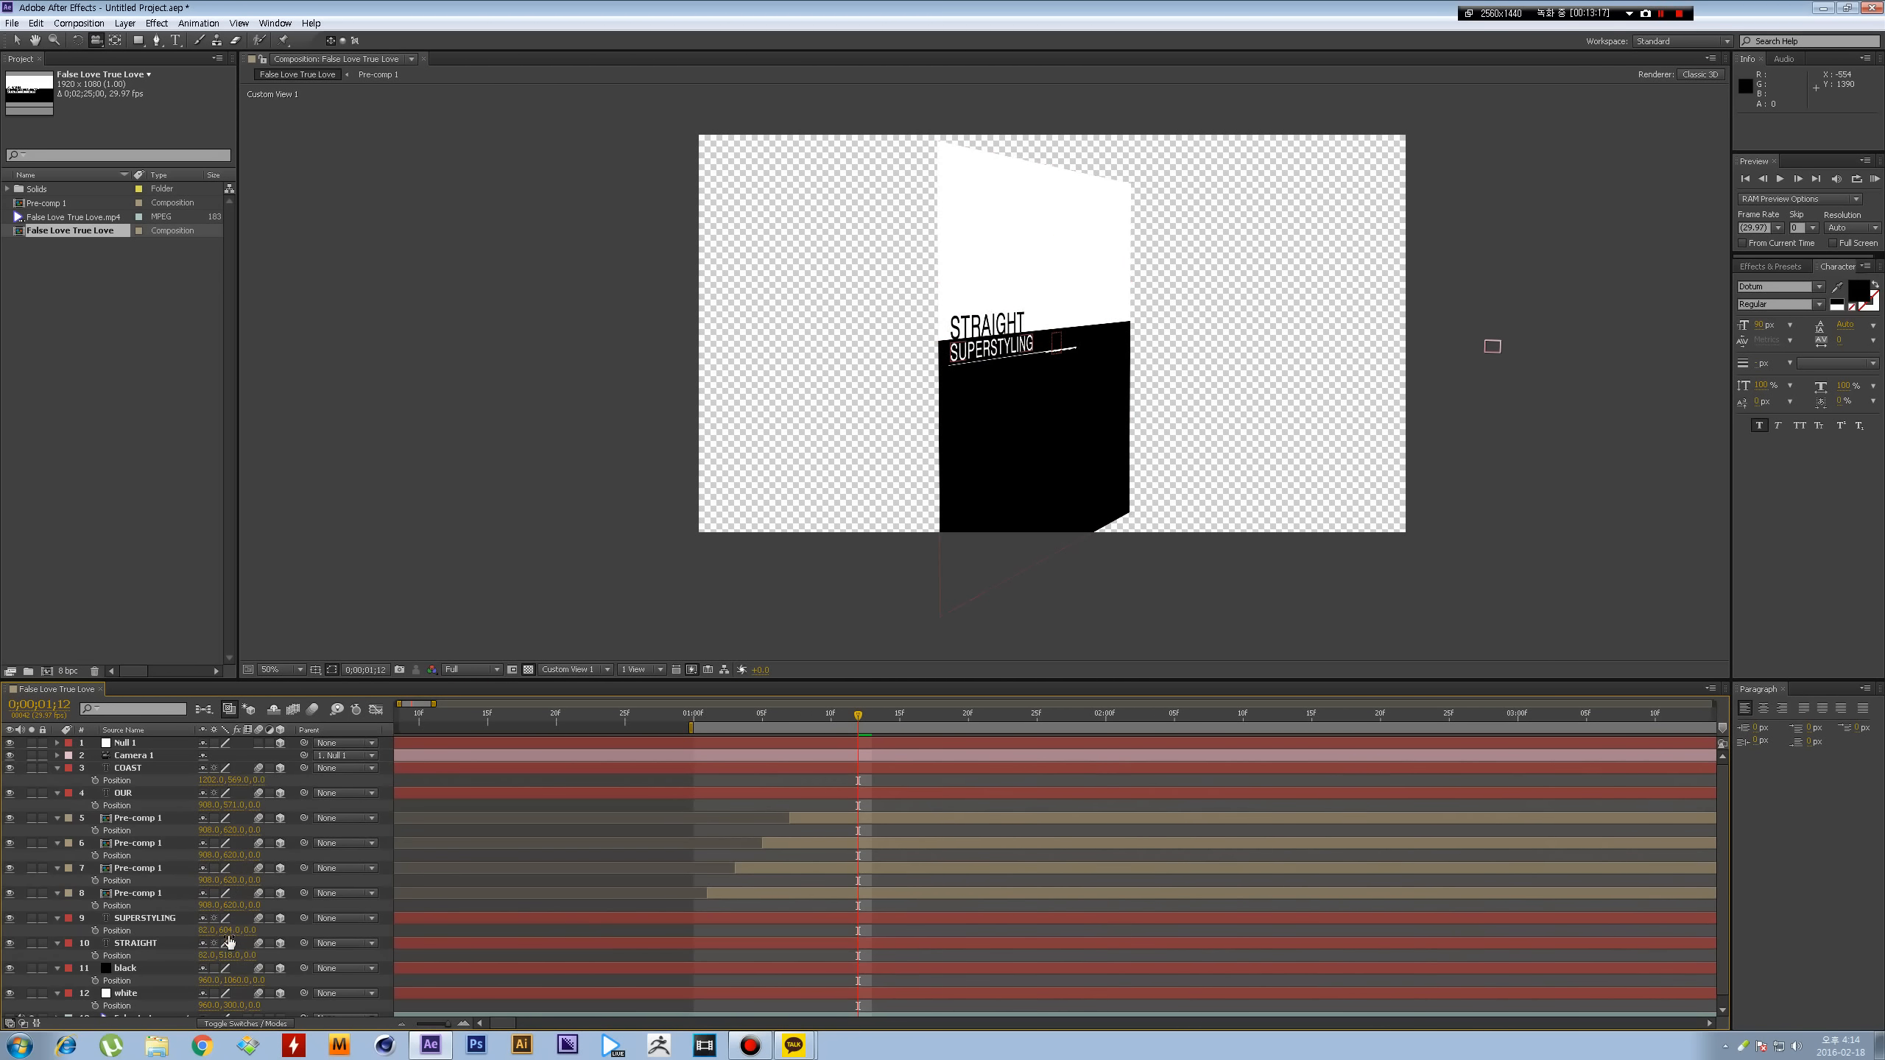
- Try moving the black layer forward along the Z axis, then undo the move
{"action": "scroll", "coordinate": [229, 941], "scroll_direction": "down", "scroll_amount": 1}
{"action": "left_click", "coordinate": [186, 936]}
{"action": "left_click", "coordinate": [182, 960]}
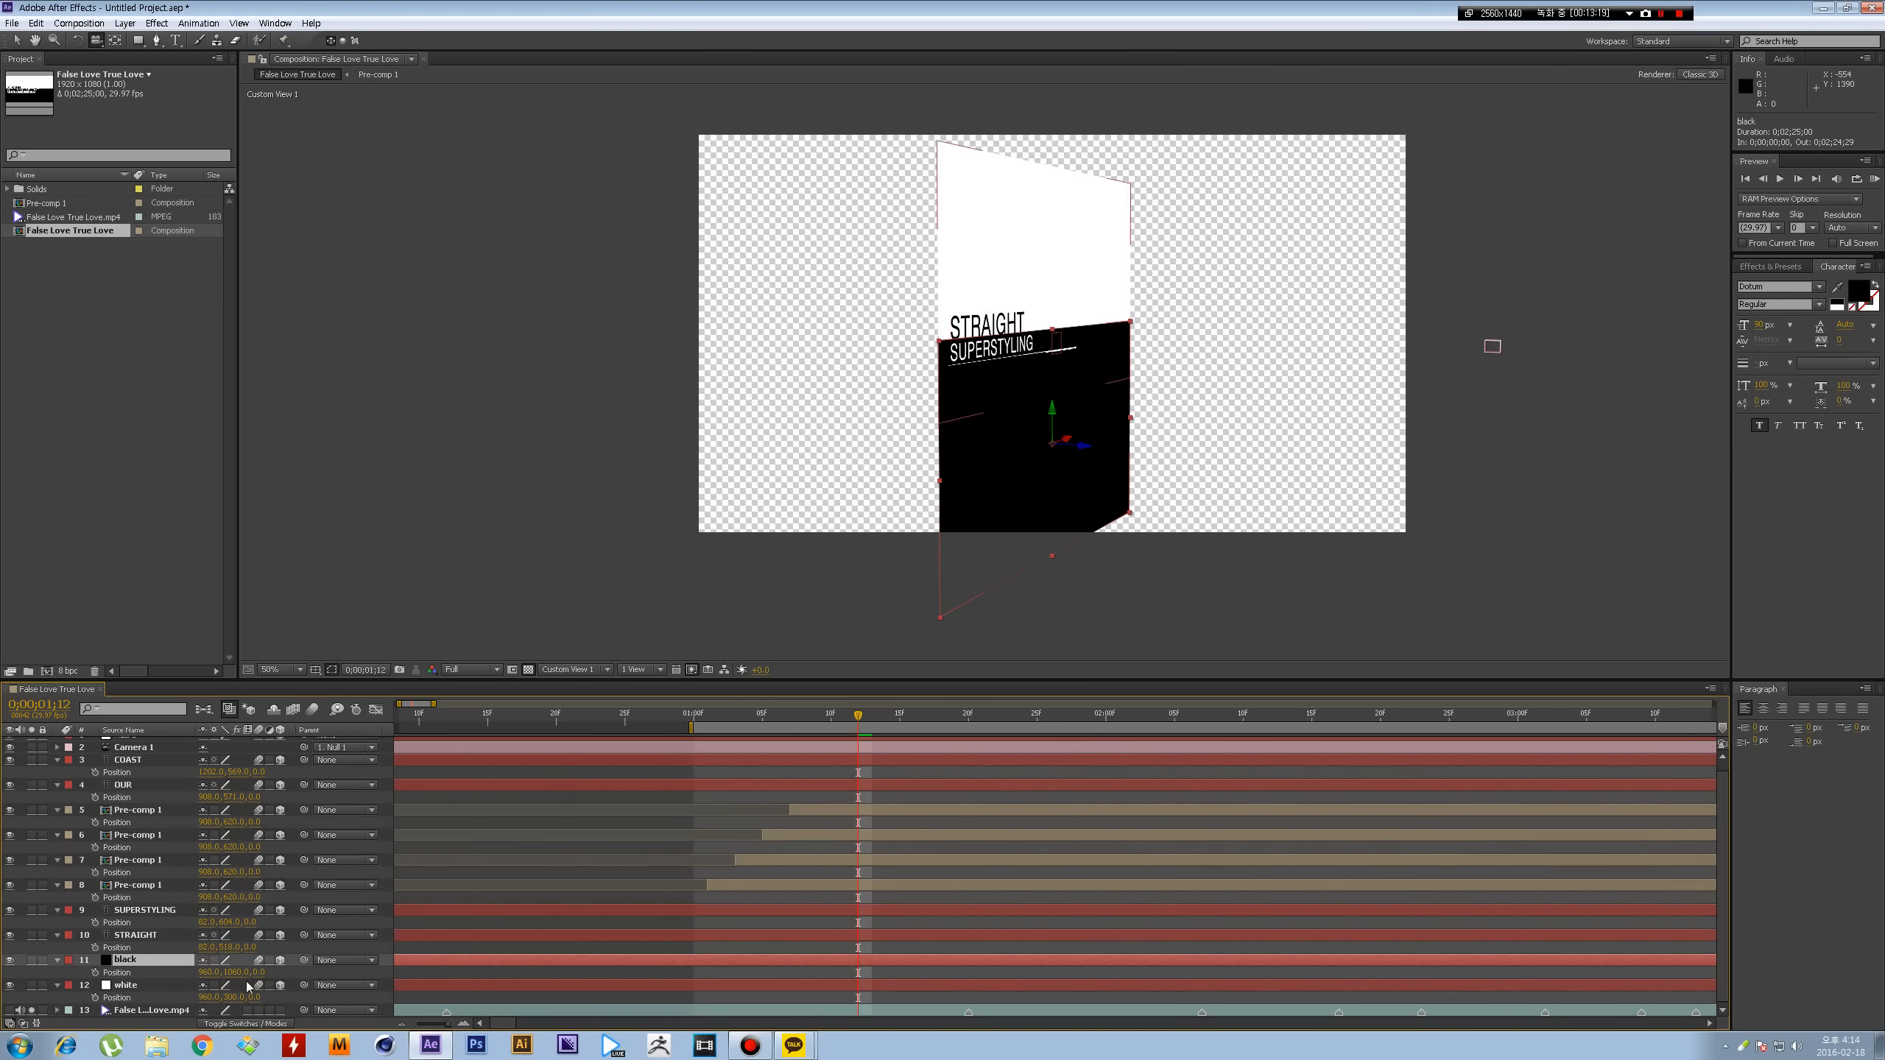
{"action": "left_click_drag", "start_coordinate": [262, 972], "coordinate": [16, 926]}
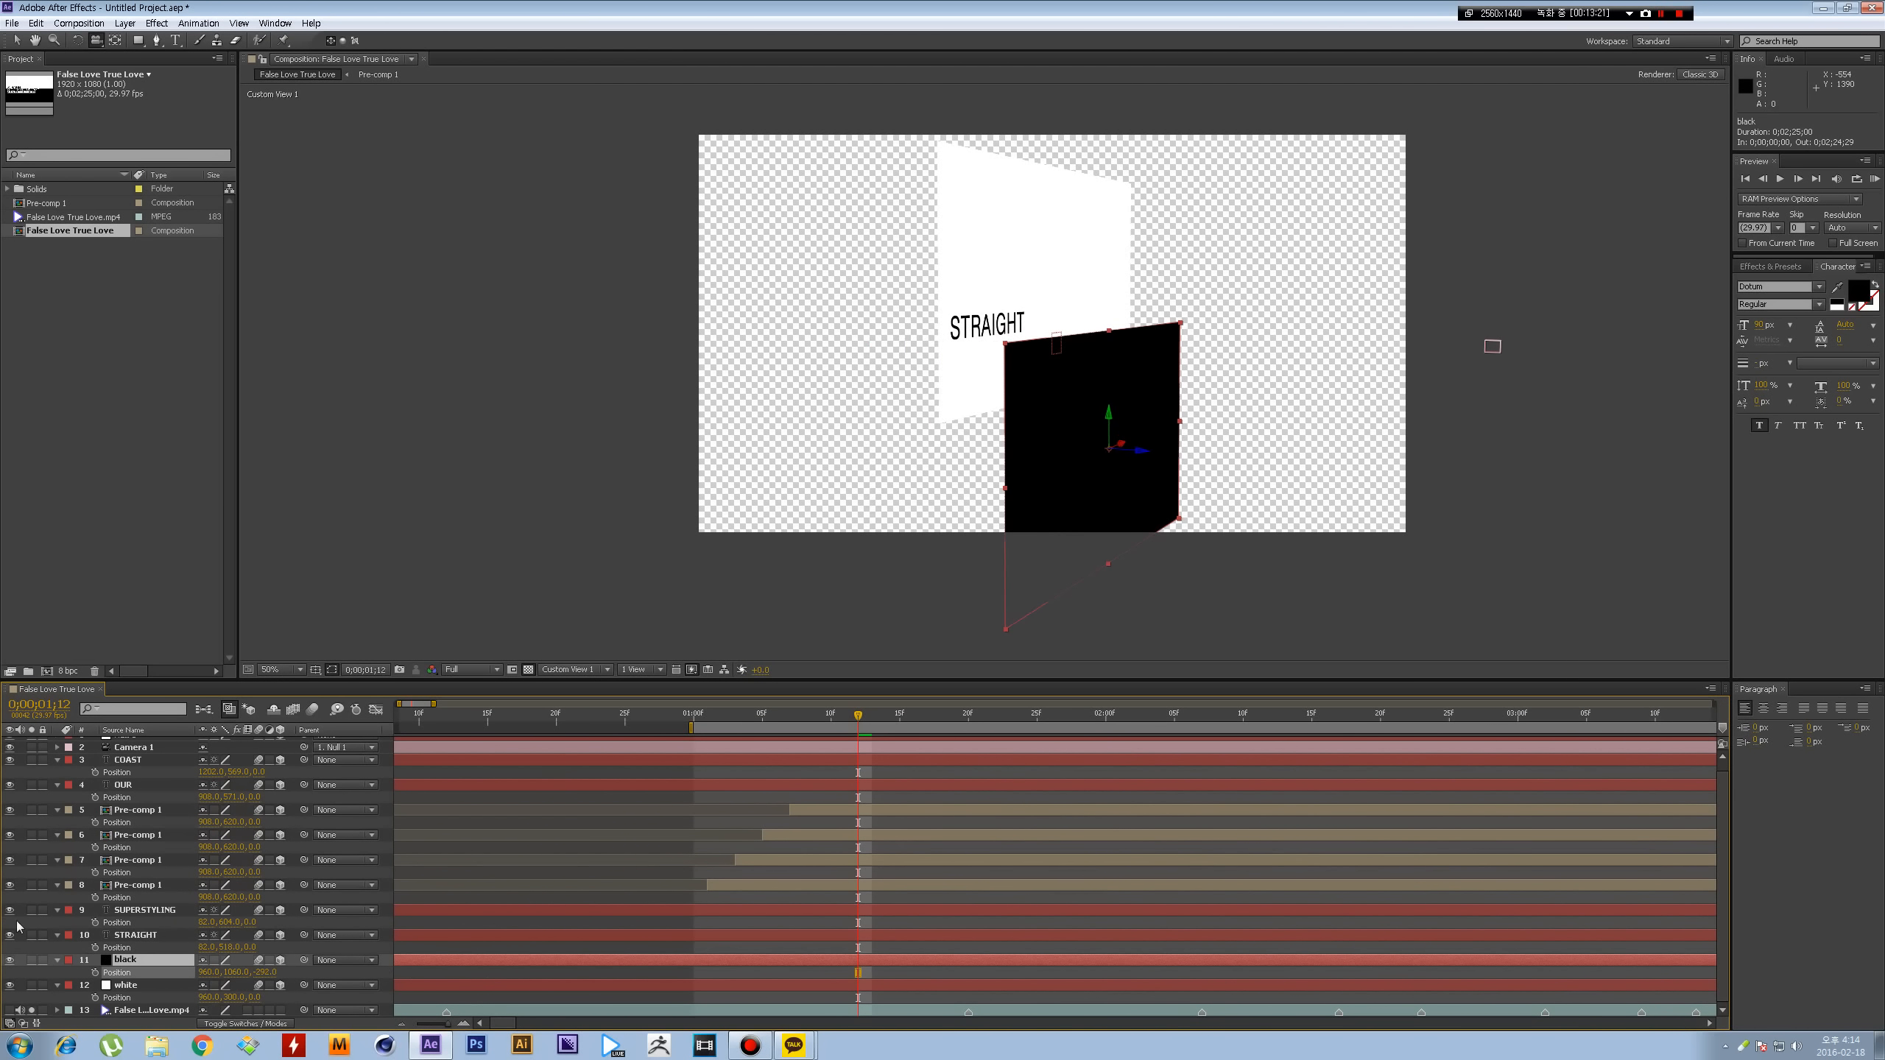
{"action": "key", "text": "ctrl+z"}
{"action": "key", "text": "v"}
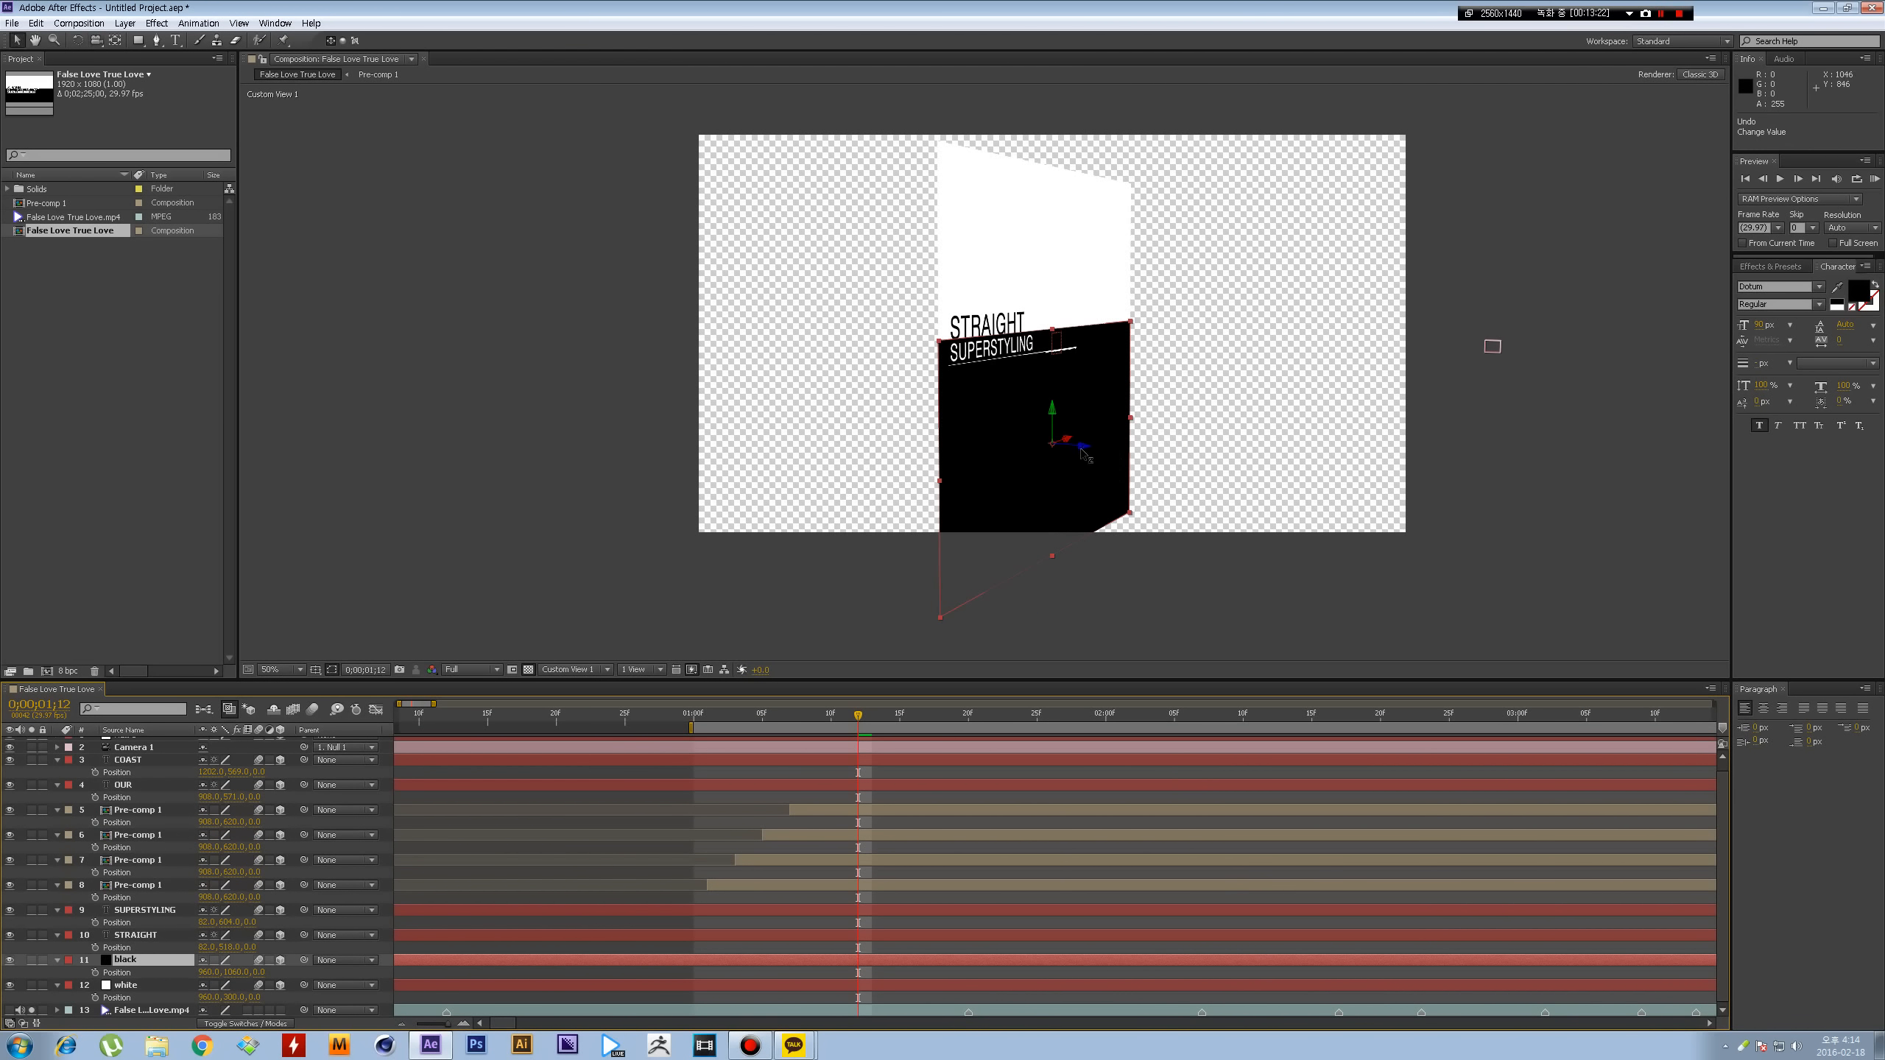
- Examine the swinging ALL, ACROSS, THE and GLOBE words from several angles in Custom View 1 between 0;00;01;03 and 0;00;01;07
{"action": "key", "text": "c"}
{"action": "mouse_move", "coordinate": [1004, 382]}
{"action": "left_mouse_down"}
{"action": "mouse_move", "coordinate": [1022, 373]}
{"action": "mouse_move", "coordinate": [995, 388]}
{"action": "left_mouse_up"}
{"action": "left_click", "coordinate": [735, 716]}
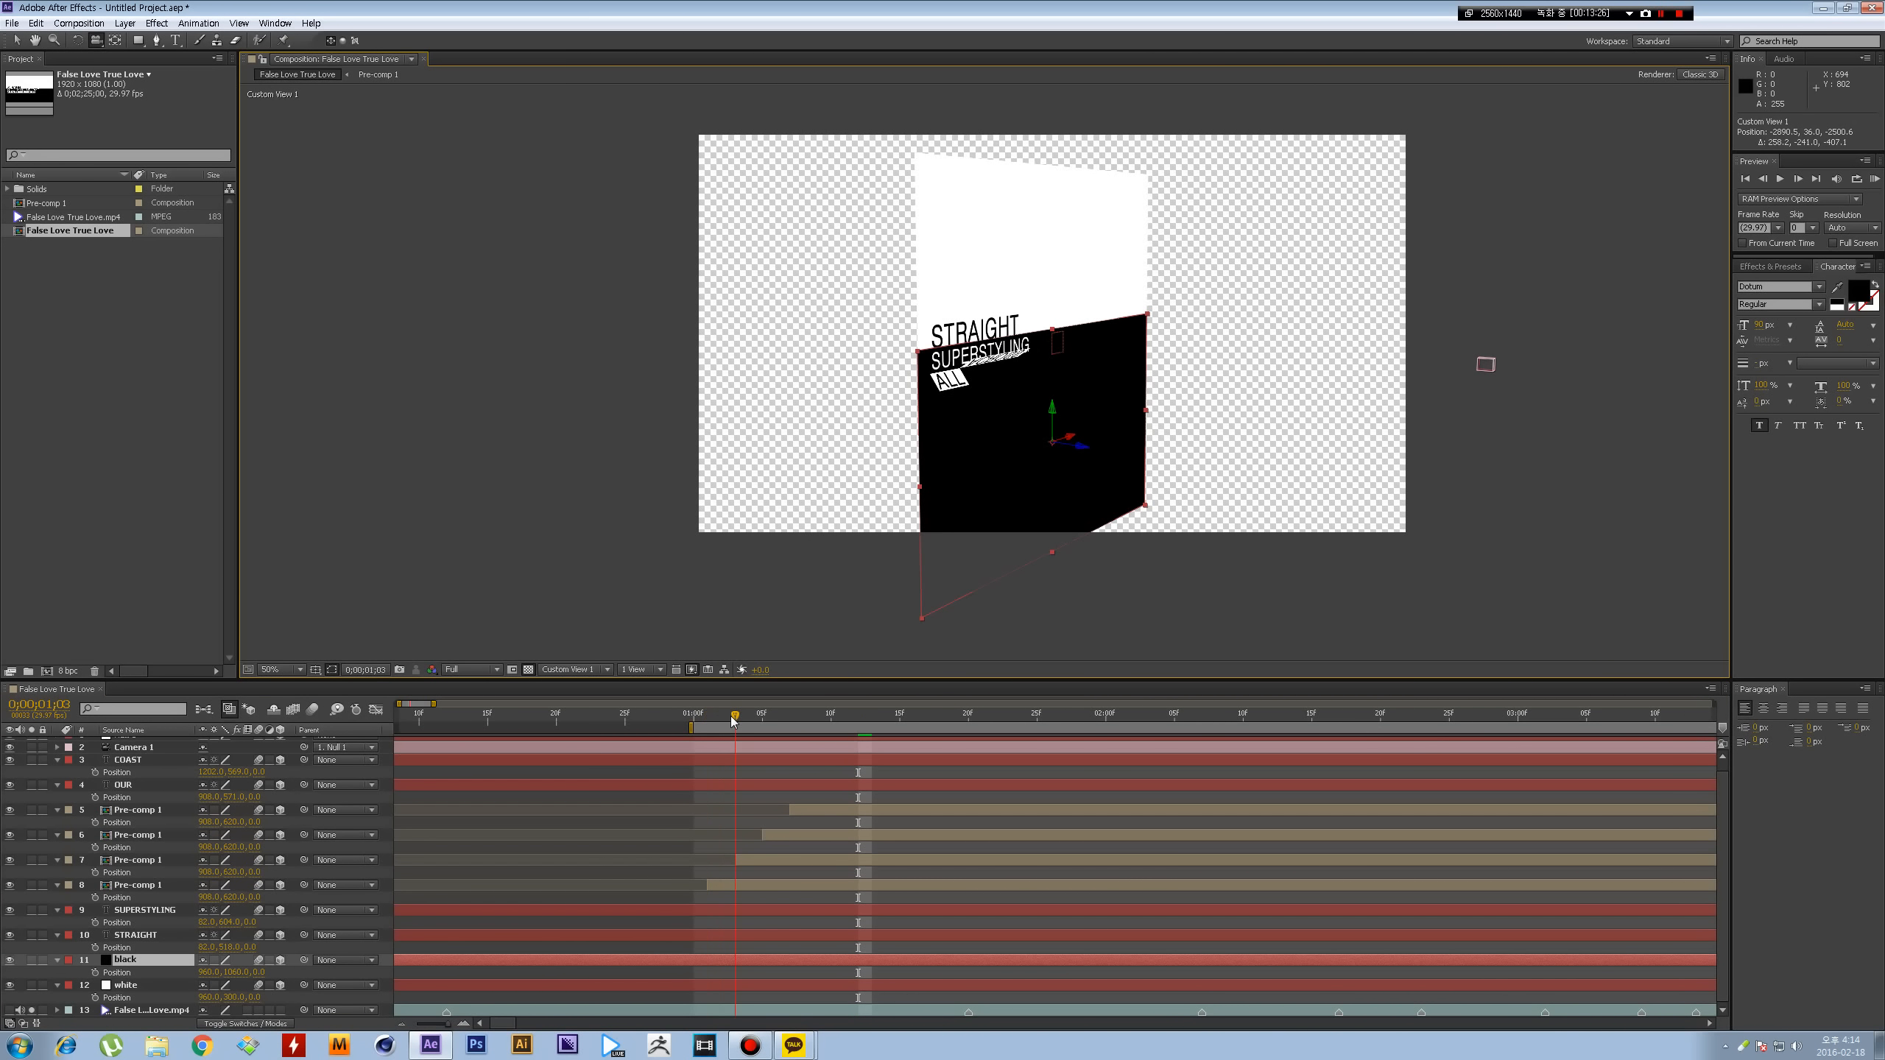
{"action": "key", "text": "period"}
{"action": "key", "text": "period"}
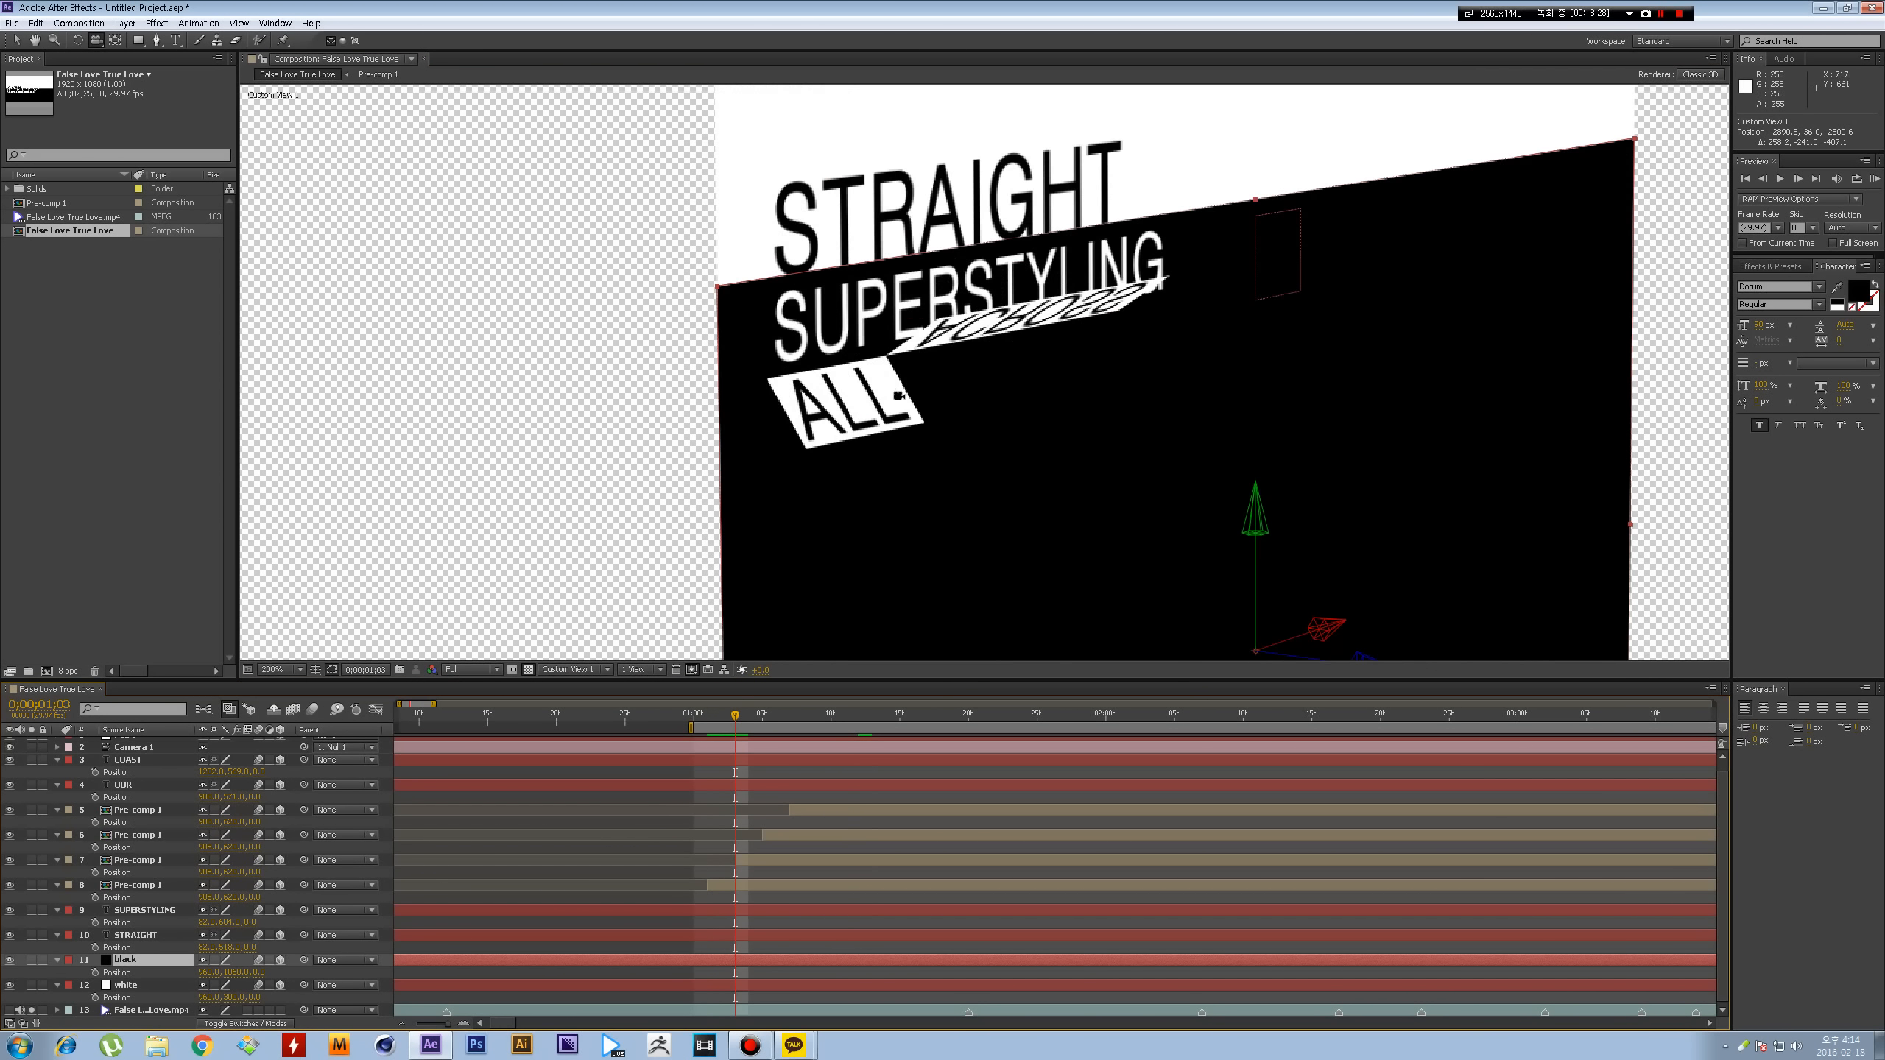
{"action": "left_click_drag", "start_coordinate": [732, 717], "coordinate": [761, 714]}
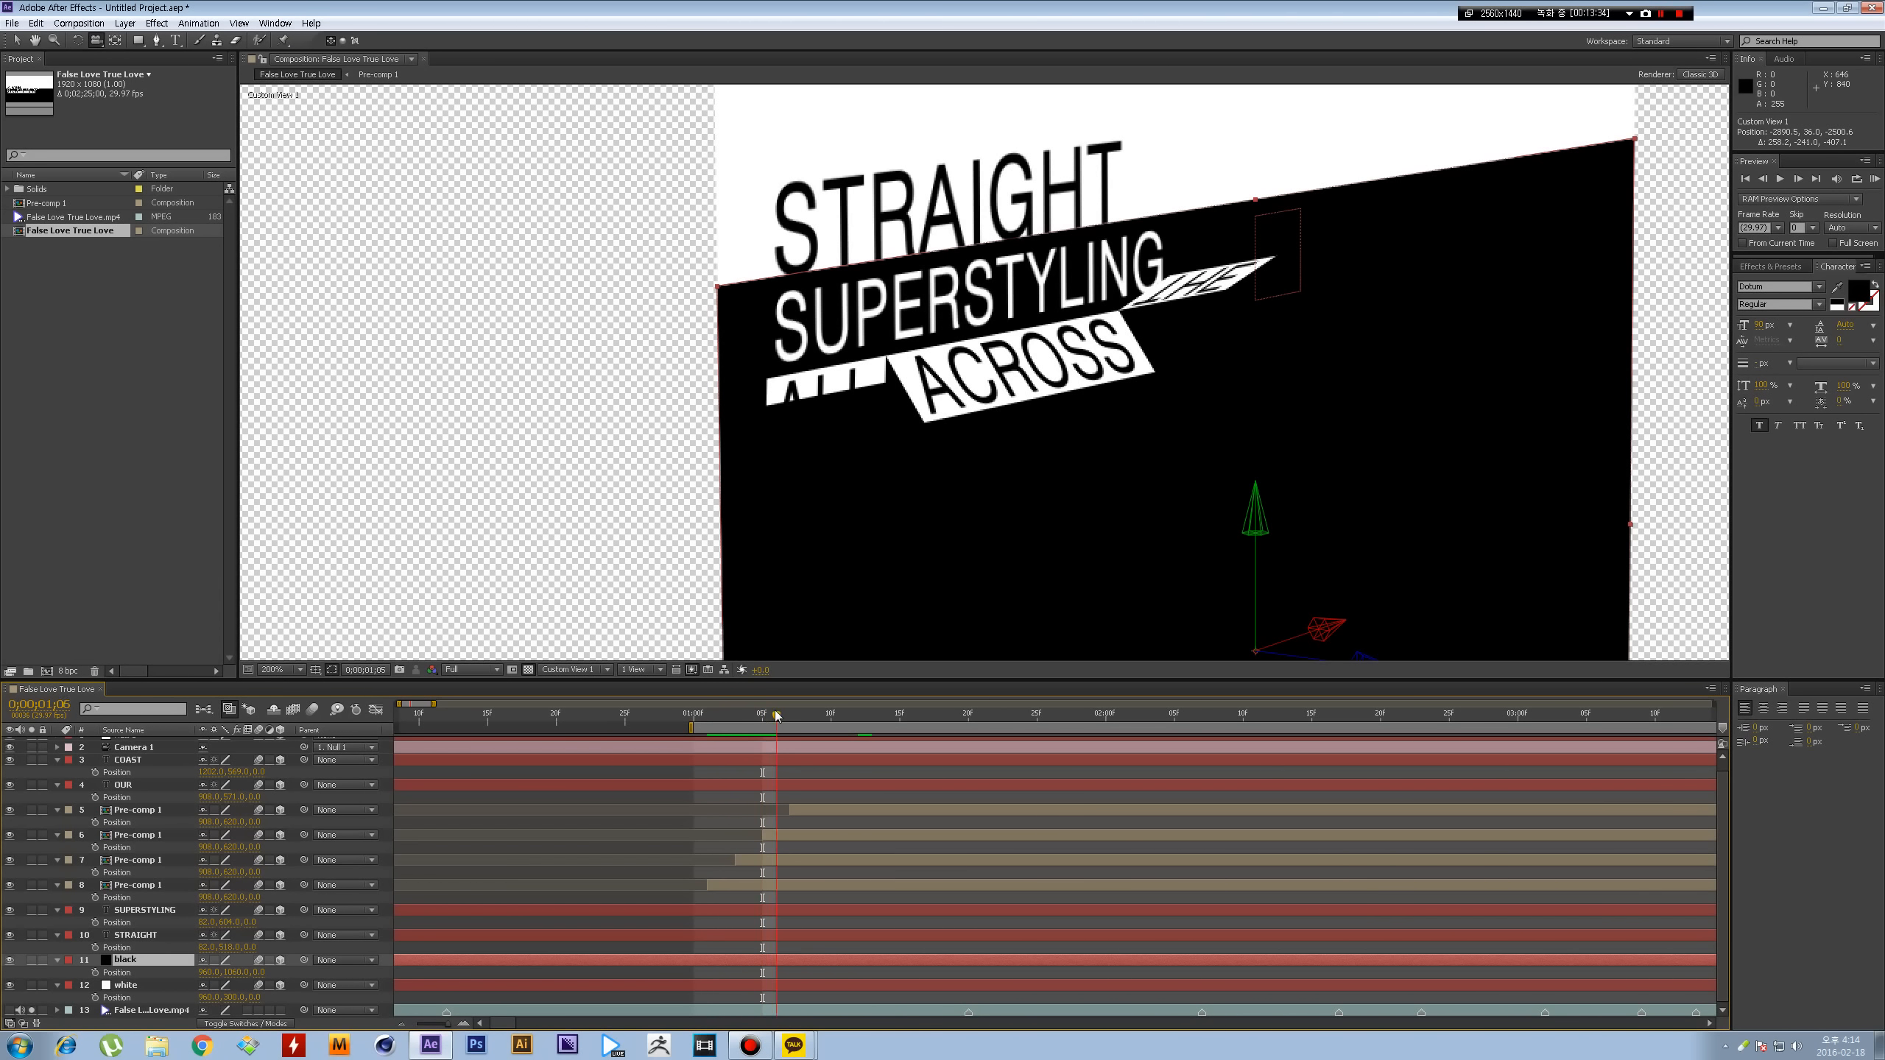
{"action": "left_click_drag", "start_coordinate": [776, 715], "coordinate": [789, 714]}
{"action": "left_click_drag", "start_coordinate": [830, 422], "coordinate": [1316, 366]}
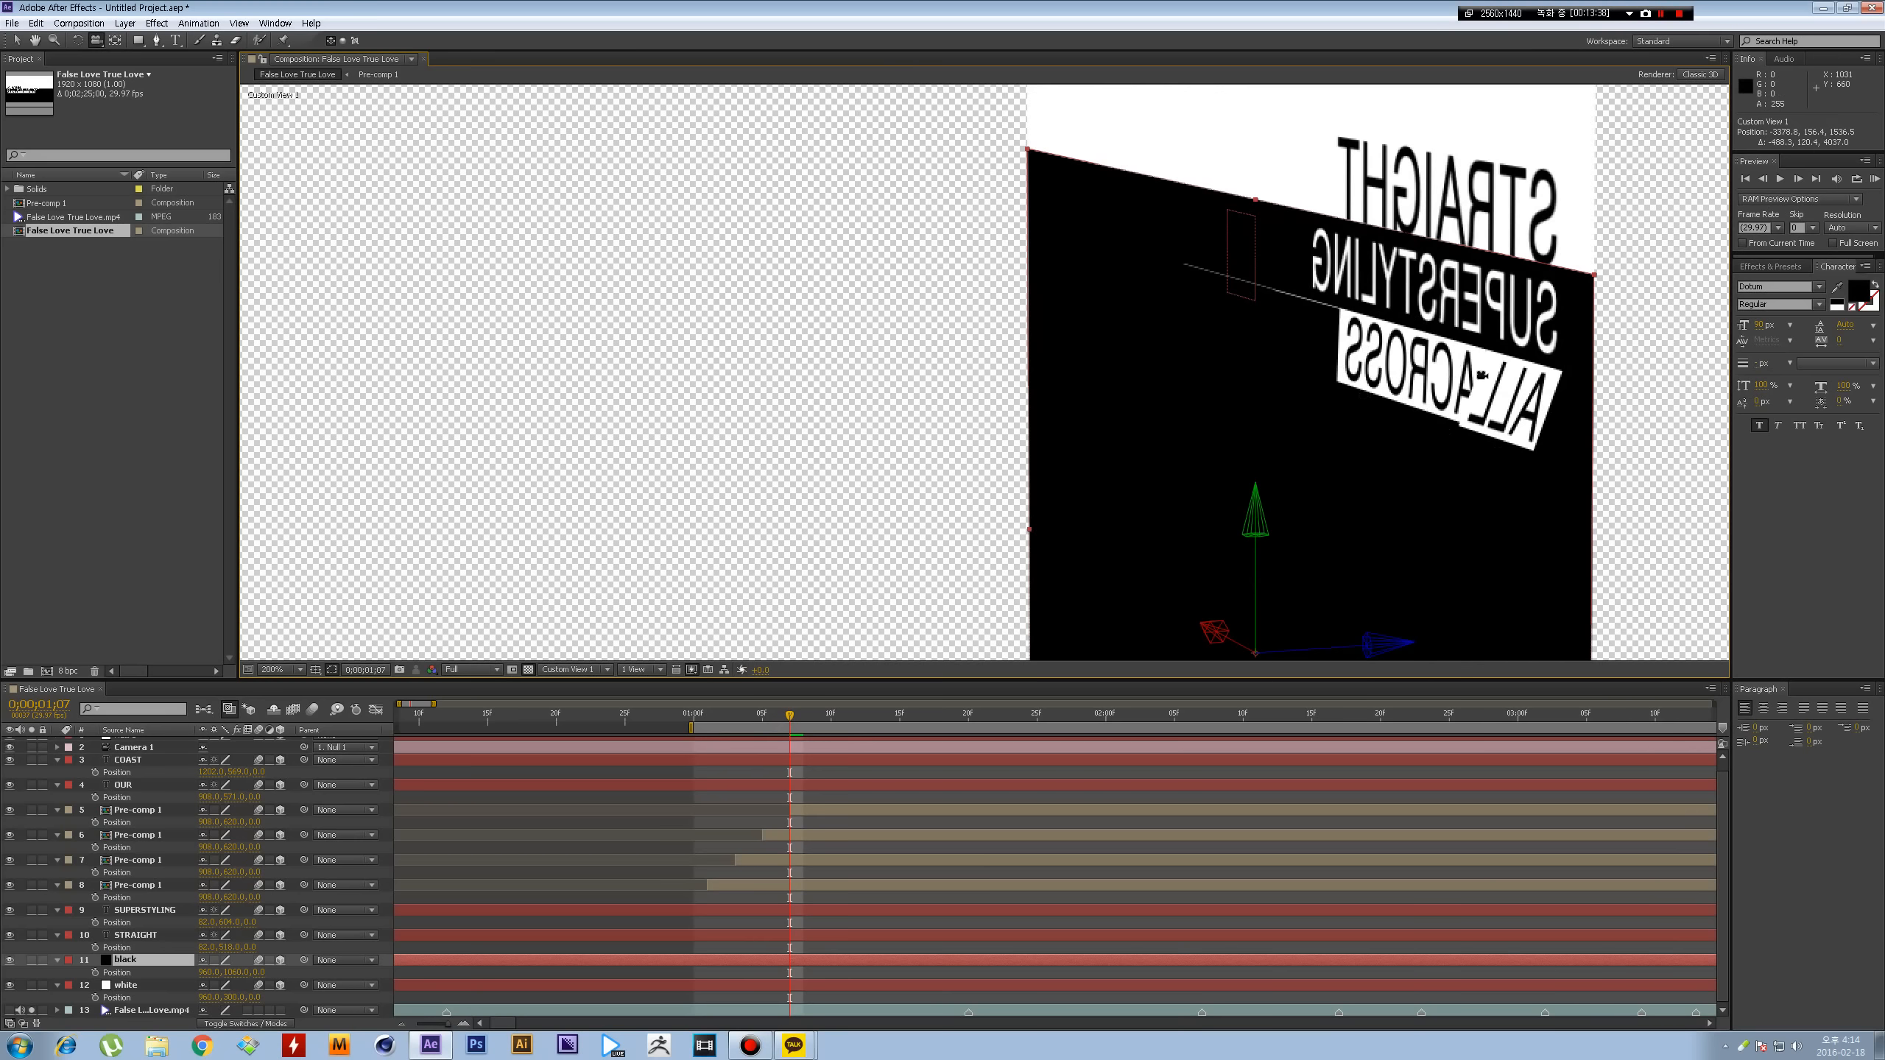
{"action": "left_click_drag", "start_coordinate": [1282, 371], "coordinate": [720, 460]}
- Switch the composition to the Active Camera view and undo the trial camera shift
{"action": "left_click", "coordinate": [553, 671]}
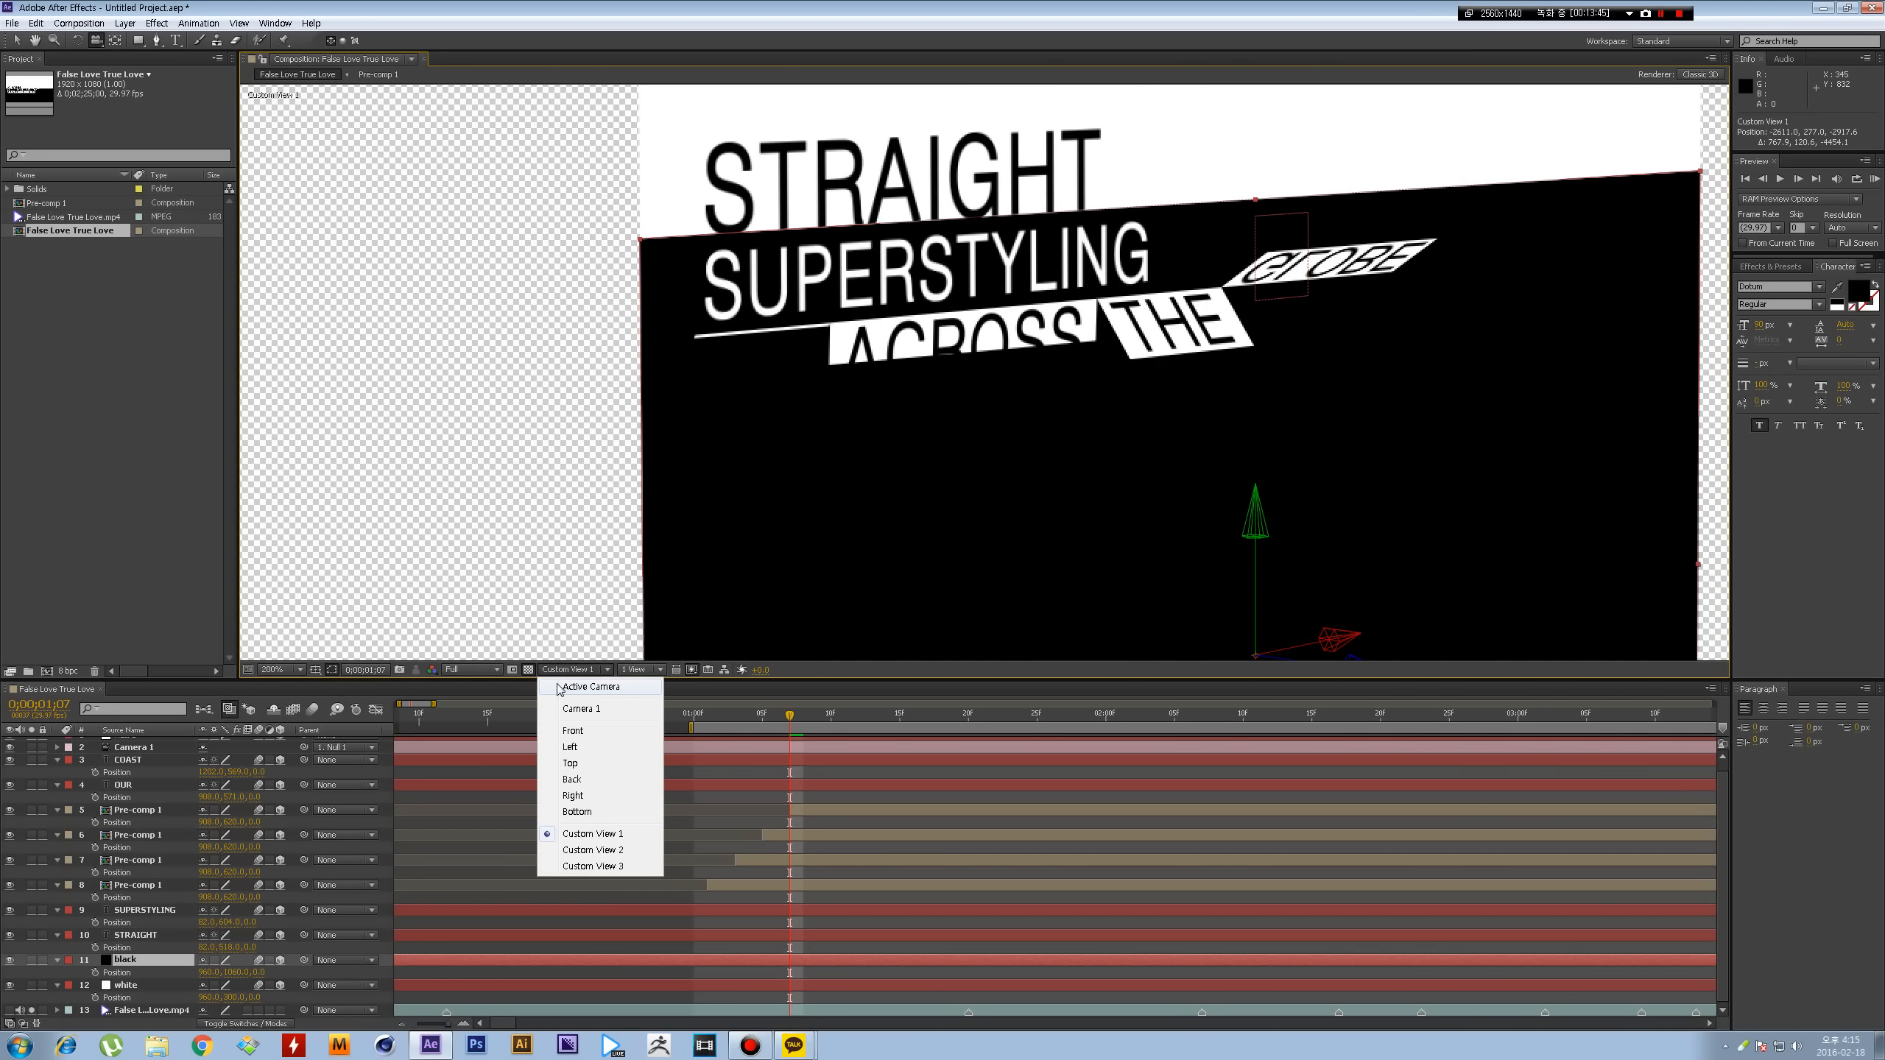
{"action": "left_click", "coordinate": [591, 687]}
{"action": "scroll", "coordinate": [988, 404], "scroll_direction": "down", "scroll_amount": 4}
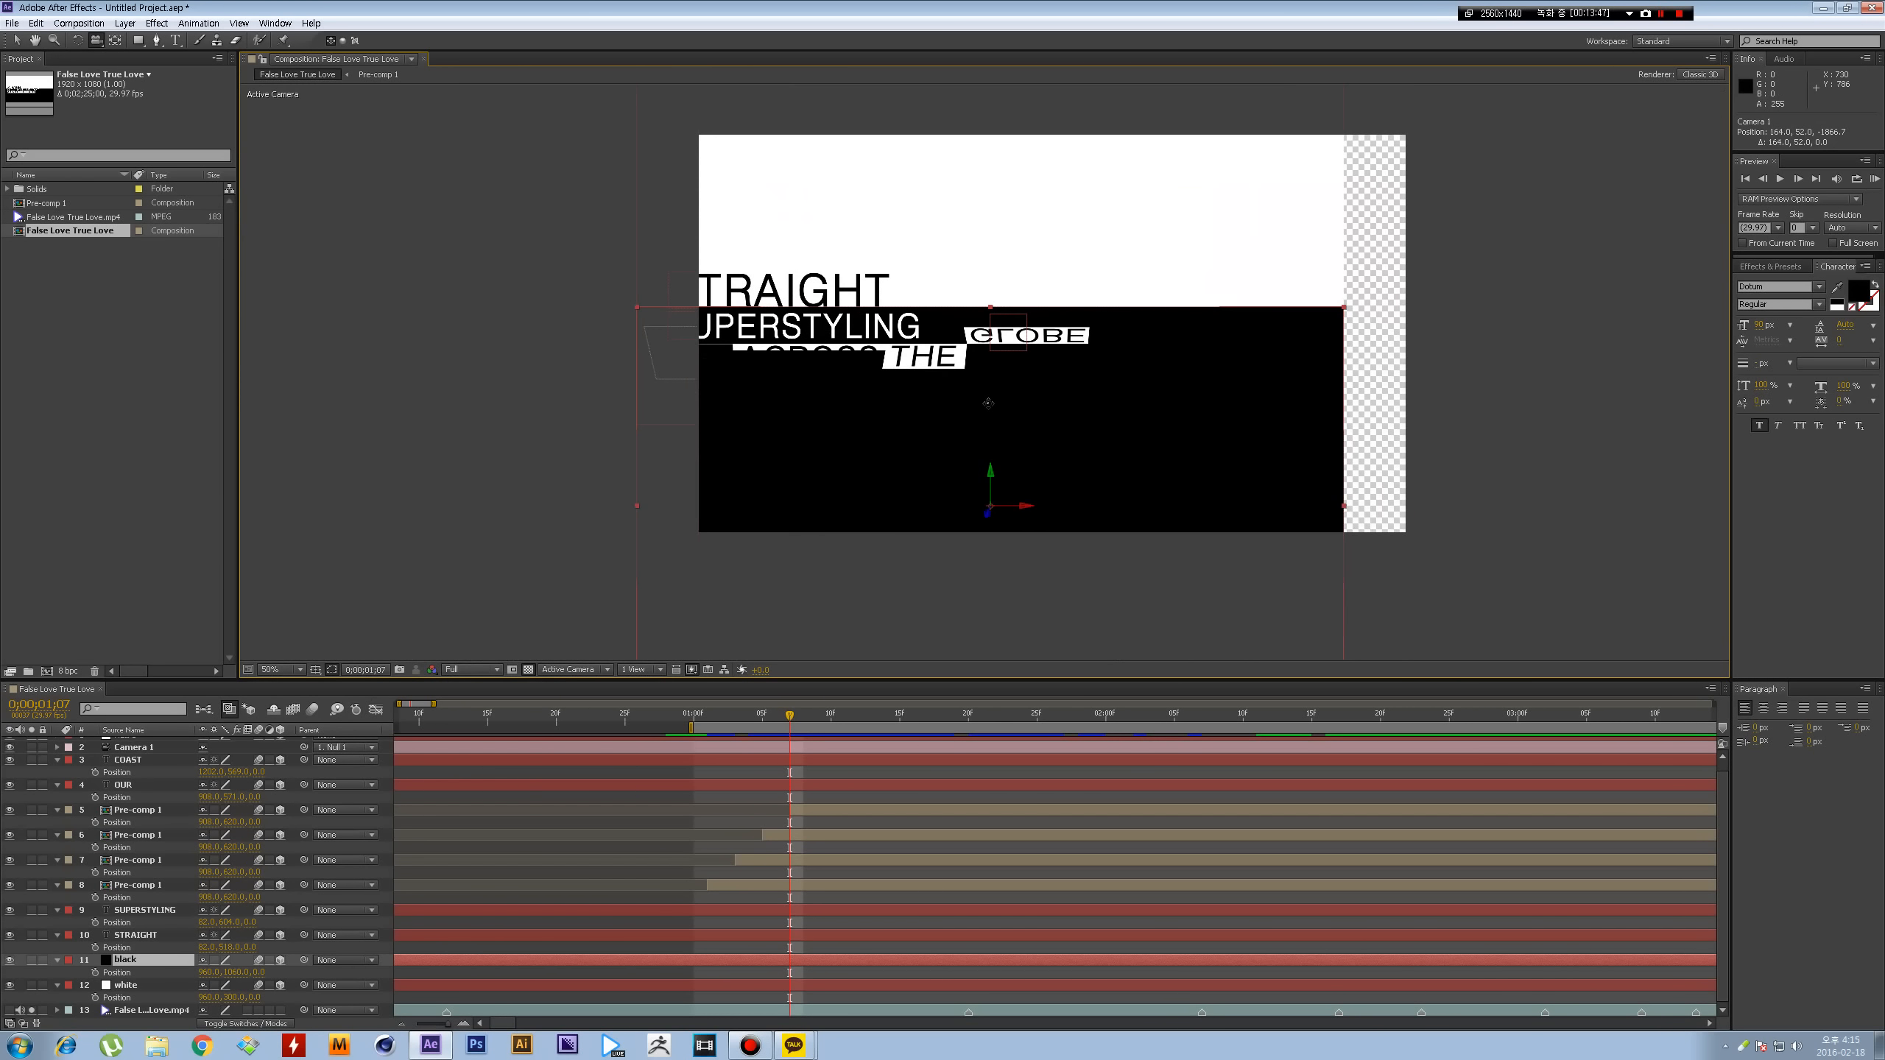
{"action": "left_click_drag", "start_coordinate": [988, 404], "coordinate": [898, 447]}
{"action": "key", "text": "ctrl+z"}
{"action": "key", "text": "ctrl+z"}
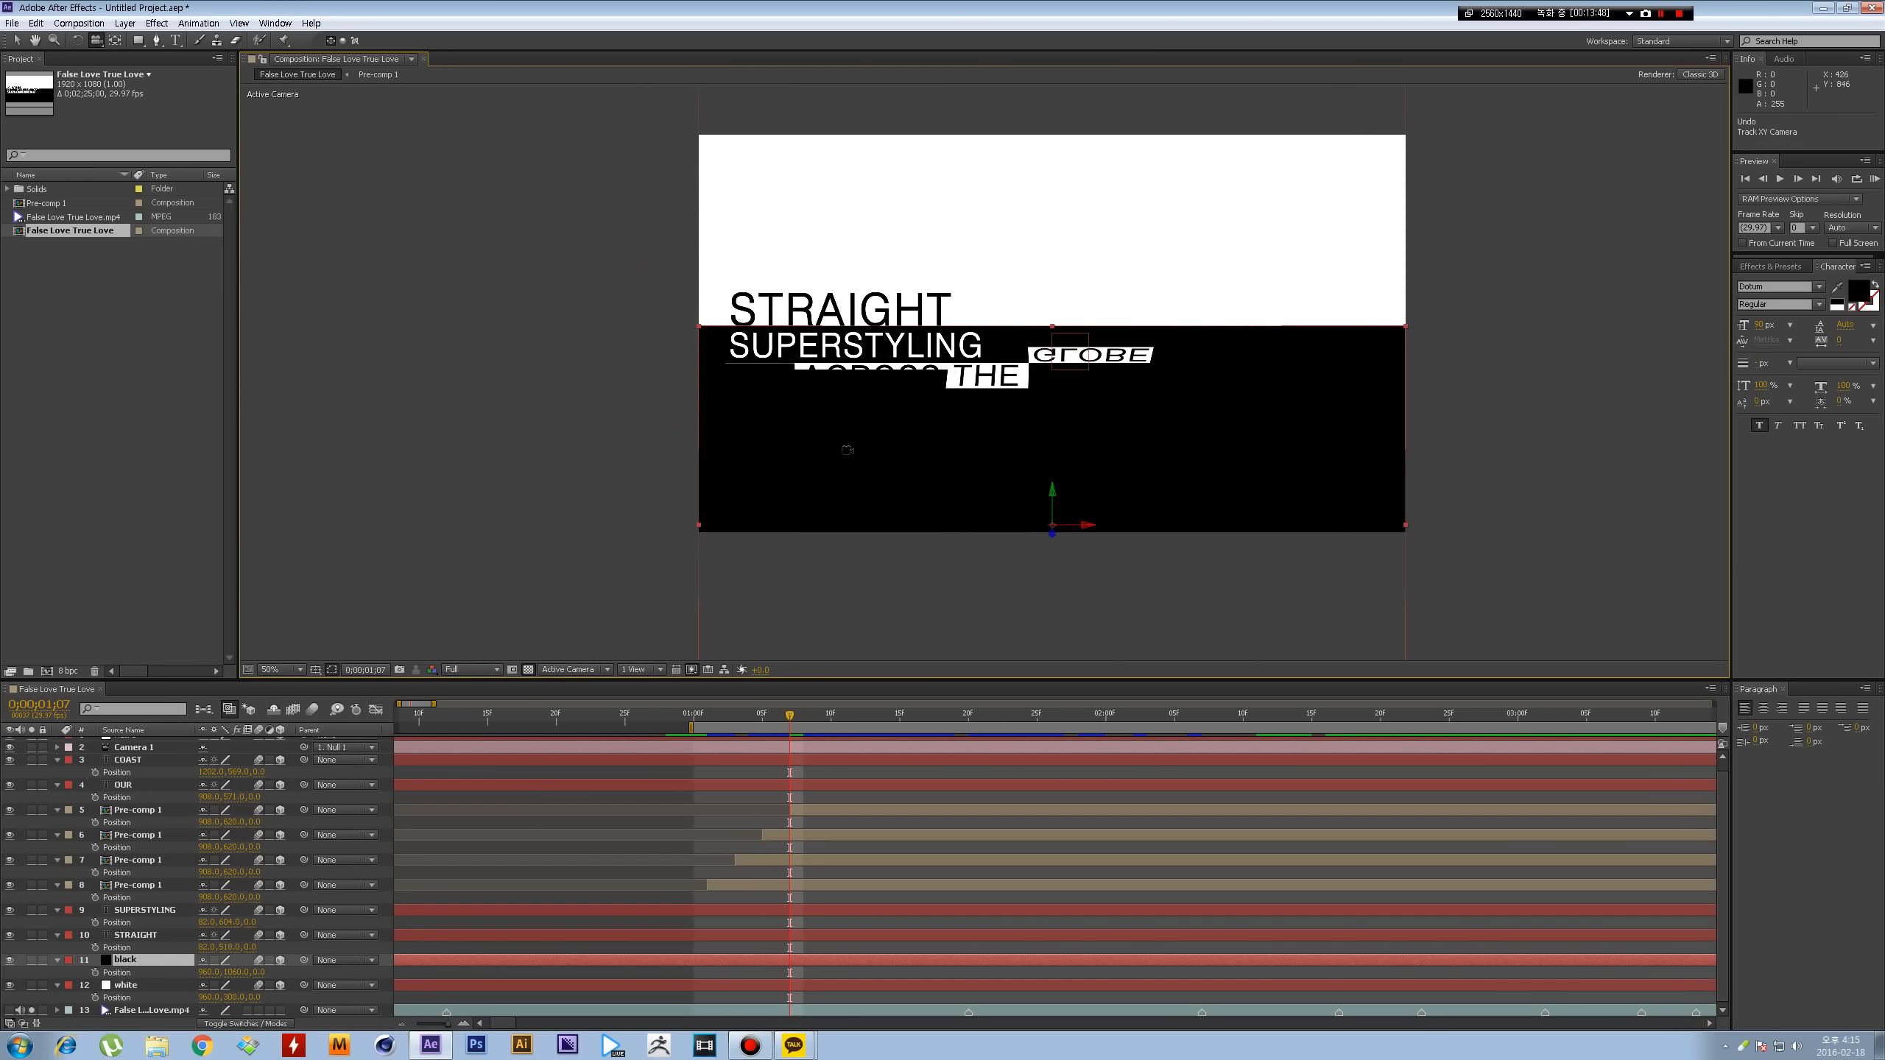
- Scrub the word animation from 0;00;00;27 to 0;00;01;09 and collapse the properties of all layers
{"action": "key", "text": "v"}
{"action": "left_click", "coordinate": [706, 802]}
{"action": "left_click", "coordinate": [650, 716]}
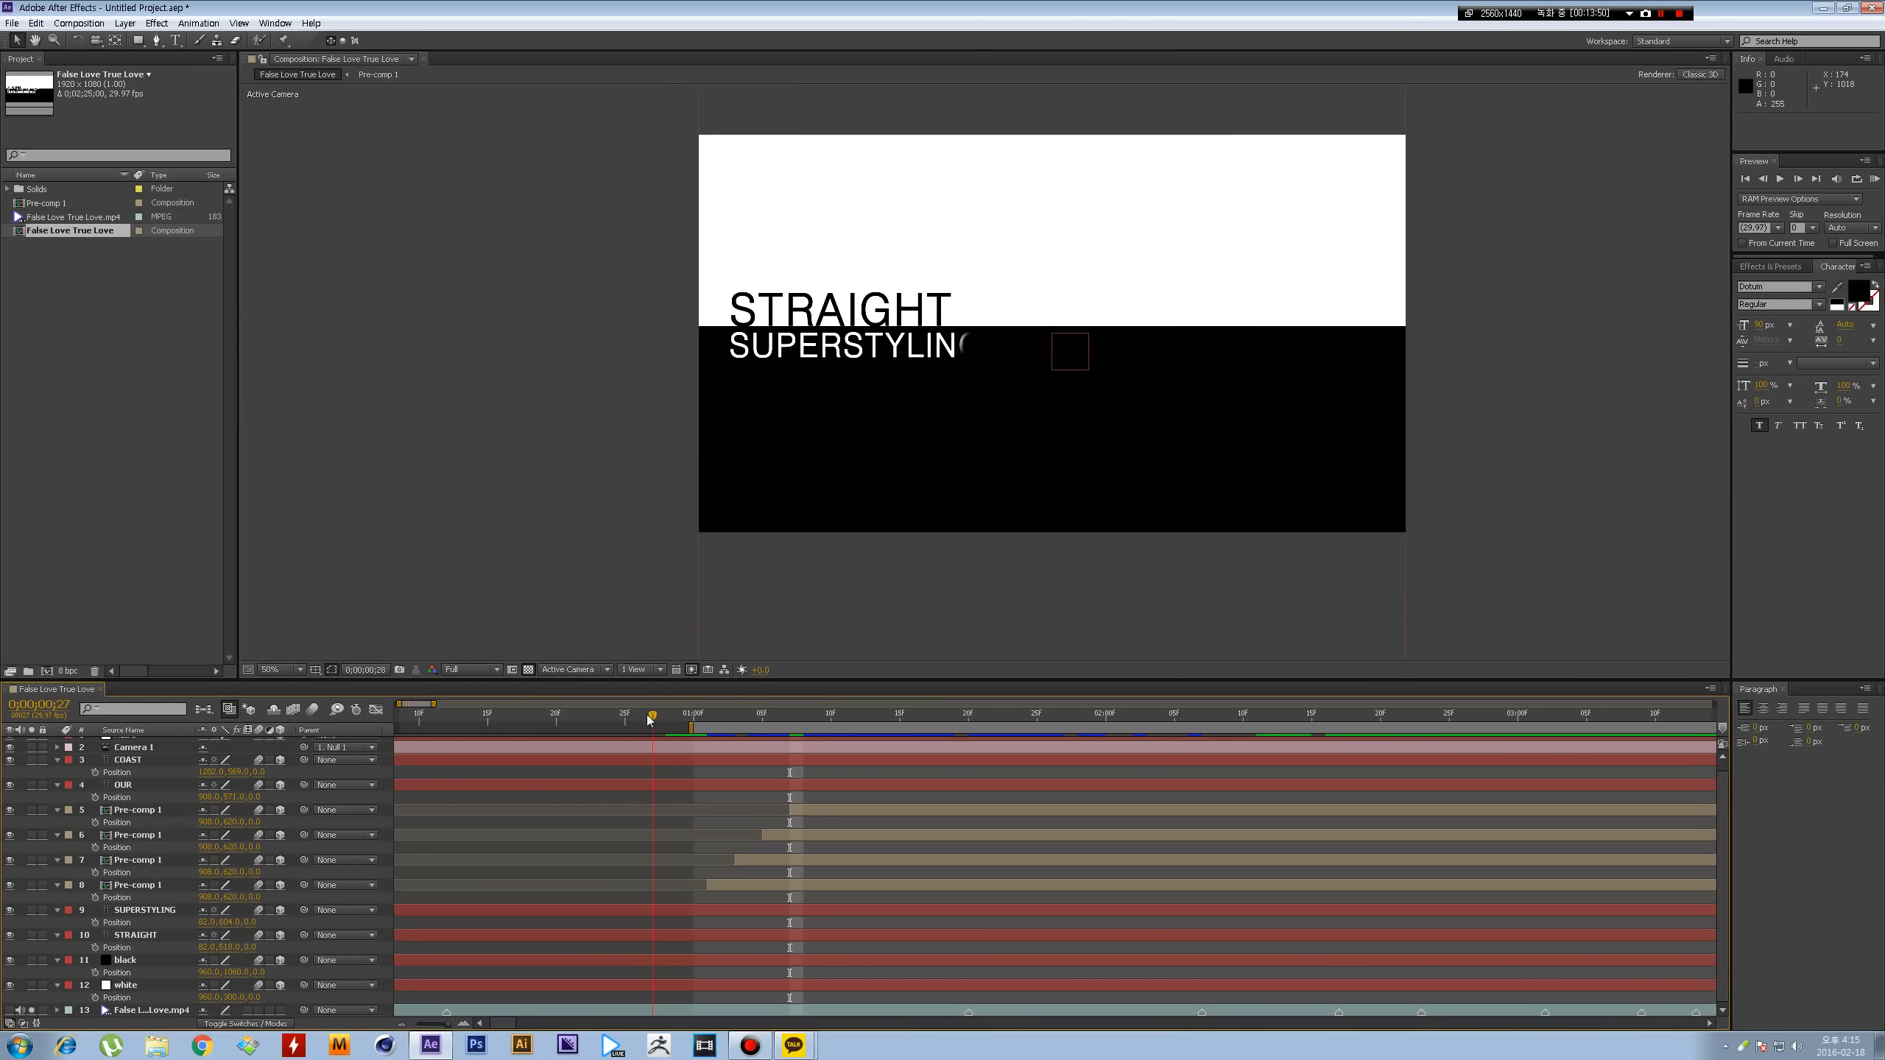
{"action": "left_click_drag", "start_coordinate": [651, 719], "coordinate": [819, 720]}
{"action": "key", "text": "ctrl+a"}
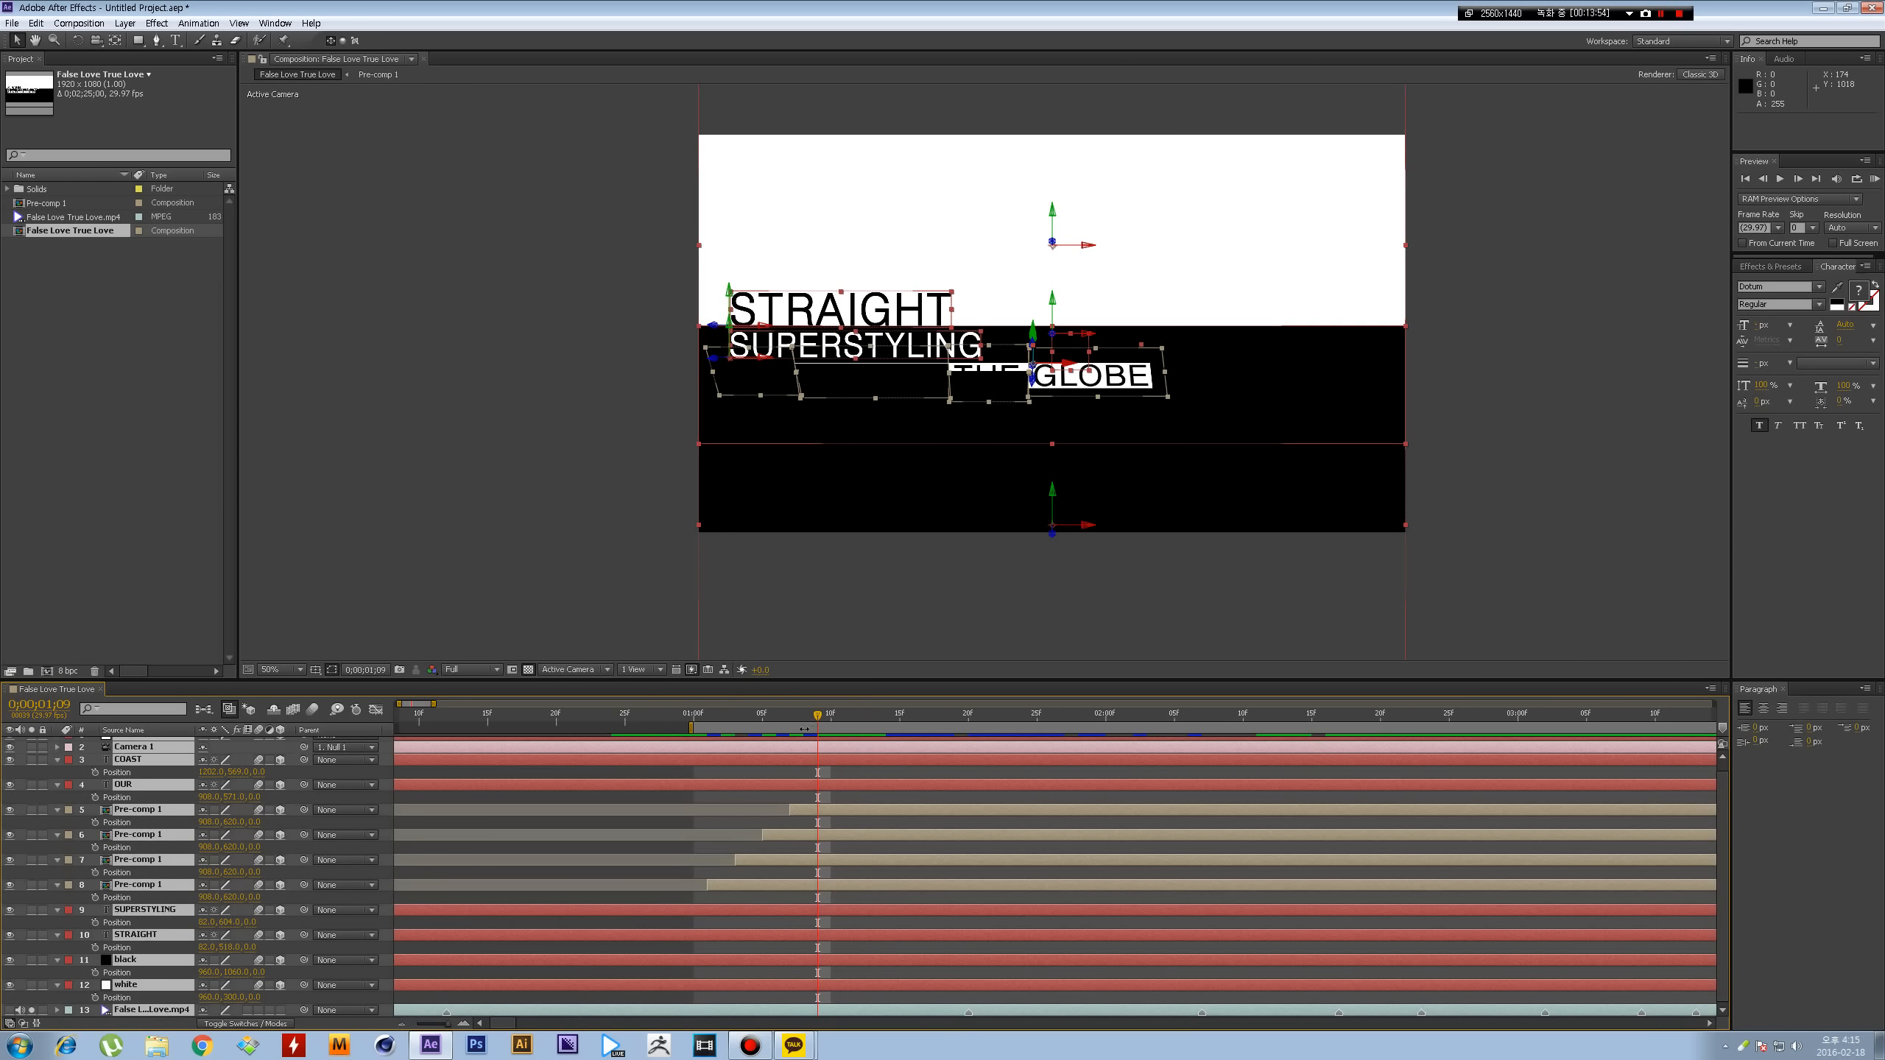
{"action": "key", "text": "ctrl+grave"}
{"action": "key", "text": "ctrl+grave"}
{"action": "left_click", "coordinate": [661, 938]}
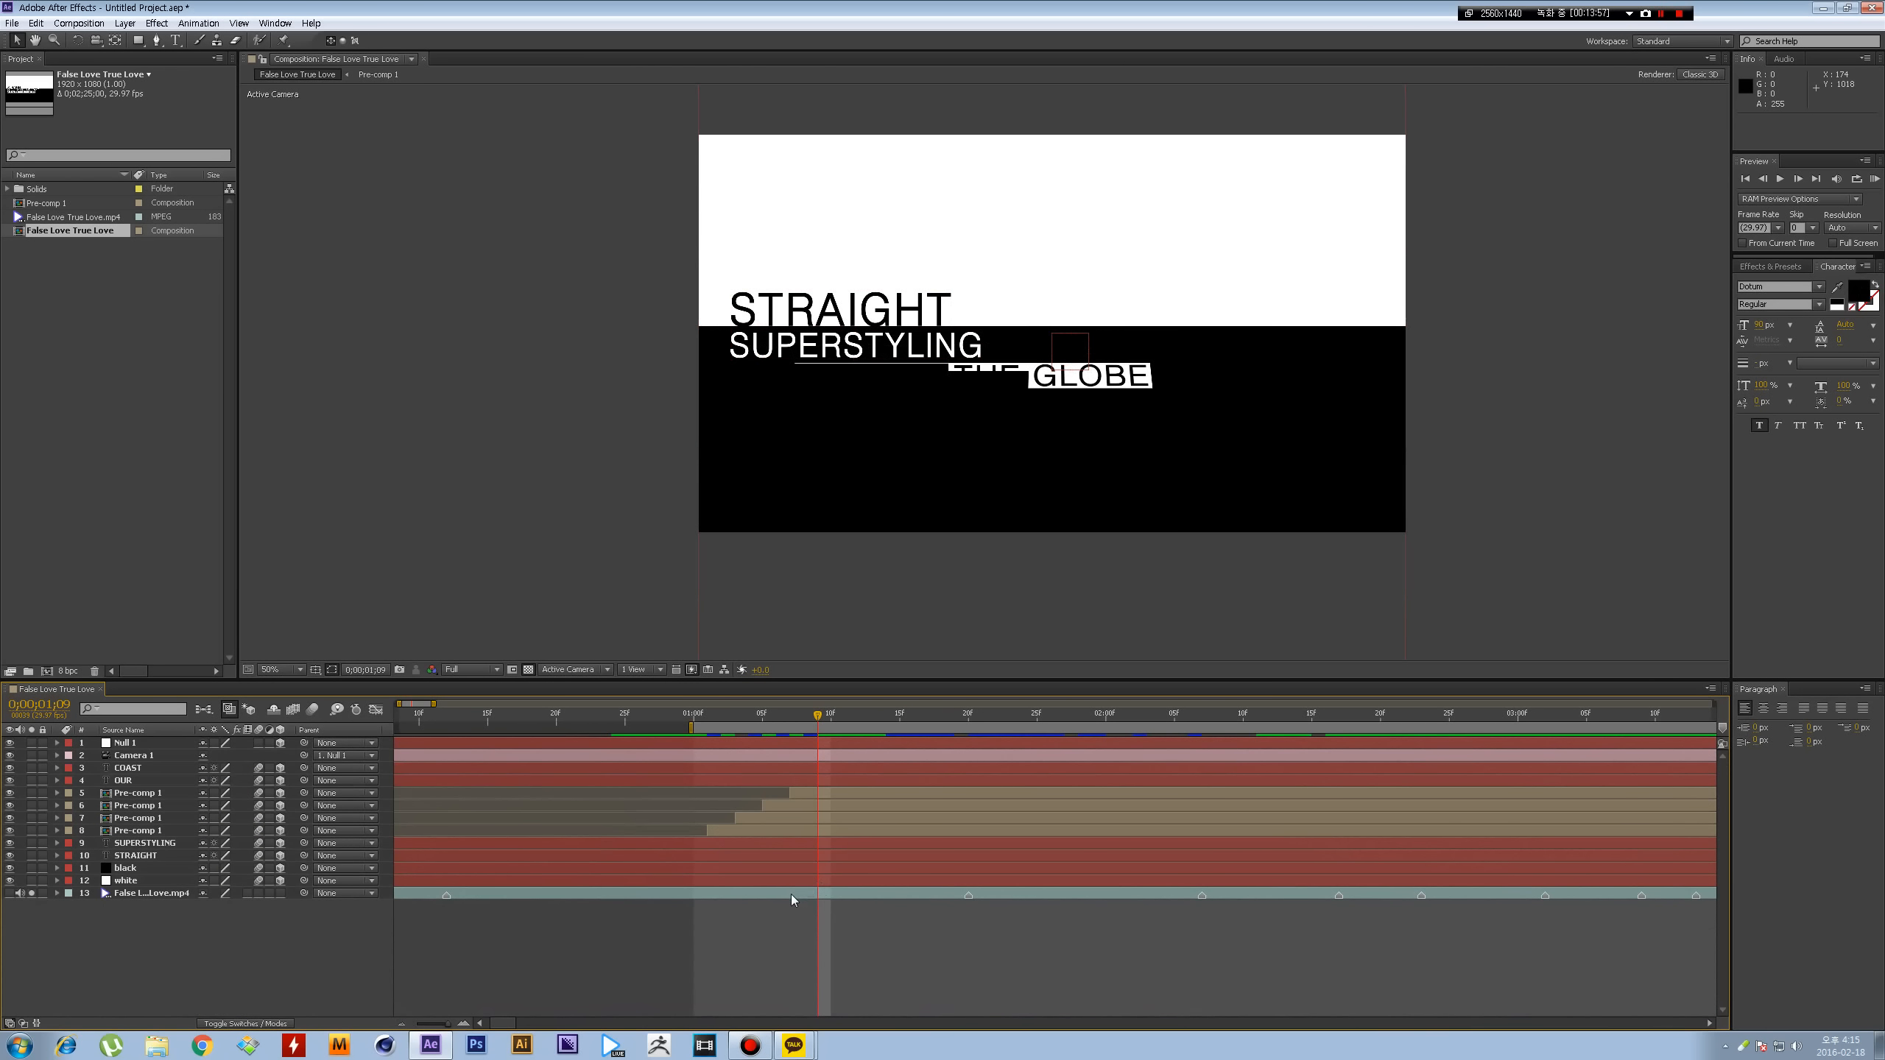
- Add an adjustment layer between the Pre-comp 1 layers and SUPERSTYLING, and preview the swinging words from 0;00;01;09
{"action": "key", "text": "ctrl+alt+y"}
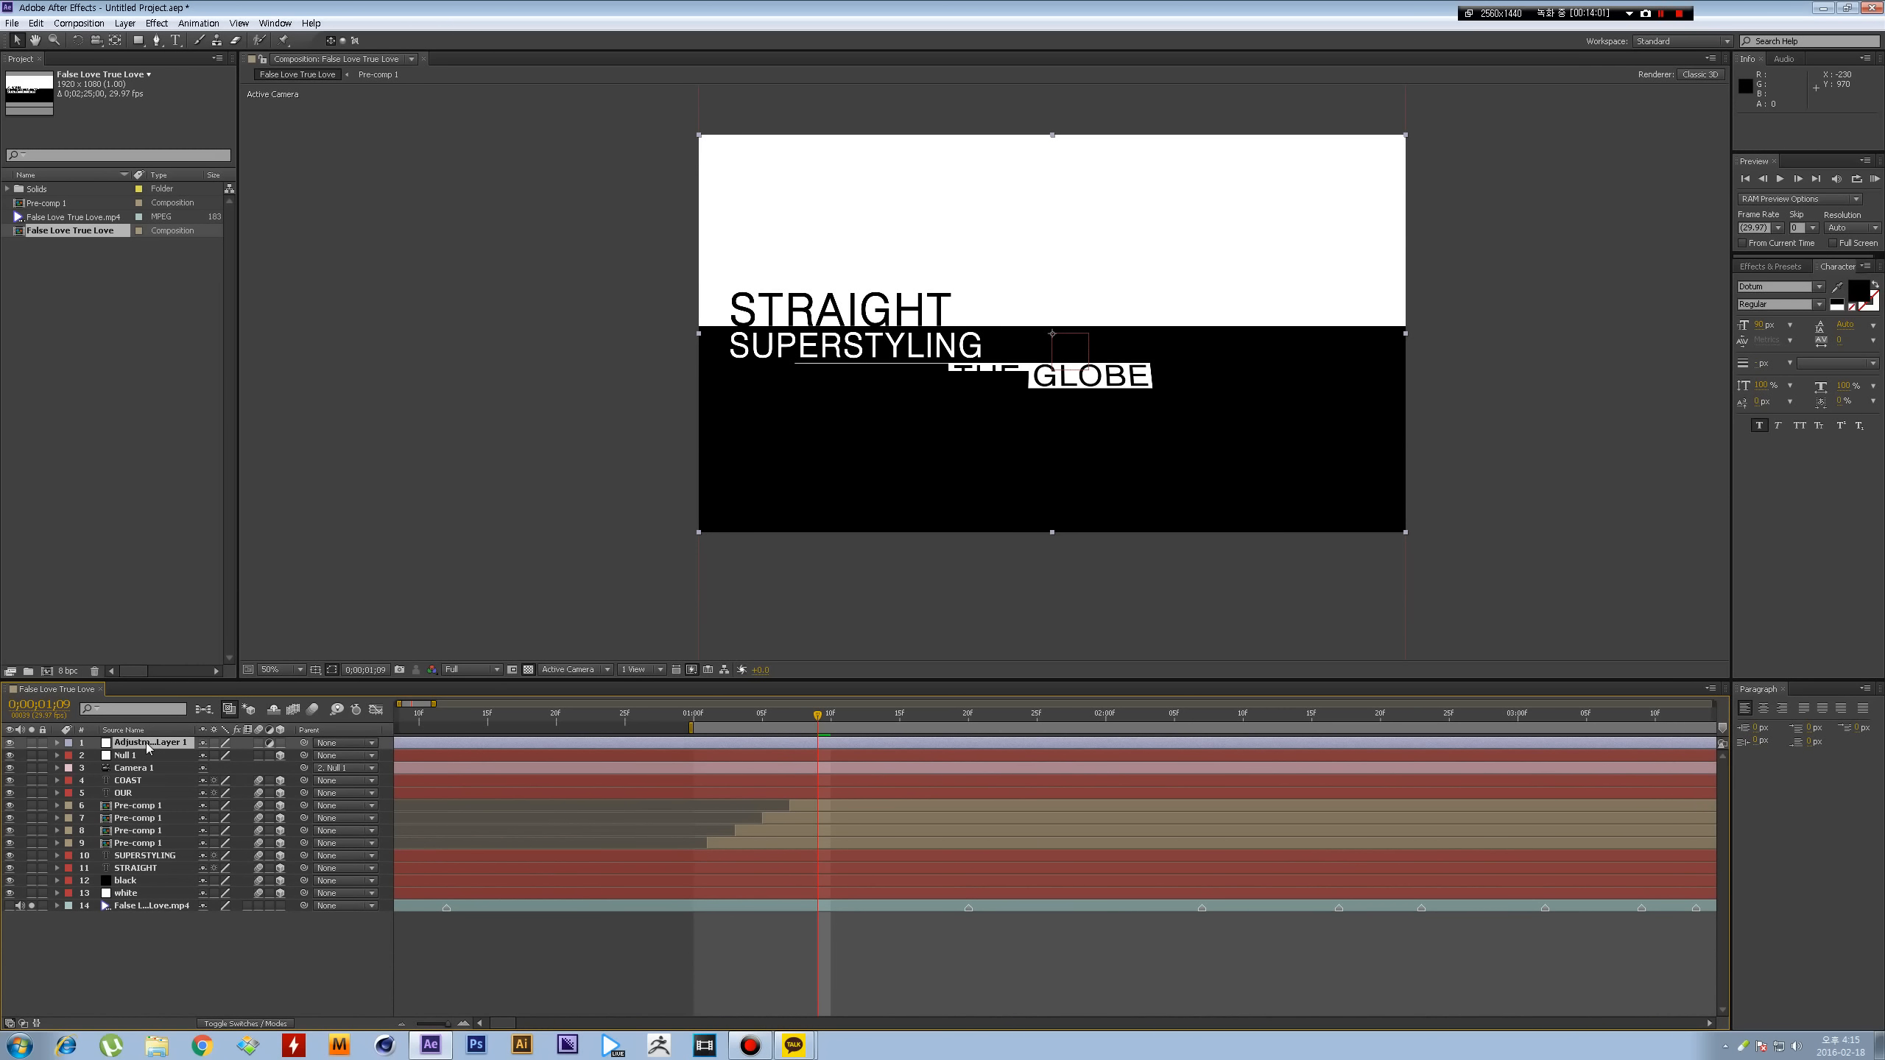
{"action": "left_click_drag", "start_coordinate": [146, 743], "coordinate": [160, 850]}
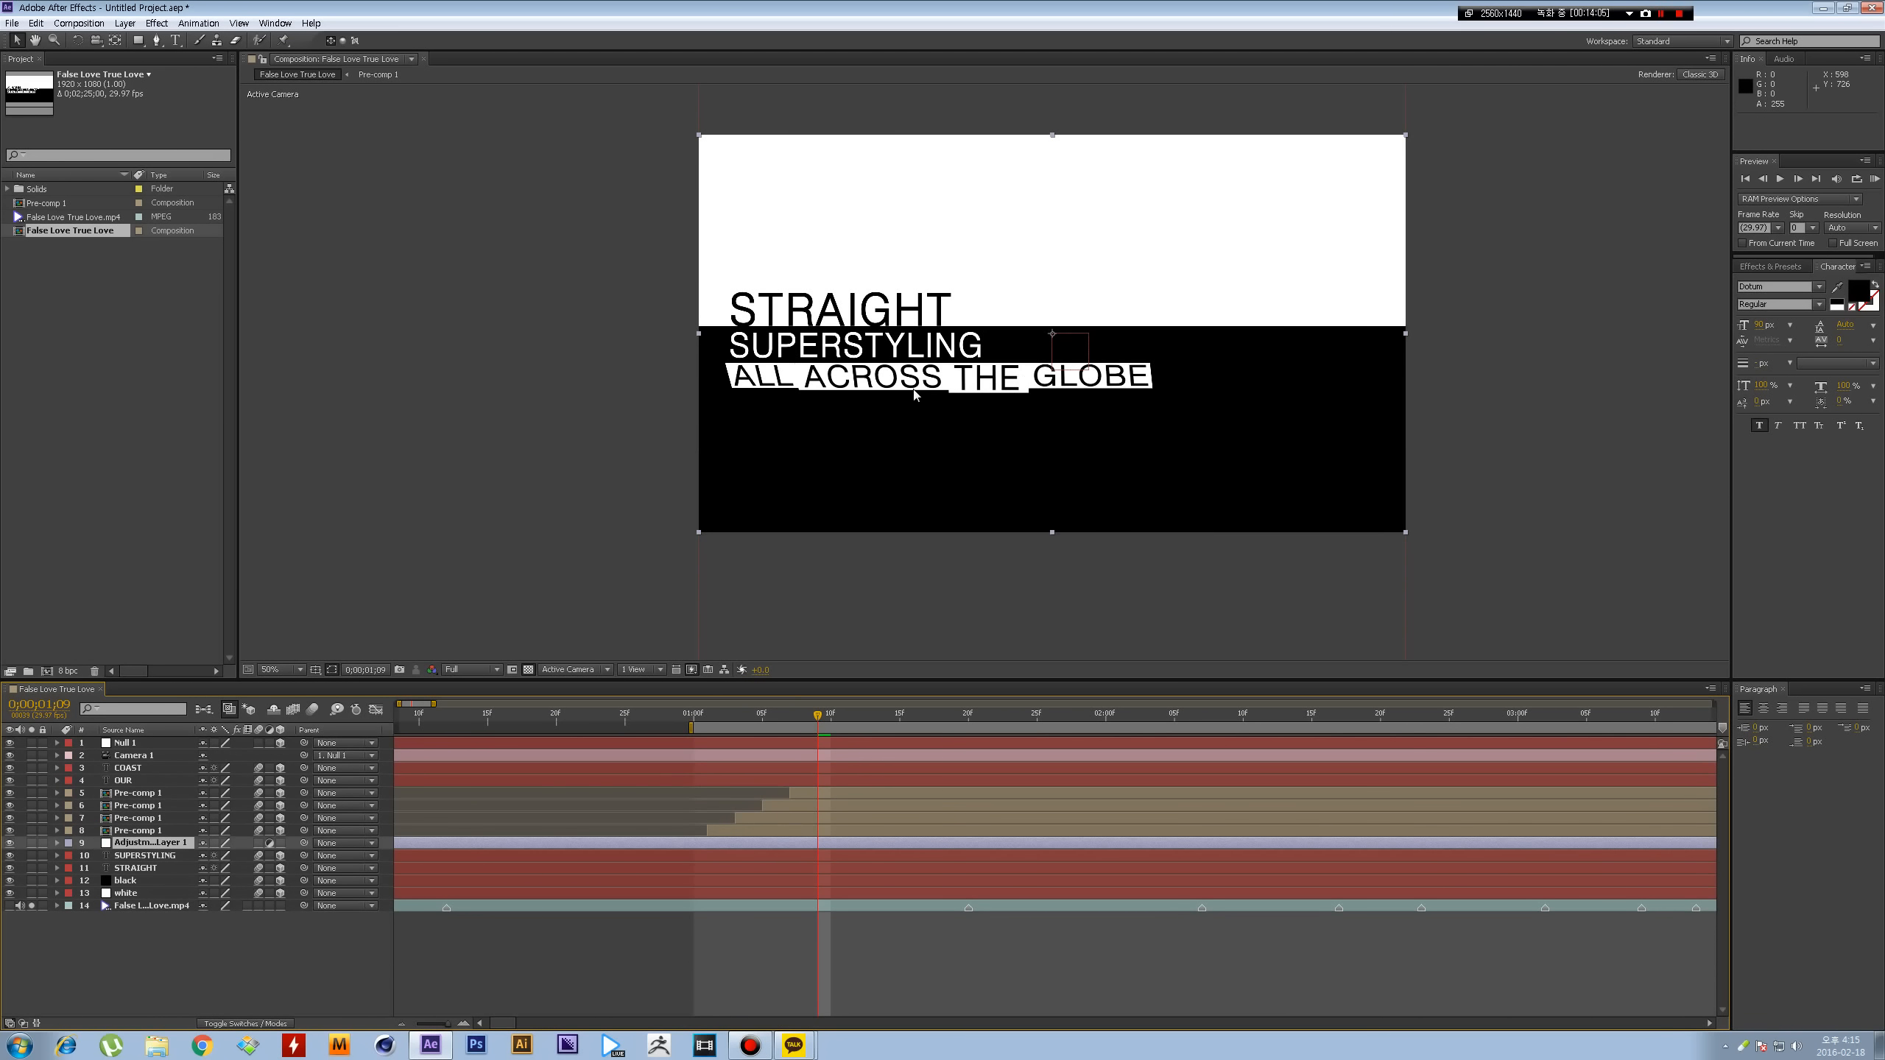
{"action": "left_click_drag", "start_coordinate": [818, 720], "coordinate": [871, 717]}
{"action": "key", "text": "space"}
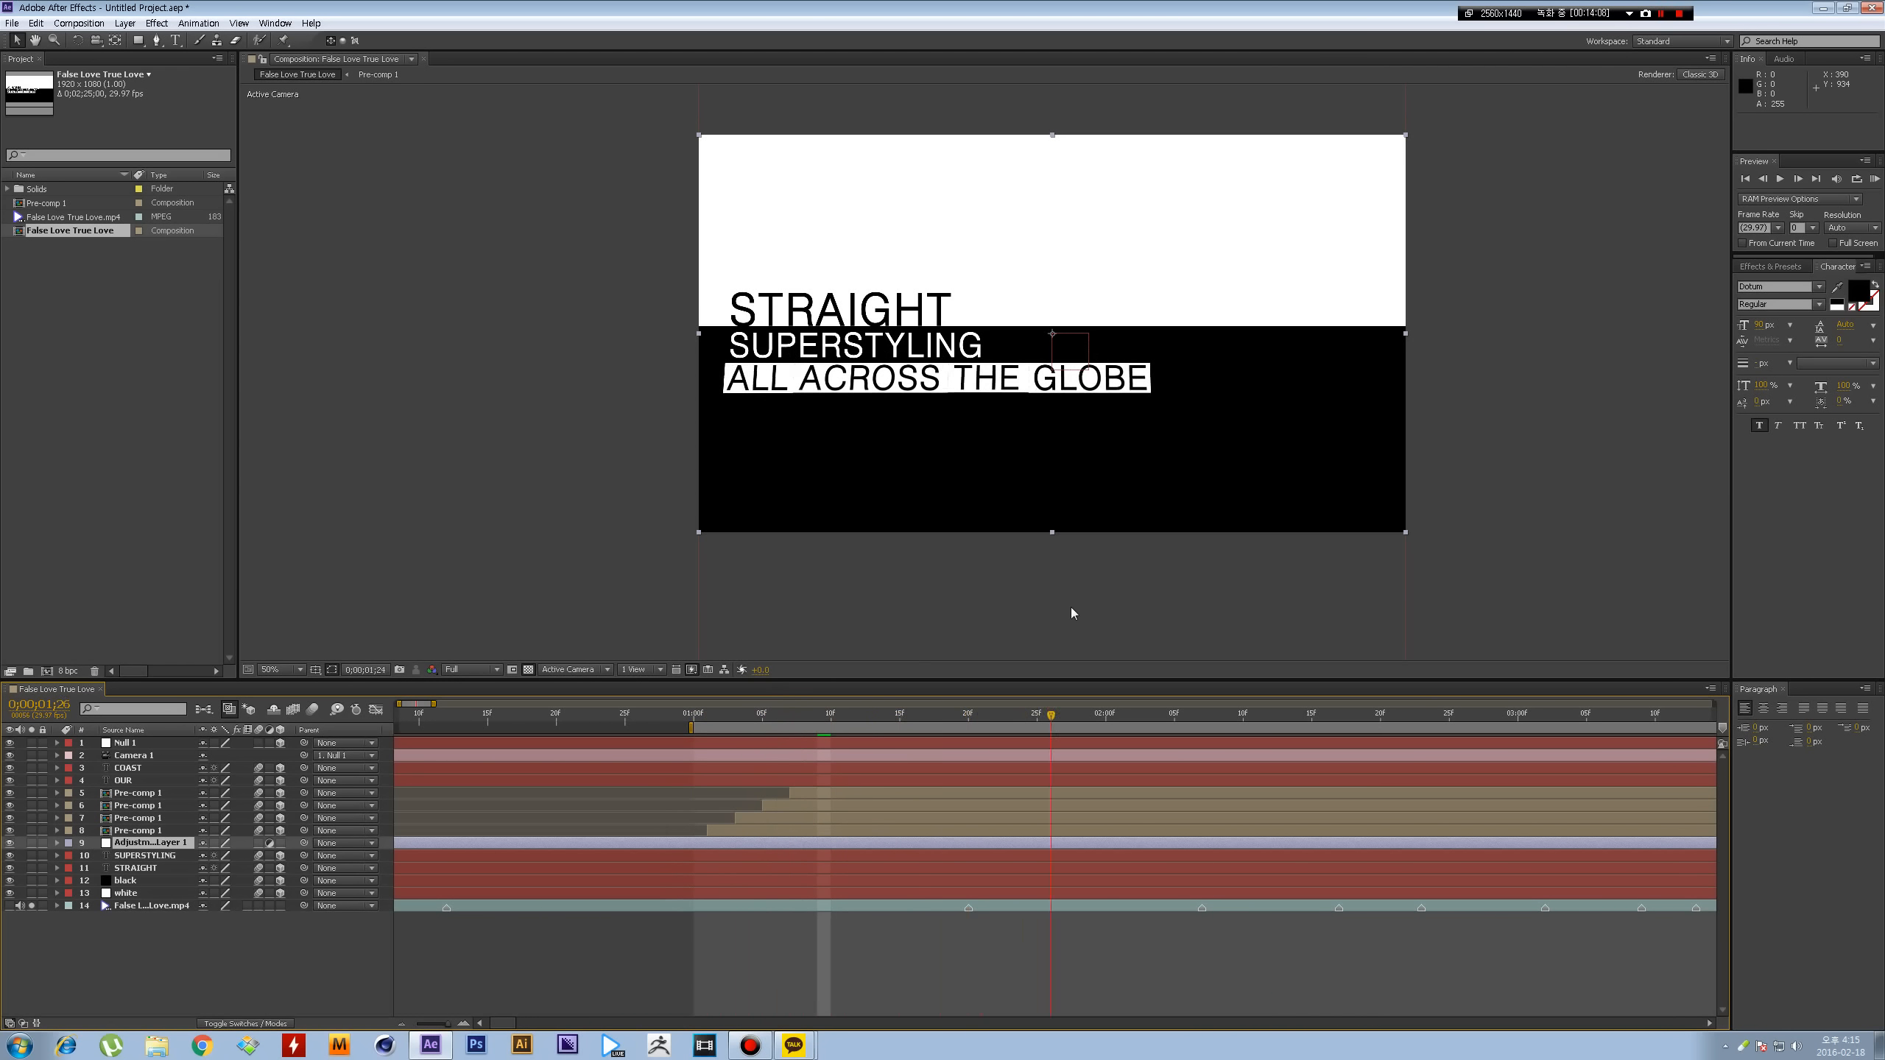
{"action": "left_click", "coordinate": [825, 717]}
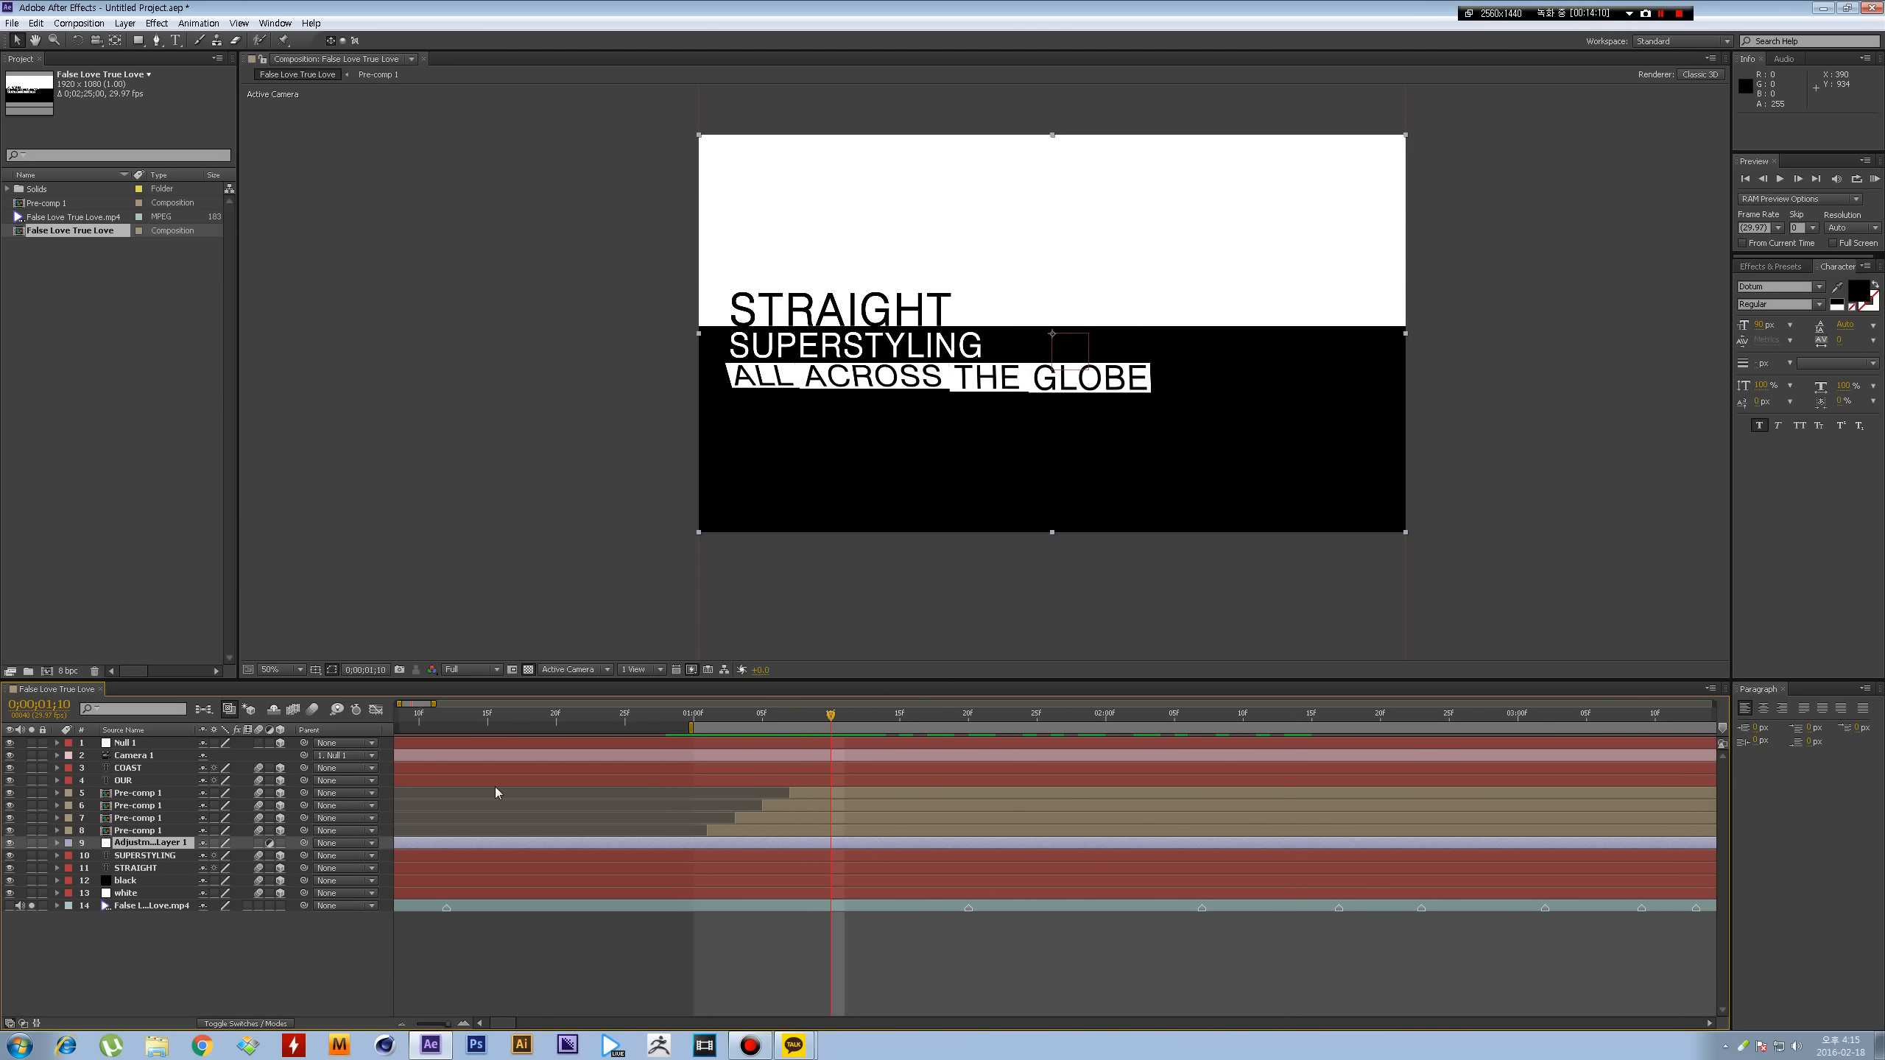
{"action": "left_click_drag", "start_coordinate": [831, 716], "coordinate": [888, 715]}
- Examine the stacking order of the Pre-comp 1 layers, the adjustment layer and the black and white layers
{"action": "left_click", "coordinate": [137, 830]}
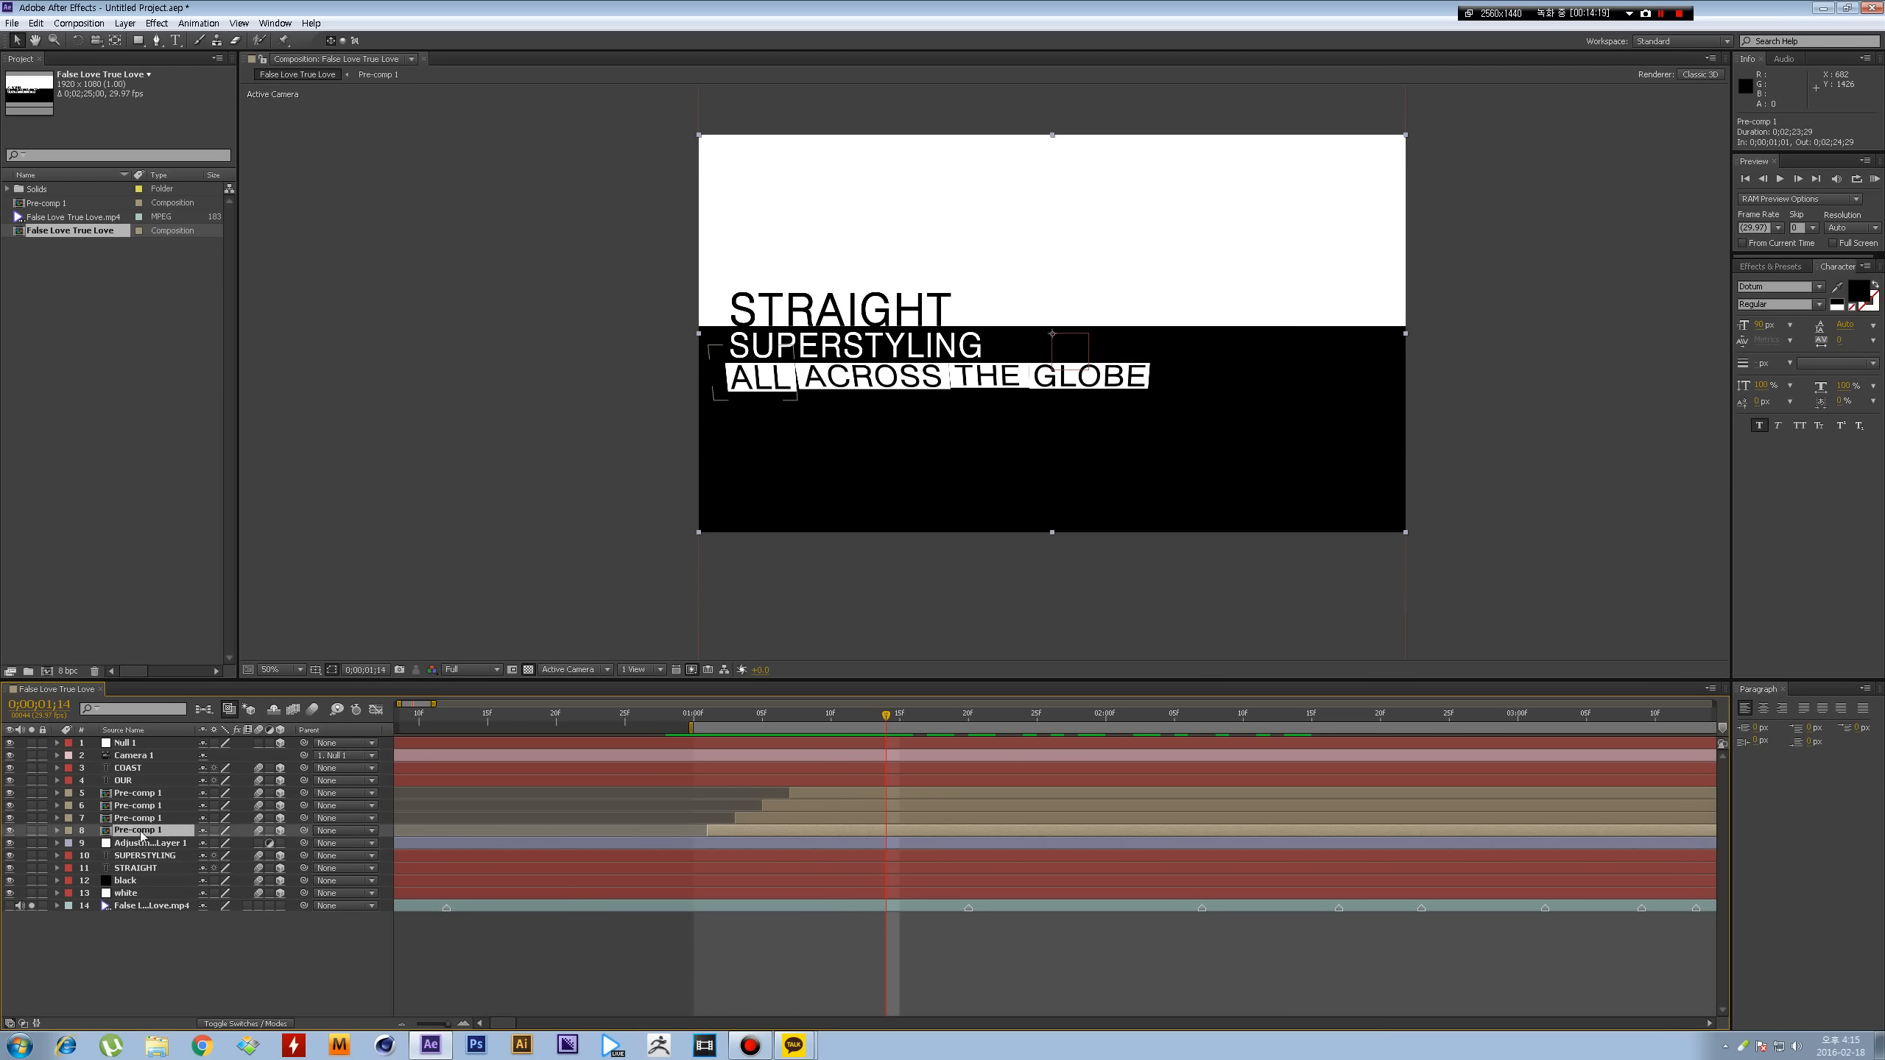
{"action": "left_click", "coordinate": [151, 801], "text": "shift"}
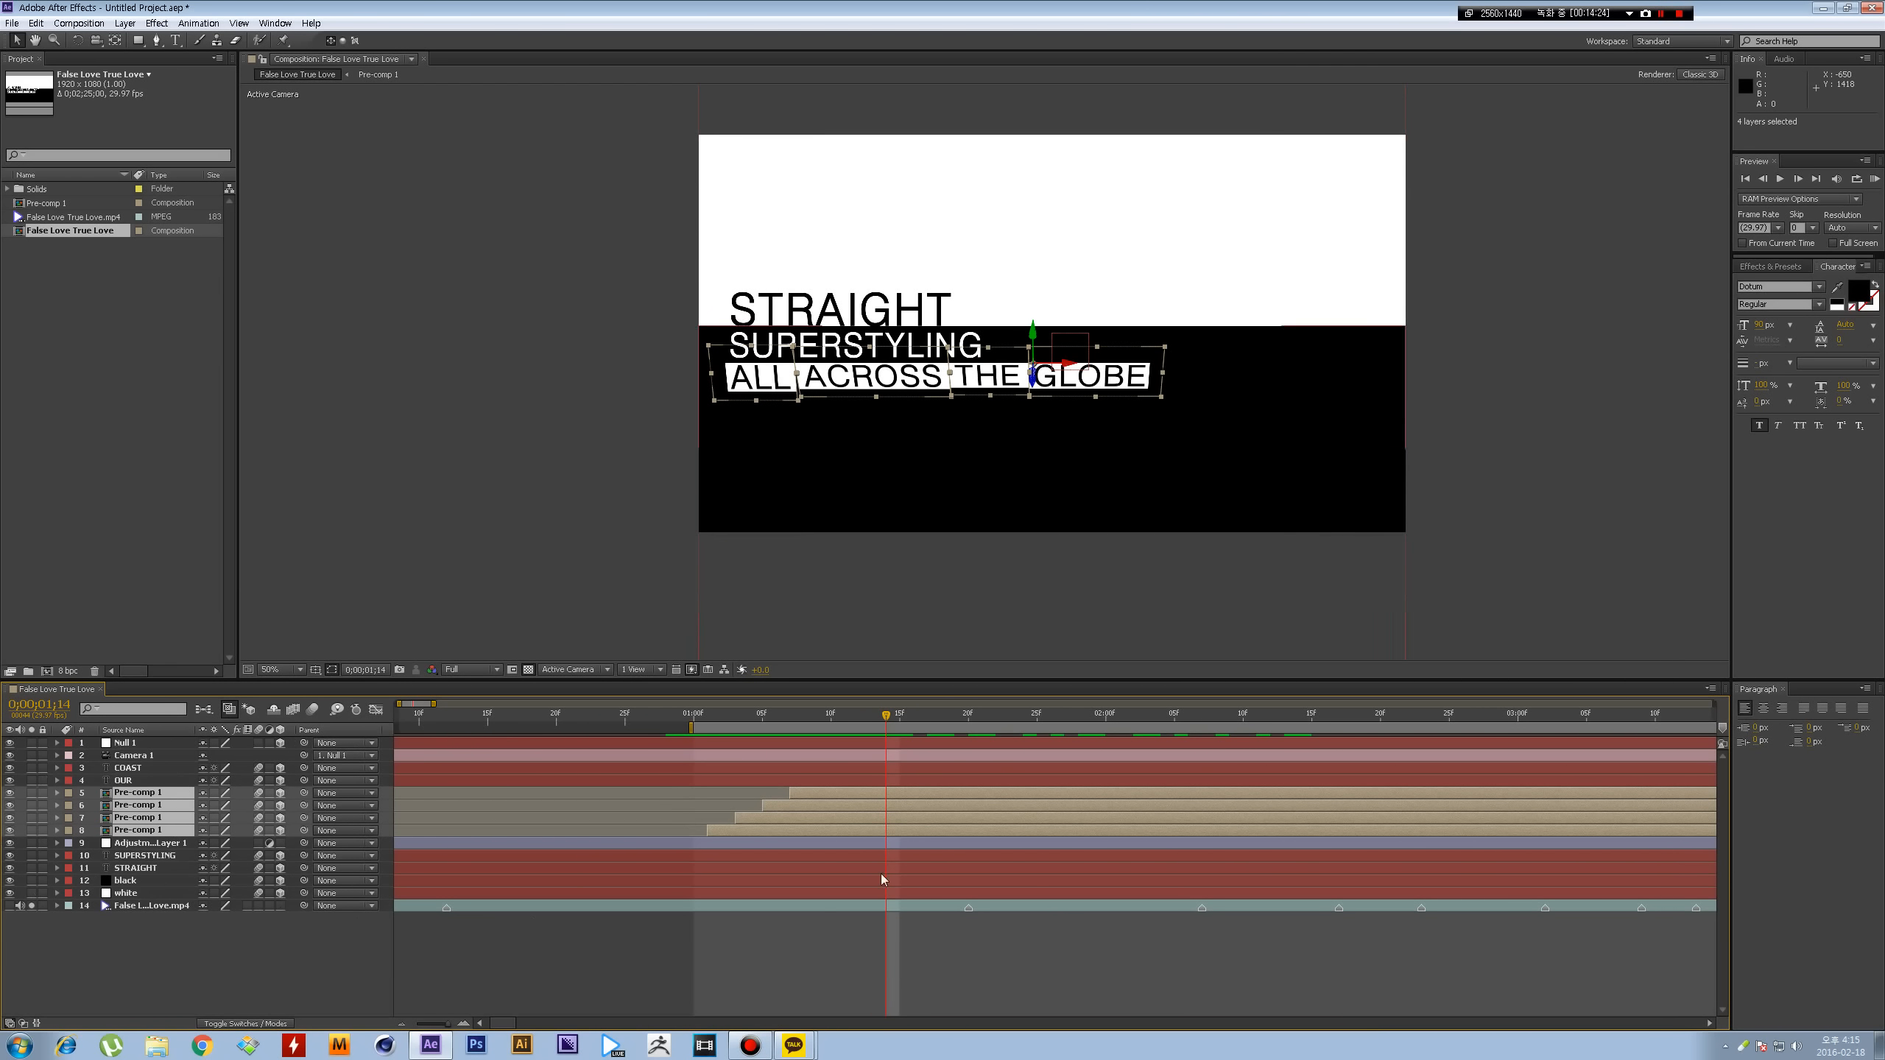
{"action": "left_click", "coordinate": [149, 844]}
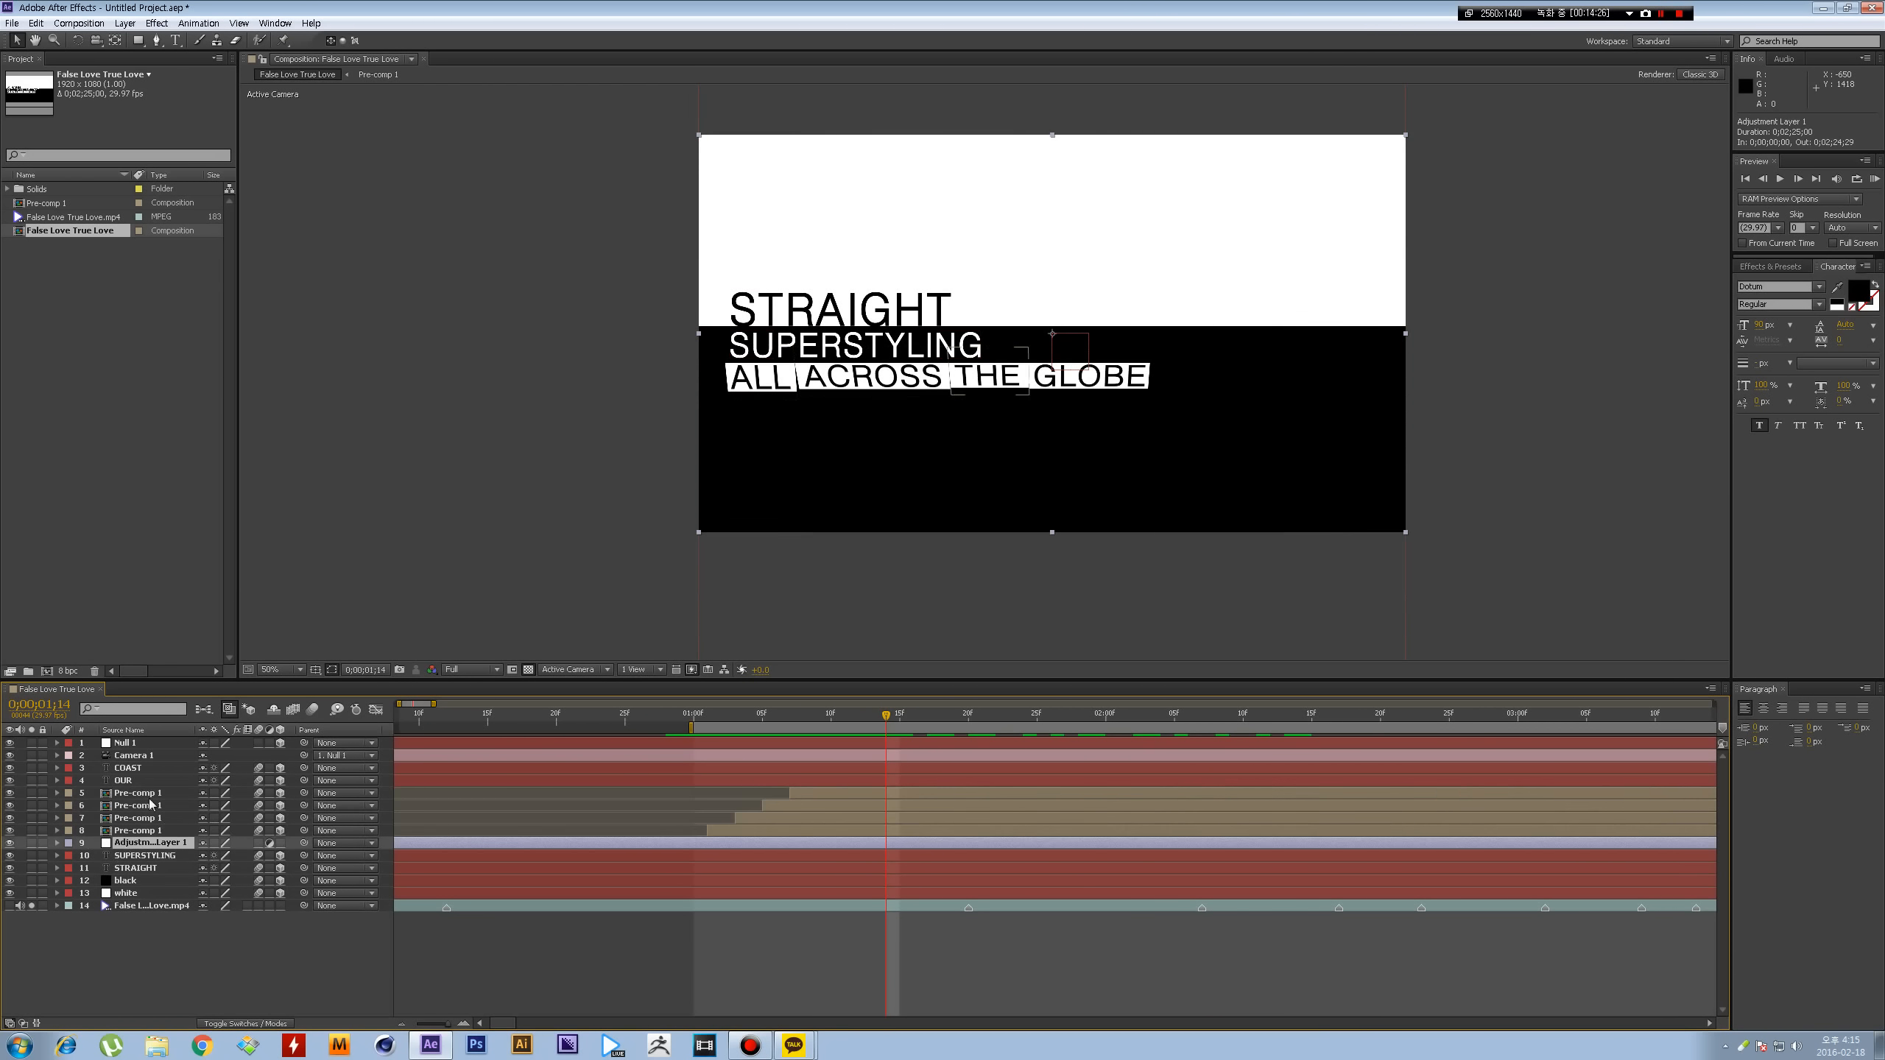
{"action": "left_click", "coordinate": [125, 826]}
{"action": "left_click", "coordinate": [152, 796], "text": "shift"}
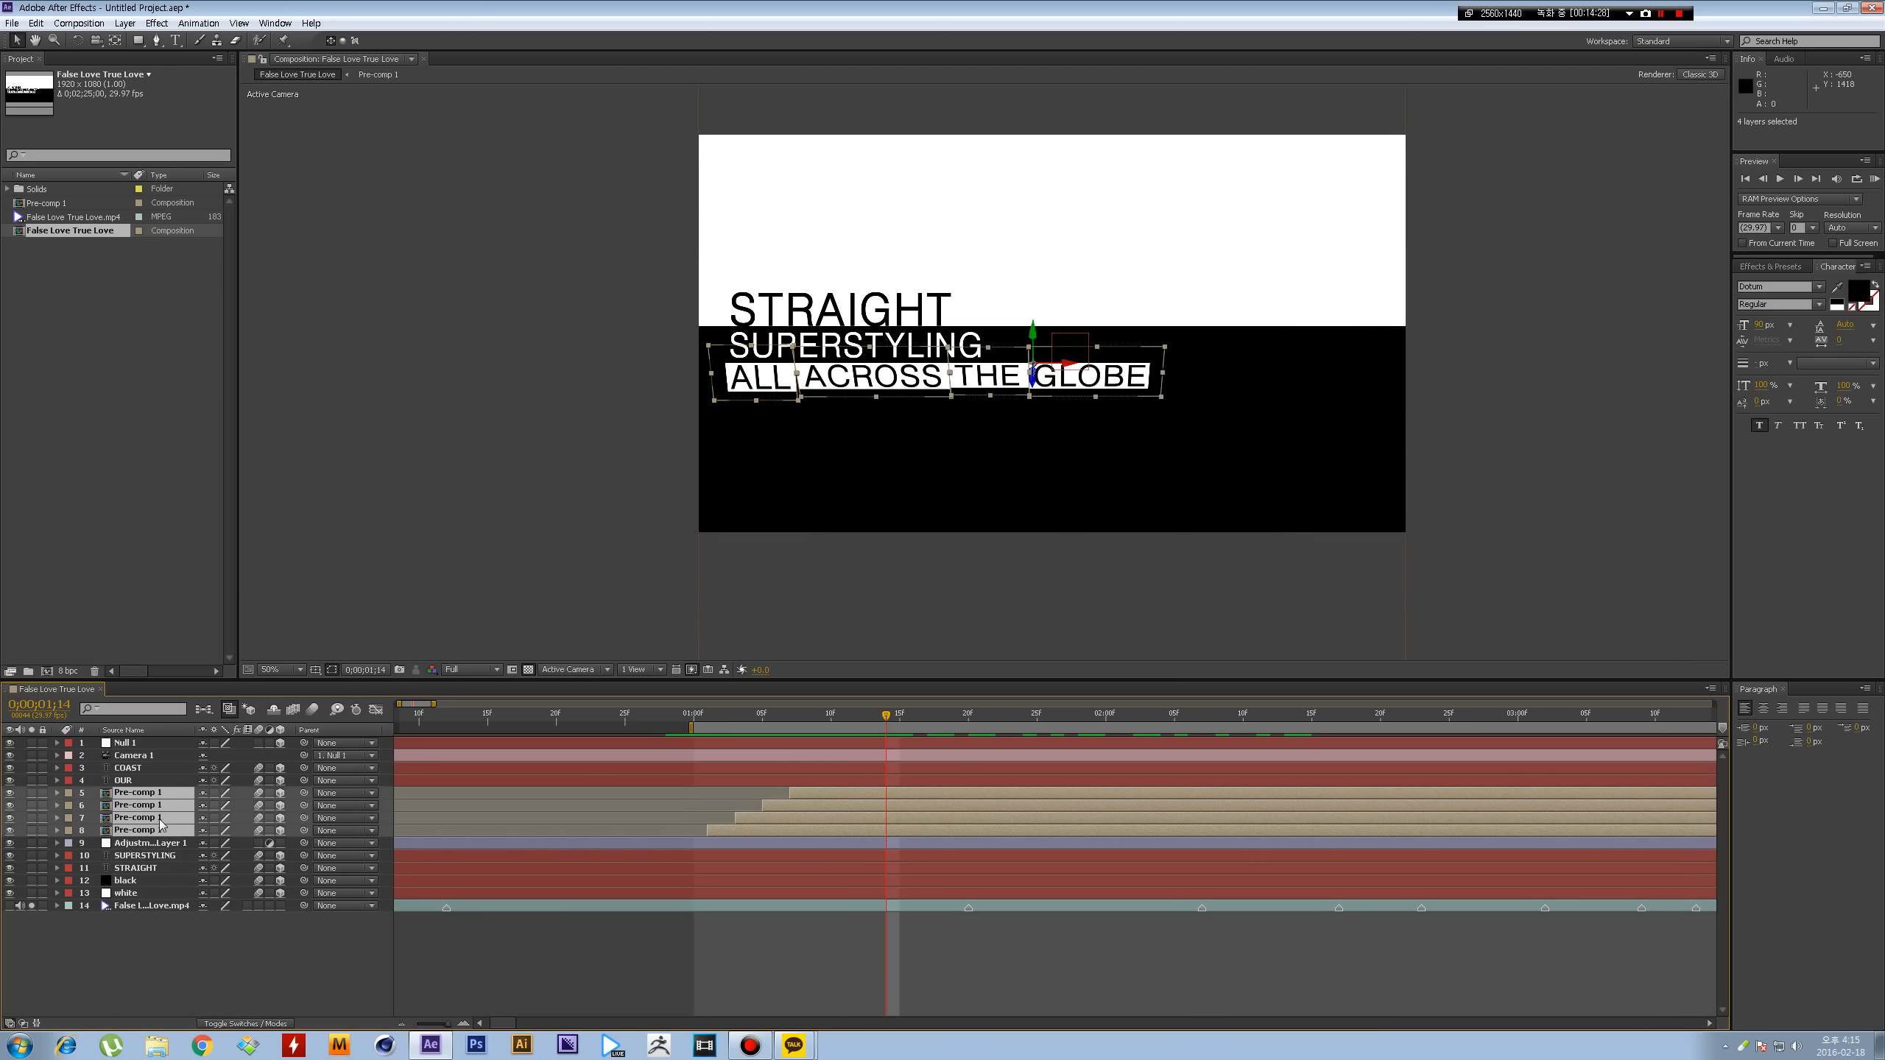
{"action": "left_click", "coordinate": [141, 845]}
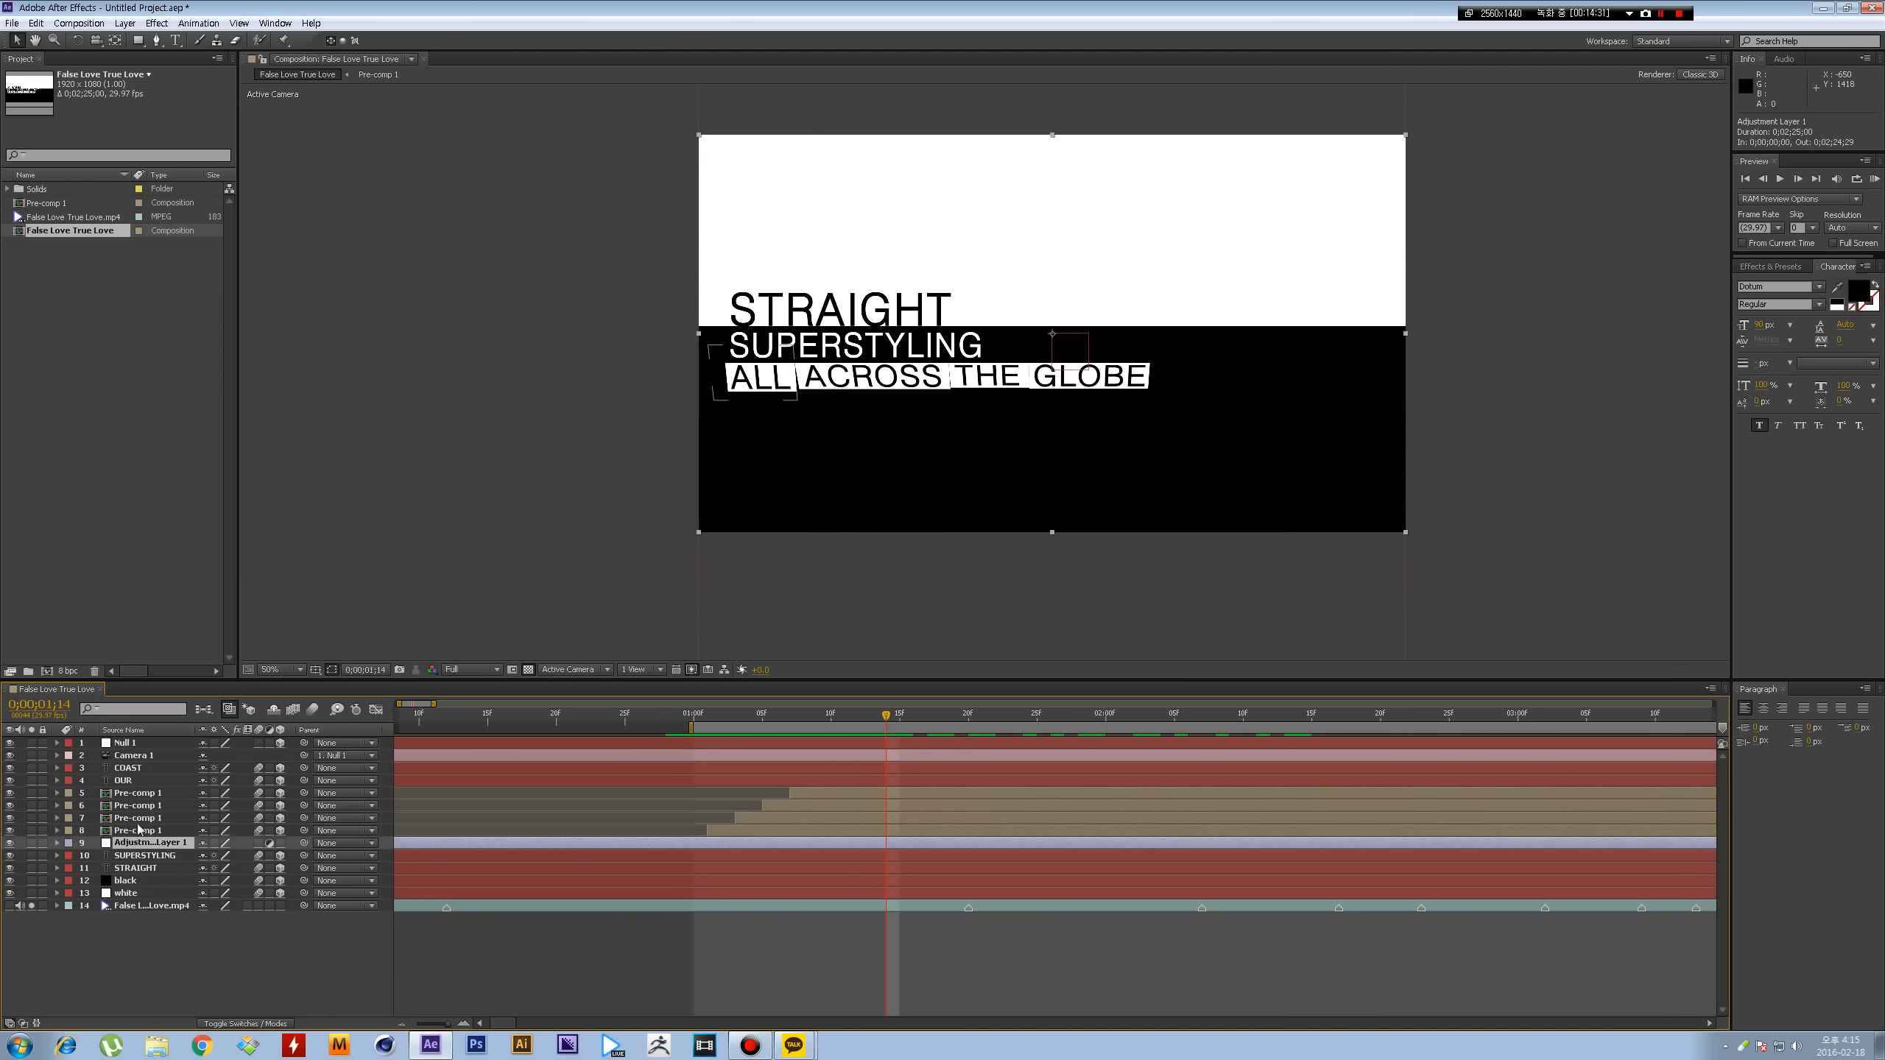
{"action": "left_click", "coordinate": [150, 793]}
{"action": "left_click", "coordinate": [151, 830], "text": "shift"}
{"action": "left_click", "coordinate": [141, 844]}
{"action": "left_click", "coordinate": [137, 882]}
{"action": "left_click", "coordinate": [133, 895], "text": "shift"}
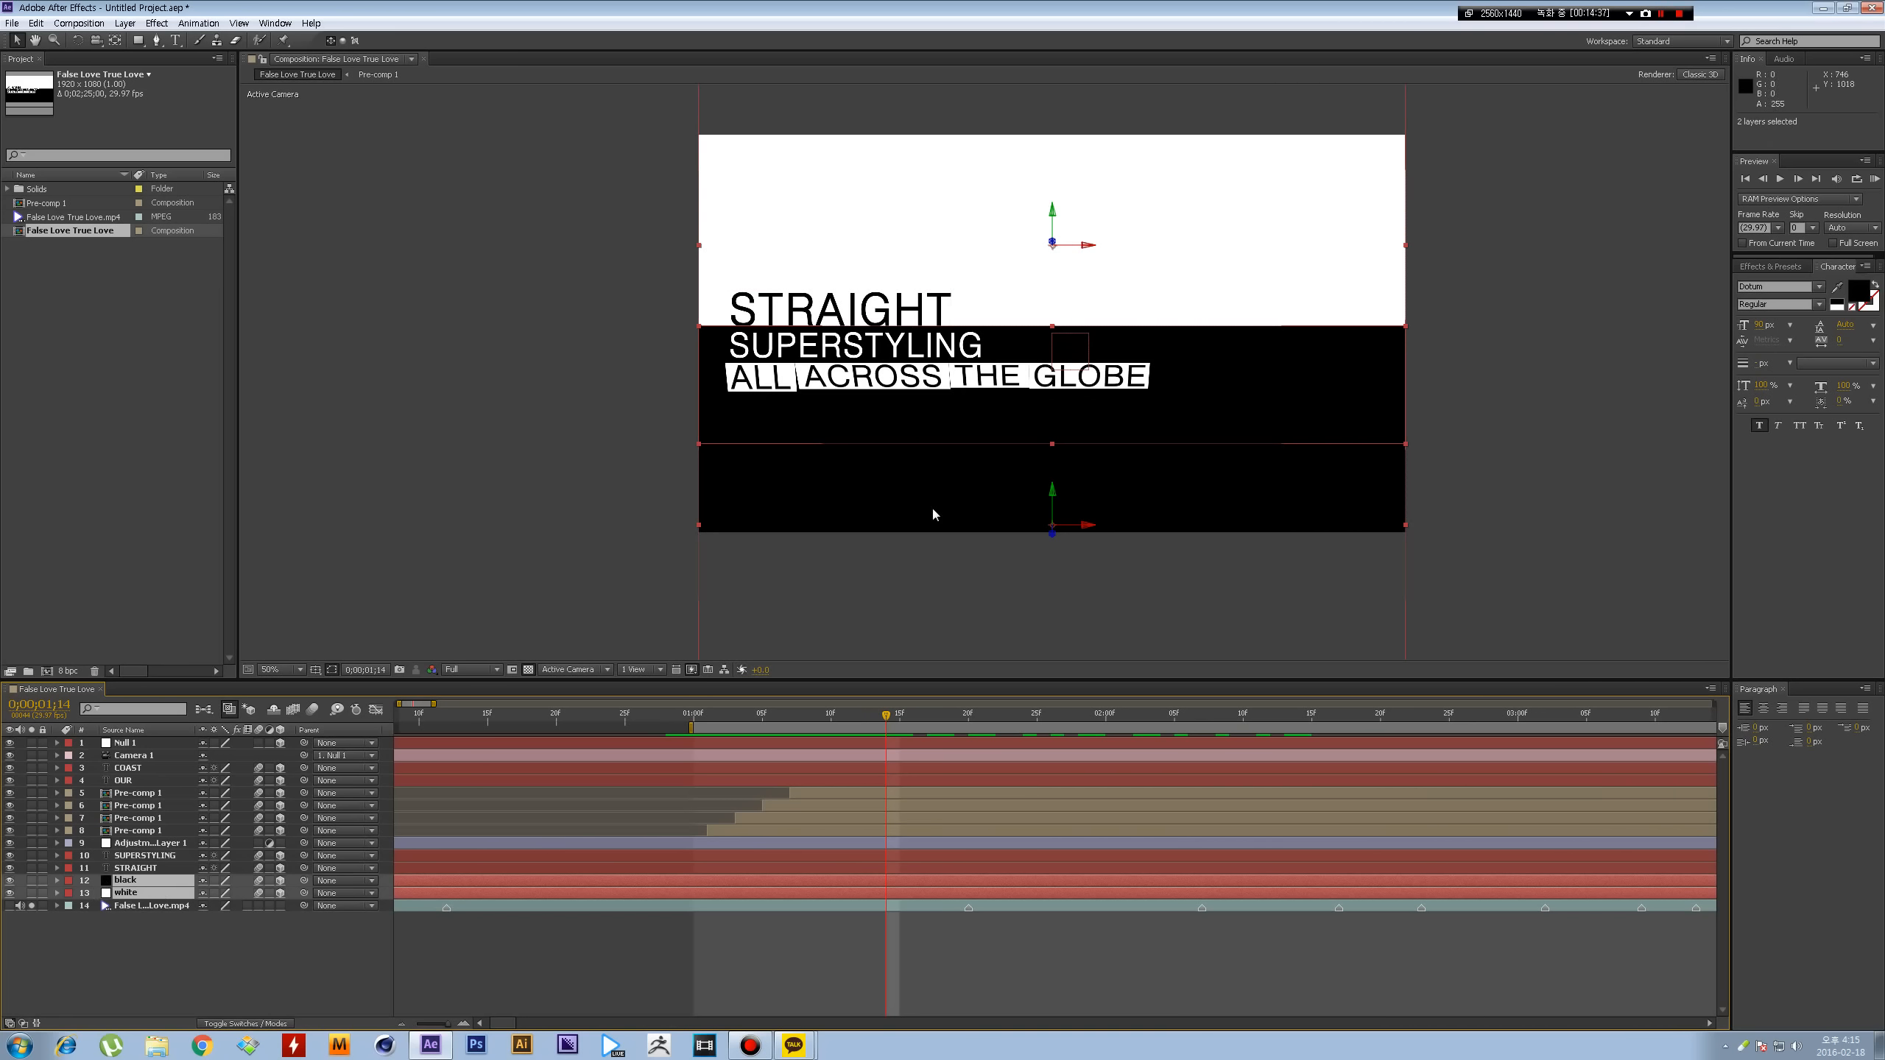
{"action": "left_click", "coordinate": [140, 844]}
{"action": "left_click", "coordinate": [136, 880]}
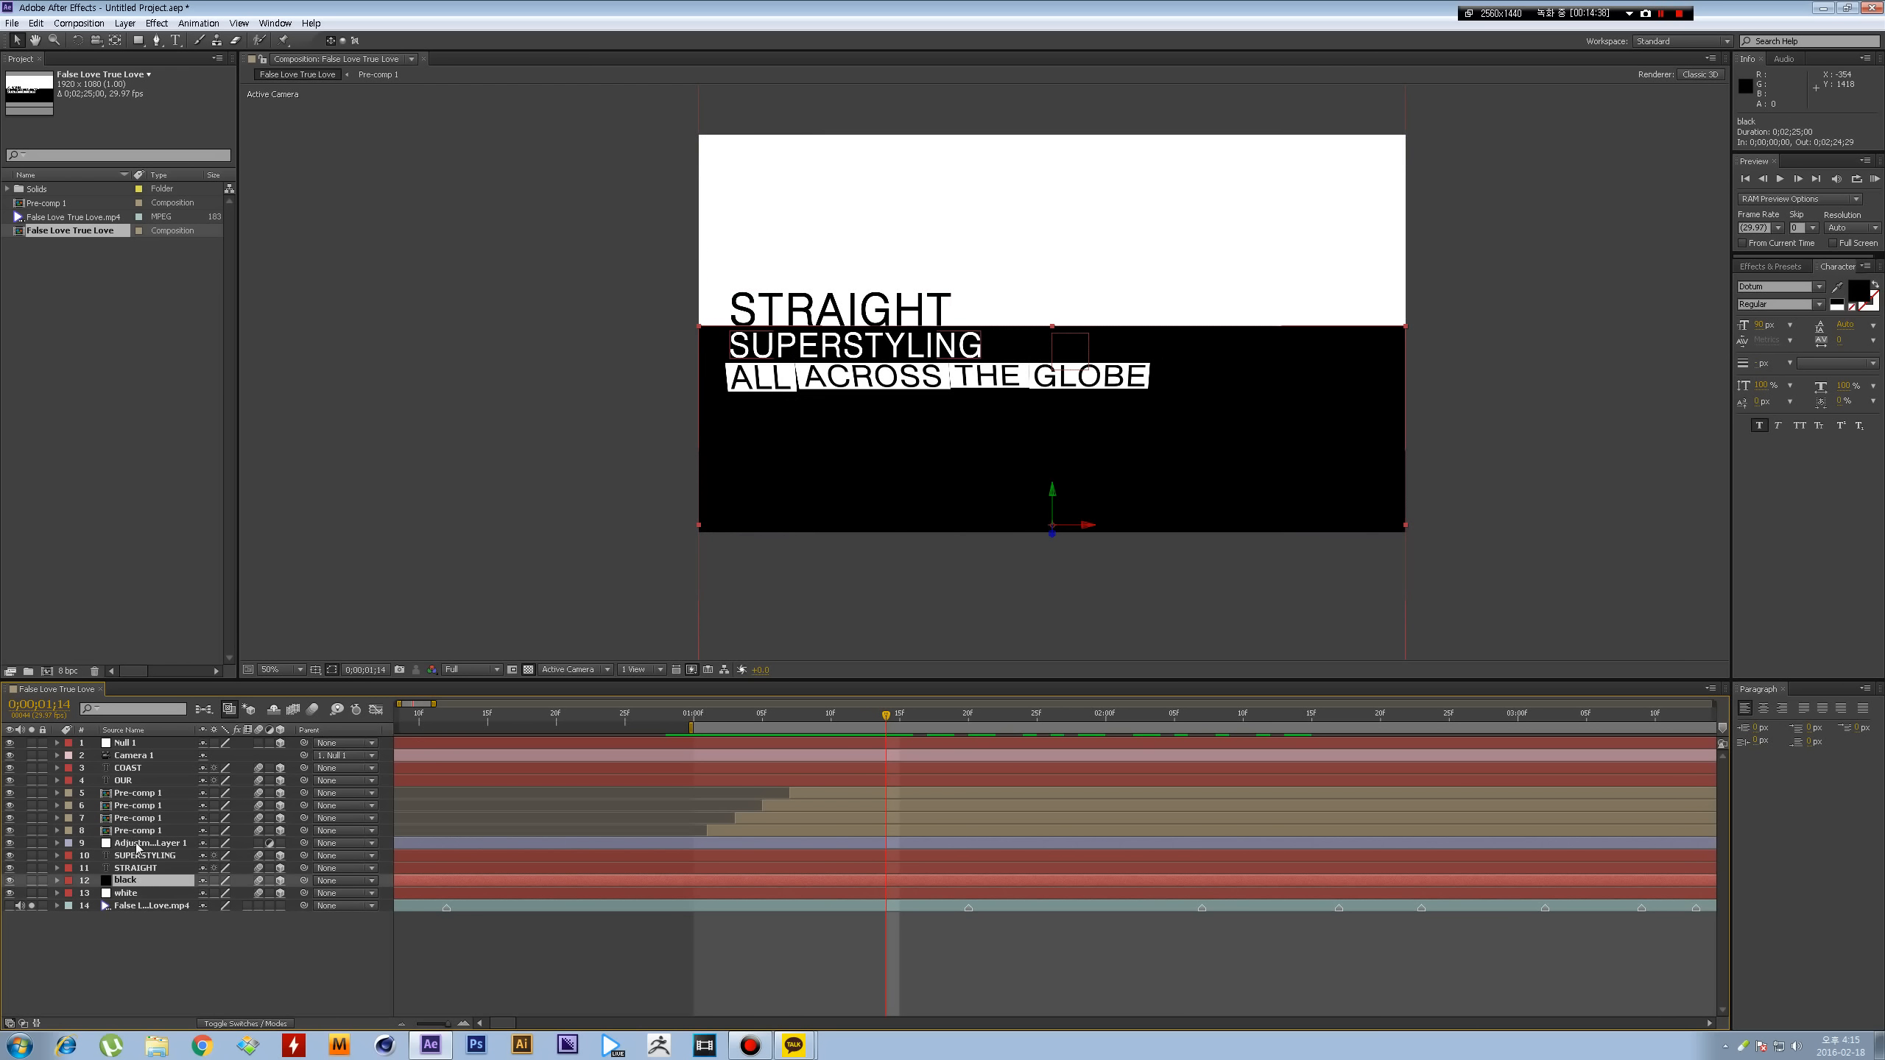
{"action": "left_click", "coordinate": [135, 845]}
{"action": "left_click", "coordinate": [134, 882]}
{"action": "left_click", "coordinate": [162, 844]}
{"action": "left_click", "coordinate": [147, 882]}
{"action": "left_click_drag", "start_coordinate": [857, 727], "coordinate": [888, 678]}
- Go to 0;00;00;20 and separate the null's Position into X, Y and Z dimensions
{"action": "left_click", "coordinate": [556, 715]}
{"action": "scroll", "coordinate": [576, 748], "scroll_direction": "left", "scroll_amount": 3}
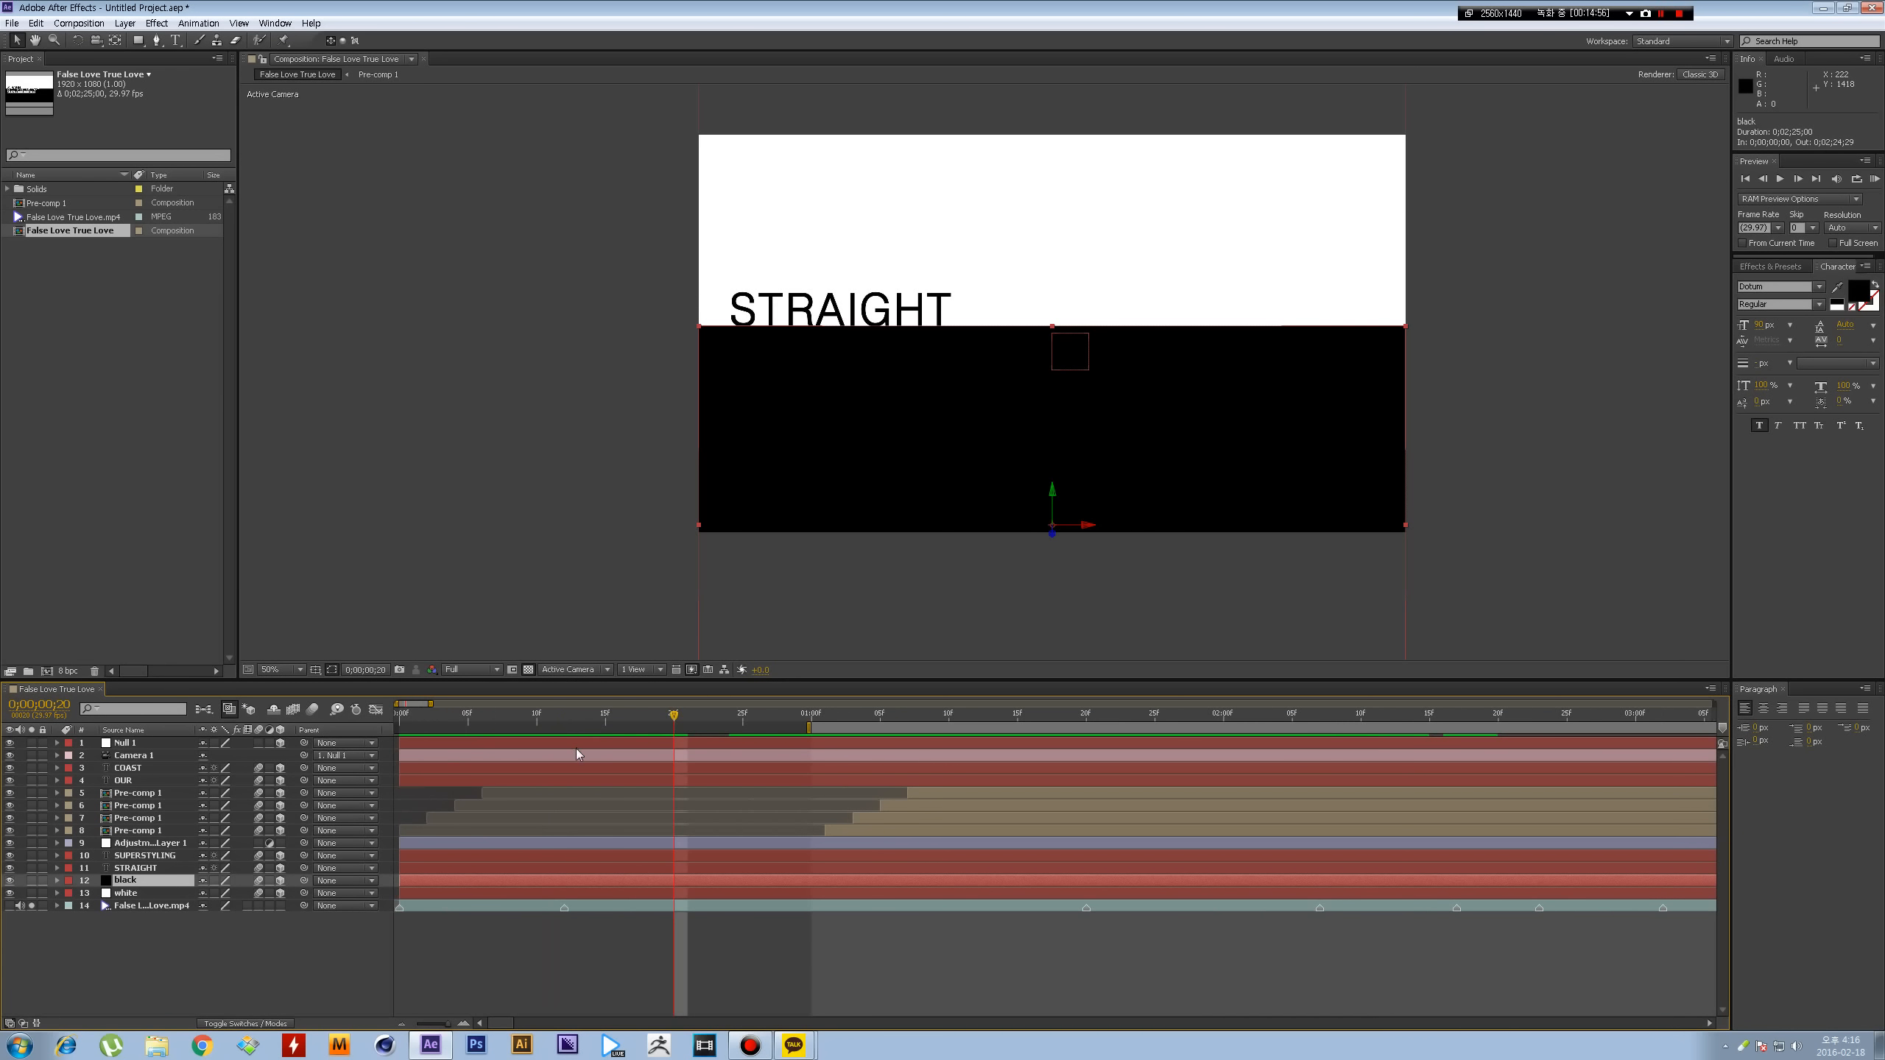
{"action": "left_click", "coordinate": [126, 742]}
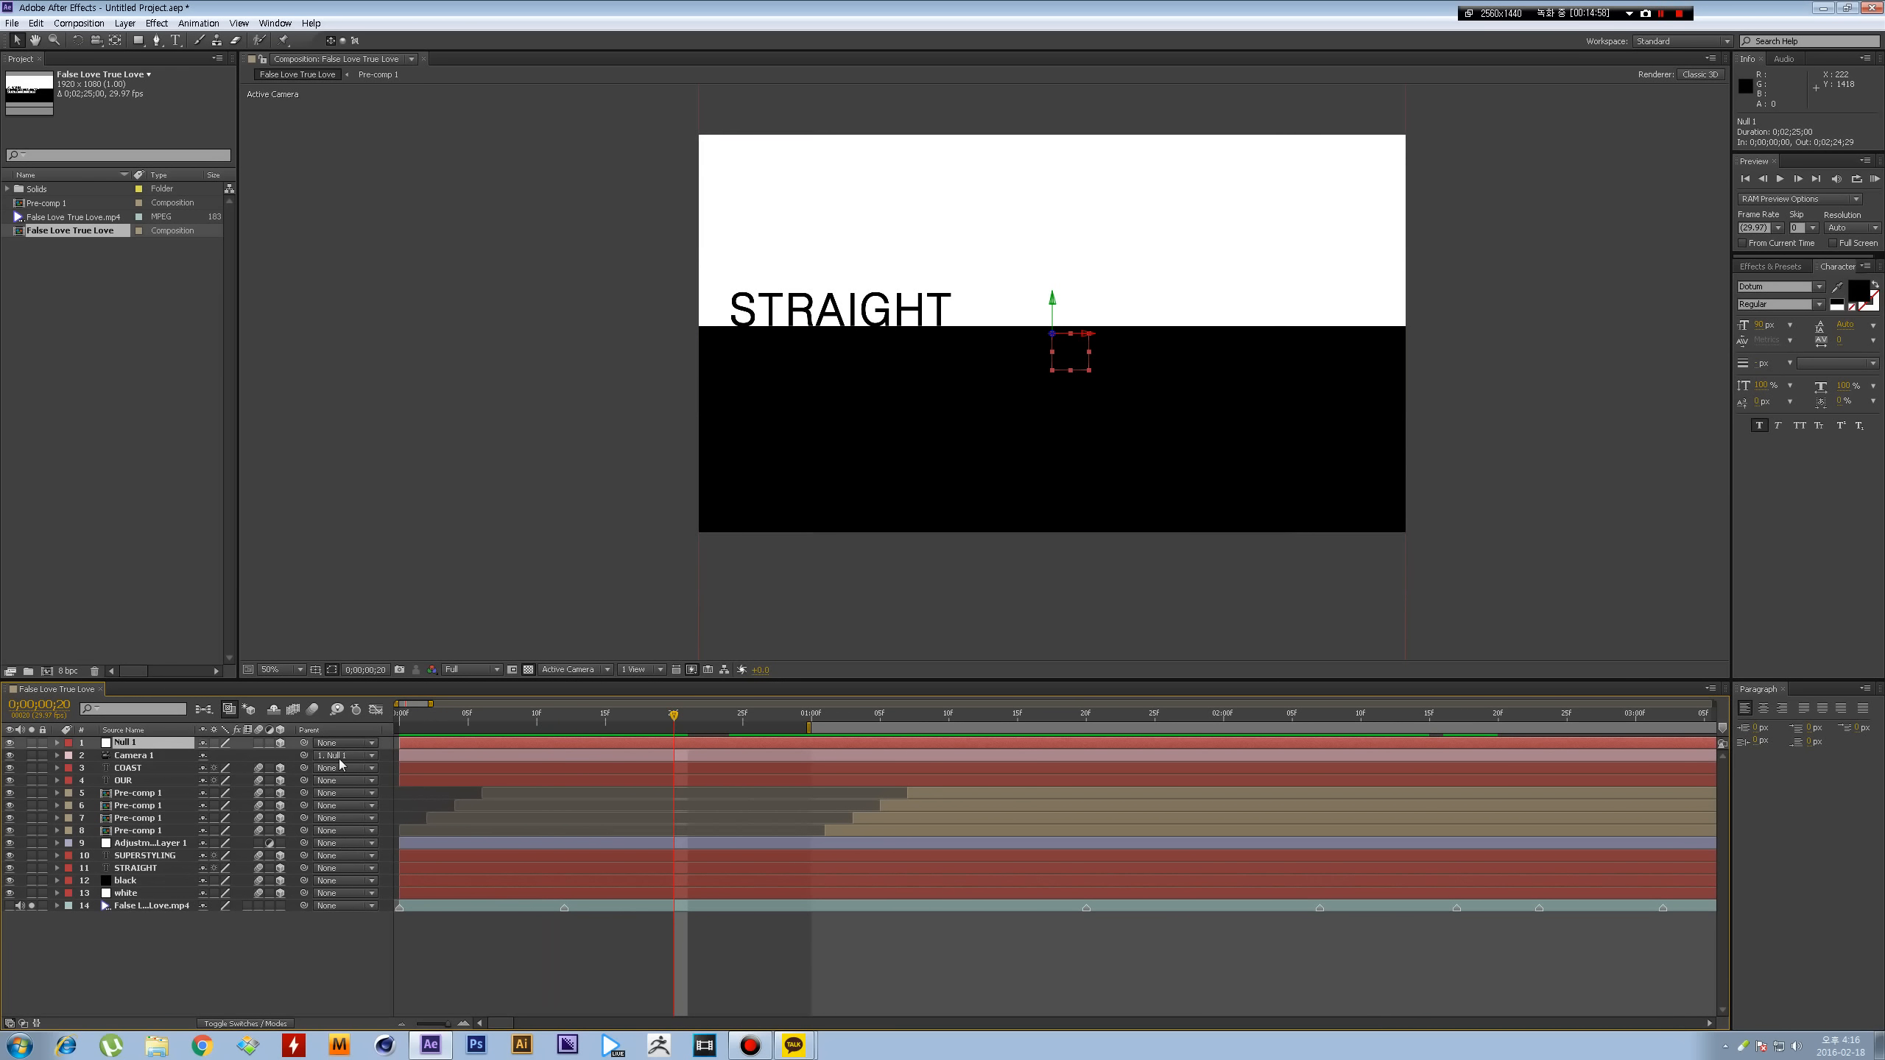
{"action": "key", "text": "p"}
{"action": "left_click", "coordinate": [122, 761]}
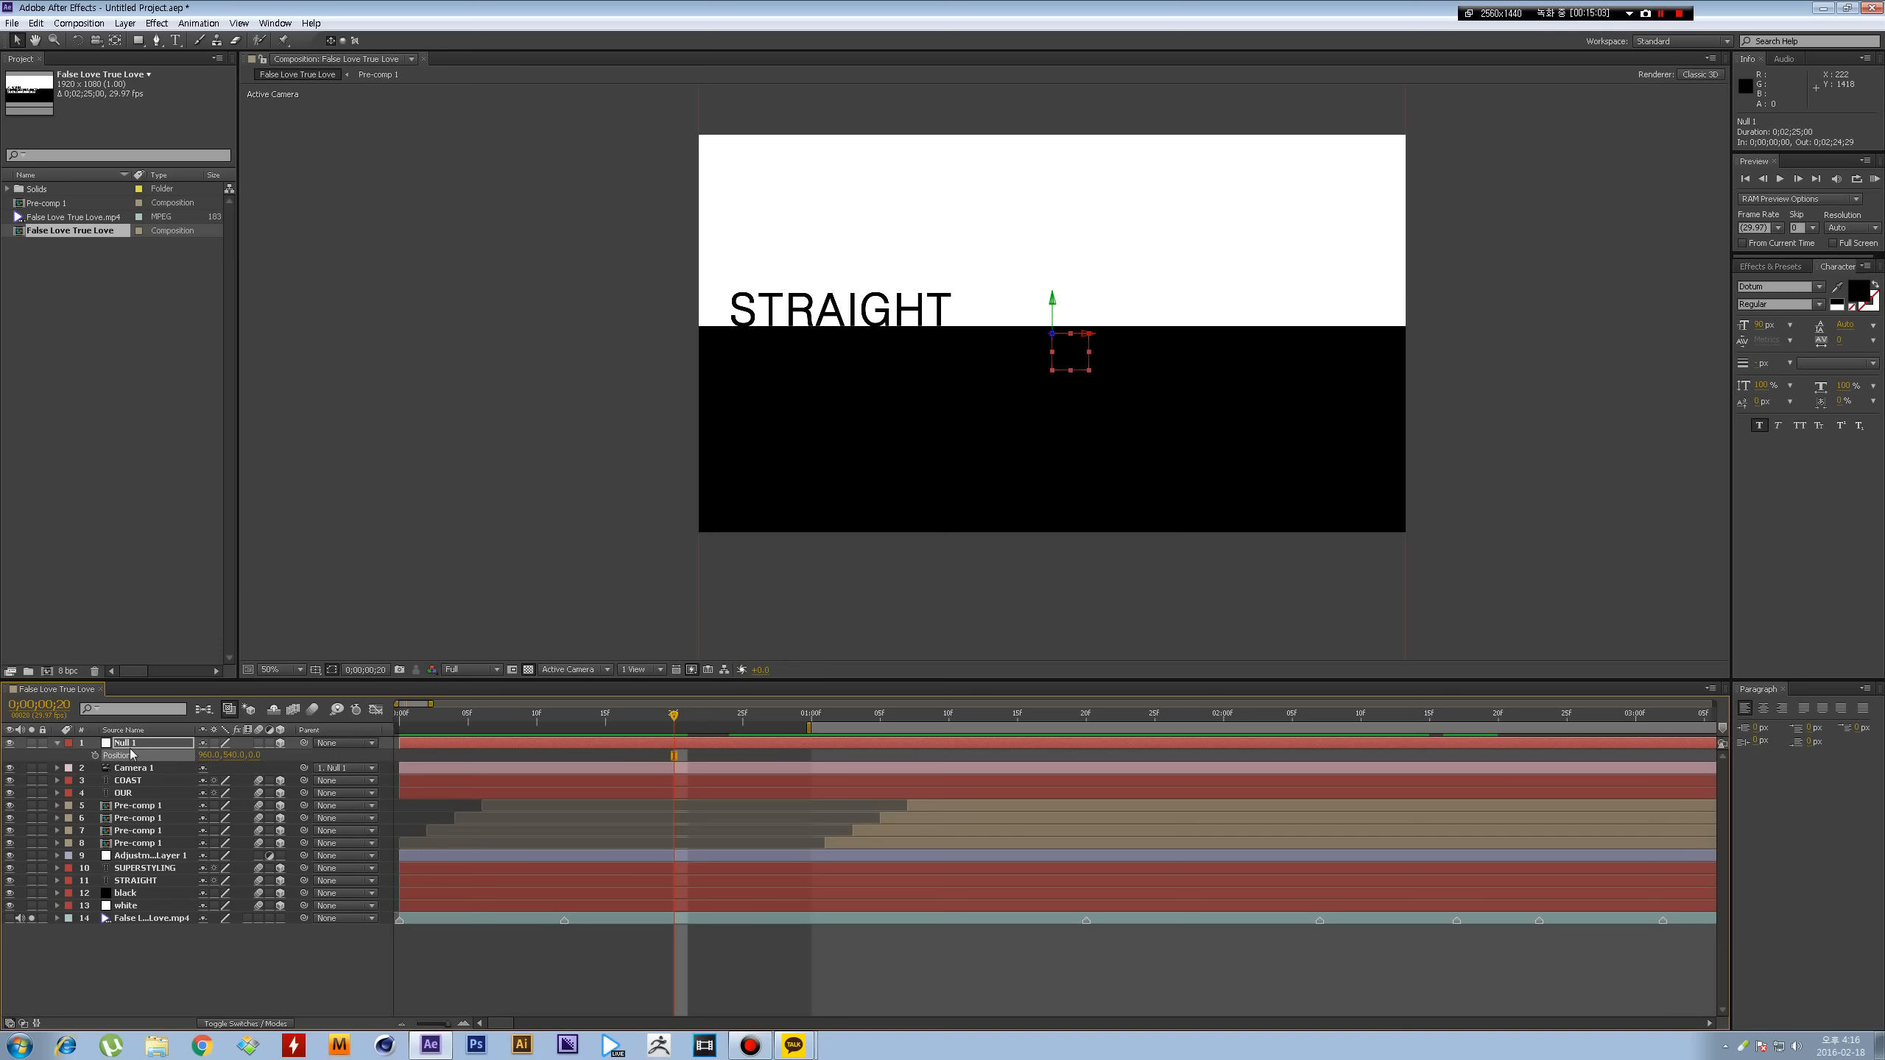
{"action": "left_click", "coordinate": [373, 711]}
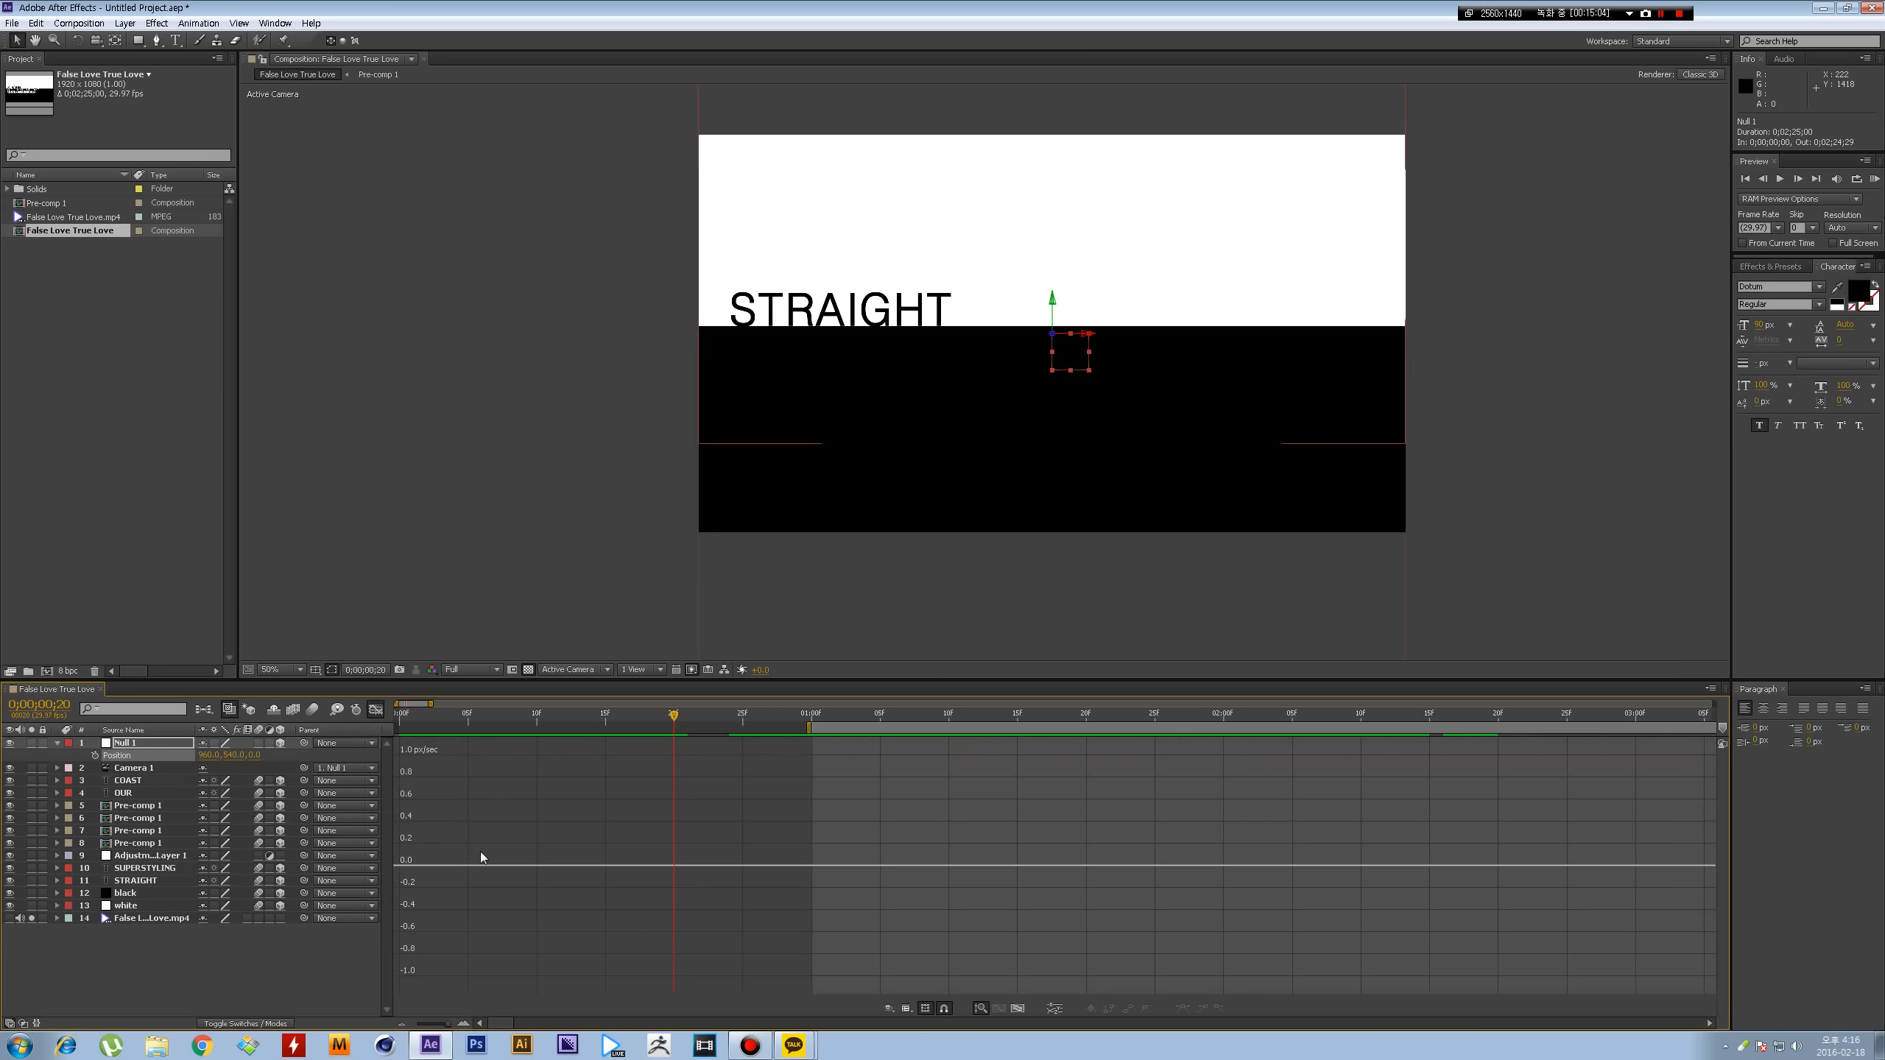
{"action": "left_click", "coordinate": [1055, 1010]}
{"action": "left_click", "coordinate": [286, 771]}
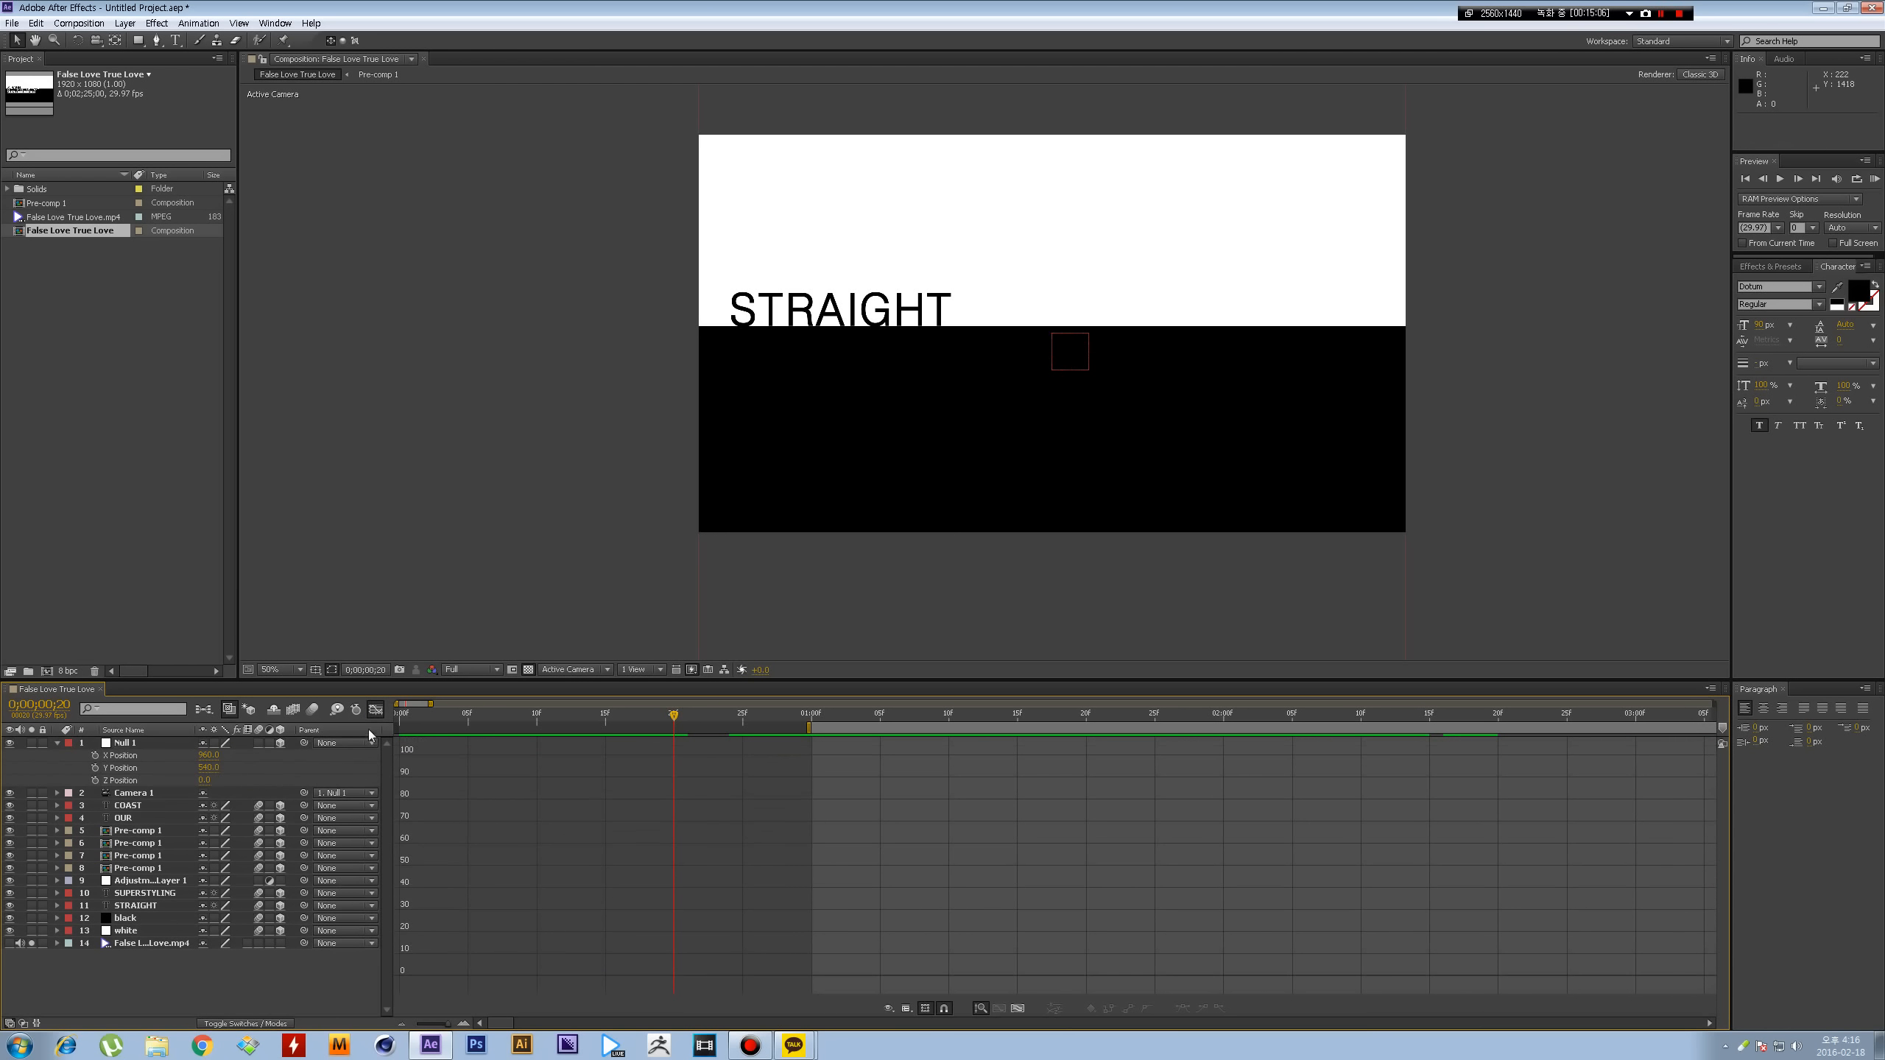
{"action": "left_click", "coordinate": [375, 710]}
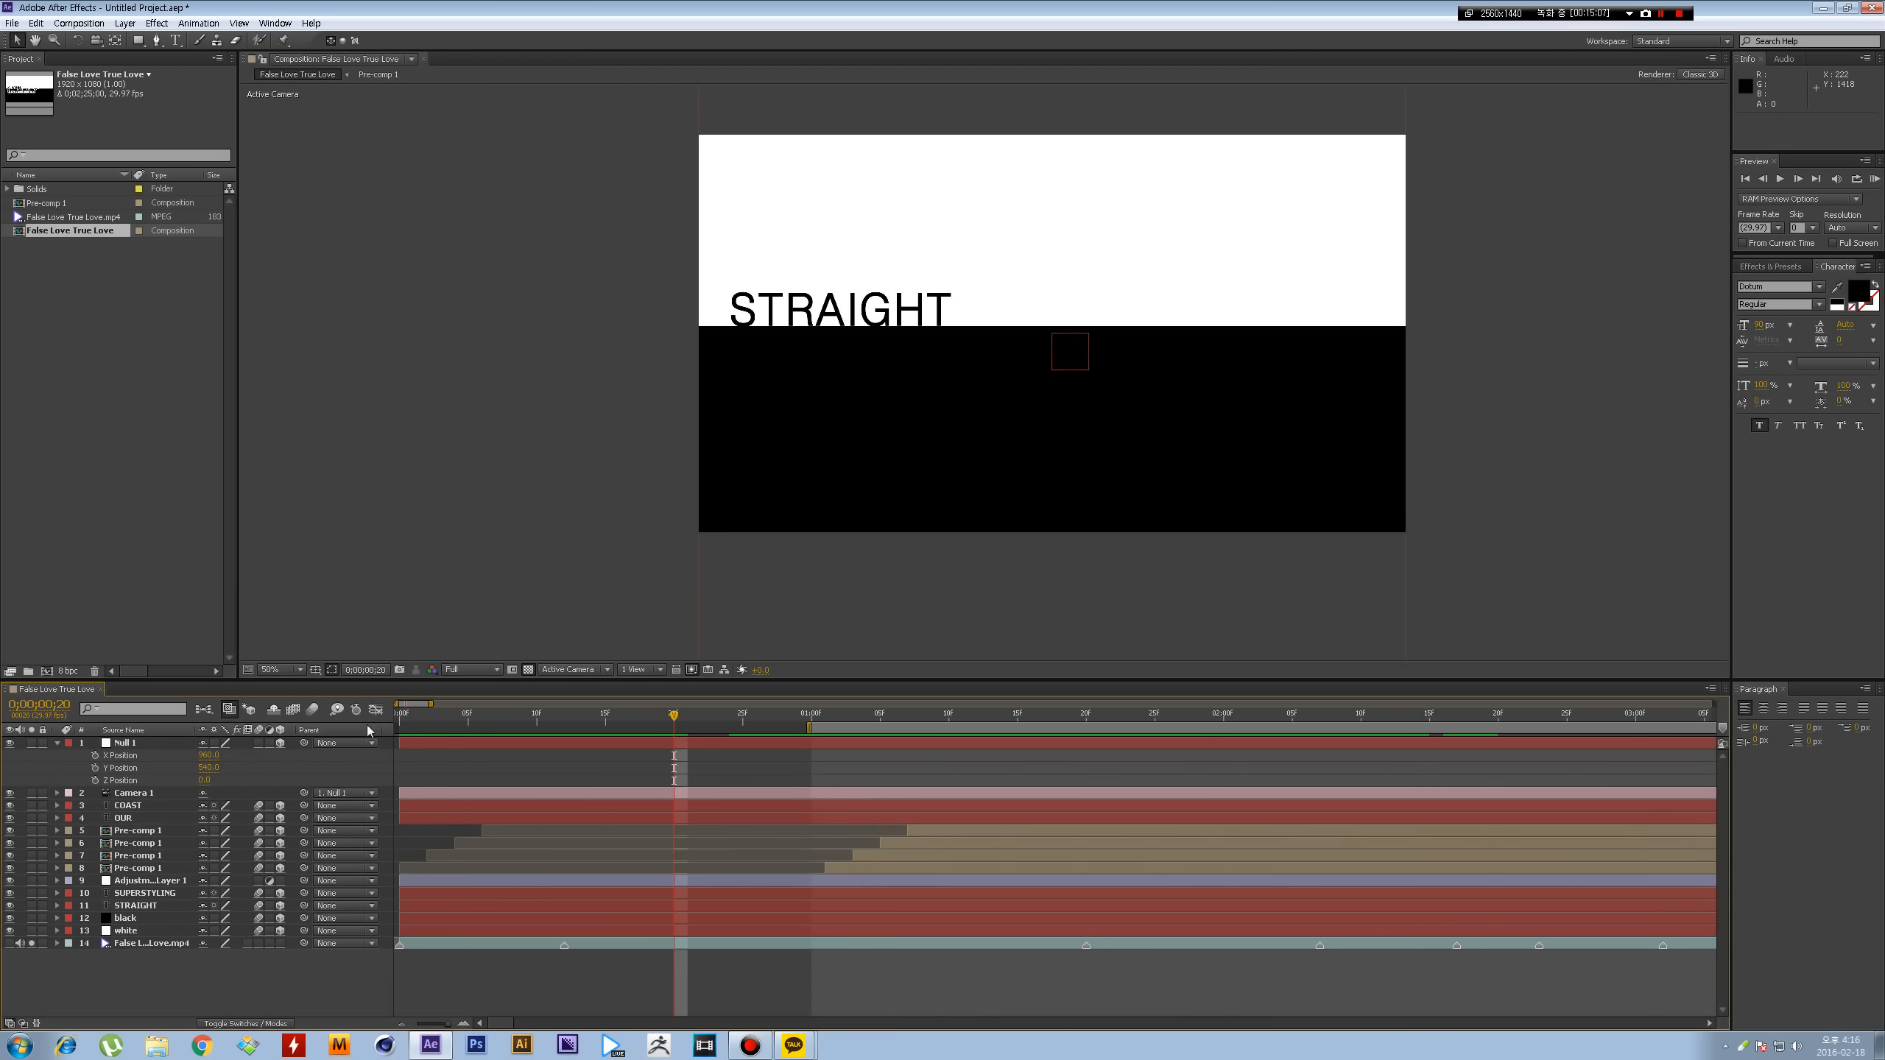
- Enable keyframing on the null's X, Y and Z Position at 0;00;00;20
{"action": "left_click", "coordinate": [123, 767]}
{"action": "left_click", "coordinate": [119, 780]}
{"action": "left_click", "coordinate": [121, 768]}
{"action": "left_click", "coordinate": [120, 756]}
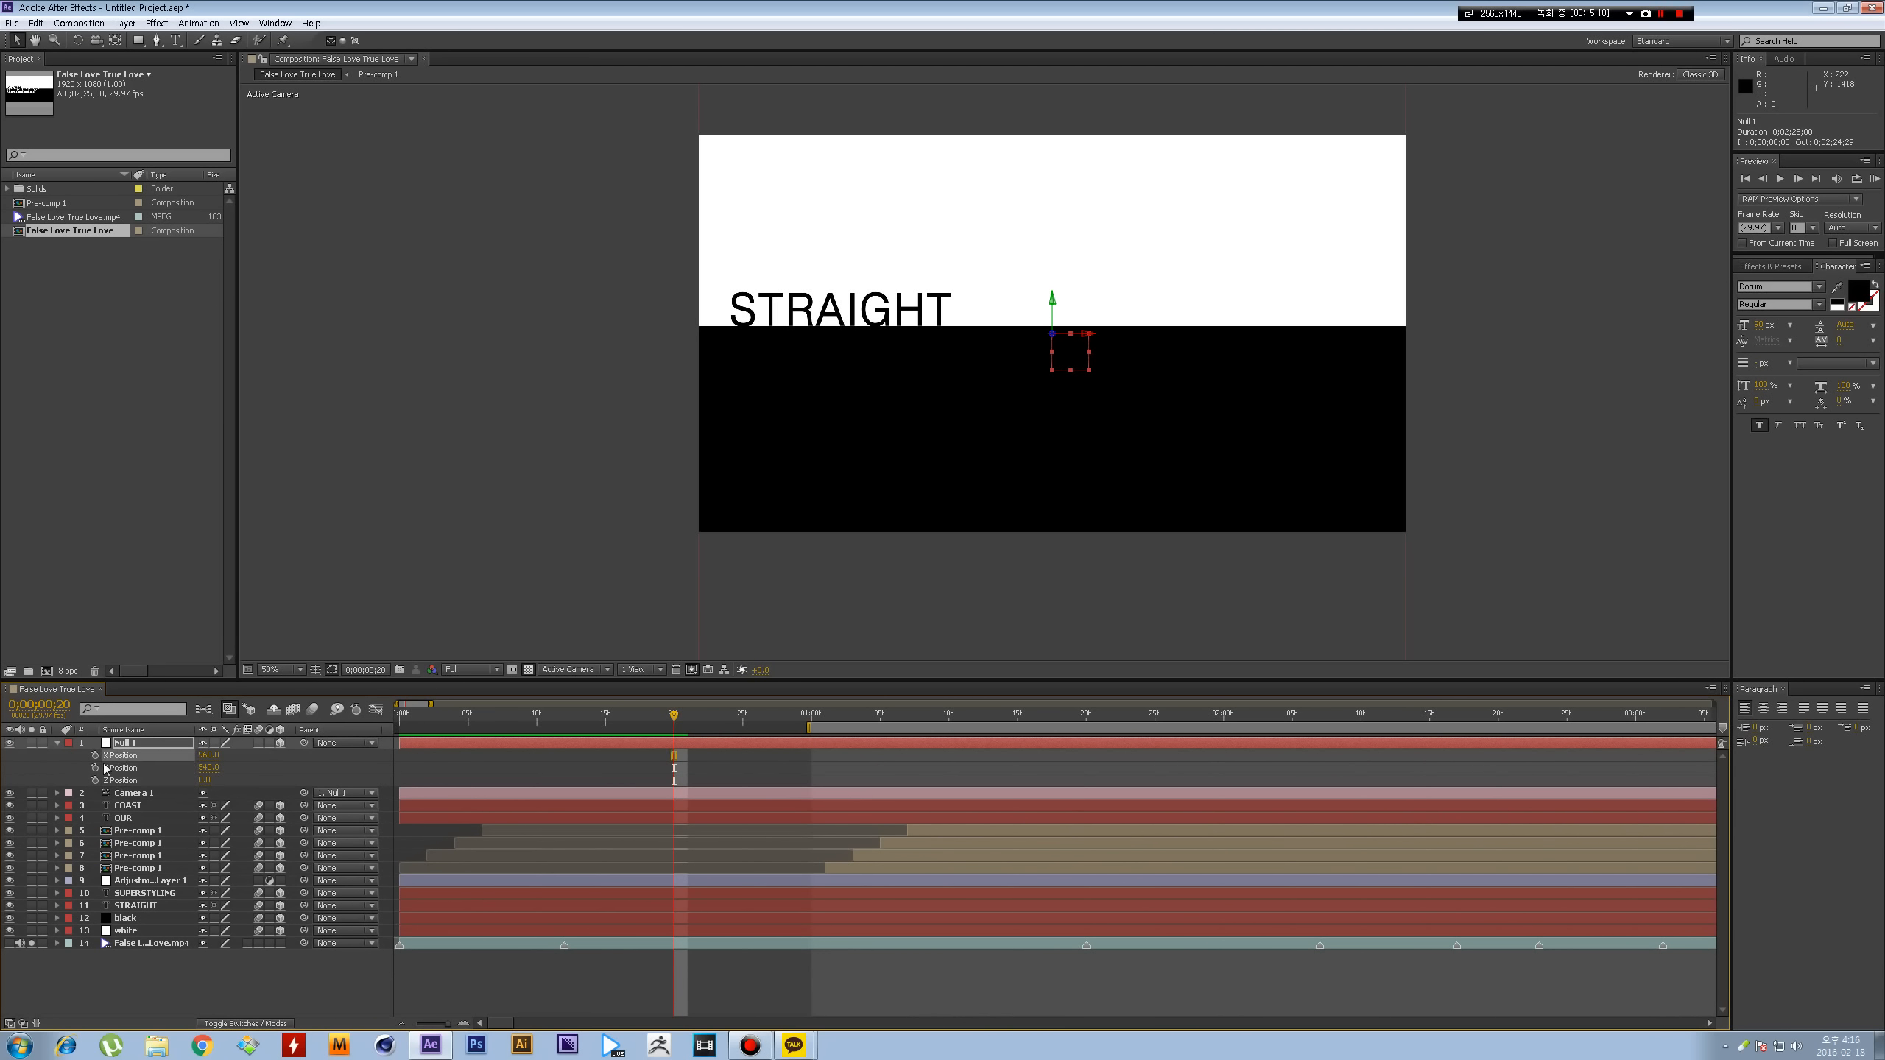
{"action": "left_click_drag", "start_coordinate": [95, 756], "coordinate": [95, 781]}
{"action": "left_click", "coordinate": [288, 777]}
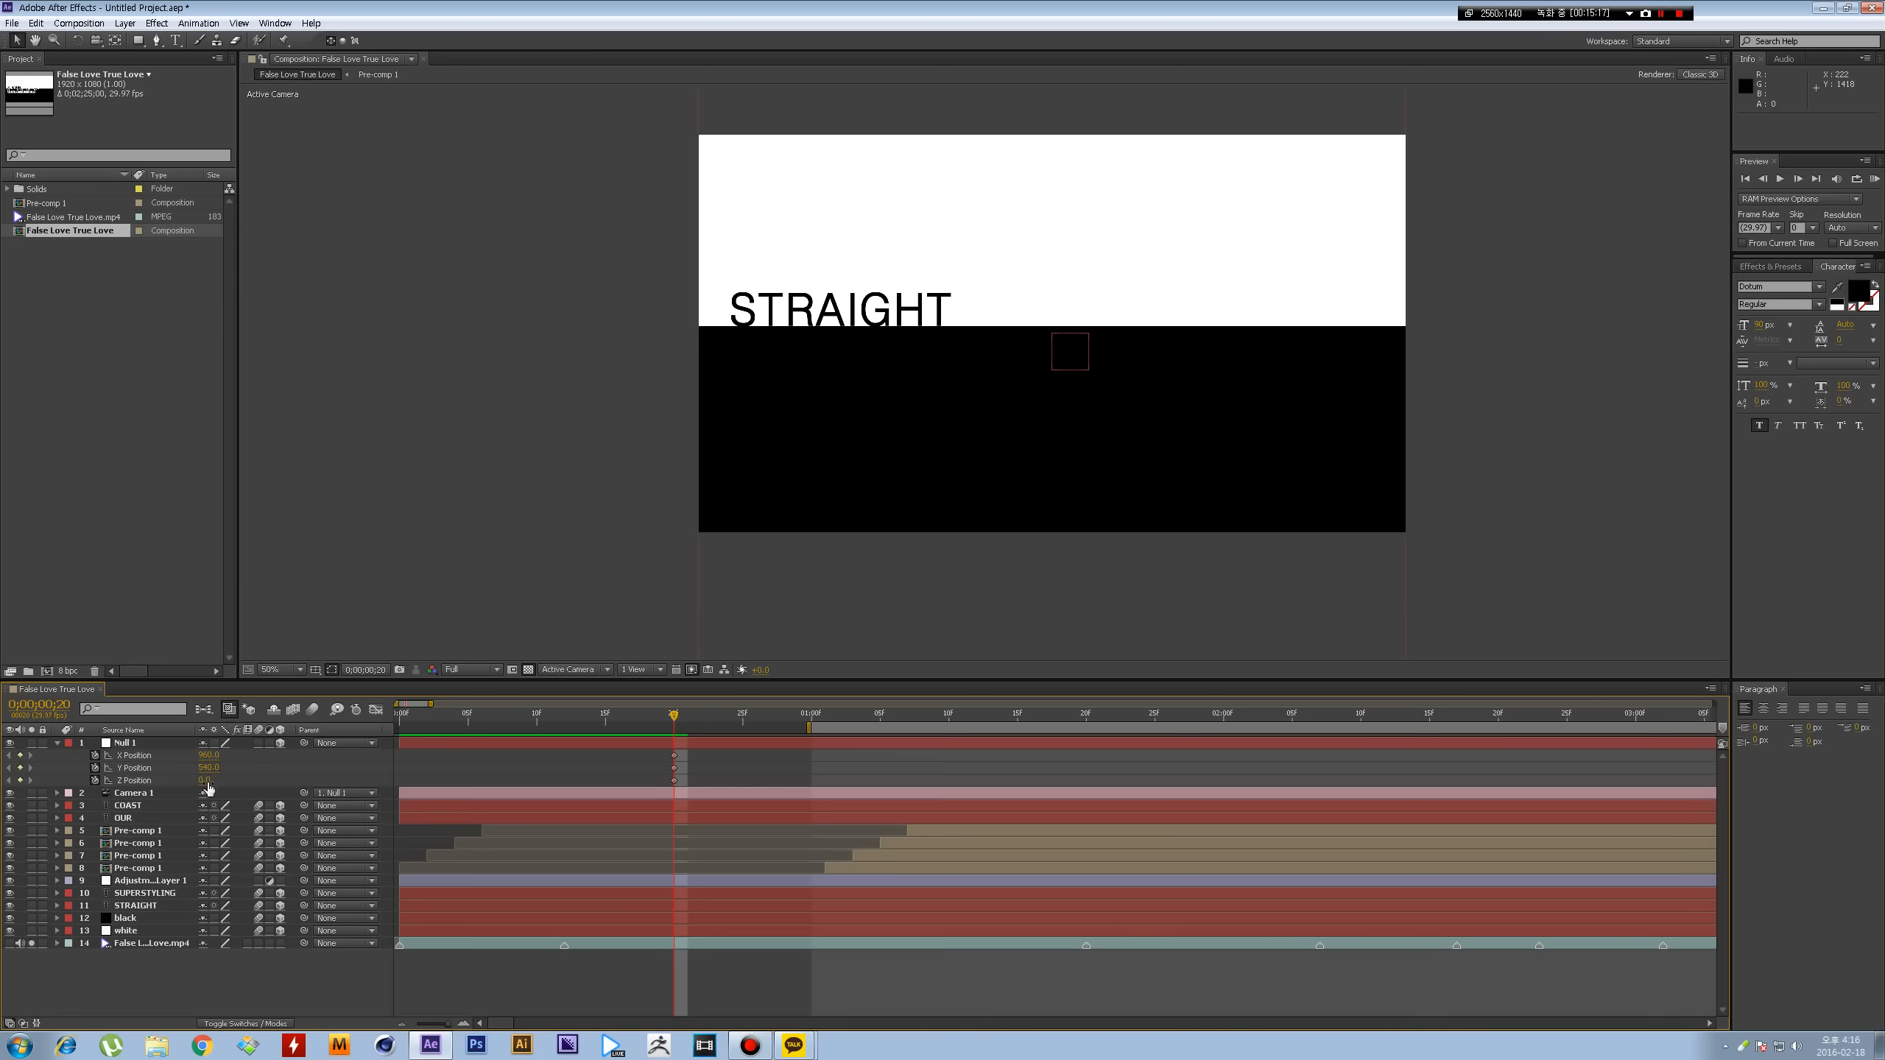
- Place the null at X 464, Y 200, Z 1100 for the keyframes at 0;00;00;20
{"action": "left_click_drag", "start_coordinate": [204, 780], "coordinate": [732, 714]}
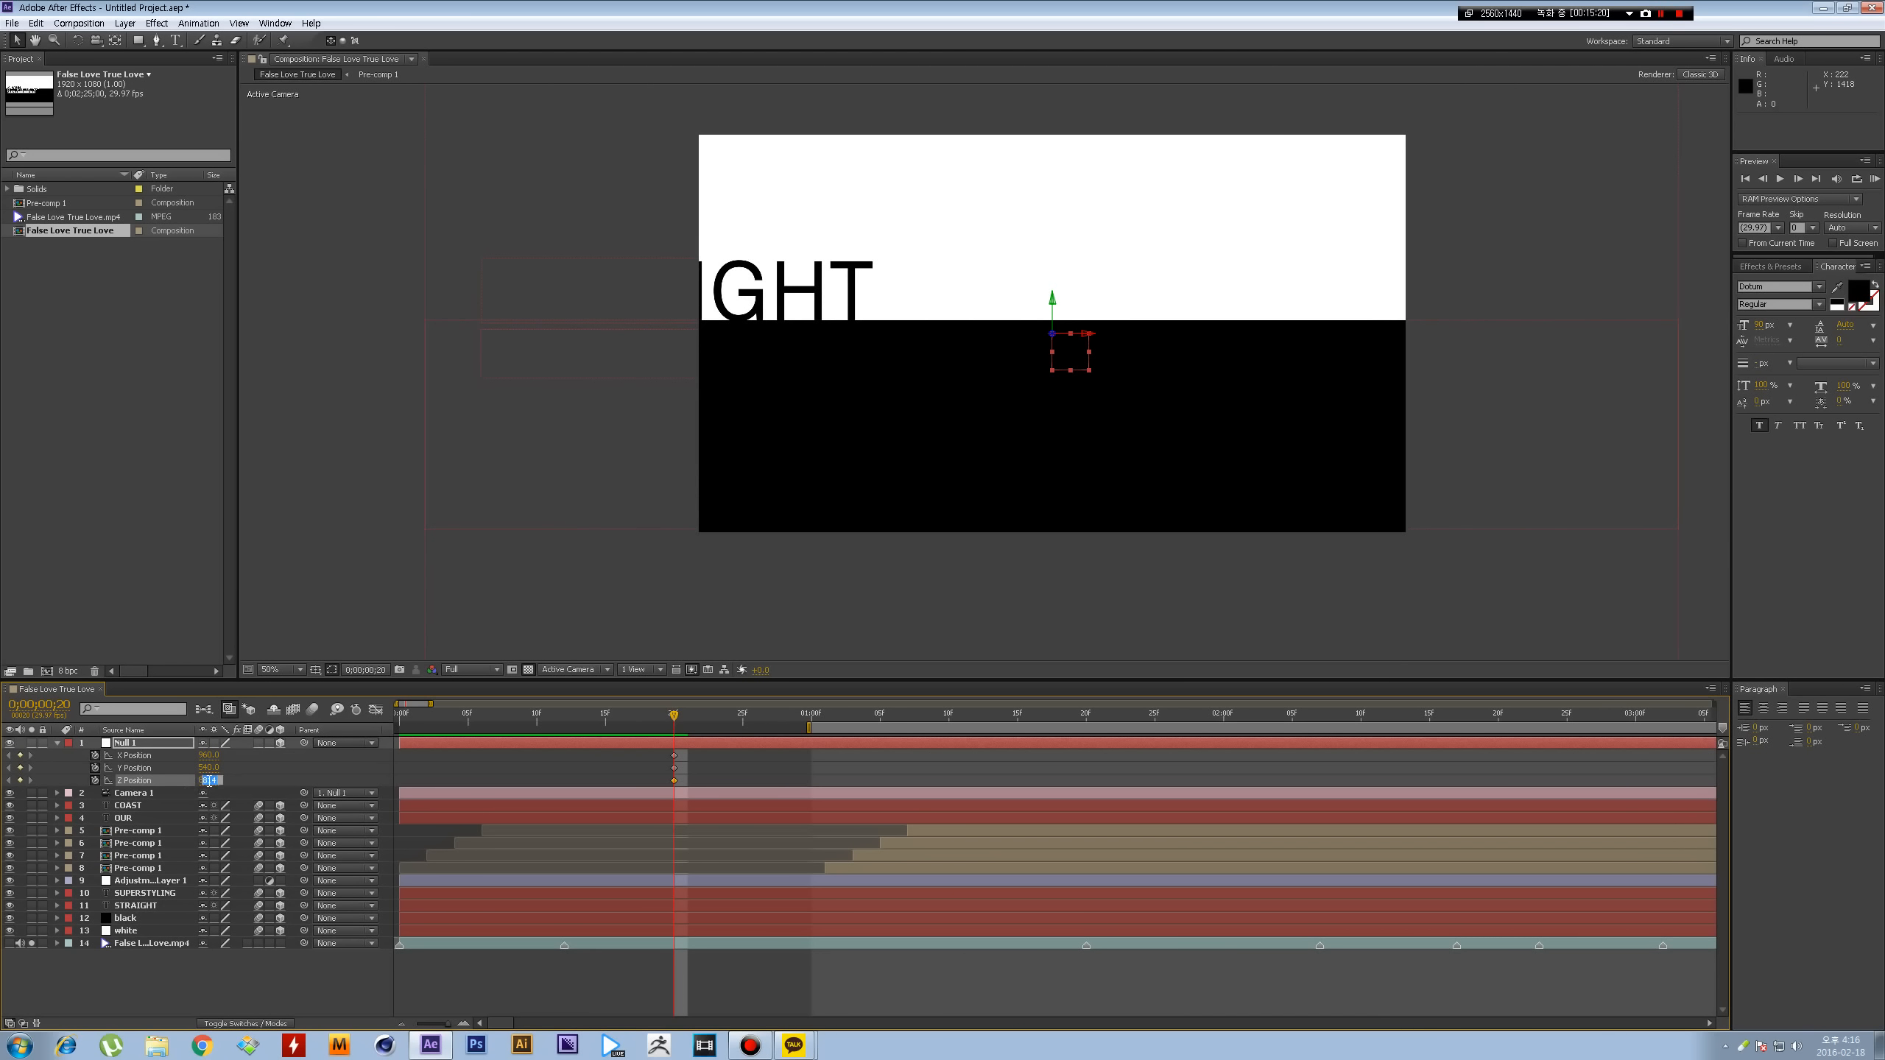
{"action": "type", "text": "1000"}
{"action": "key", "text": "Return"}
{"action": "left_click_drag", "start_coordinate": [1071, 360], "coordinate": [887, 358]}
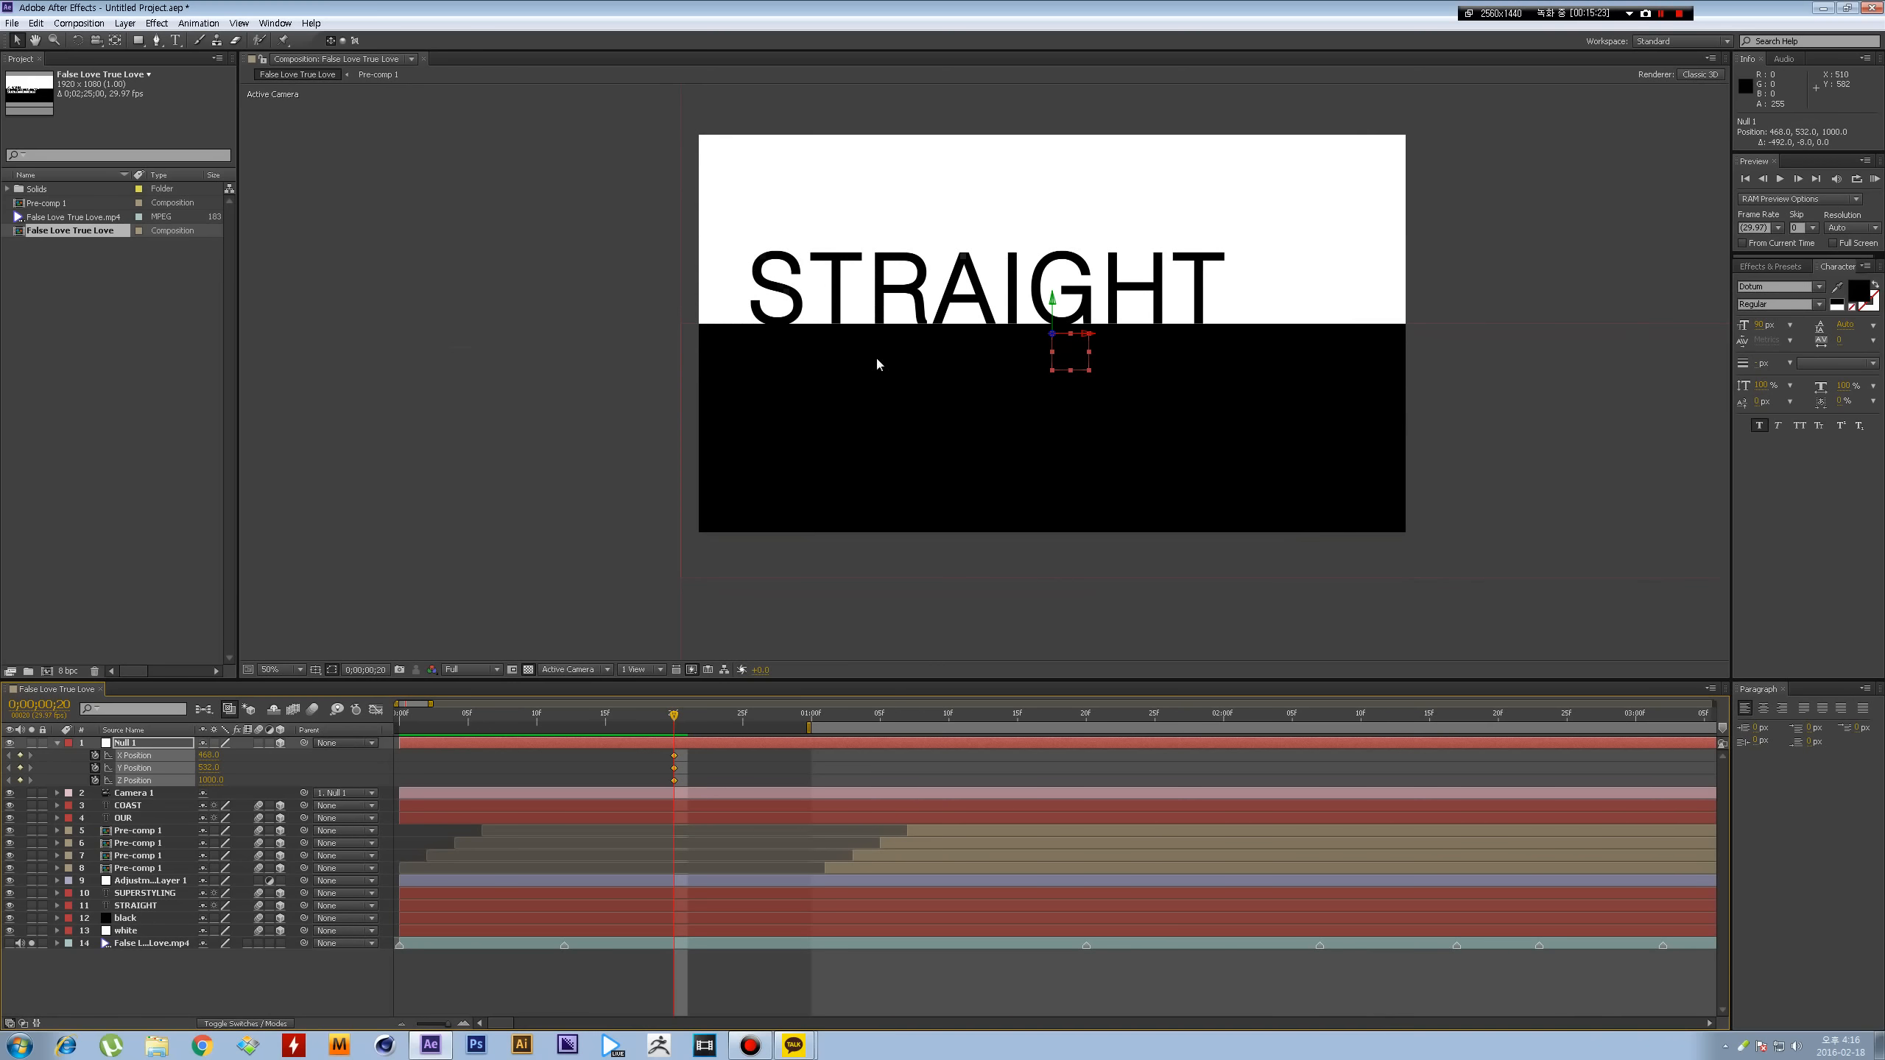
{"action": "left_click", "coordinate": [211, 781]}
{"action": "type", "text": "100"}
{"action": "key", "text": "Return"}
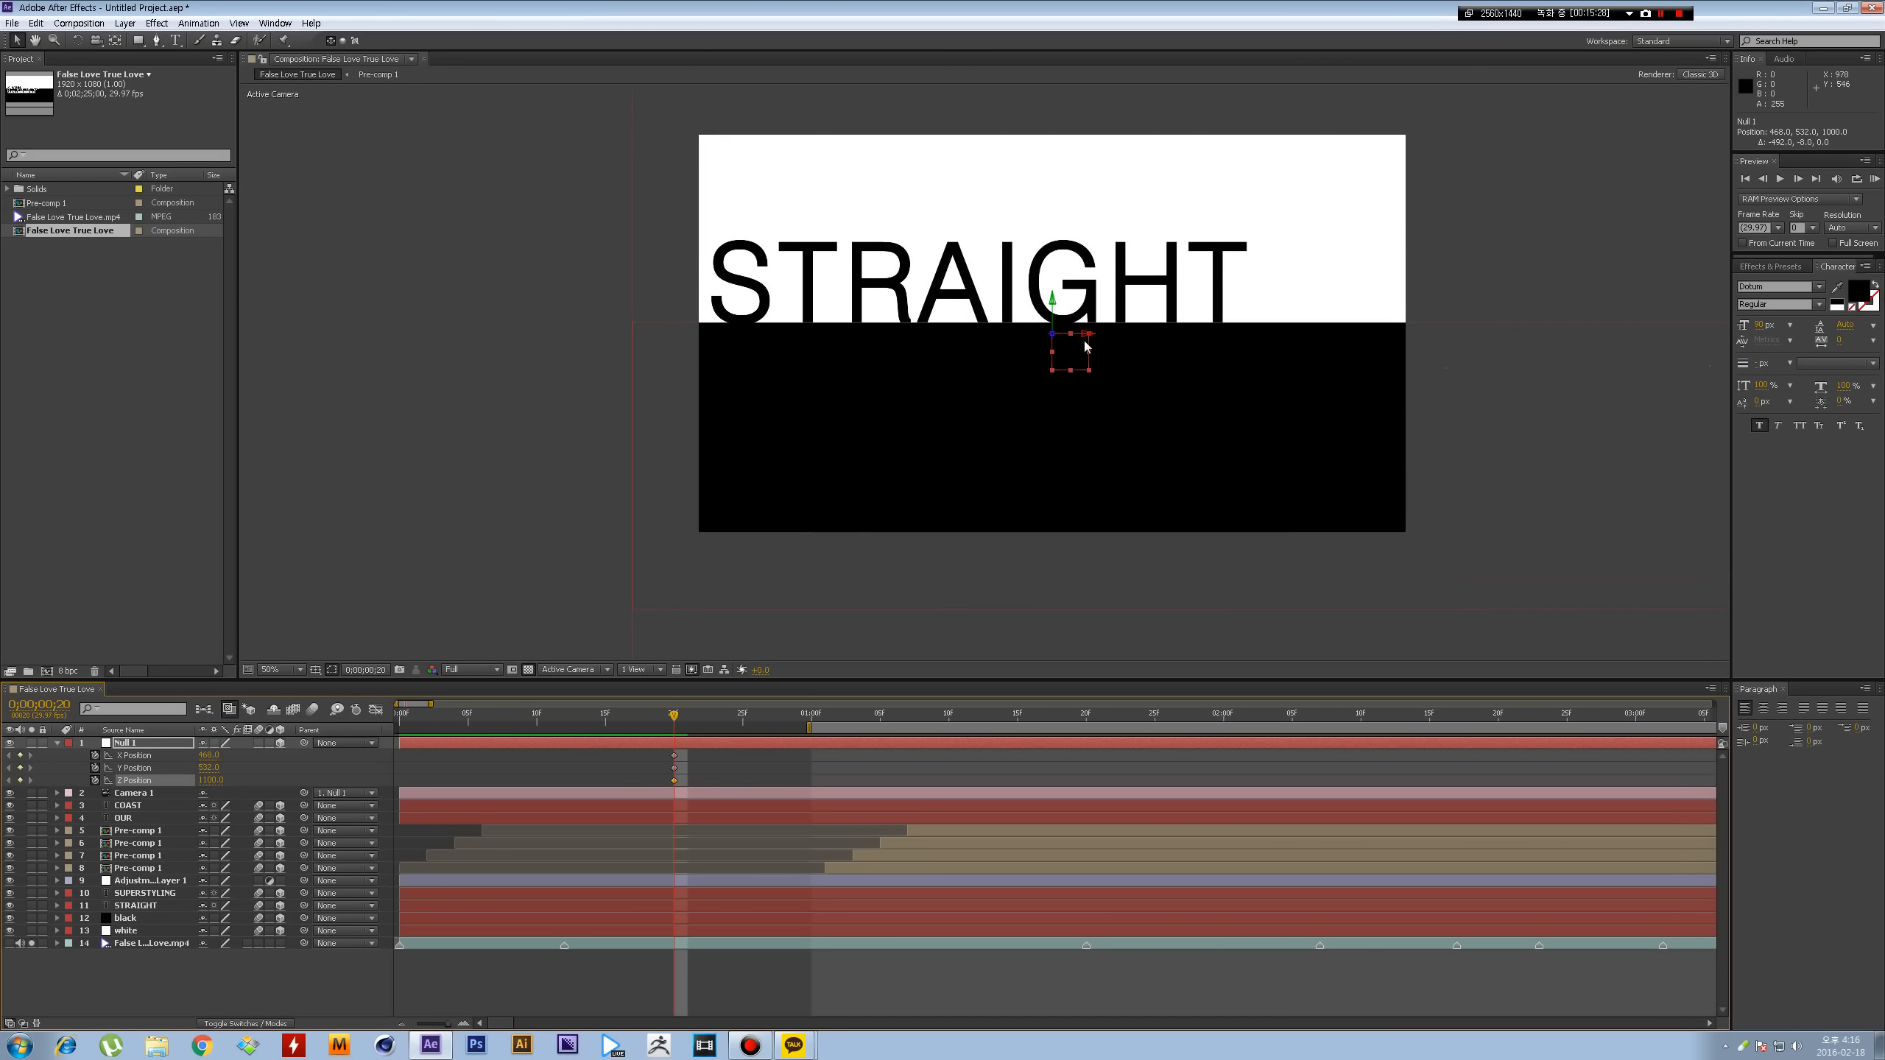
{"action": "left_click_drag", "start_coordinate": [1078, 362], "coordinate": [1073, 232]}
- At 0;00;01;00, lower the null to Y 400 so that STRAIGHT and SUPERSTYLING are framed
{"action": "key", "text": "shift+Page_Down"}
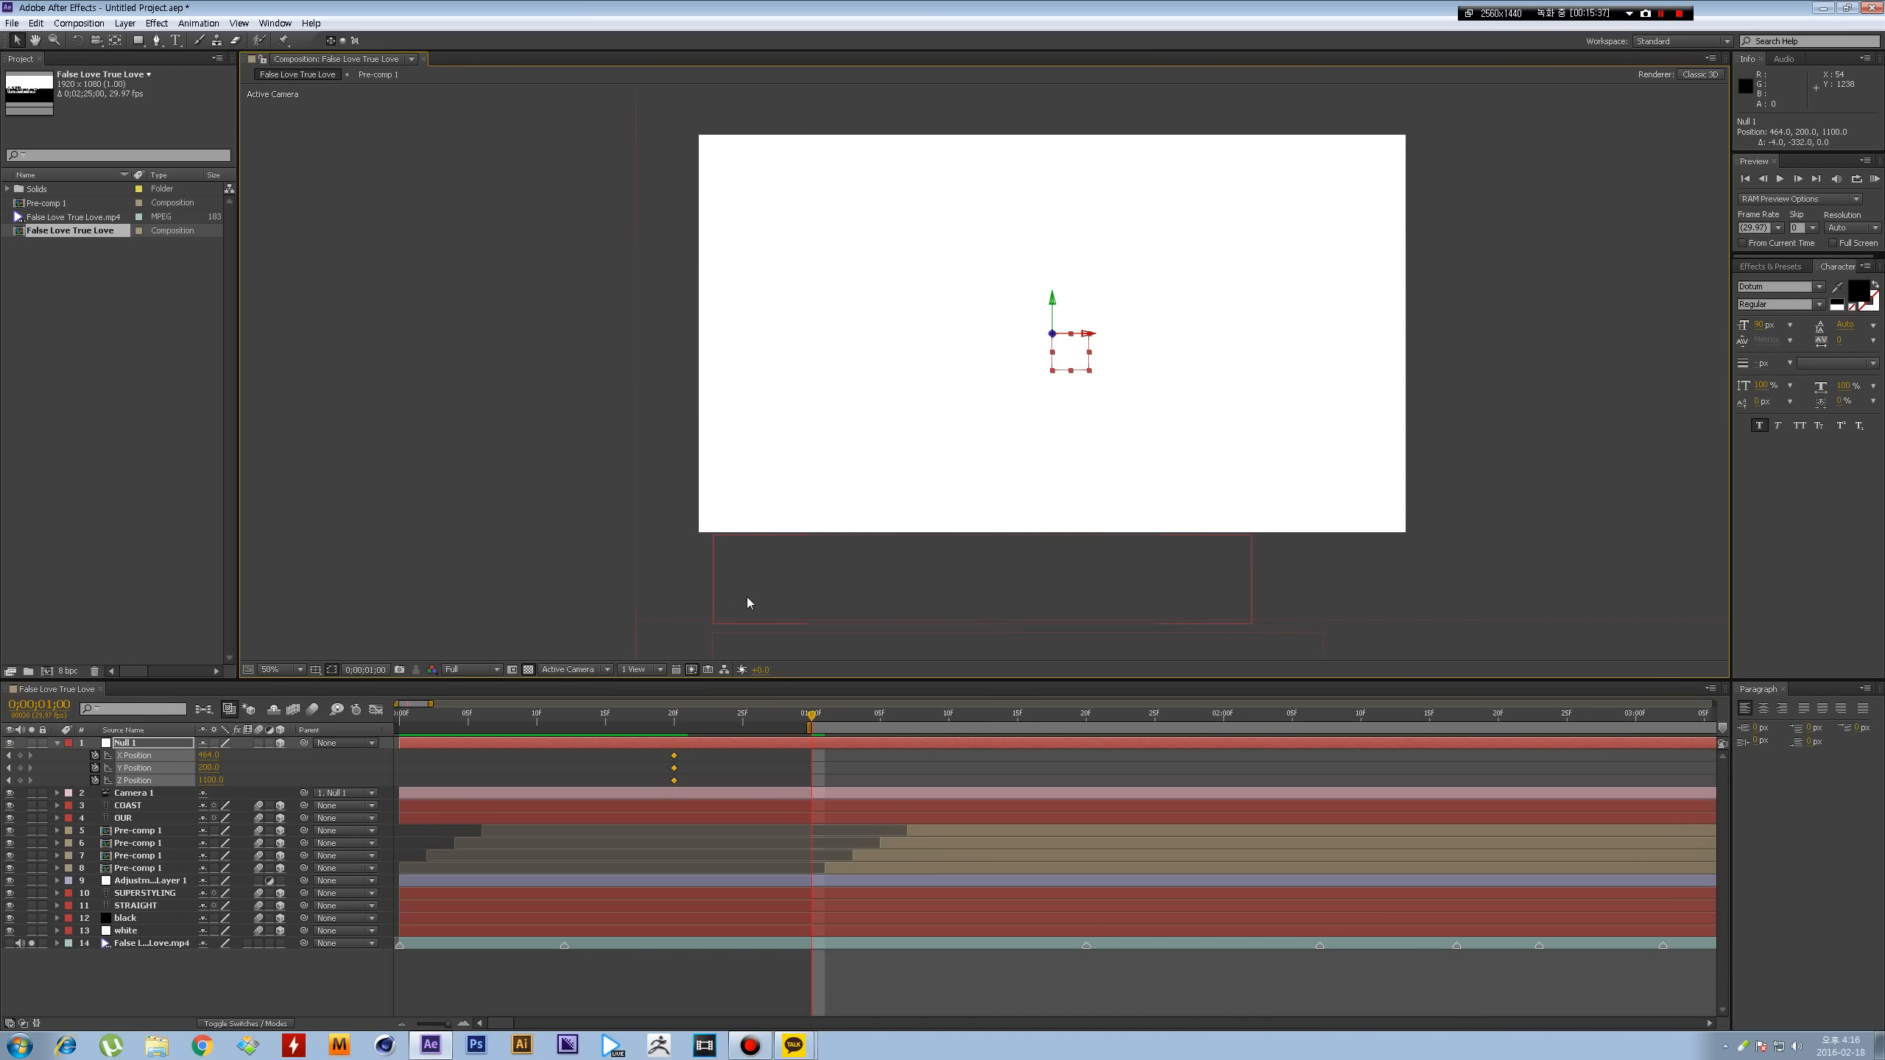
{"action": "left_click", "coordinate": [763, 754]}
{"action": "left_click", "coordinate": [1070, 346]}
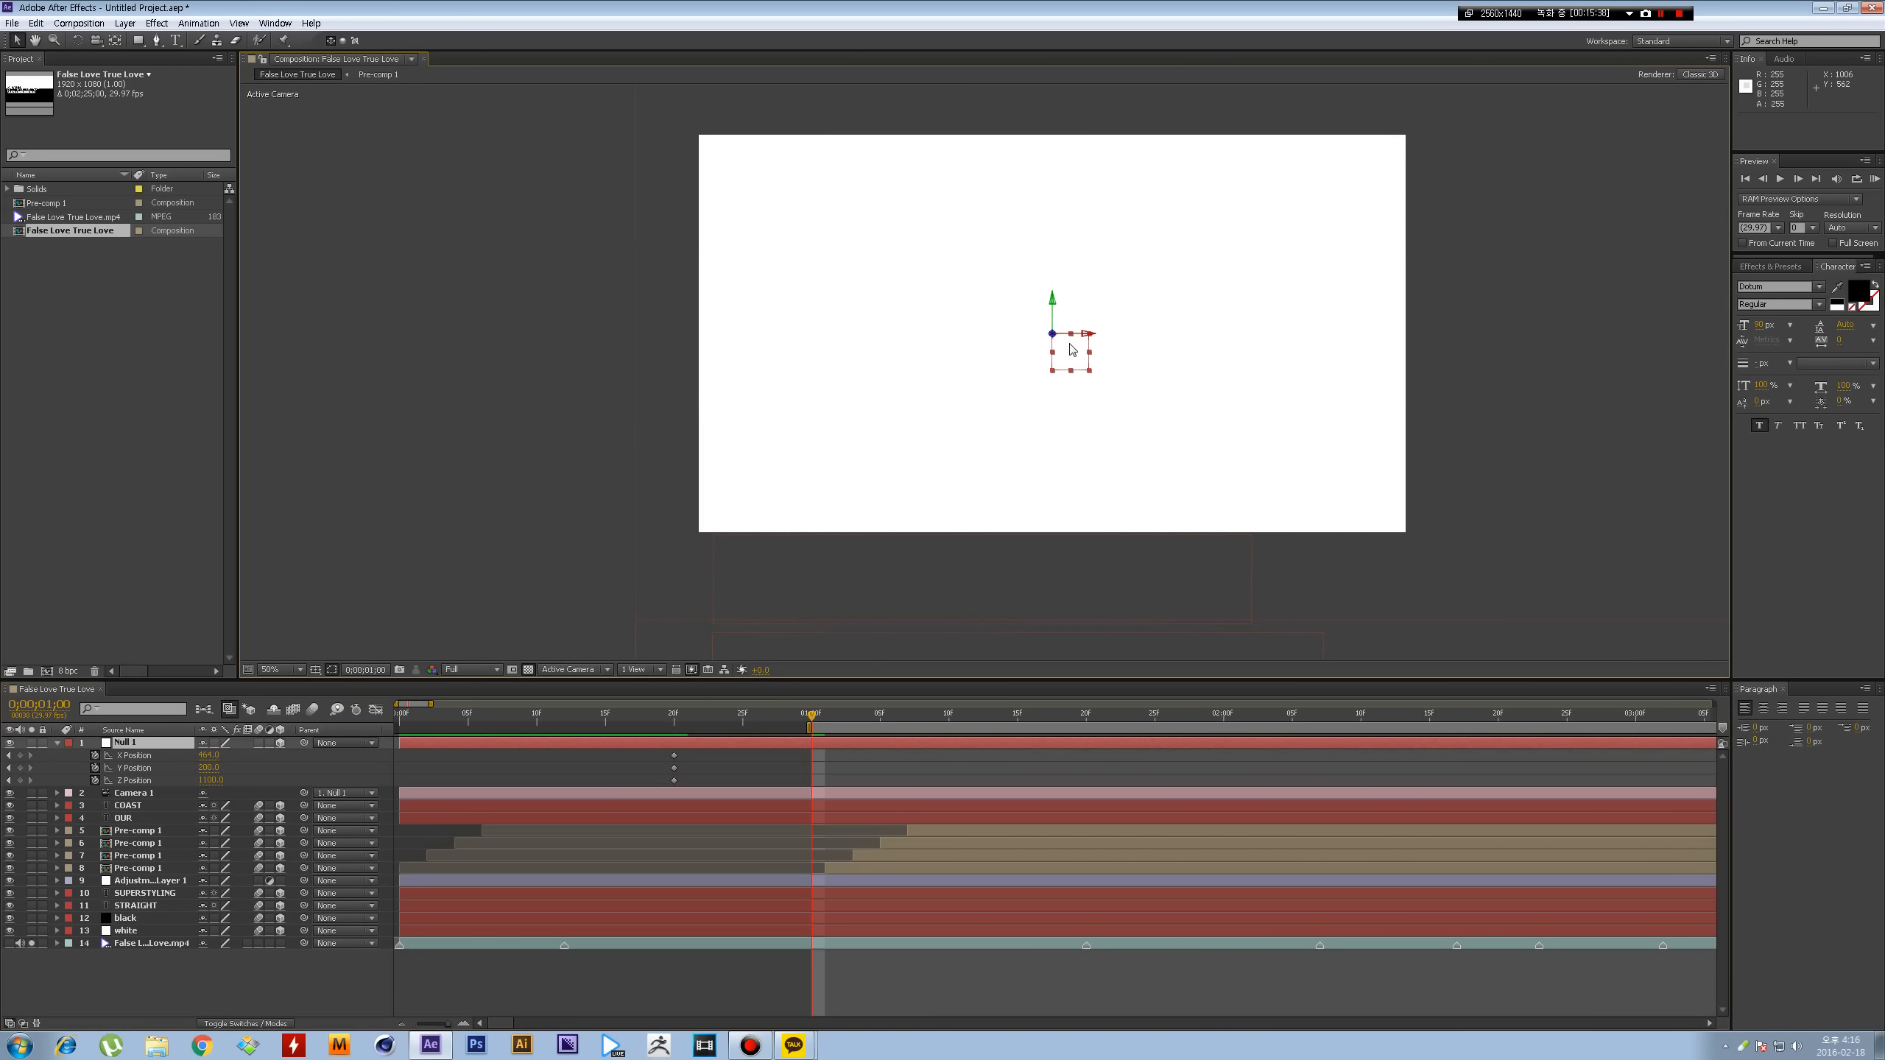
{"action": "left_click_drag", "start_coordinate": [1052, 297], "coordinate": [1052, 374]}
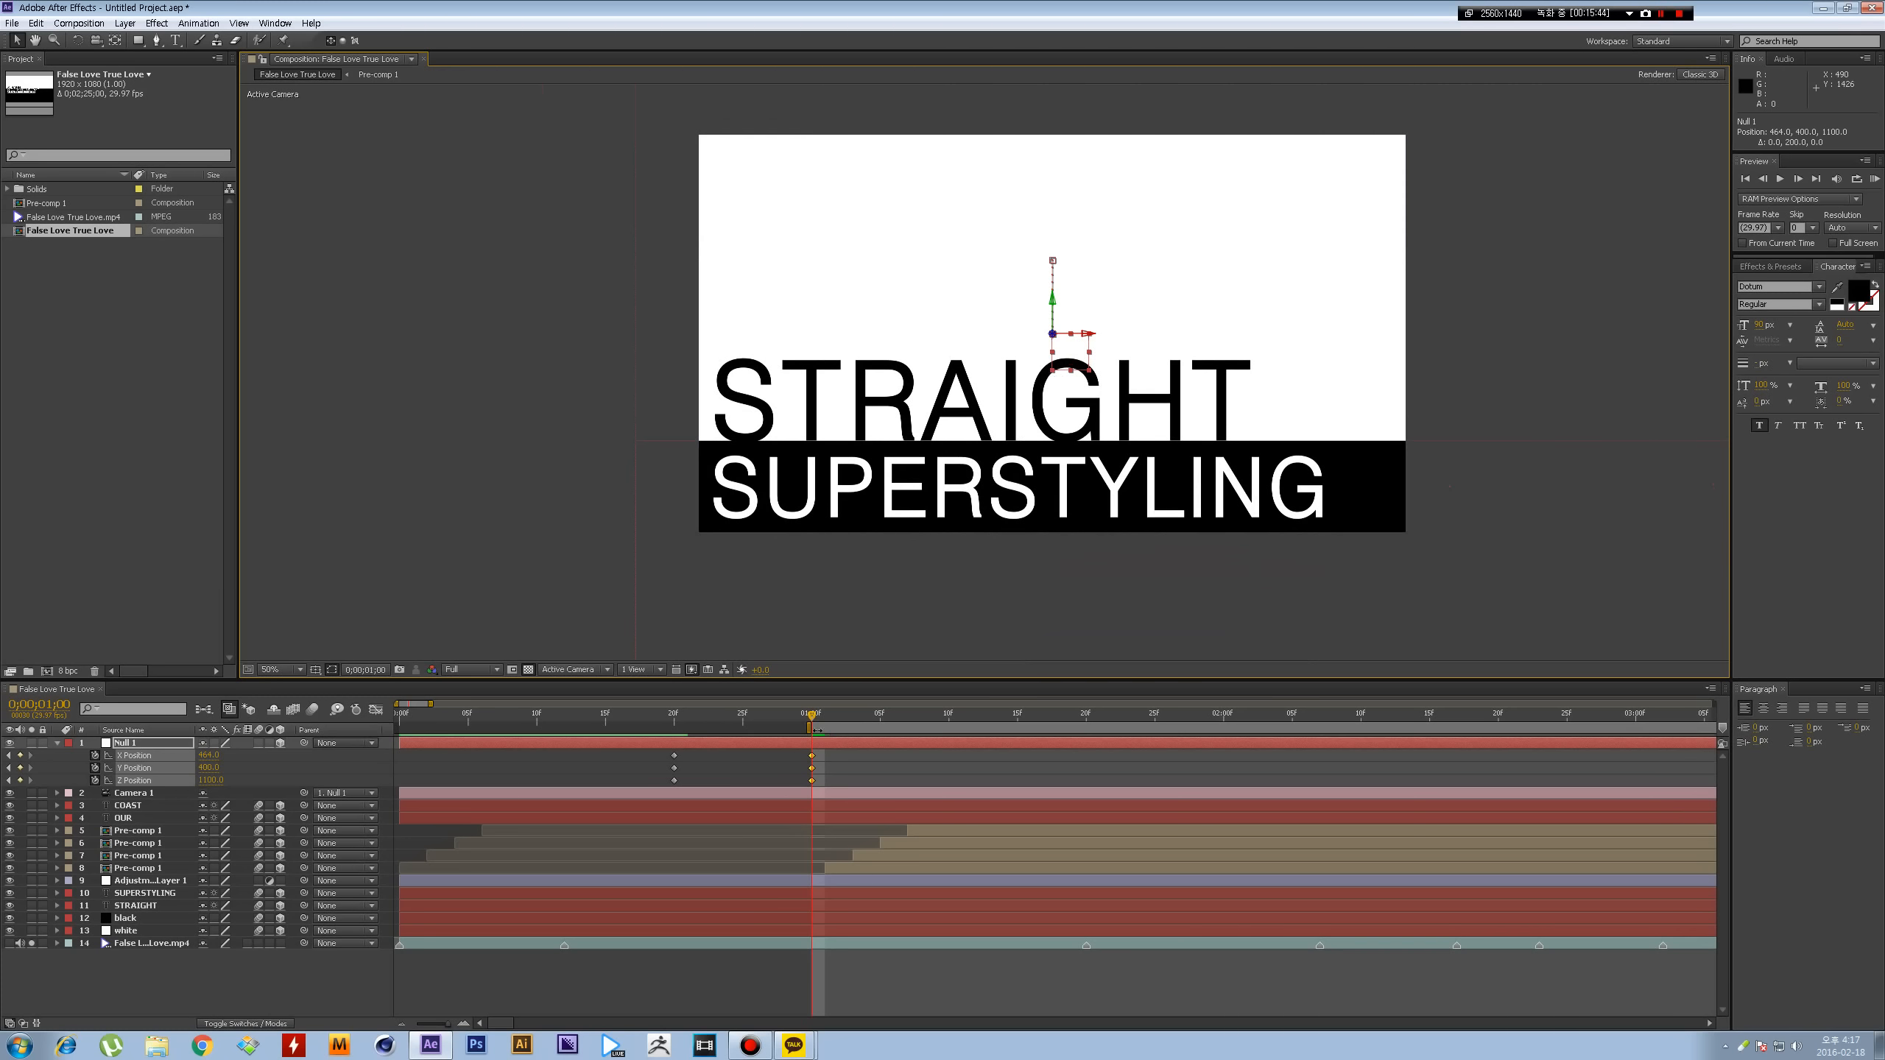
- At 0;00;02;20, pull the null back to Z 500 and place it at X 752, Y 468 to frame all the words
{"action": "left_click_drag", "start_coordinate": [813, 715], "coordinate": [1475, 716]}
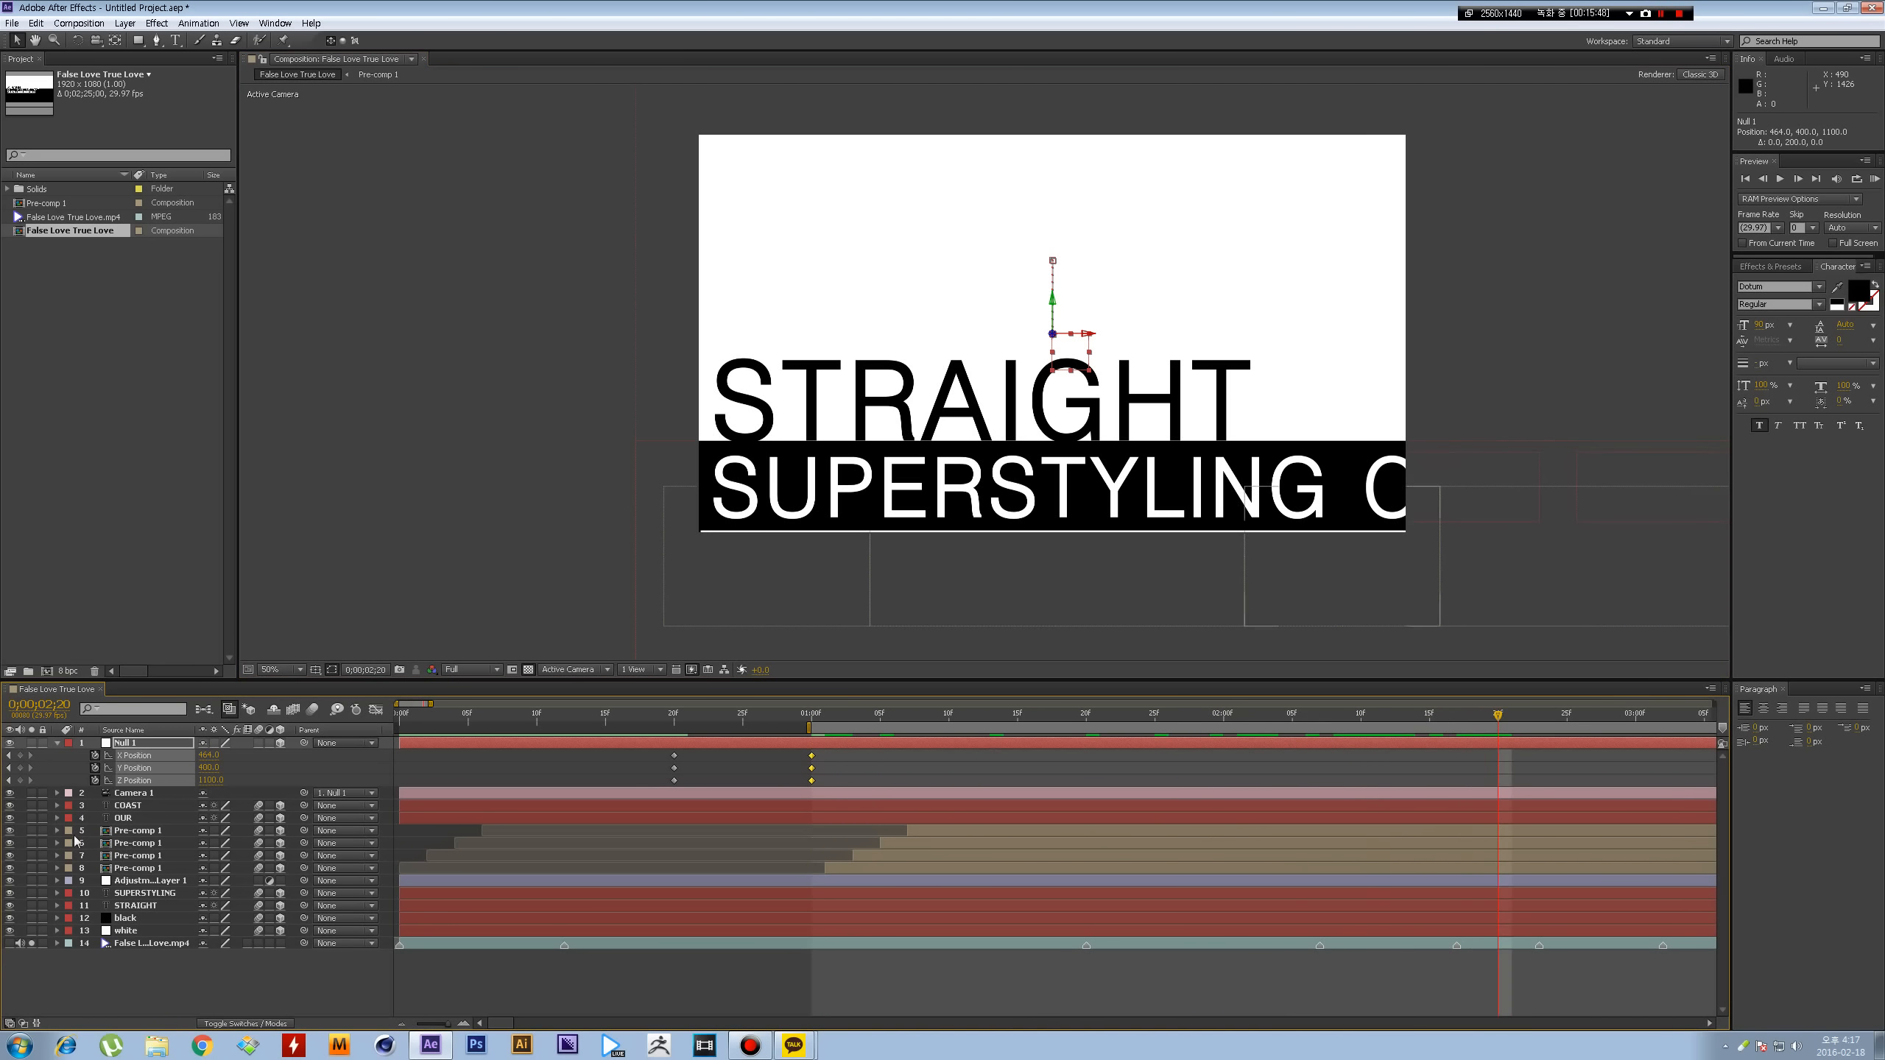
{"action": "left_click_drag", "start_coordinate": [218, 780], "coordinate": [4, 806]}
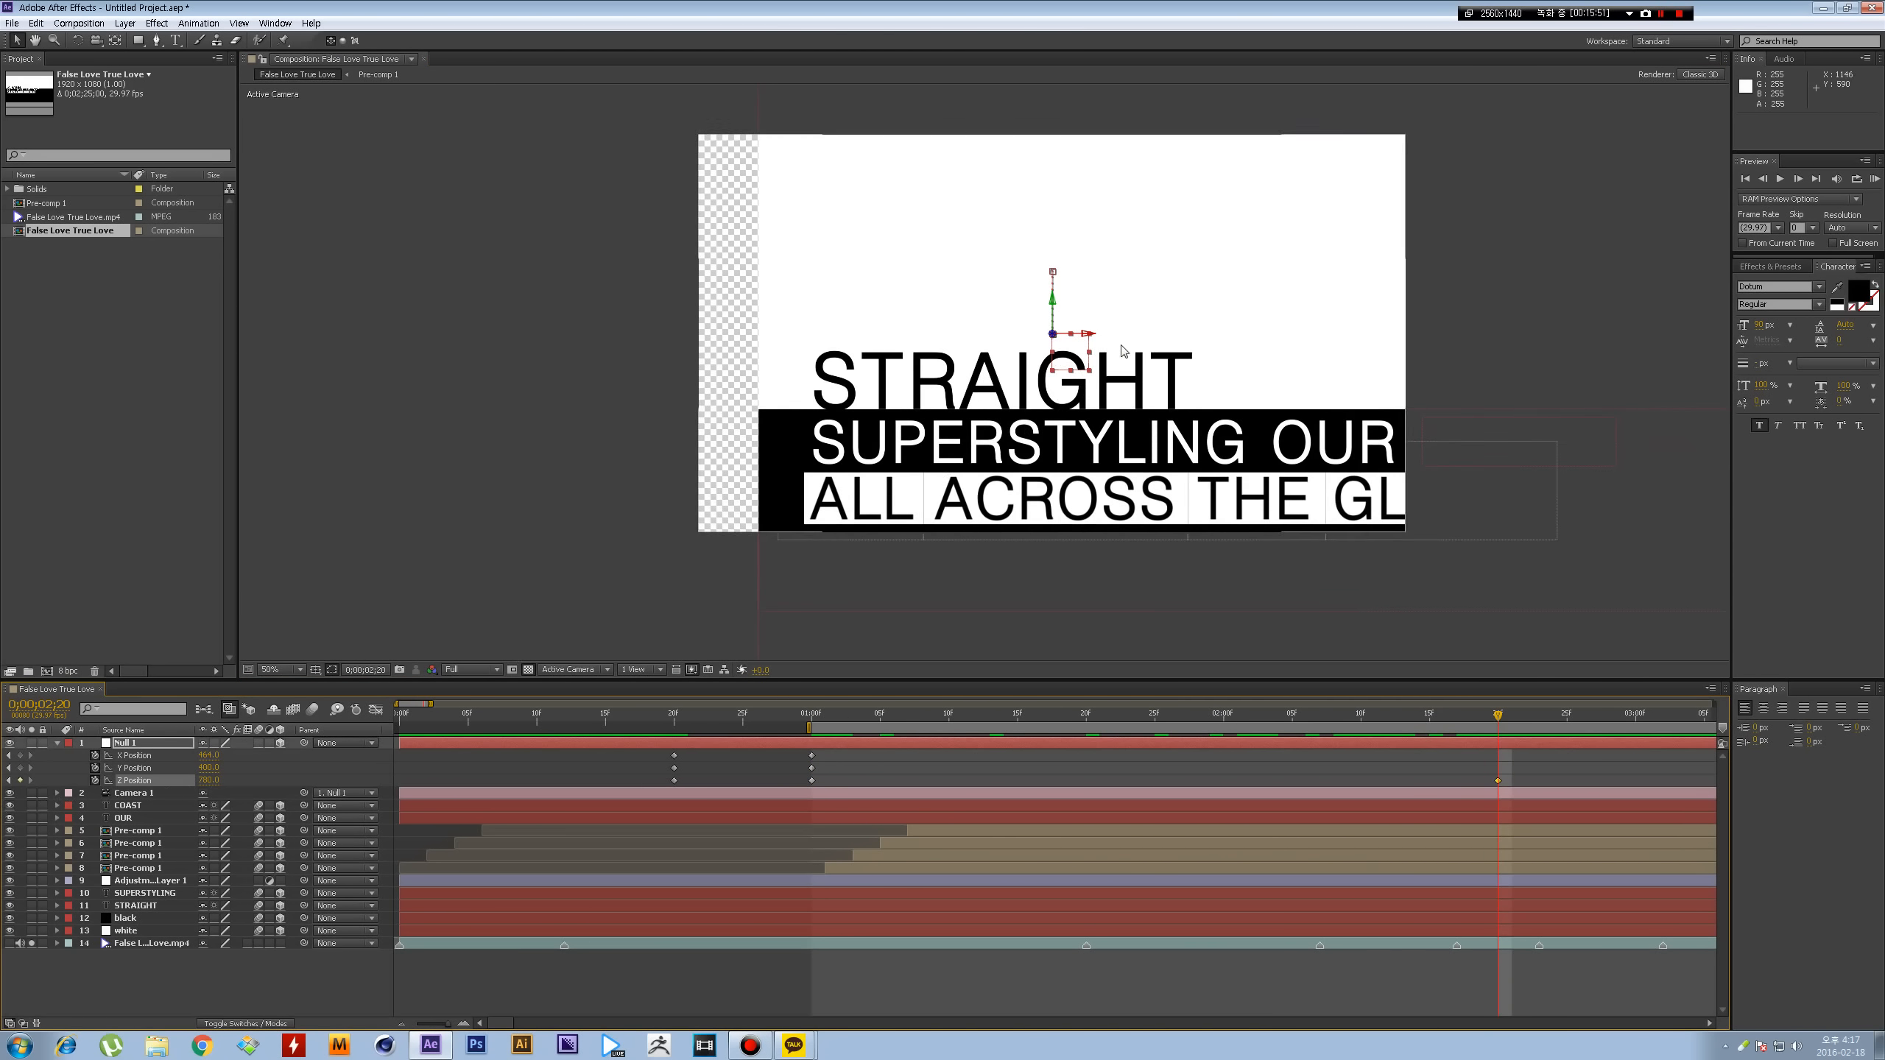
{"action": "left_click_drag", "start_coordinate": [1070, 357], "coordinate": [1148, 385]}
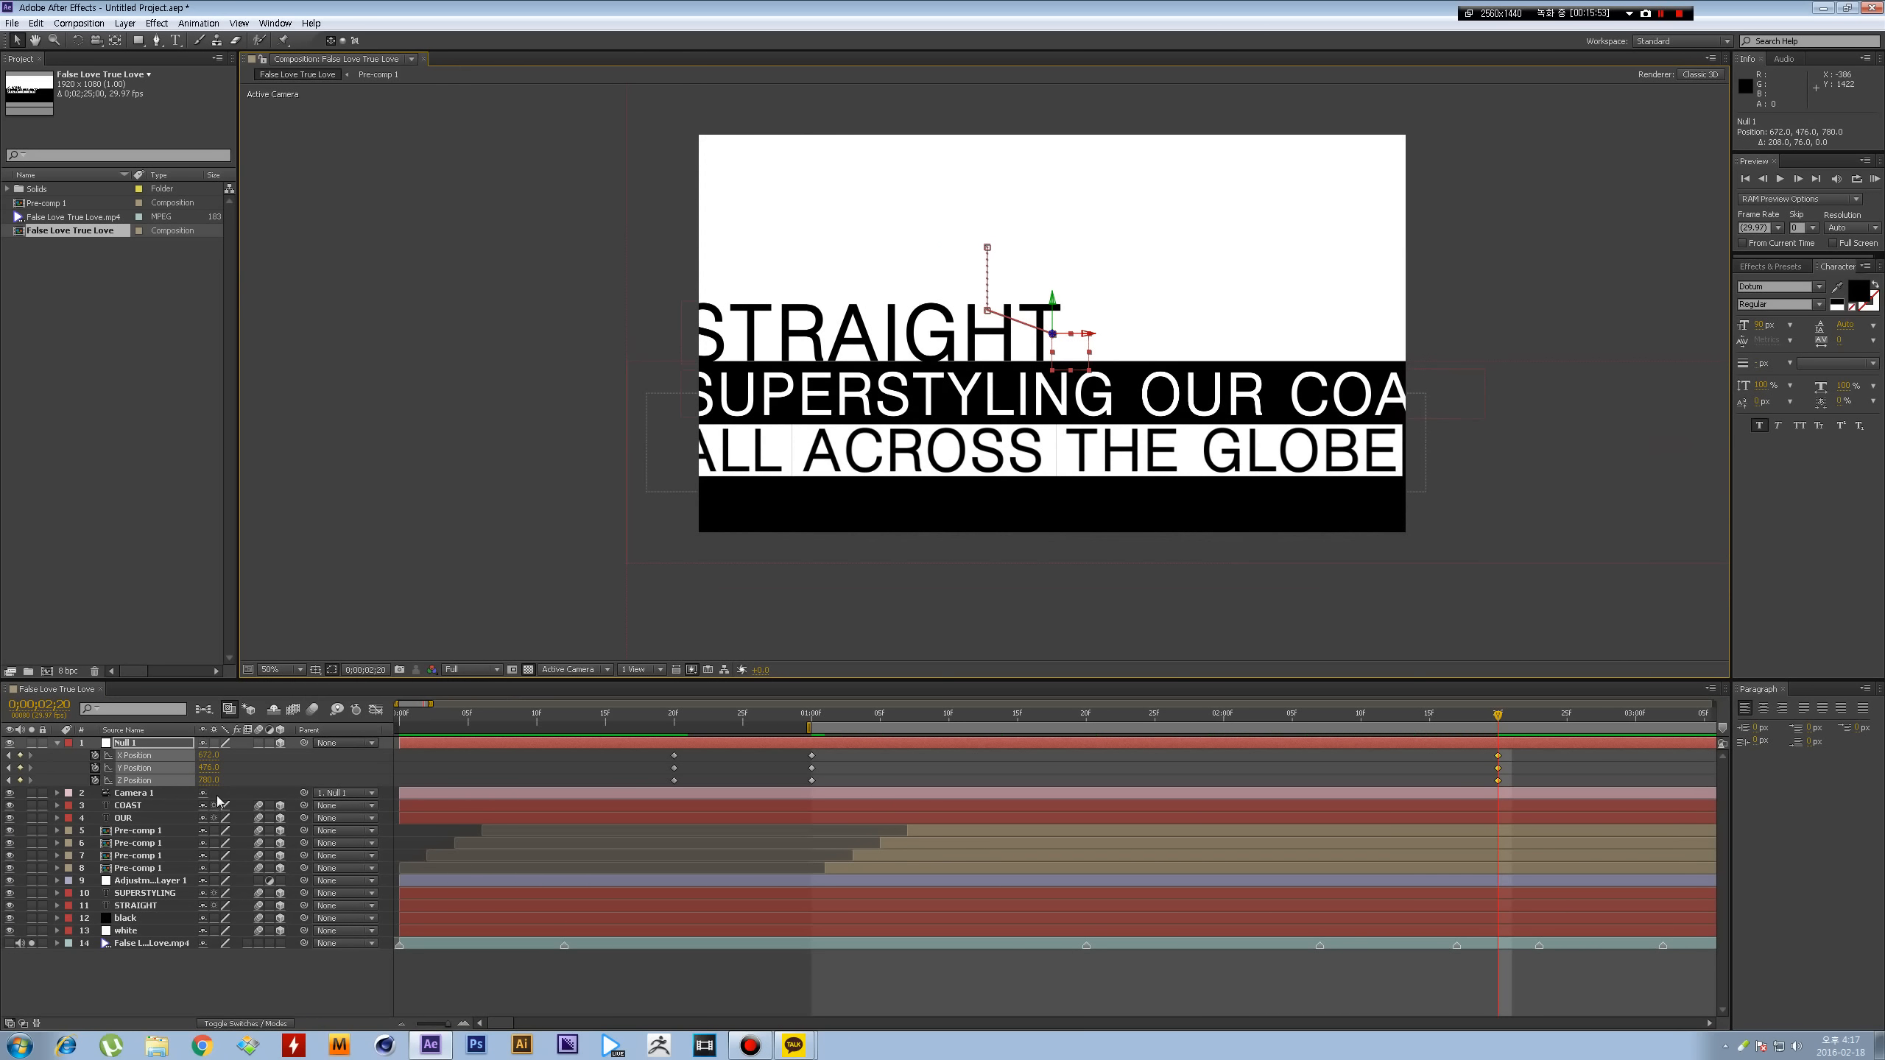
{"action": "left_click_drag", "start_coordinate": [212, 782], "coordinate": [81, 787]}
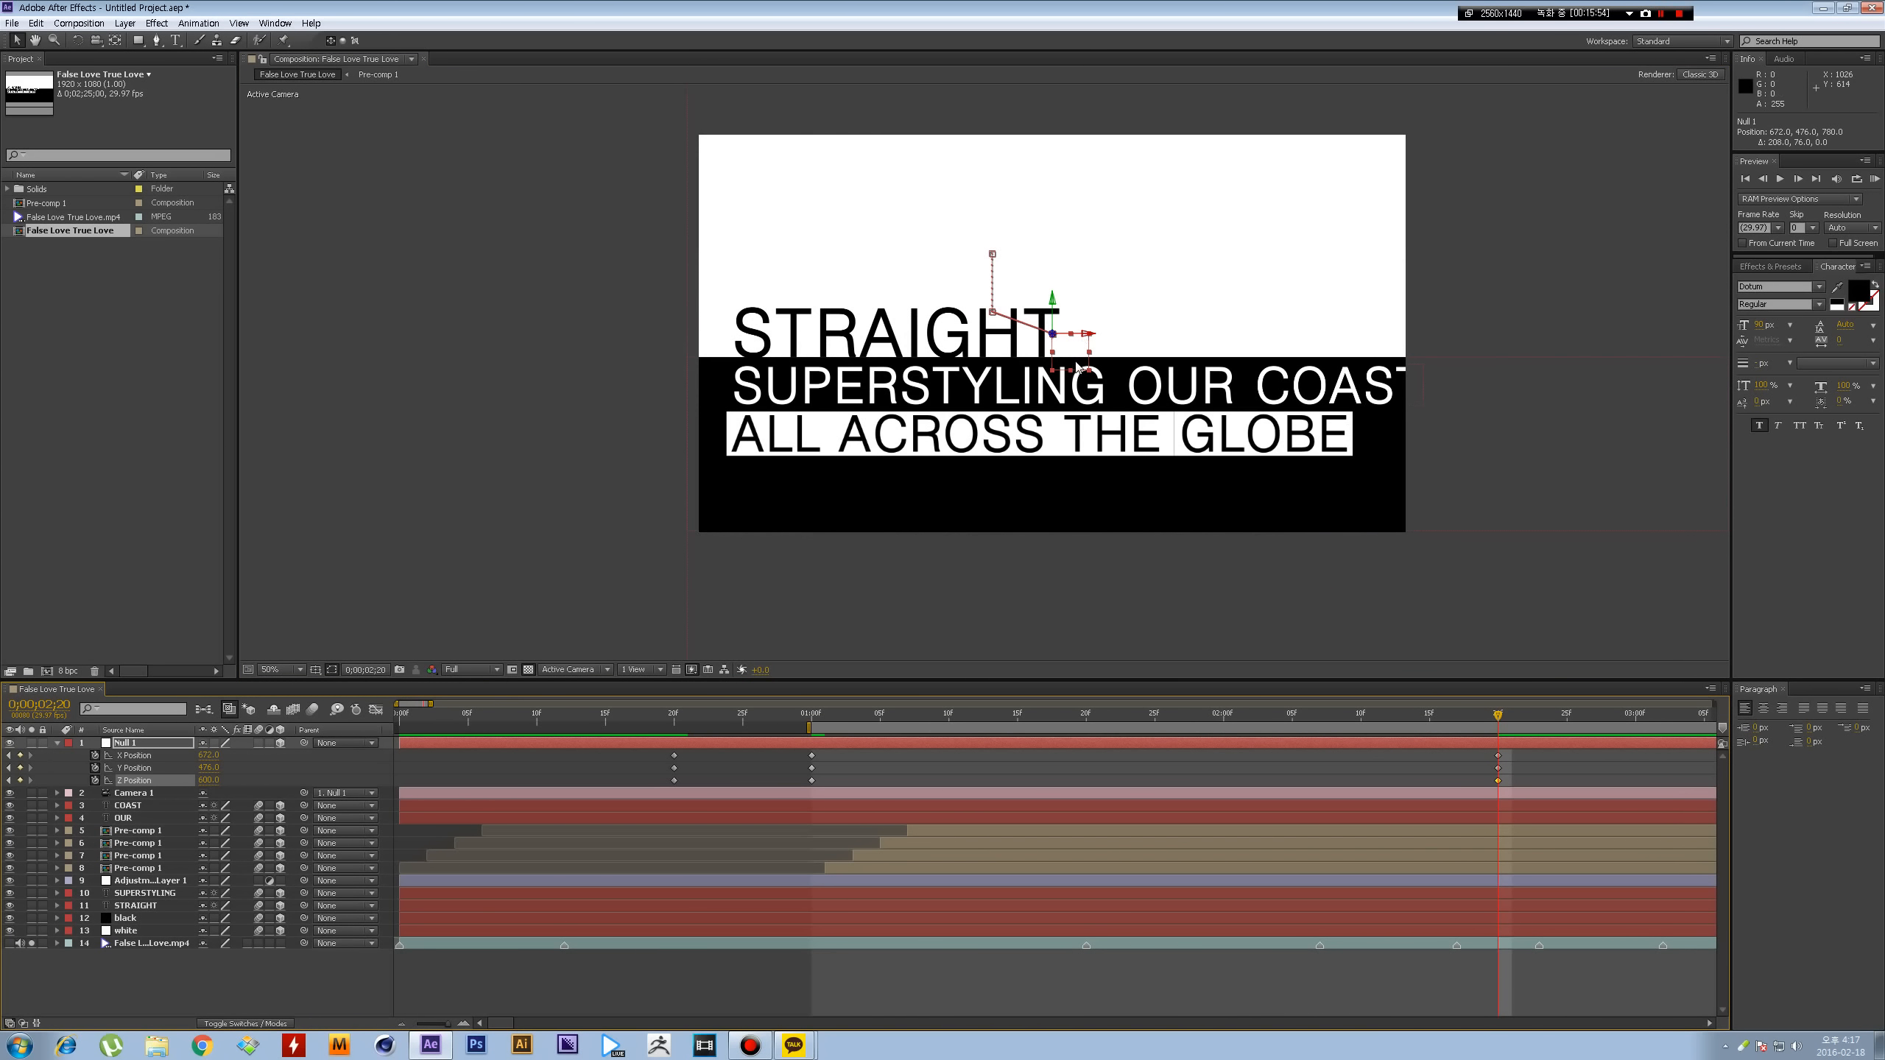
{"action": "left_click_drag", "start_coordinate": [1076, 355], "coordinate": [1098, 352]}
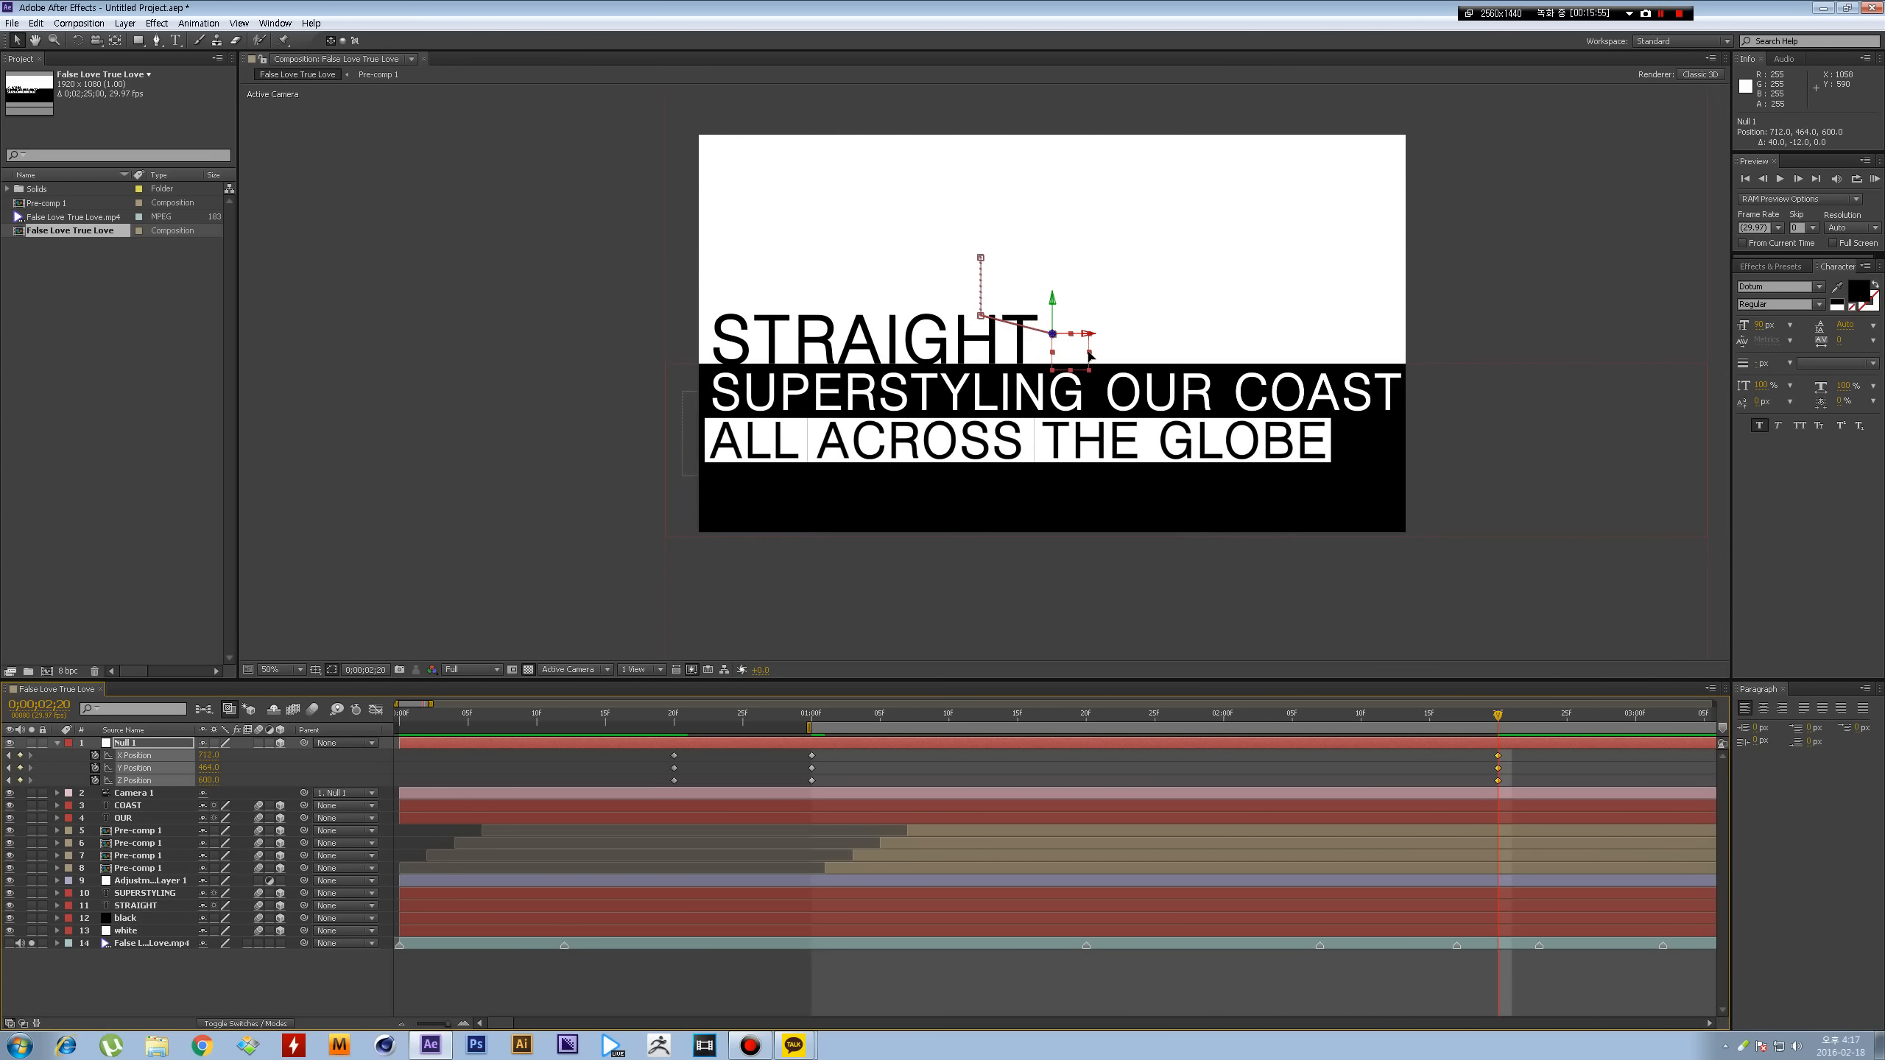
{"action": "left_click", "coordinate": [211, 781]}
{"action": "type", "text": "500"}
{"action": "key", "text": "Return"}
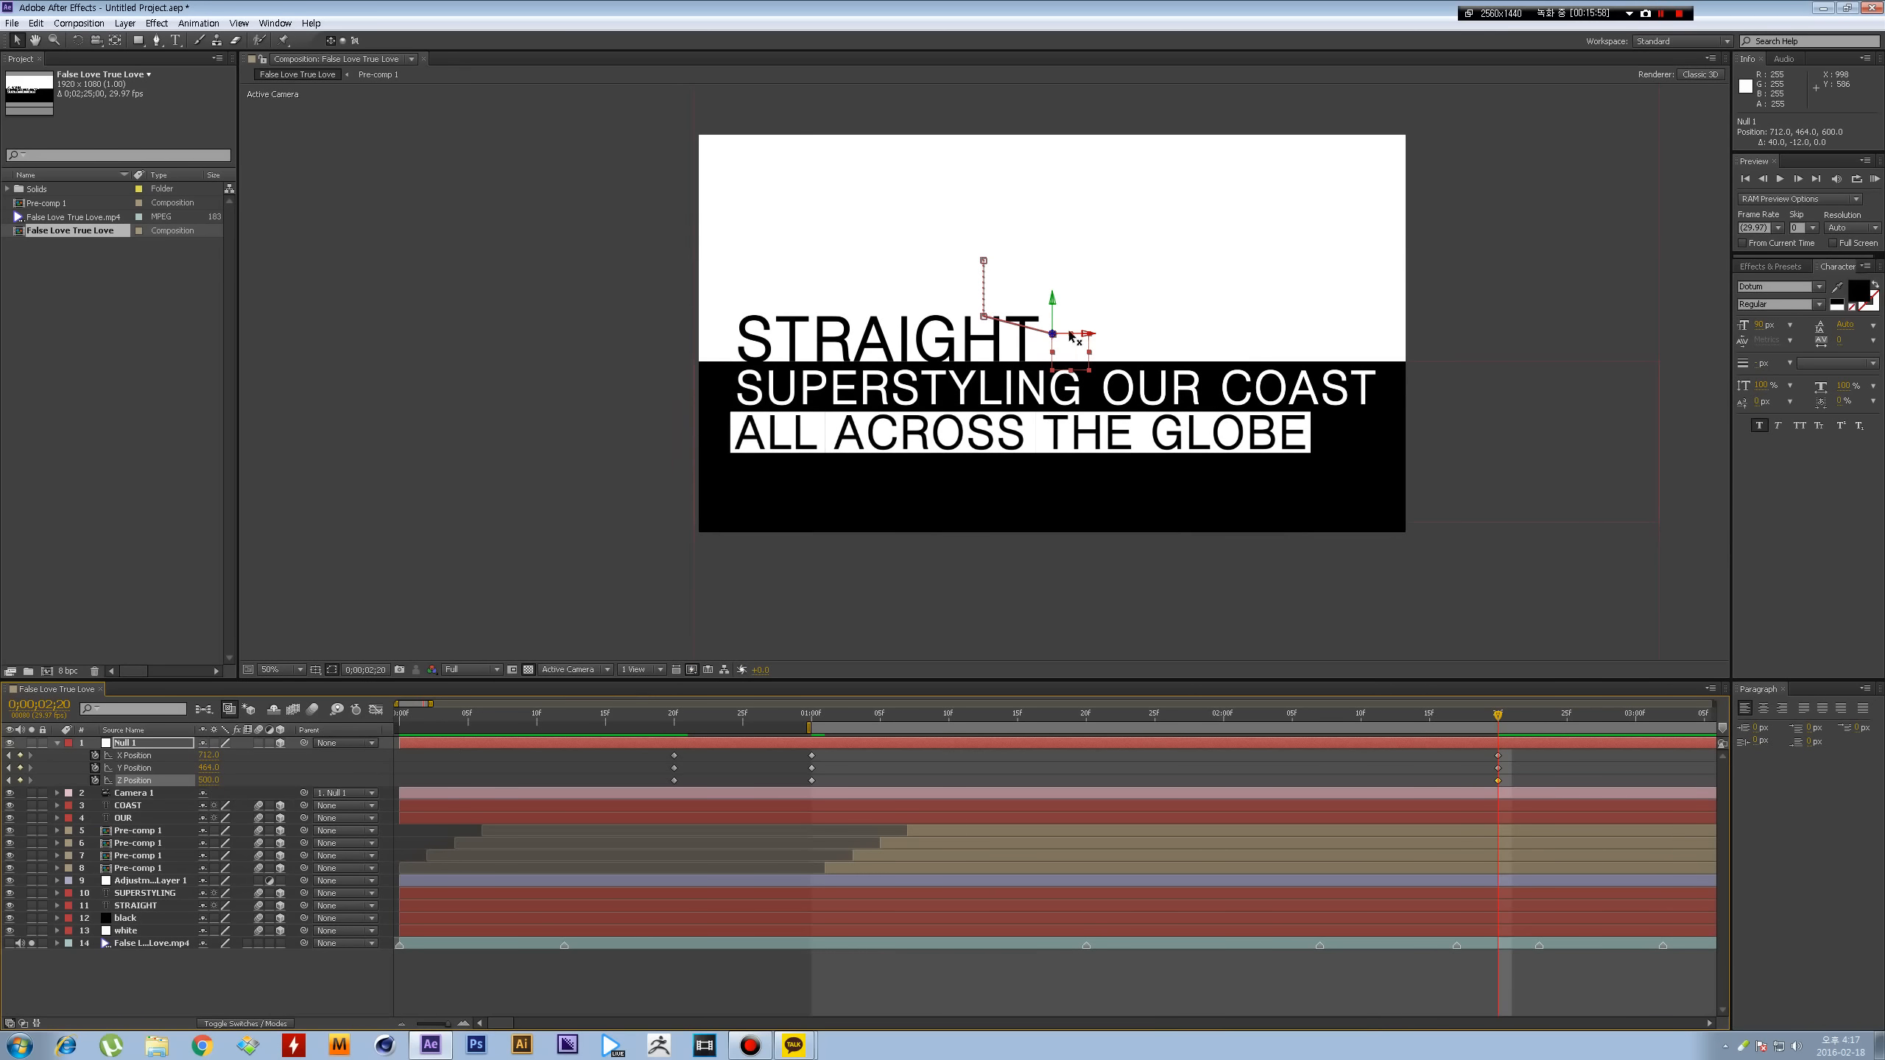
{"action": "left_click_drag", "start_coordinate": [1076, 353], "coordinate": [1088, 353]}
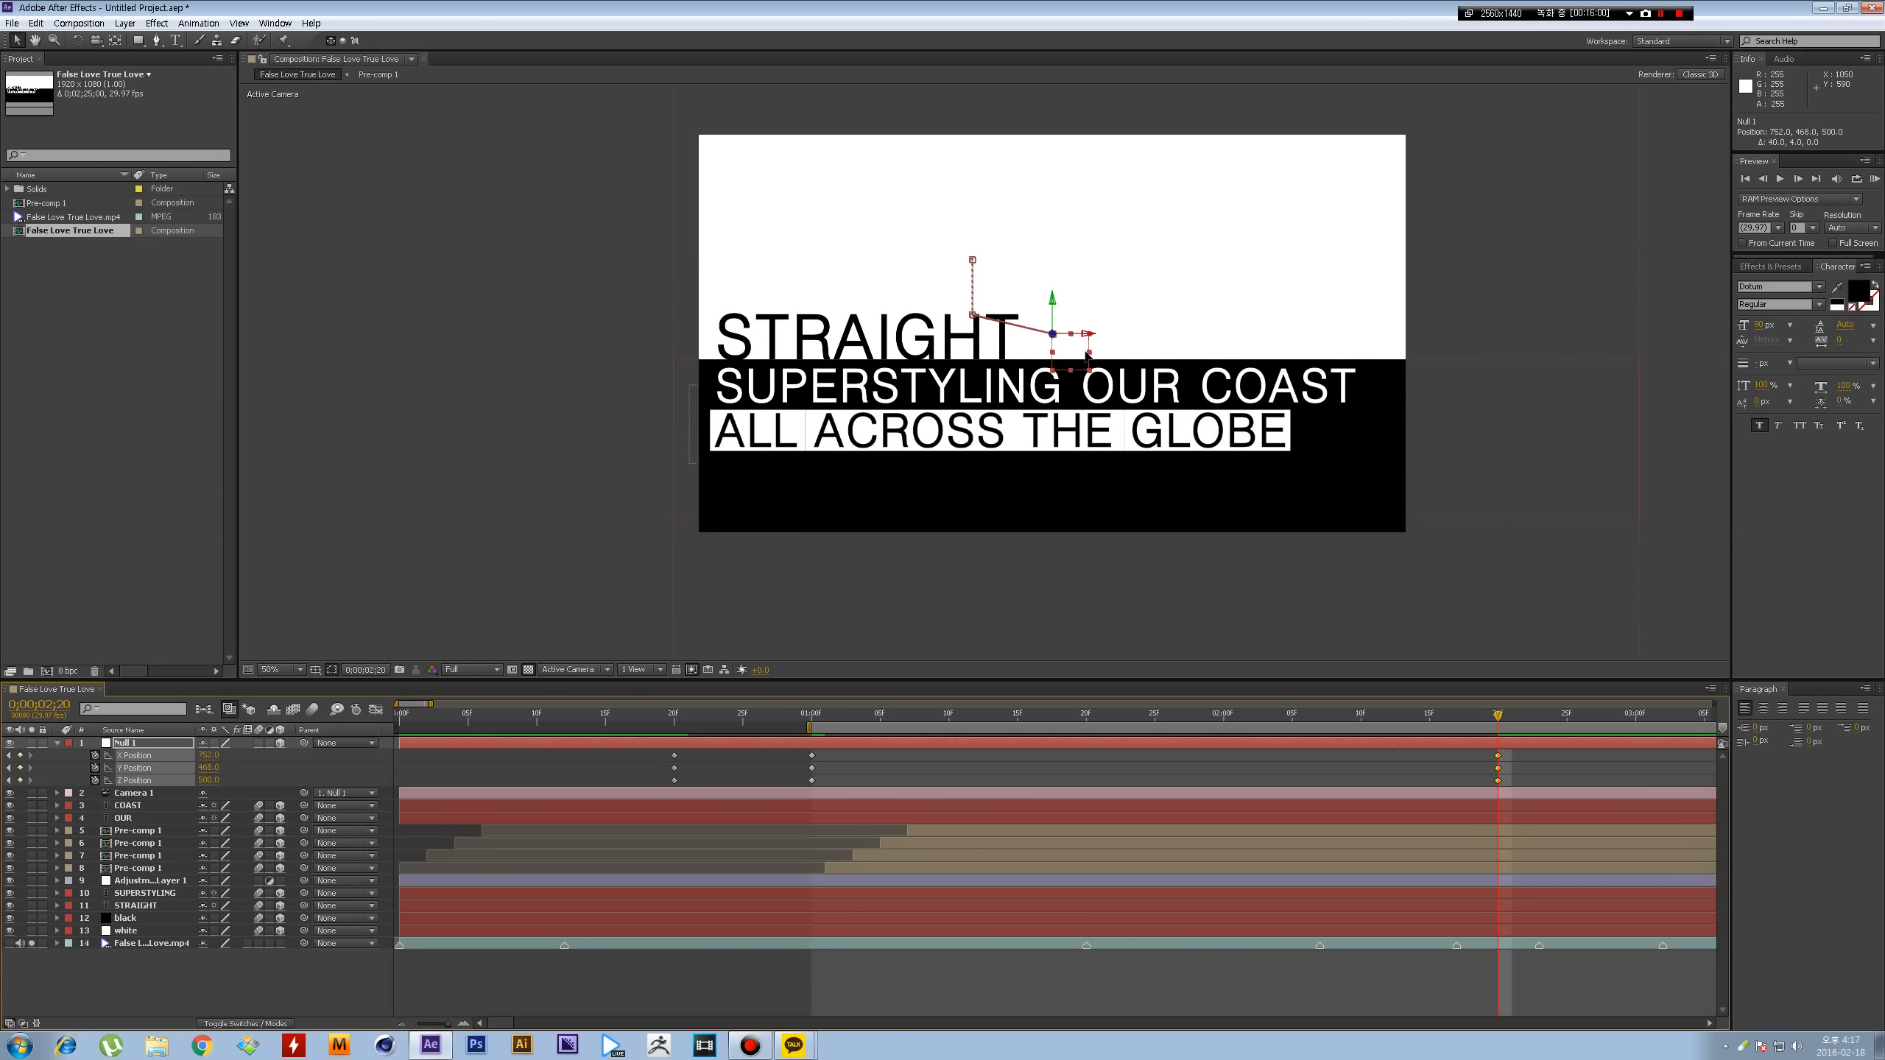
- Delete the null's X and Z Position keyframes at 0;00;01;00 and apply Easy Ease to all remaining position keyframes
{"action": "left_click", "coordinate": [812, 757]}
{"action": "key", "text": "Delete"}
{"action": "left_click", "coordinate": [812, 781]}
{"action": "key", "text": "Delete"}
{"action": "left_click_drag", "start_coordinate": [1567, 759], "coordinate": [548, 806]}
{"action": "key", "text": "F9"}
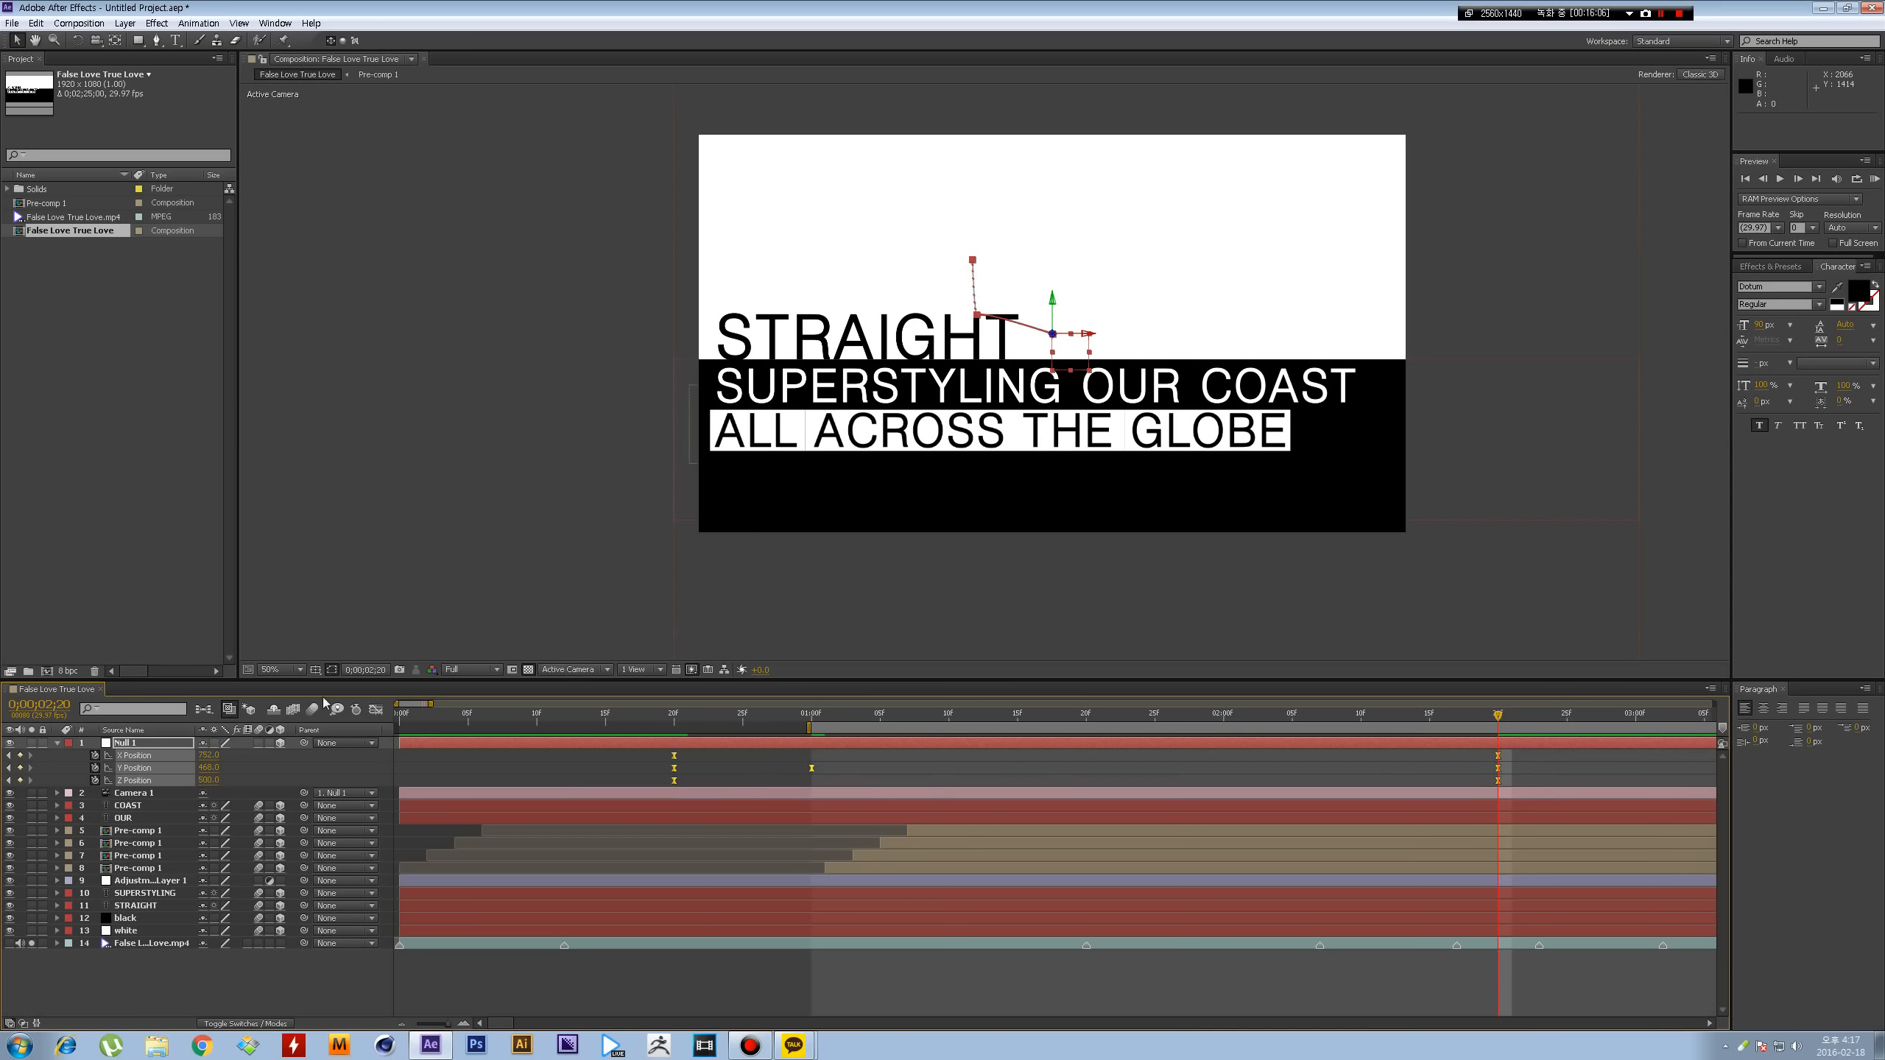
- In the Graph Editor, shorten the first Y Position keyframe's outgoing handle and lengthen the incoming handle at 0;00;01;00 for a fast start
{"action": "left_click", "coordinate": [376, 709]}
{"action": "left_click", "coordinate": [383, 953]}
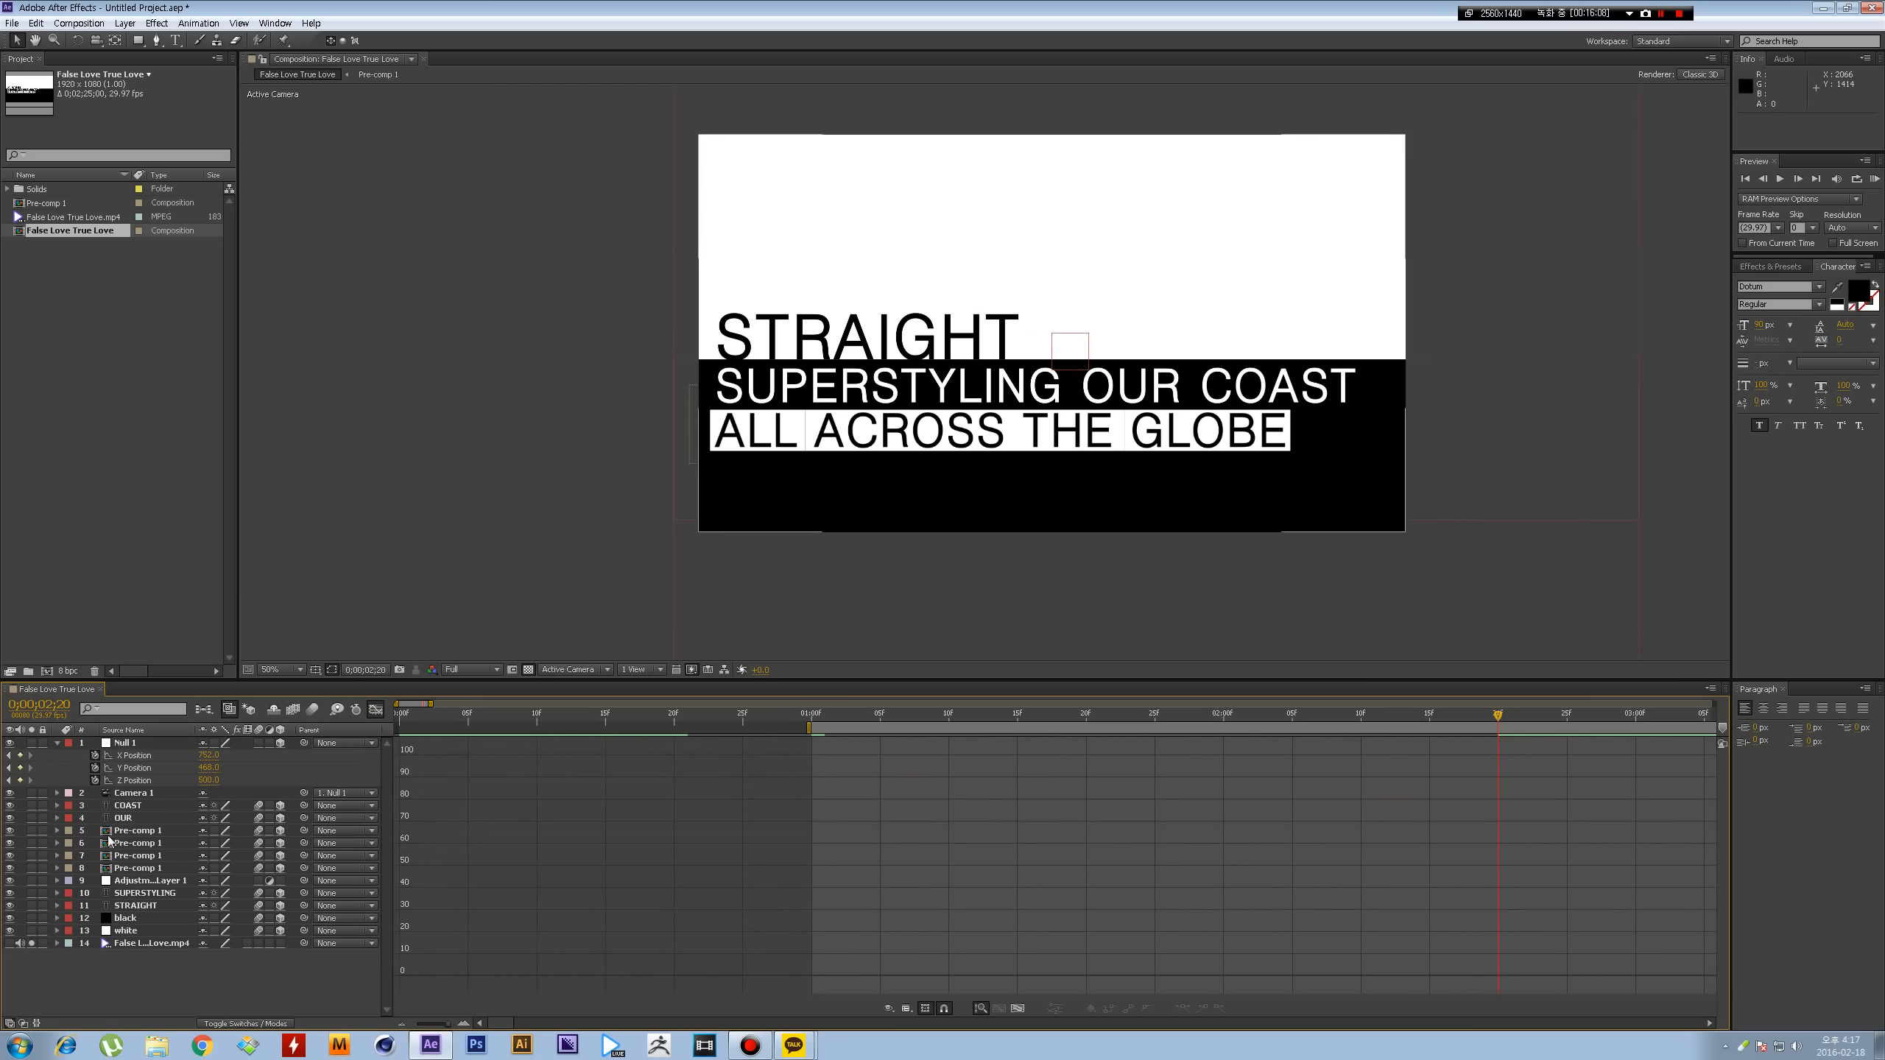
{"action": "left_click", "coordinate": [134, 768]}
{"action": "left_click", "coordinate": [674, 976]}
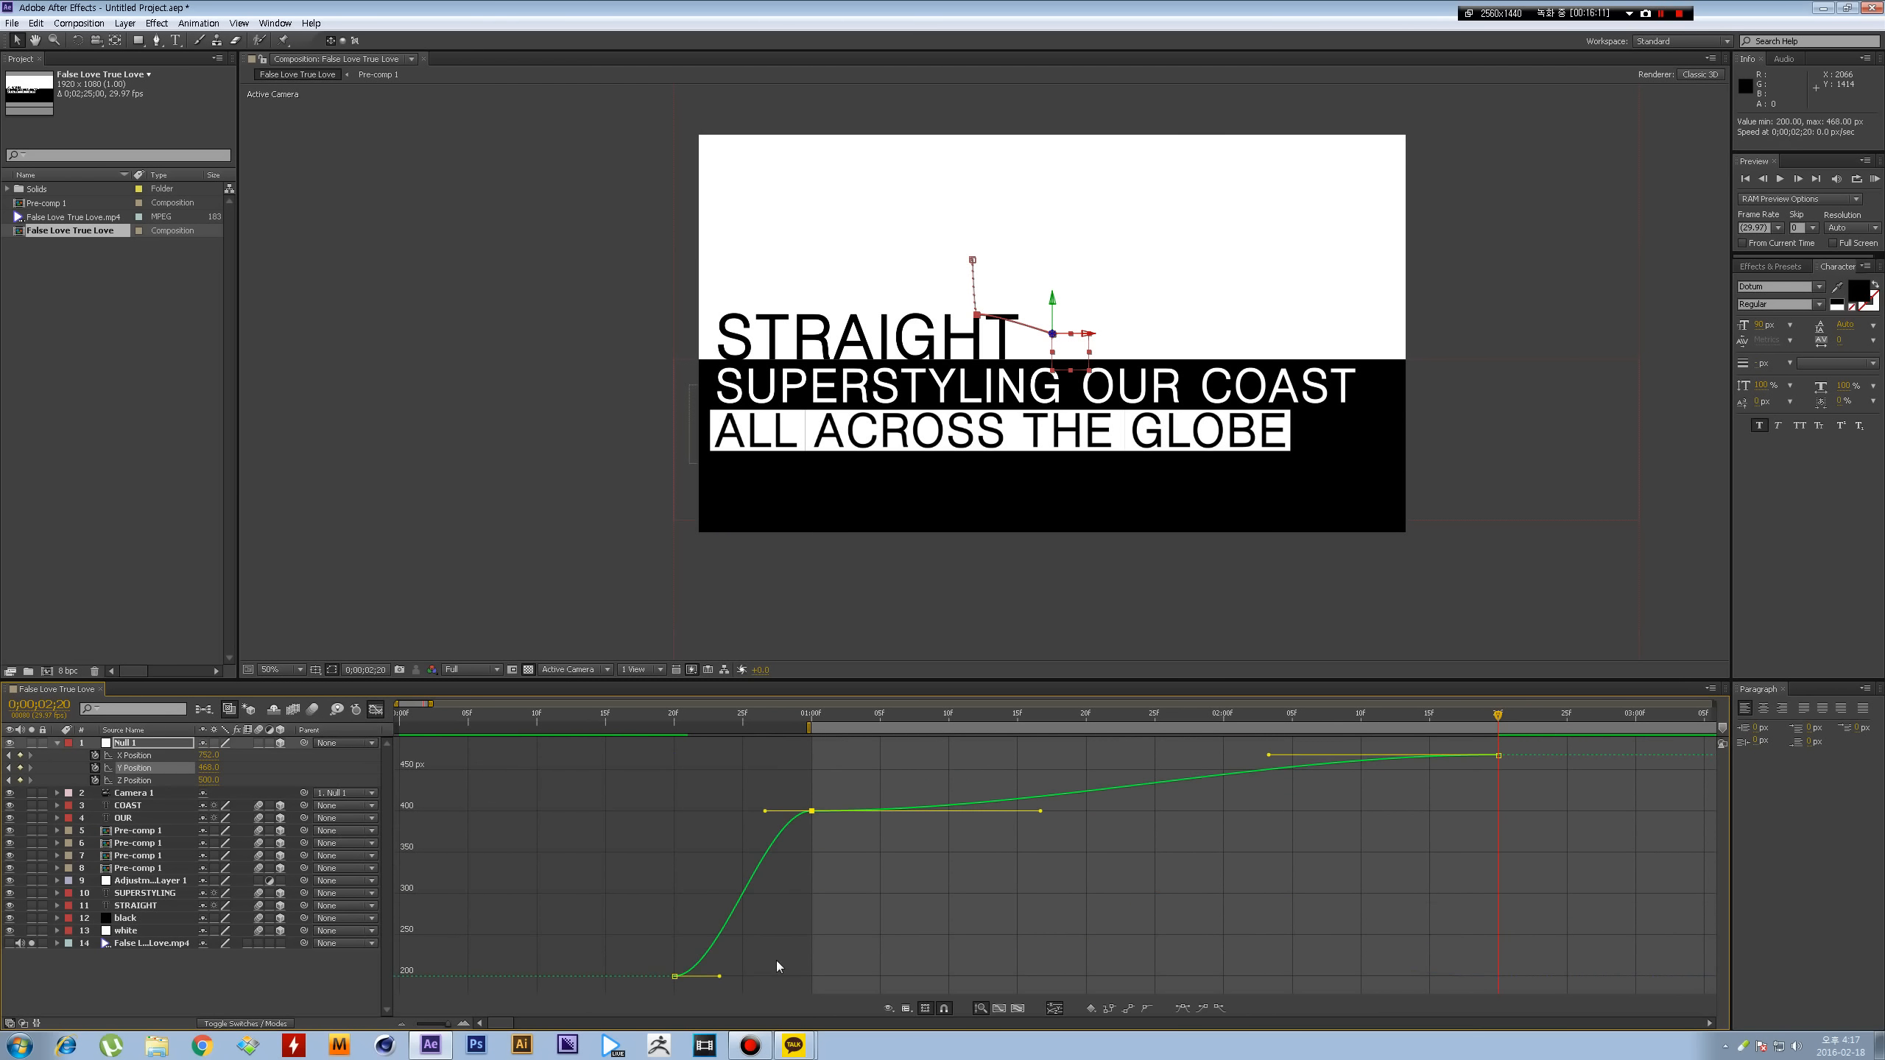
{"action": "mouse_move", "coordinate": [720, 978]}
{"action": "left_mouse_down"}
{"action": "mouse_move", "coordinate": [689, 977]}
{"action": "mouse_move", "coordinate": [704, 962]}
{"action": "left_mouse_up"}
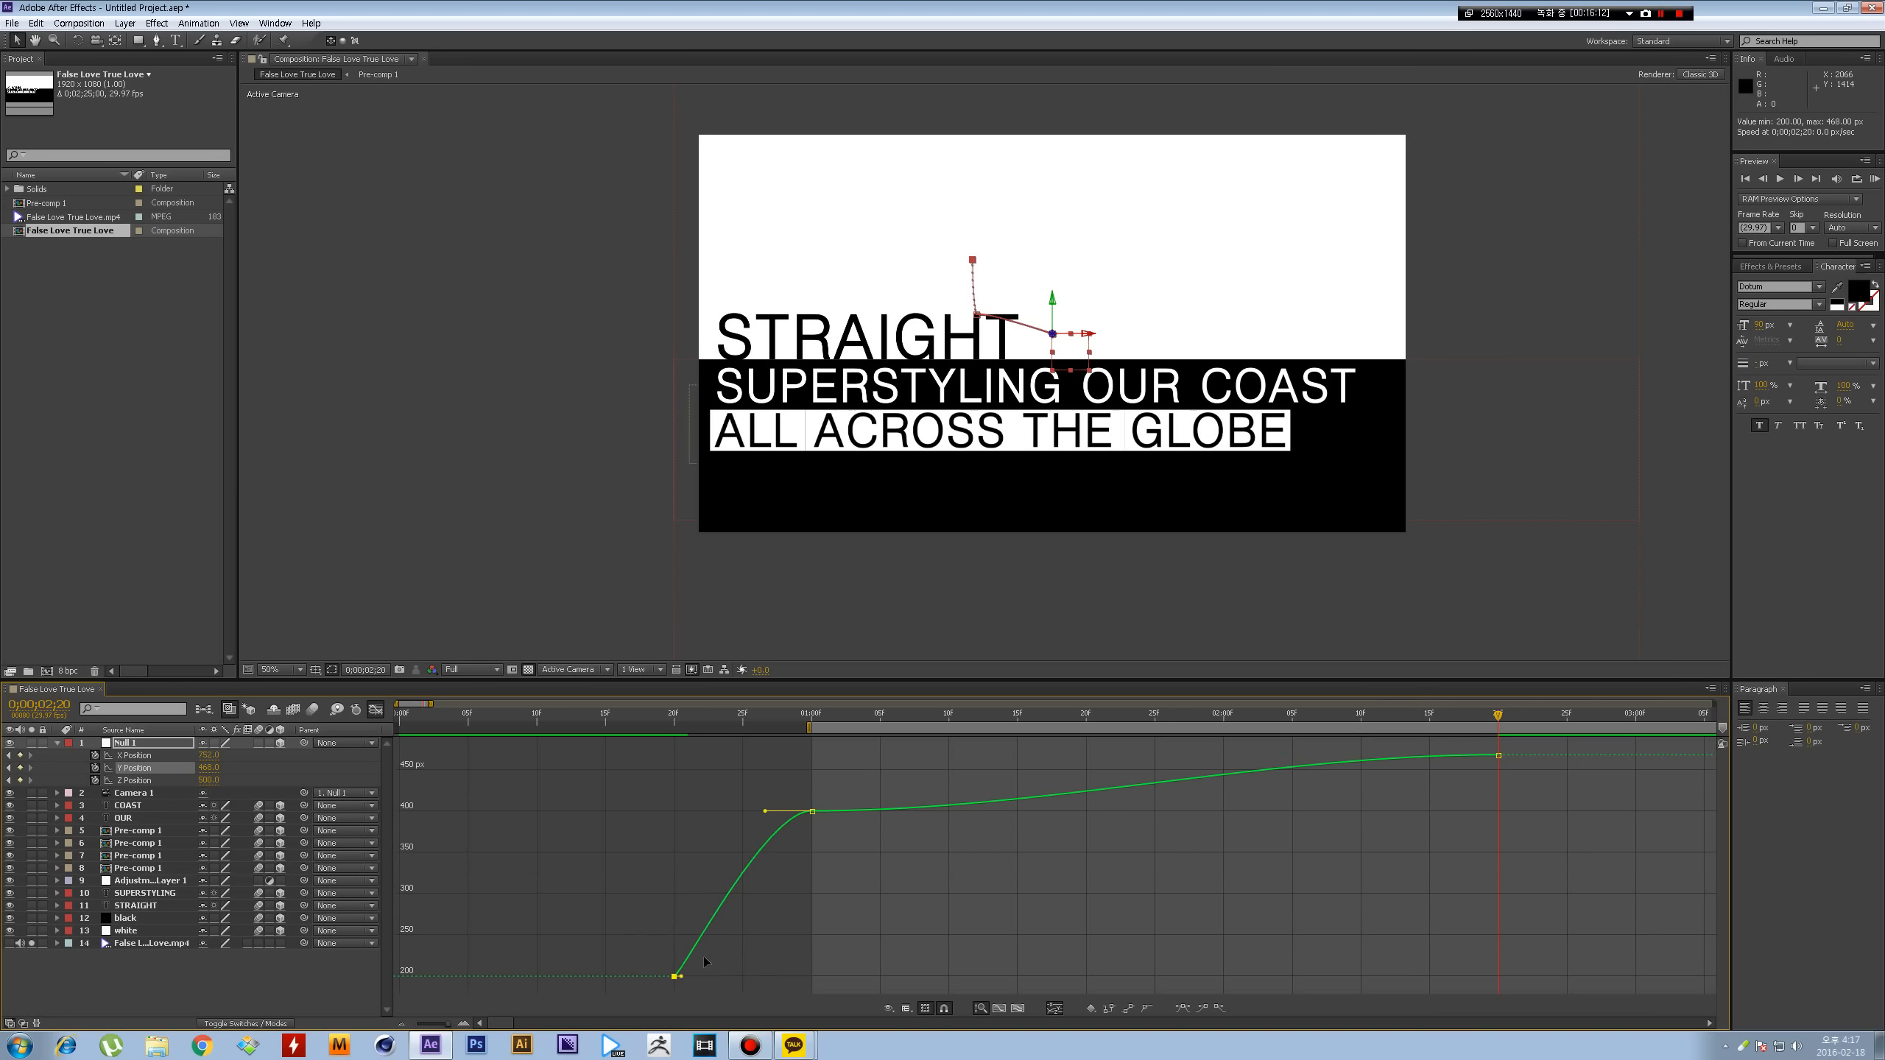
{"action": "left_click_drag", "start_coordinate": [765, 812], "coordinate": [687, 819]}
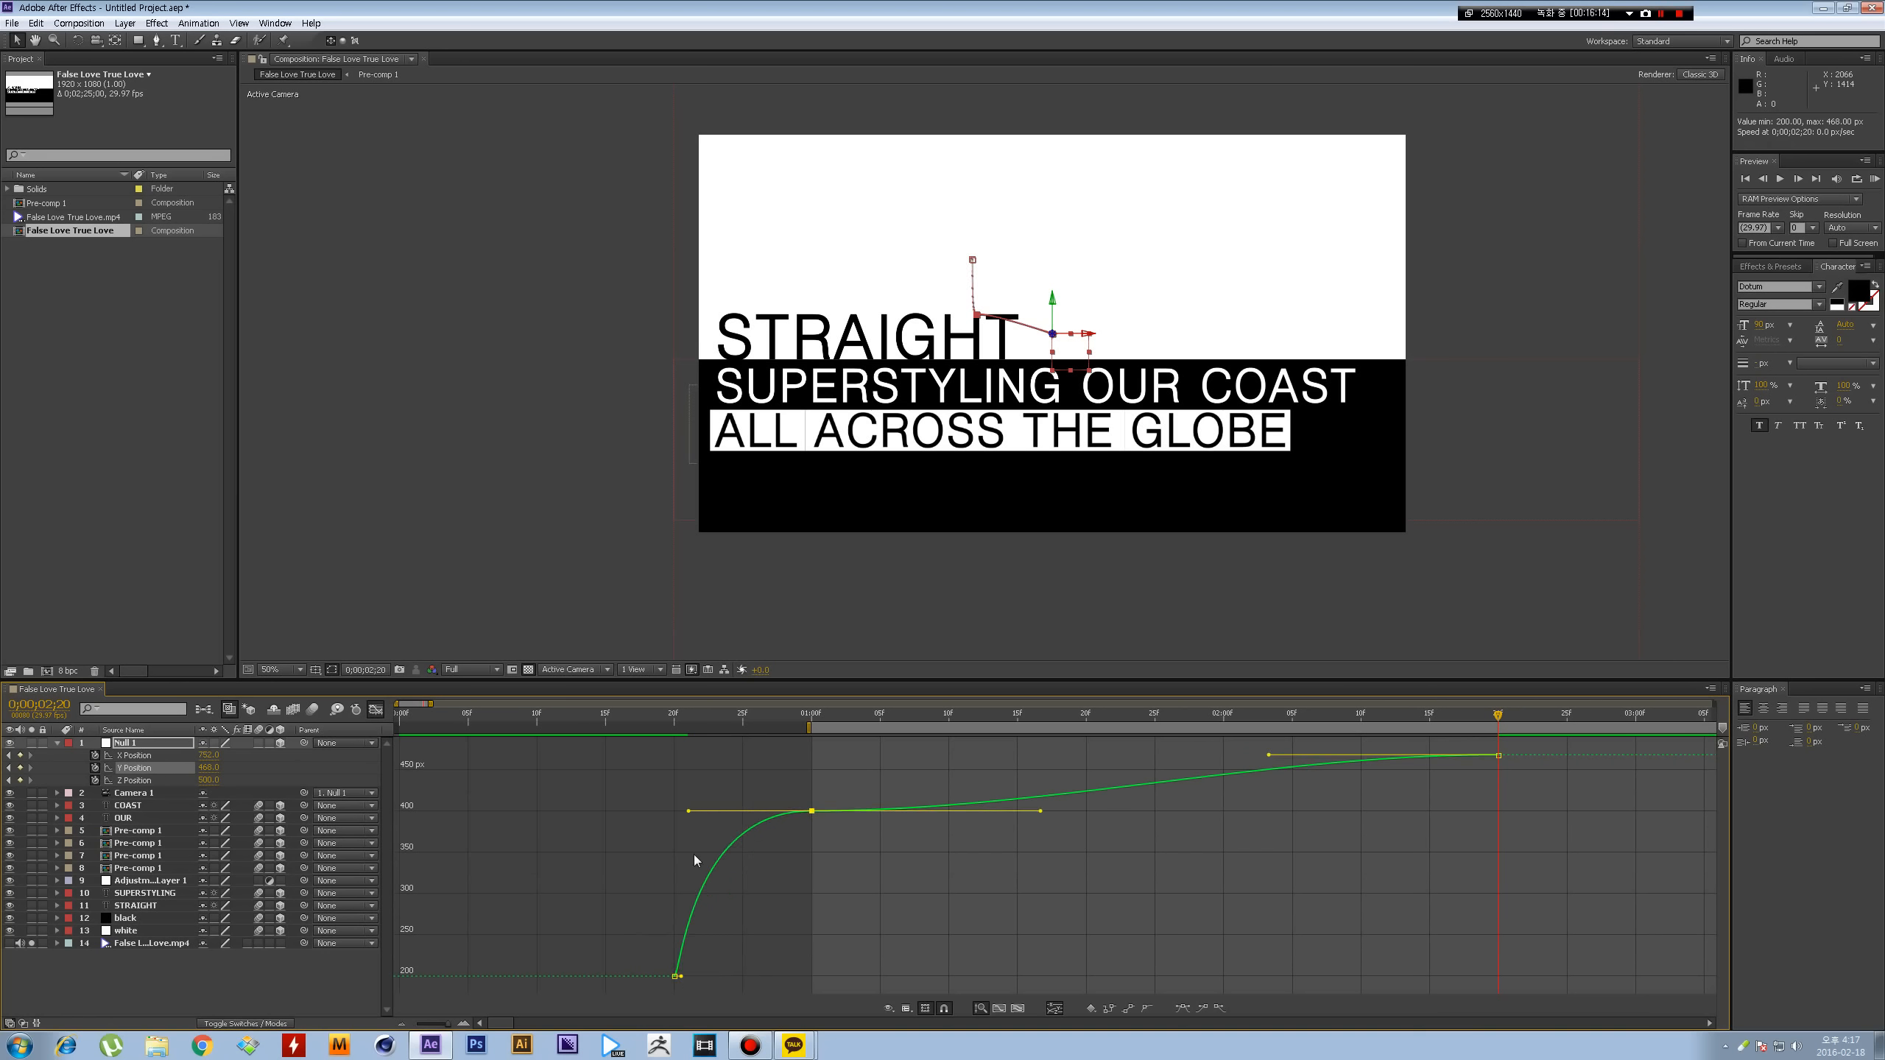
- Scrub from 0;00;00;20 to 0;00;01;00 to check the null's eased Y movement
{"action": "scroll", "coordinate": [693, 858], "scroll_direction": "up", "scroll_amount": 4}
{"action": "left_click", "coordinate": [558, 716]}
{"action": "left_click_drag", "start_coordinate": [579, 724], "coordinate": [912, 716]}
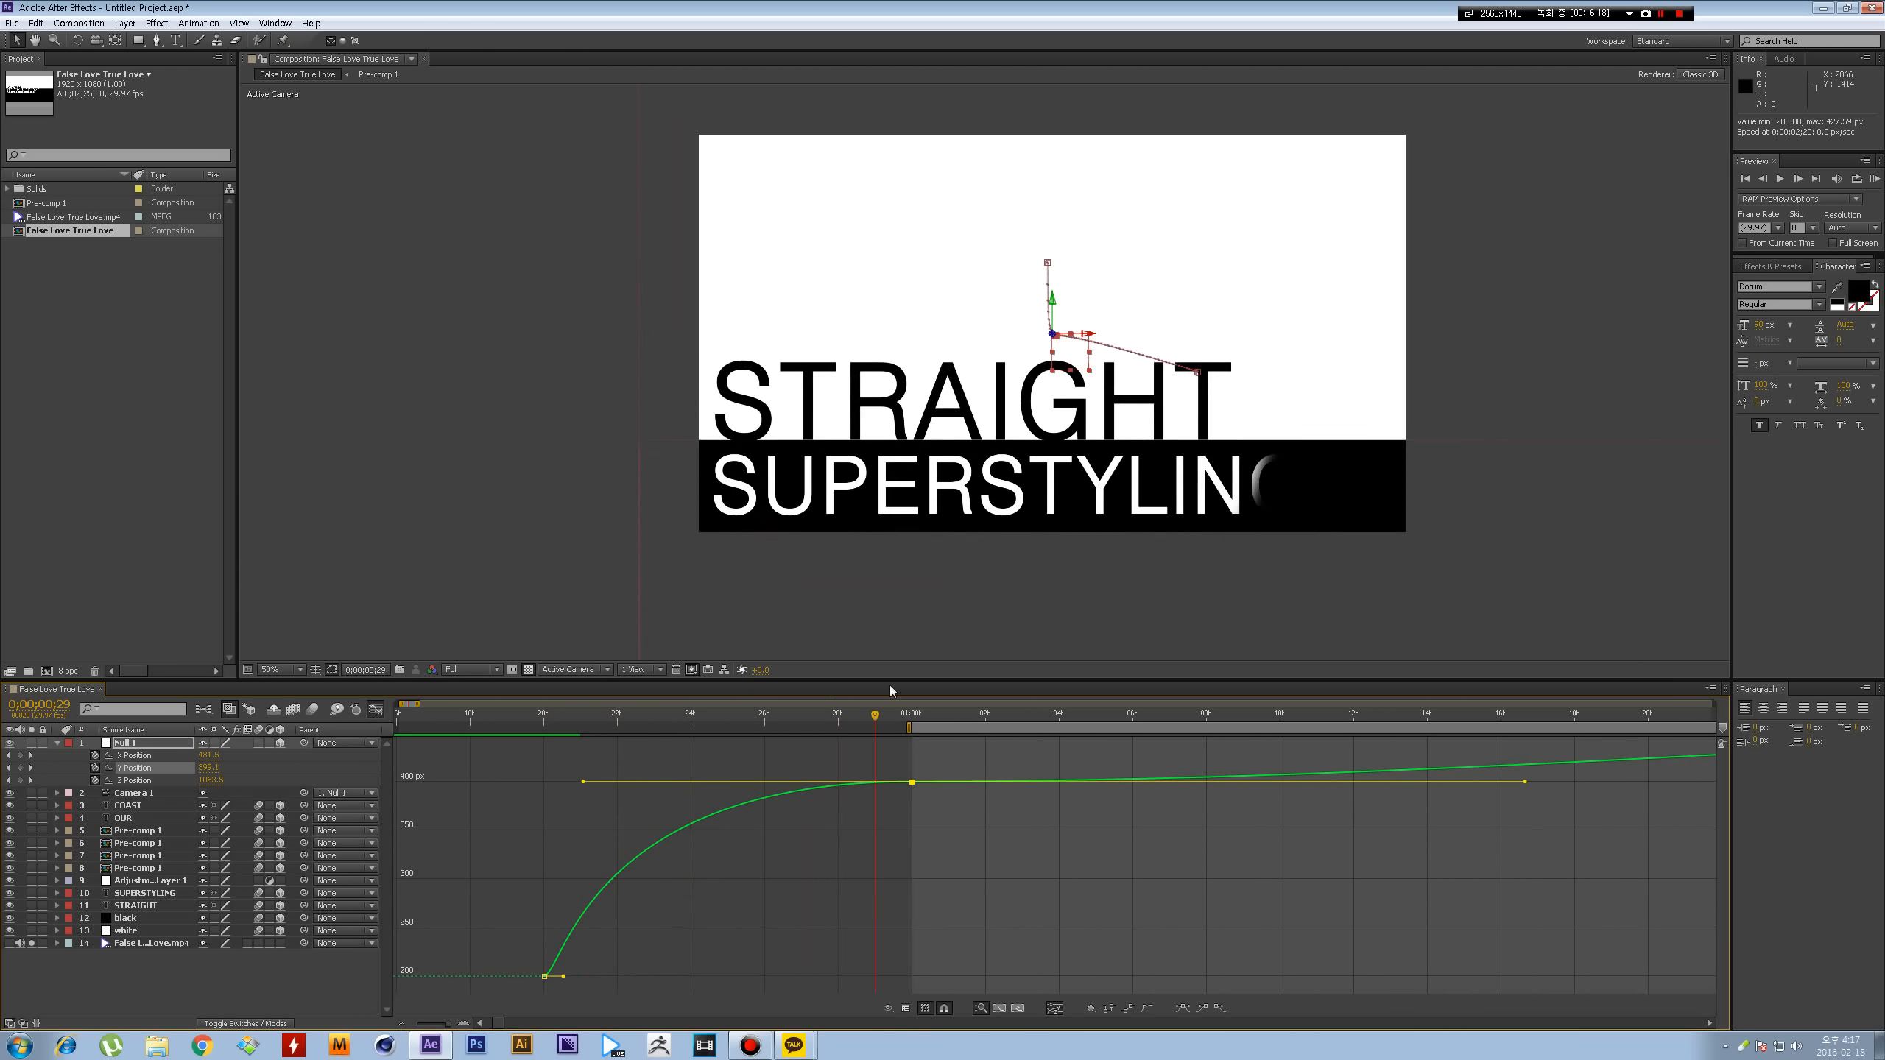
{"action": "left_click", "coordinate": [929, 775]}
{"action": "left_click", "coordinate": [695, 829]}
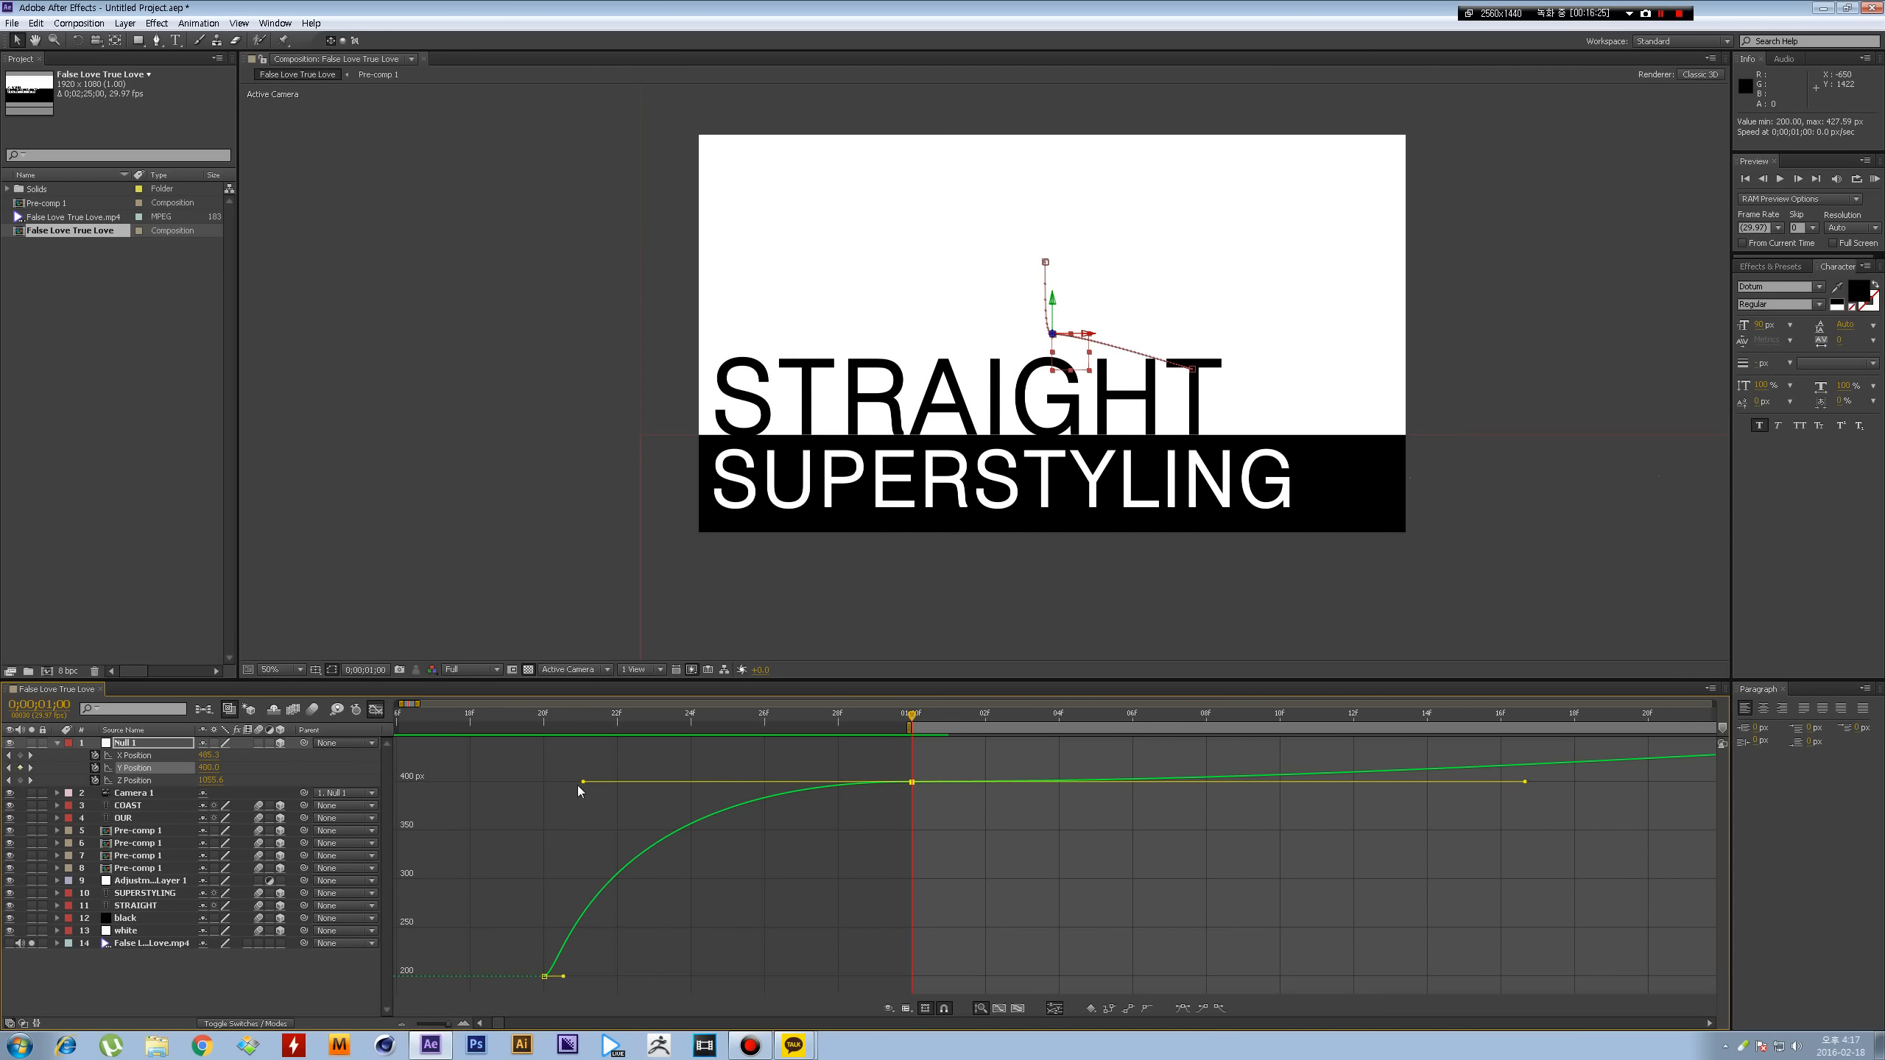
- Tilt both handles of the Y Position keyframe at 0;00;01;00 to about 110.7 px/s so the curve keeps rising through it
{"action": "left_click_drag", "start_coordinate": [584, 783], "coordinate": [578, 849]}
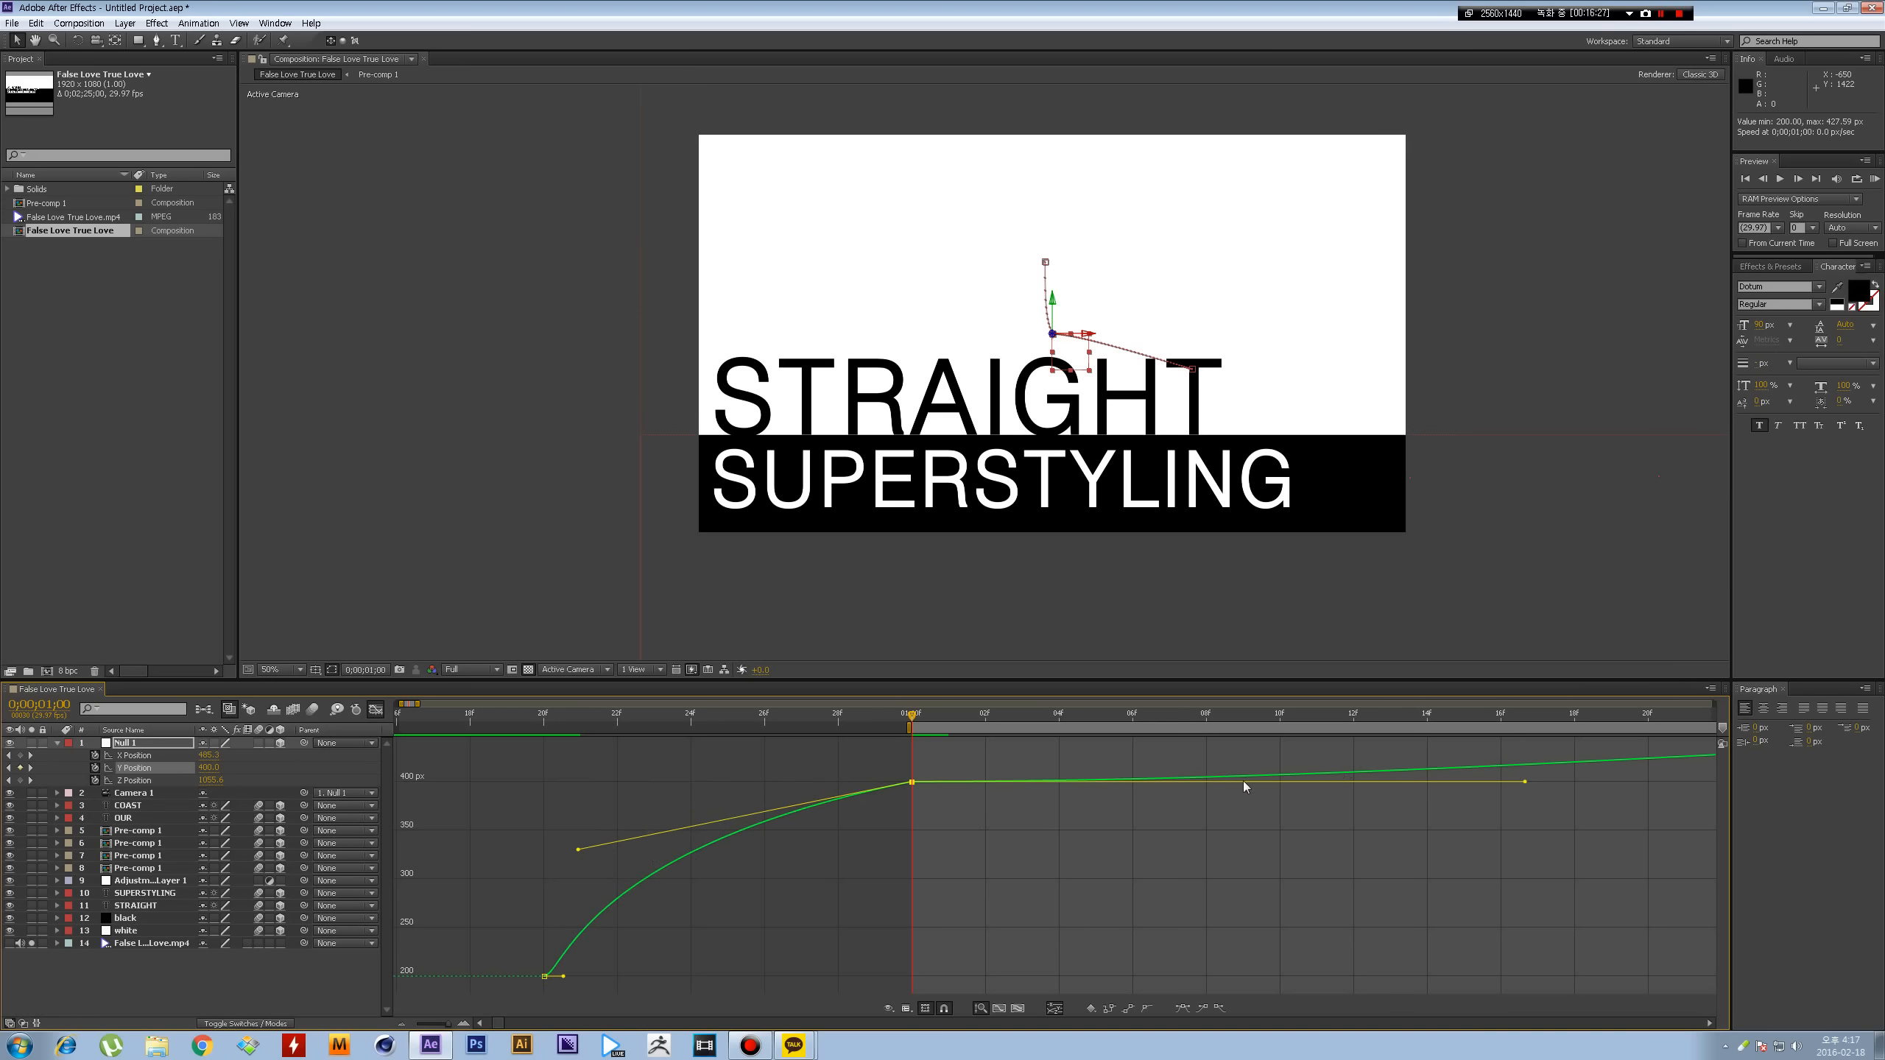
{"action": "key", "text": "ctrl+z"}
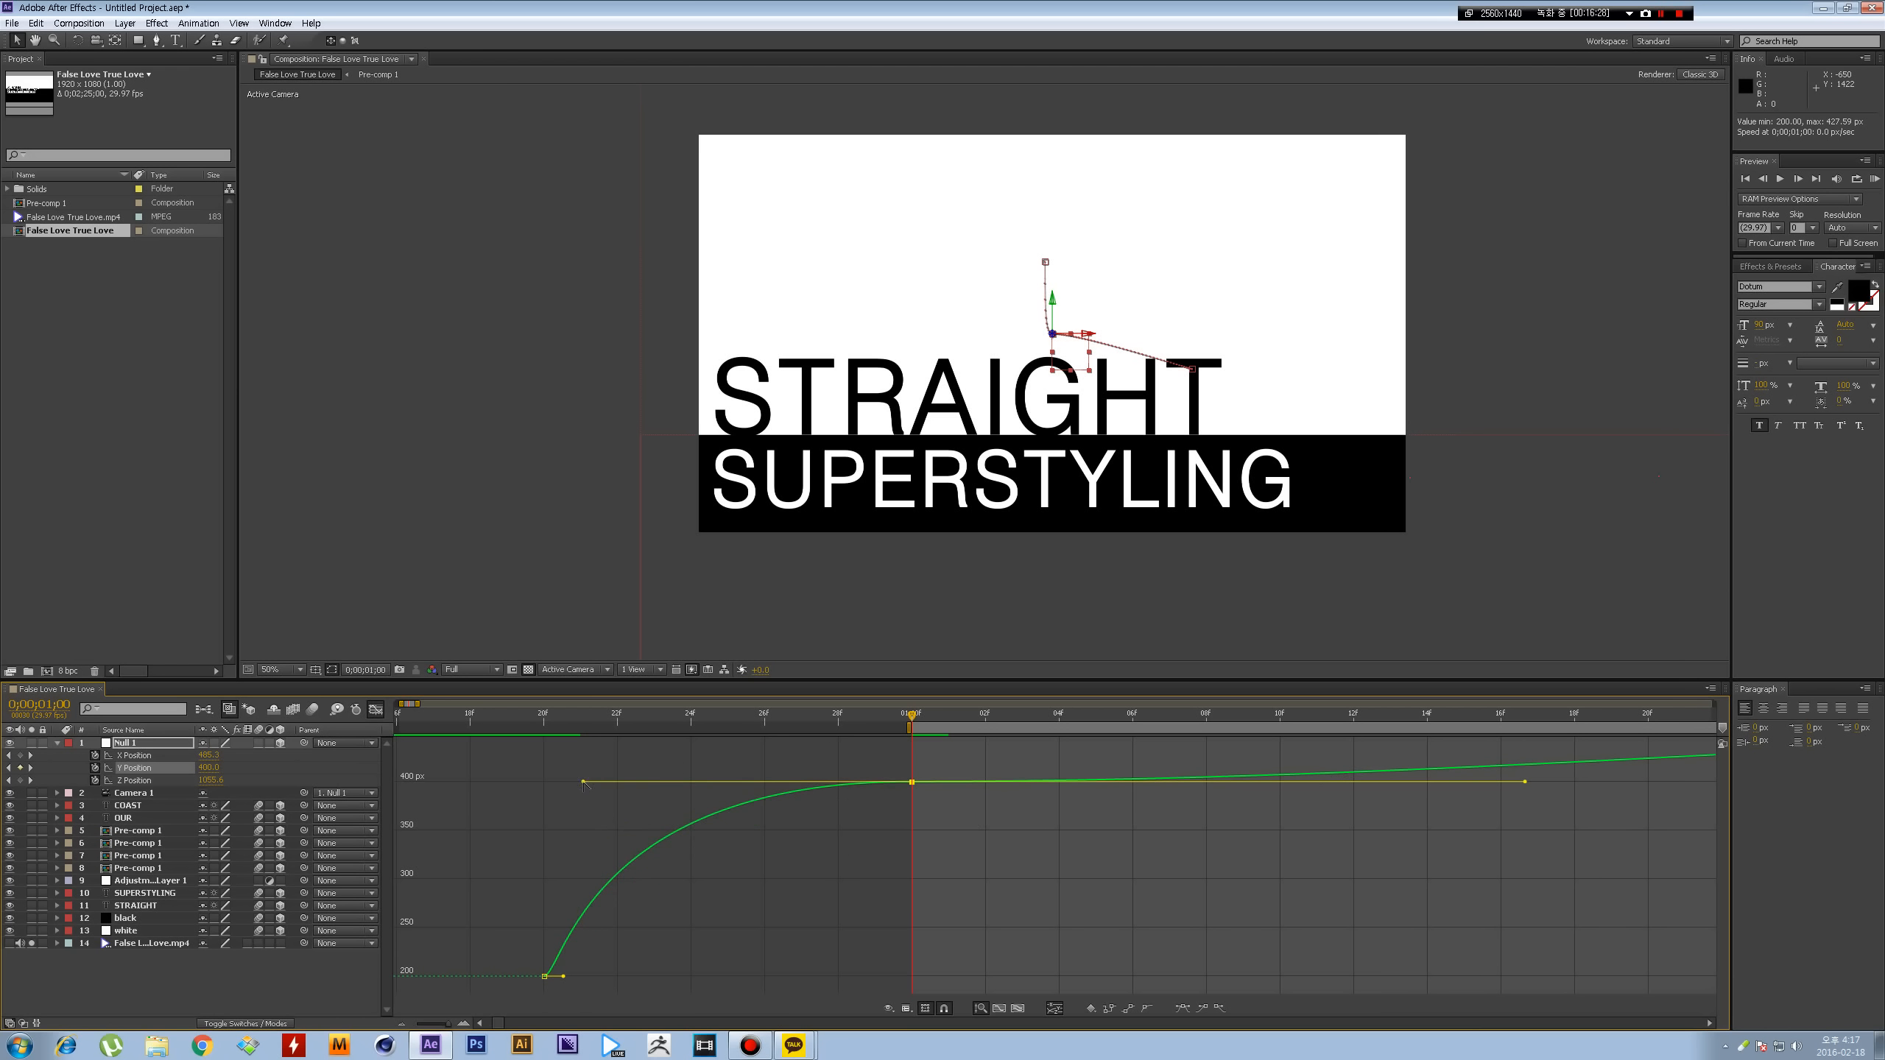
{"action": "left_click_drag", "start_coordinate": [584, 784], "coordinate": [579, 814]}
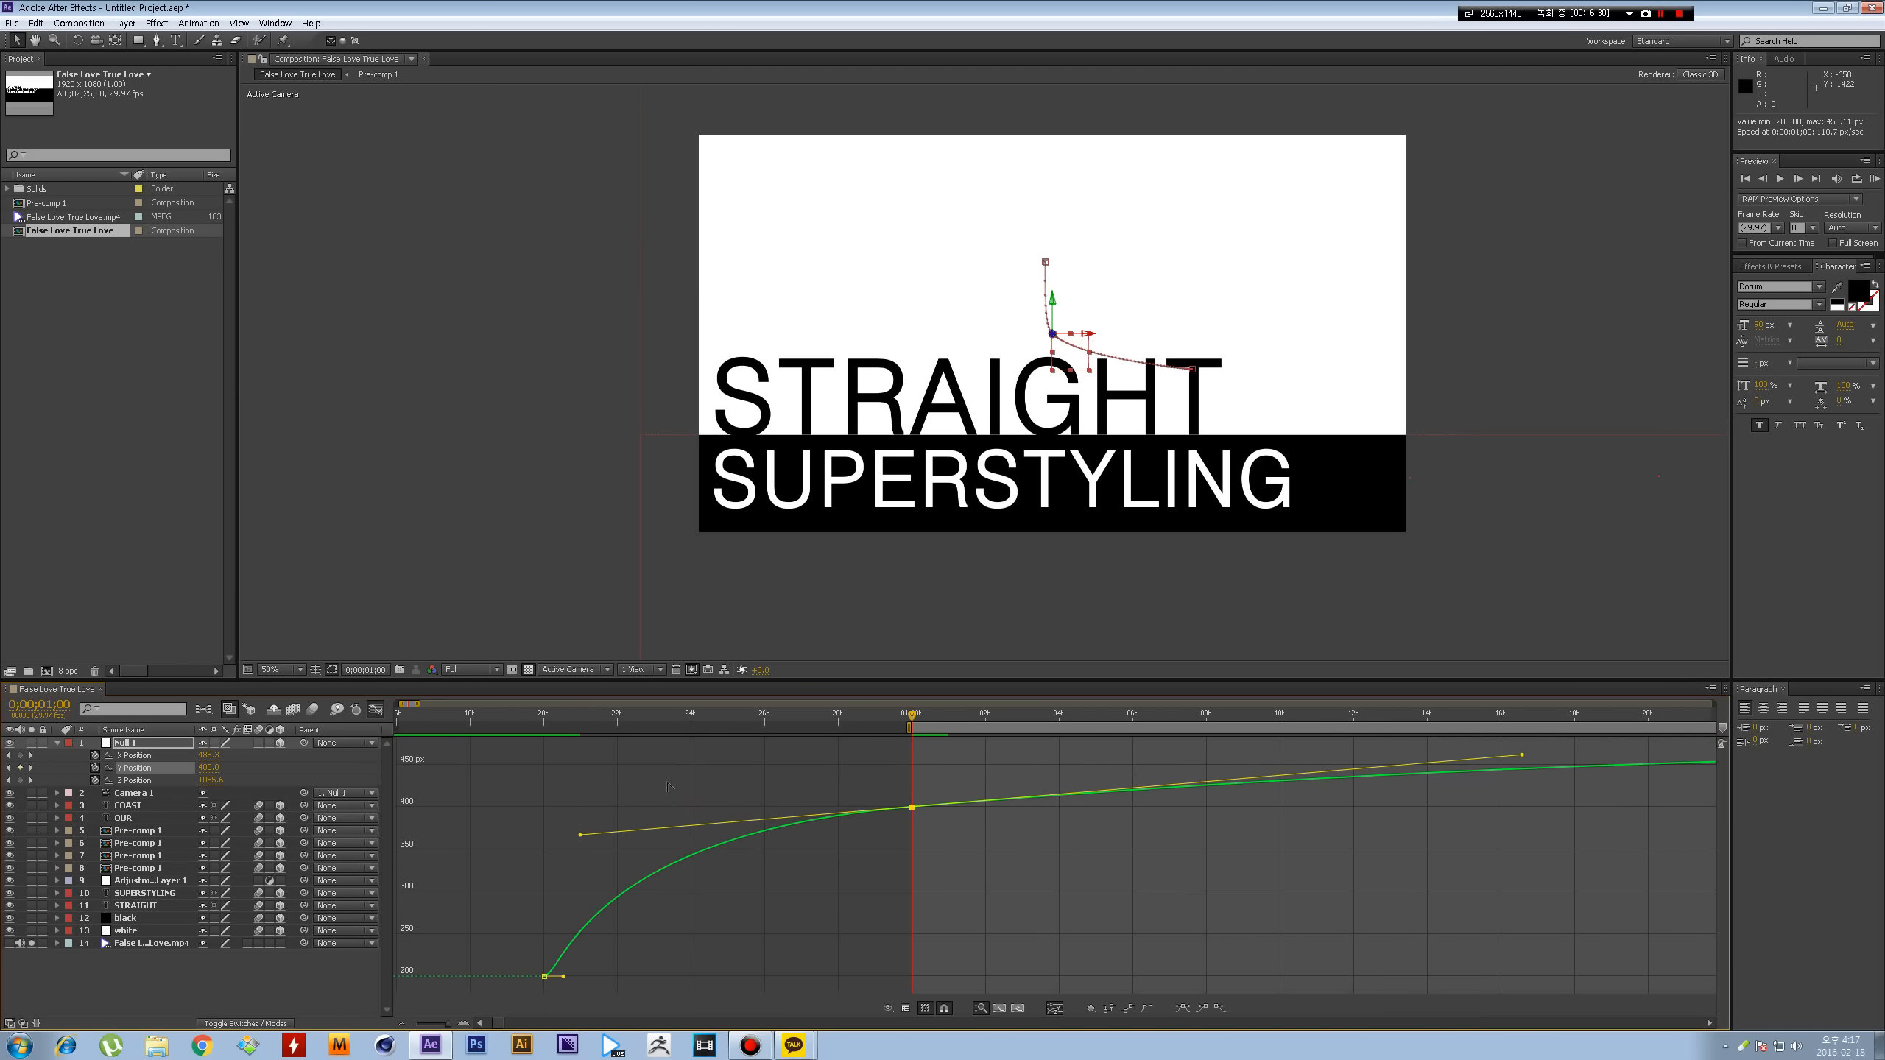
- Shorten the incoming handle of the last Y Position keyframe at 0;00;02;20
{"action": "scroll", "coordinate": [798, 828], "scroll_direction": "down", "scroll_amount": 8}
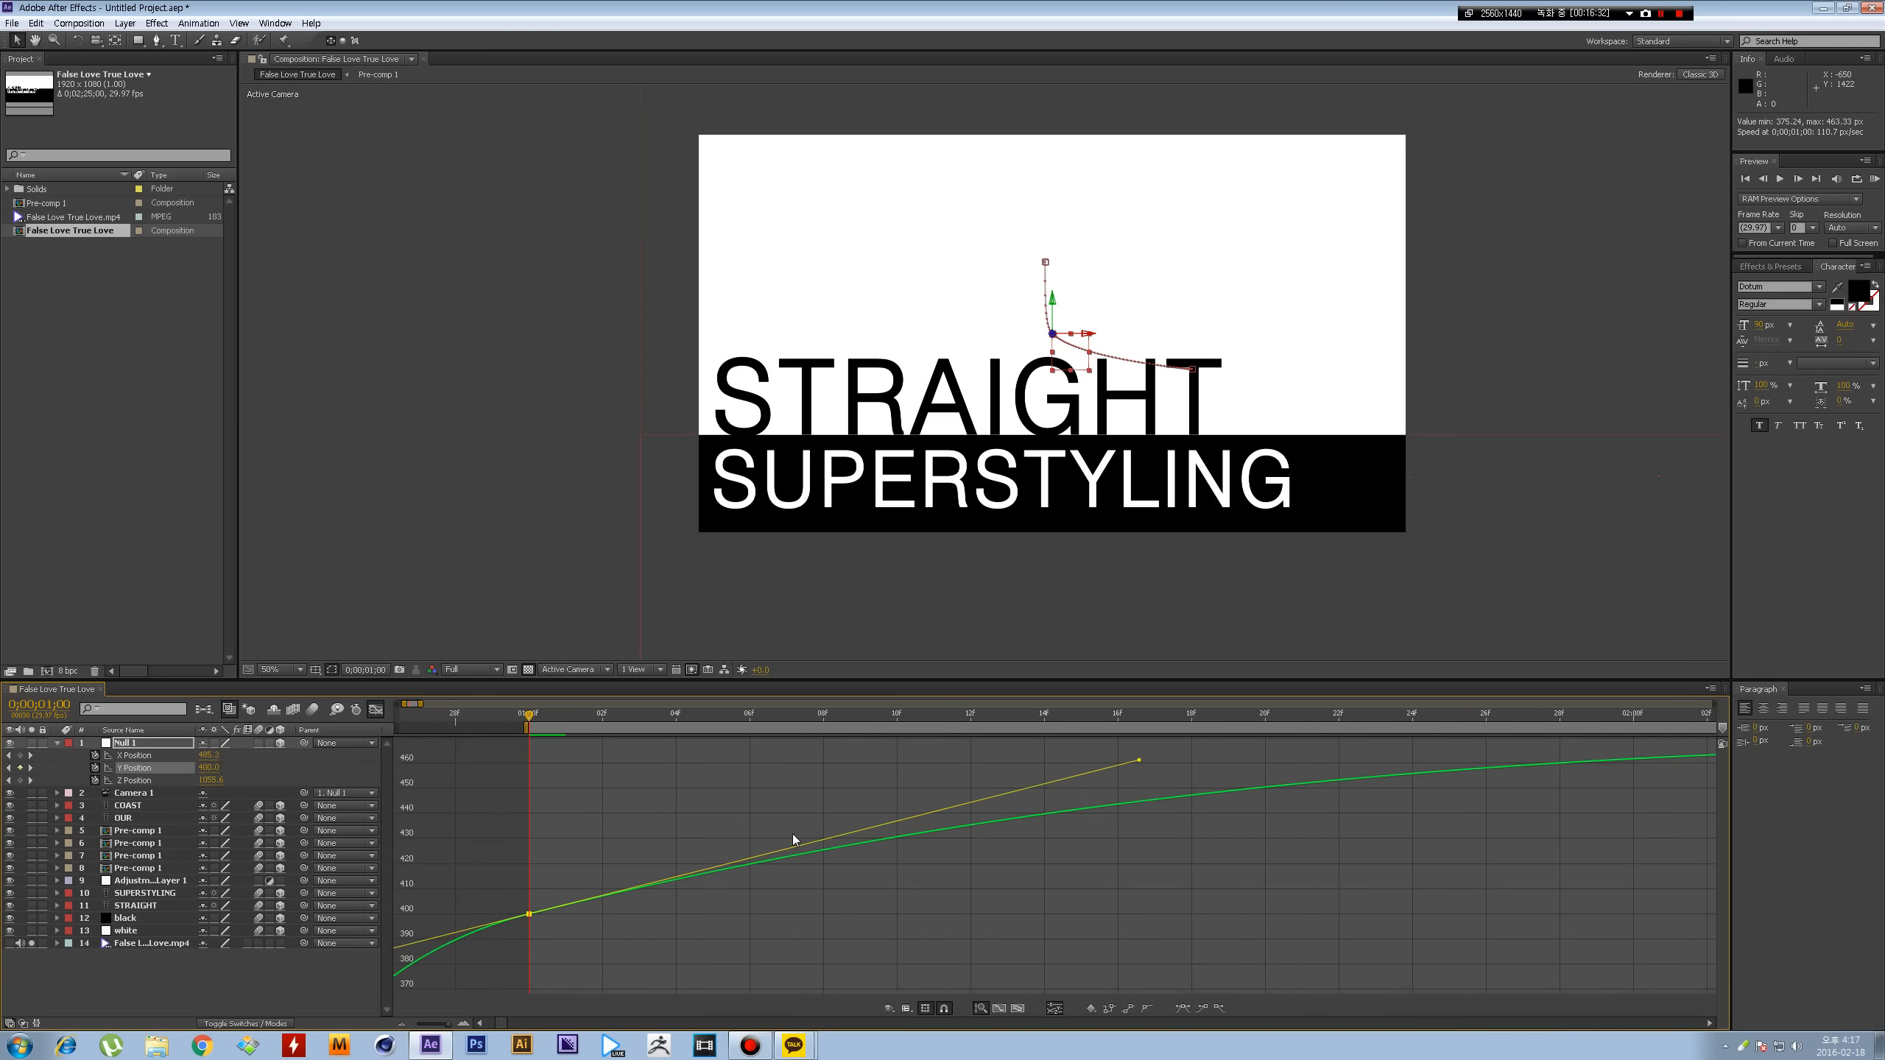
{"action": "scroll", "coordinate": [1211, 772], "scroll_direction": "down", "scroll_amount": 2}
{"action": "scroll", "coordinate": [759, 766], "scroll_direction": "up", "scroll_amount": 7}
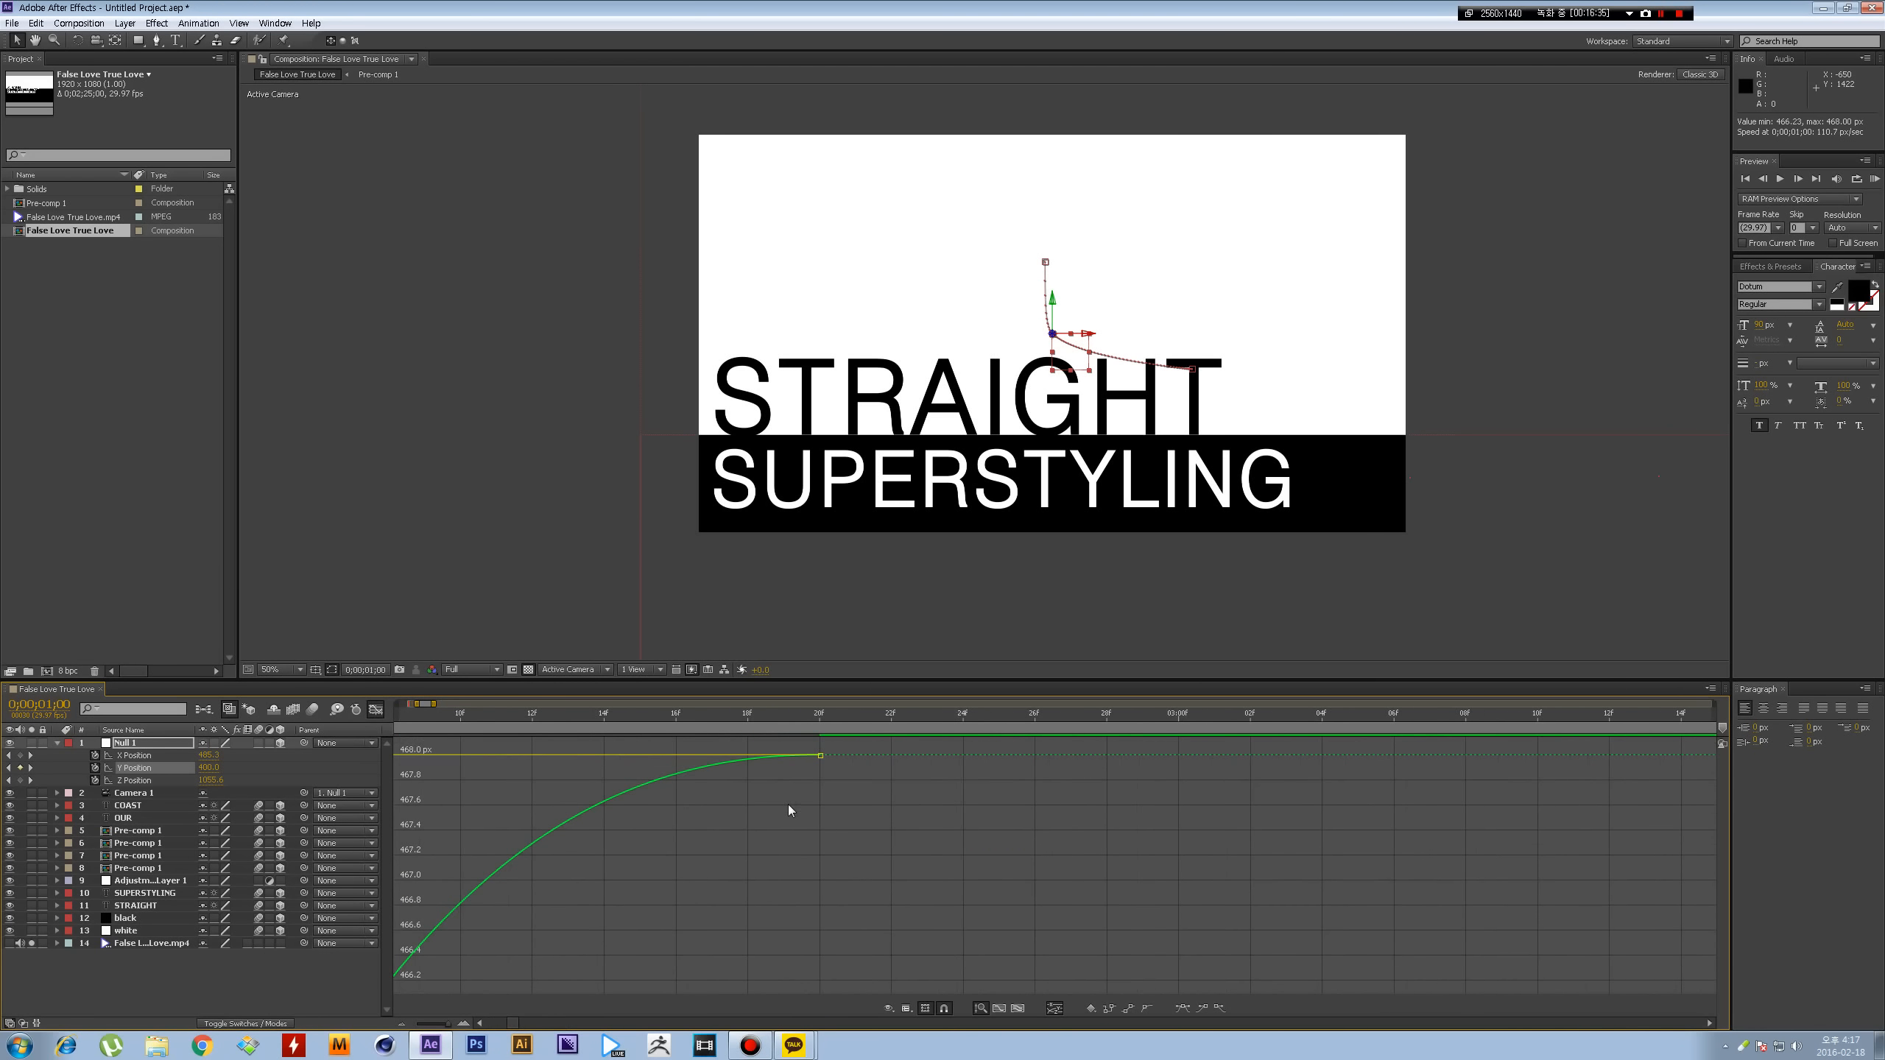
{"action": "scroll", "coordinate": [1014, 791], "scroll_direction": "down", "scroll_amount": 3}
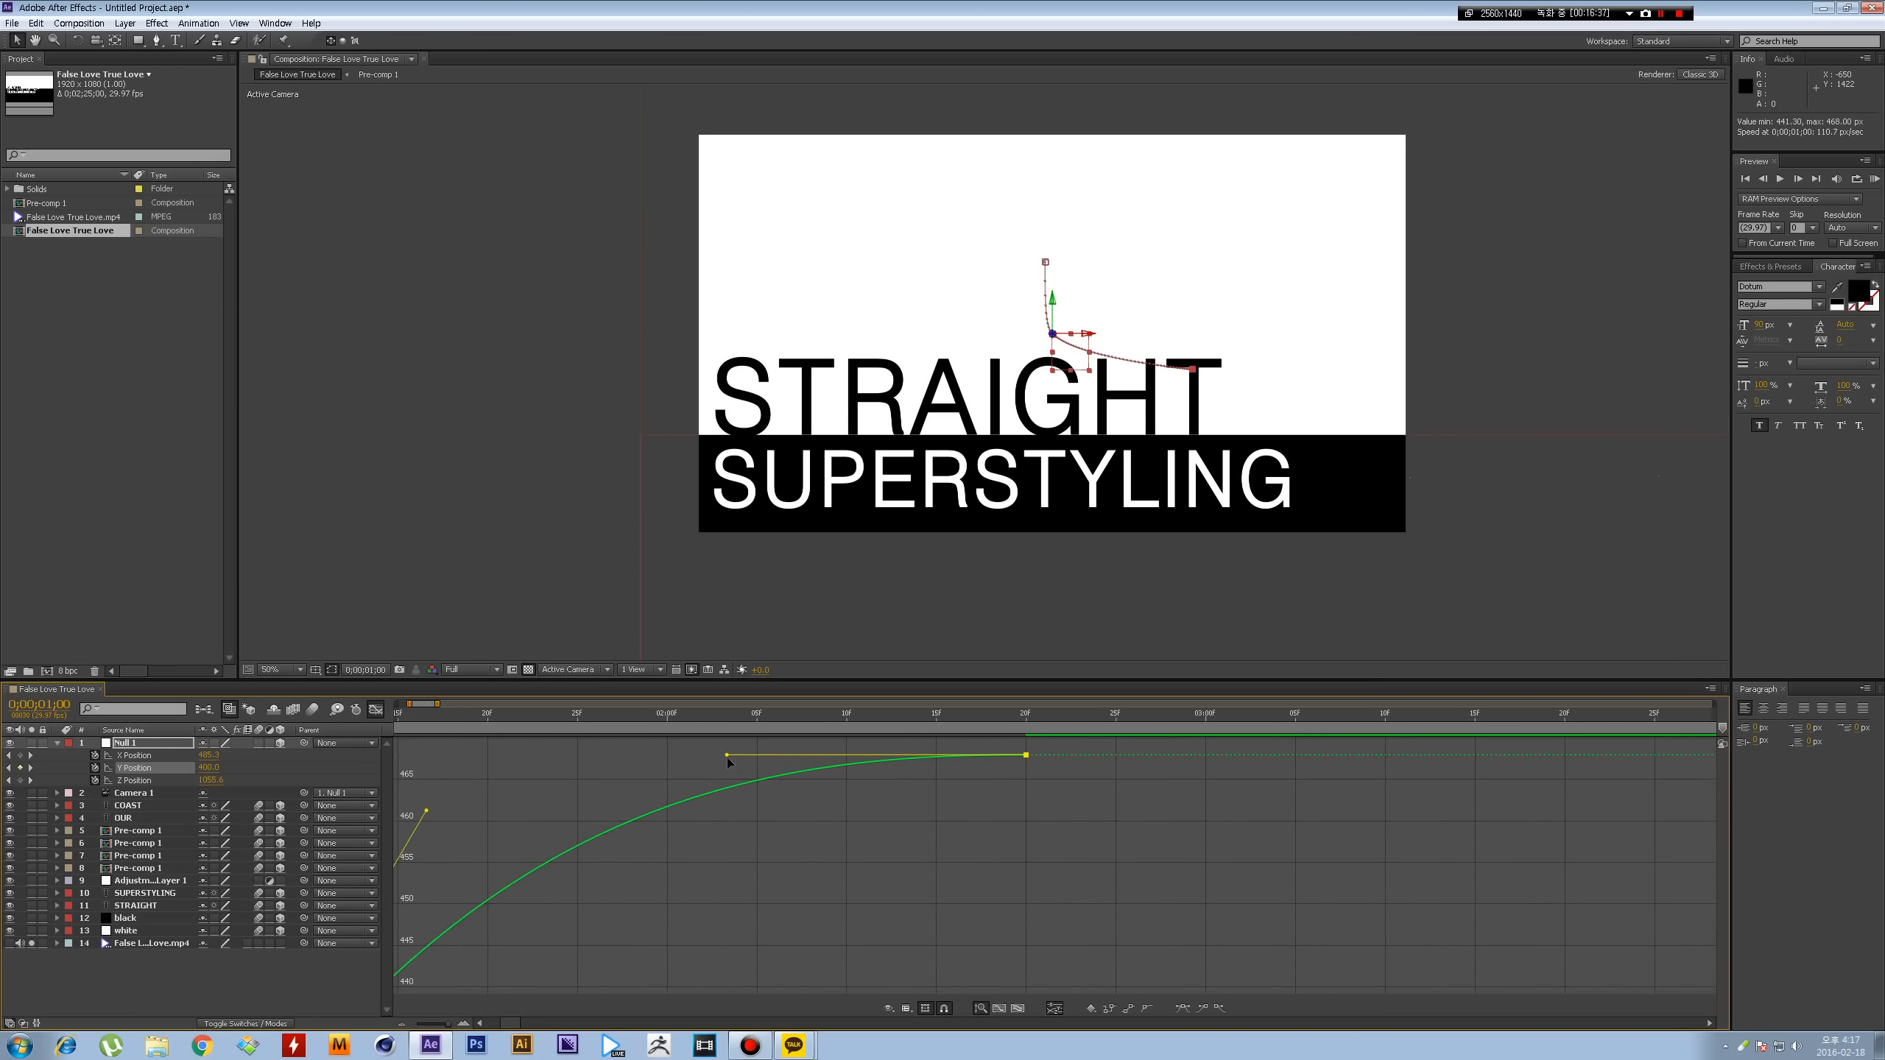
{"action": "left_click_drag", "start_coordinate": [731, 753], "coordinate": [813, 752]}
- Flatten the handles of the Y Position keyframe at 0;00;01;00 to about 91.8 px/s and inspect the curve's smoothness around it
{"action": "scroll", "coordinate": [738, 843], "scroll_direction": "left", "scroll_amount": 2}
{"action": "scroll", "coordinate": [738, 838], "scroll_direction": "left", "scroll_amount": 4}
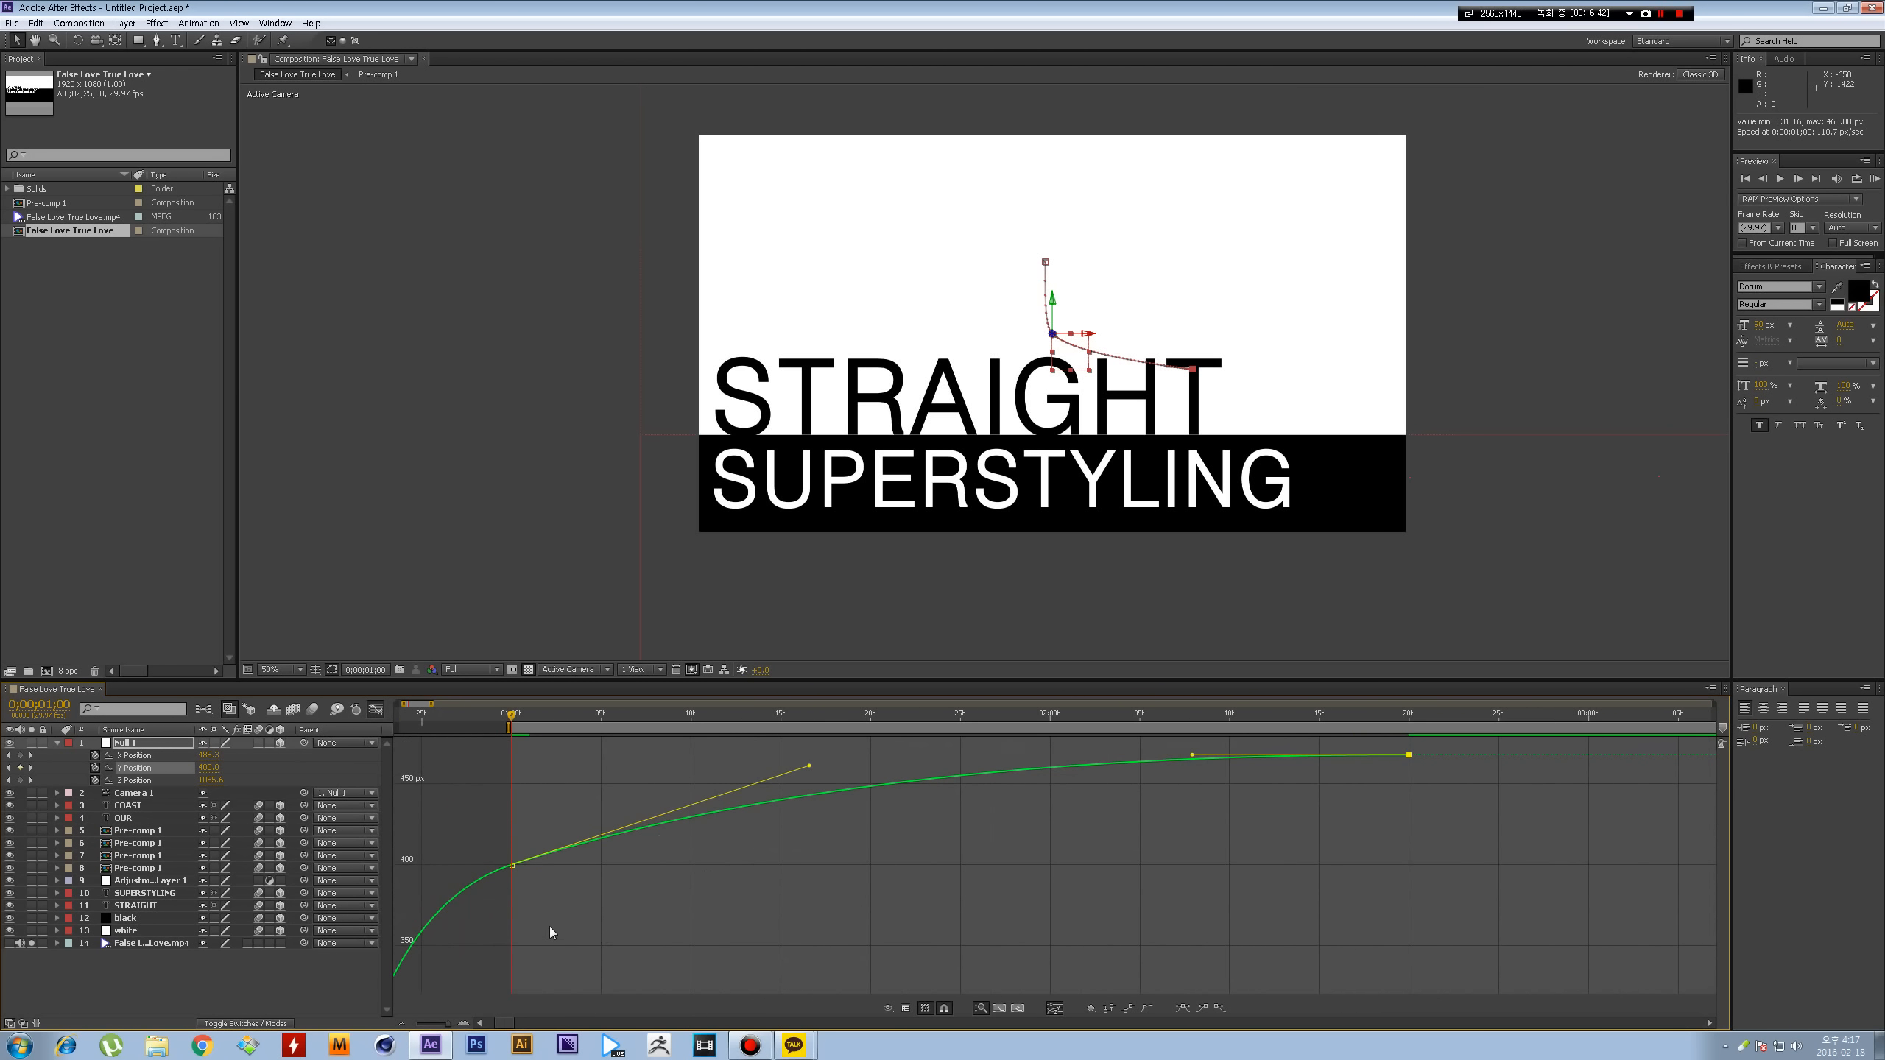
{"action": "scroll", "coordinate": [551, 928], "scroll_direction": "up", "scroll_amount": 3}
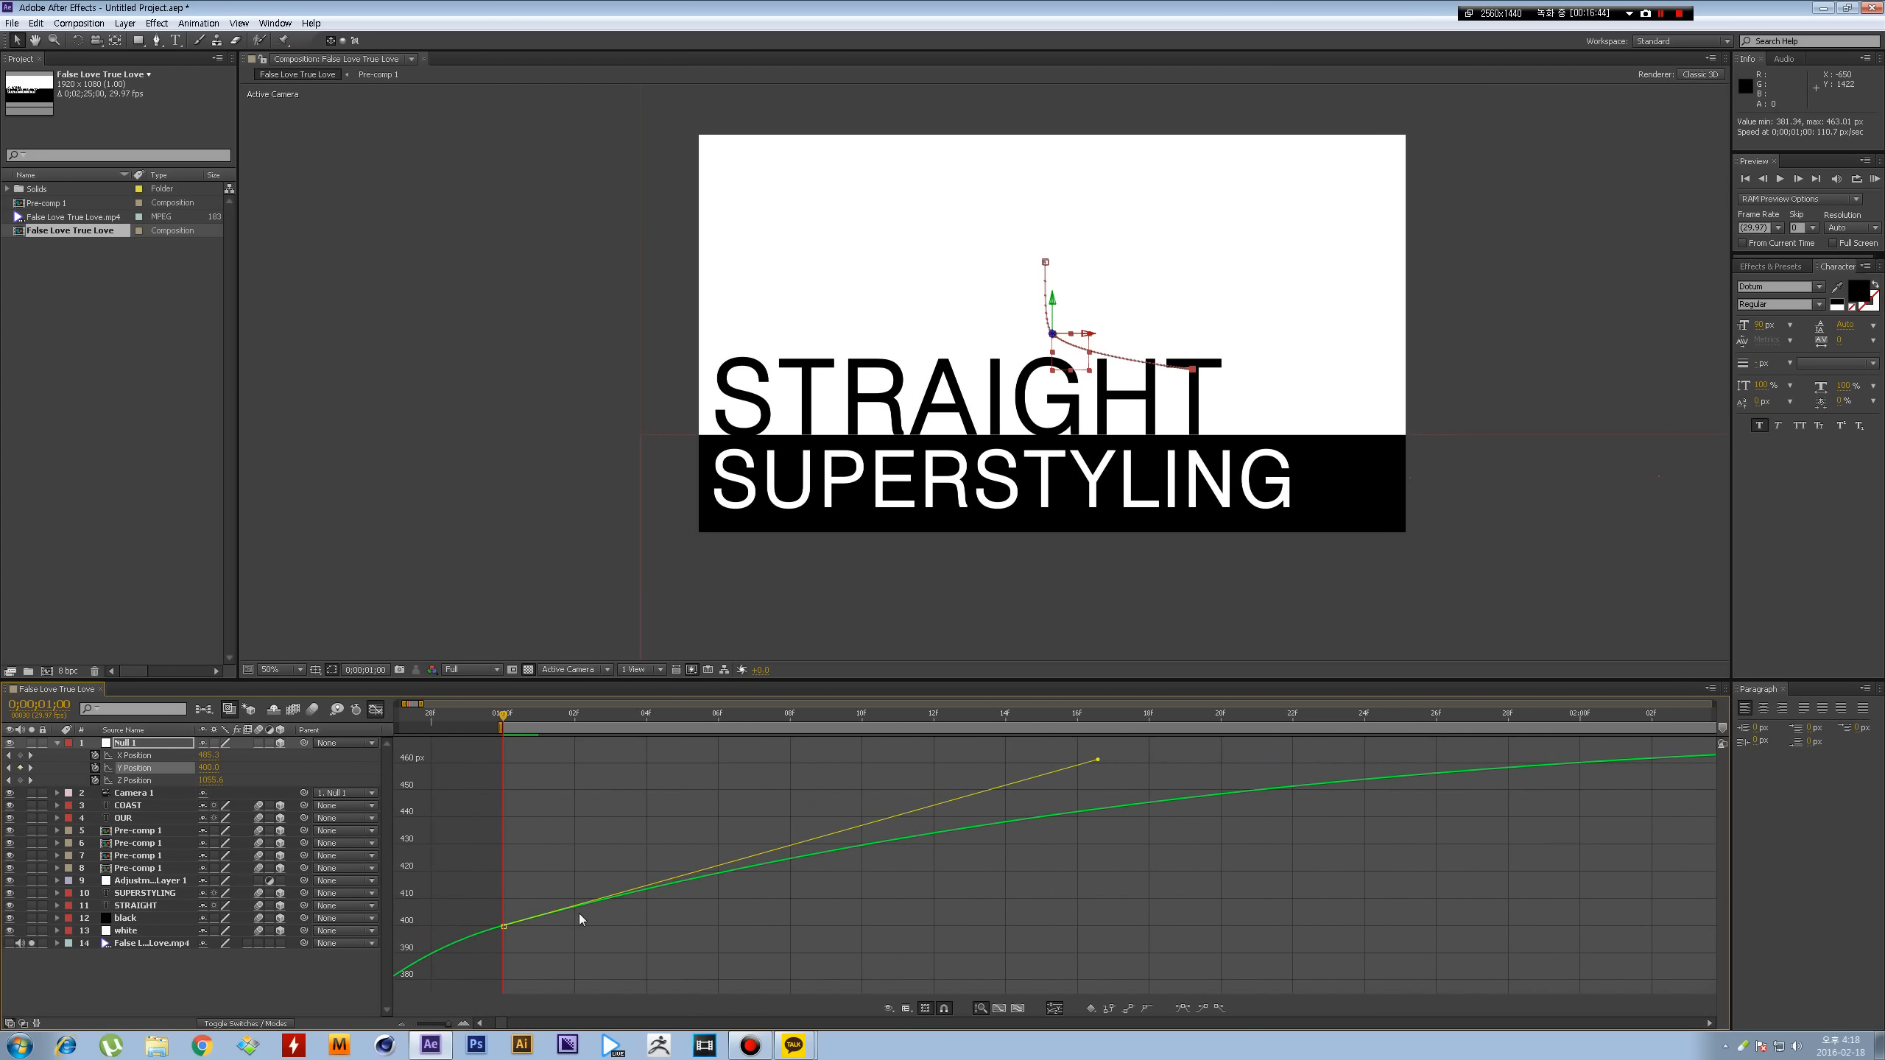
{"action": "left_click_drag", "start_coordinate": [580, 960], "coordinate": [461, 885]}
{"action": "scroll", "coordinate": [605, 930], "scroll_direction": "down", "scroll_amount": 3}
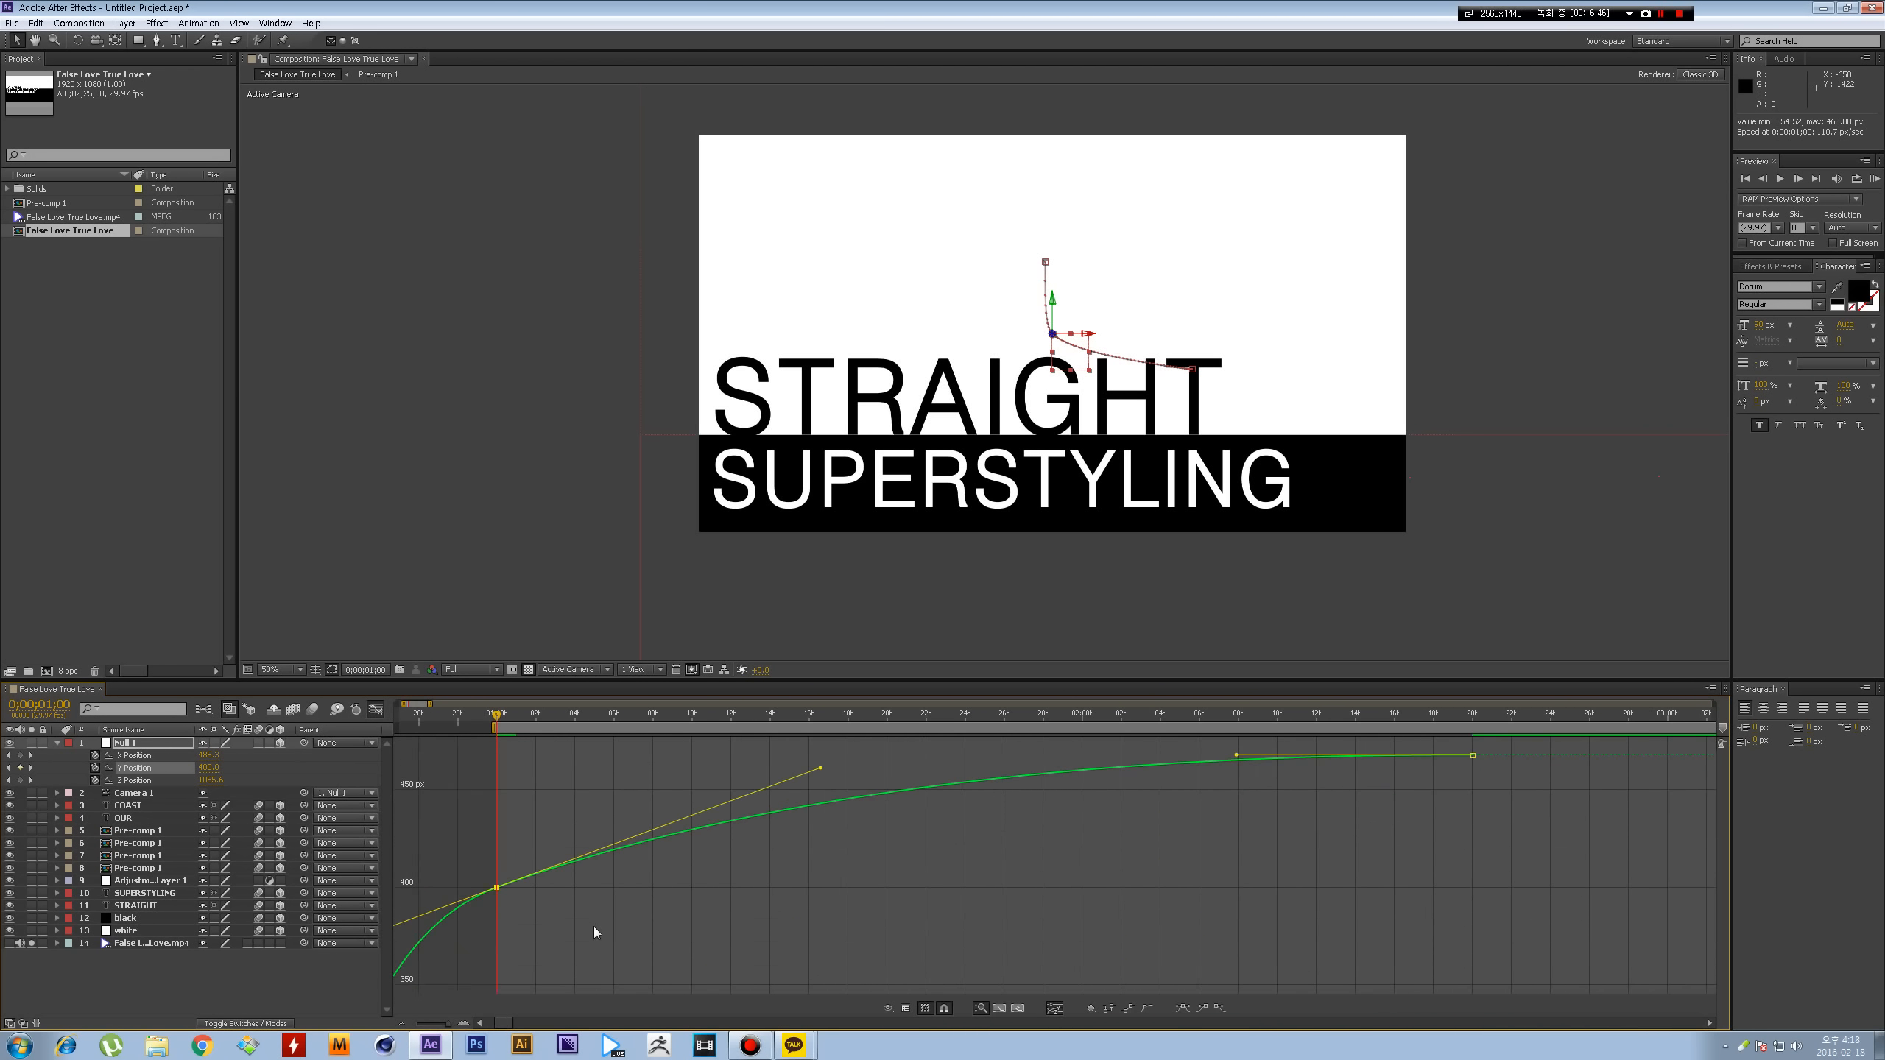
{"action": "scroll", "coordinate": [742, 854], "scroll_direction": "left", "scroll_amount": 2}
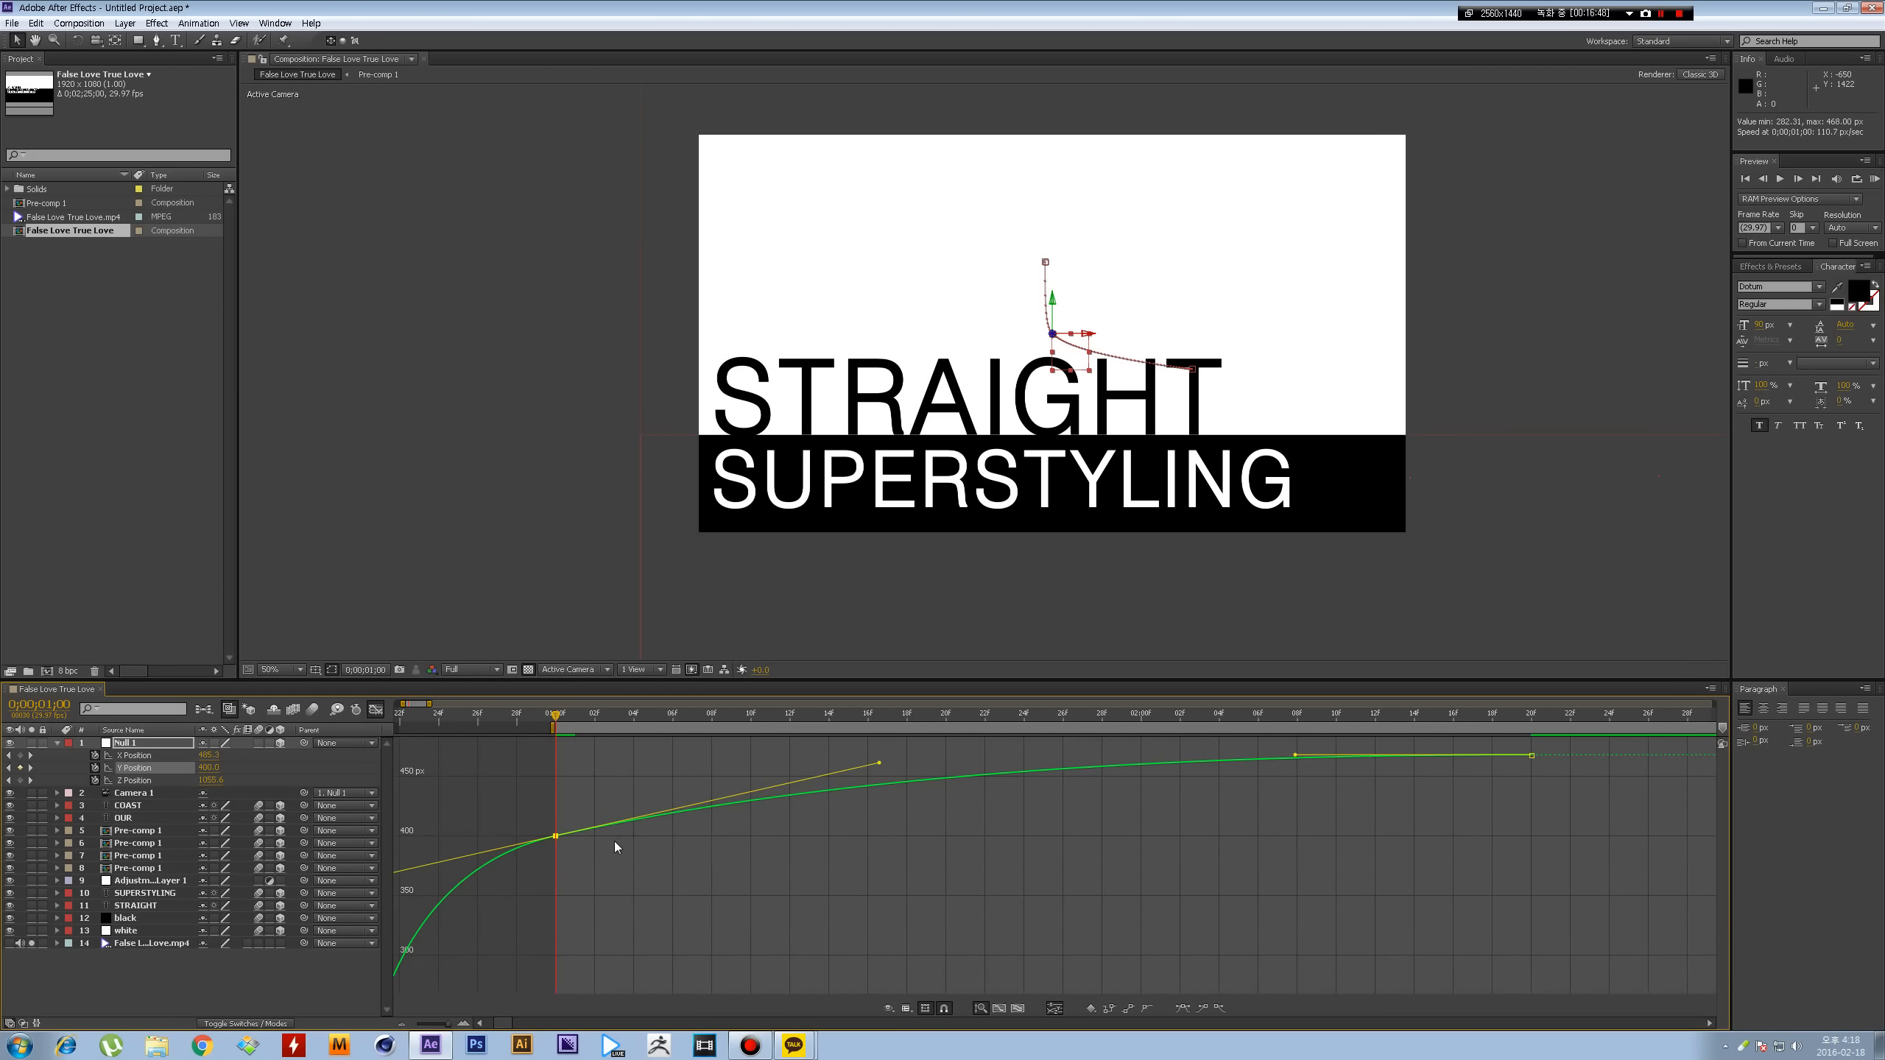
{"action": "scroll", "coordinate": [571, 956], "scroll_direction": "up", "scroll_amount": 3}
{"action": "left_click_drag", "start_coordinate": [1100, 760], "coordinate": [1099, 793]}
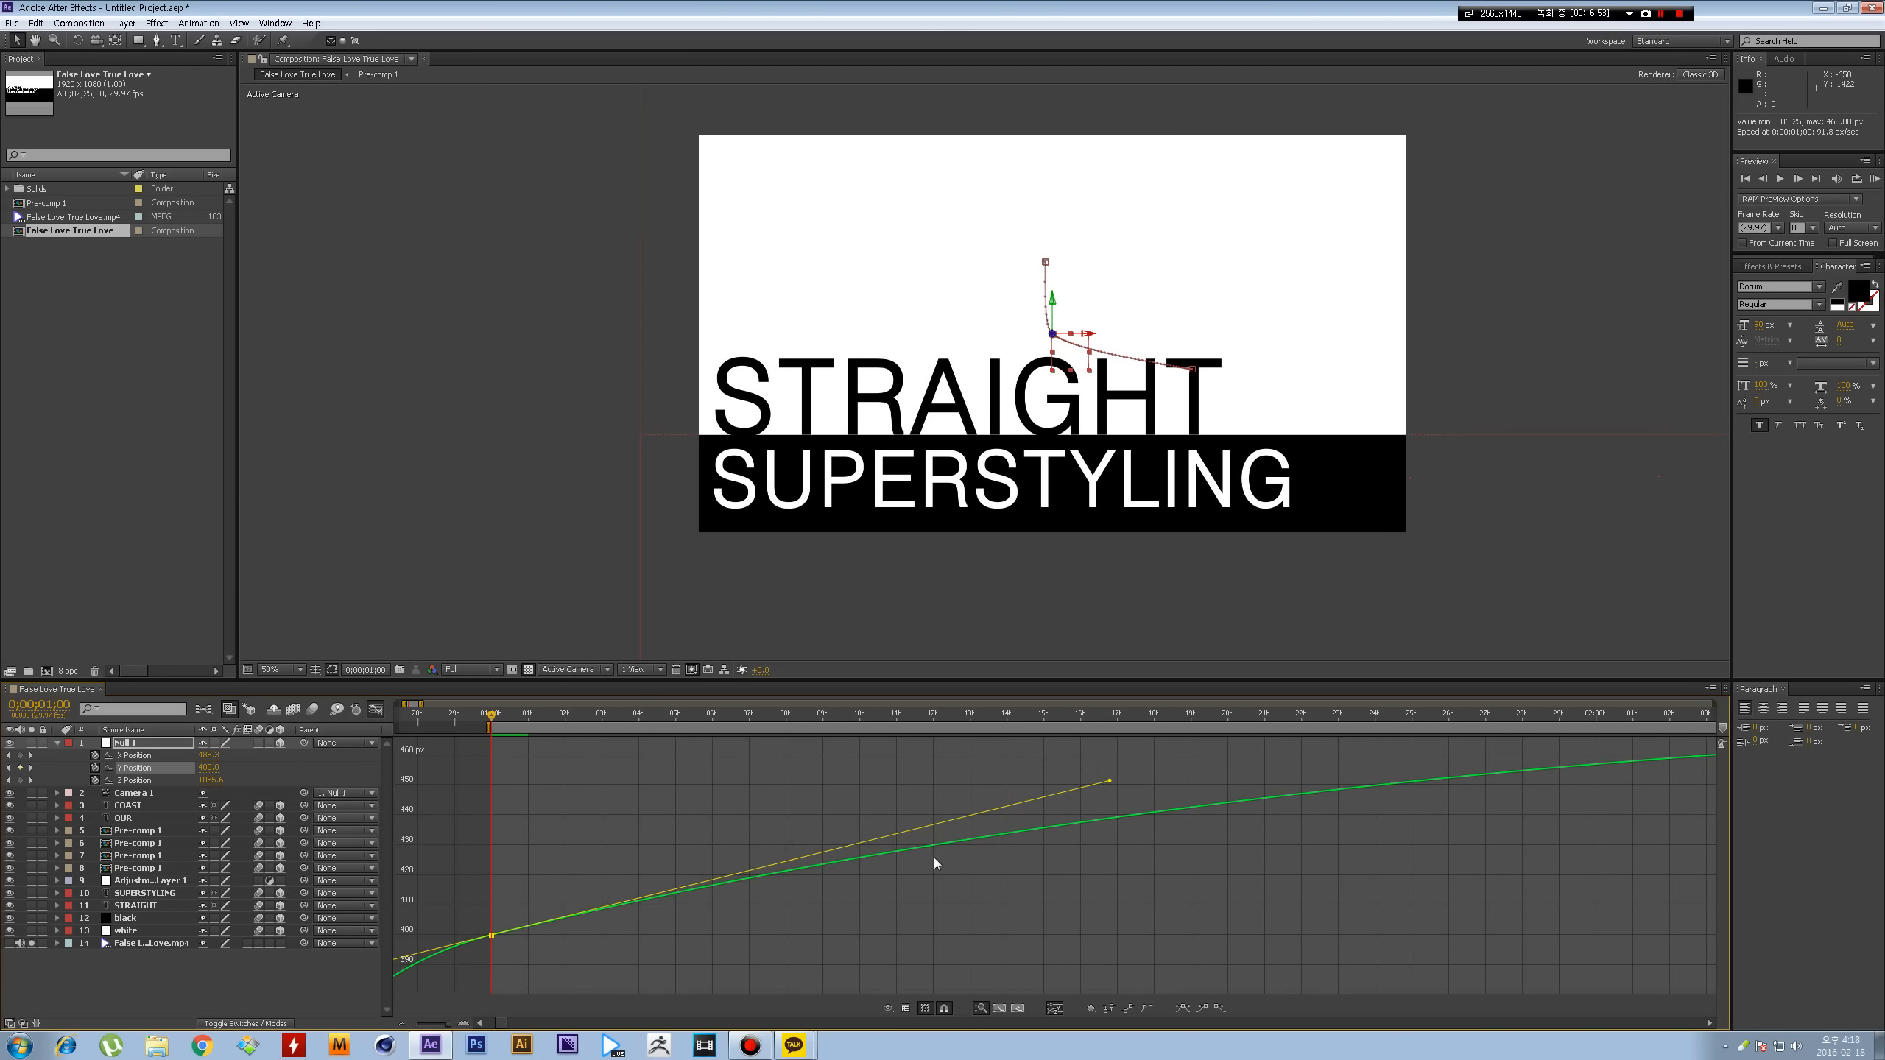
{"action": "scroll", "coordinate": [934, 859], "scroll_direction": "down", "scroll_amount": 1}
{"action": "scroll", "coordinate": [703, 841], "scroll_direction": "down", "scroll_amount": 1}
{"action": "left_click", "coordinate": [800, 861]}
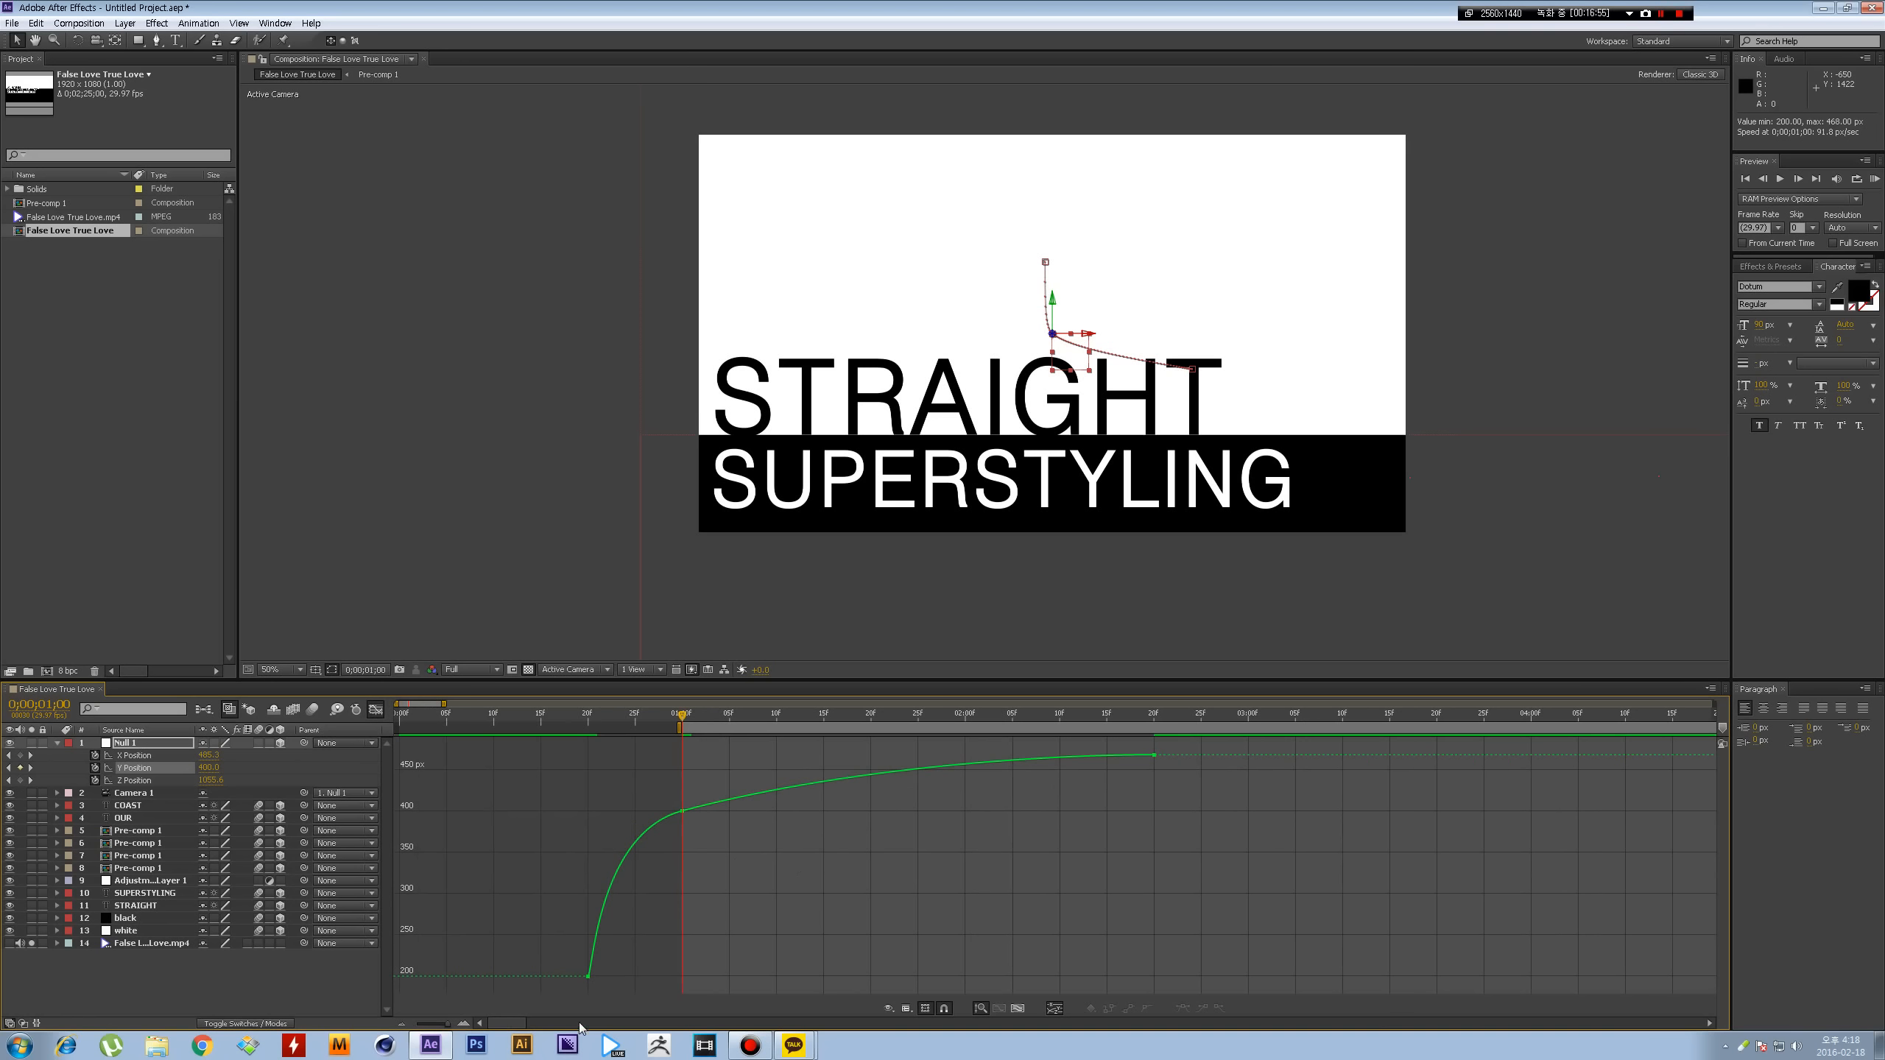
{"action": "left_click", "coordinate": [682, 810]}
{"action": "scroll", "coordinate": [1141, 808], "scroll_direction": "up", "scroll_amount": 3}
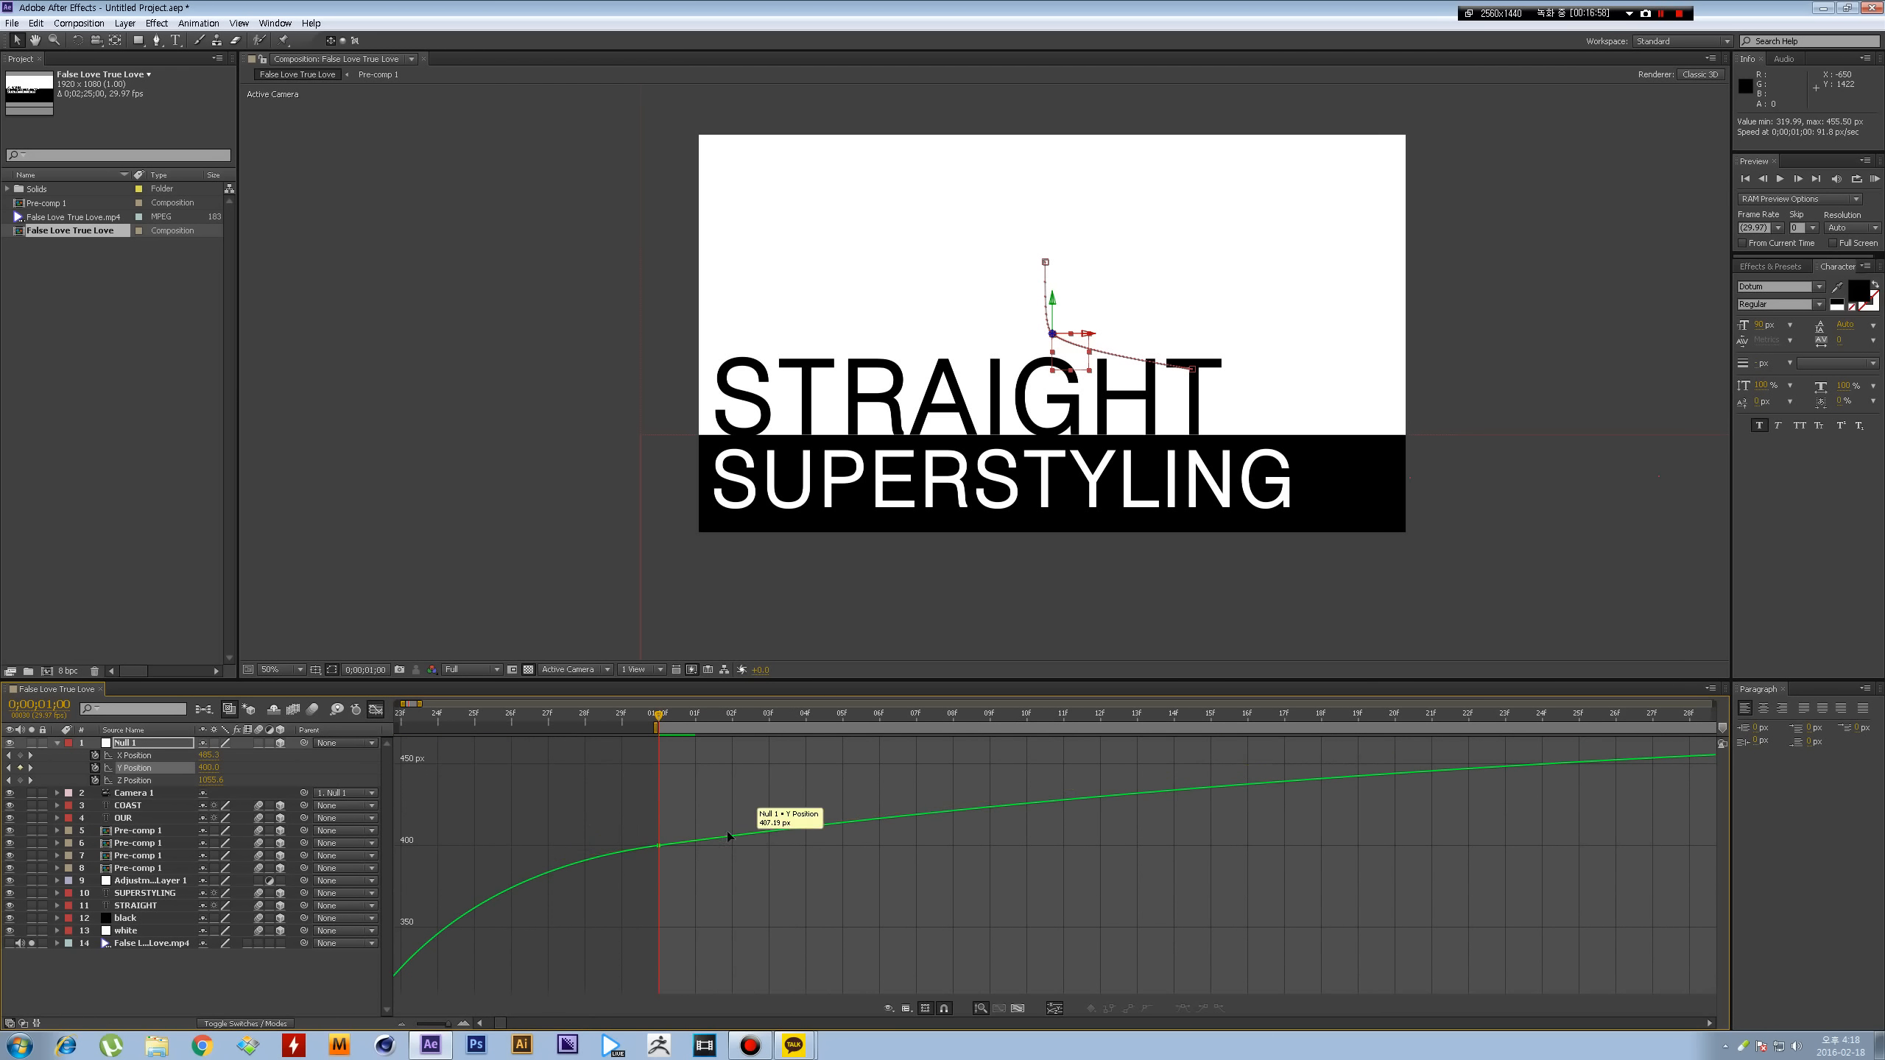
- Shorten the incoming handles of the null's last X and Z Position keyframes at 0;00;02;20 together
{"action": "left_click_drag", "start_coordinate": [1173, 761], "coordinate": [1081, 758]}
{"action": "left_click", "coordinate": [1029, 883]}
{"action": "scroll", "coordinate": [906, 901], "scroll_direction": "down", "scroll_amount": 2}
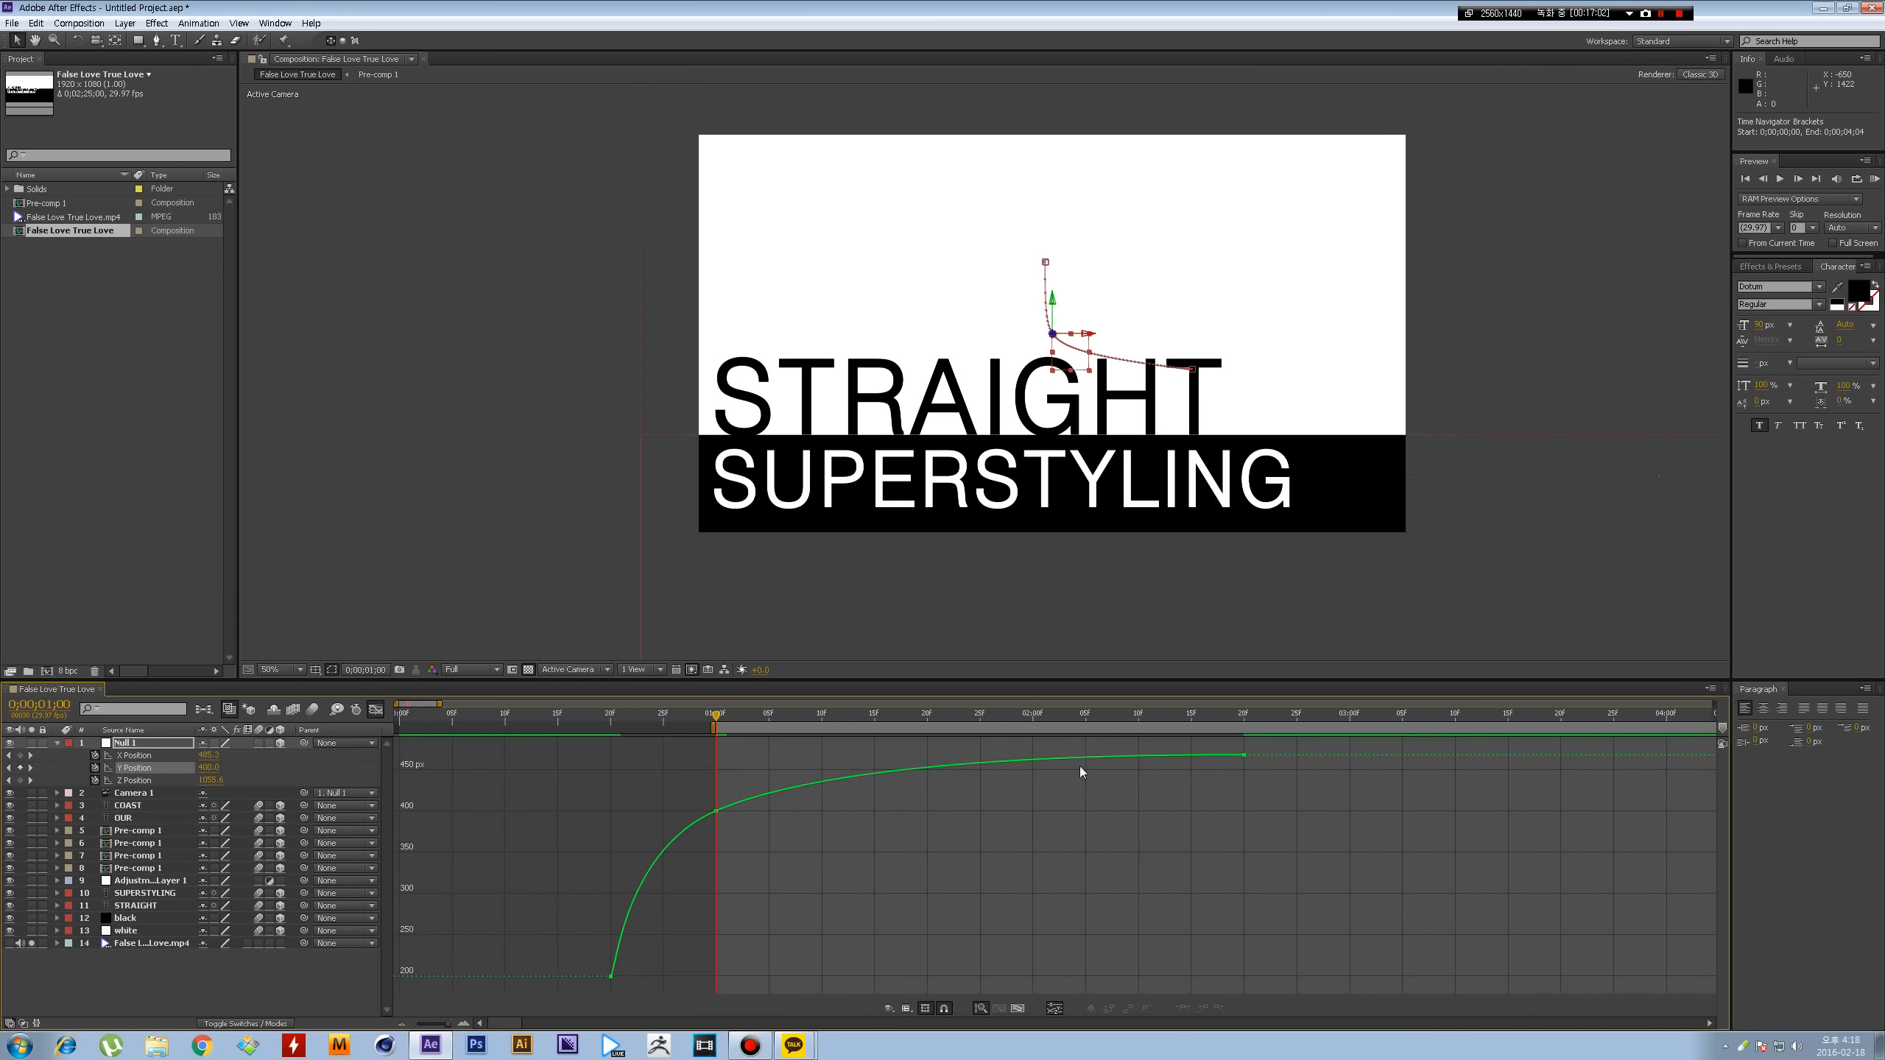
{"action": "left_click", "coordinate": [122, 780]}
{"action": "left_click", "coordinate": [133, 755], "text": "ctrl"}
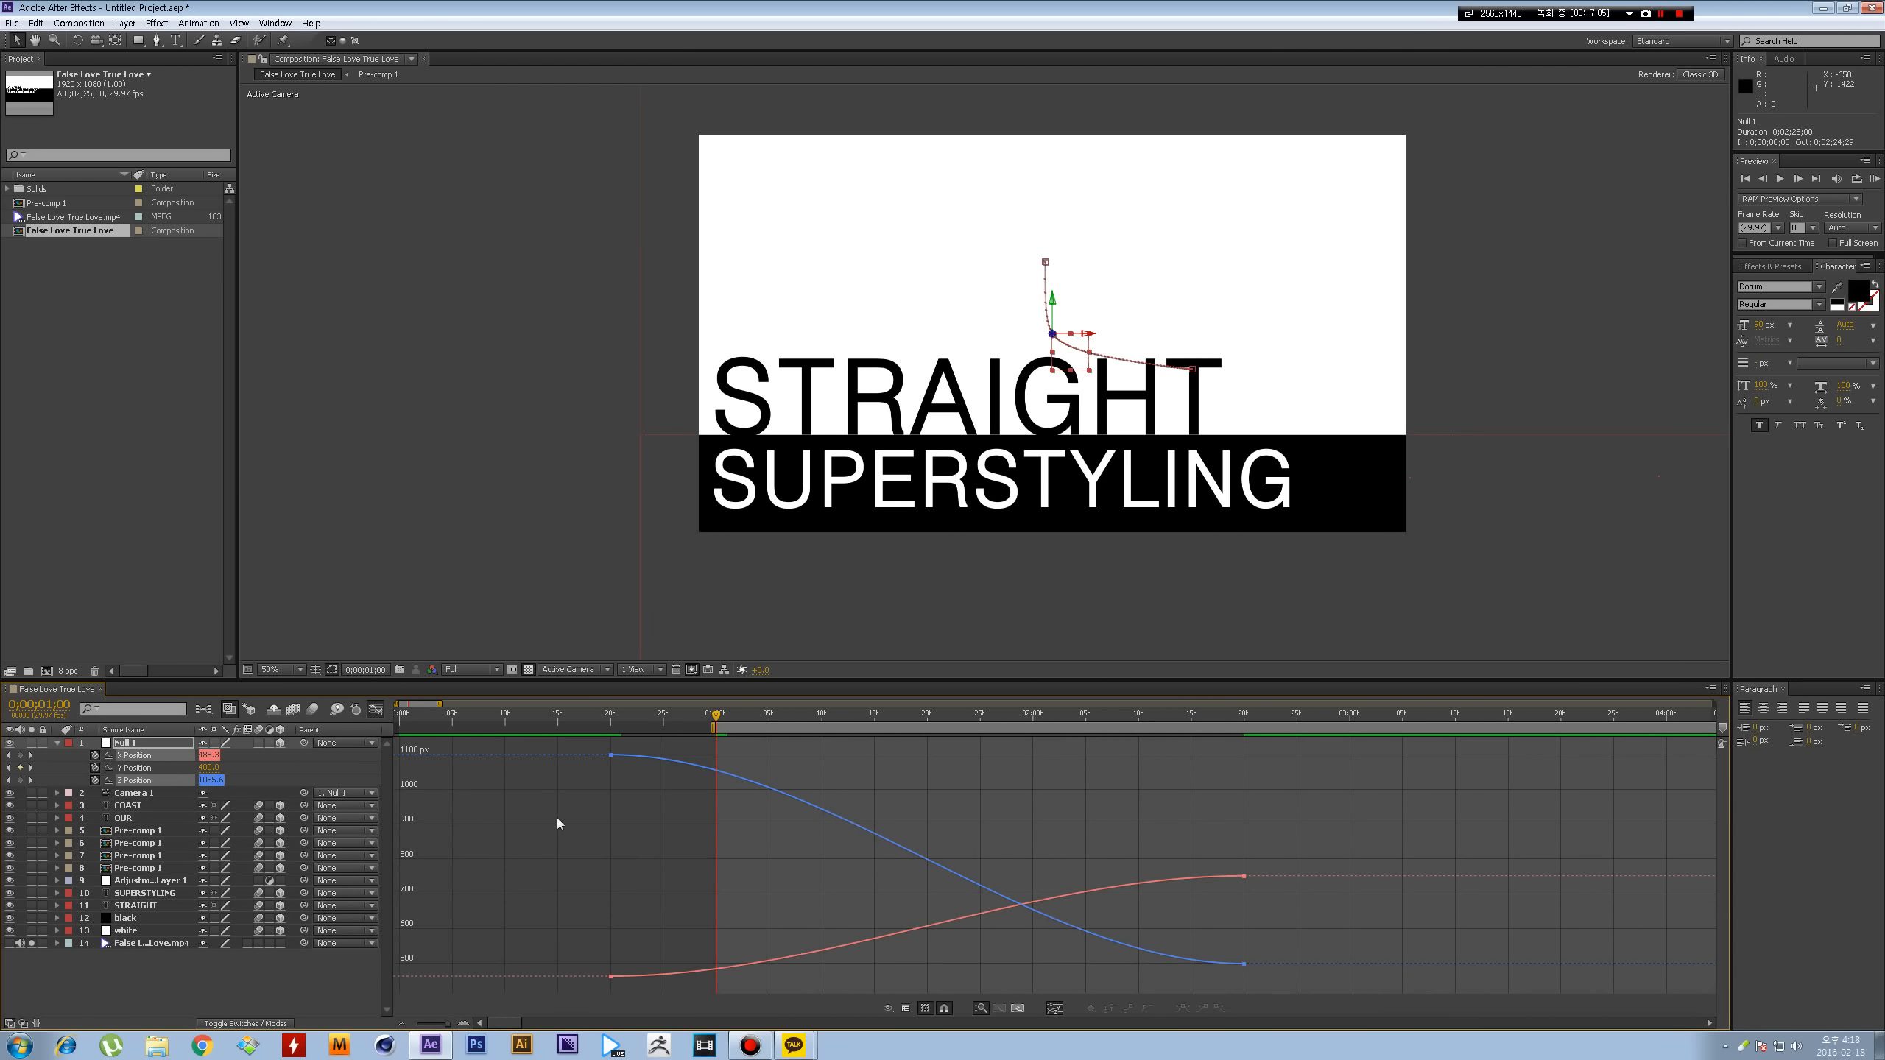
{"action": "left_click_drag", "start_coordinate": [1307, 821], "coordinate": [1177, 997]}
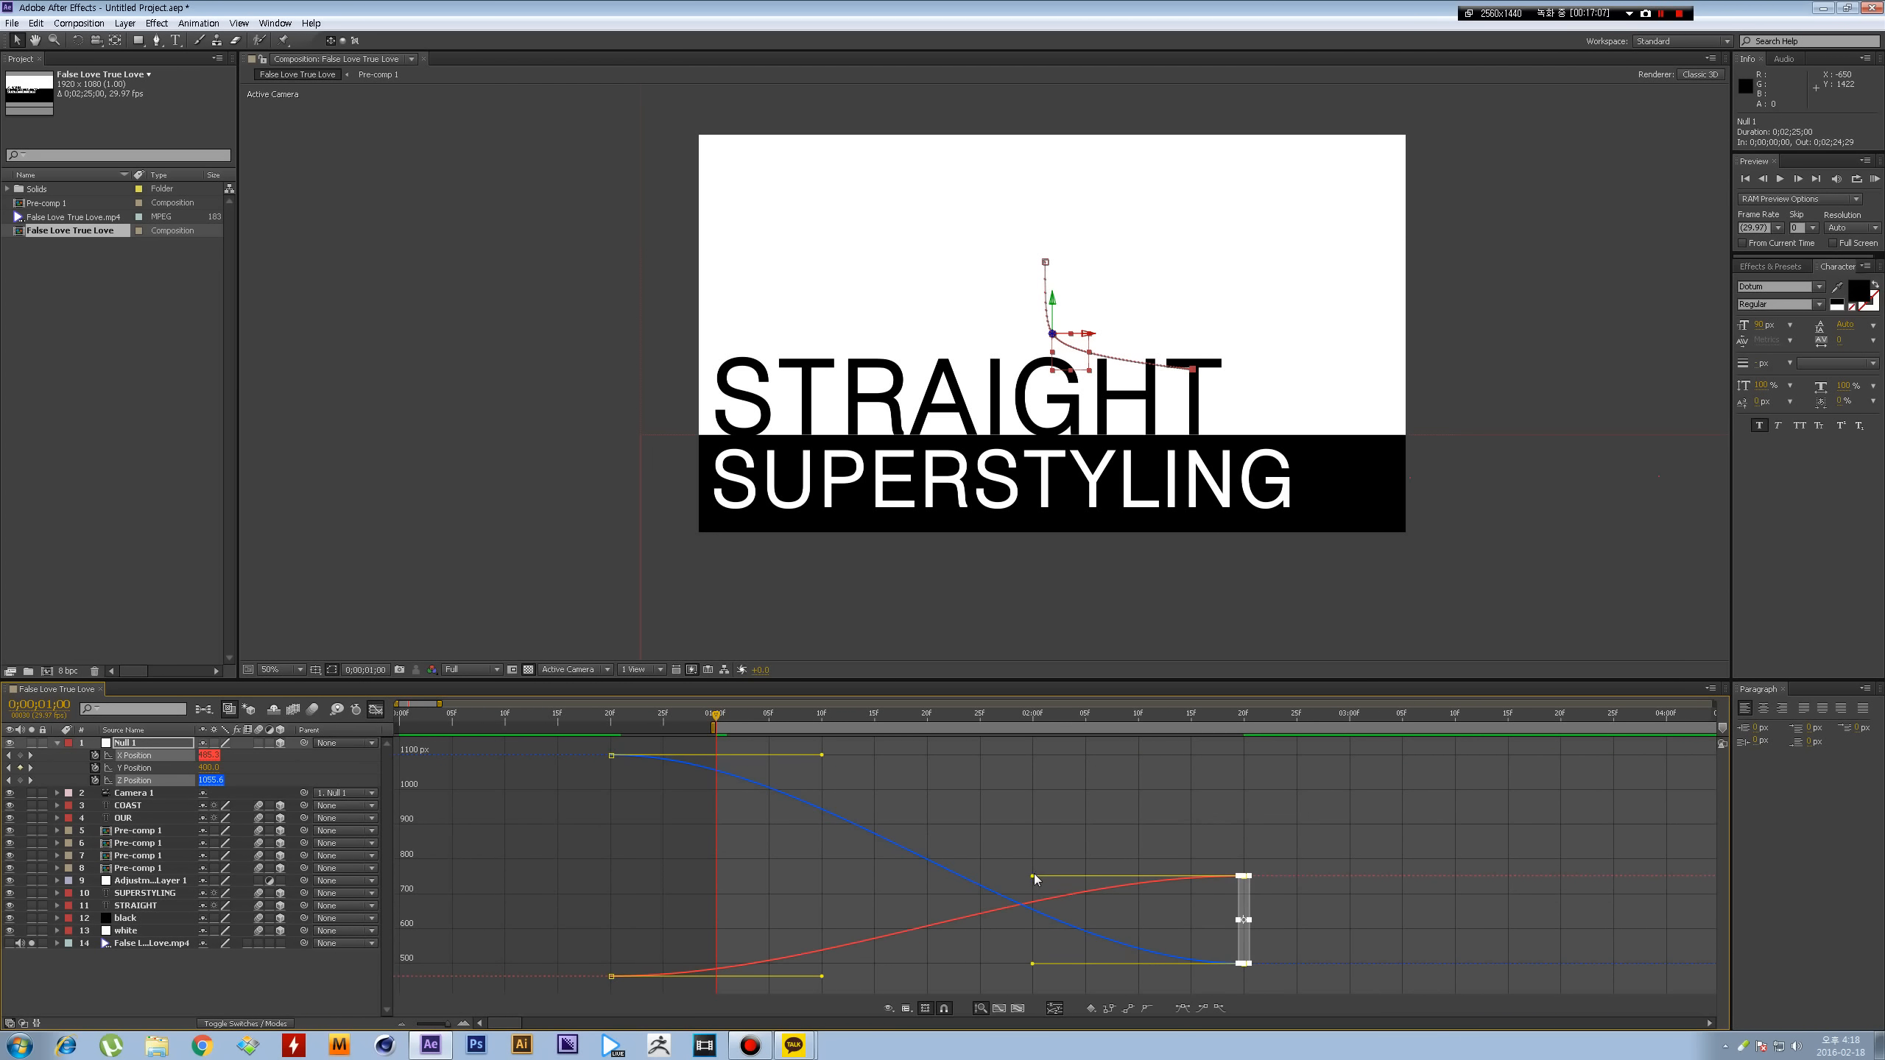
{"action": "left_click_drag", "start_coordinate": [1040, 881], "coordinate": [1113, 875]}
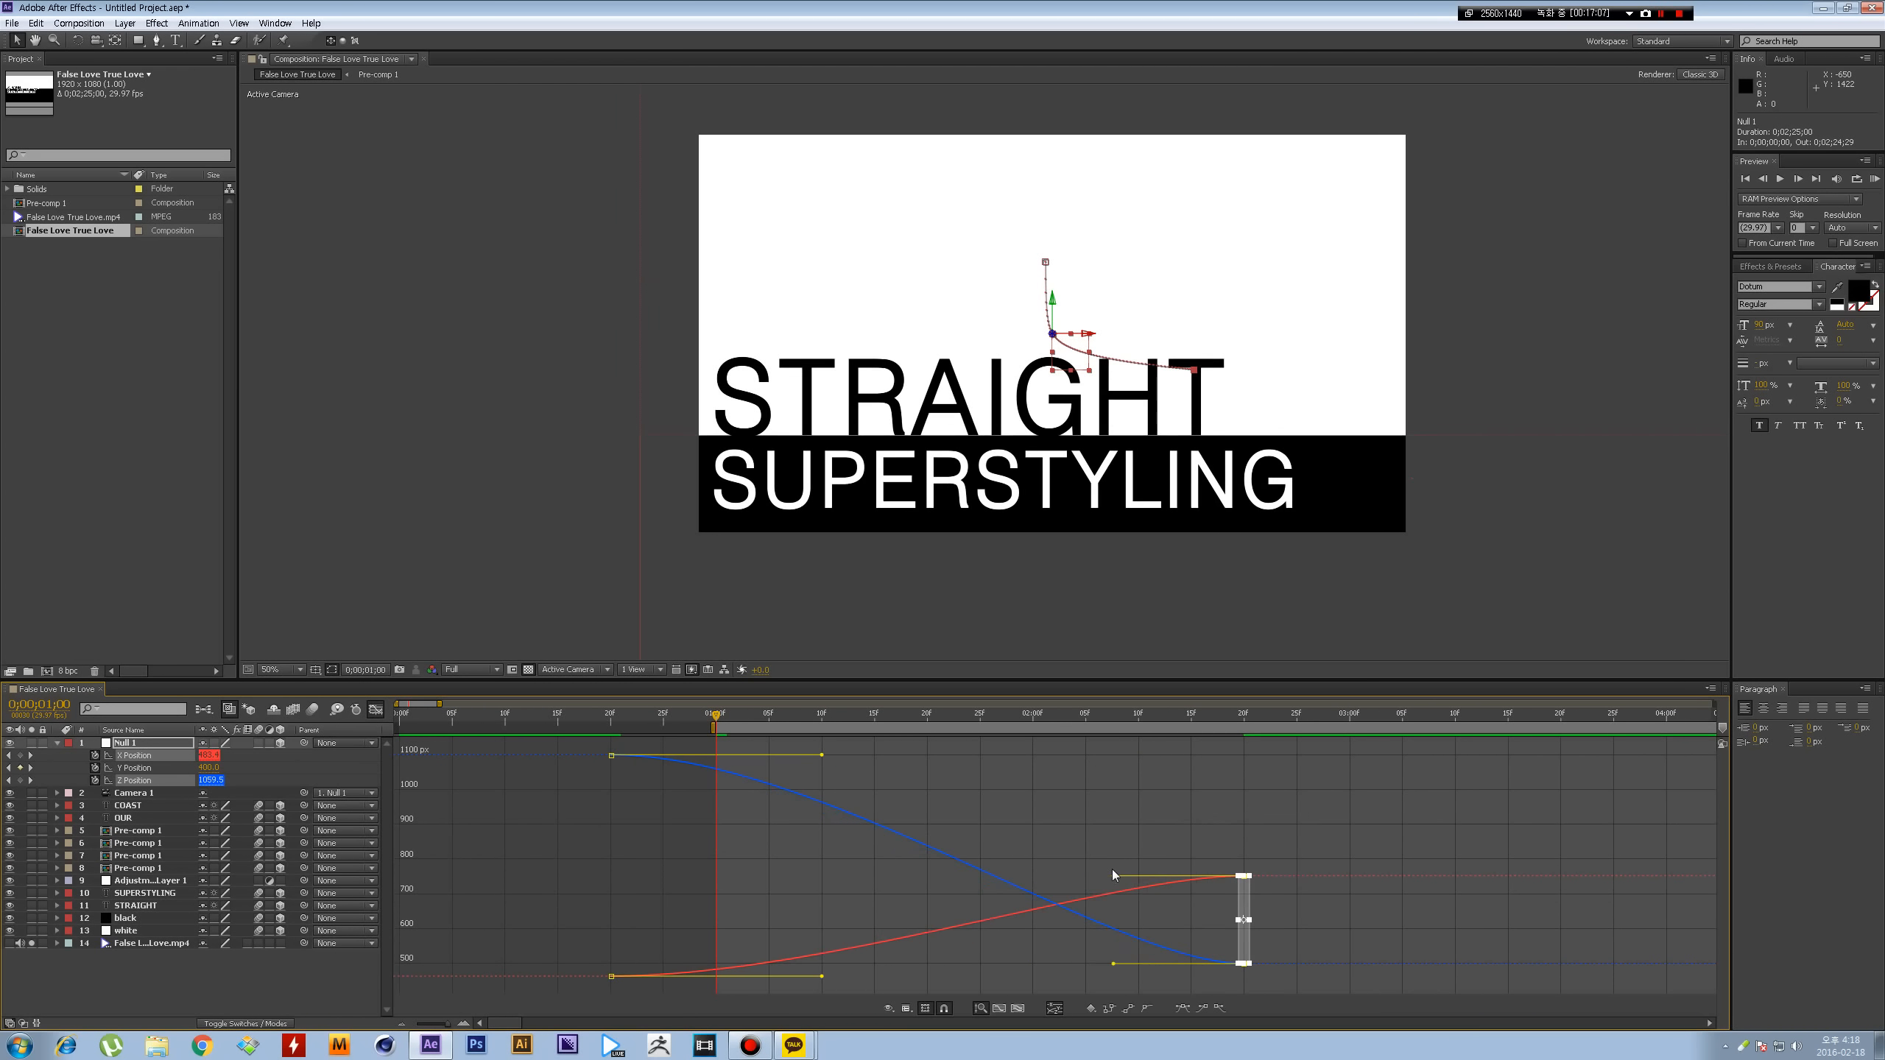
- Leave the graph view, set the preview resolution to Half and play the camera move from 0;00;01;00
{"action": "left_click", "coordinate": [375, 710]}
{"action": "left_click", "coordinate": [475, 669]}
{"action": "left_click", "coordinate": [482, 706]}
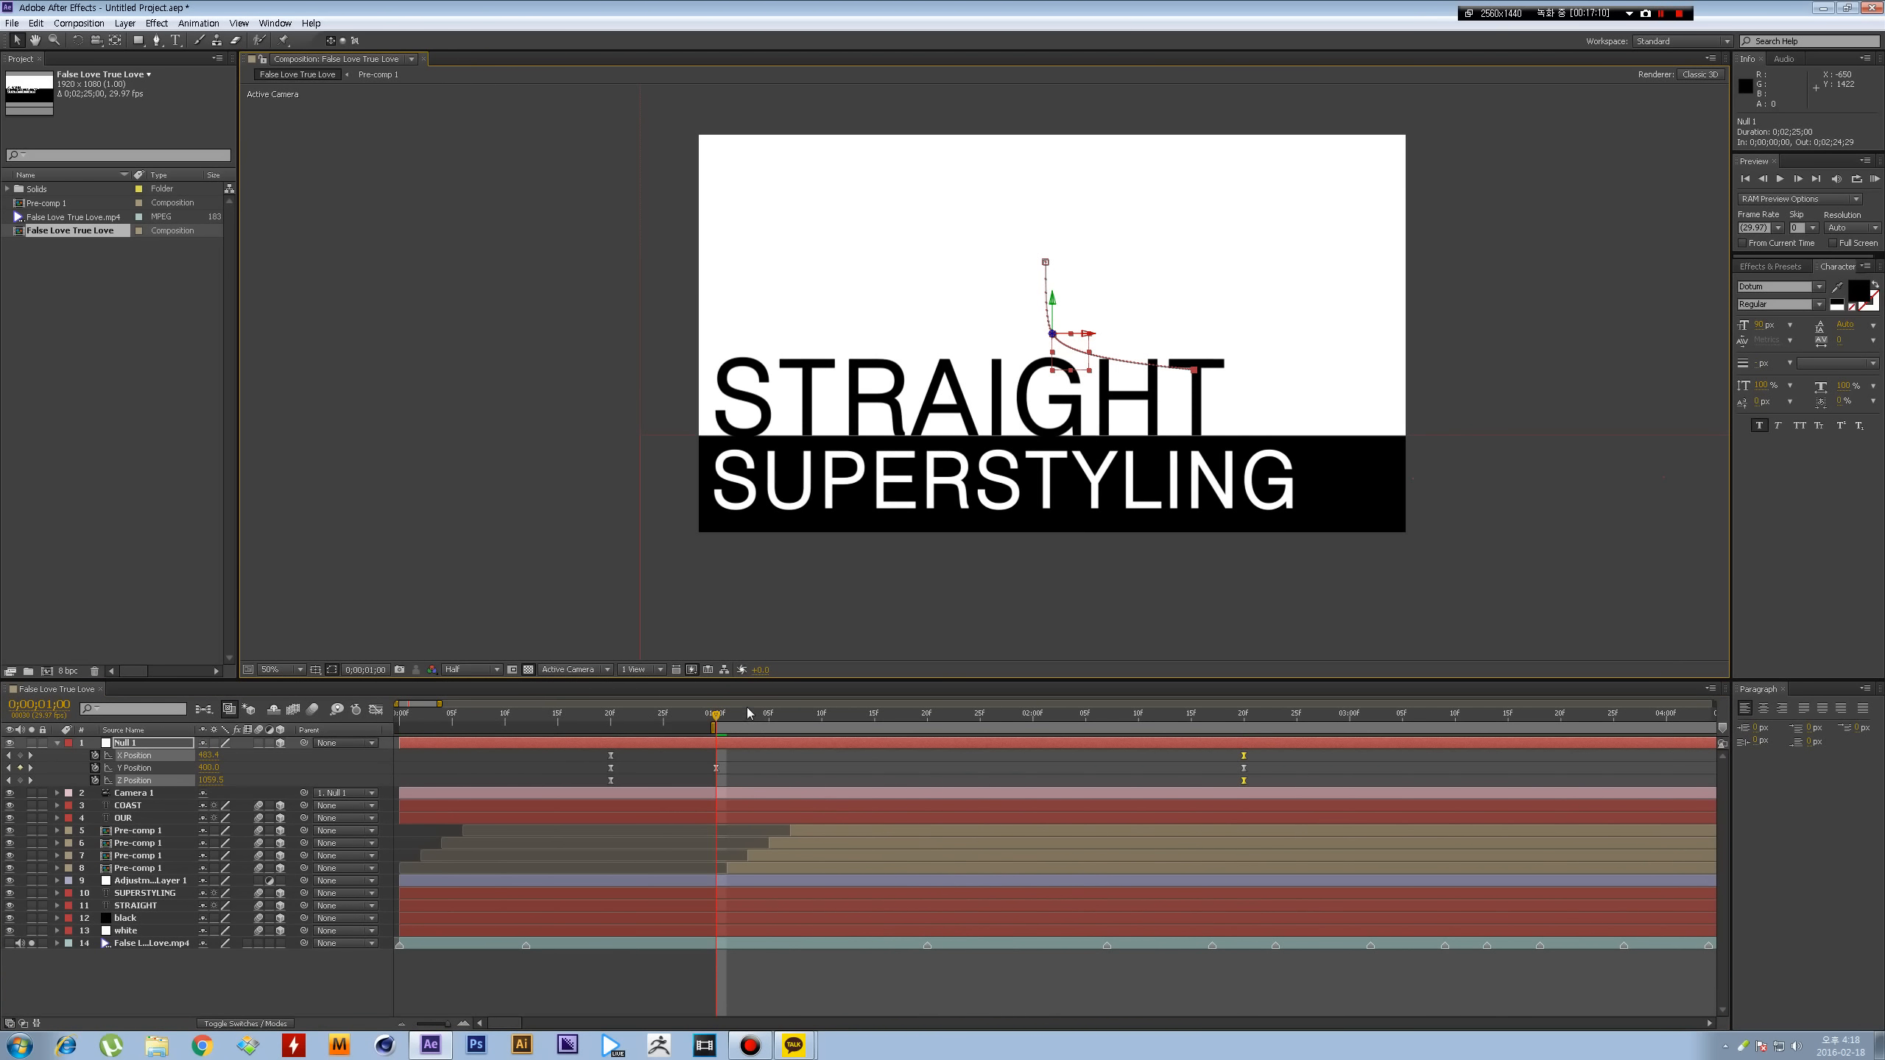
{"action": "key", "text": "space"}
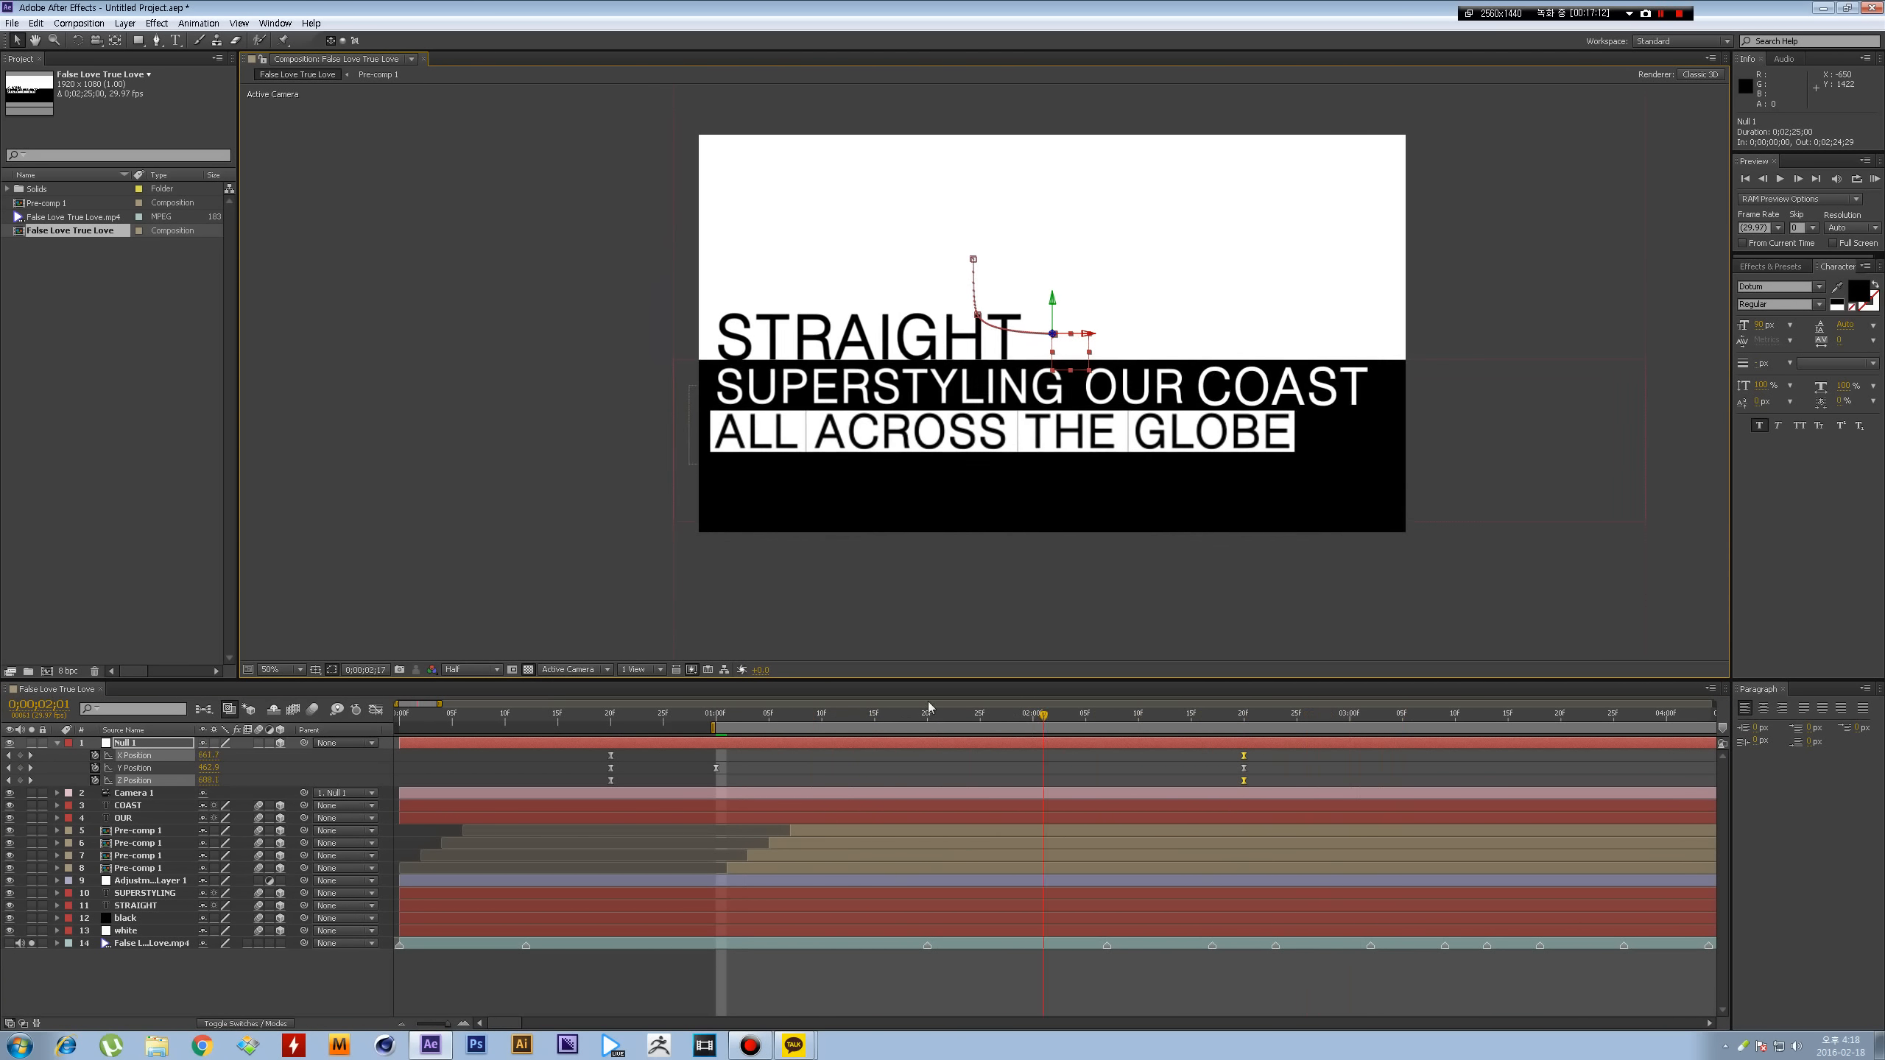
- Start the work area at 0;00;00;20, then play and scrub the camera move from there
{"action": "left_click", "coordinate": [610, 717]}
{"action": "key", "text": "b"}
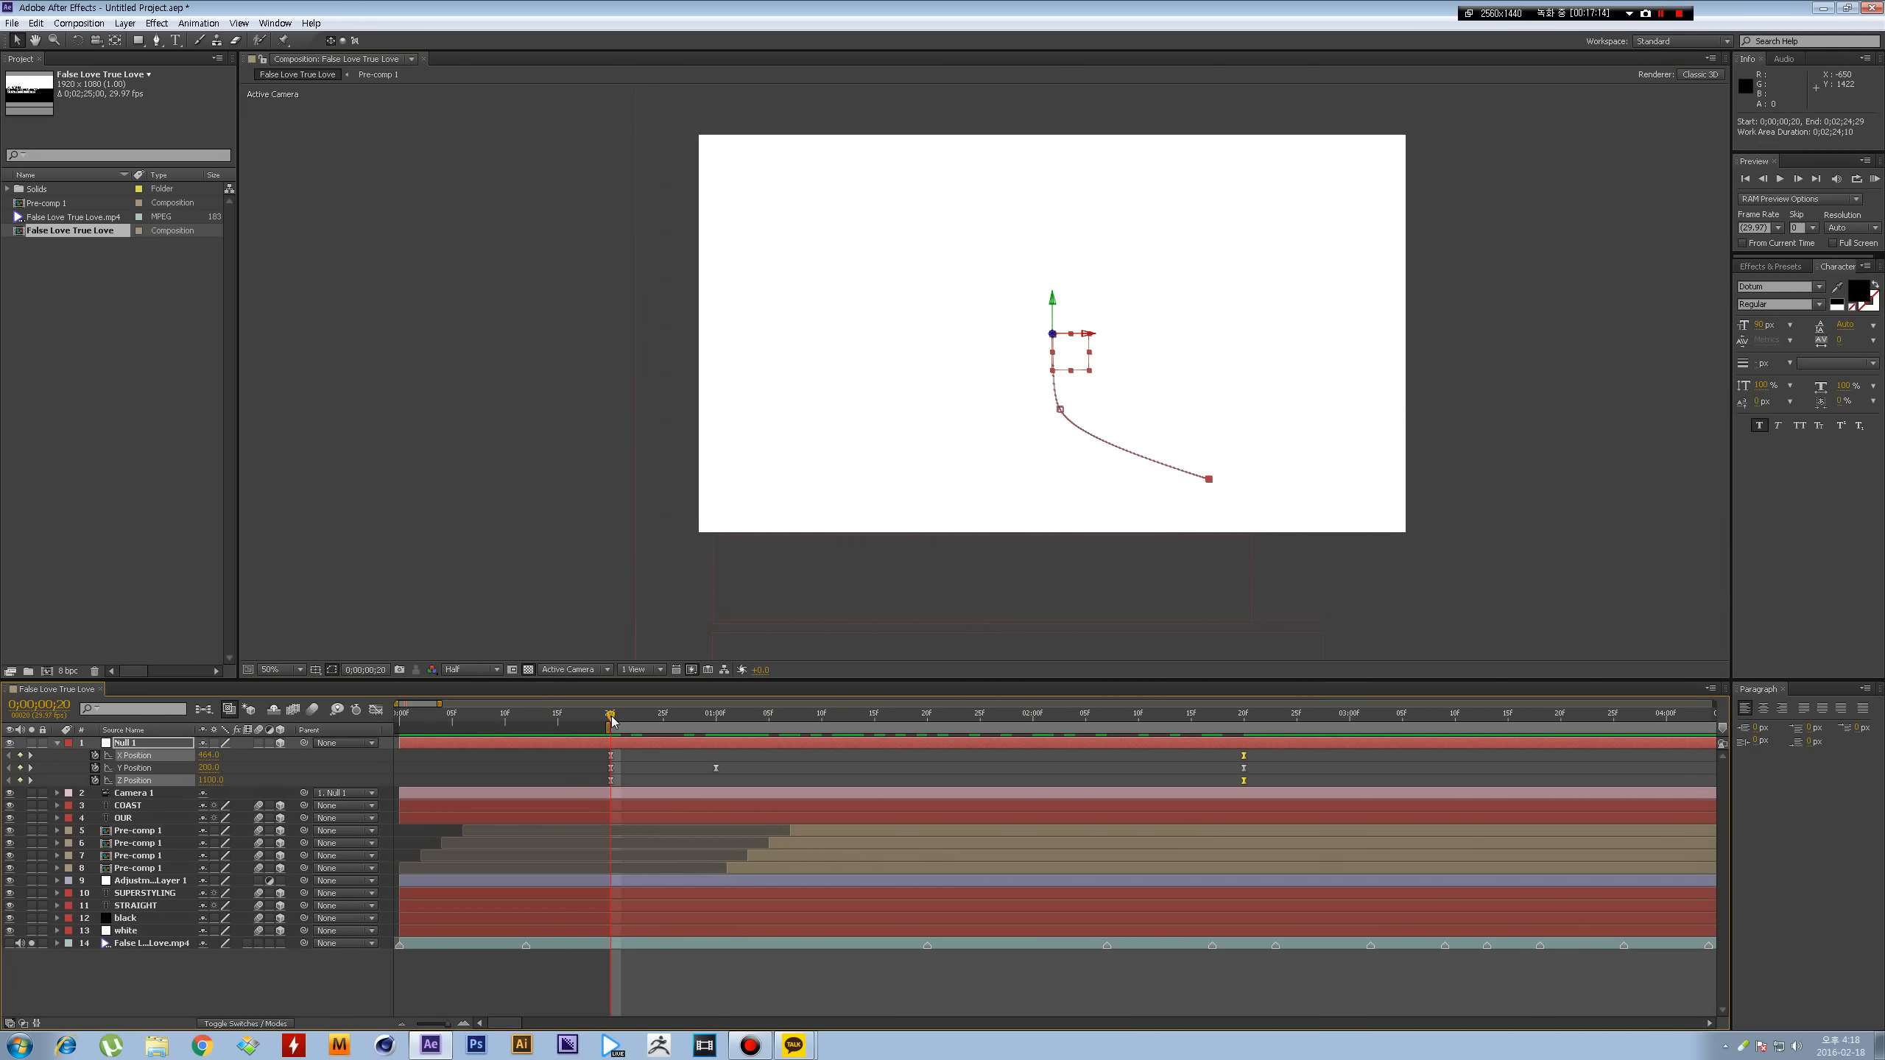
{"action": "key", "text": "space"}
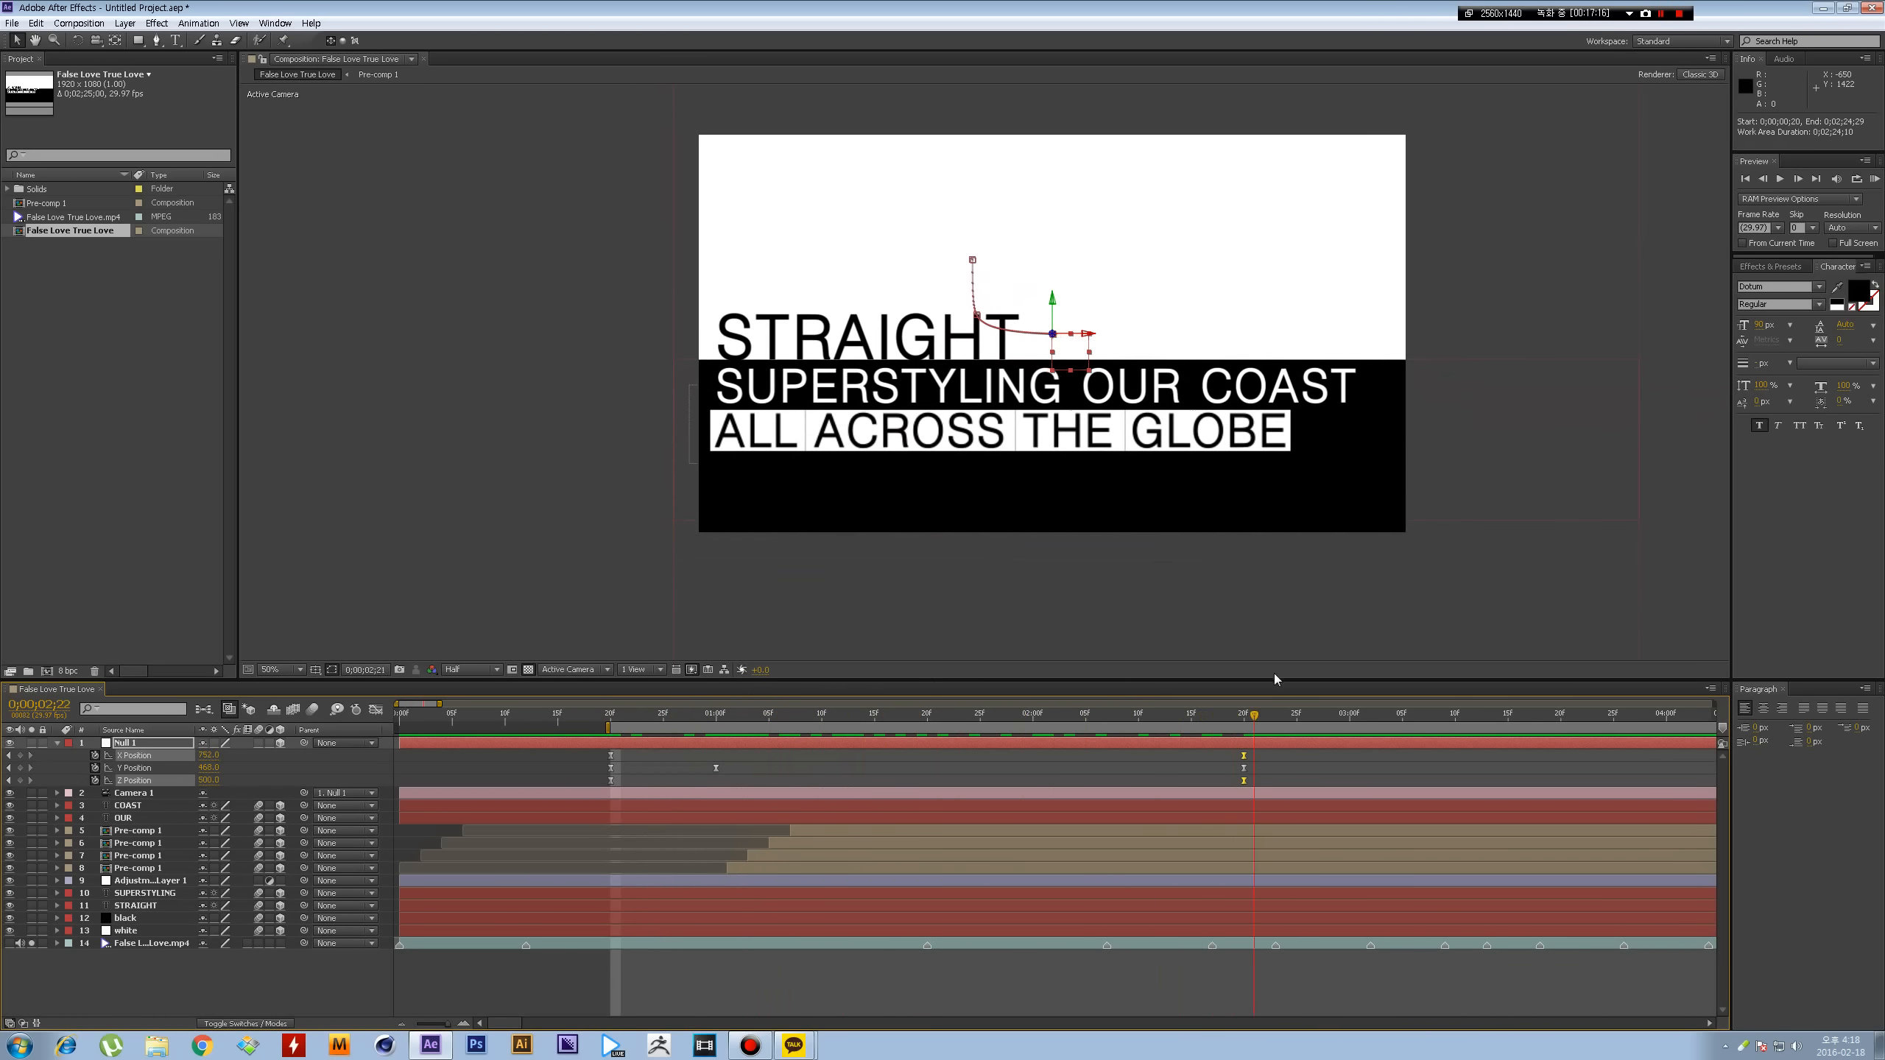
{"action": "left_click_drag", "start_coordinate": [905, 712], "coordinate": [1181, 734]}
- Add a new null object and parent Null 1 to it
{"action": "left_click", "coordinate": [985, 769]}
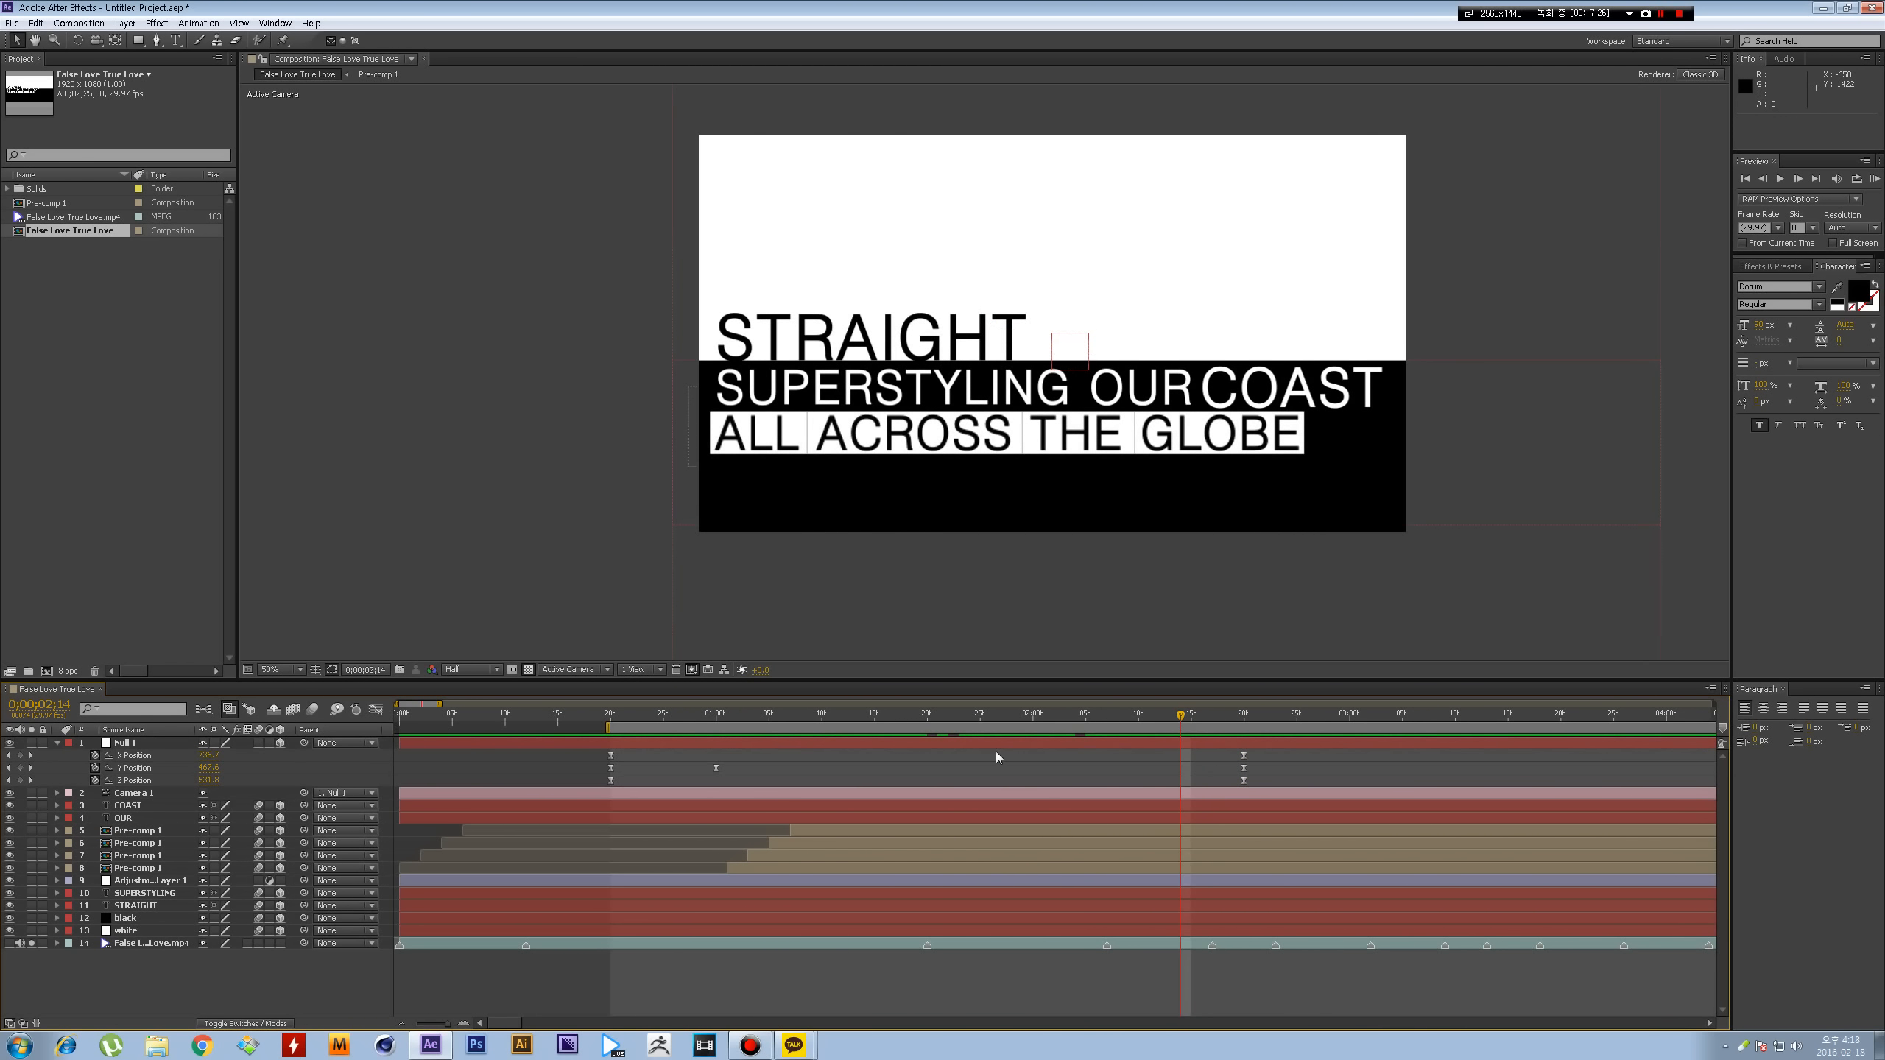
{"action": "key", "text": "ctrl+alt+shift+y"}
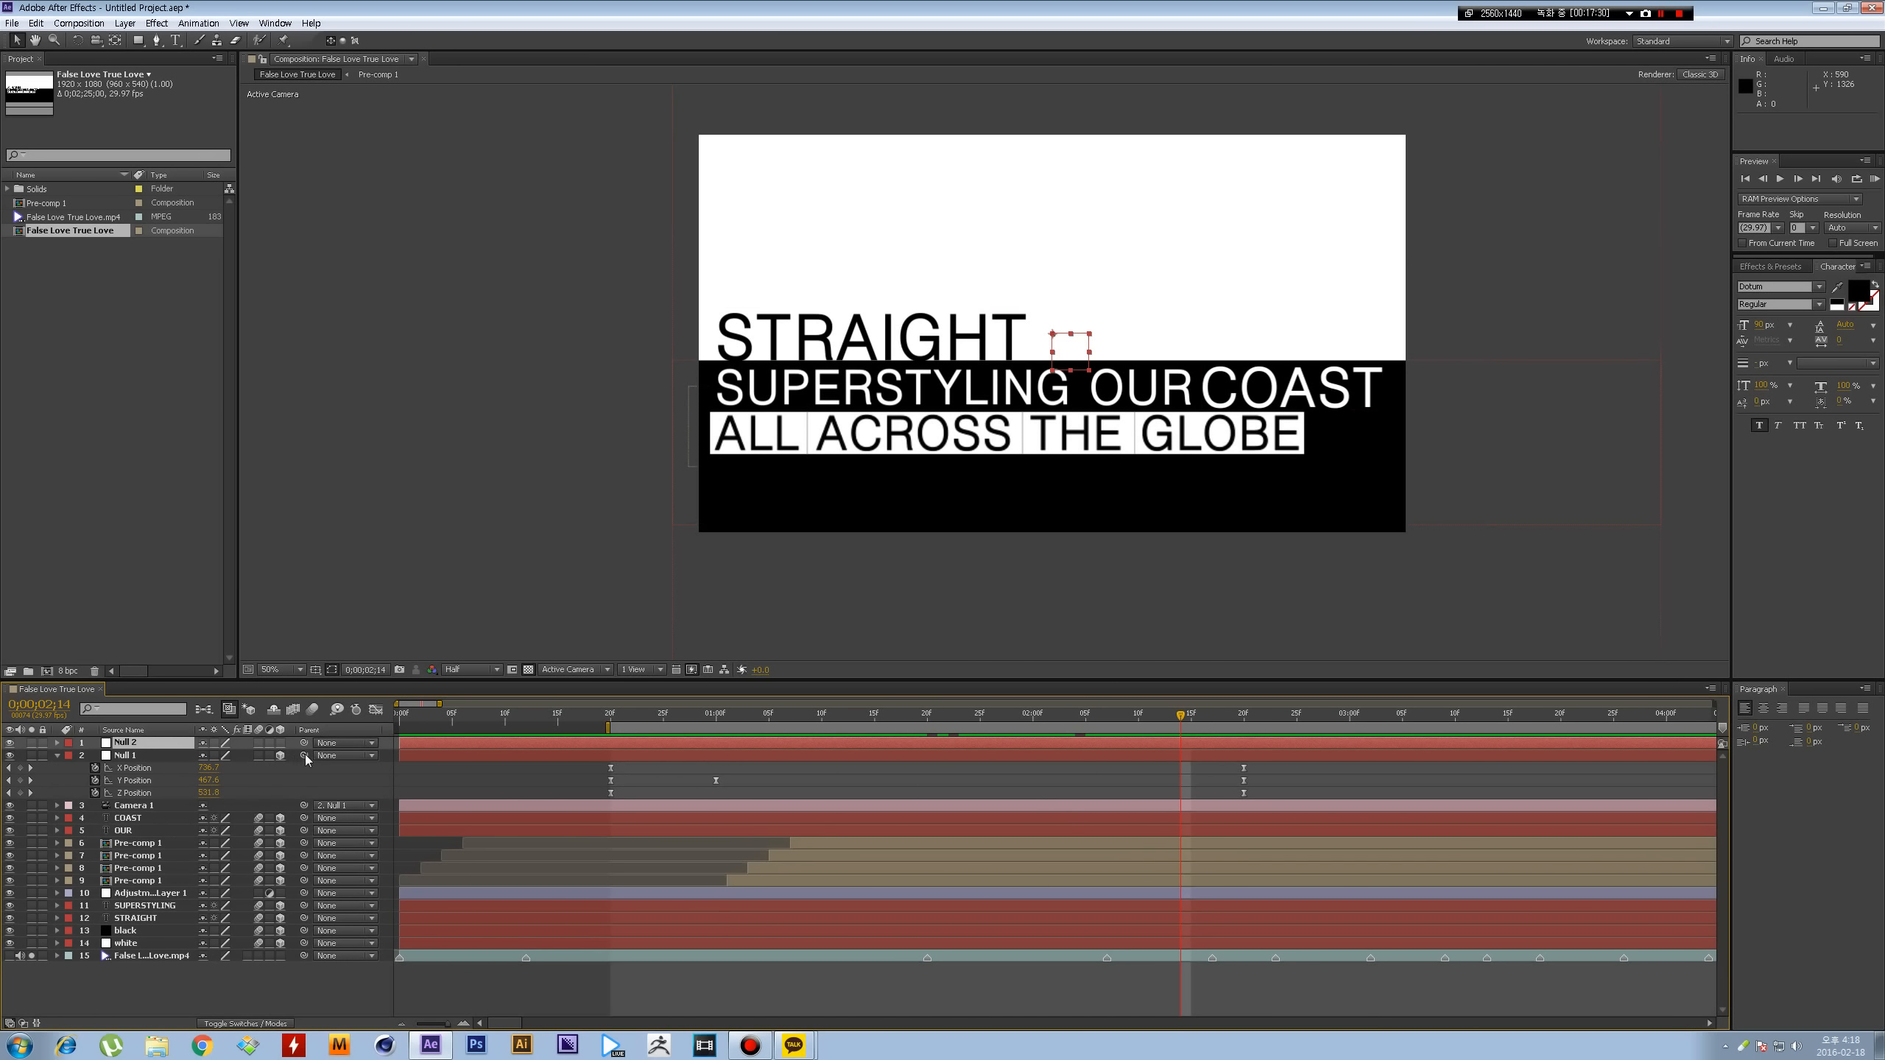
{"action": "left_click_drag", "start_coordinate": [303, 756], "coordinate": [143, 750]}
- Add the expression wiggle(.7,30) to Null 2's Position and scrub to 0;00;01;23
{"action": "key", "text": "p"}
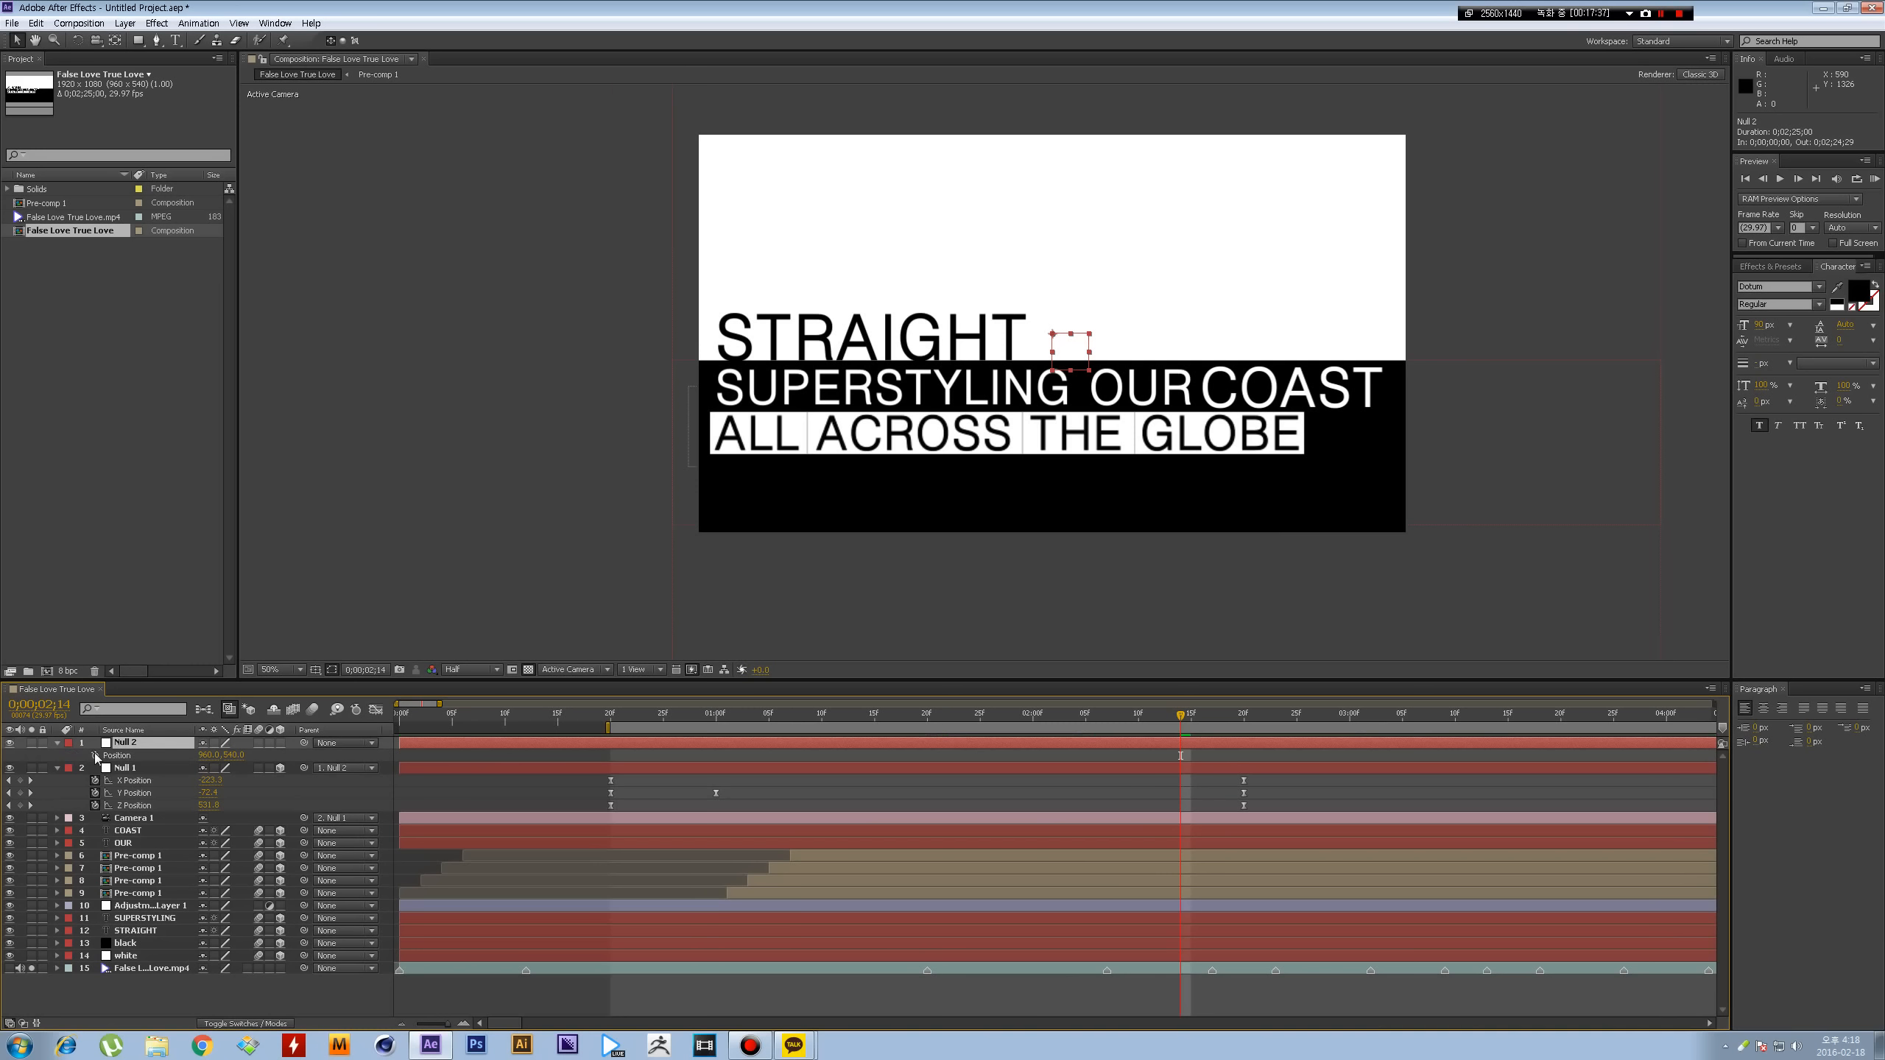
{"action": "left_click", "coordinate": [96, 758], "text": "alt"}
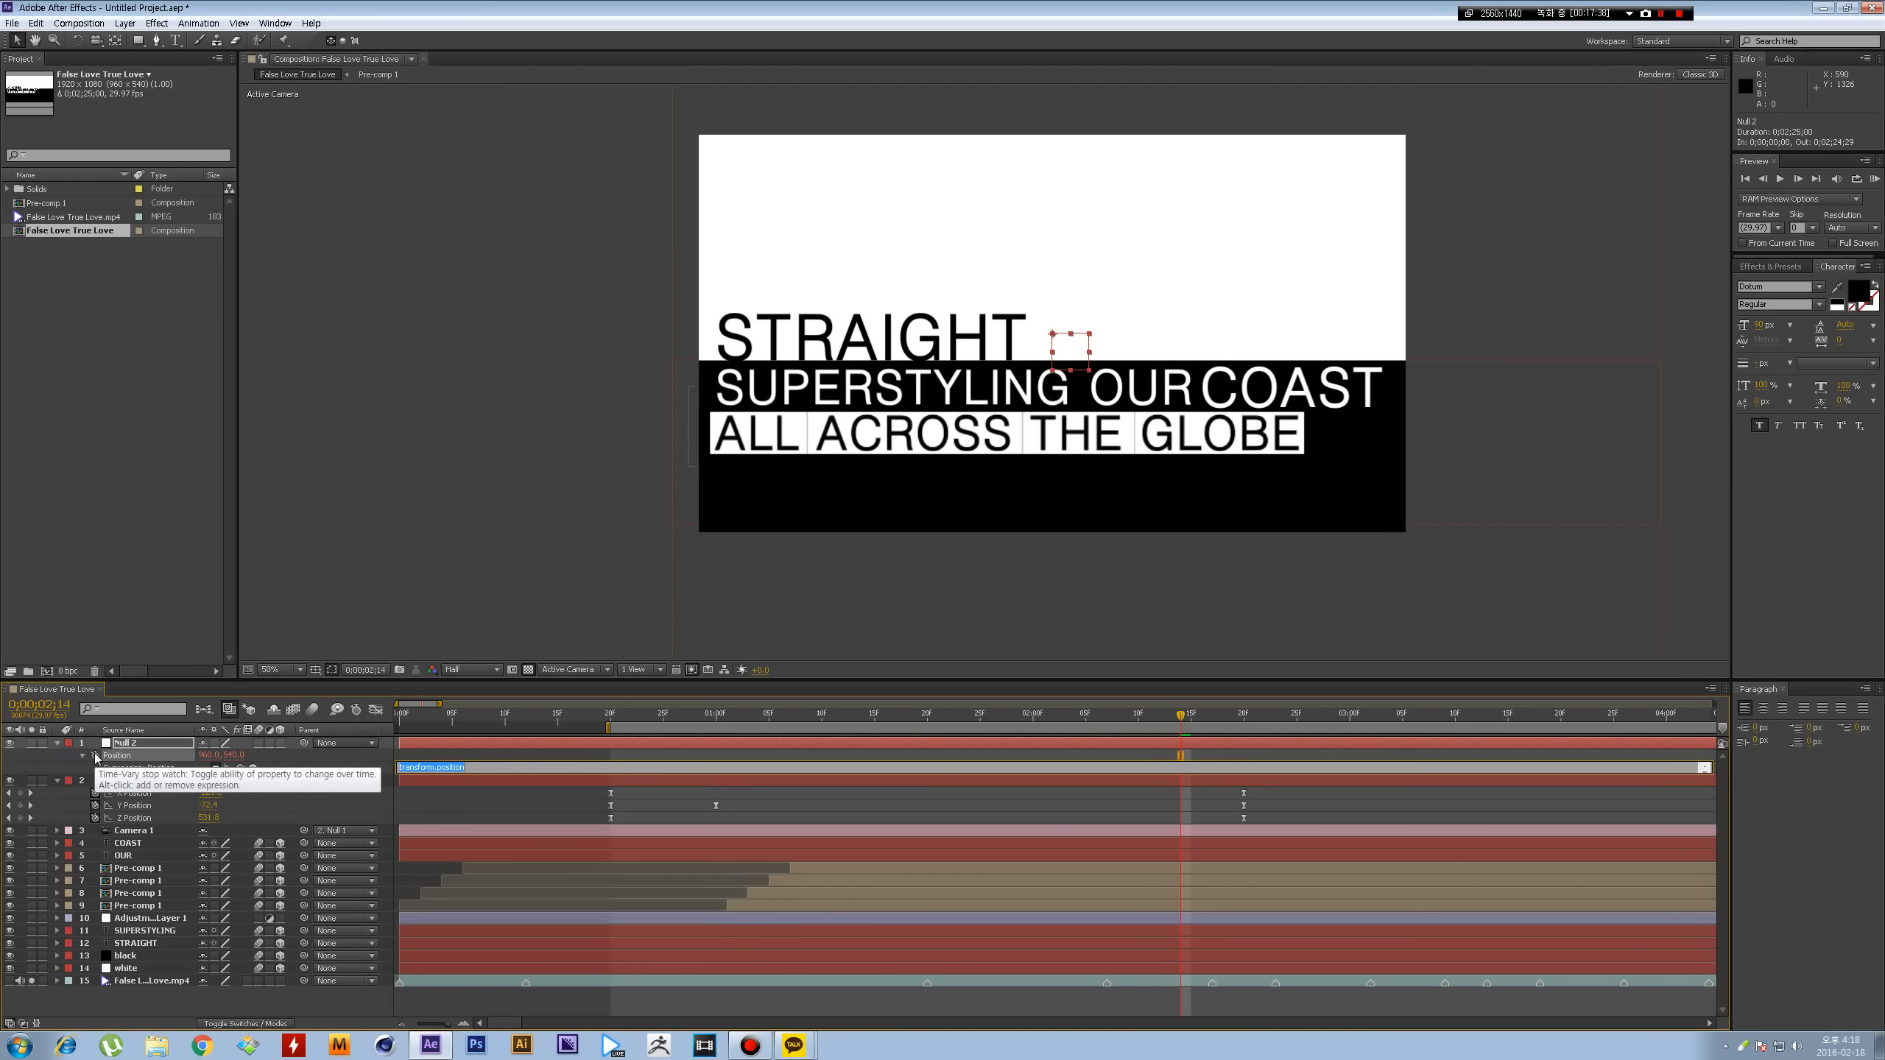
{"action": "type", "text": "wiggle(.7,30"}
{"action": "left_click", "coordinate": [562, 790]}
{"action": "left_click_drag", "start_coordinate": [929, 717], "coordinate": [959, 731]}
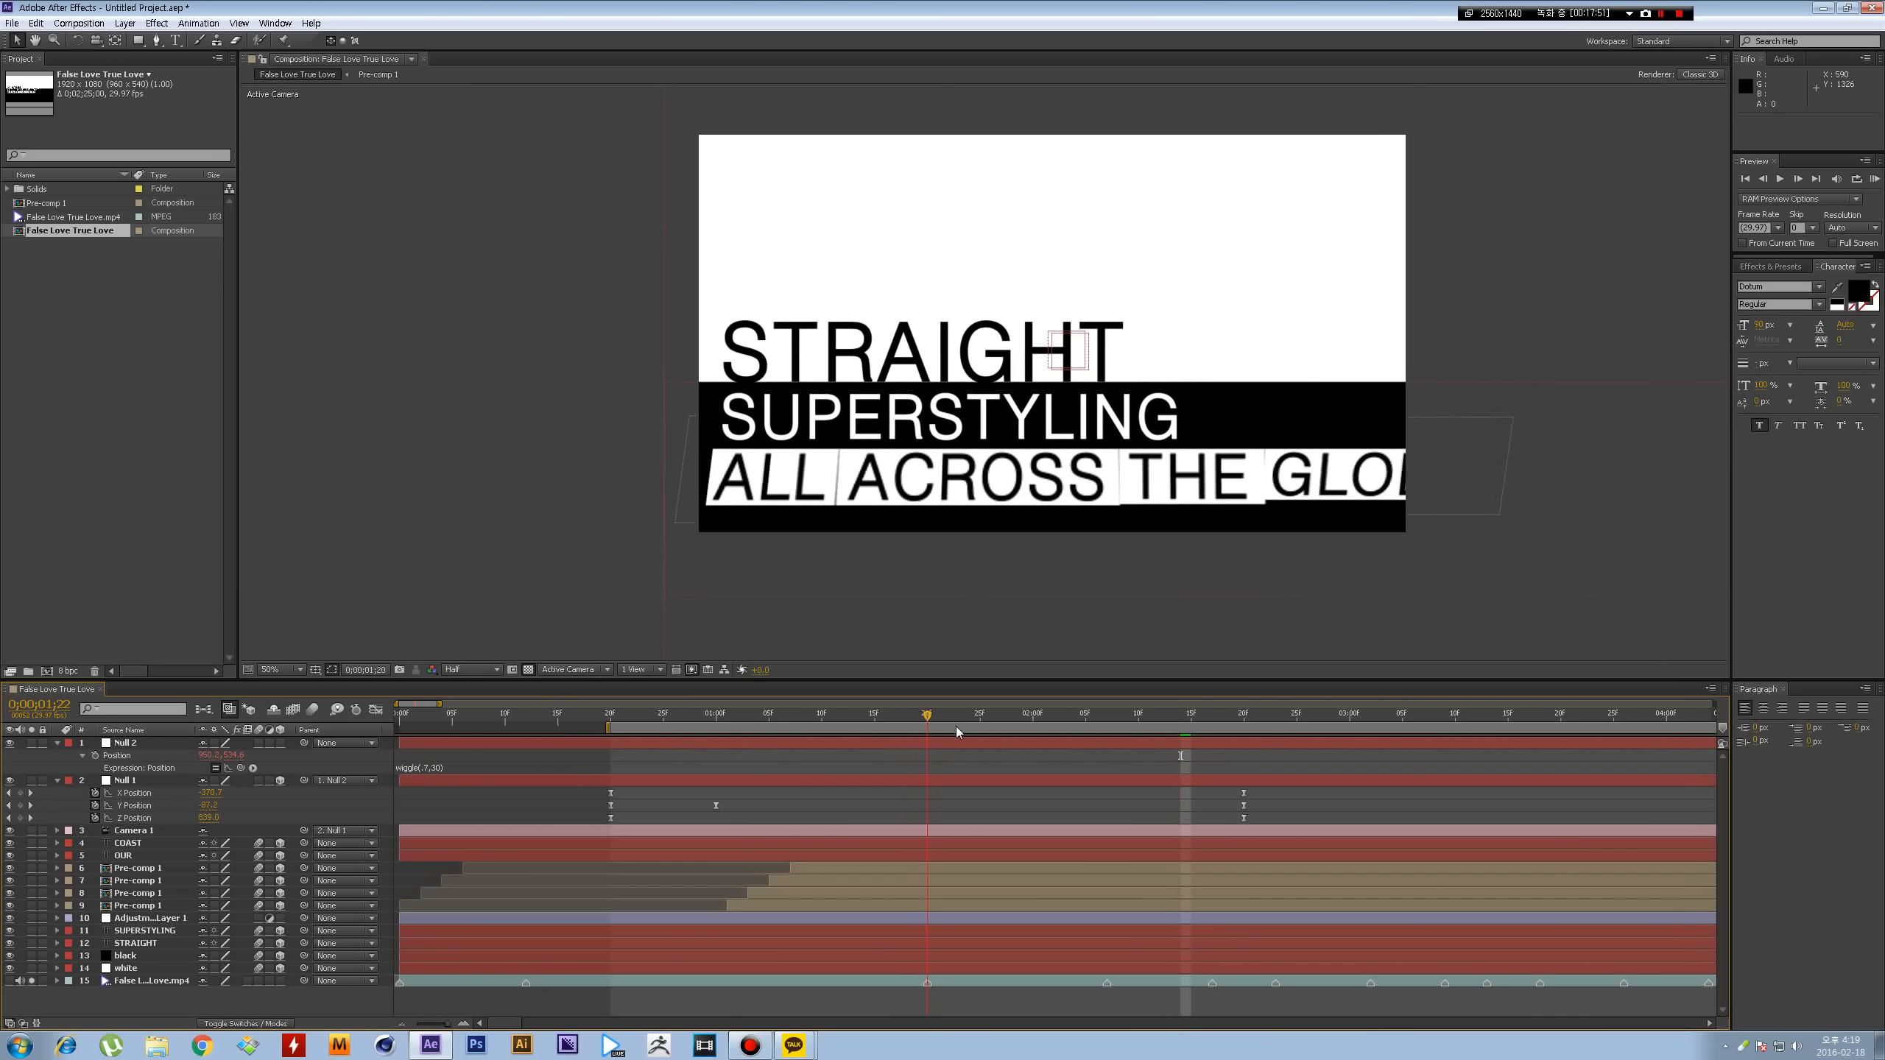
- Go over the wiggle expression on Null 2's Position, leaving its text as it is
{"action": "left_click", "coordinate": [452, 767]}
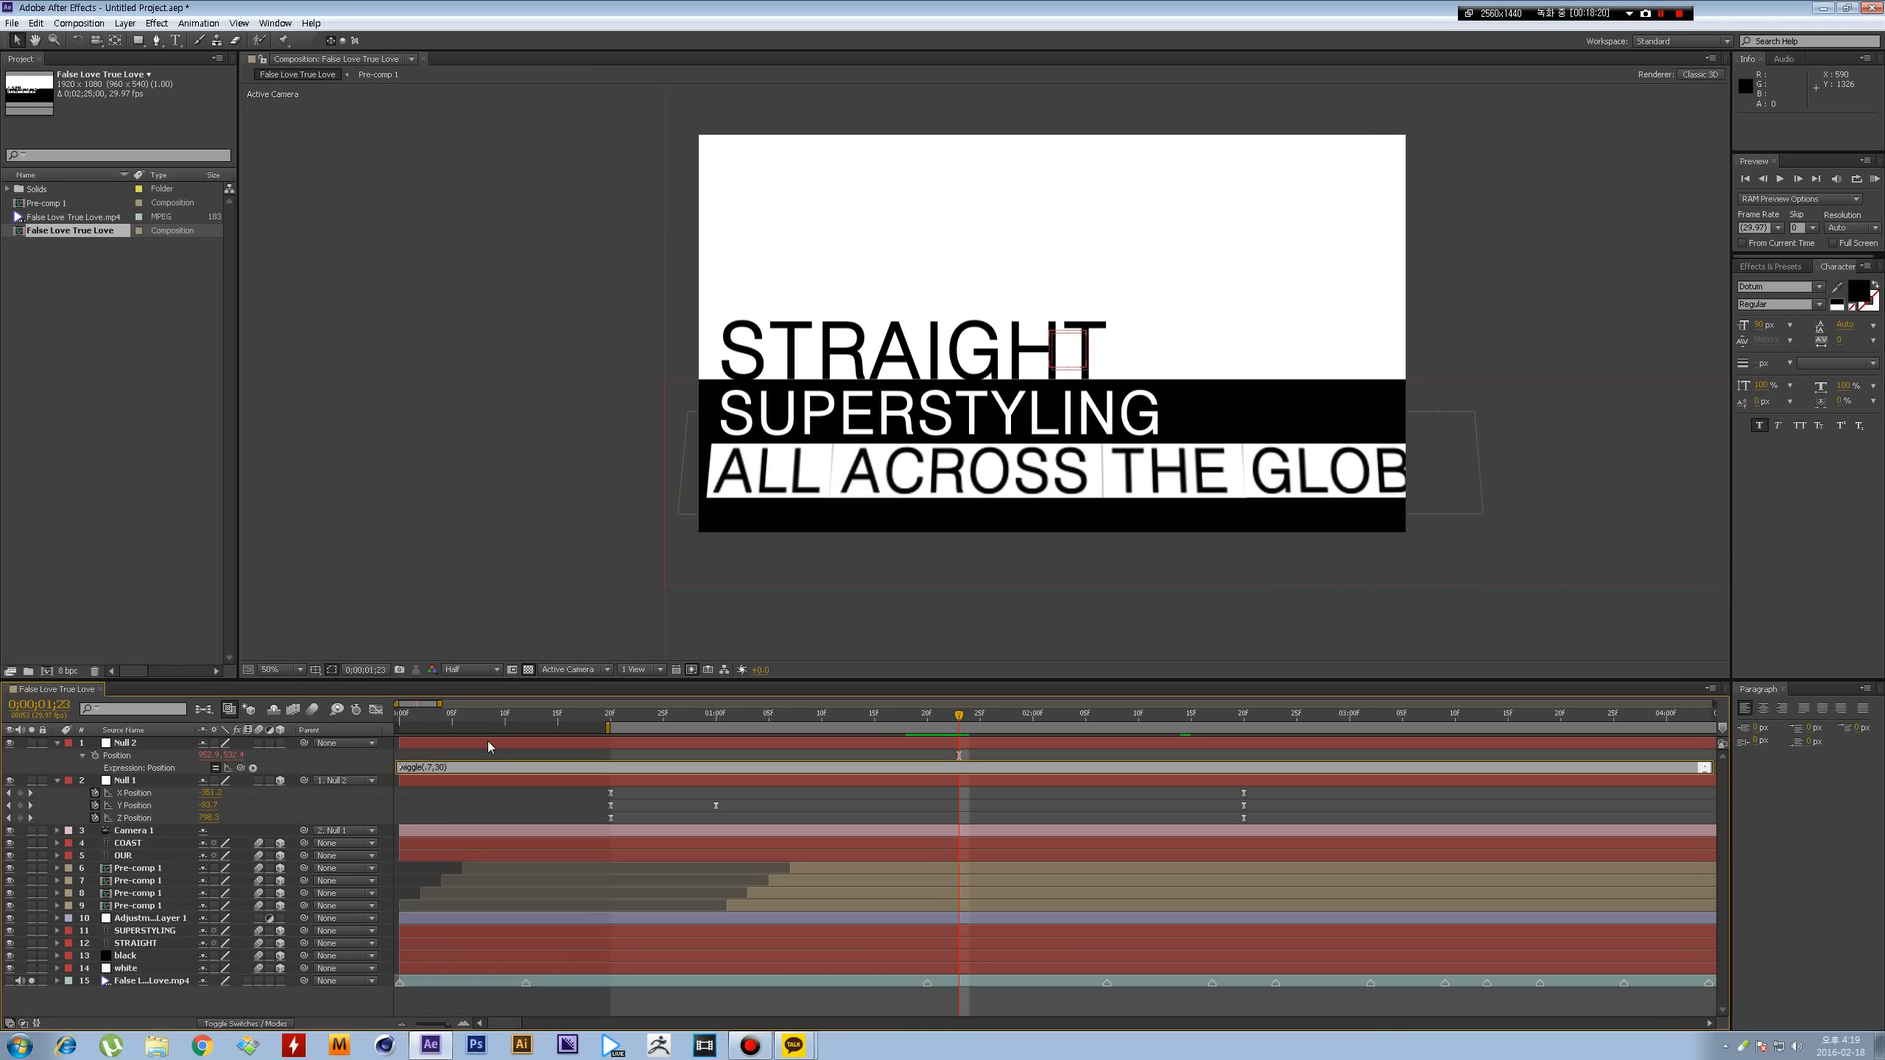
{"action": "key", "text": "shift+Home"}
{"action": "key", "text": "End"}
{"action": "key", "text": "shift+Home"}
{"action": "key", "text": "End"}
{"action": "key", "text": "shift+Home"}
{"action": "key", "text": "End"}
{"action": "key", "text": "shift+Home"}
{"action": "key", "text": "End"}
{"action": "key", "text": "shift+Home"}
{"action": "key", "text": "End"}
{"action": "key", "text": "End"}
{"action": "key", "text": "Right"}
- Play and scrub the composition between about 0;00;01;15 and 0;00;03;22 to examine the wiggling camera drift
{"action": "left_click_drag", "start_coordinate": [1170, 713], "coordinate": [907, 688]}
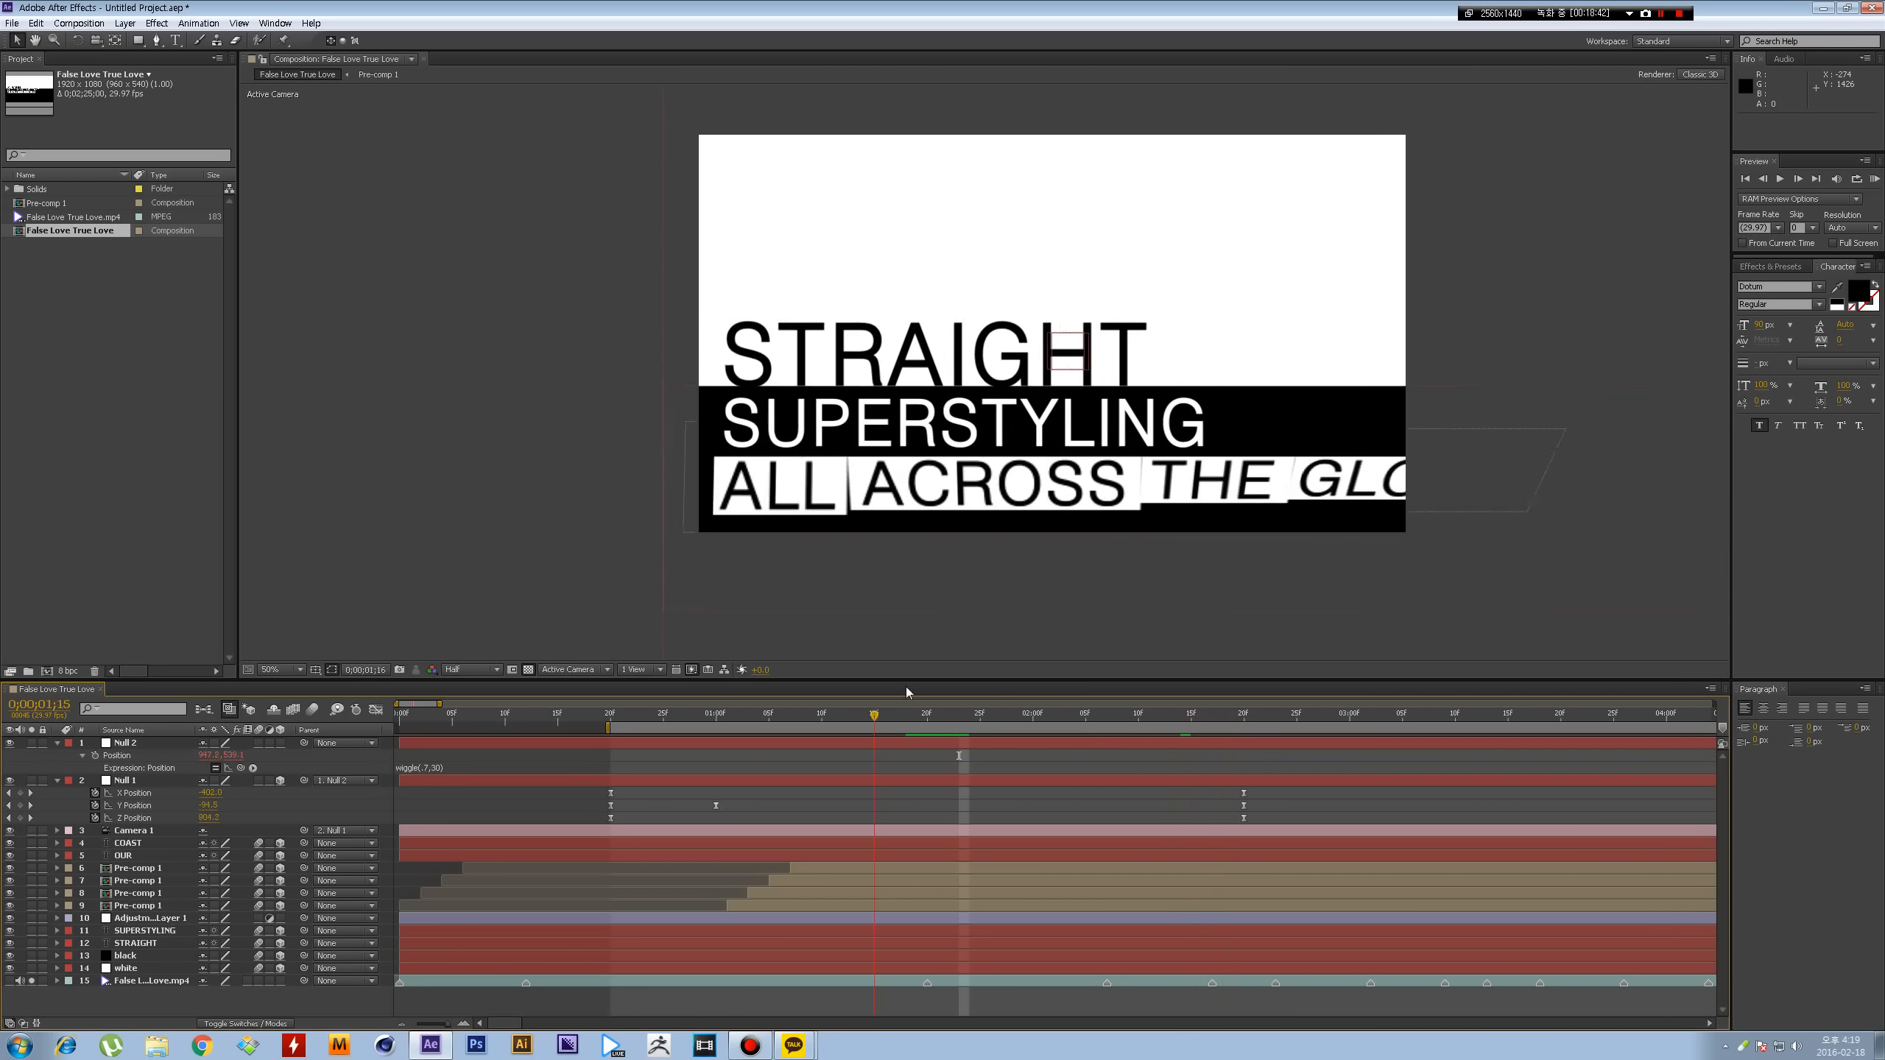
{"action": "key", "text": "space"}
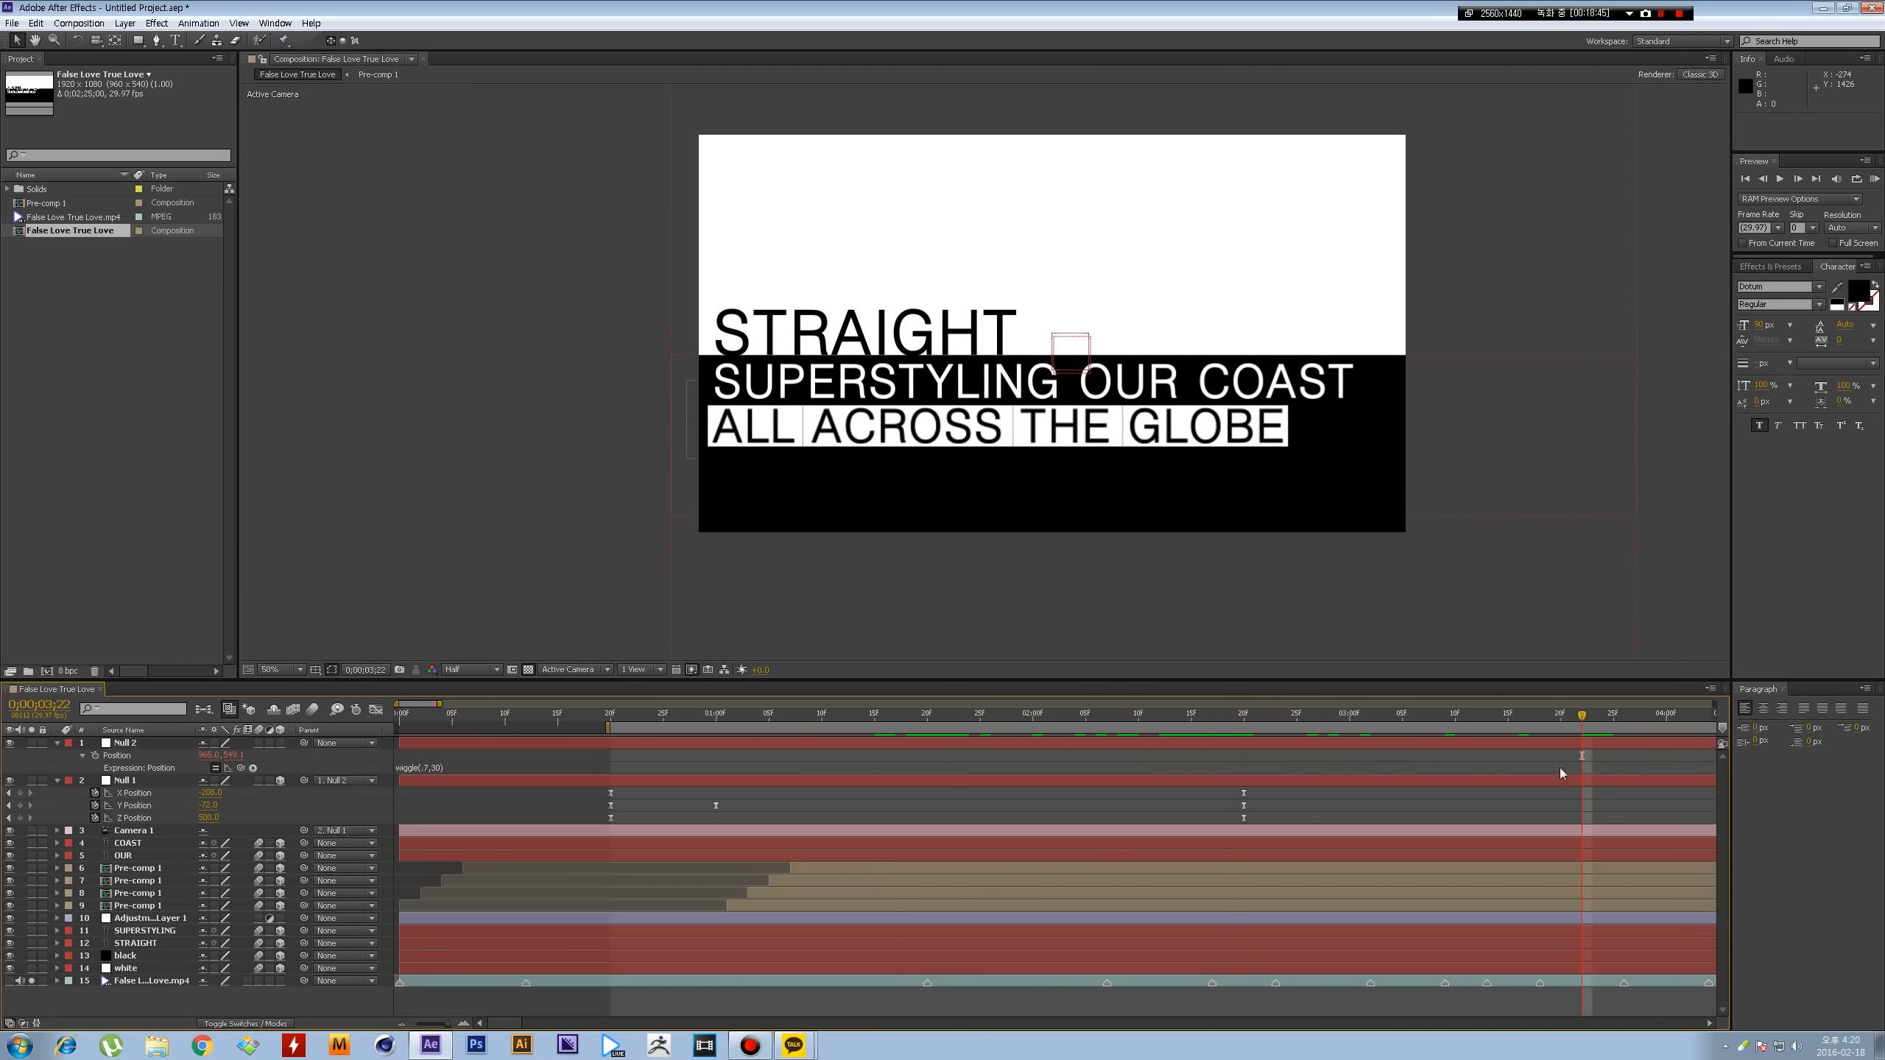
{"action": "left_click_drag", "start_coordinate": [1555, 726], "coordinate": [1435, 732]}
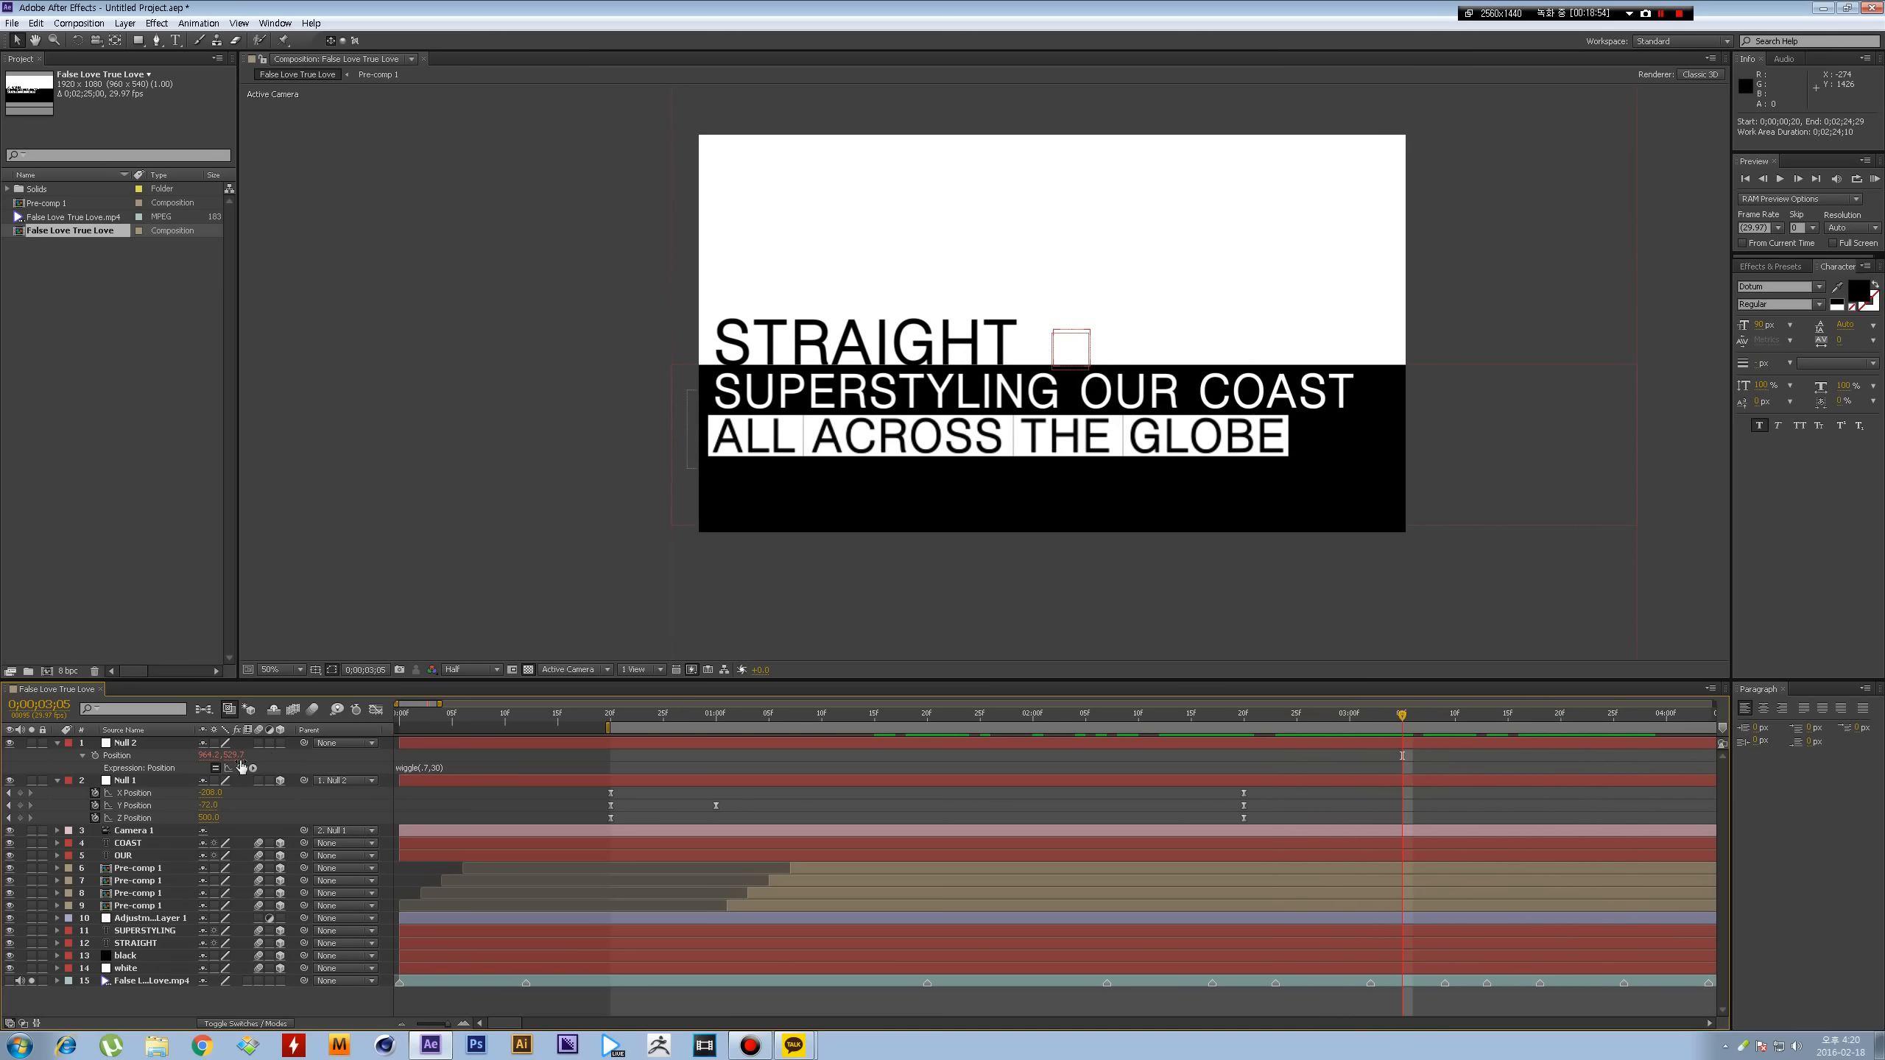
{"action": "scroll", "coordinate": [1294, 744], "scroll_direction": "right", "scroll_amount": 3}
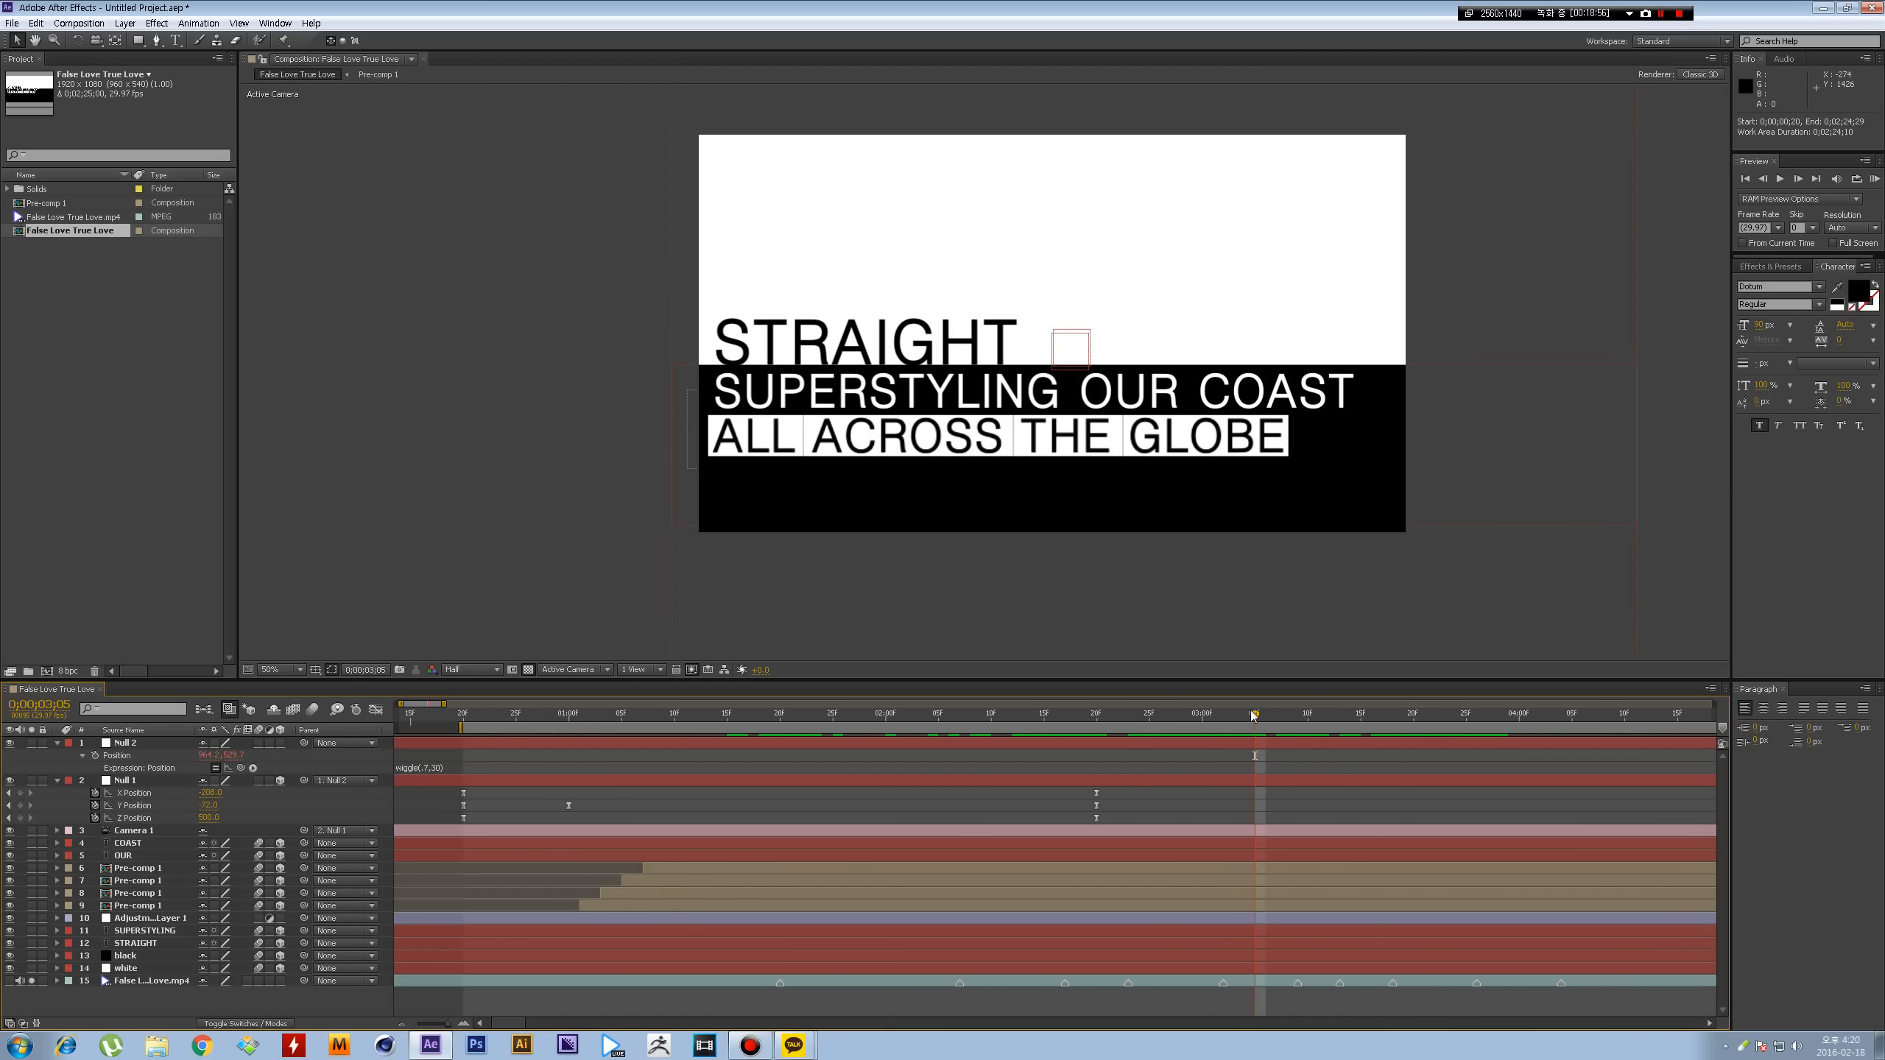
{"action": "left_click", "coordinate": [1265, 715]}
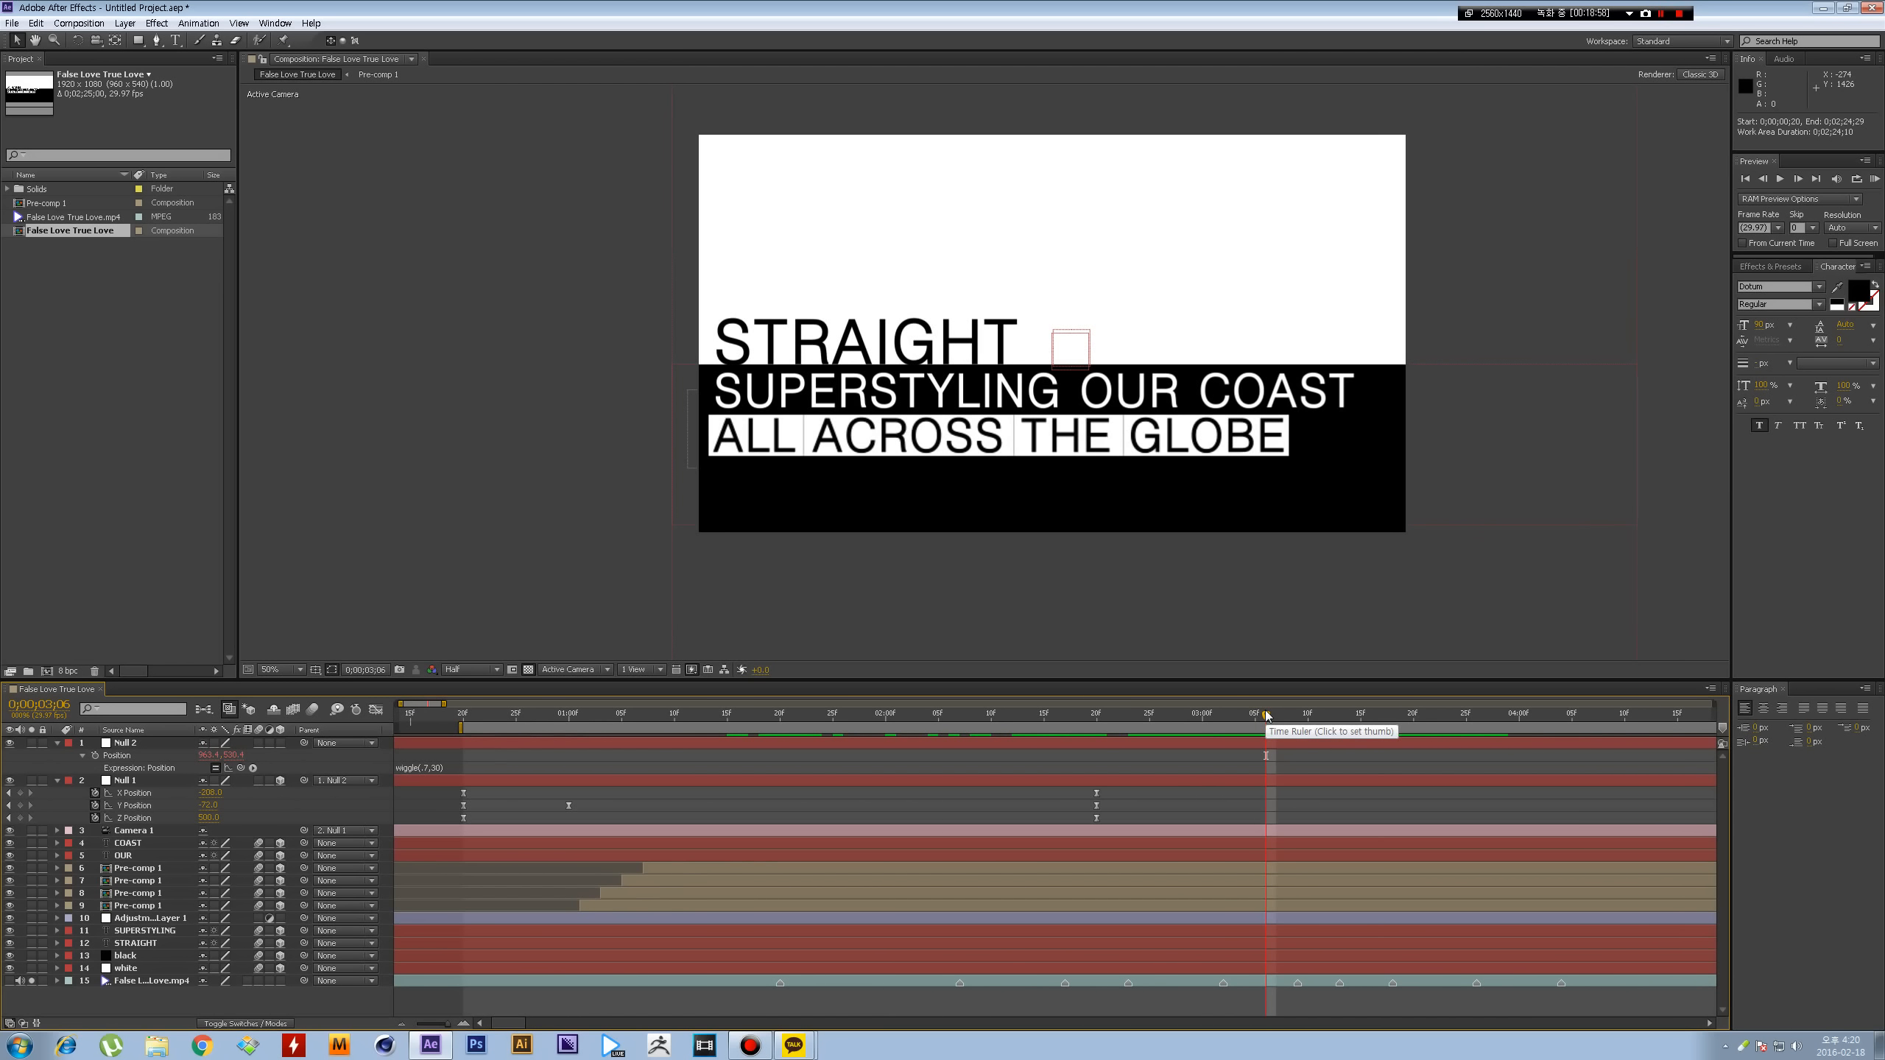
{"action": "left_click", "coordinate": [1332, 716]}
{"action": "left_click", "coordinate": [1360, 715]}
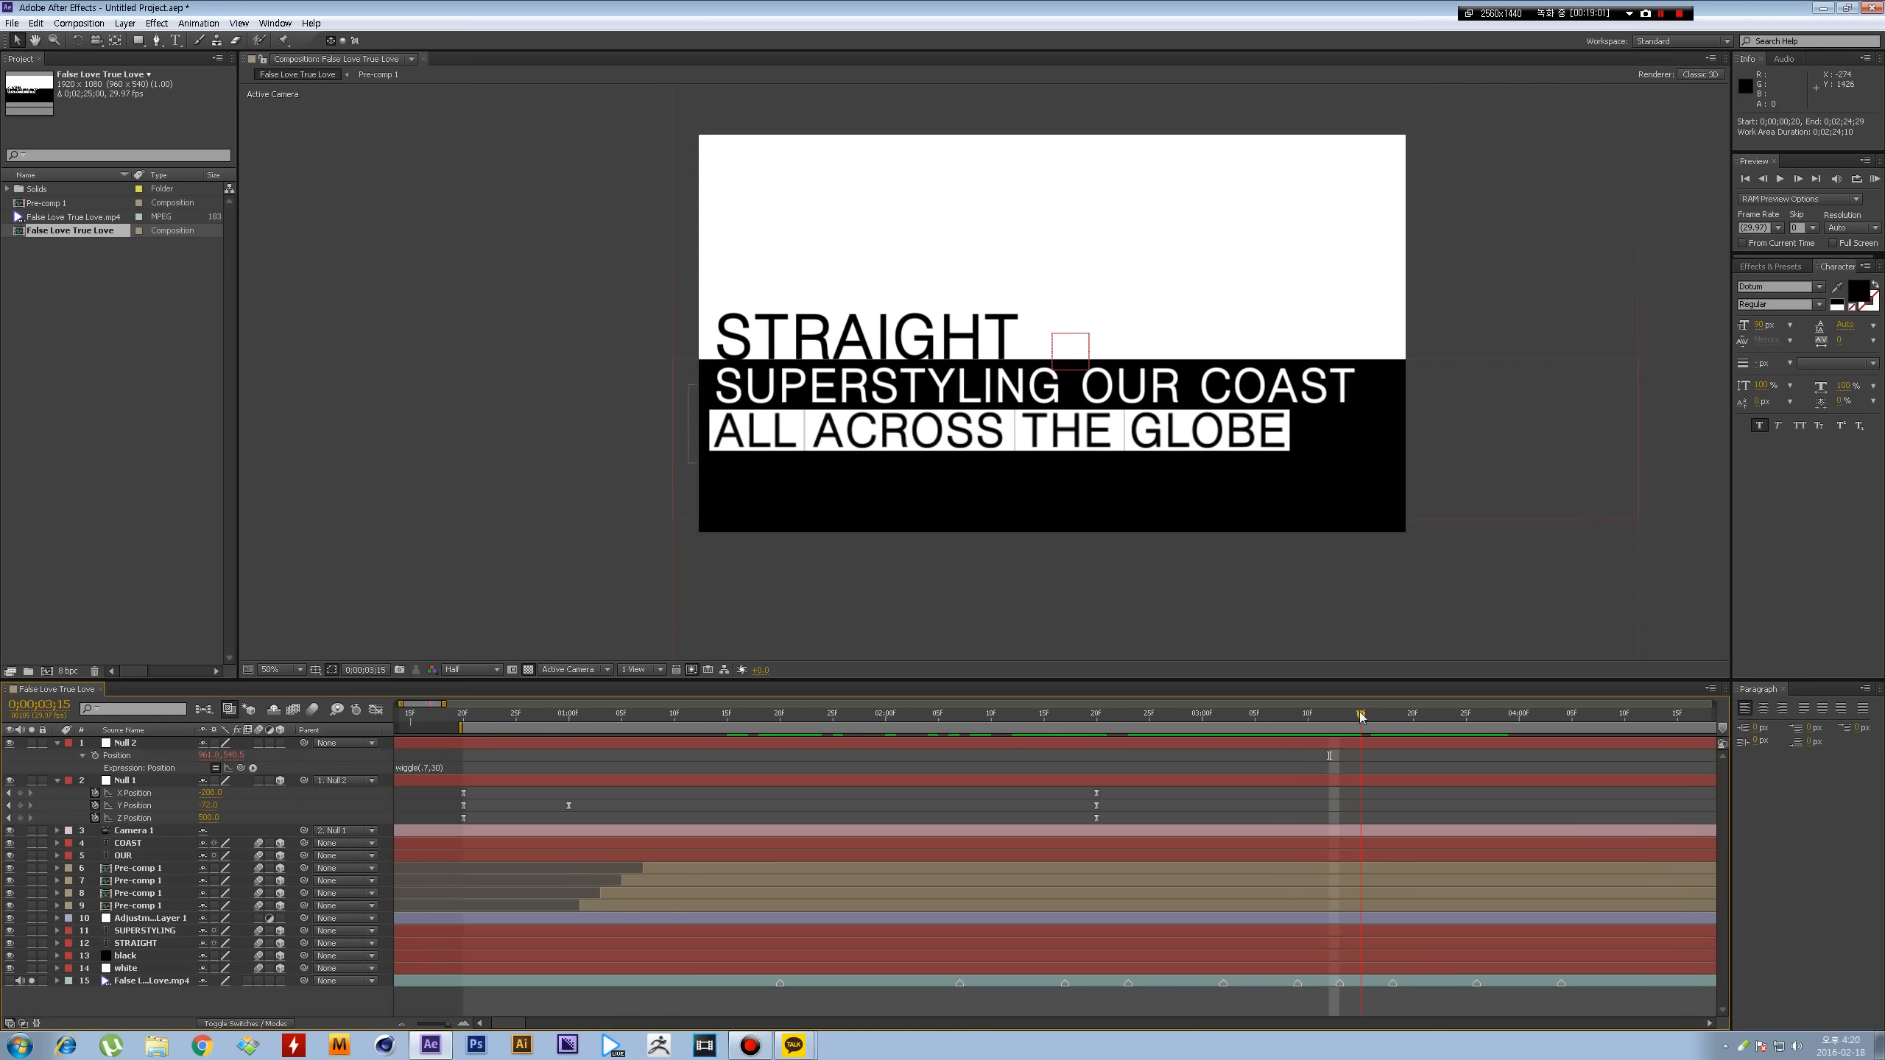
{"action": "left_click_drag", "start_coordinate": [1360, 715], "coordinate": [971, 713]}
- Collapse the revealed properties of all layers and clear the selection
{"action": "key", "text": "ctrl+a"}
{"action": "key", "text": "u"}
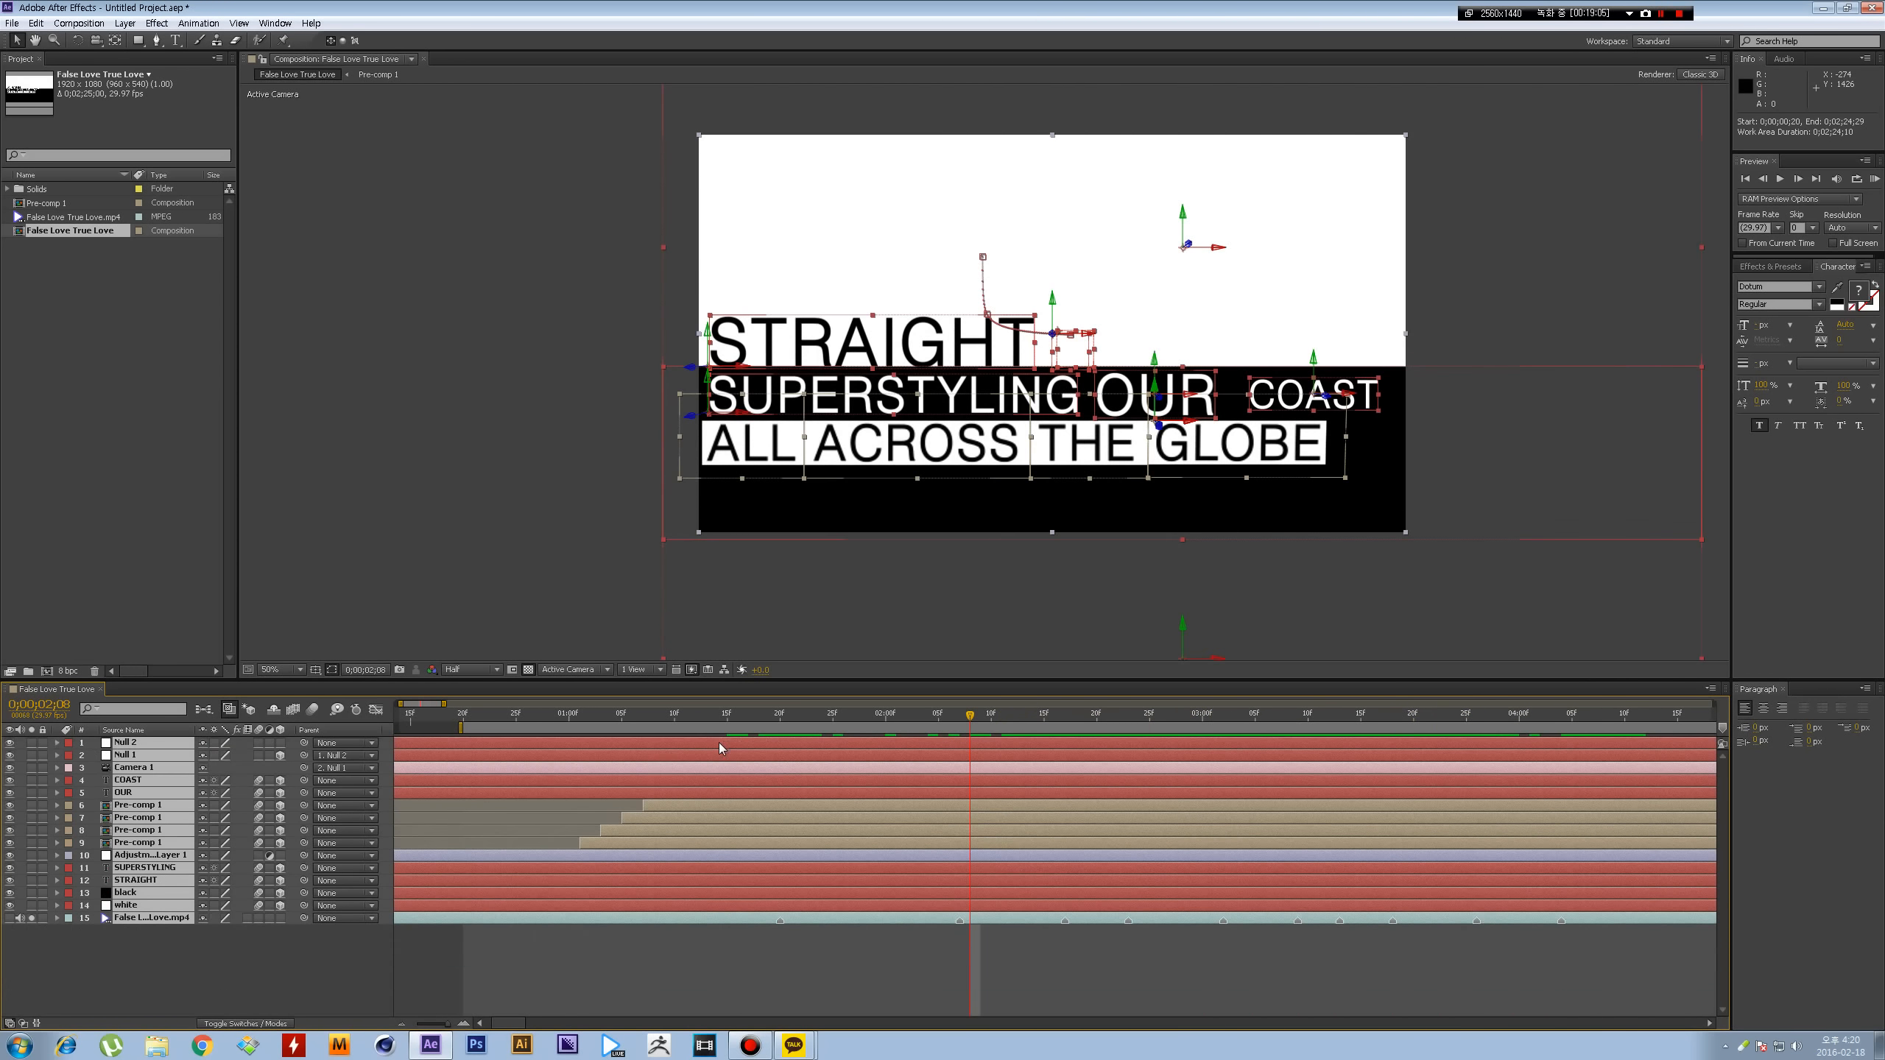
{"action": "left_click", "coordinate": [305, 964]}
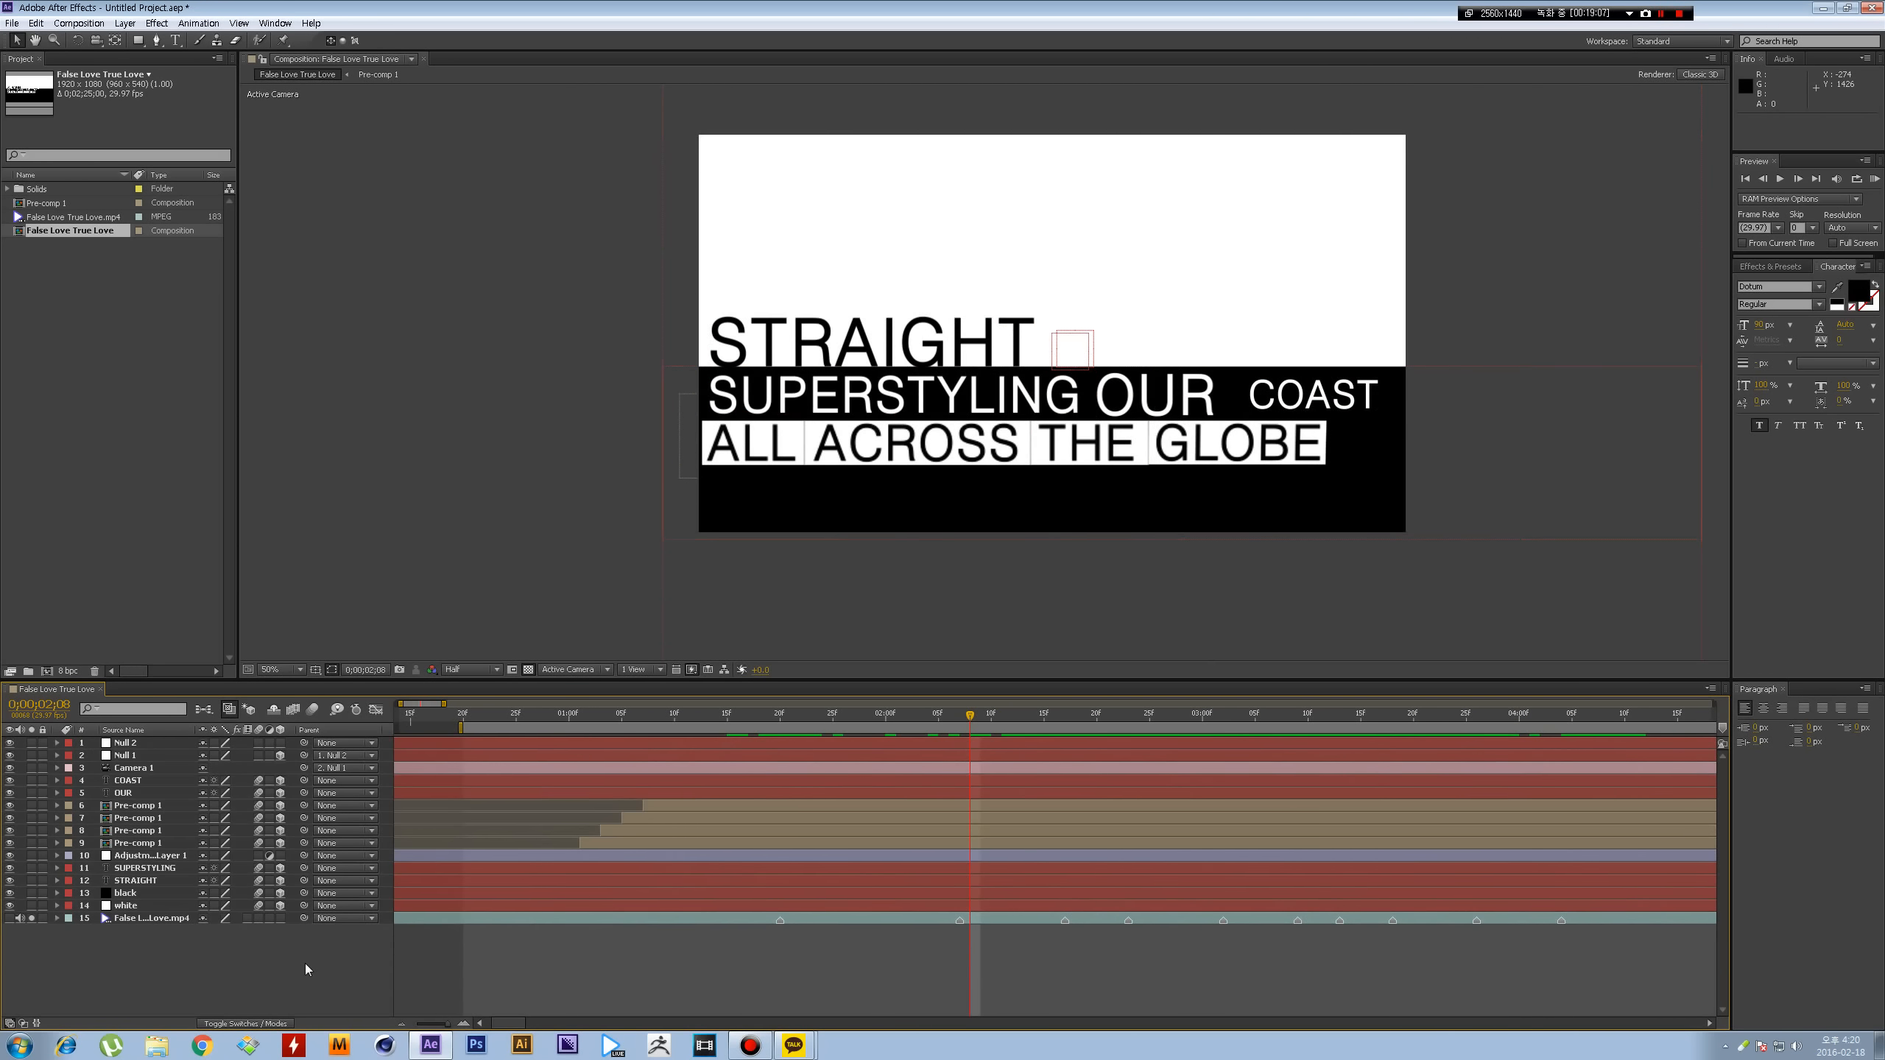
- Add a new adjustment layer on top and apply the CC Lens effect to it
{"action": "key", "text": "ctrl+alt+y"}
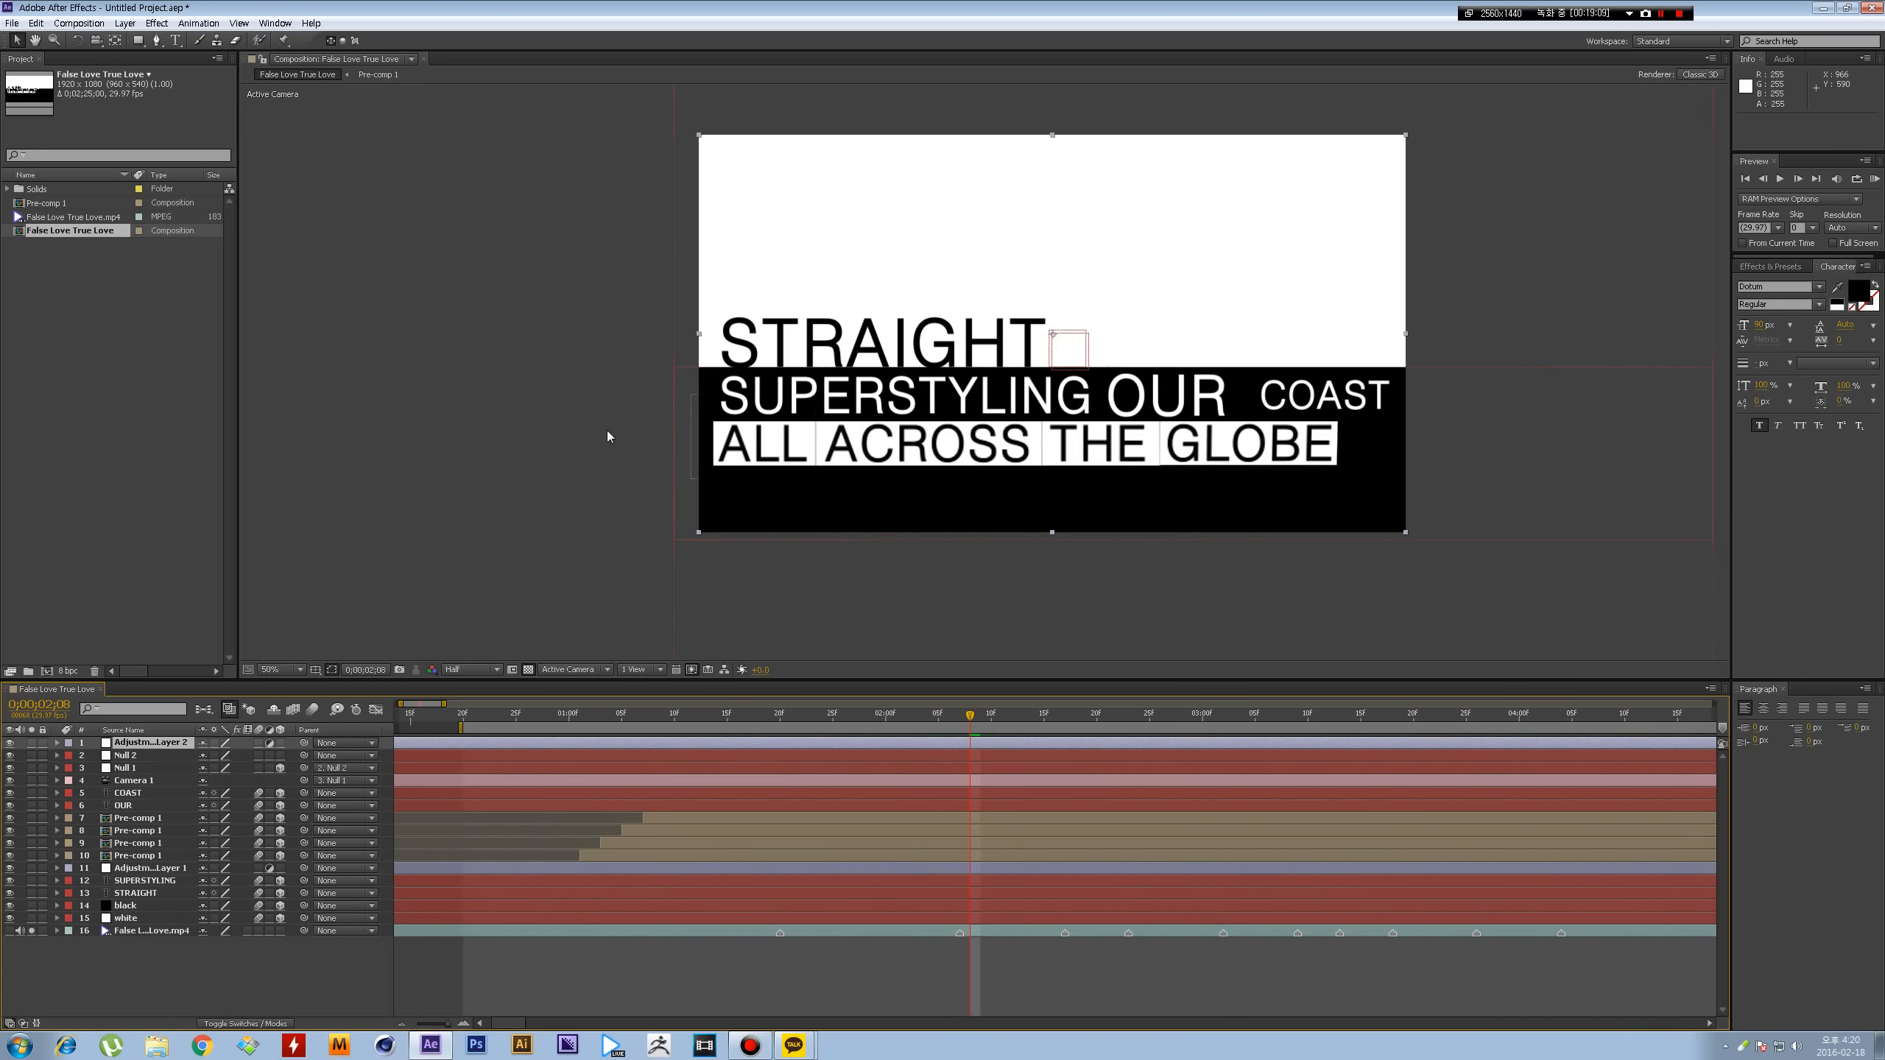
{"action": "left_click", "coordinate": [1800, 263]}
{"action": "left_click", "coordinate": [1798, 284]}
{"action": "type", "text": "c"}
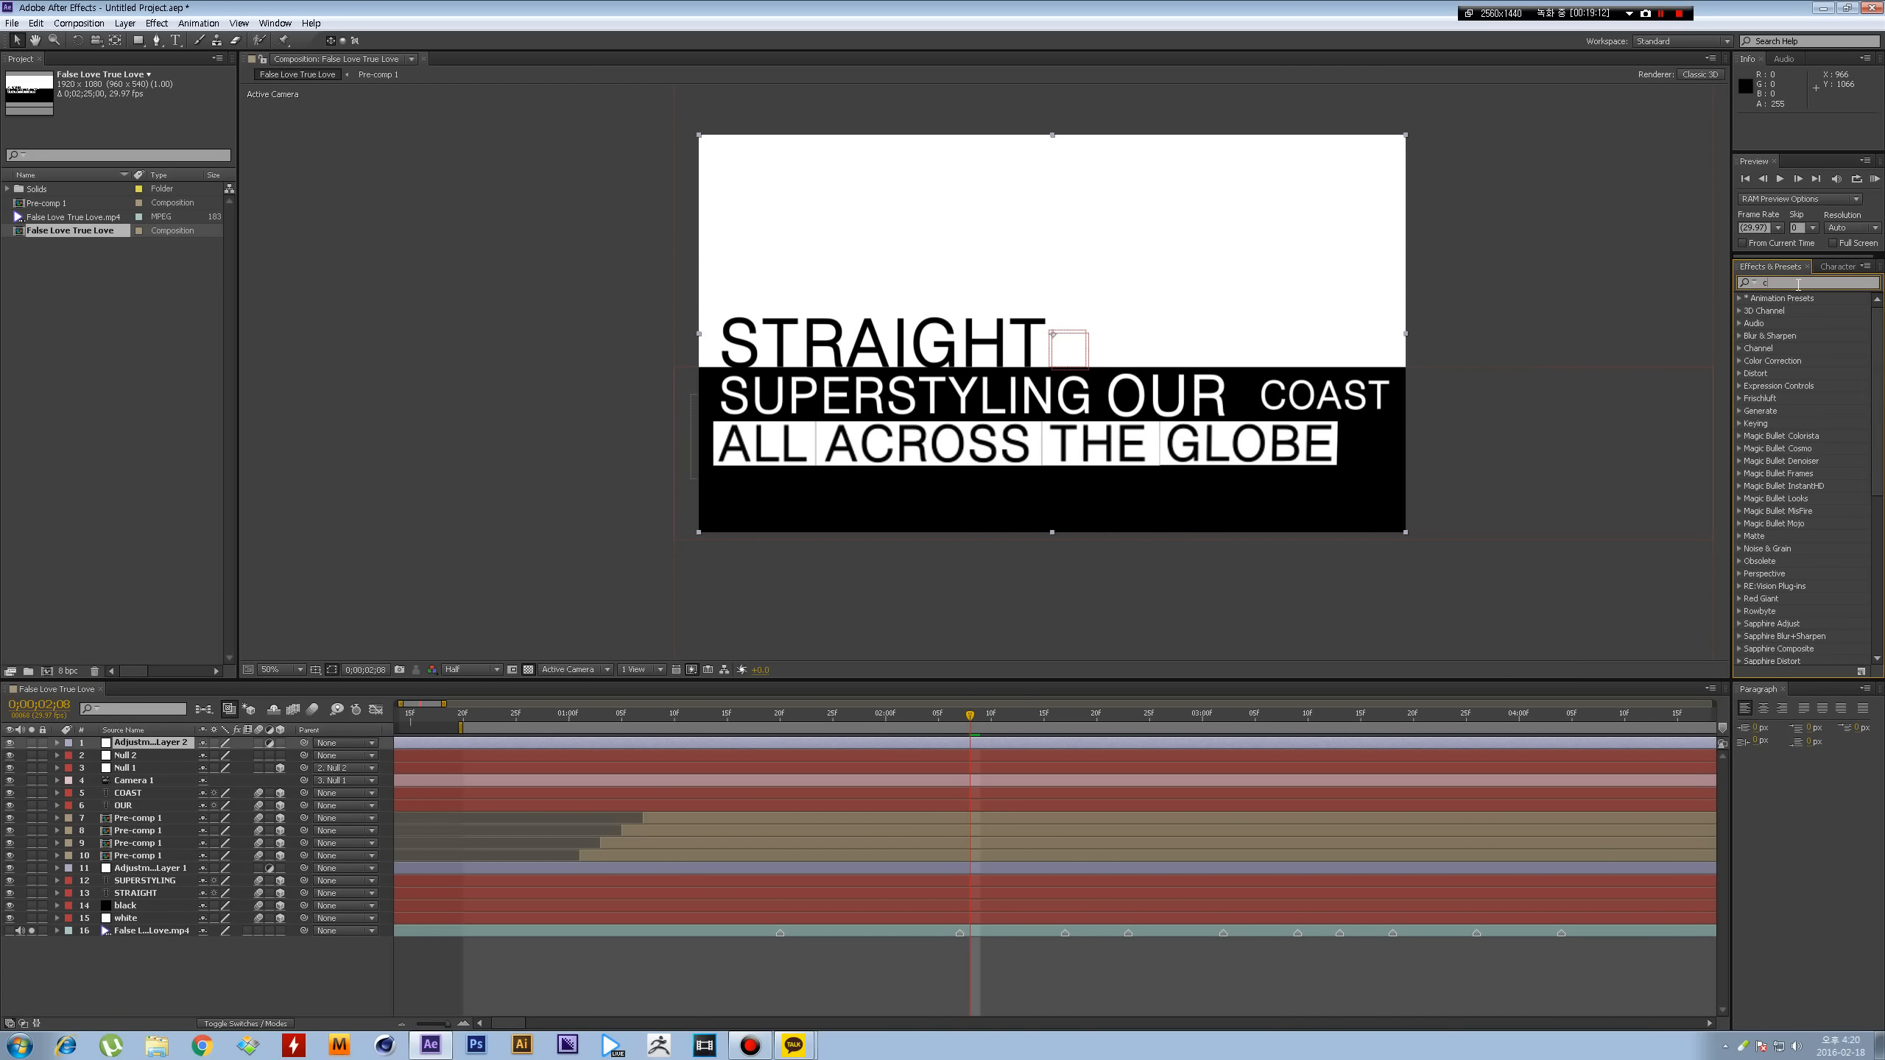
{"action": "type", "text": "c lens"}
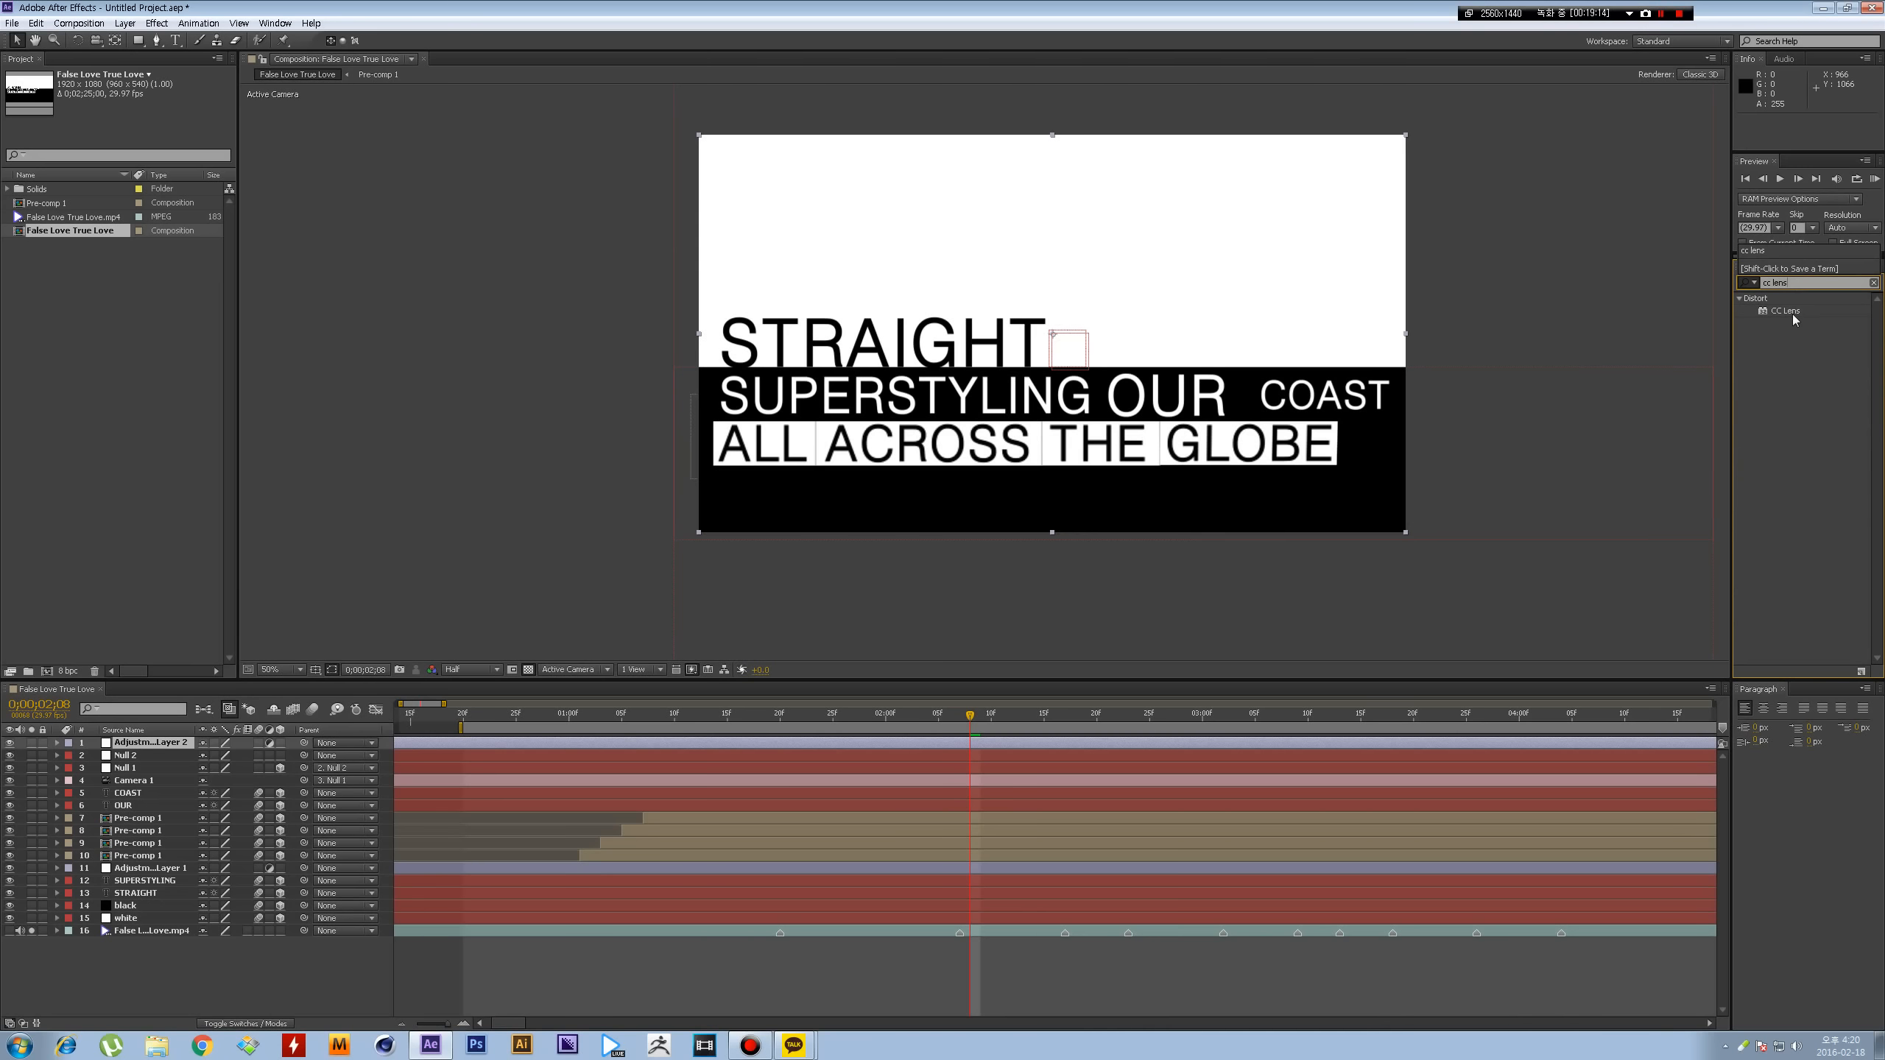
{"action": "double_click", "coordinate": [1793, 314]}
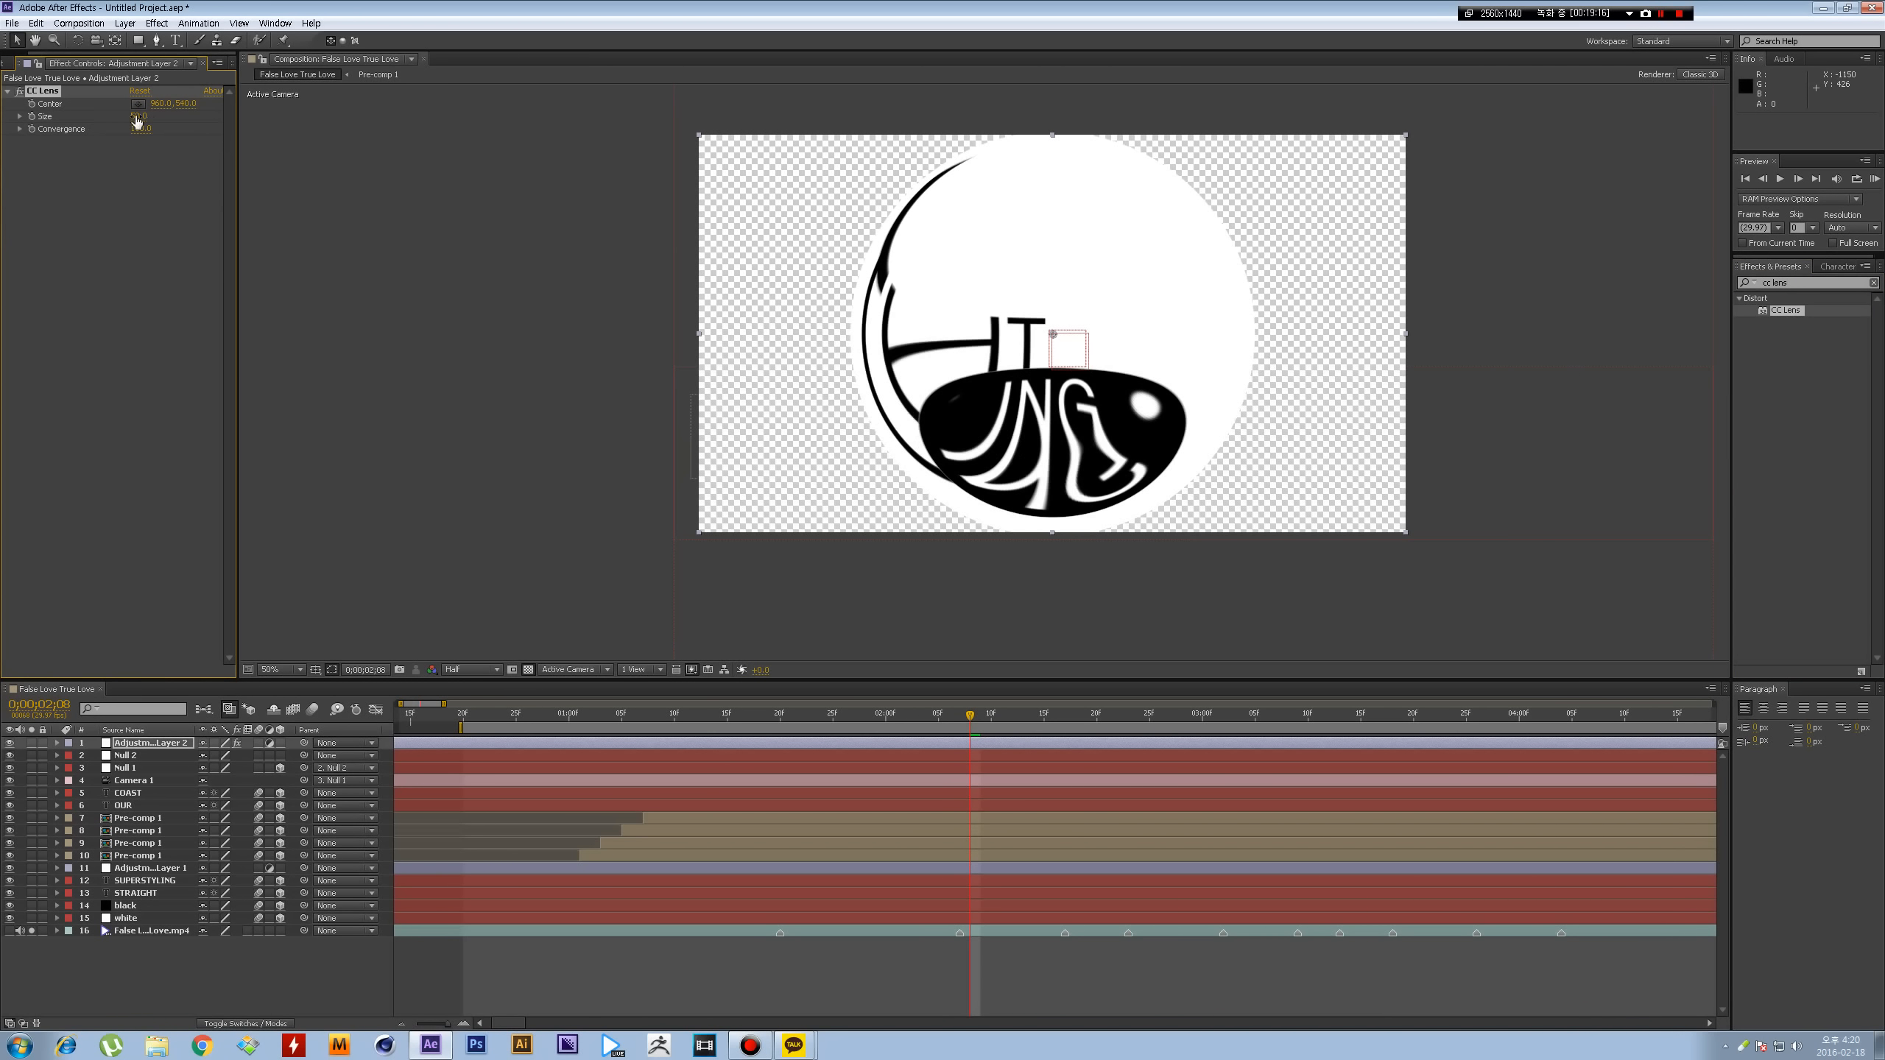
- Set the CC Lens Size to 500, move its Center to 584, 588 and inspect the distortion on the text
{"action": "left_click_drag", "start_coordinate": [136, 121], "coordinate": [1035, 359]}
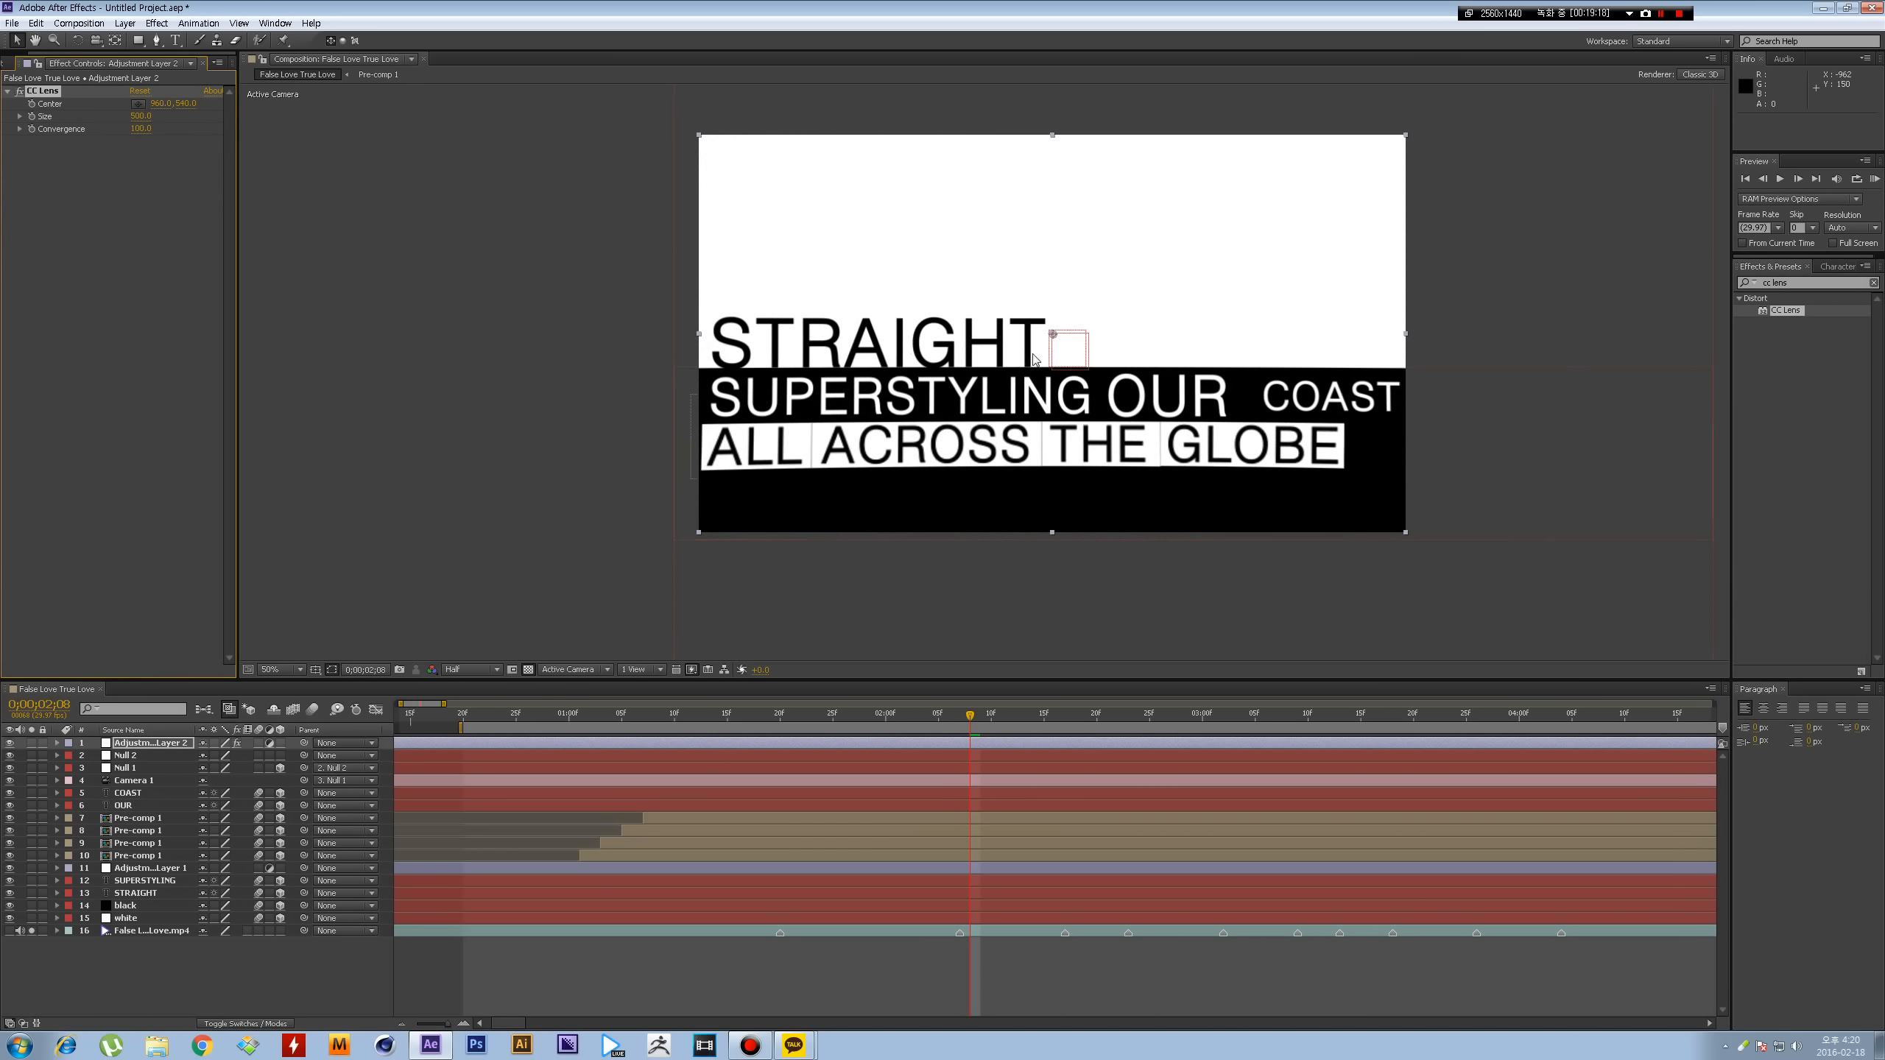
{"action": "left_click_drag", "start_coordinate": [1051, 336], "coordinate": [916, 353]}
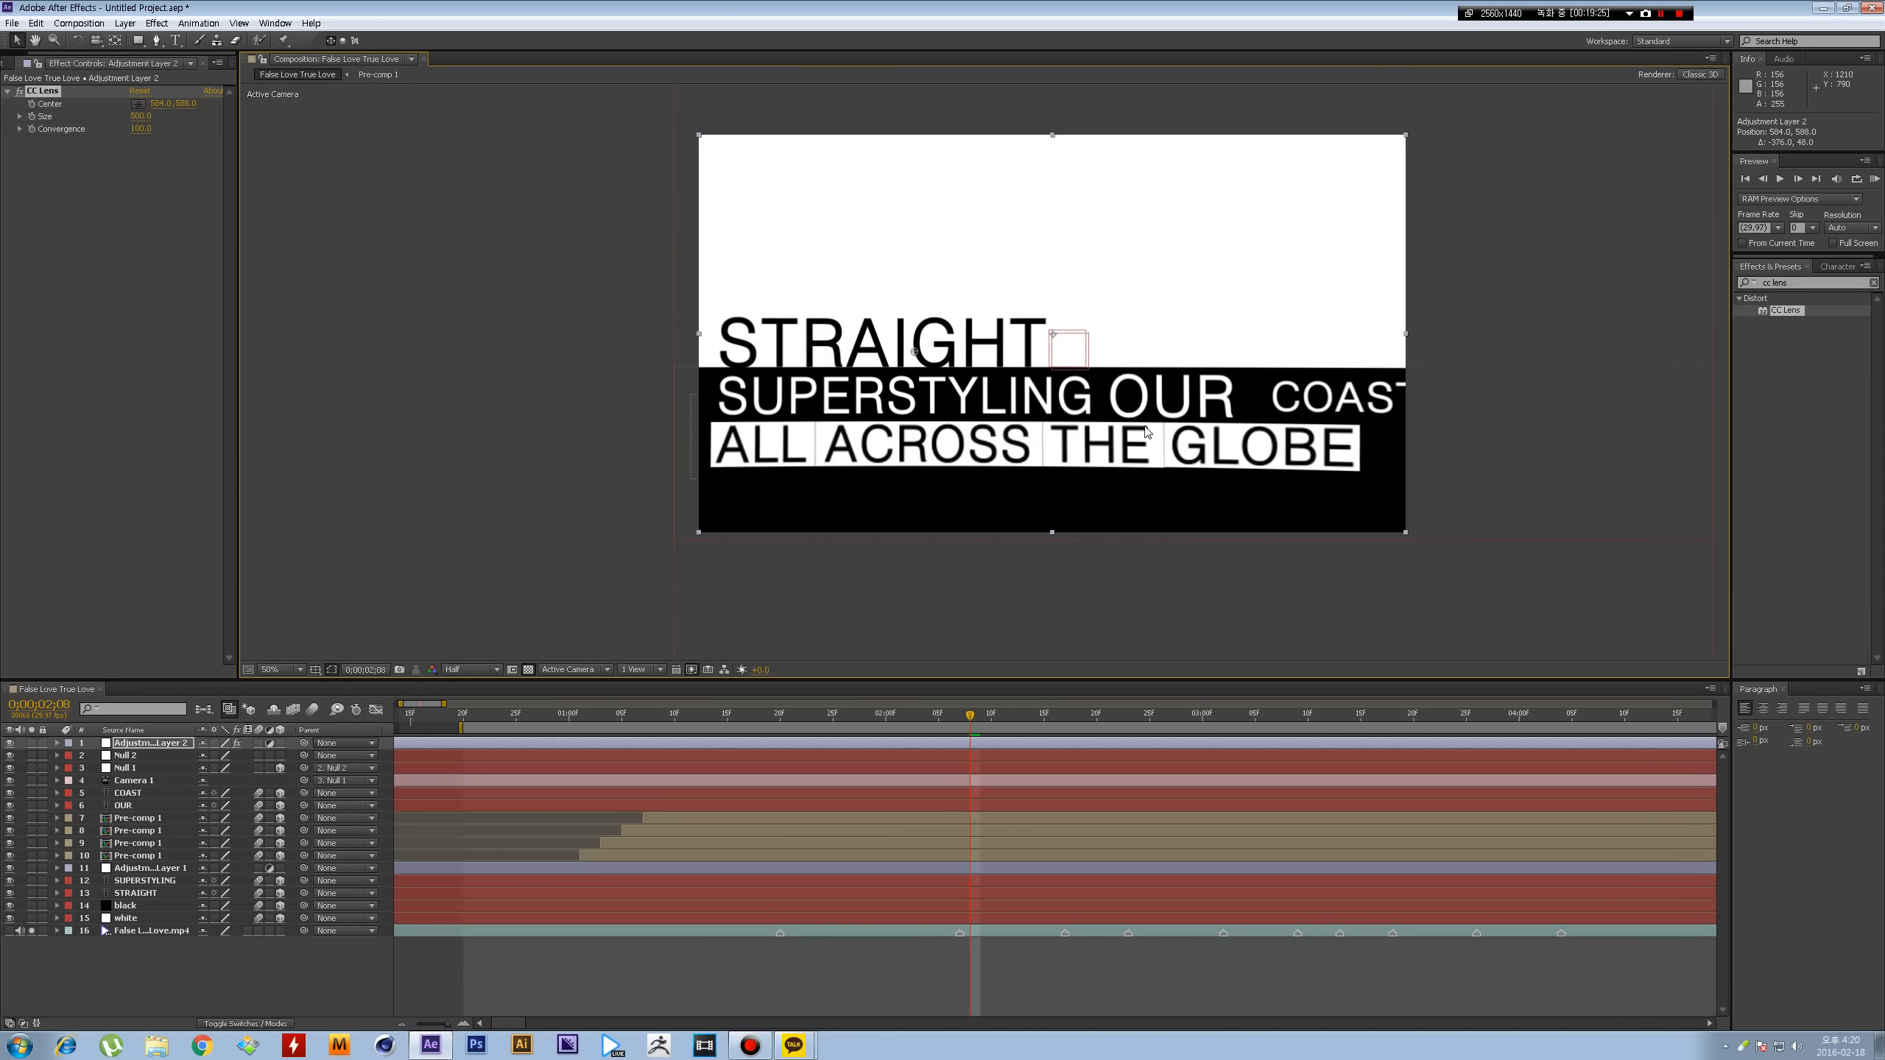
{"action": "scroll", "coordinate": [1146, 432], "scroll_direction": "up", "scroll_amount": 2}
{"action": "scroll", "coordinate": [1278, 424], "scroll_direction": "down", "scroll_amount": 2}
{"action": "scroll", "coordinate": [1292, 466], "scroll_direction": "up", "scroll_amount": 2}
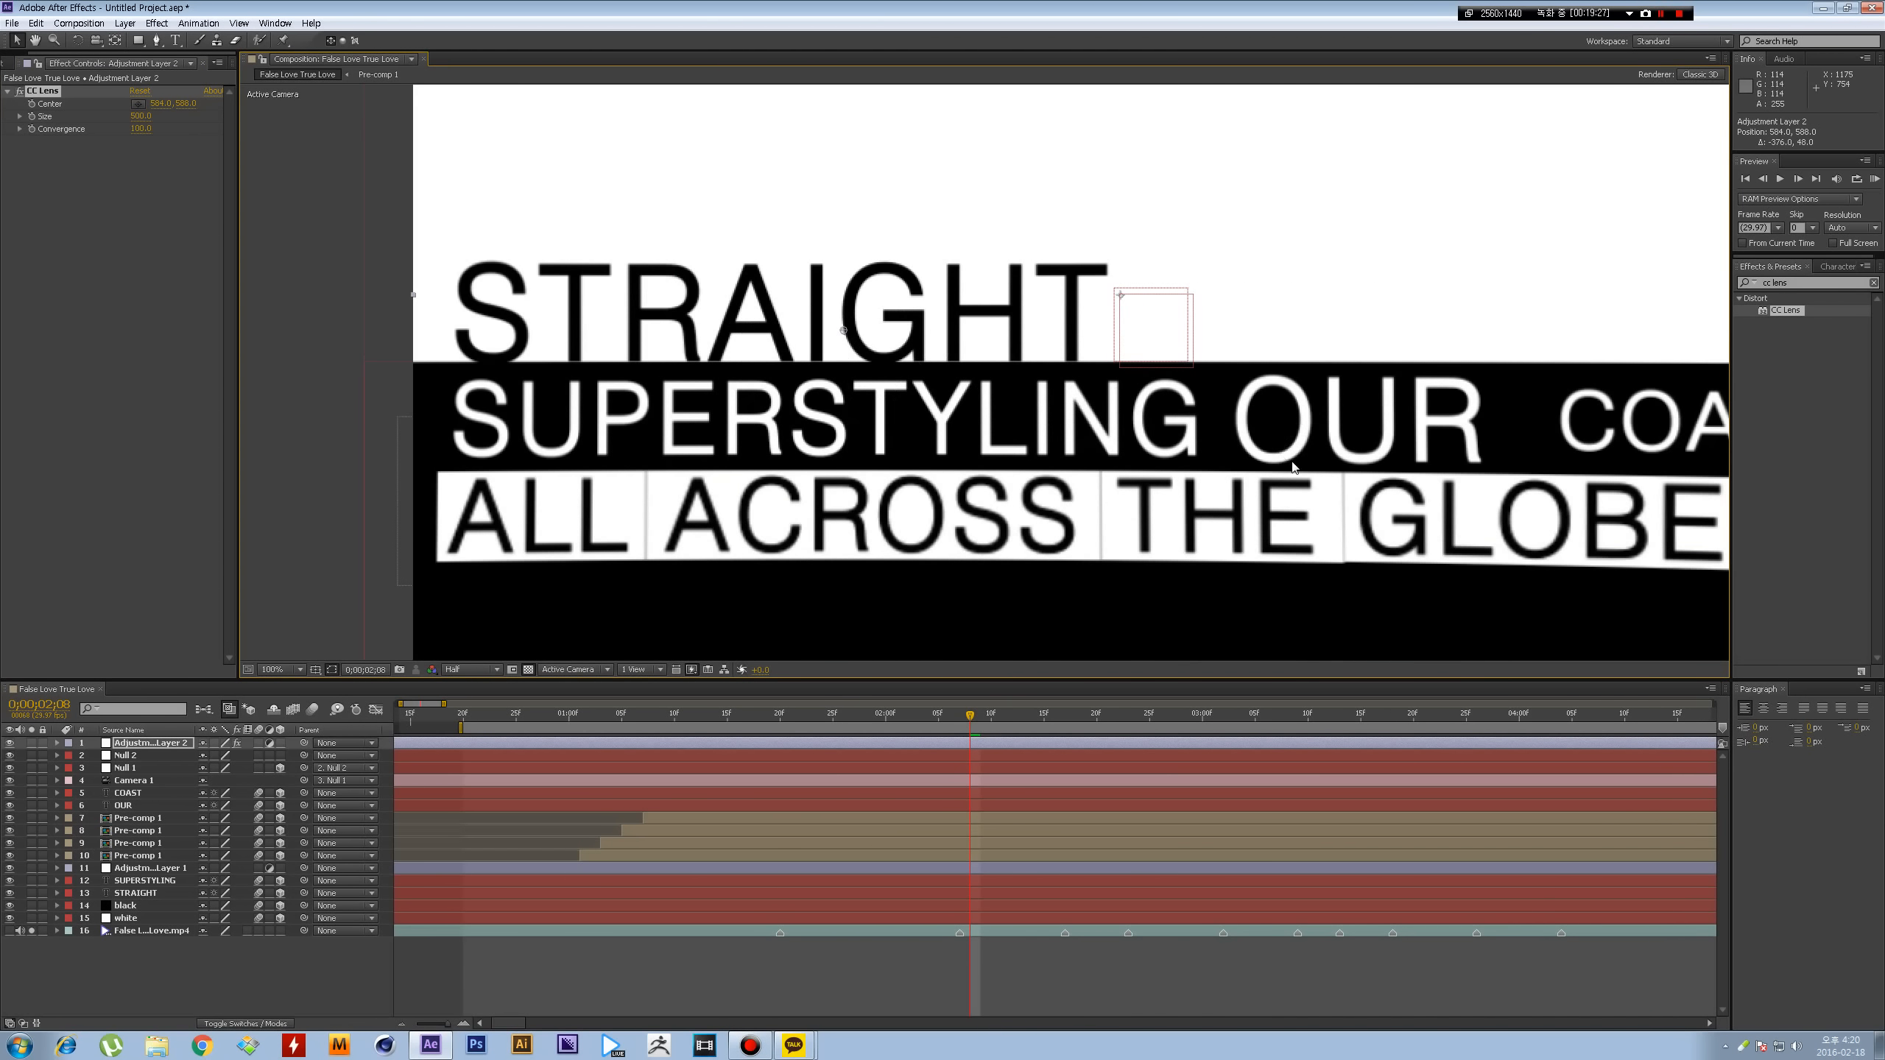
{"action": "scroll", "coordinate": [1293, 466], "scroll_direction": "down", "scroll_amount": 2}
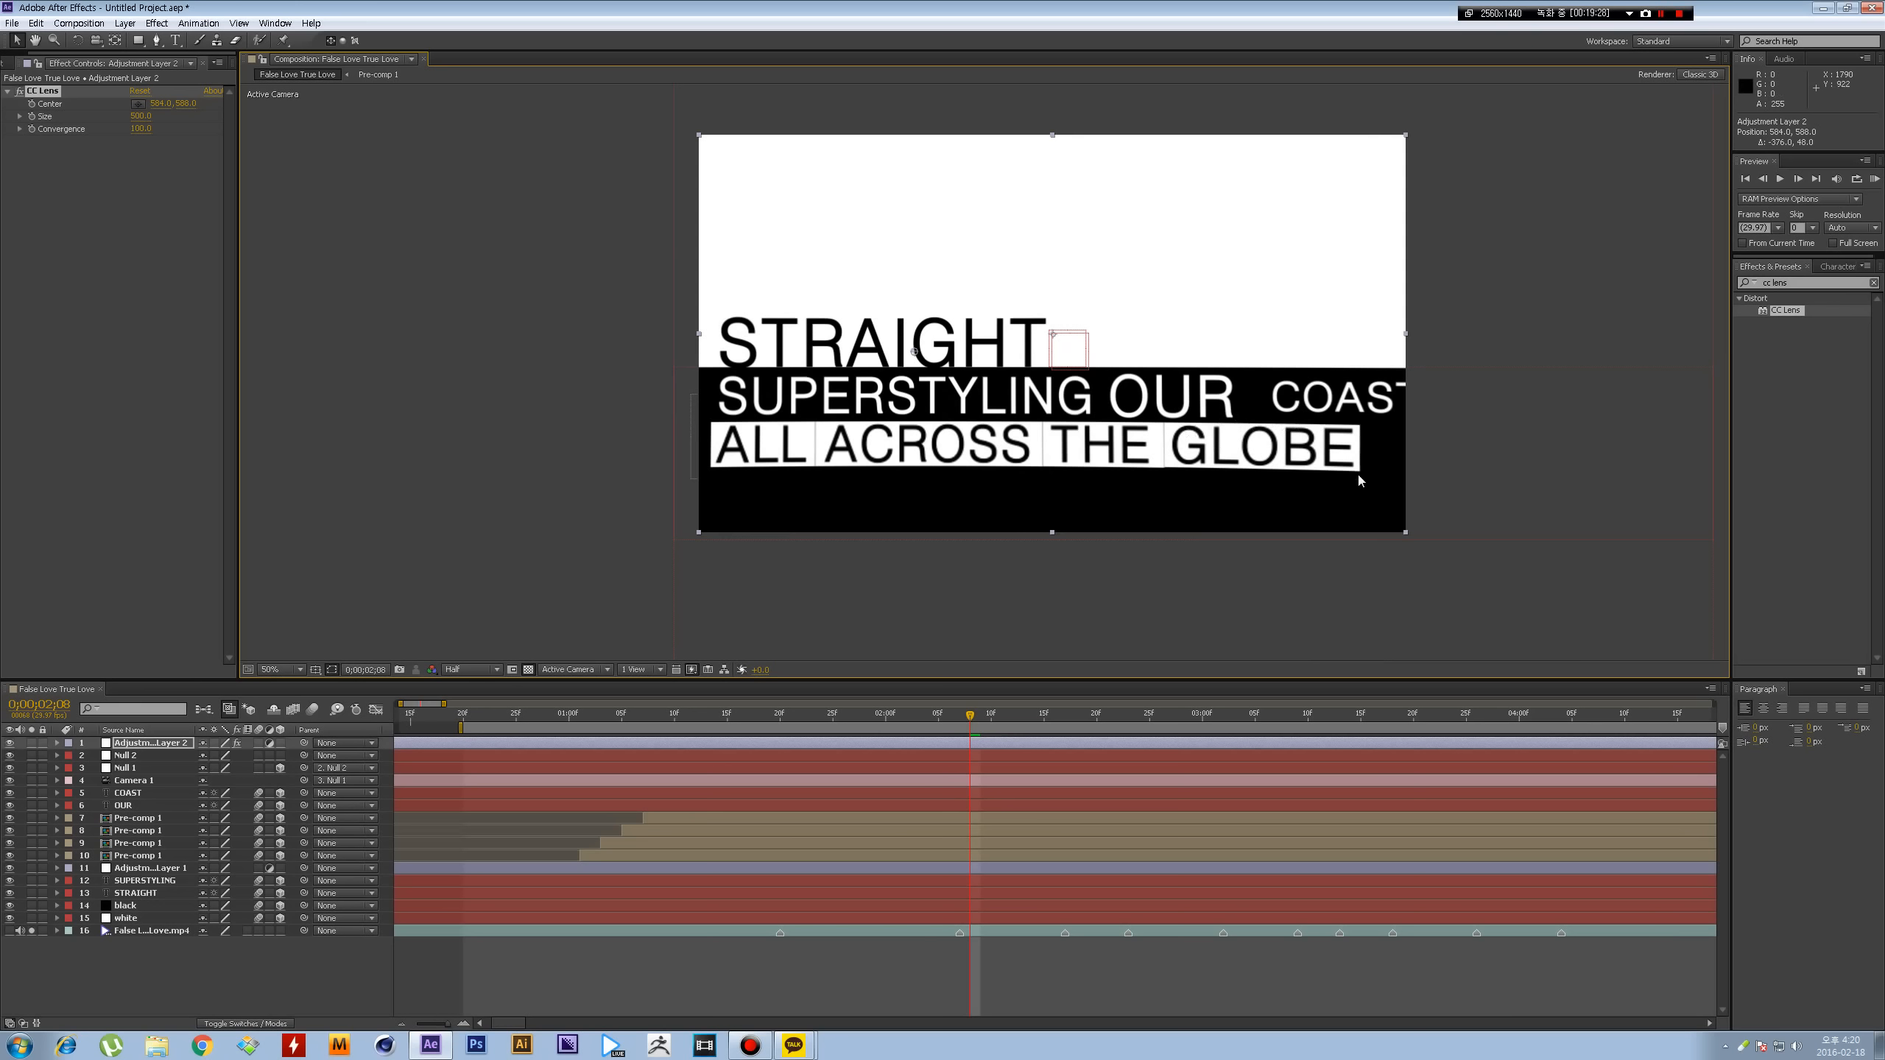
- Compare the lens distortion with the False Love True Love reference video around 0;00;02;08 to 0;00;02;18
{"action": "left_click", "coordinate": [11, 931]}
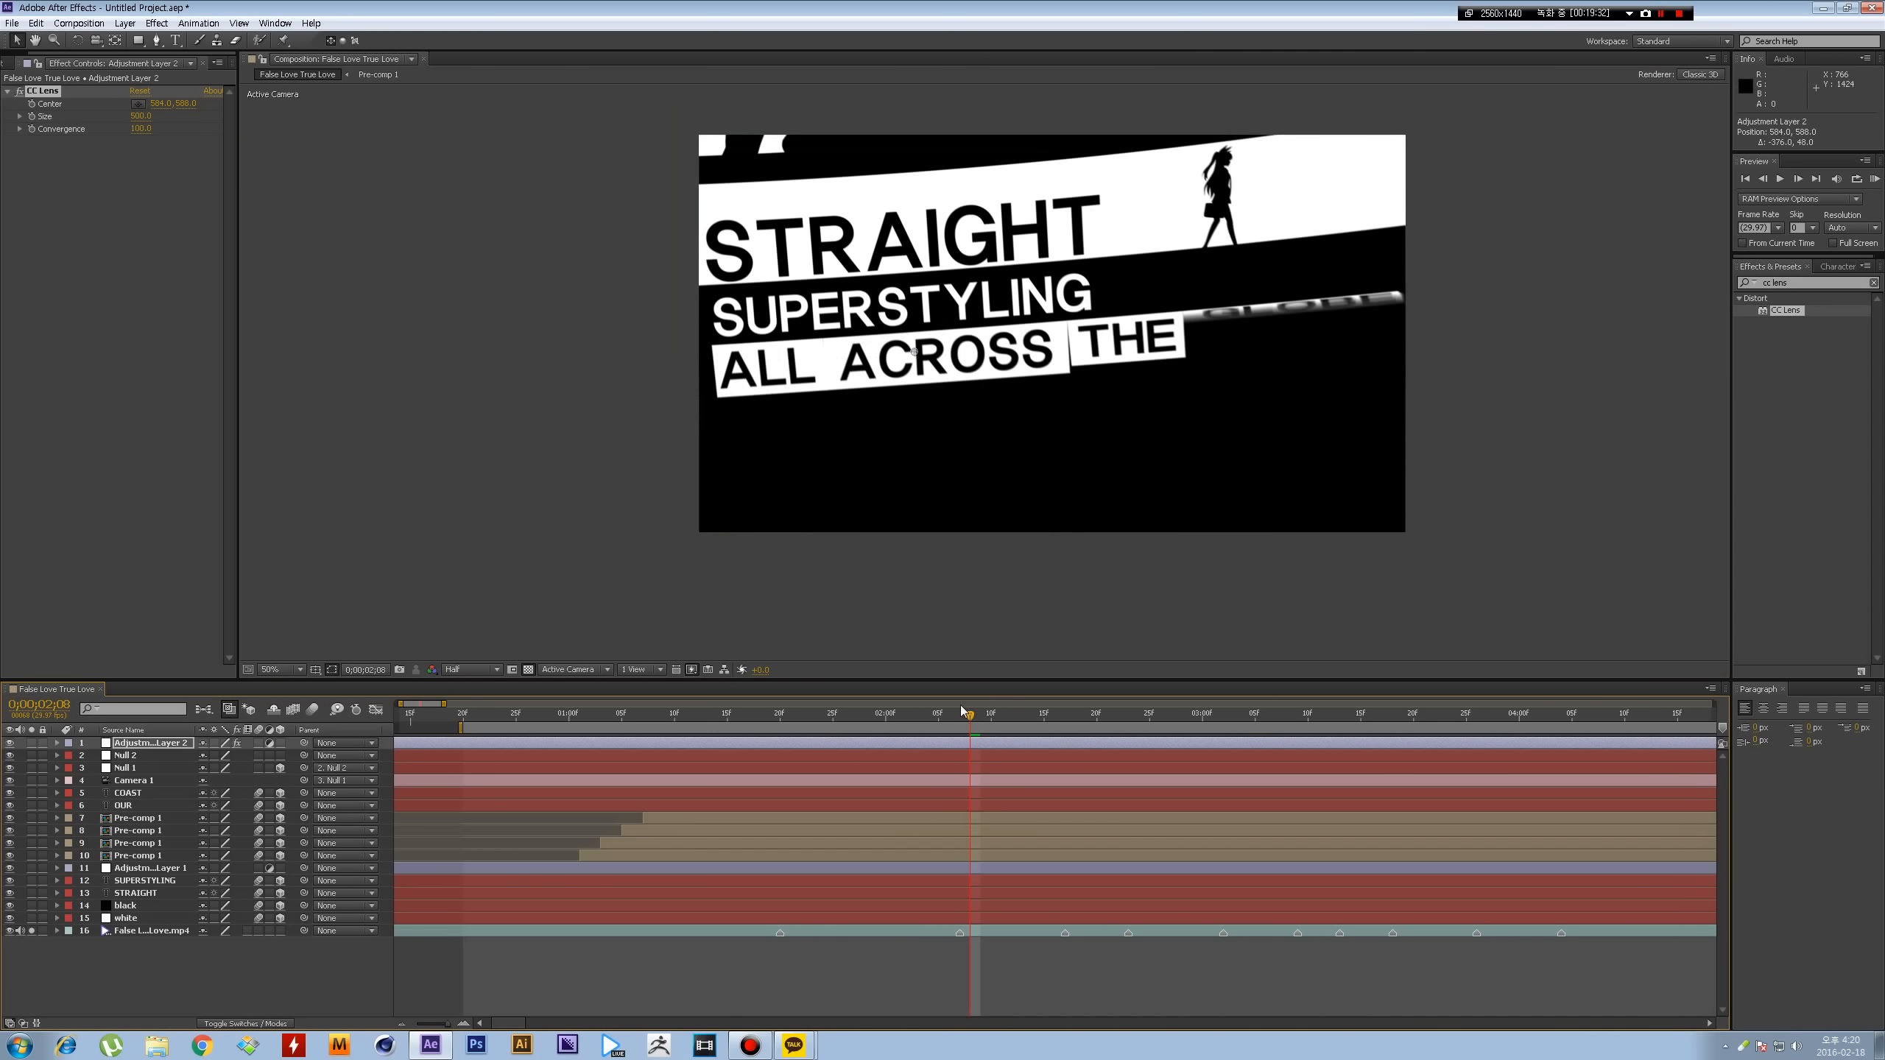
{"action": "left_click_drag", "start_coordinate": [971, 717], "coordinate": [1033, 718]}
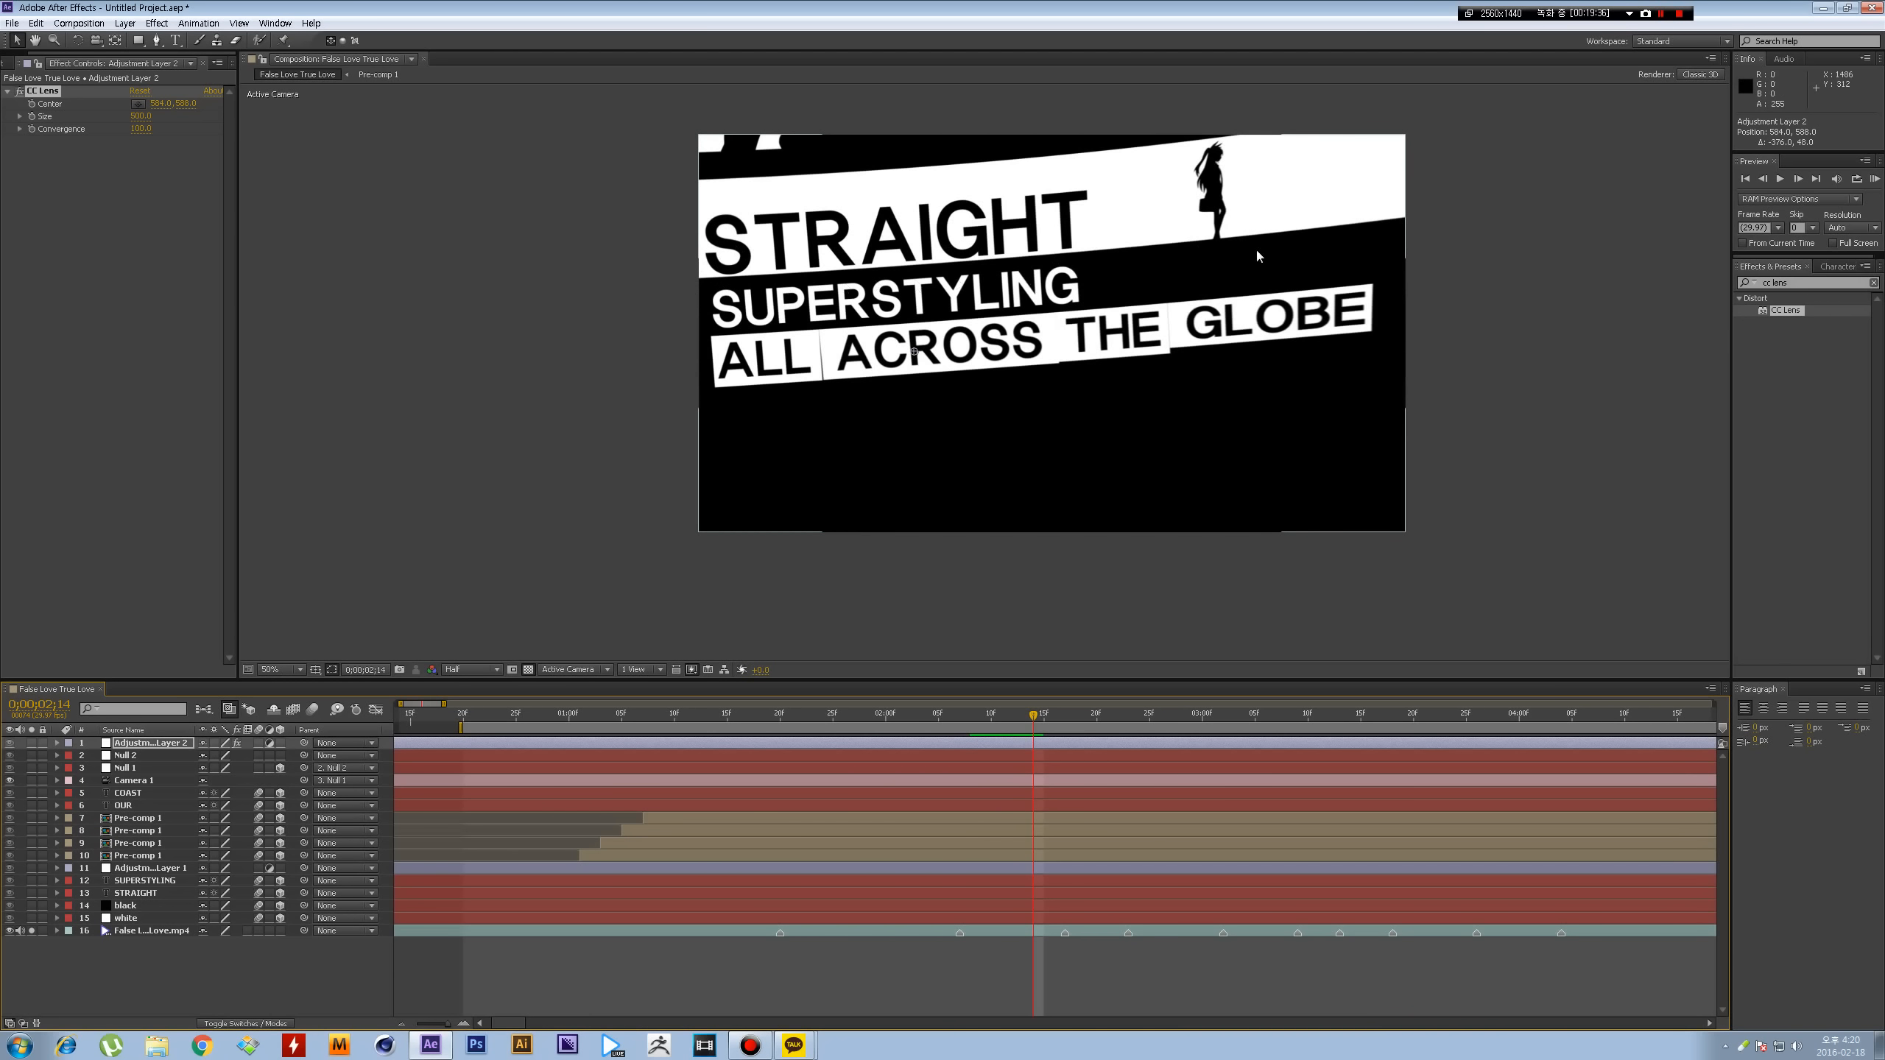
{"action": "left_click", "coordinate": [9, 931]}
{"action": "mouse_move", "coordinate": [1030, 716]}
{"action": "left_mouse_down"}
{"action": "mouse_move", "coordinate": [780, 715]}
{"action": "mouse_move", "coordinate": [1037, 709]}
{"action": "mouse_move", "coordinate": [1014, 713]}
{"action": "left_mouse_up"}
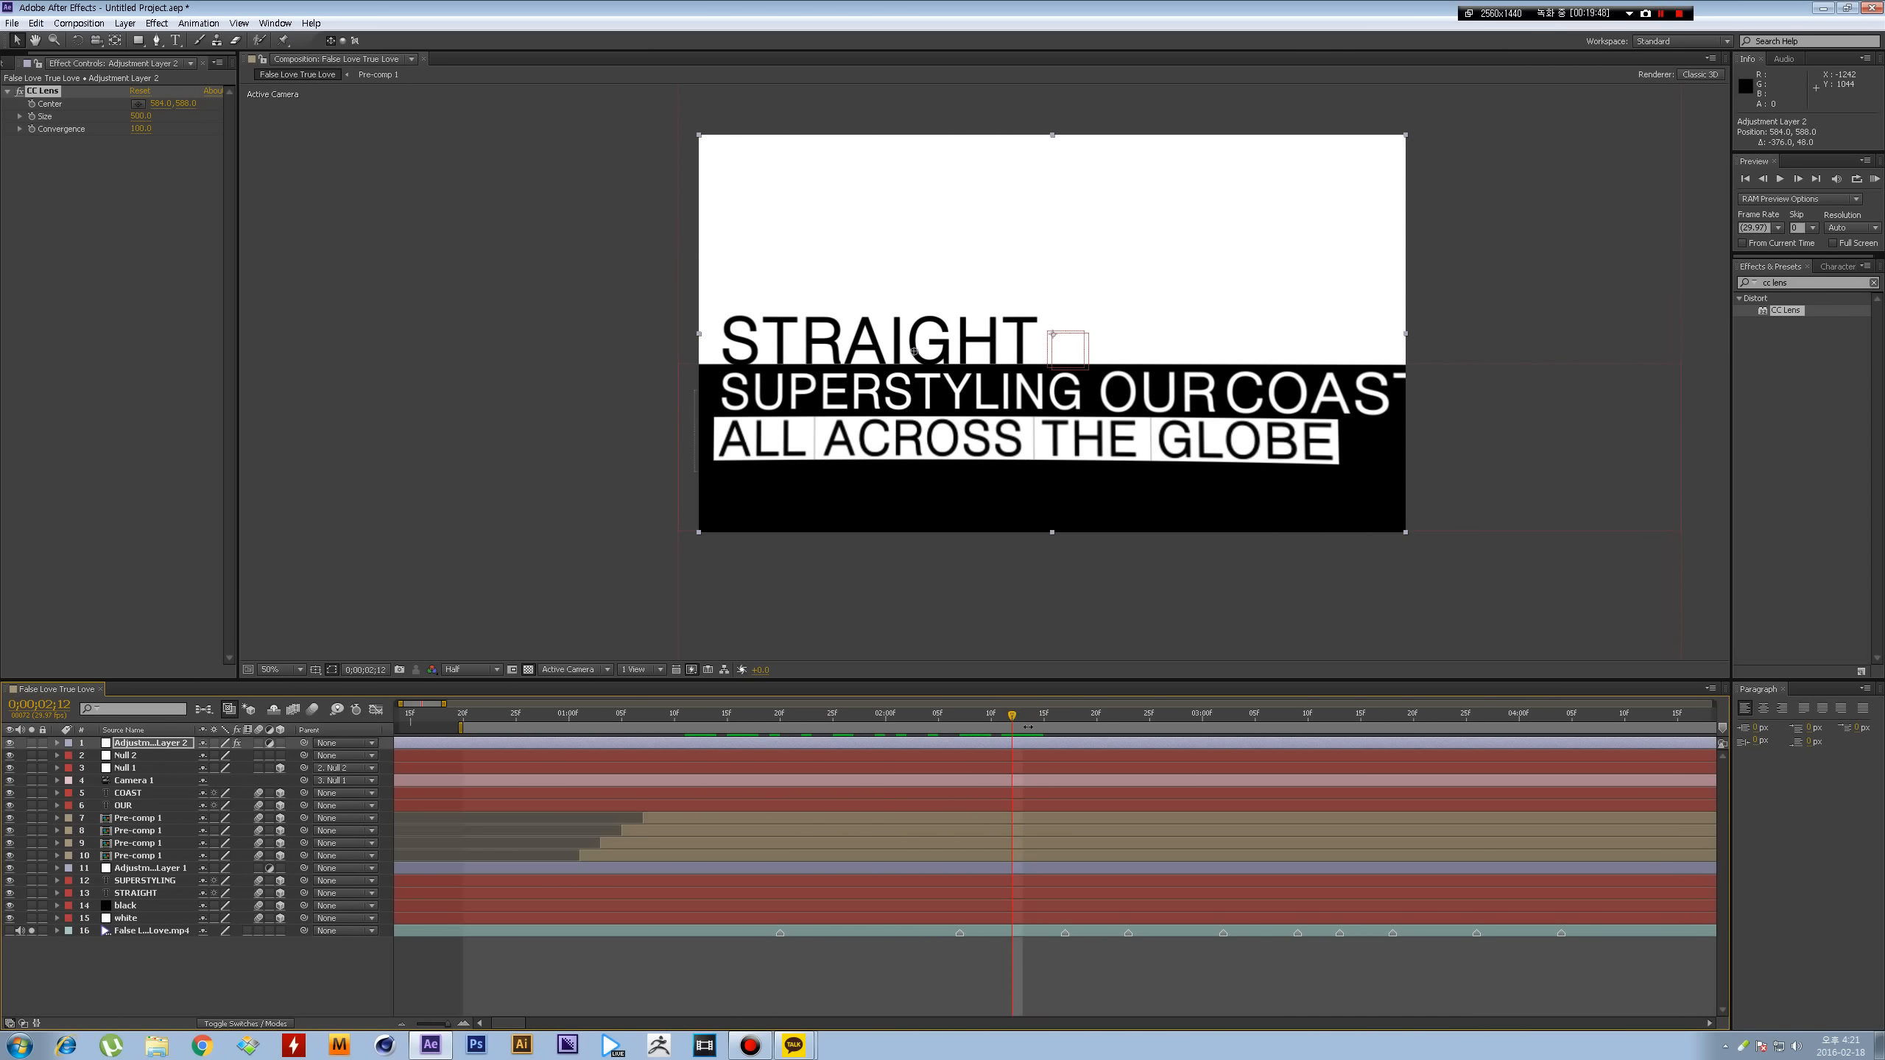
{"action": "left_click_drag", "start_coordinate": [1038, 715], "coordinate": [1076, 717]}
- Add another adjustment layer above the CC Lens adjustment layer
{"action": "left_click", "coordinate": [892, 961]}
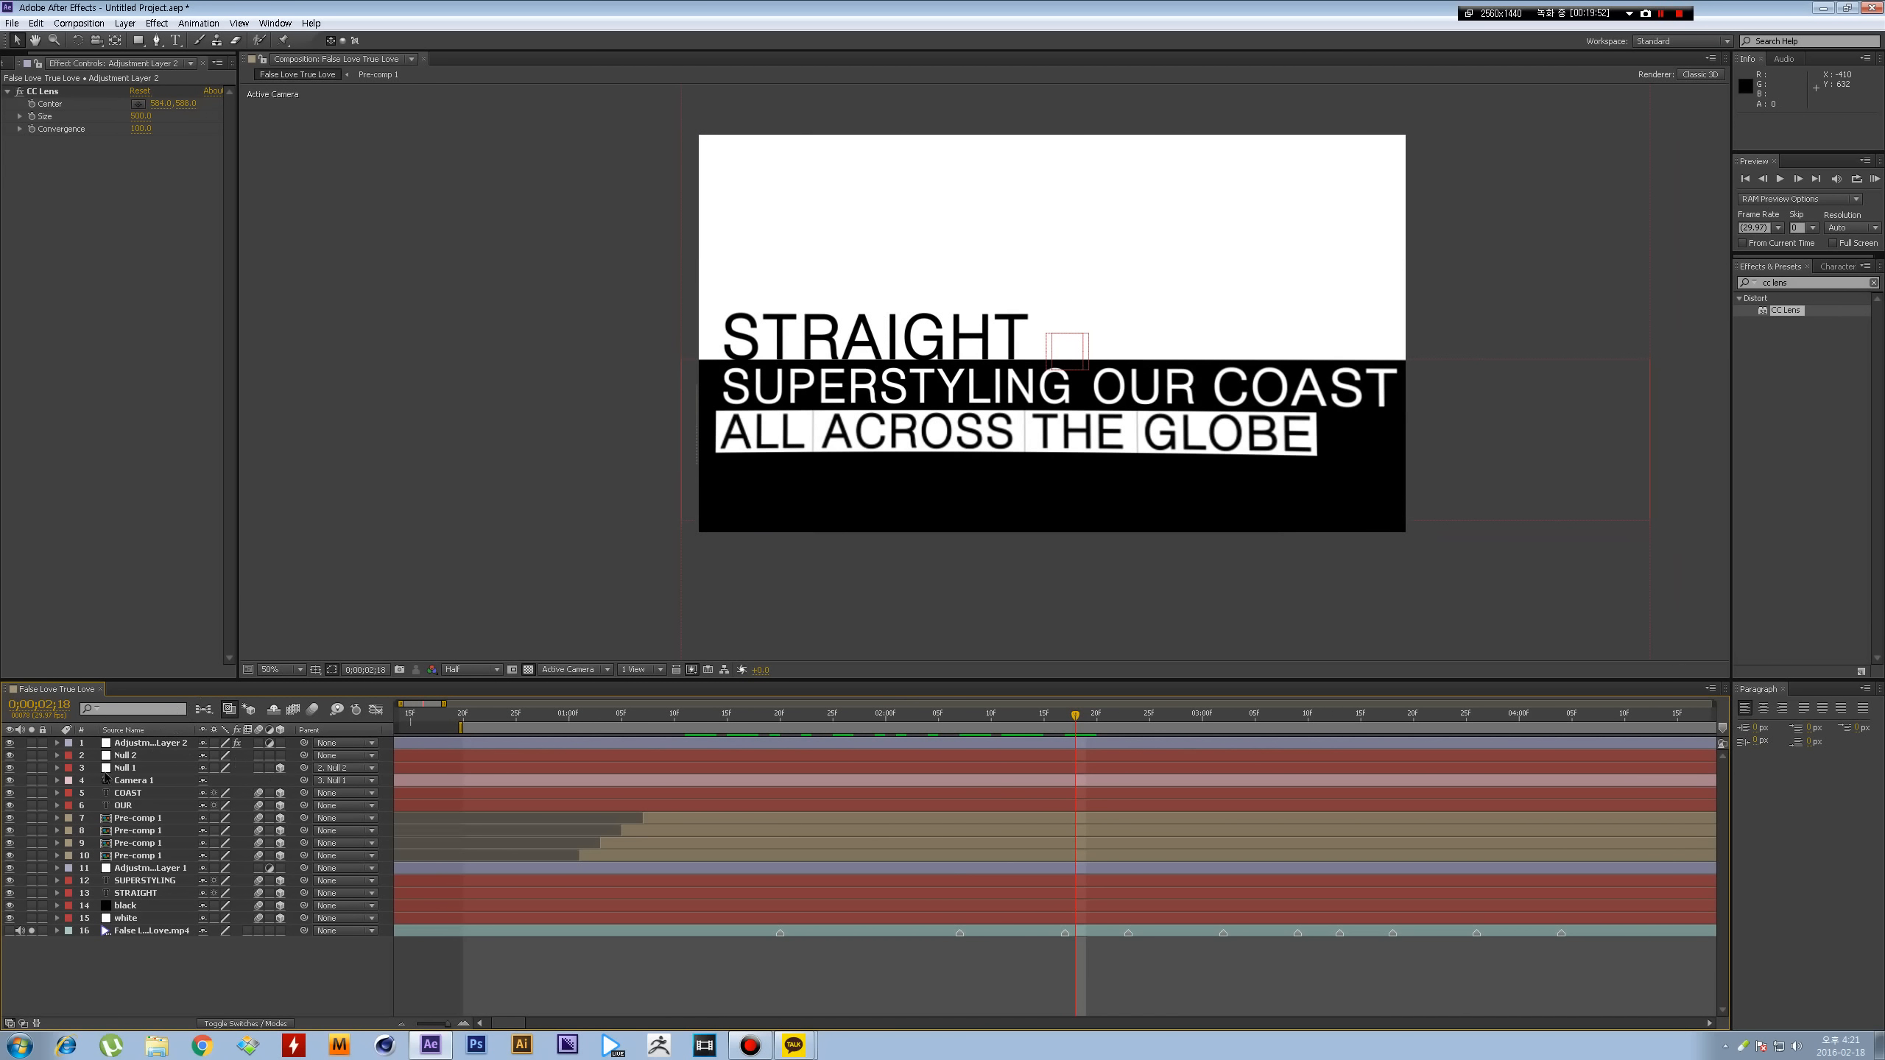
{"action": "key", "text": "ctrl+alt+y"}
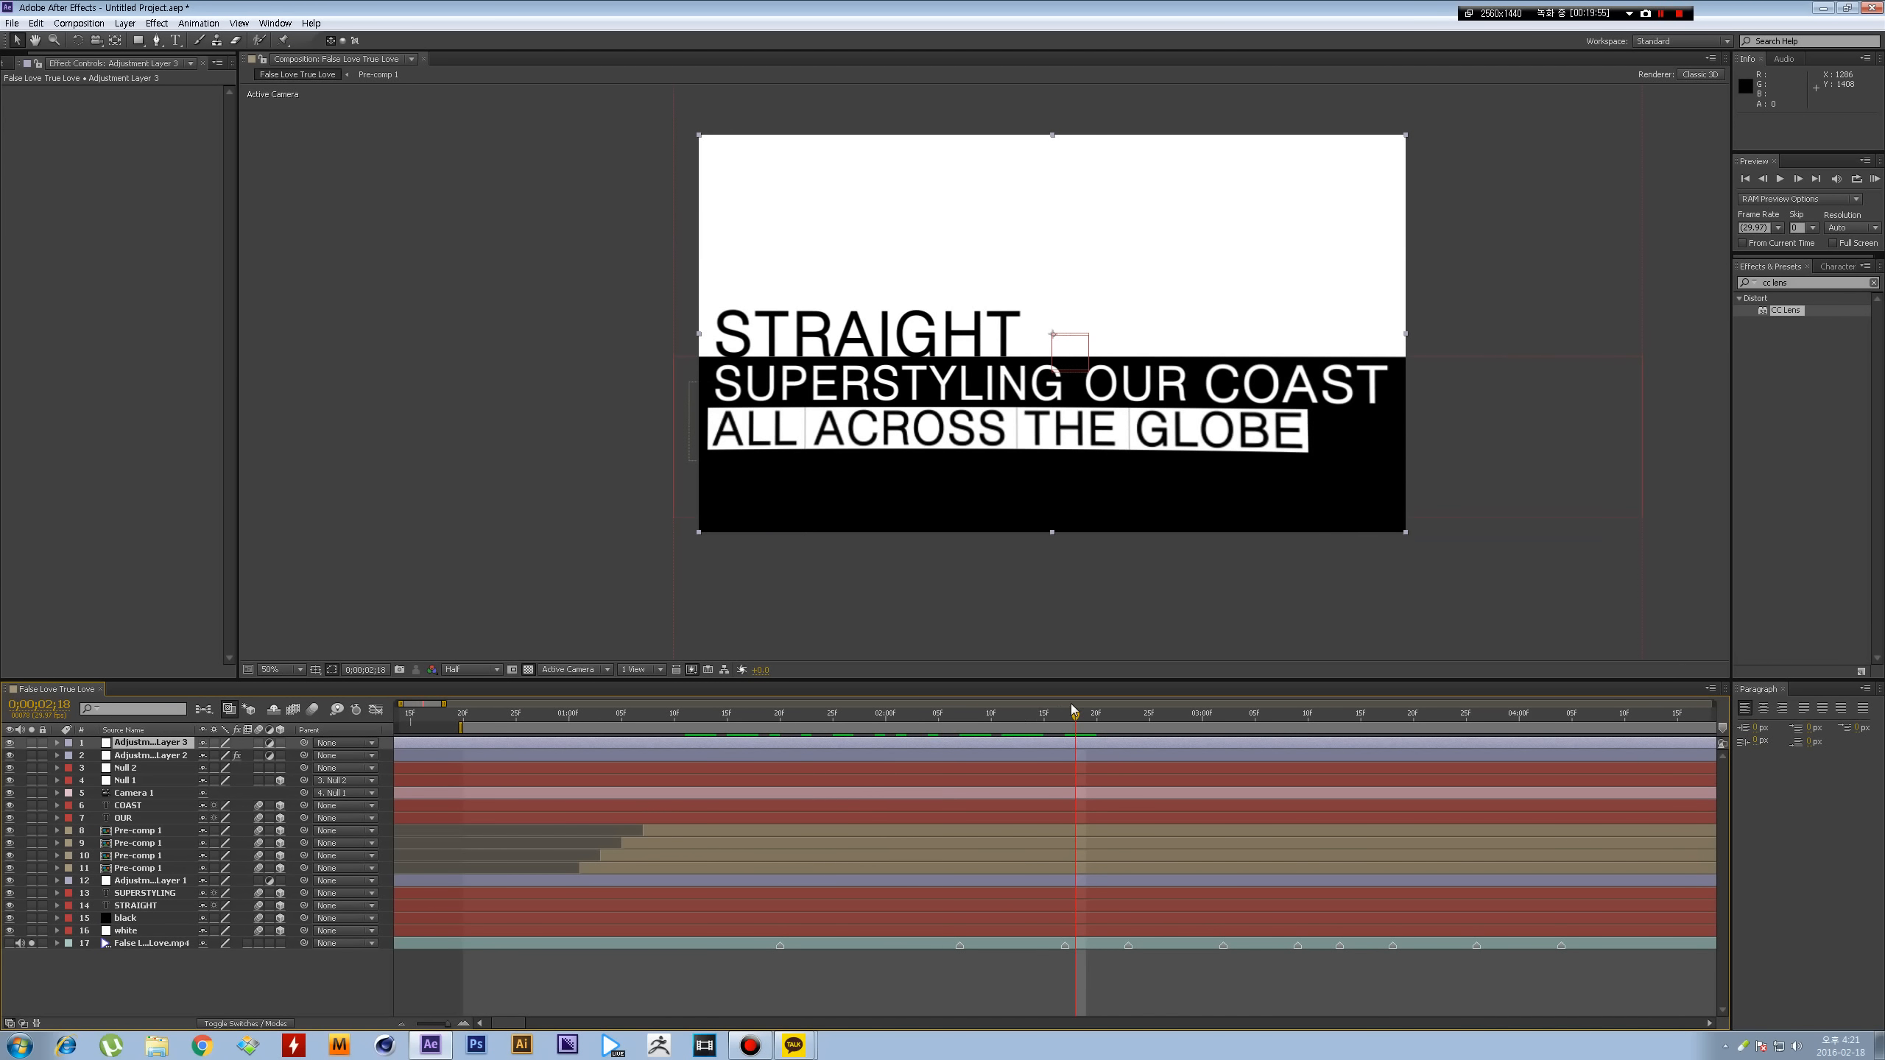
- Apply Fast Blur to the new top adjustment layer with Blurriness 5 and Repeat Edge Pixels enabled
{"action": "left_click_drag", "start_coordinate": [1075, 715], "coordinate": [1047, 716]}
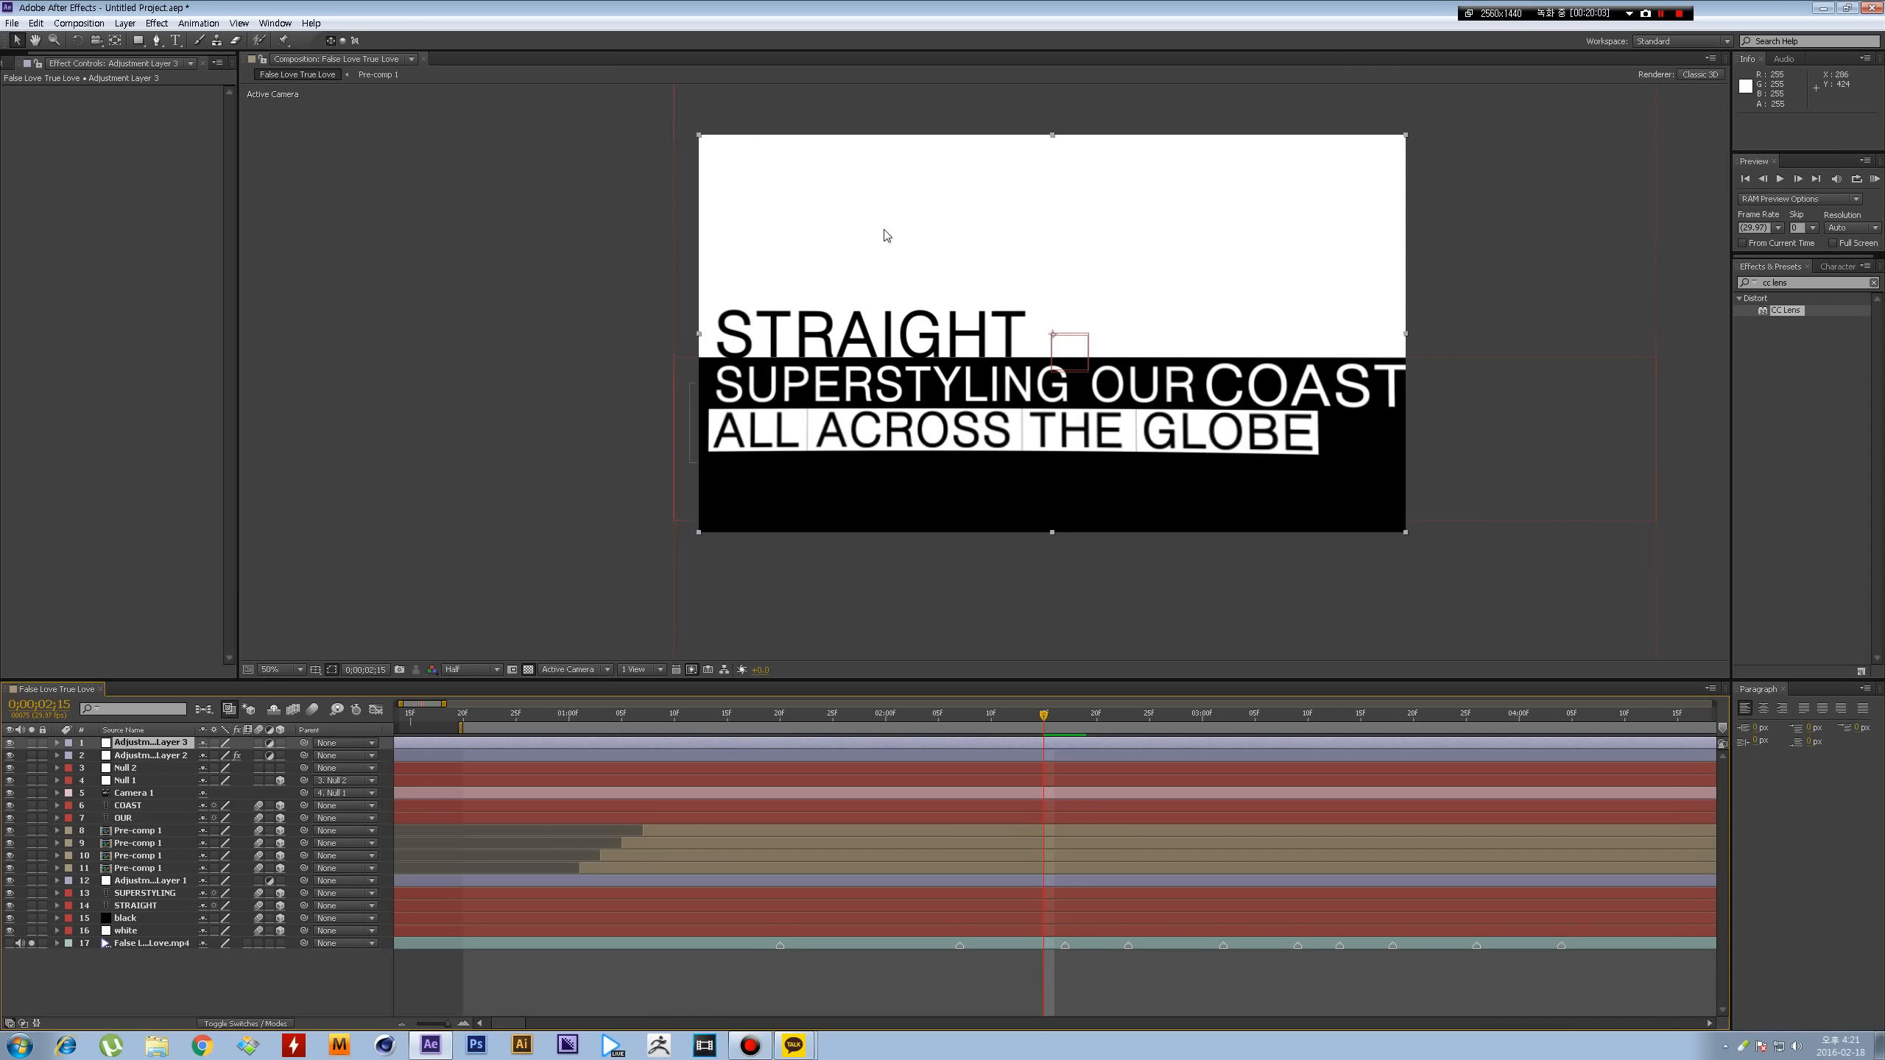
{"action": "left_click_drag", "start_coordinate": [1802, 284], "coordinate": [1688, 294]}
{"action": "type", "text": "fast b"}
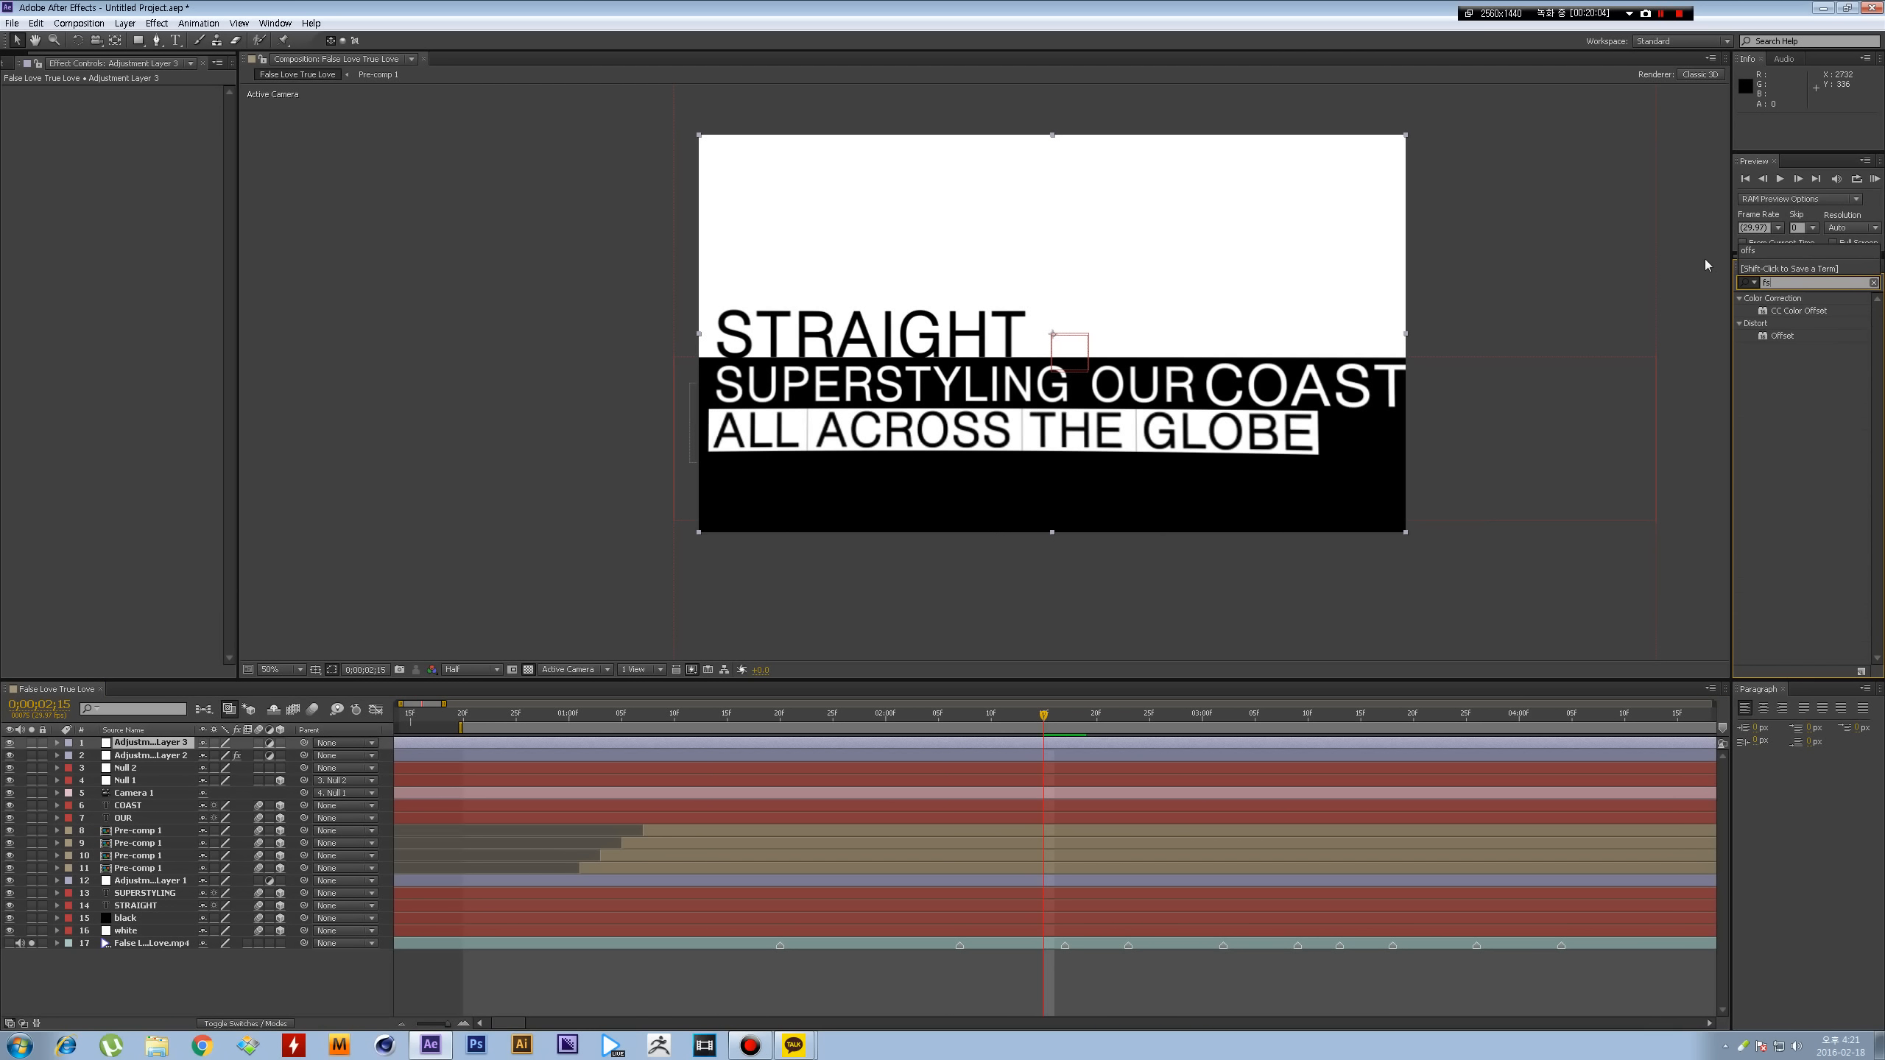
{"action": "double_click", "coordinate": [1785, 322]}
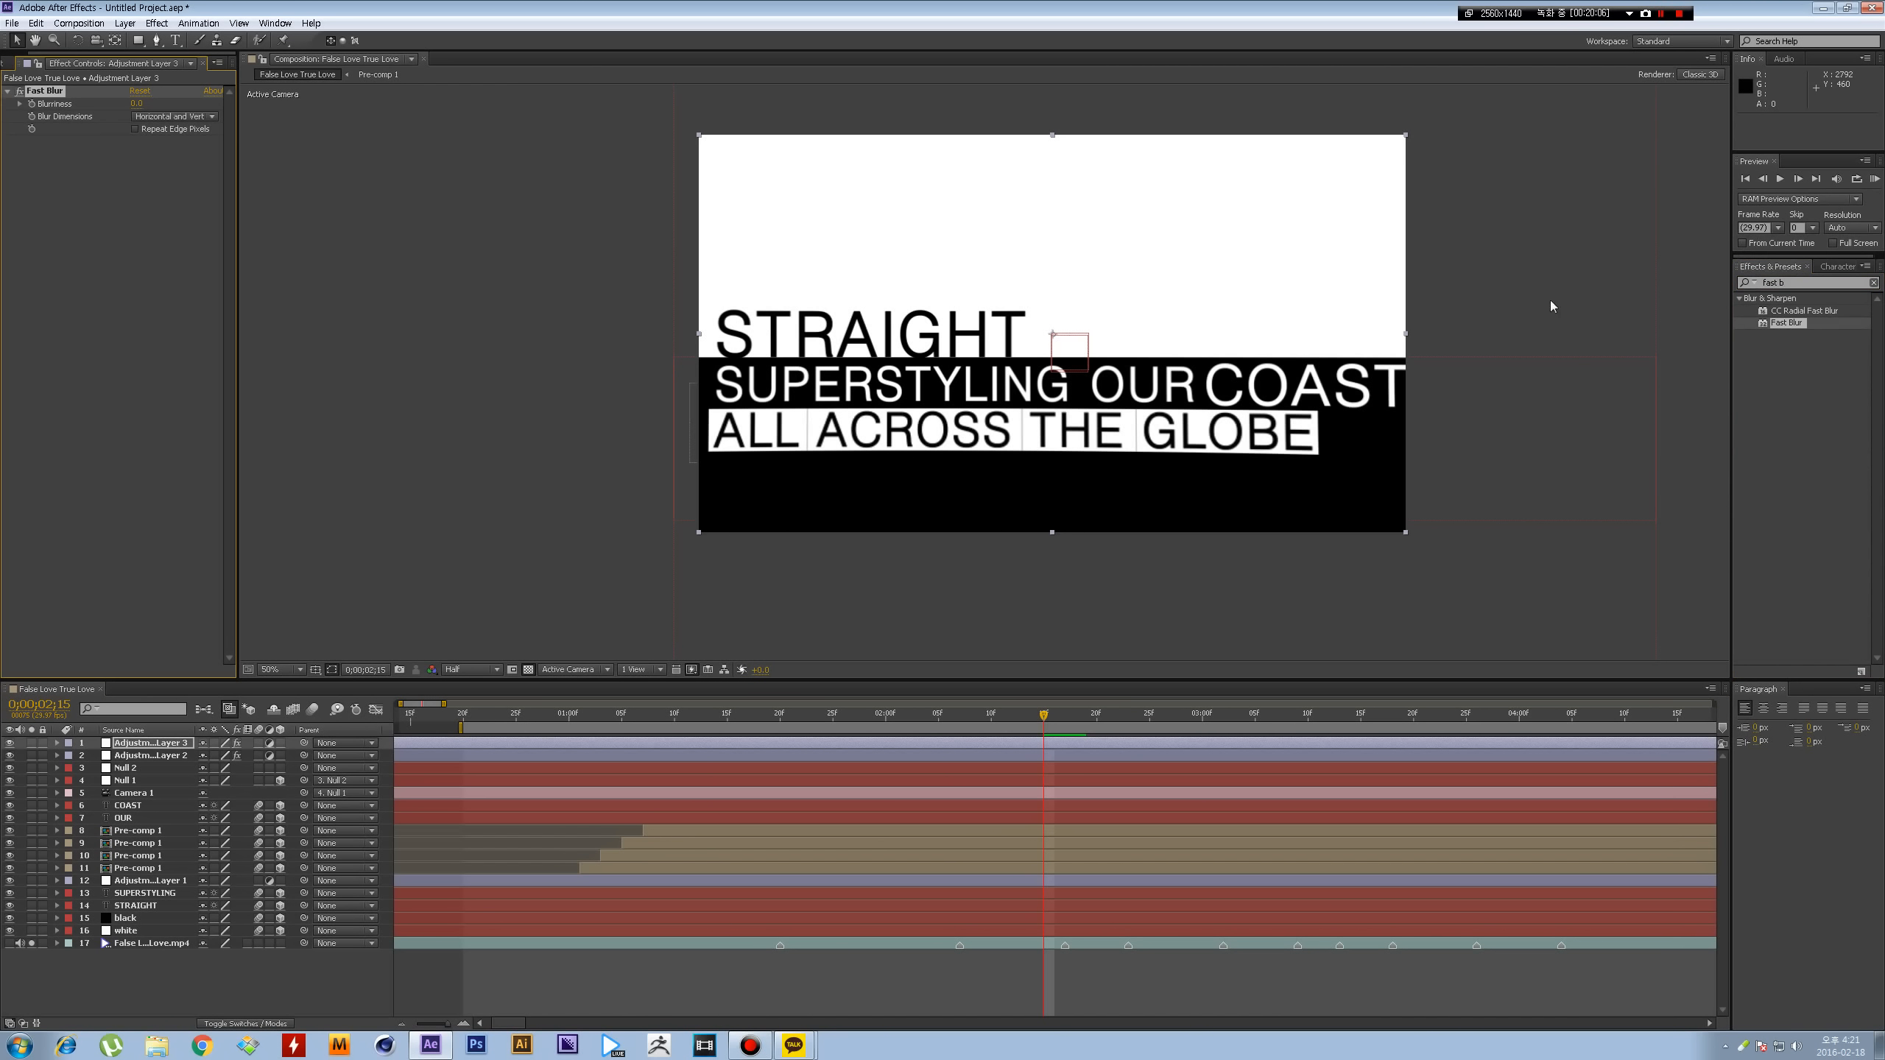
{"action": "left_click", "coordinate": [144, 104]}
{"action": "type", "text": "5"}
{"action": "key", "text": "Return"}
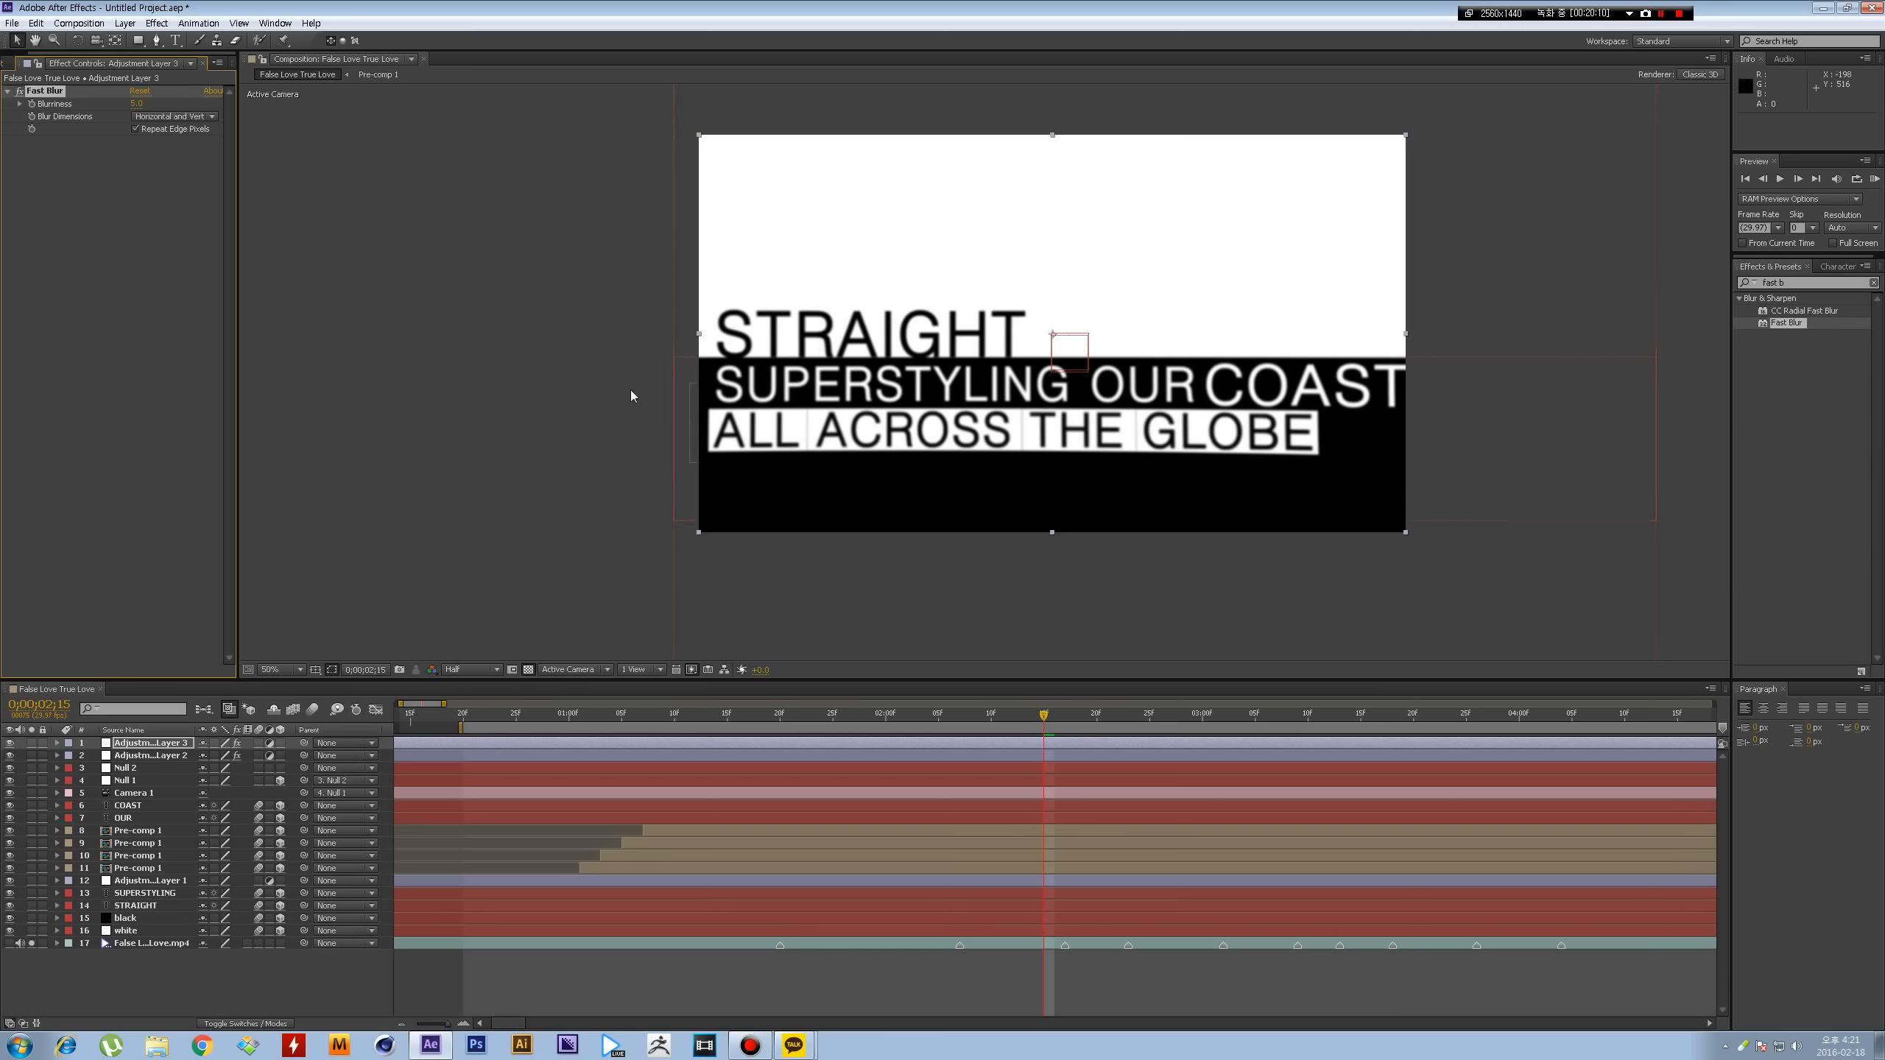
- Add a full-frame elliptical mask to the blur adjustment layer and set its mode to Subtract
{"action": "left_click_drag", "start_coordinate": [135, 42], "coordinate": [181, 73]}
{"action": "double_click", "coordinate": [138, 40]}
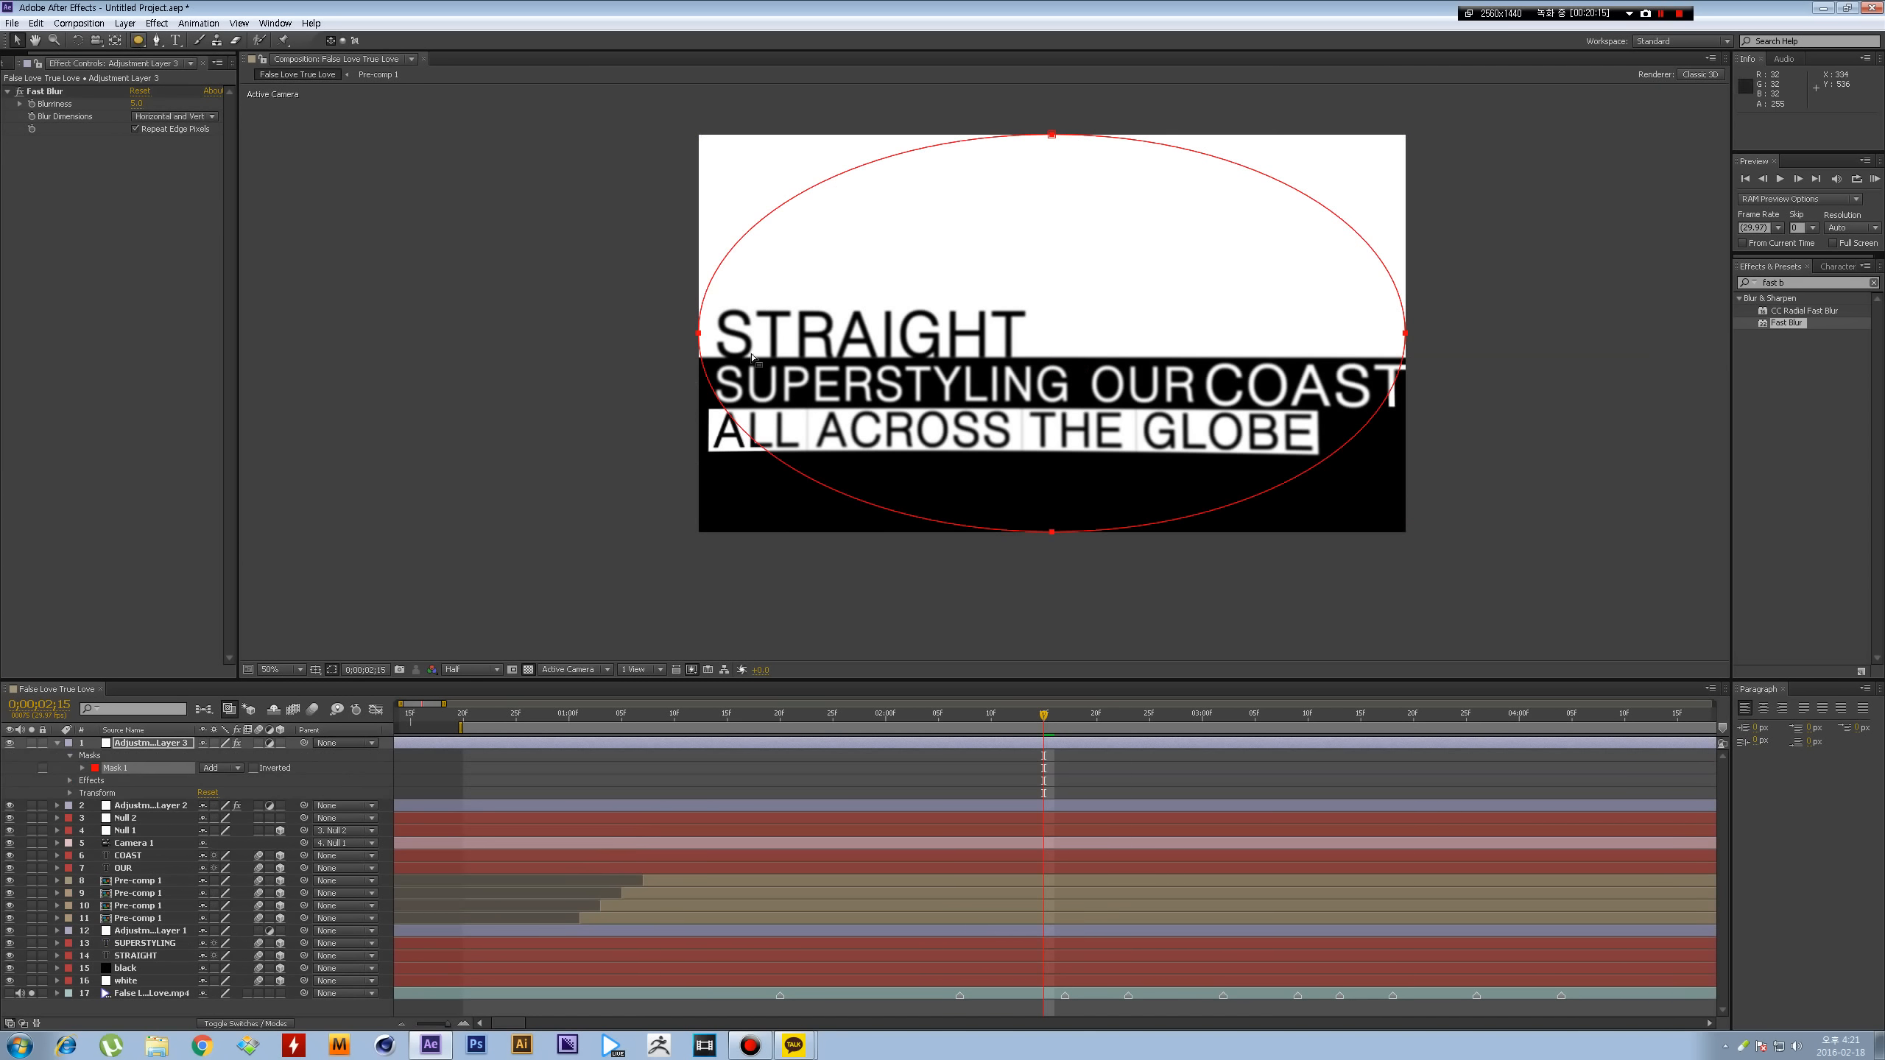
{"action": "left_click", "coordinate": [222, 768]}
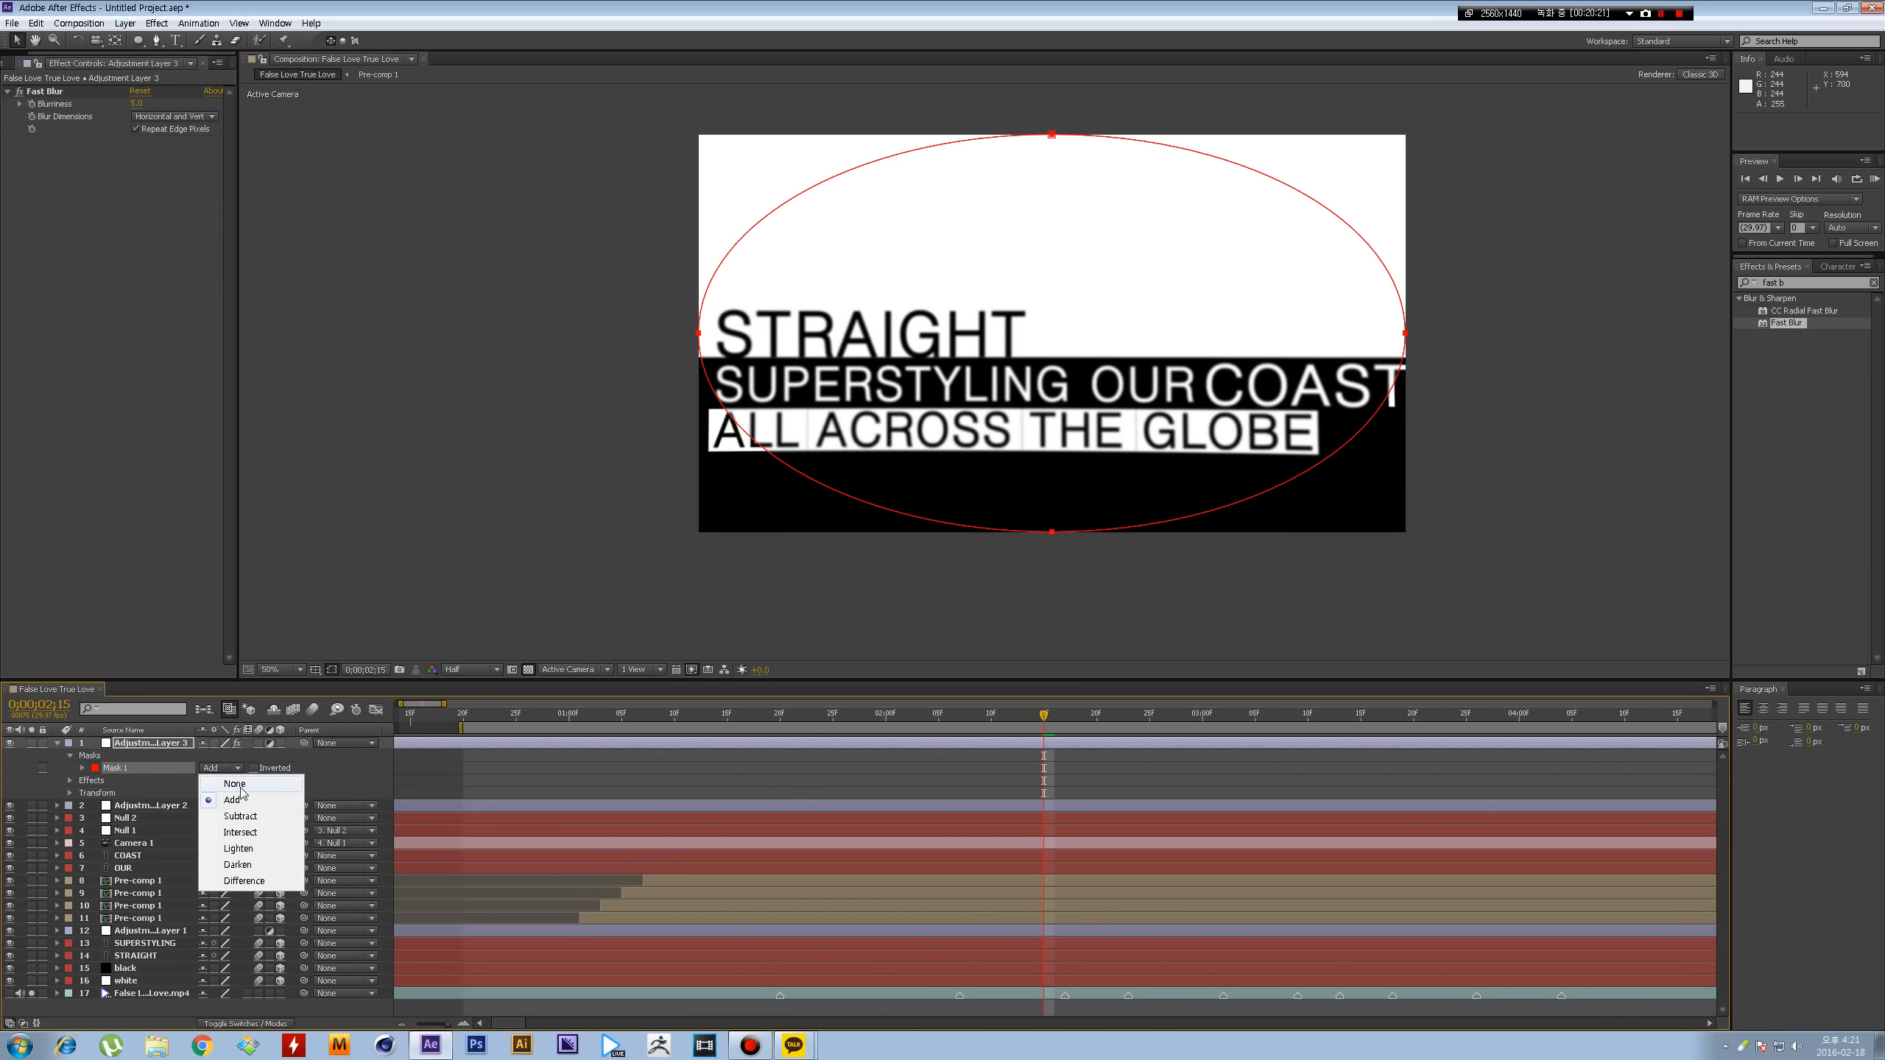
{"action": "left_click", "coordinate": [232, 817]}
{"action": "left_click", "coordinate": [551, 784]}
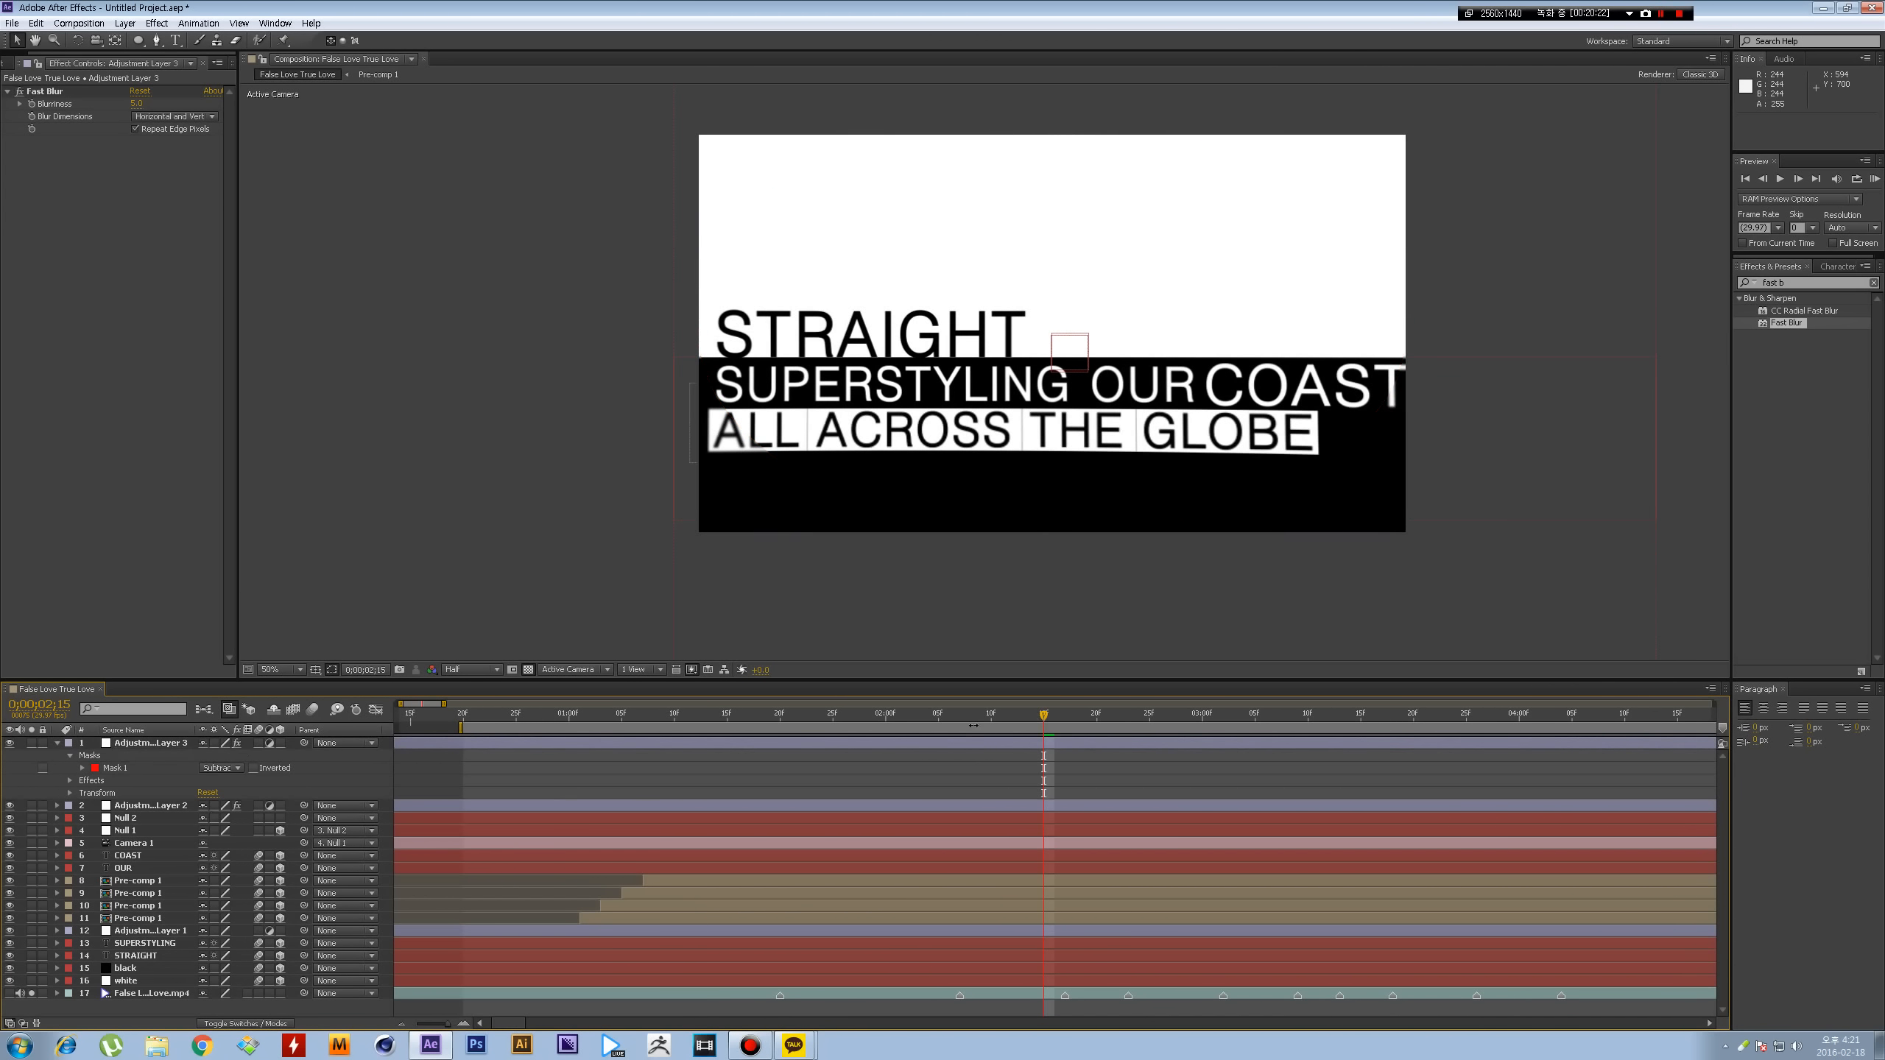
- Feather the elliptical mask on the blur adjustment layer by 100 pixels
{"action": "left_click_drag", "start_coordinate": [1019, 719], "coordinate": [938, 718]}
{"action": "left_click", "coordinate": [916, 746]}
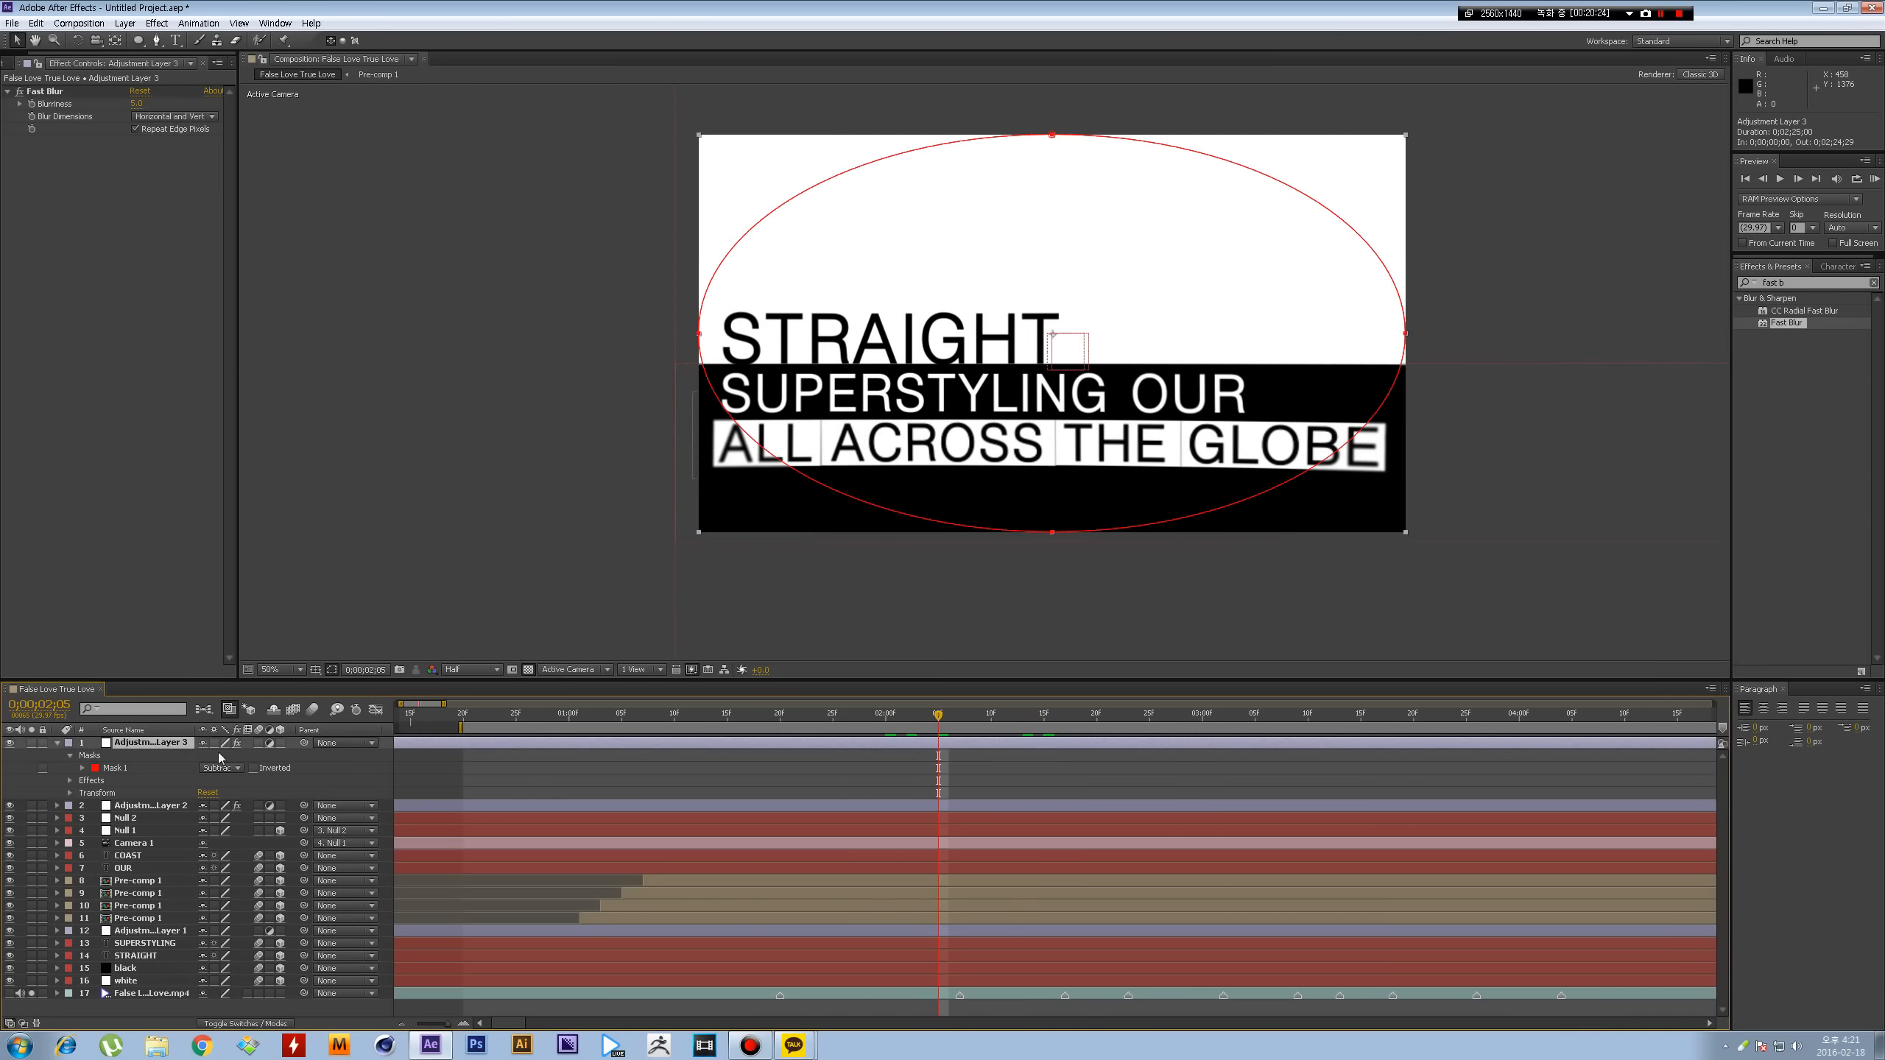
{"action": "key", "text": "f"}
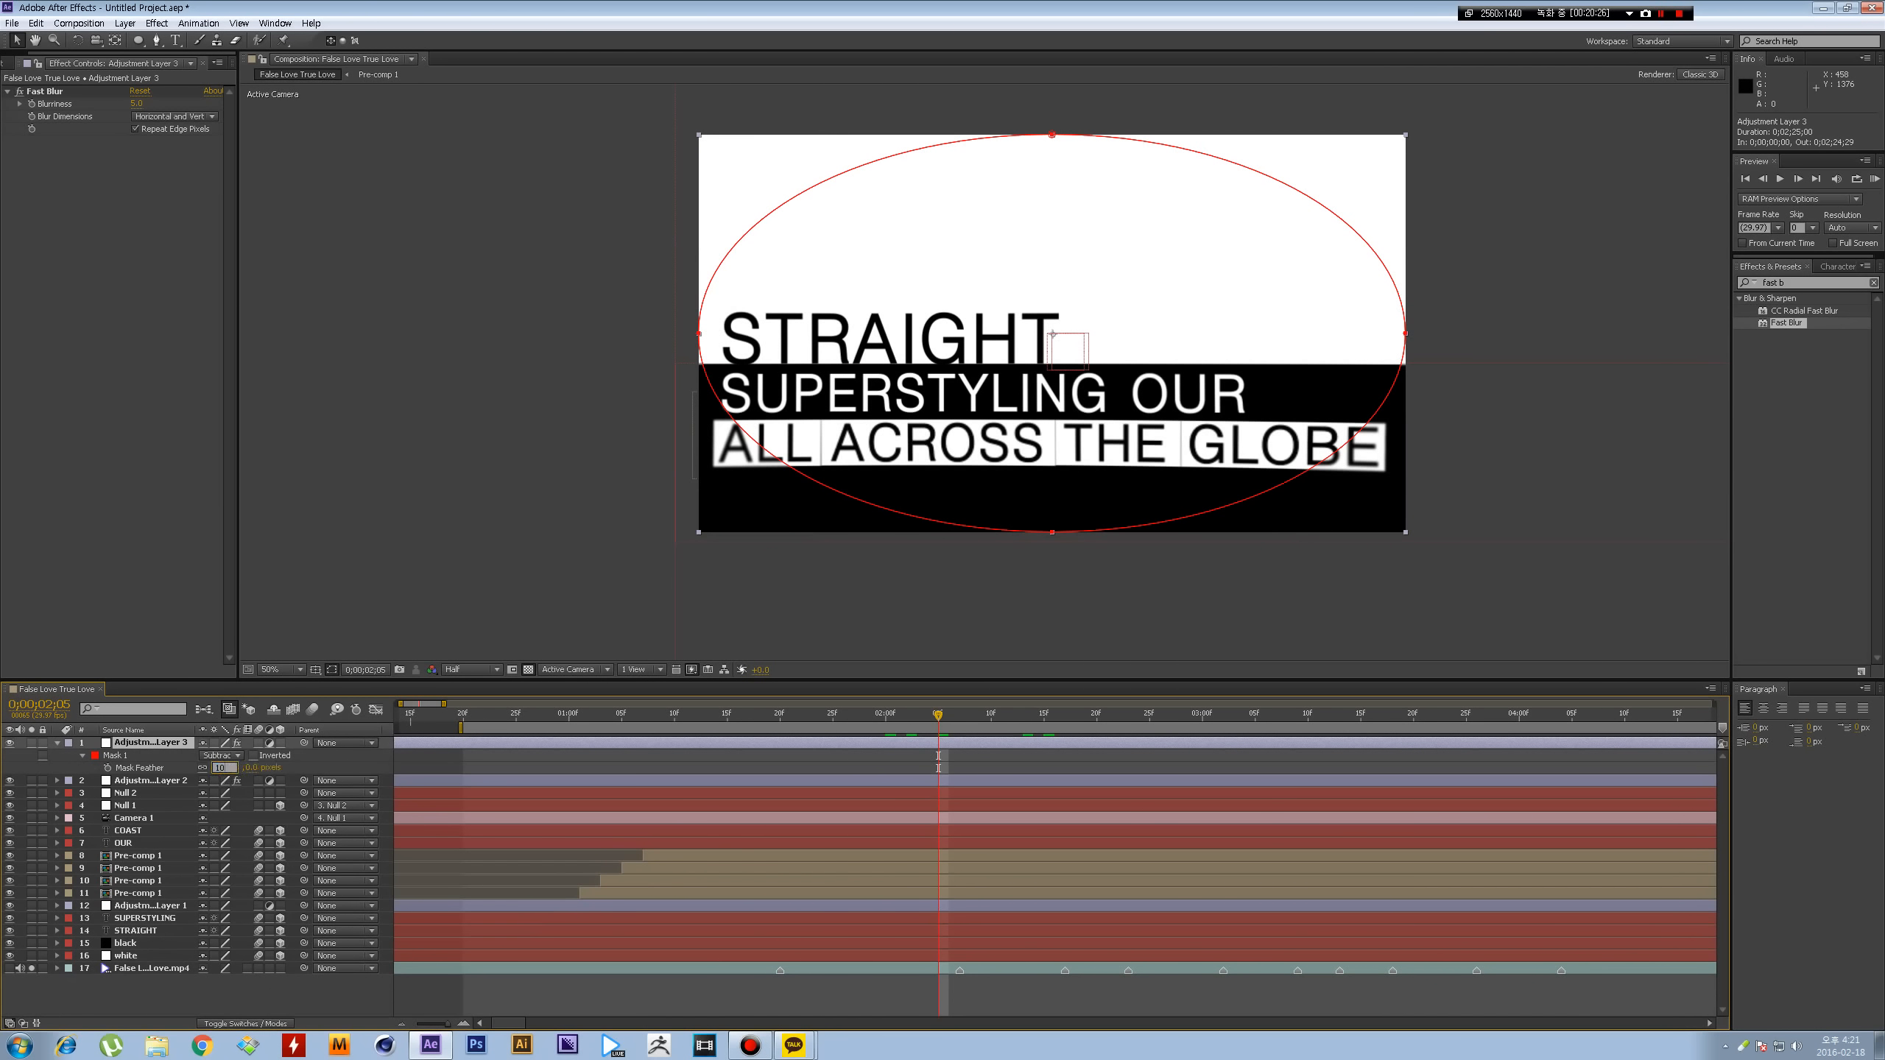
{"action": "key", "text": "Return"}
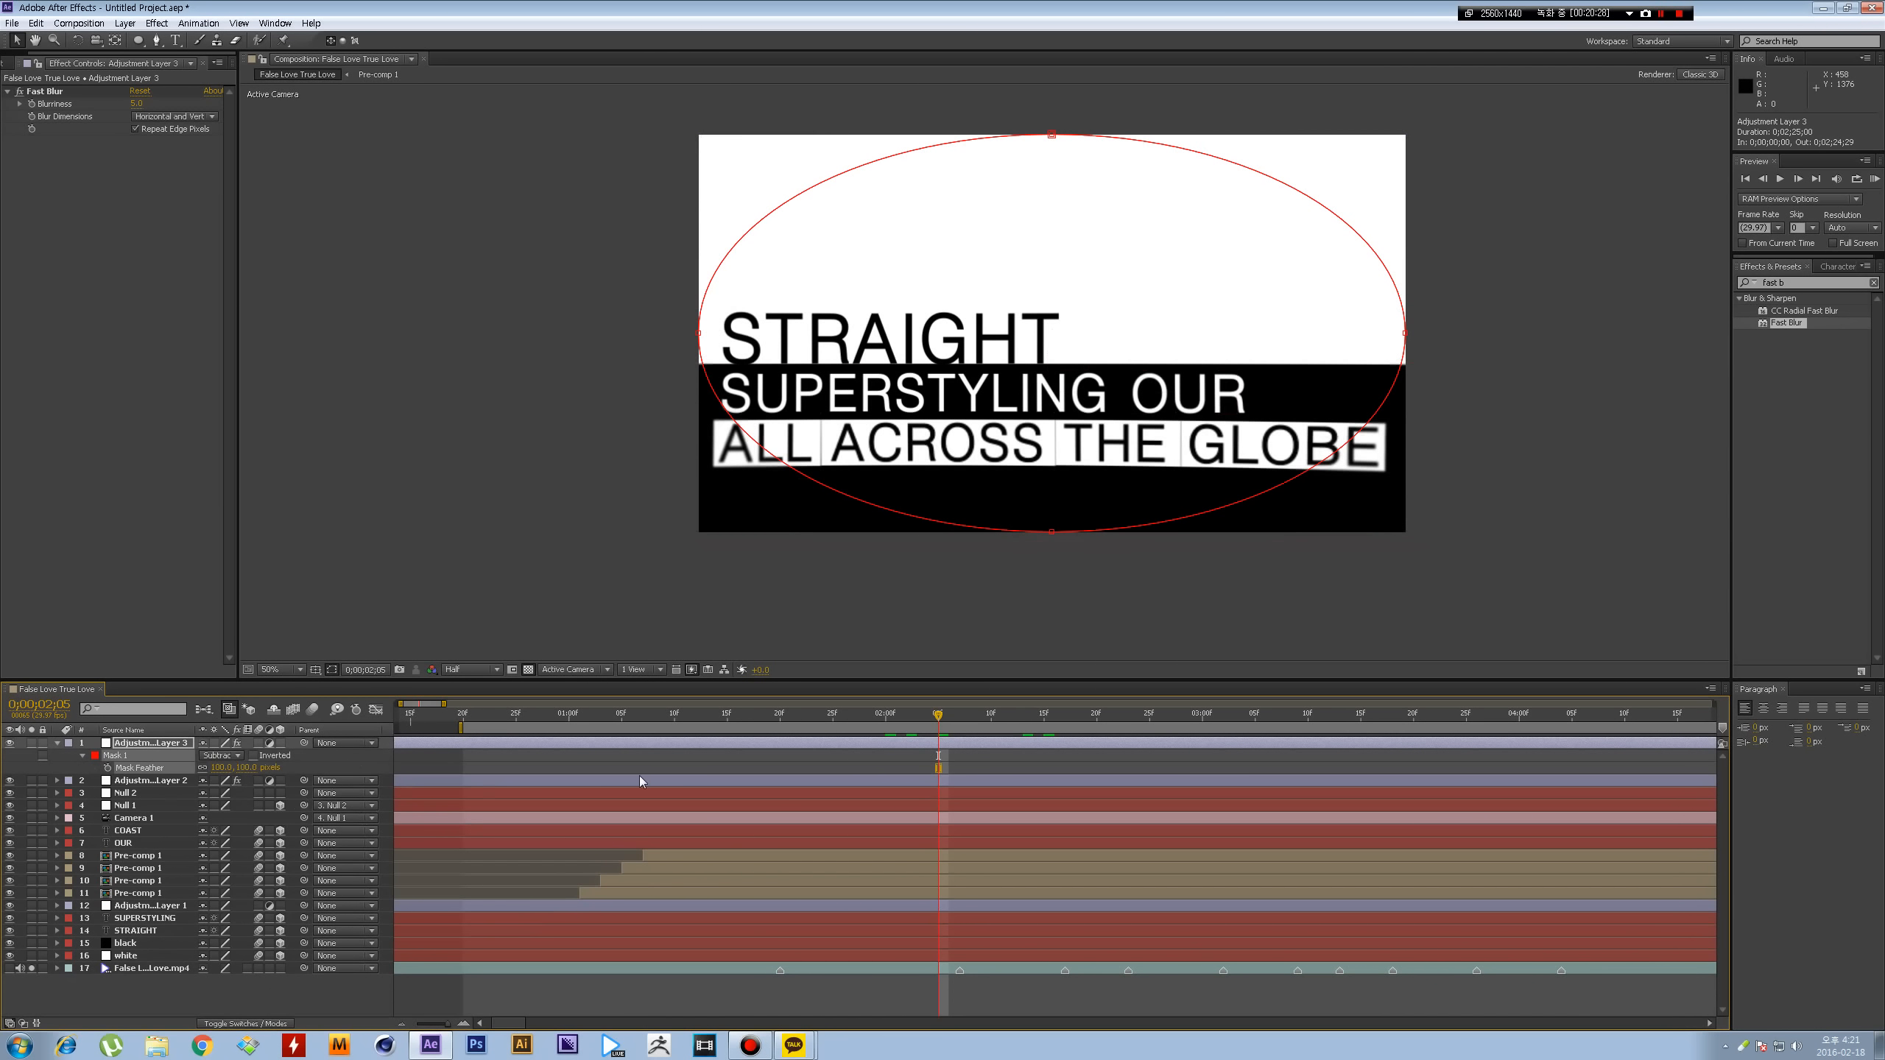
{"action": "left_click", "coordinate": [639, 770]}
- Scrub and play the animation around 0;00;02;04 to 0;00;02;14 to examine the blur at the frame edges
{"action": "mouse_move", "coordinate": [938, 718]}
{"action": "left_mouse_down"}
{"action": "mouse_move", "coordinate": [1019, 719]}
{"action": "mouse_move", "coordinate": [931, 721]}
{"action": "left_mouse_up"}
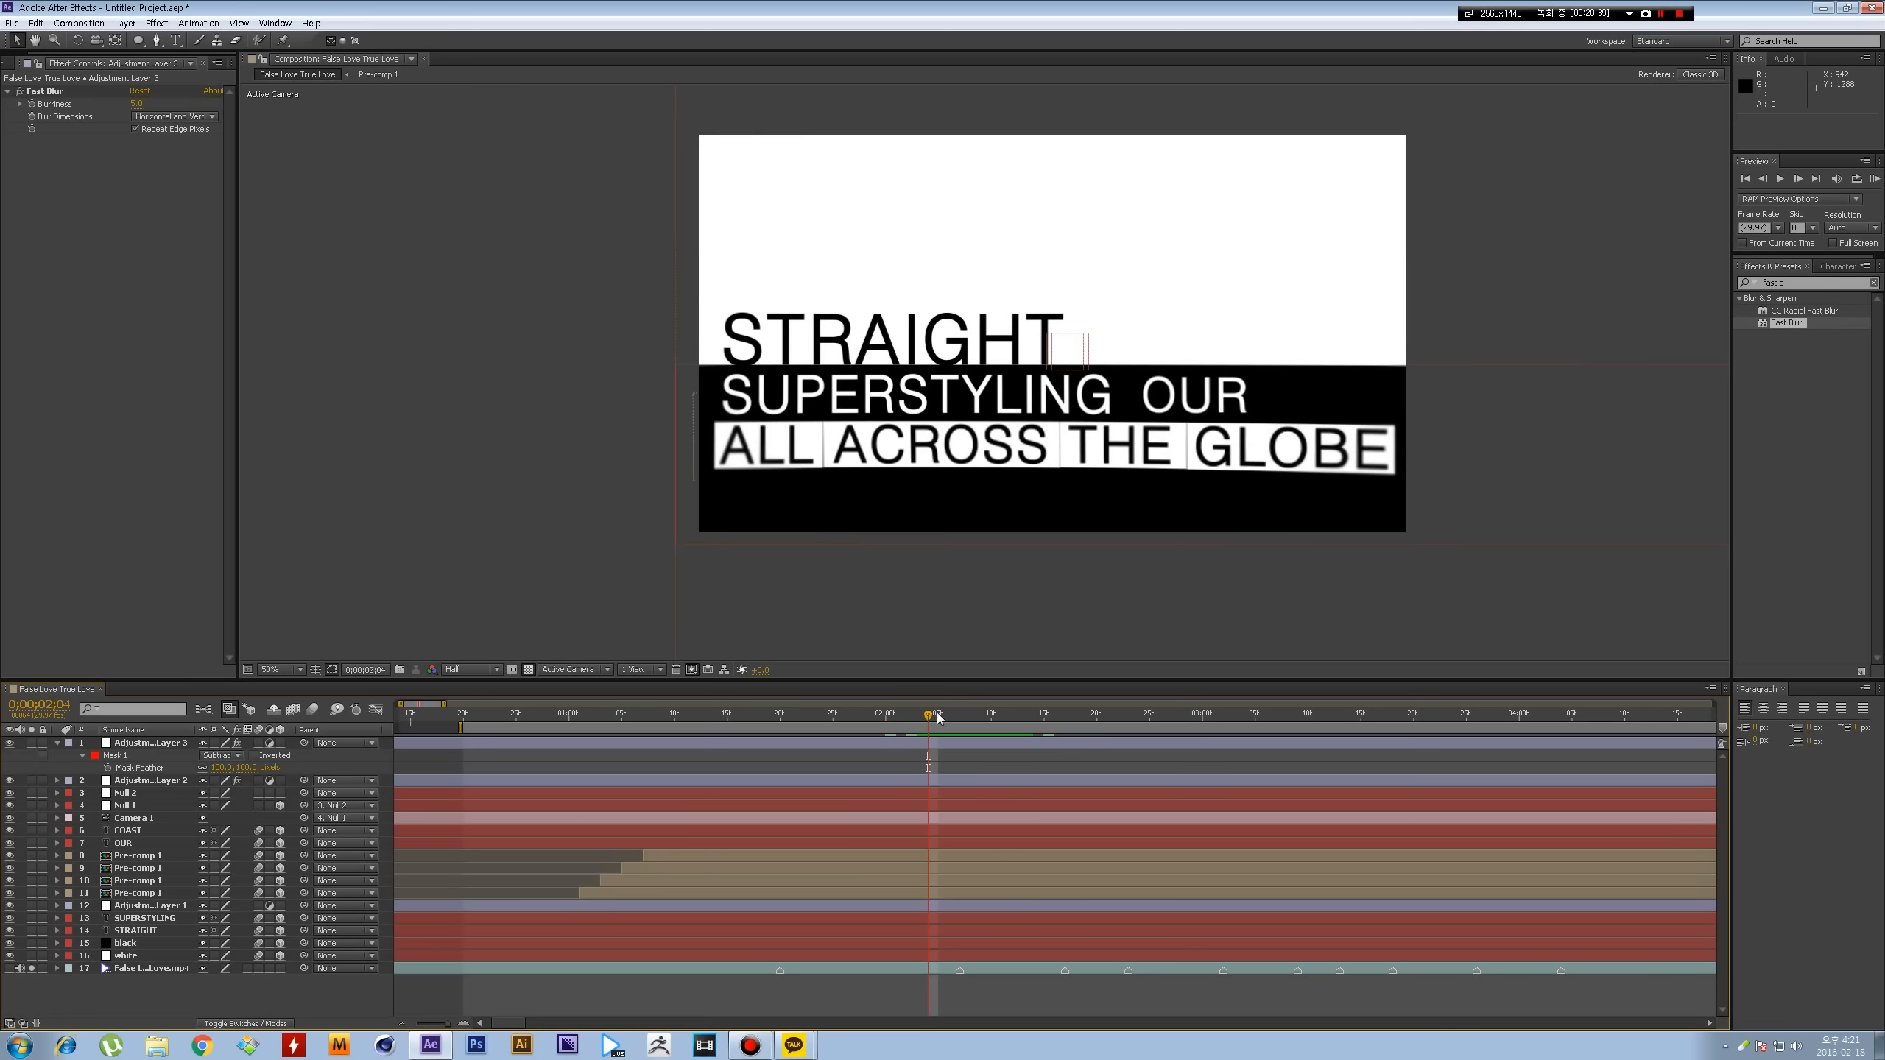
{"action": "left_click", "coordinate": [1034, 715]}
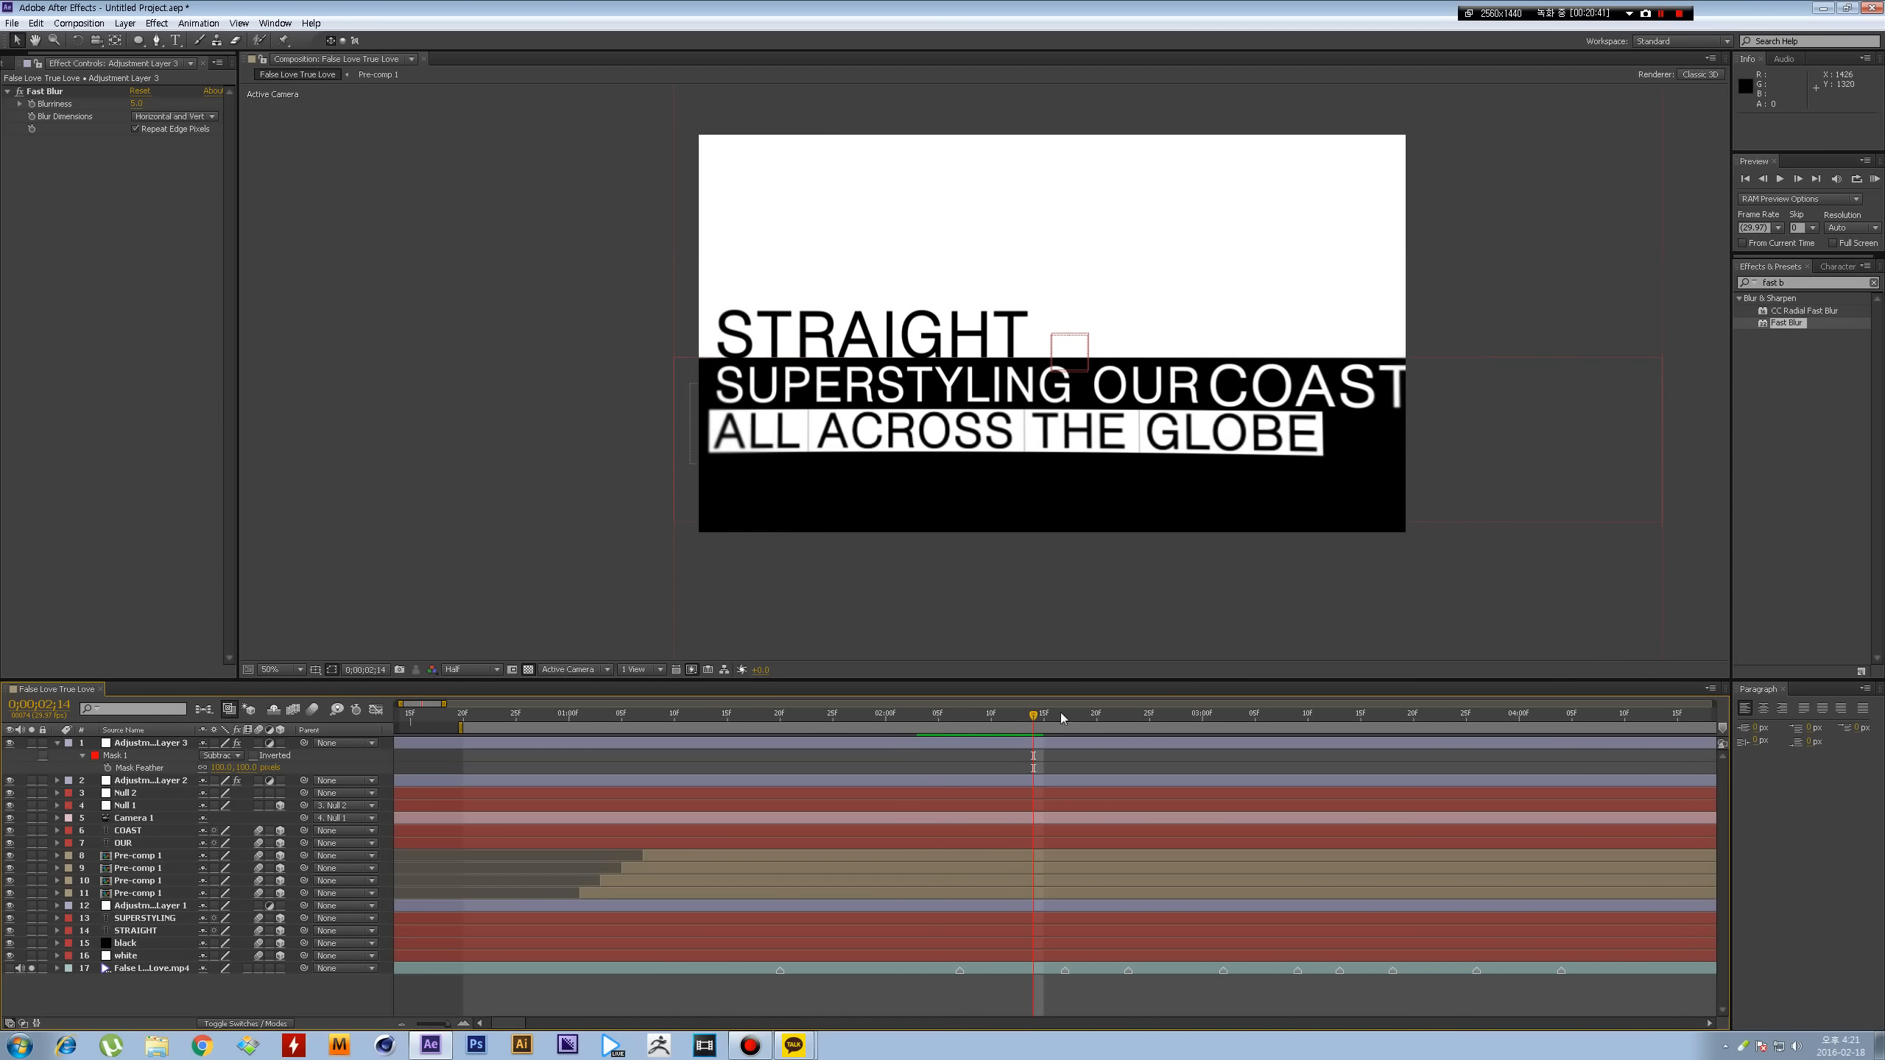
{"action": "left_click_drag", "start_coordinate": [1057, 719], "coordinate": [663, 703]}
{"action": "key", "text": "space"}
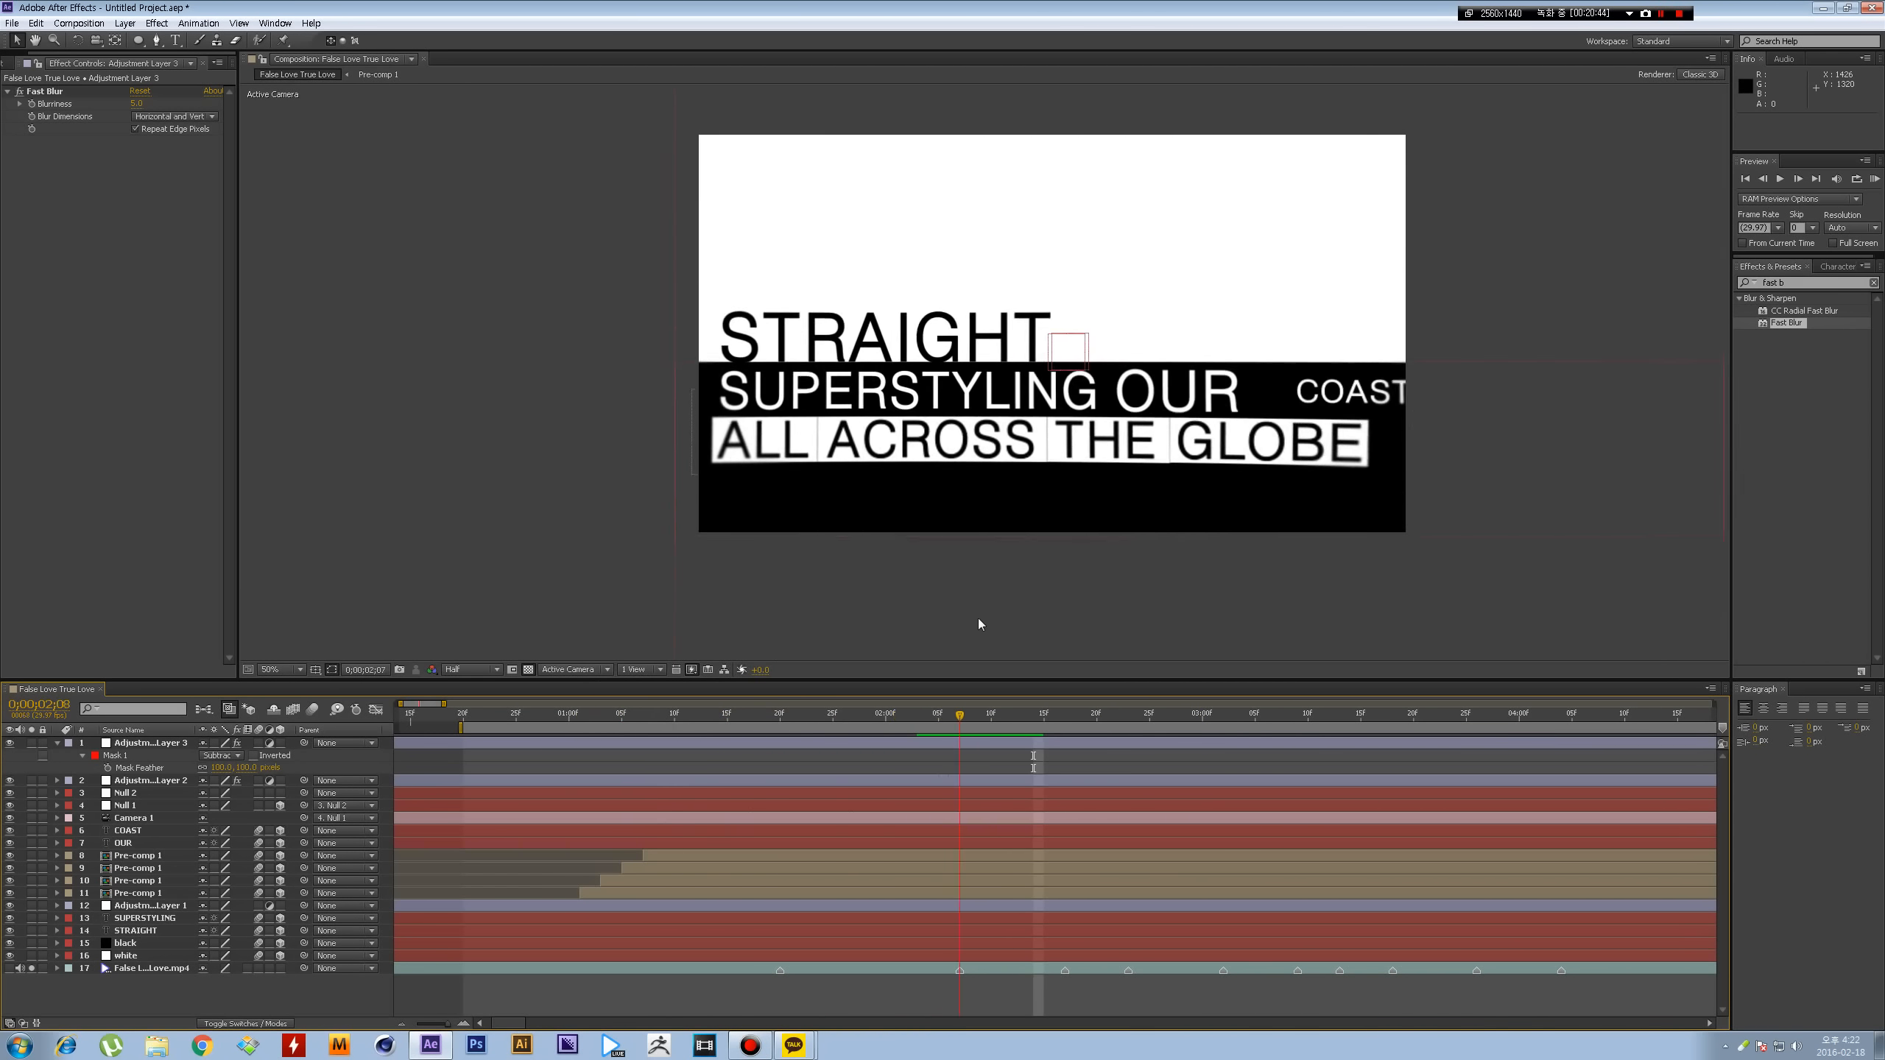
{"action": "key", "text": "space"}
{"action": "left_click_drag", "start_coordinate": [1011, 715], "coordinate": [937, 723]}
{"action": "key", "text": "f"}
{"action": "left_click", "coordinate": [737, 964]}
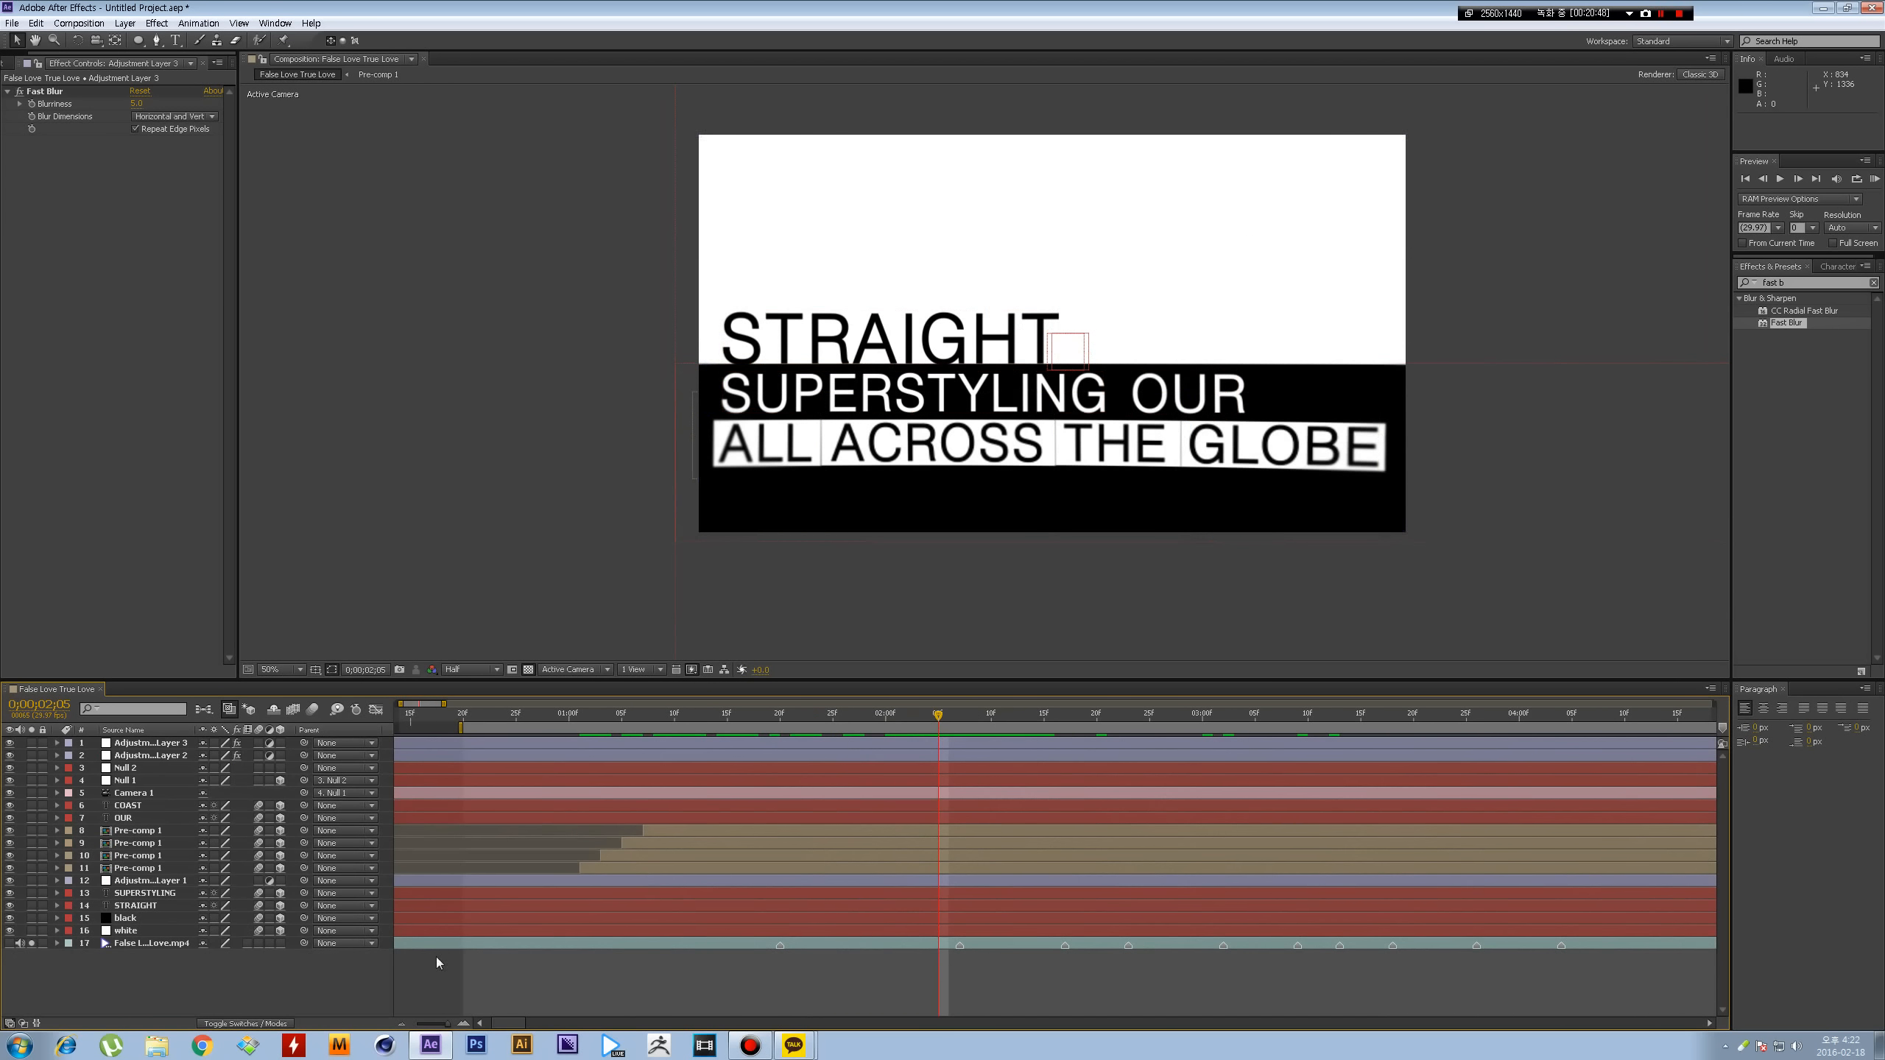
- Set the Z Rotation of Null 1 to 2° to tilt the camera view, and play back the result
{"action": "left_click", "coordinate": [124, 768]}
{"action": "left_click", "coordinate": [124, 781]}
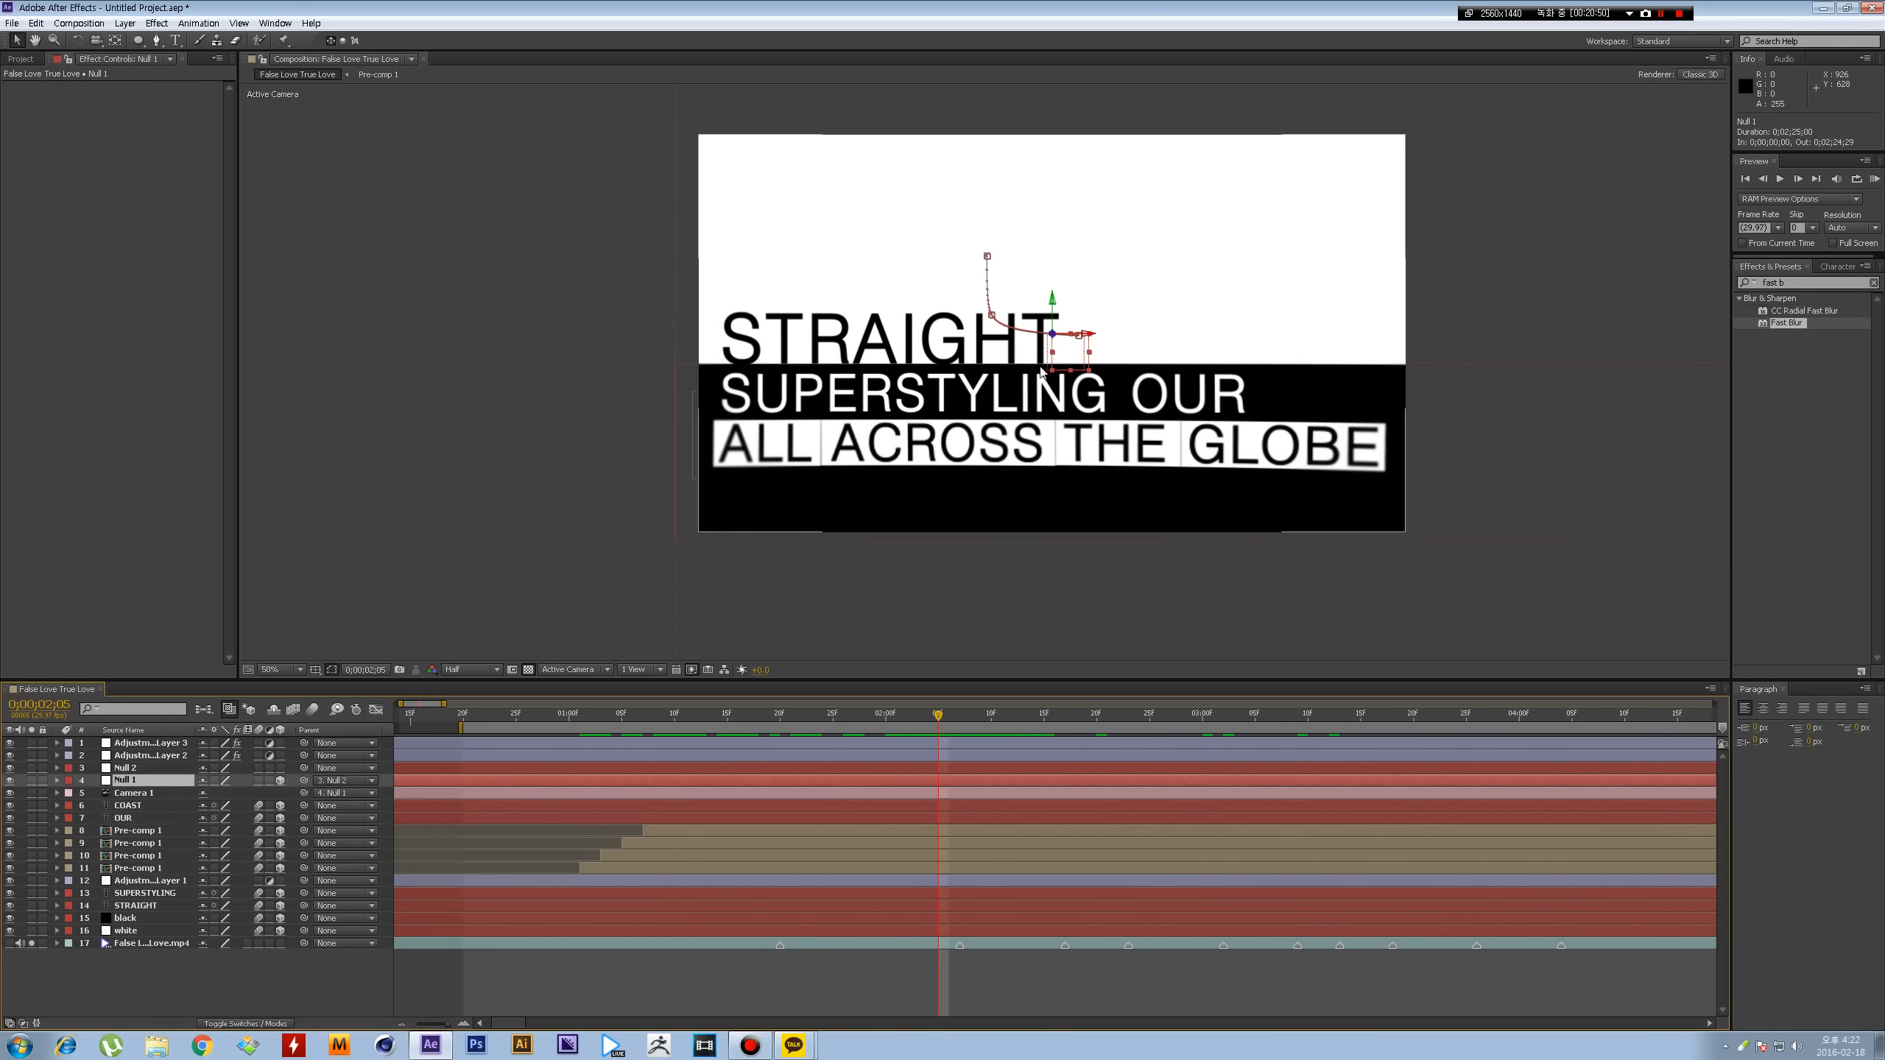
{"action": "key", "text": "r"}
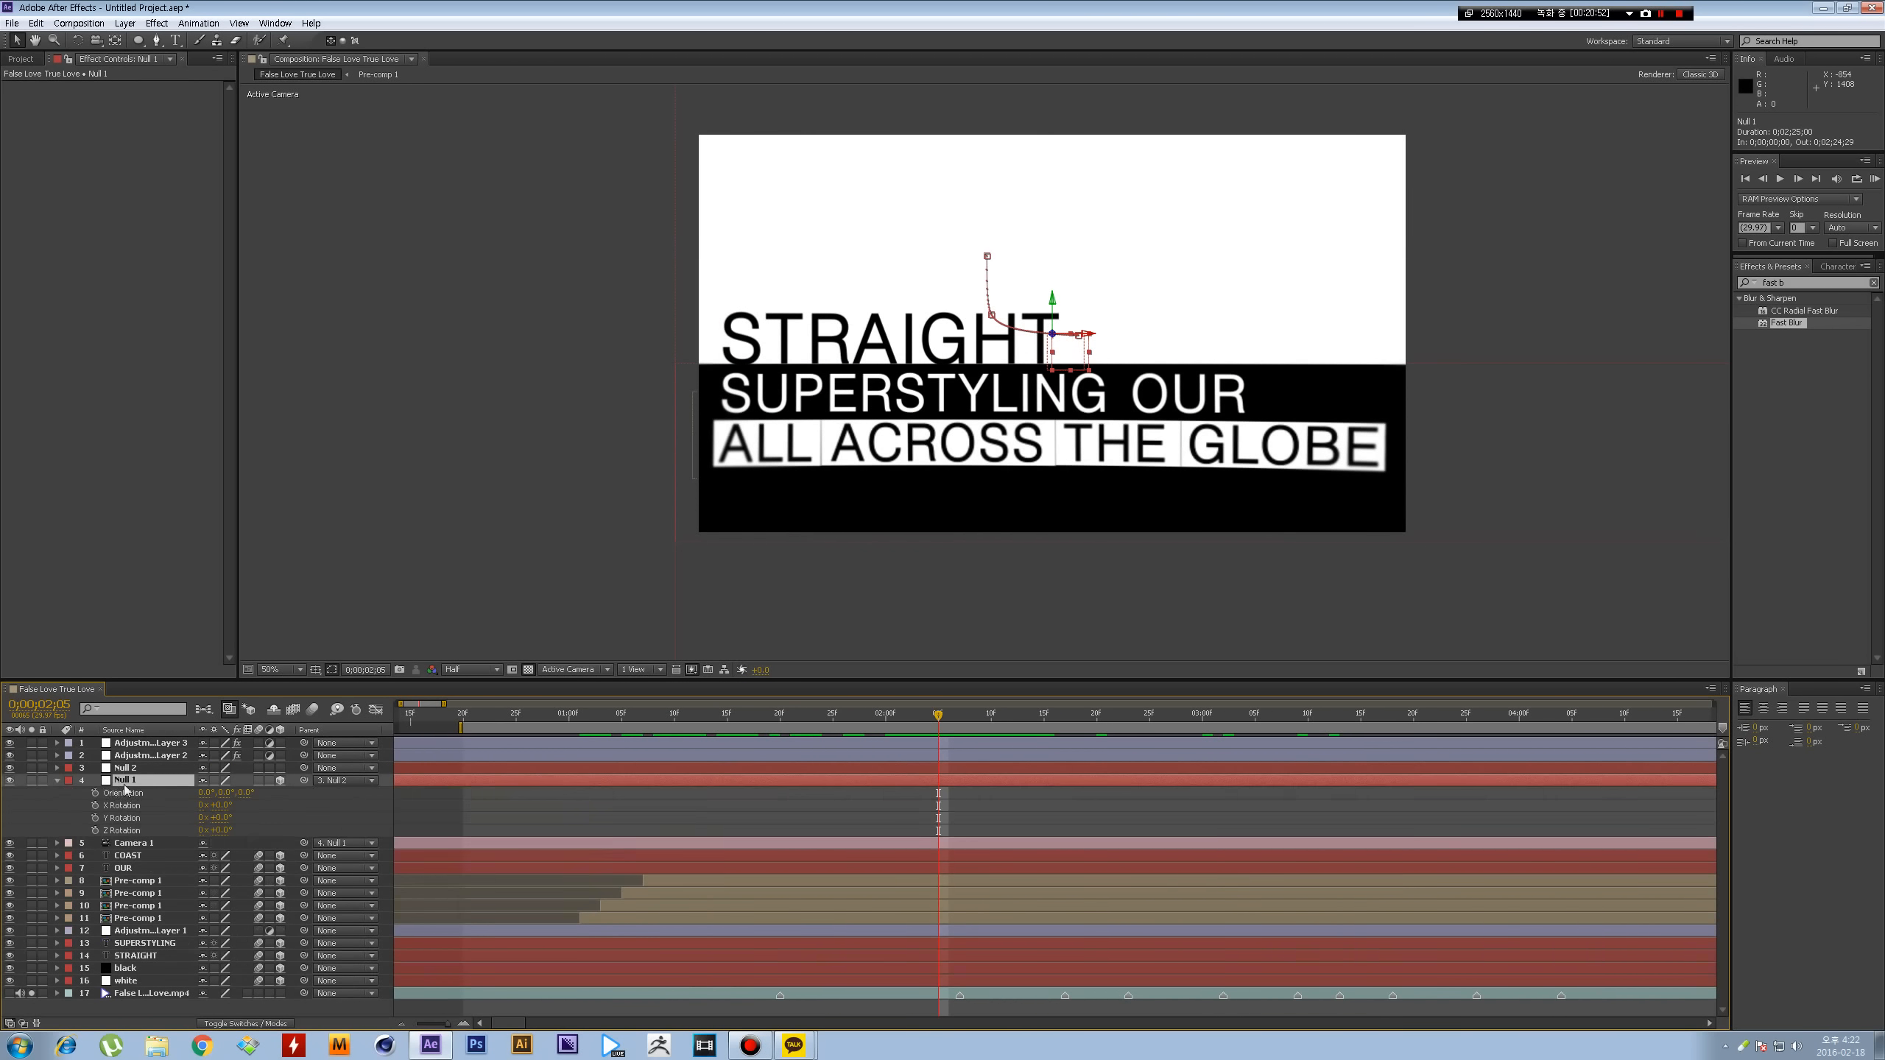
{"action": "left_click_drag", "start_coordinate": [223, 830], "coordinate": [227, 830]}
{"action": "left_click", "coordinate": [220, 831]}
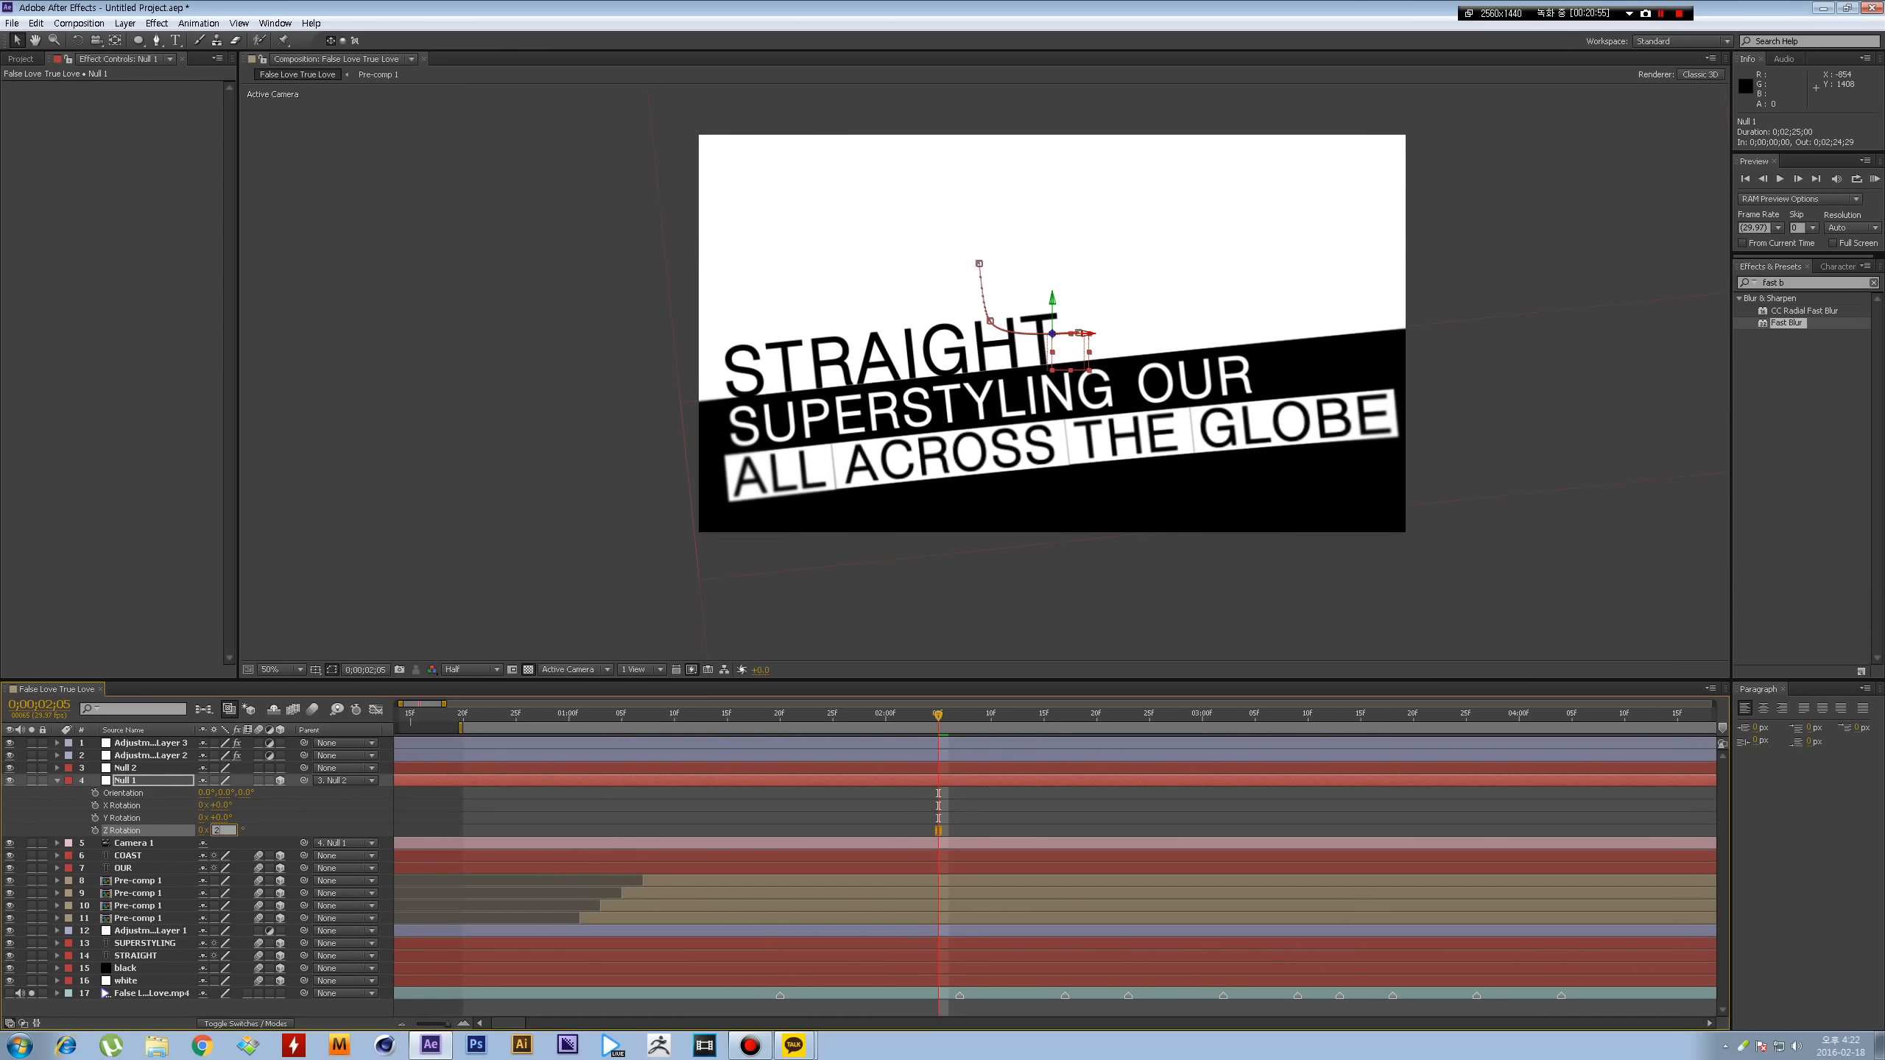
{"action": "key", "text": "Return"}
{"action": "left_click_drag", "start_coordinate": [939, 715], "coordinate": [790, 715]}
{"action": "key", "text": "space"}
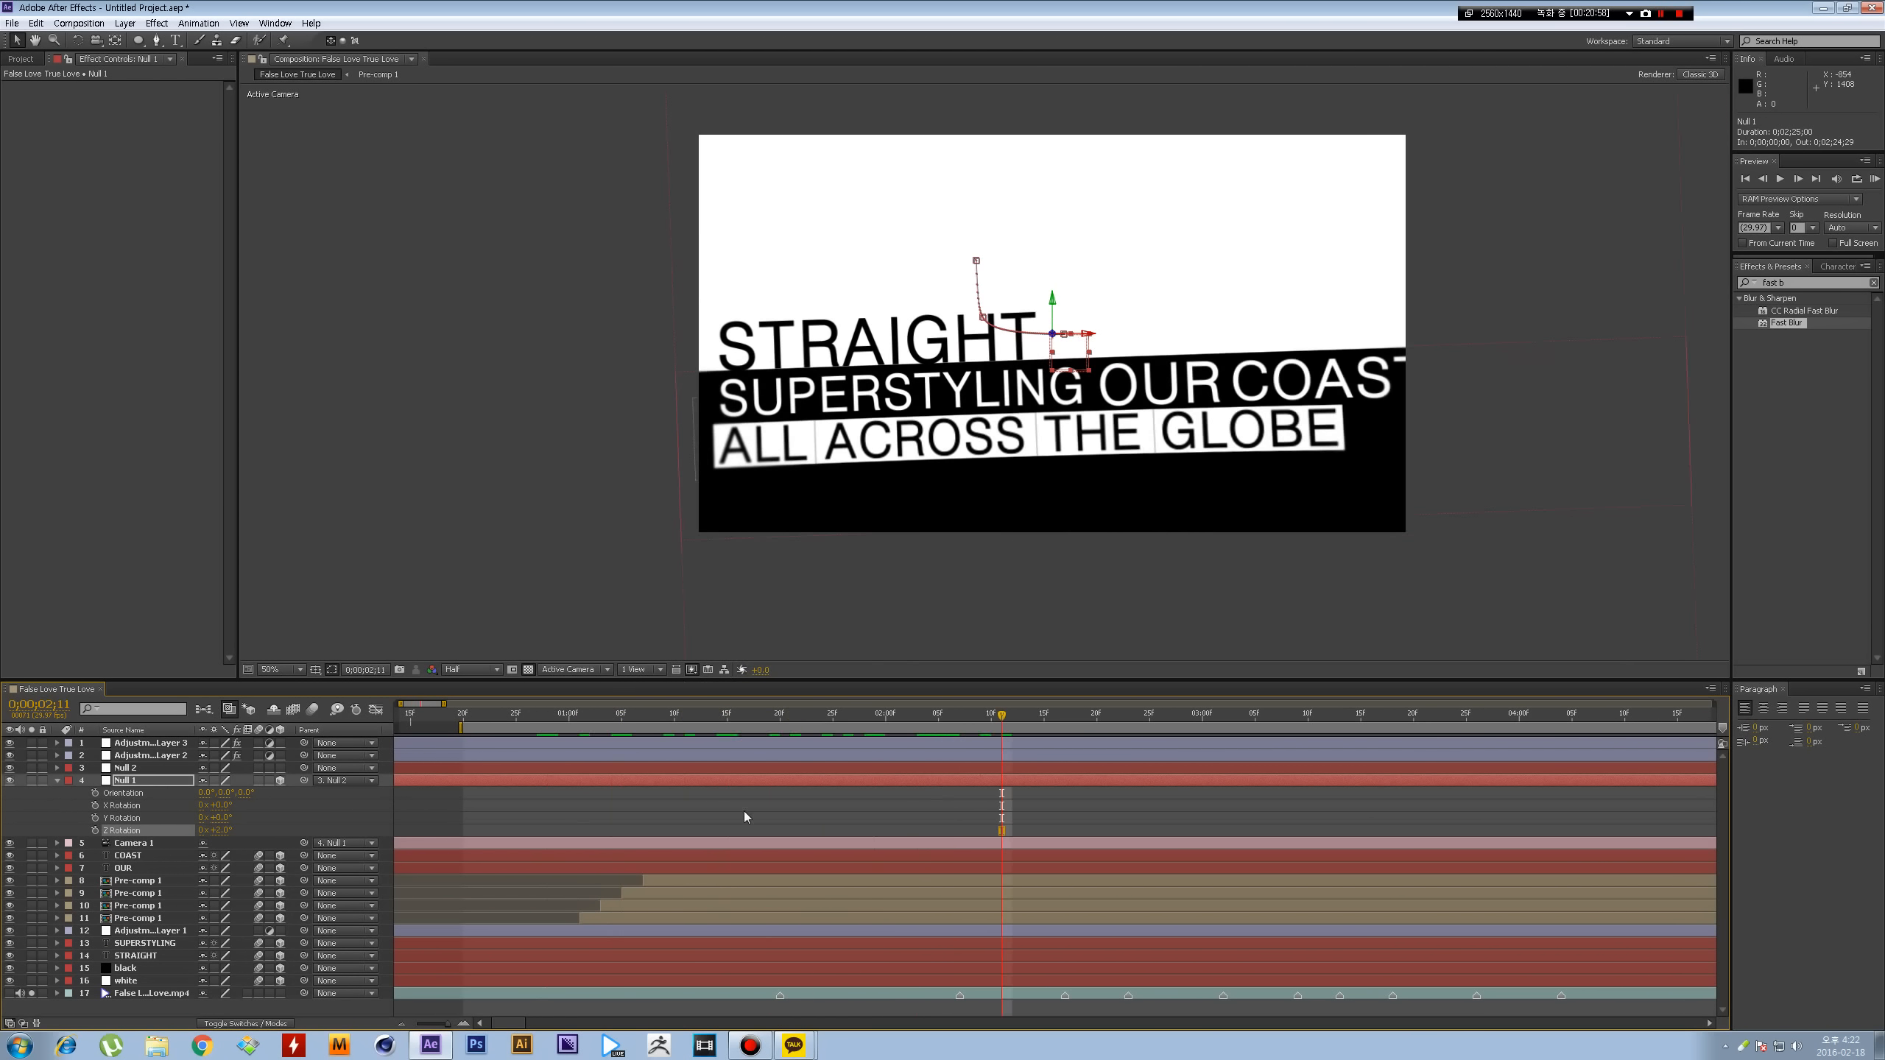
{"action": "left_click", "coordinate": [780, 793]}
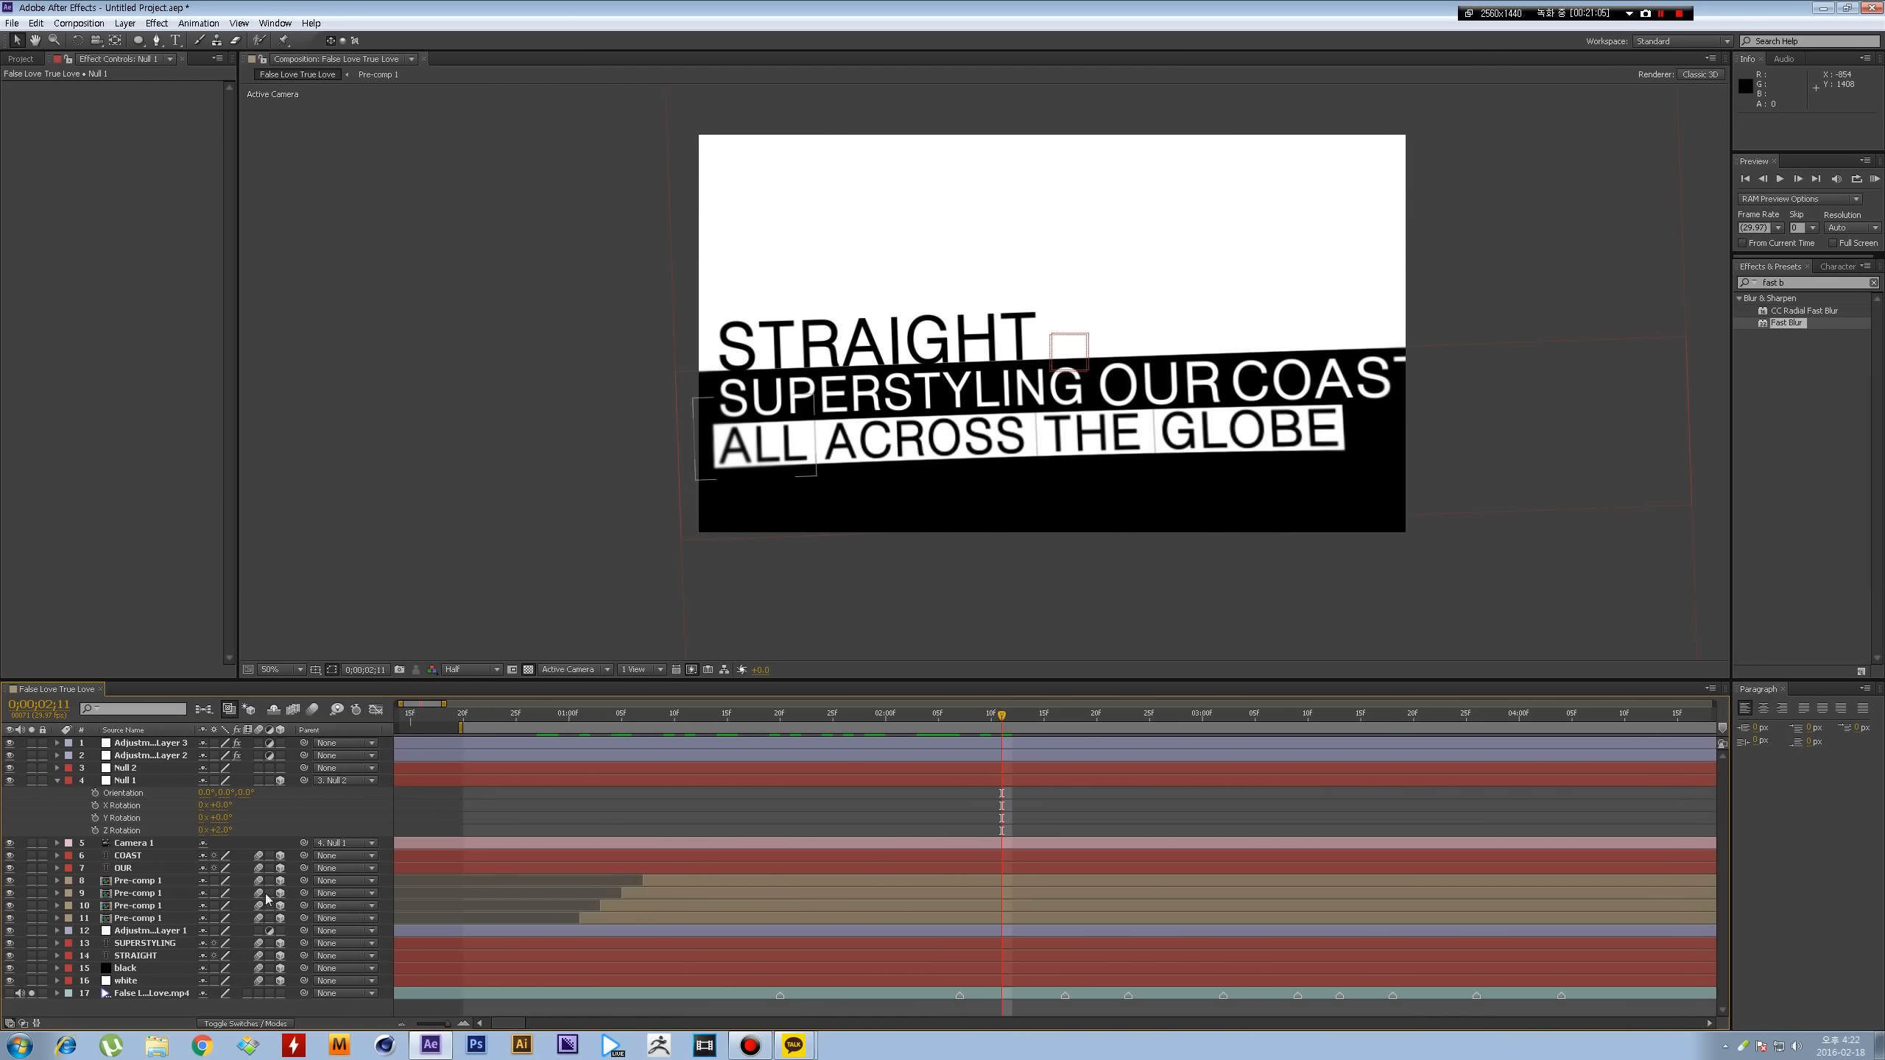
- Add another adjustment layer on top and apply the Noise effect with a slight amount of noise
{"action": "key", "text": "ctrl+alt+y"}
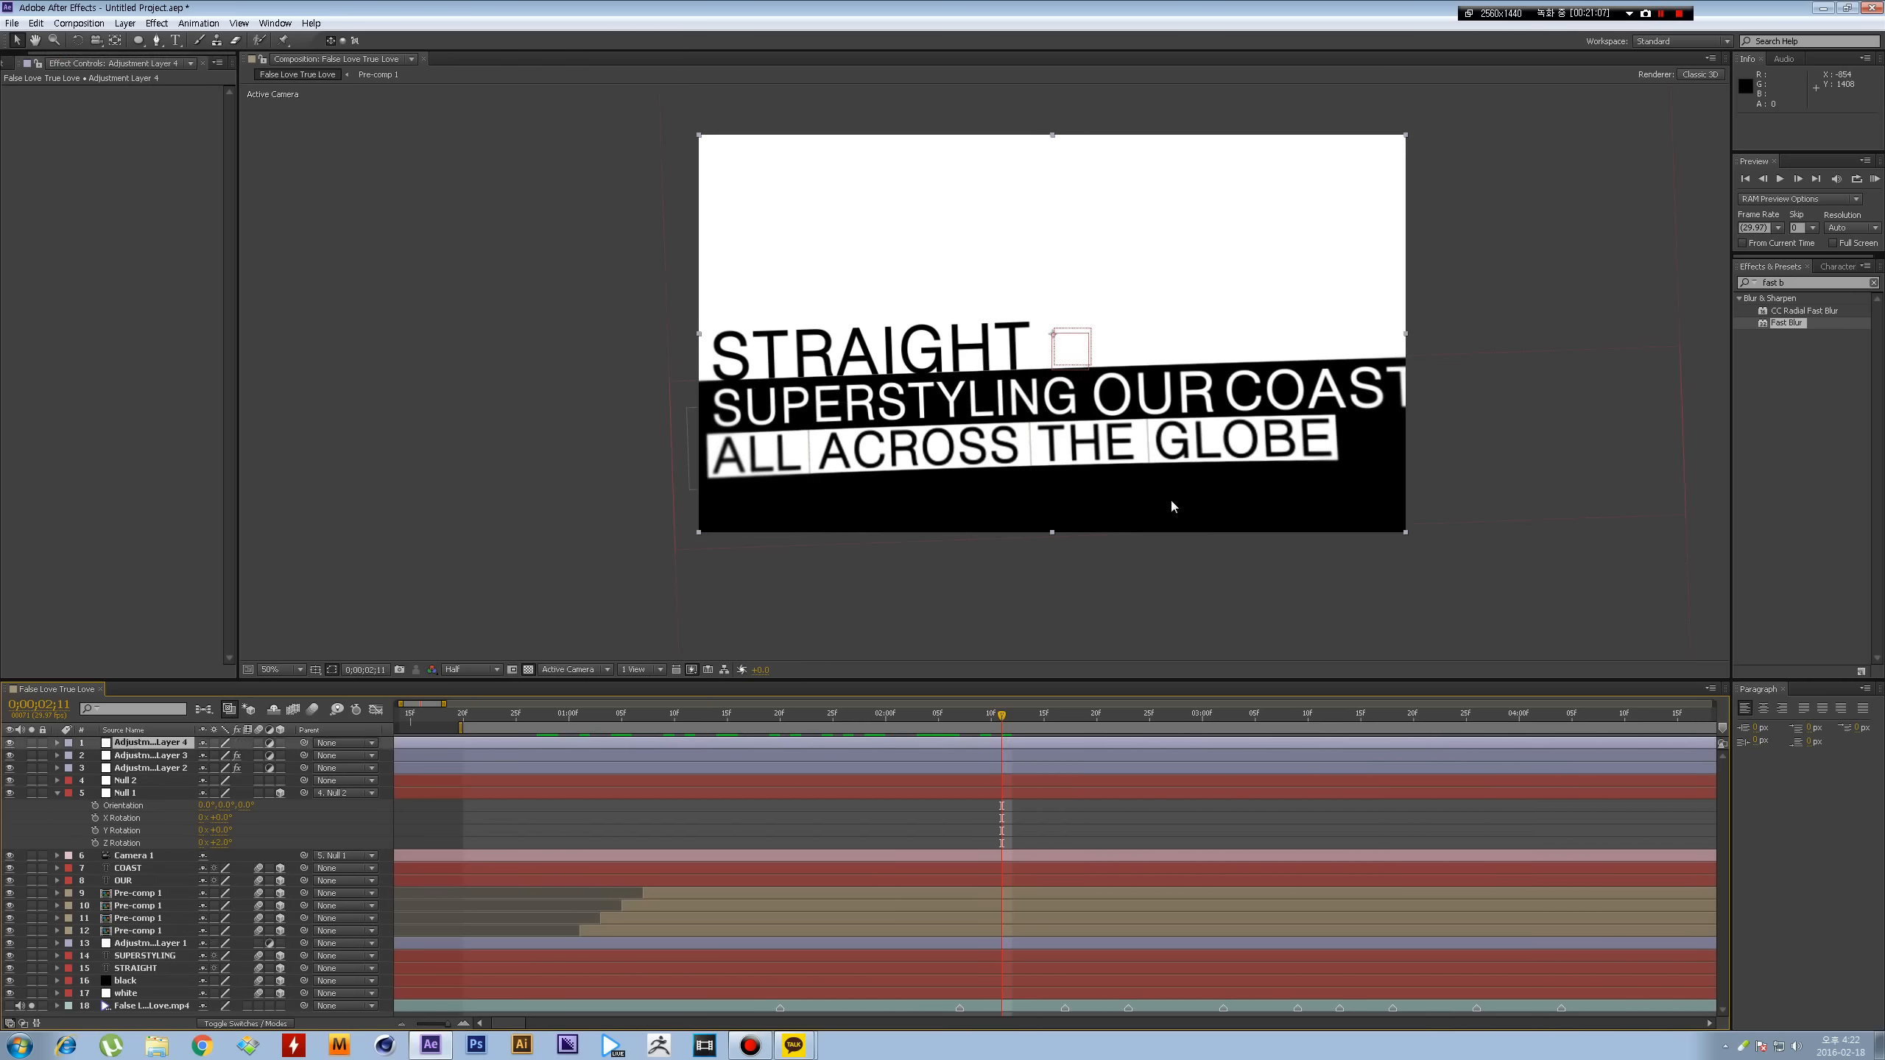
{"action": "left_click_drag", "start_coordinate": [1797, 283], "coordinate": [1725, 345]}
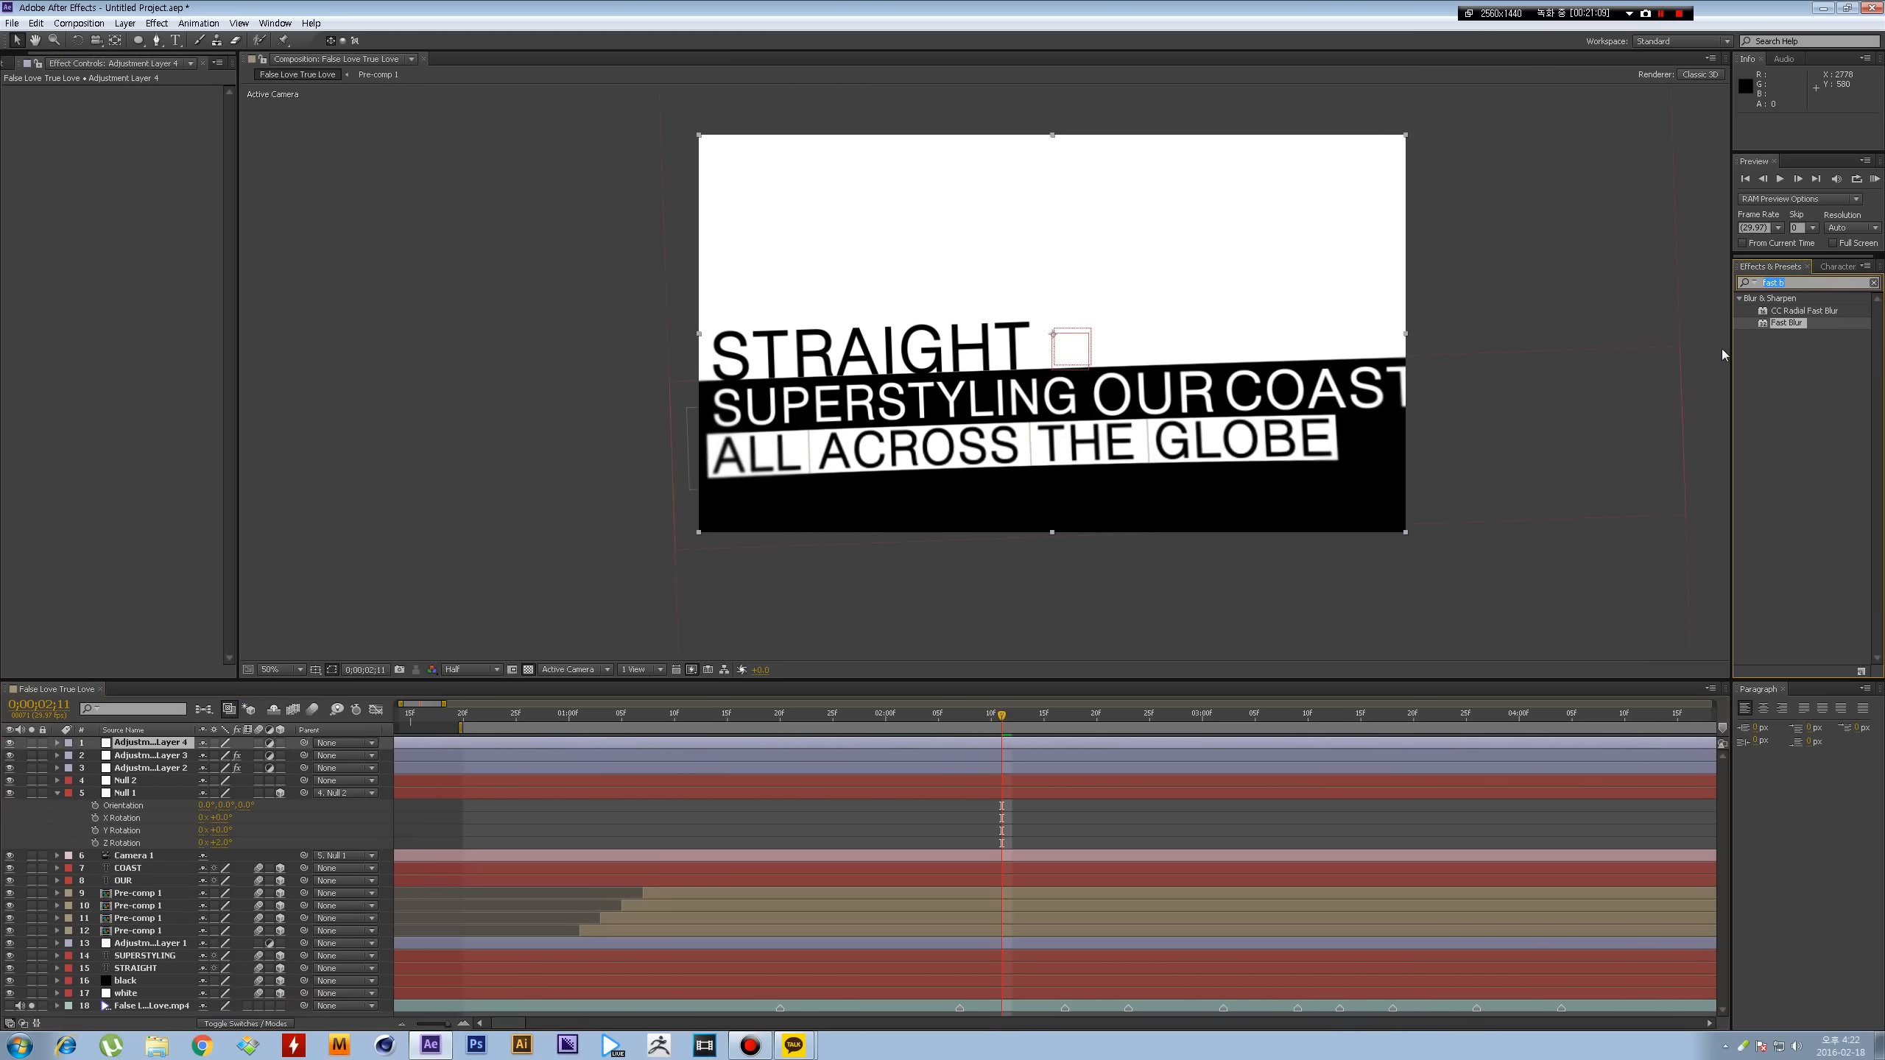
{"action": "type", "text": "noise"}
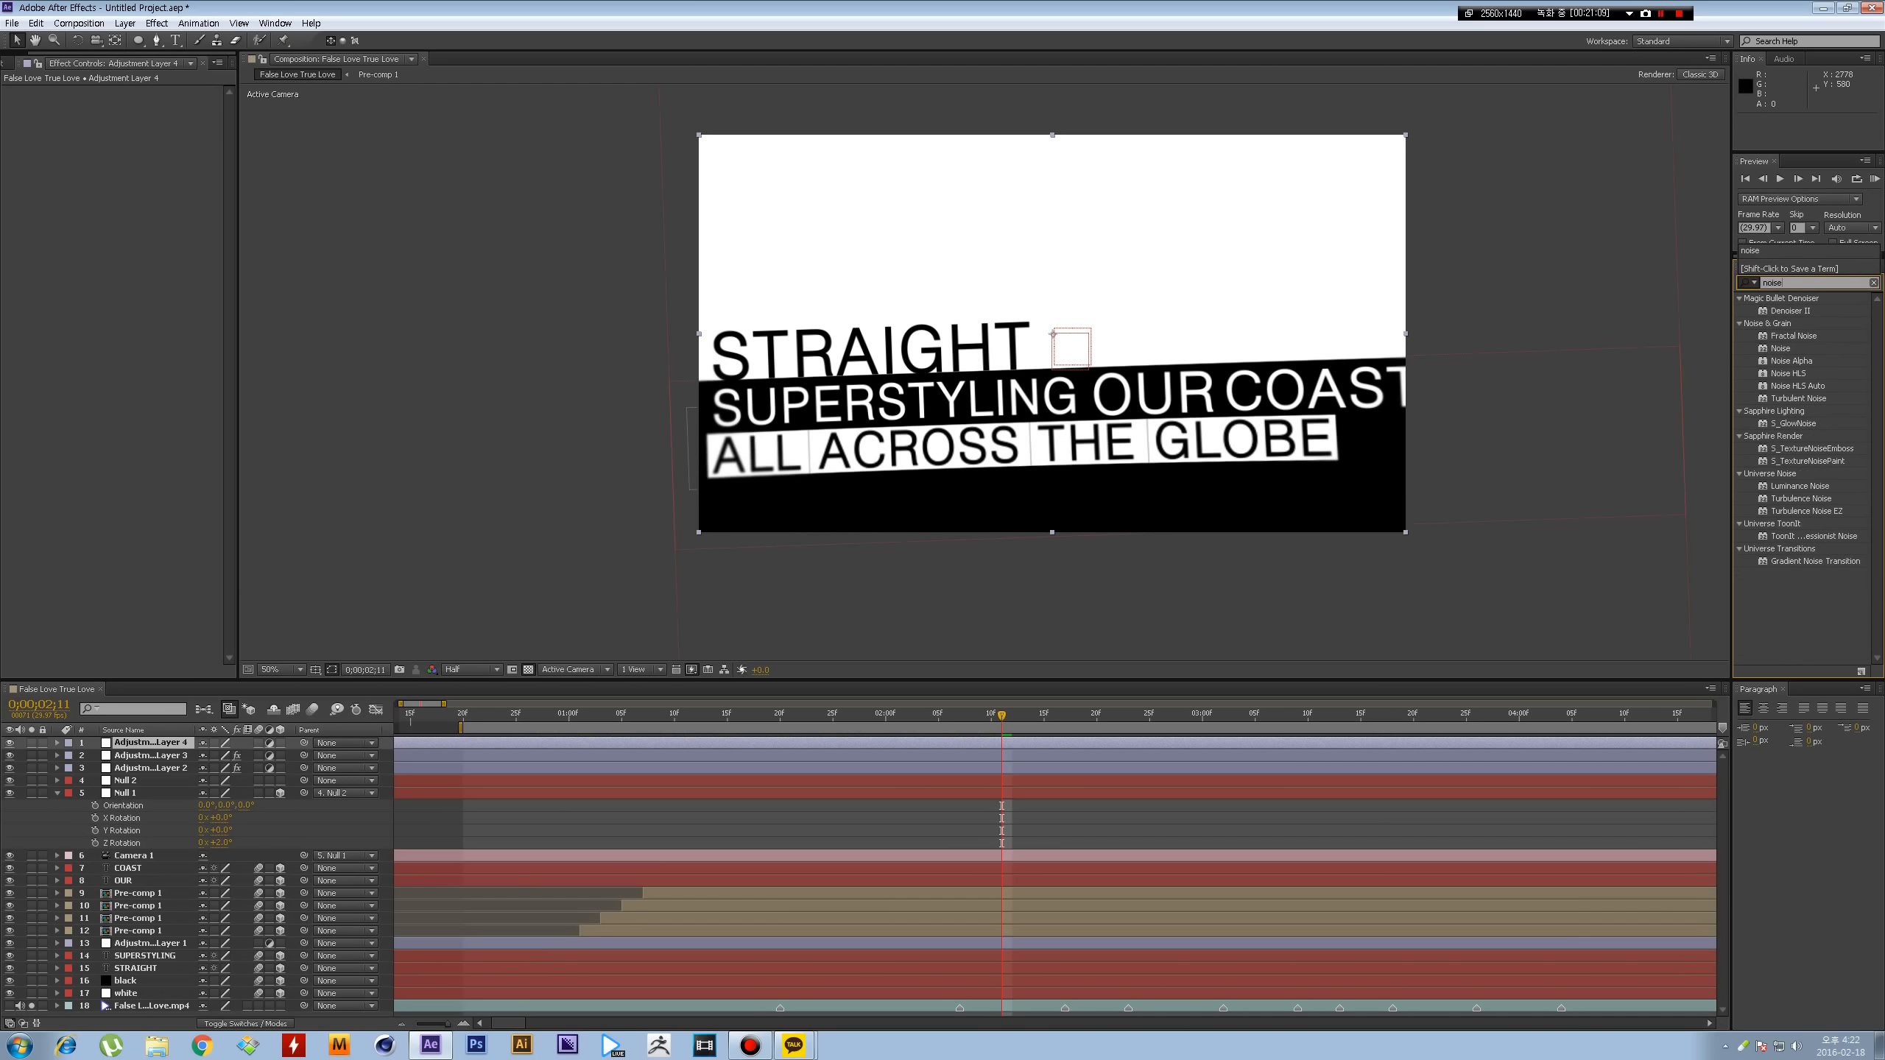
{"action": "double_click", "coordinate": [1778, 350]}
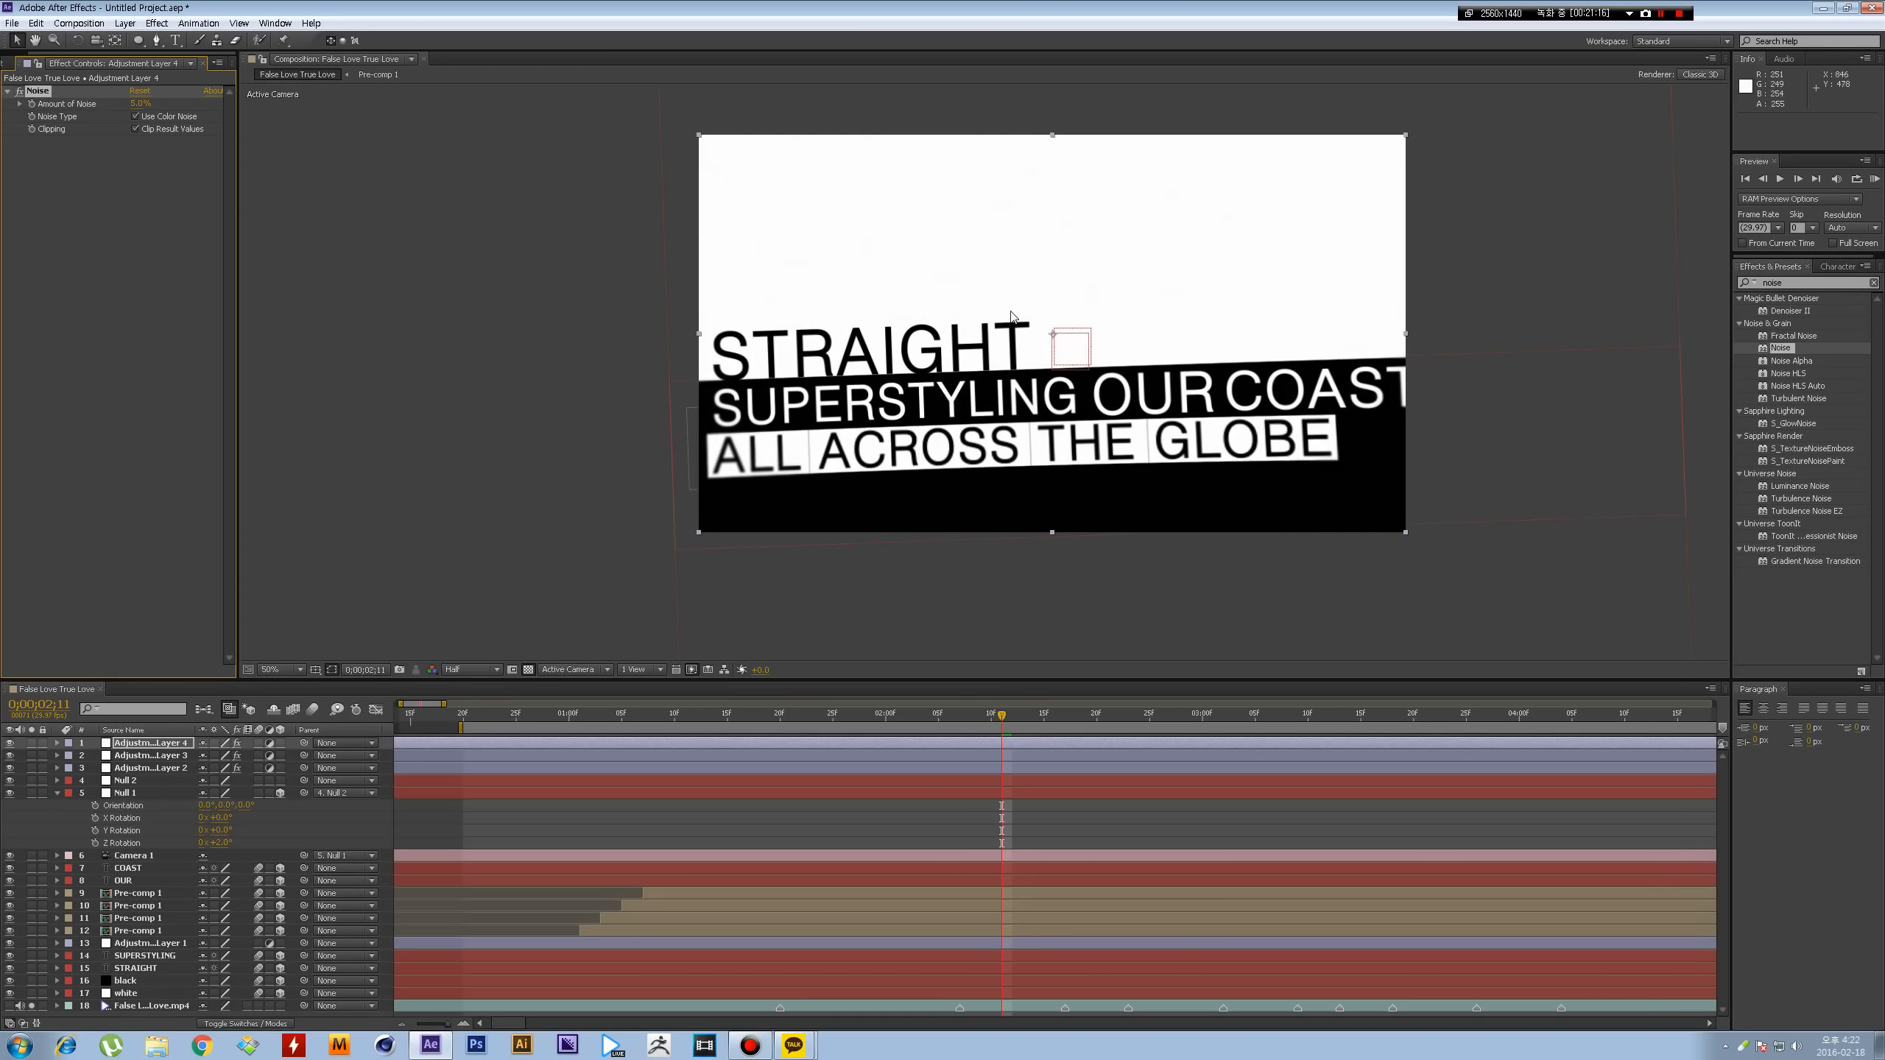
- Switch the composition preview to Full resolution and compare the noise grain up close with the effect off and on
{"action": "left_click", "coordinate": [476, 671]}
{"action": "left_click", "coordinate": [475, 694]}
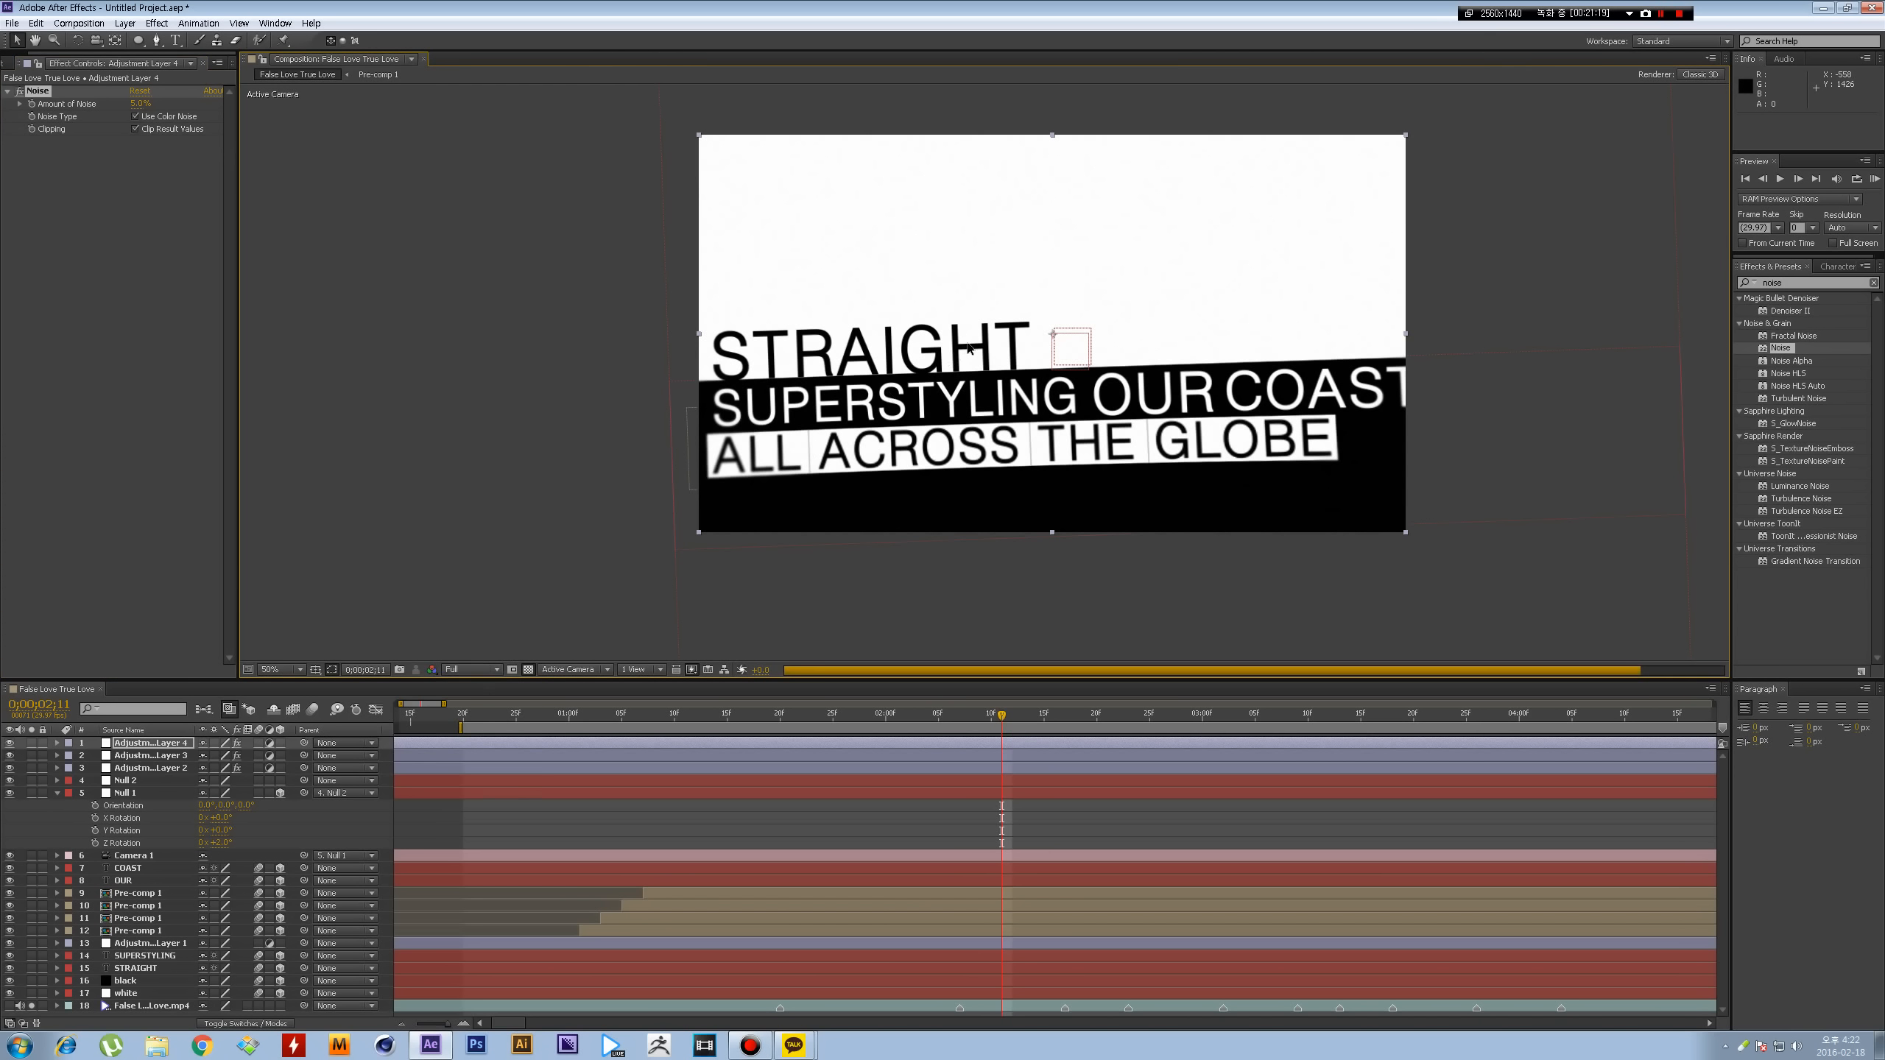
{"action": "scroll", "coordinate": [972, 341], "scroll_direction": "up", "scroll_amount": 2}
{"action": "left_click_drag", "start_coordinate": [1001, 316], "coordinate": [809, 487]}
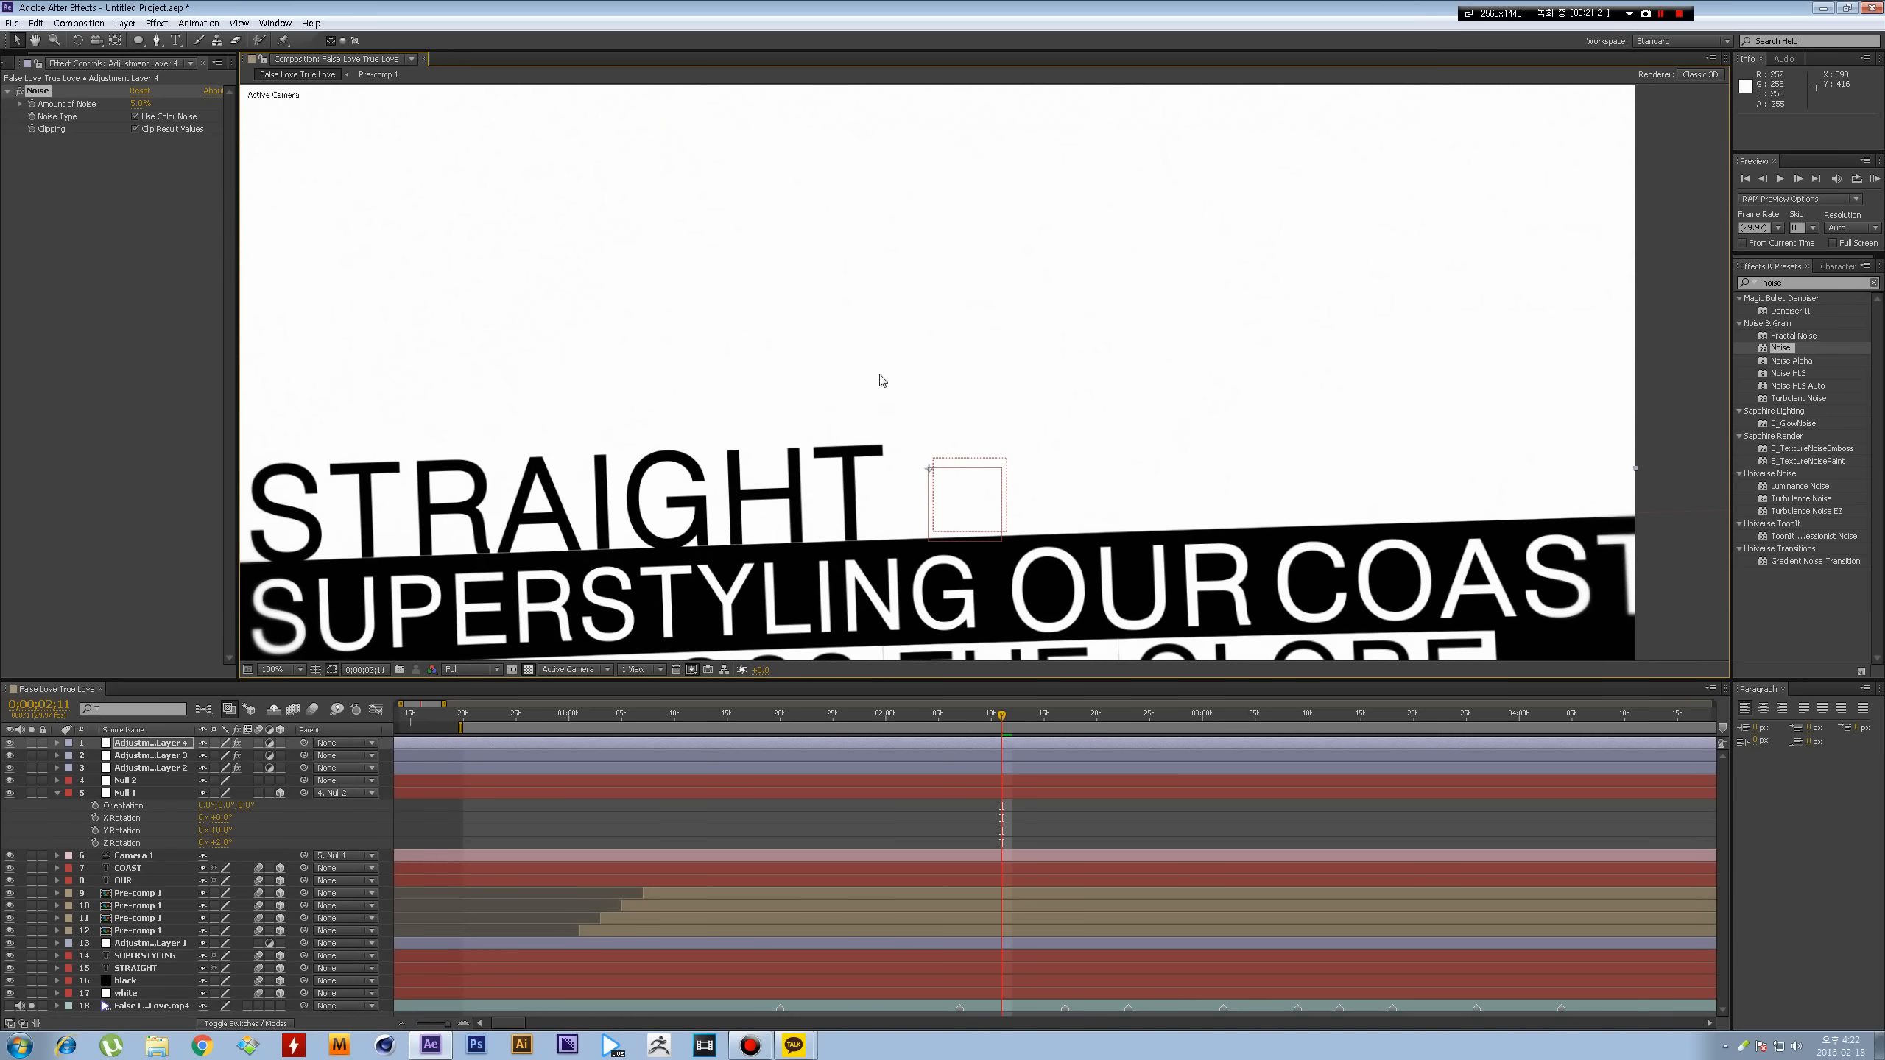
{"action": "scroll", "coordinate": [881, 378], "scroll_direction": "up", "scroll_amount": 1}
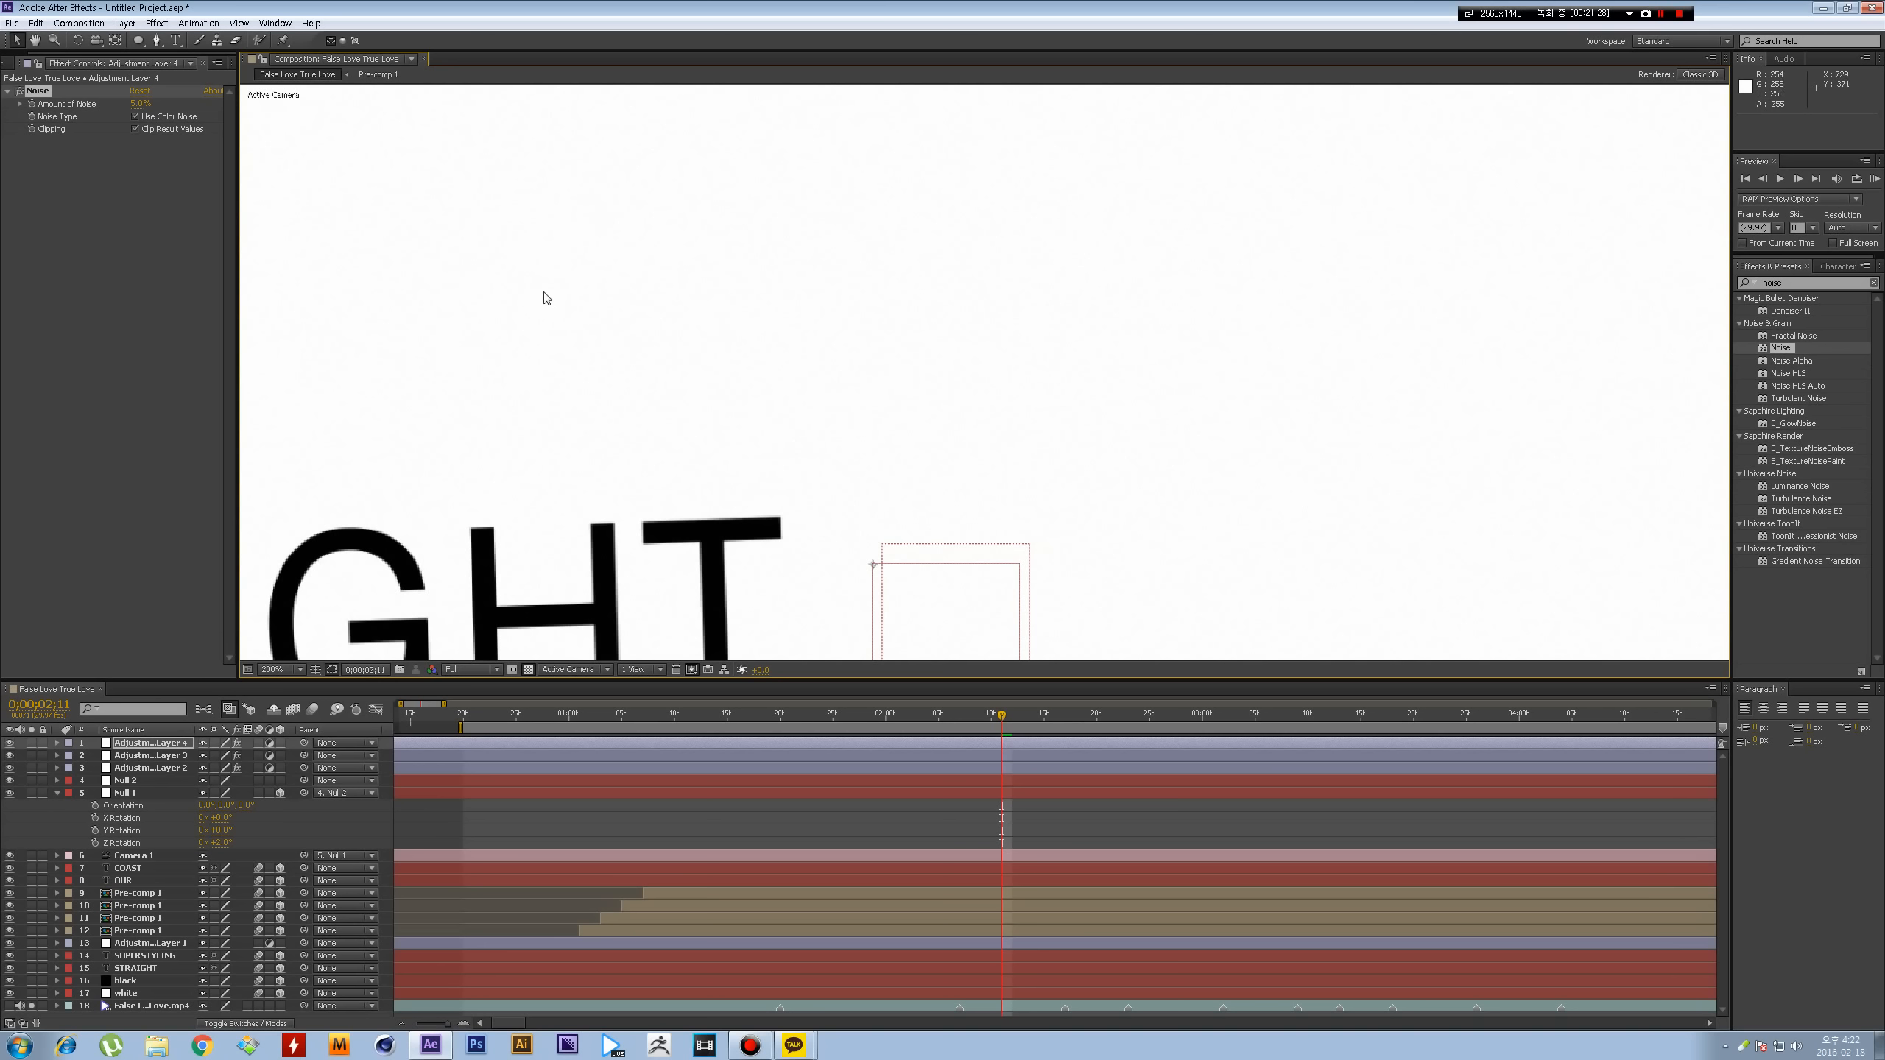
{"action": "left_click", "coordinate": [20, 91]}
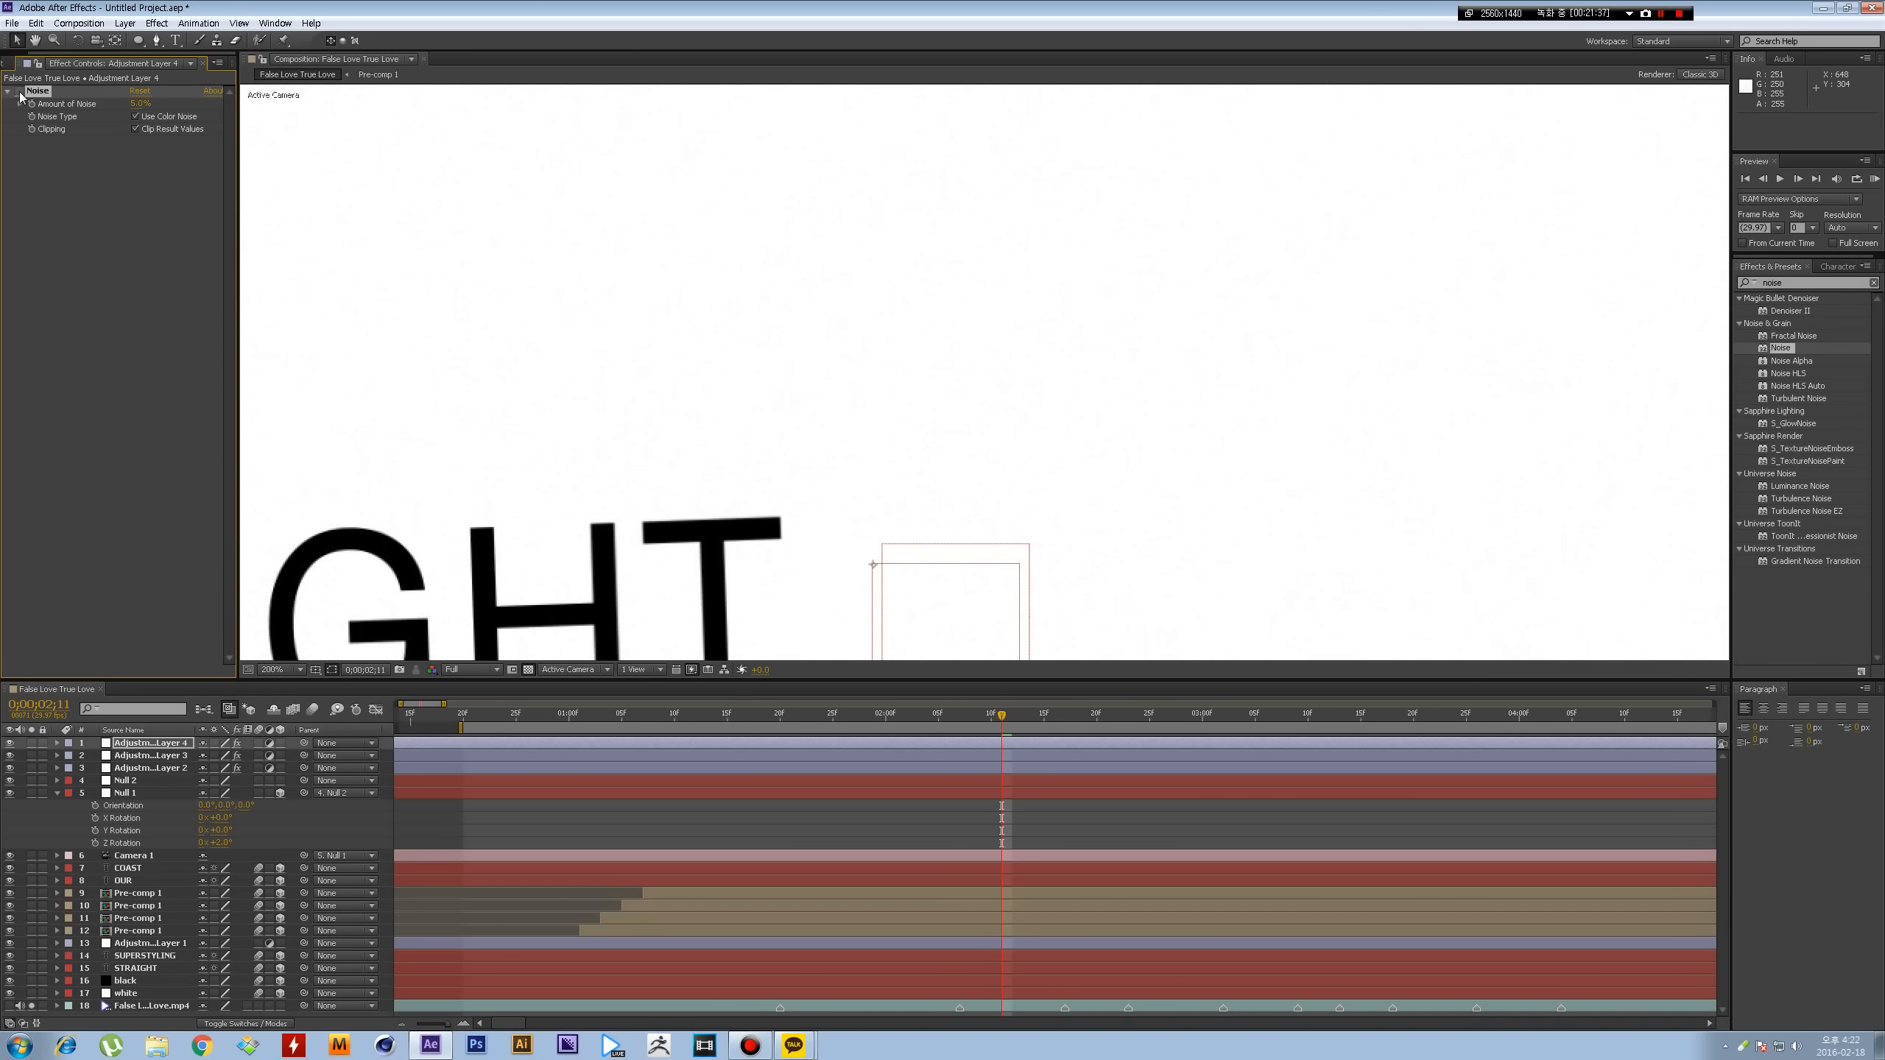
{"action": "scroll", "coordinate": [794, 392], "scroll_direction": "down", "scroll_amount": 2}
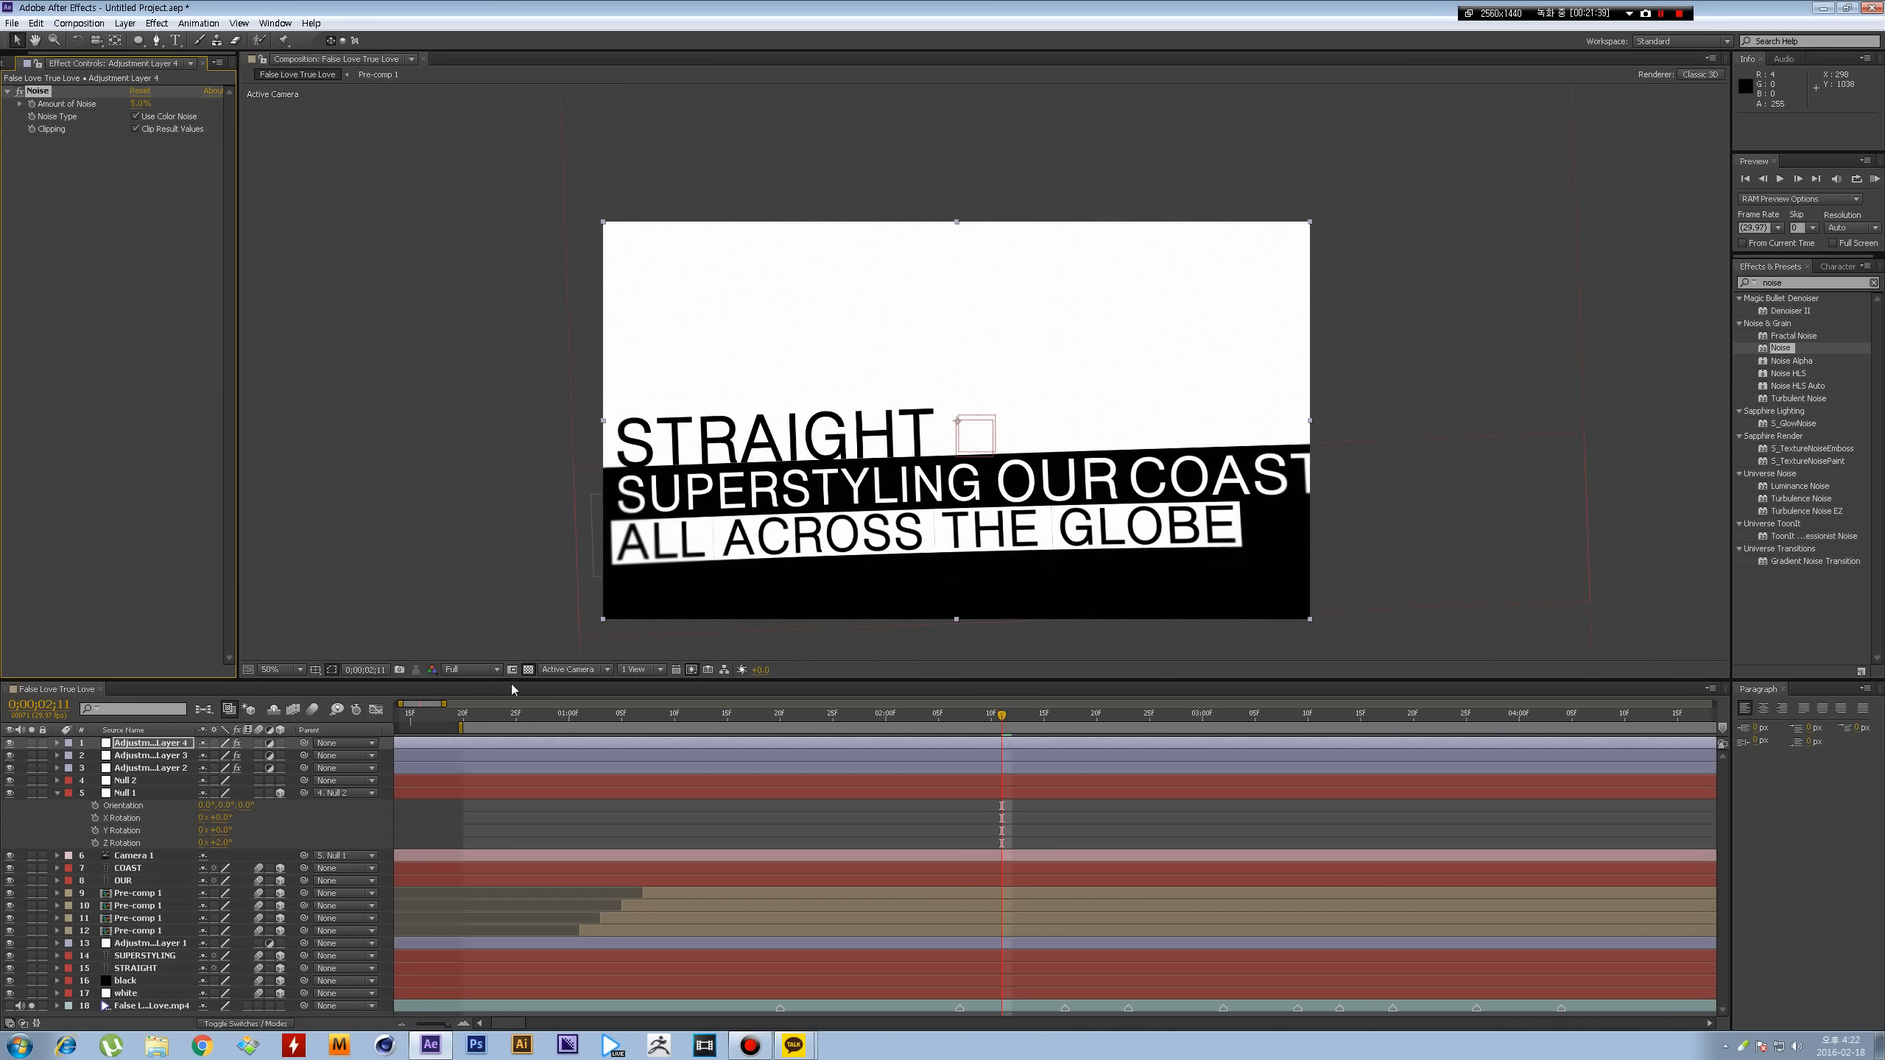
- Enable motion blur for the composition and place the current time at 0;00;00;20
{"action": "left_click", "coordinate": [312, 709]}
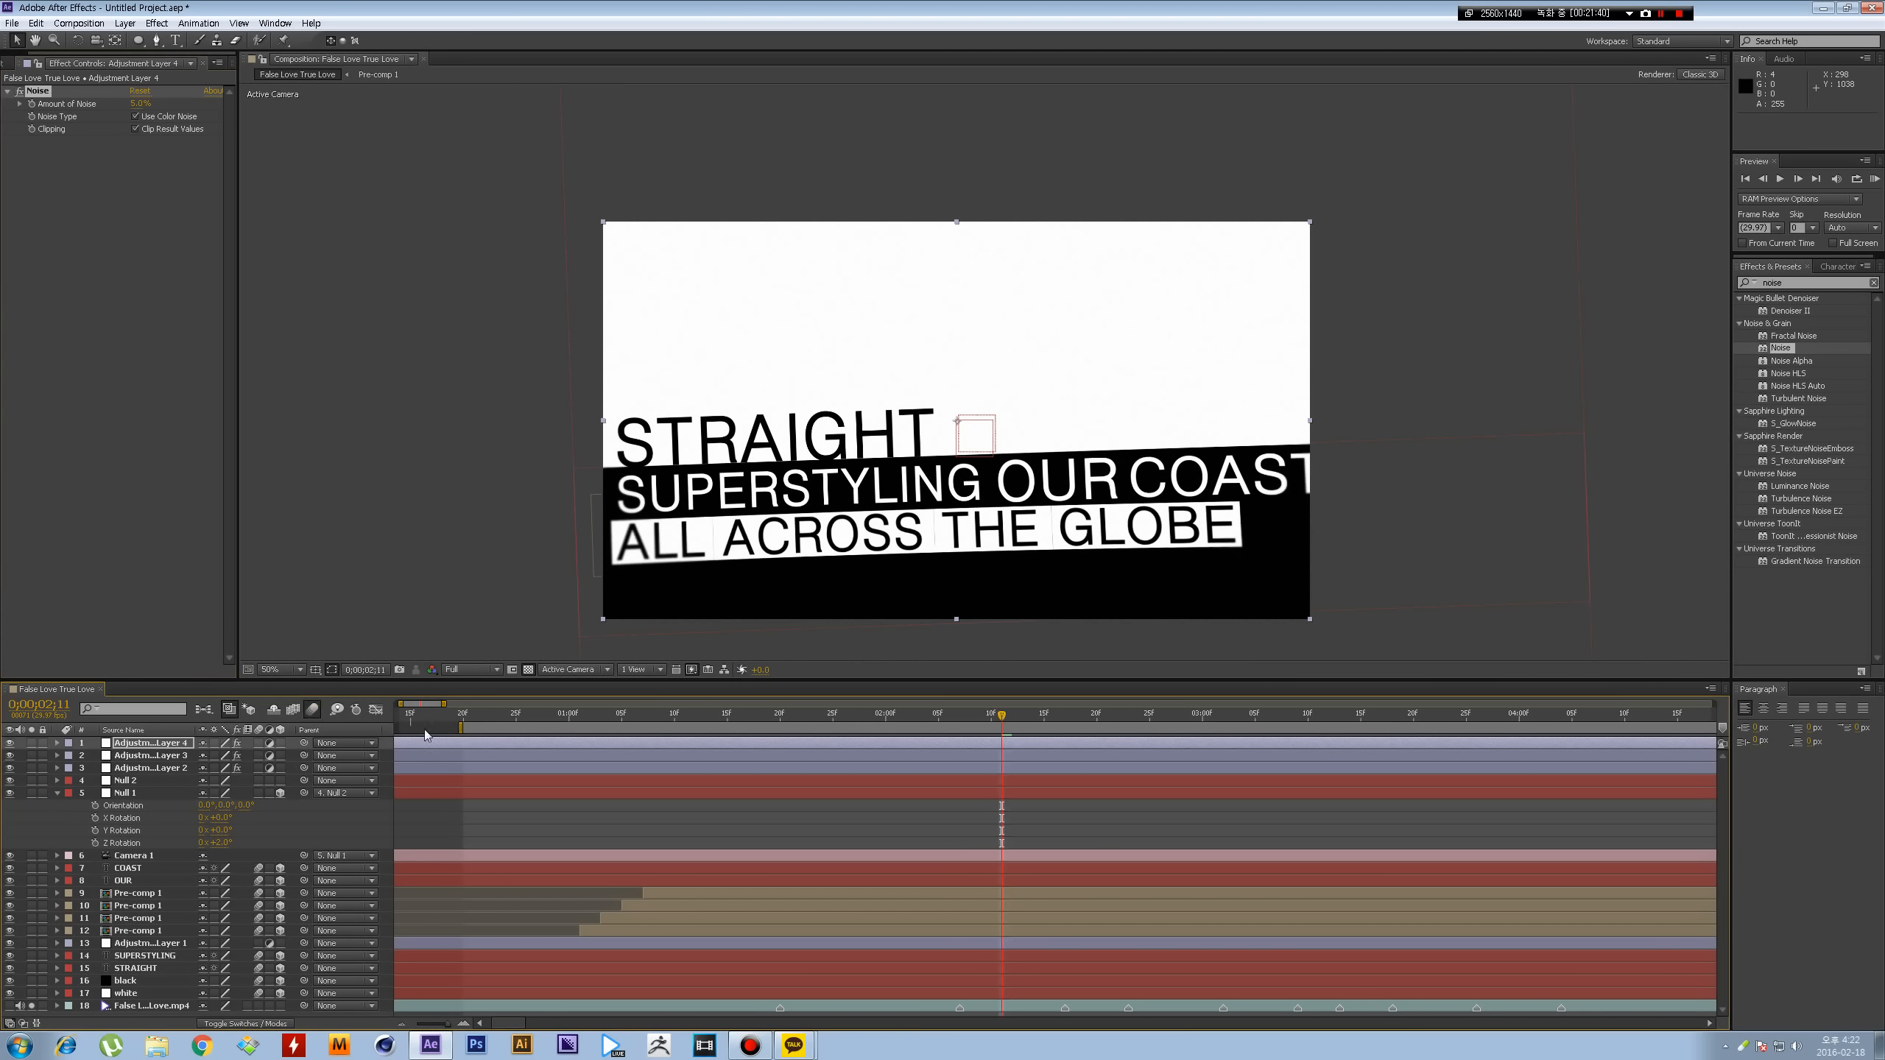
{"action": "left_click", "coordinate": [464, 716]}
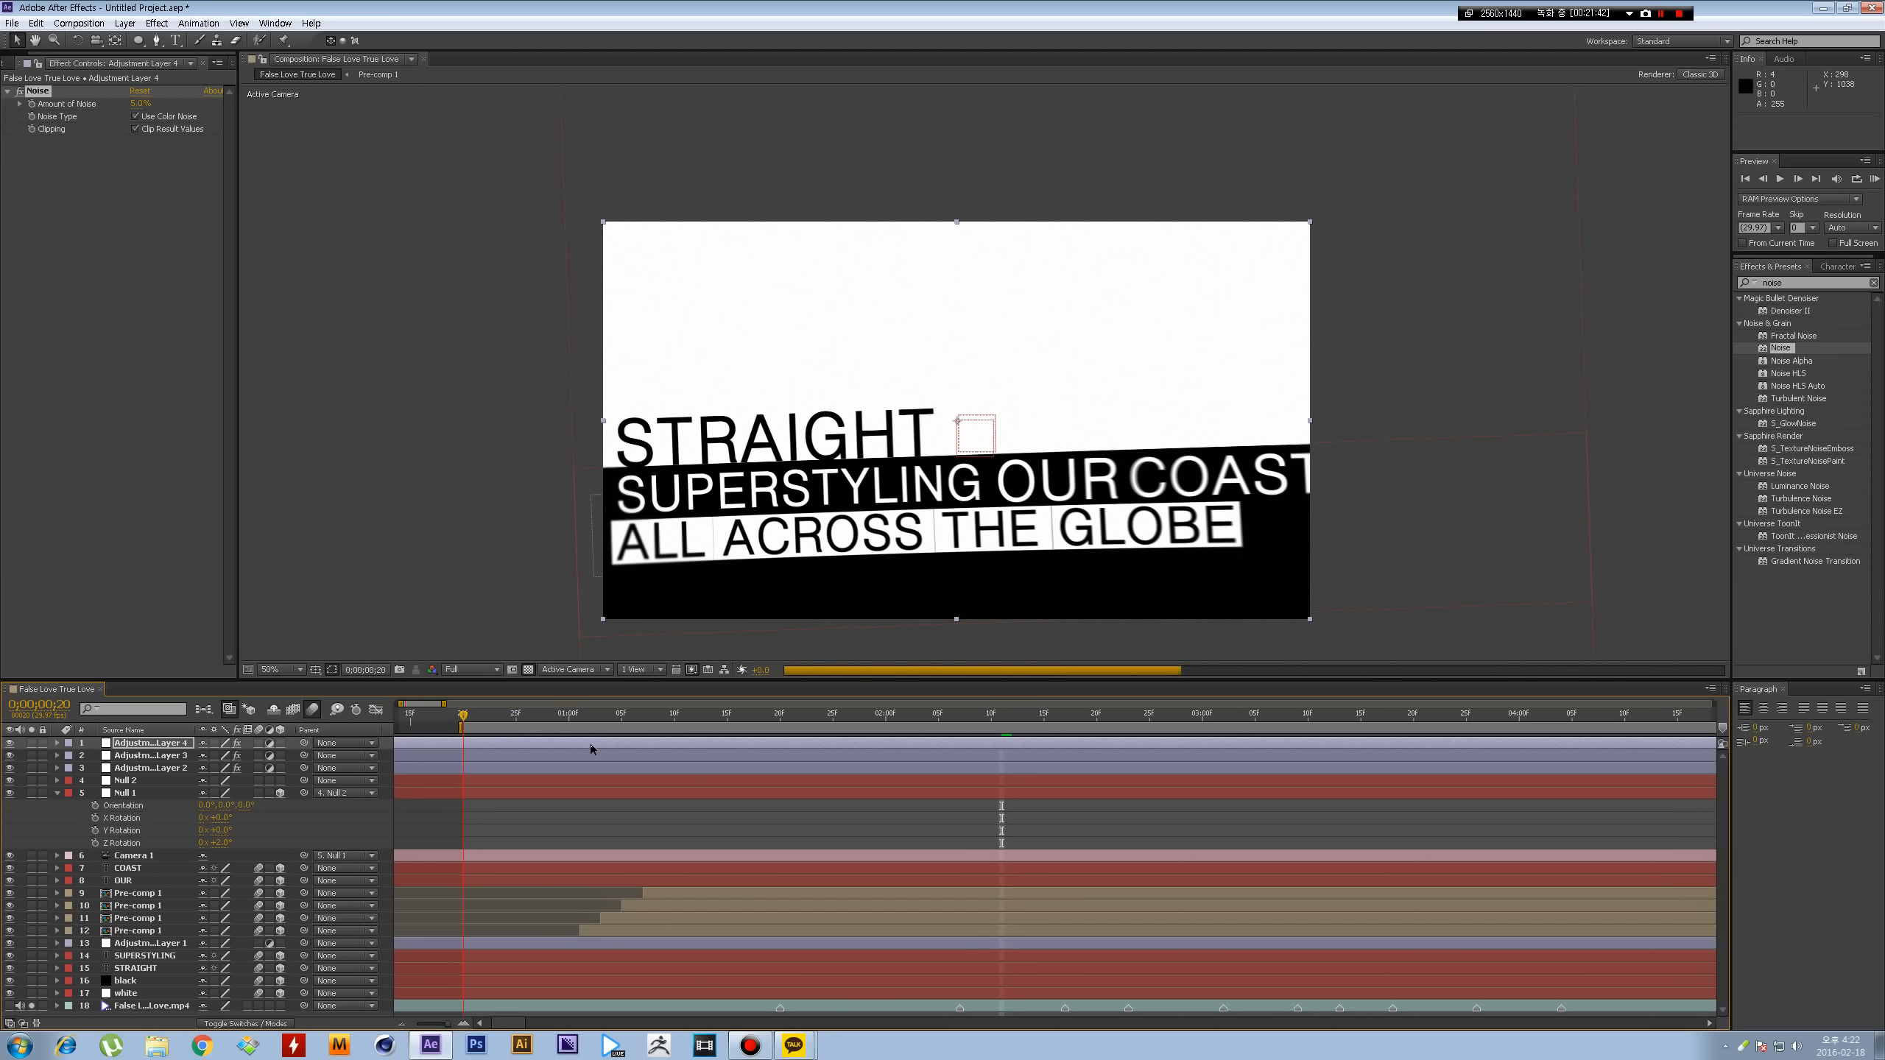
{"action": "scroll", "coordinate": [513, 785], "scroll_direction": "down", "scroll_amount": 1}
{"action": "scroll", "coordinate": [513, 785], "scroll_direction": "left", "scroll_amount": 1}
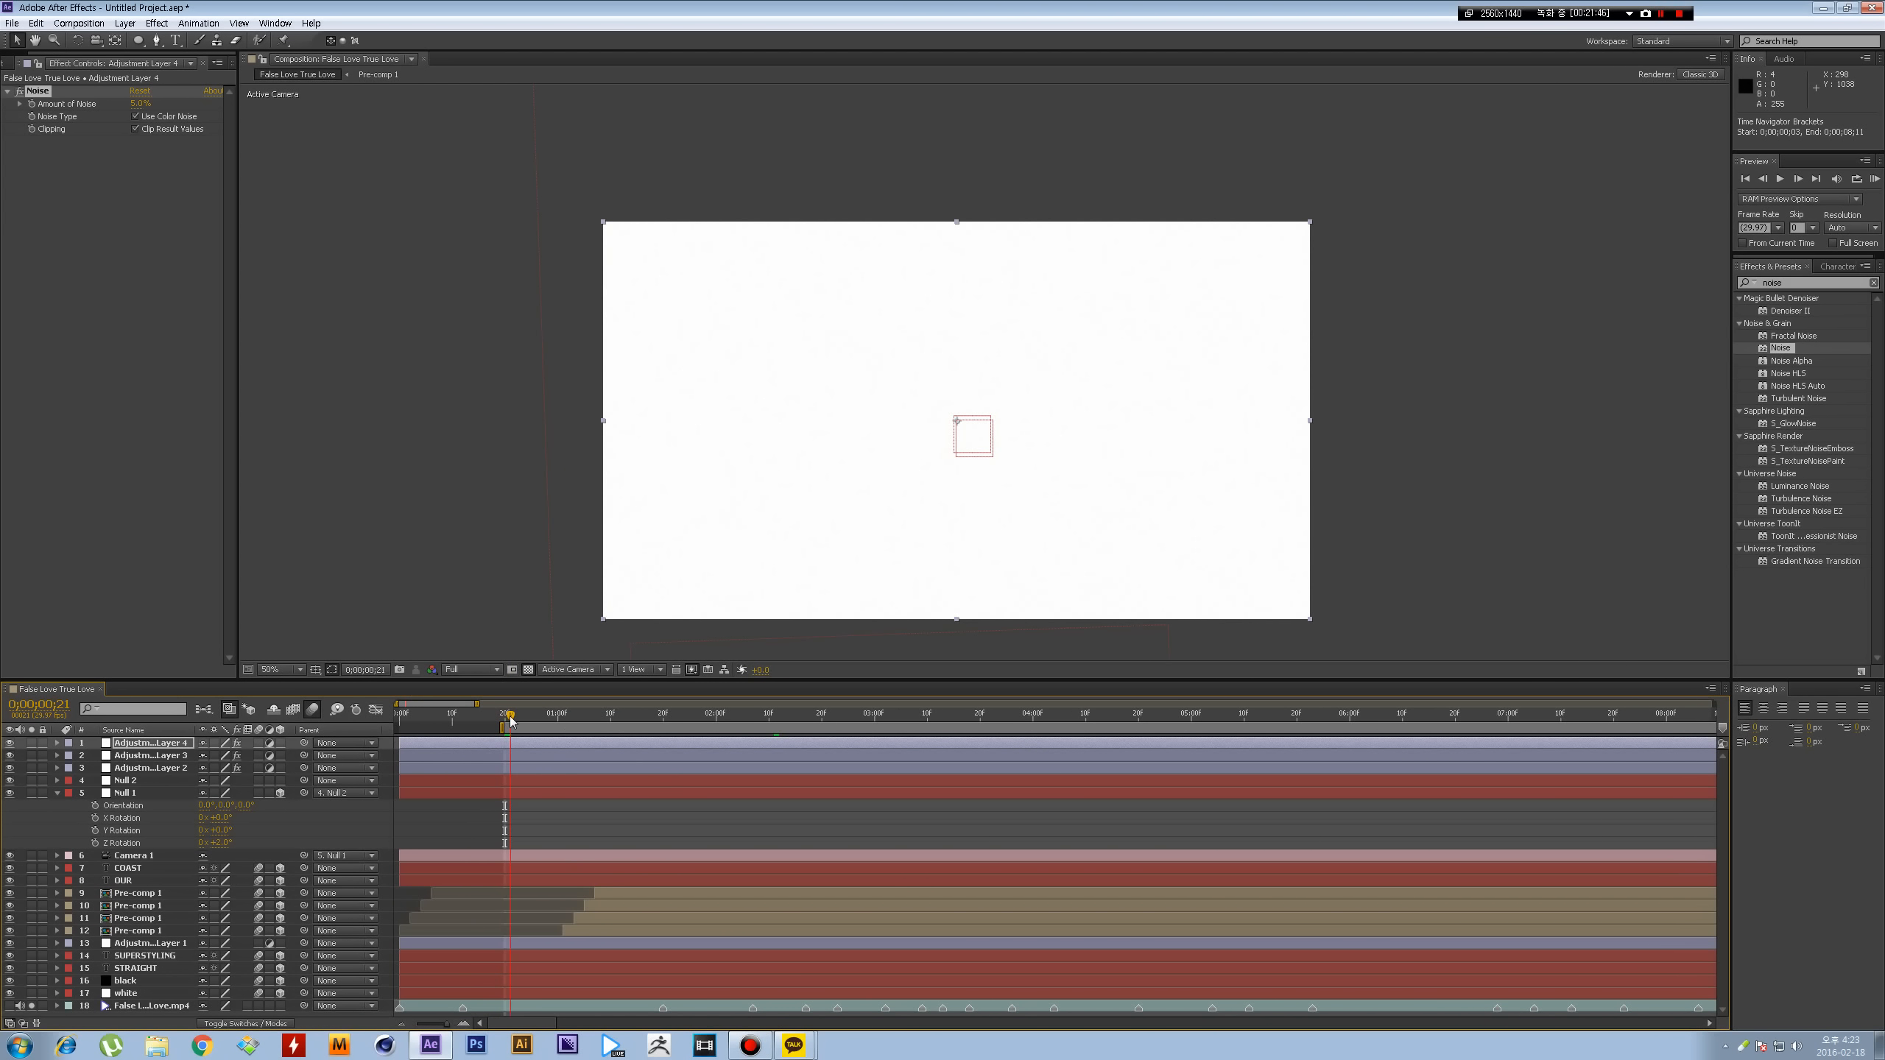
{"action": "left_click_drag", "start_coordinate": [511, 720], "coordinate": [506, 723]}
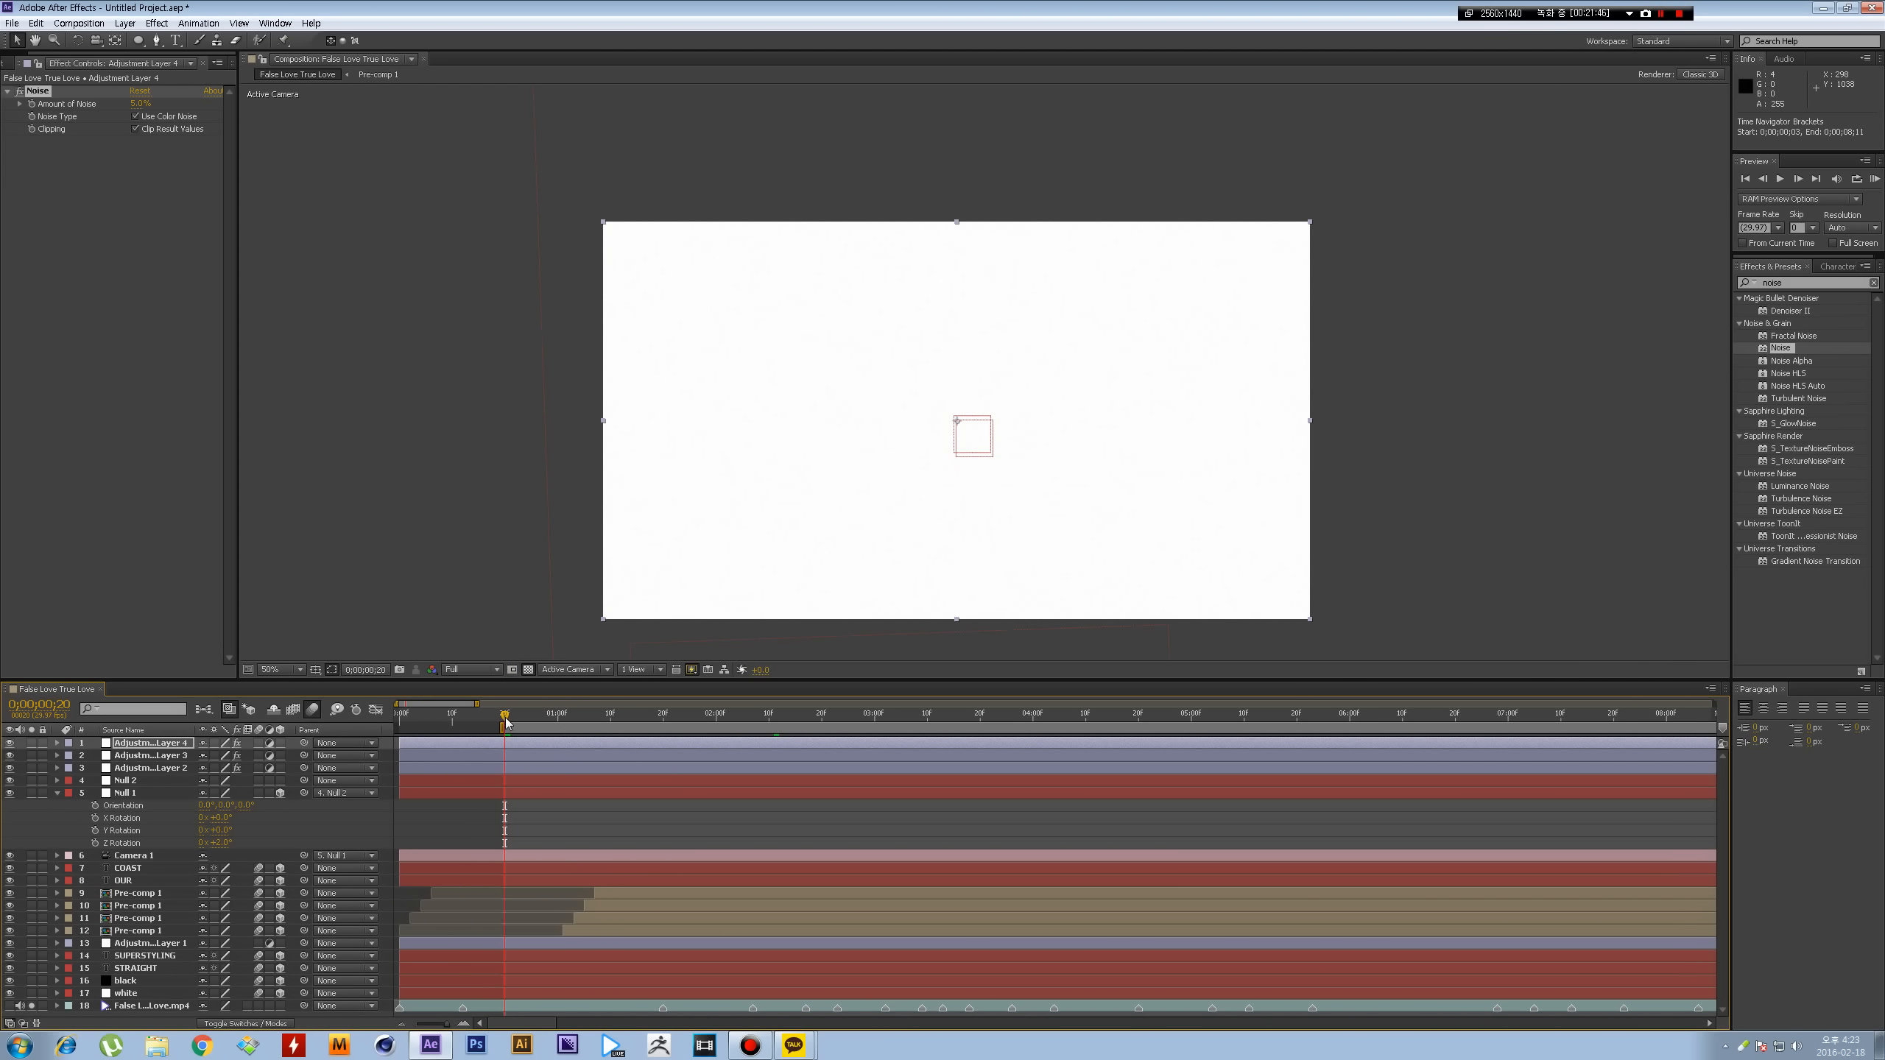
- Extend the work area's end to 0;00;03;09 and RAM-preview the animation
{"action": "left_click", "coordinate": [773, 718]}
{"action": "key", "text": "n"}
{"action": "left_click_drag", "start_coordinate": [774, 717], "coordinate": [926, 726]}
{"action": "key", "text": "n"}
{"action": "key", "text": "KP_0"}
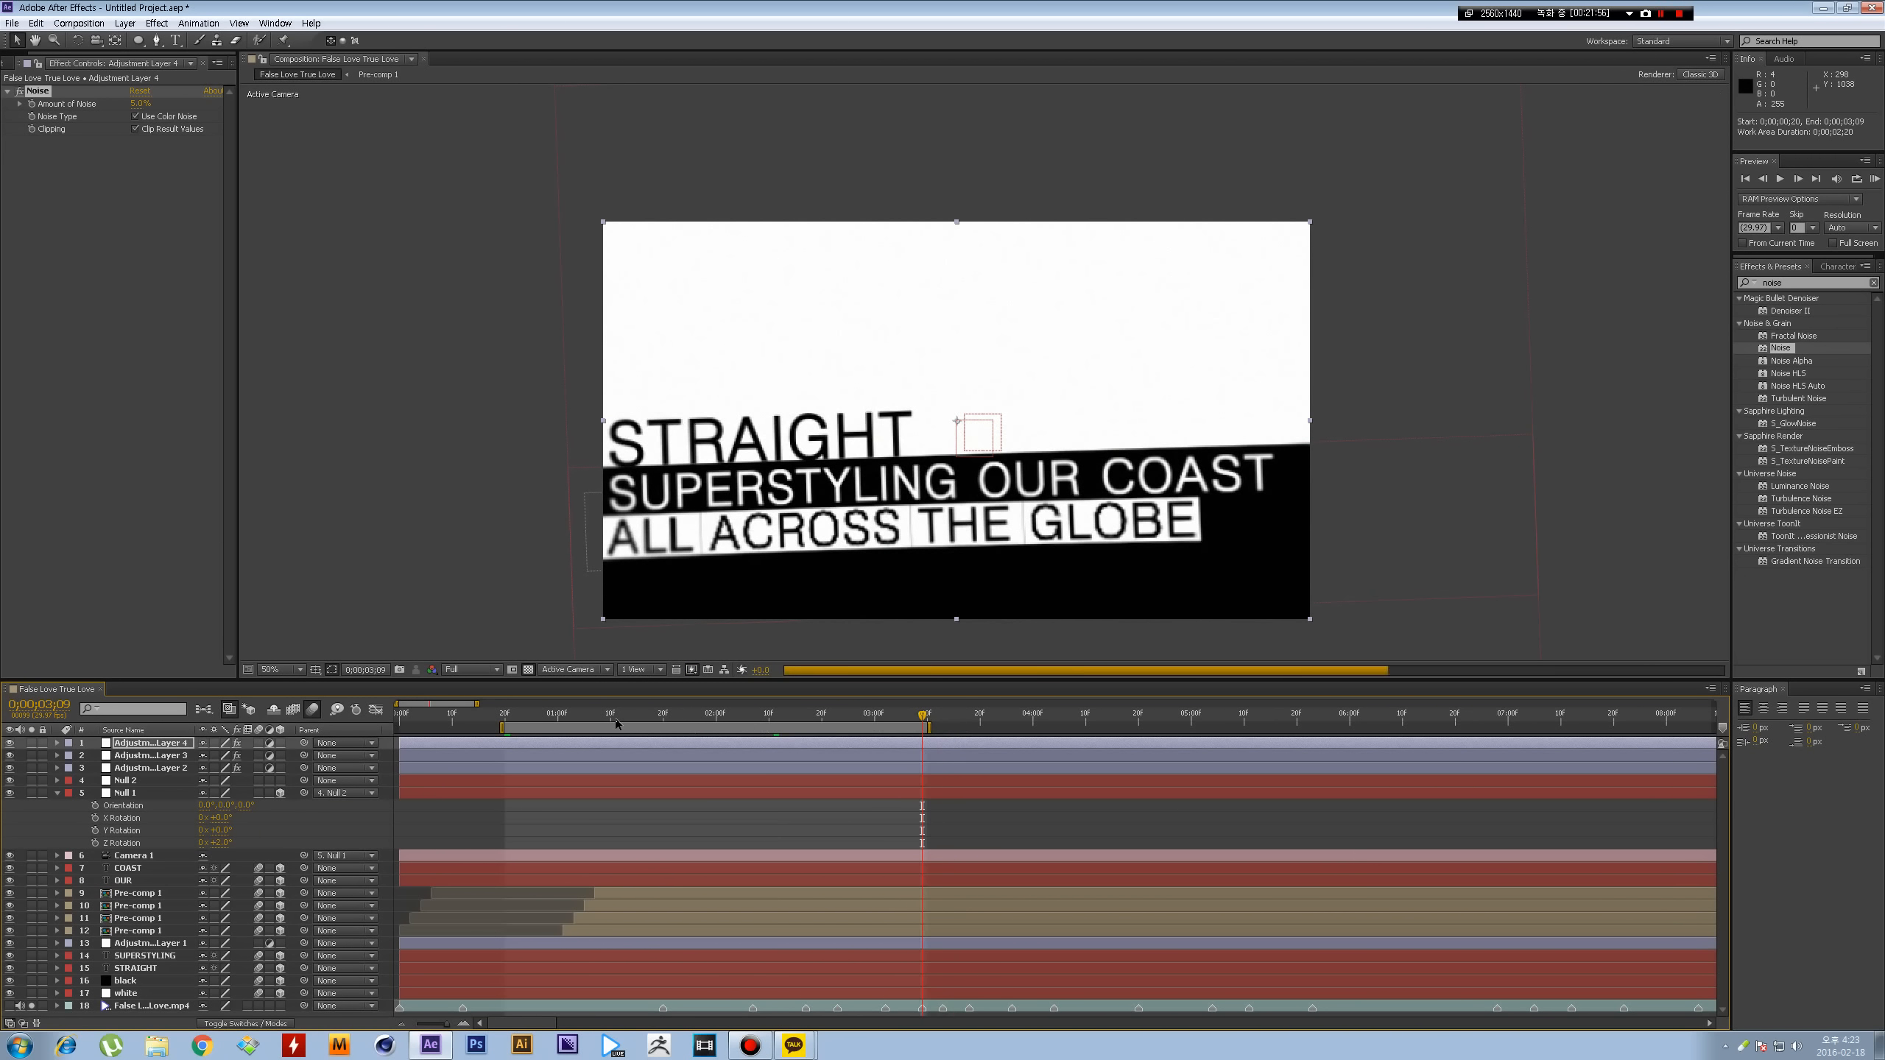
{"action": "key", "text": "KP_0"}
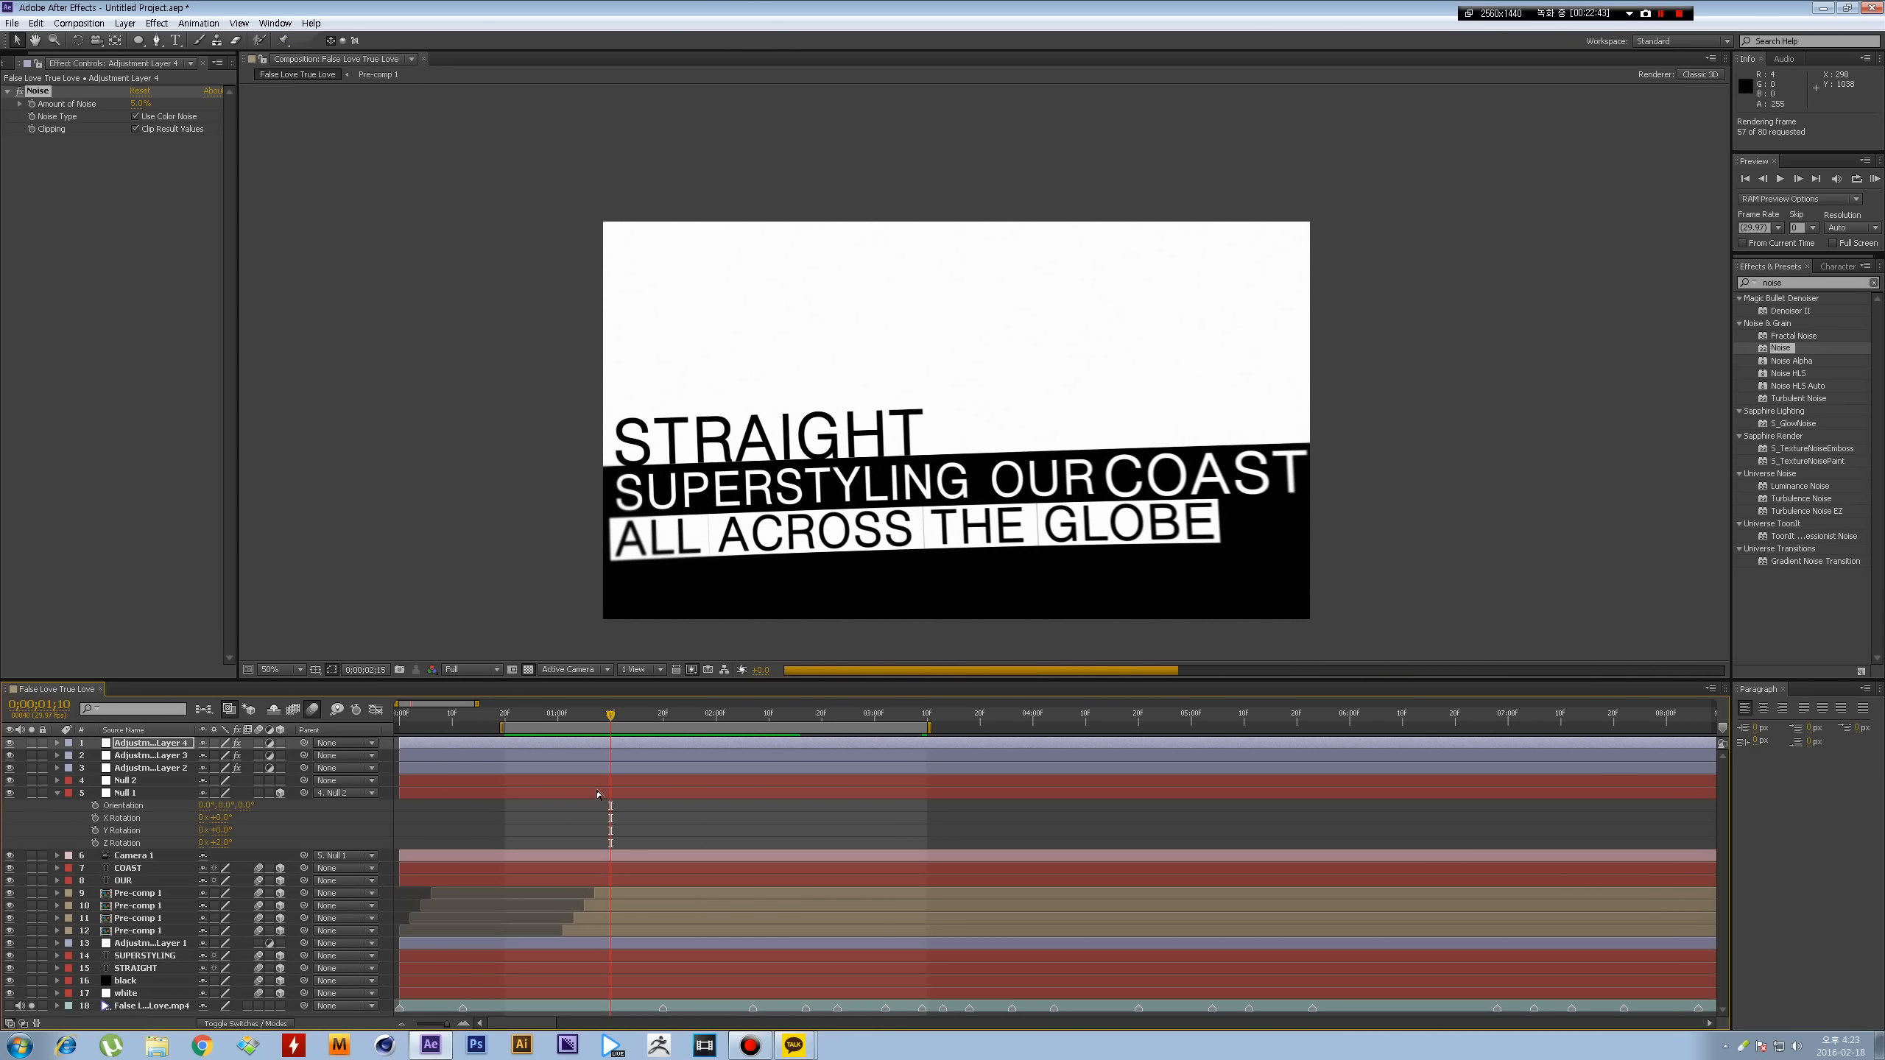
{"action": "key", "text": "space"}
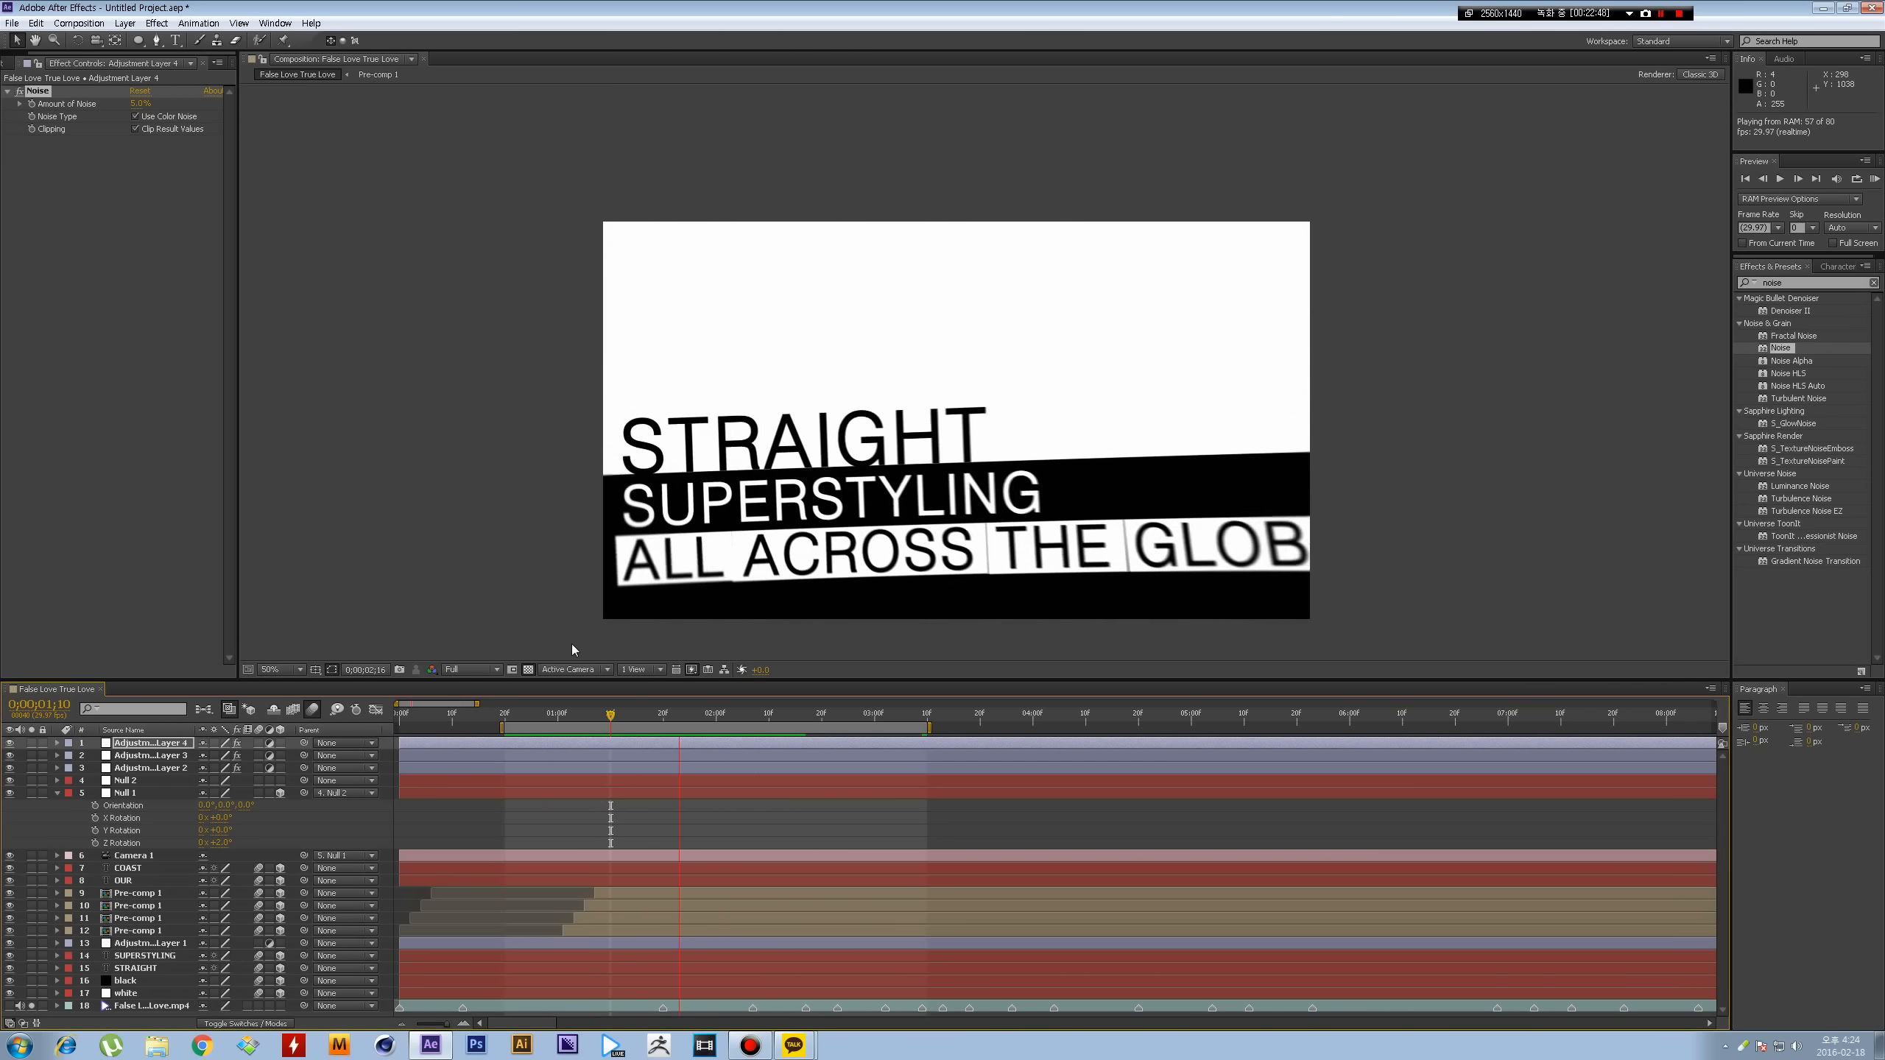
- Reveal Null 1's Position keyframes and, at 0;00;01;00, lower the null about 124 px to a Y position of about -16
{"action": "key", "text": "space"}
{"action": "left_click", "coordinate": [568, 766]}
{"action": "left_click", "coordinate": [564, 781]}
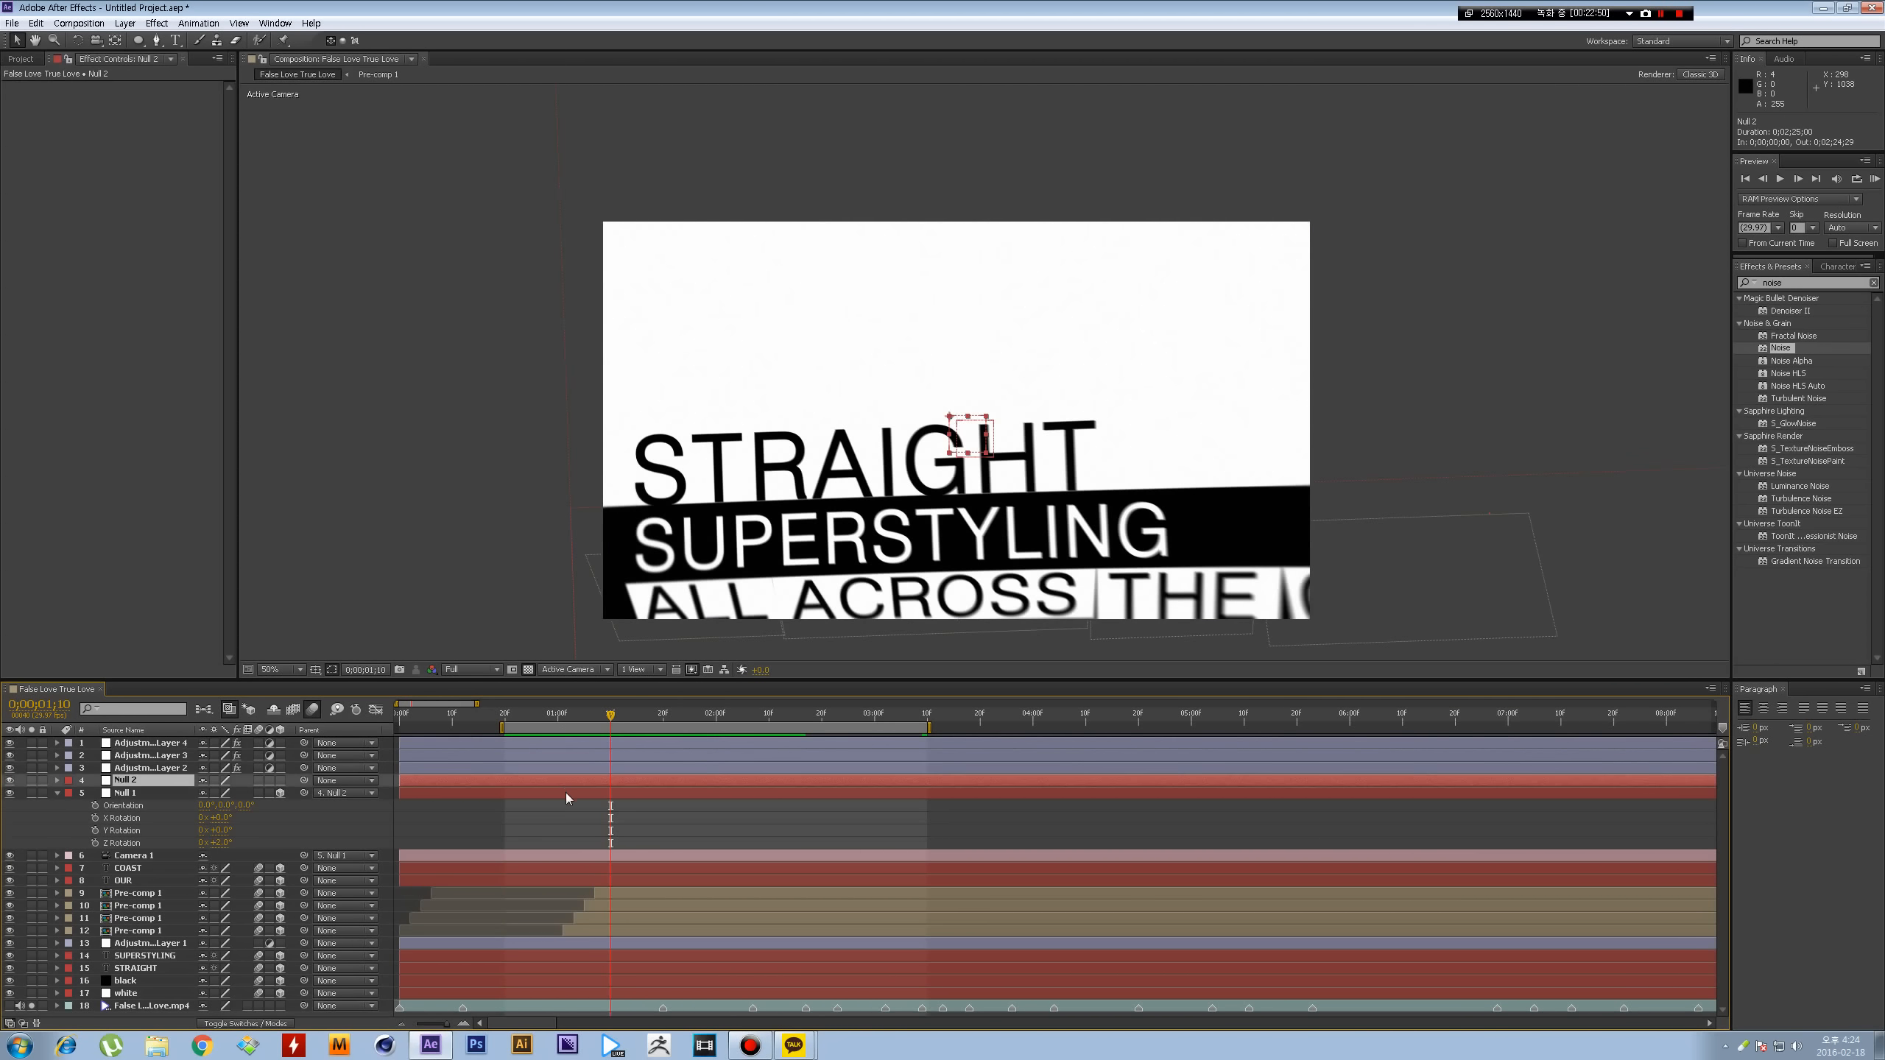
{"action": "left_click", "coordinate": [566, 793]}
{"action": "key", "text": "p"}
{"action": "left_click", "coordinate": [557, 715]}
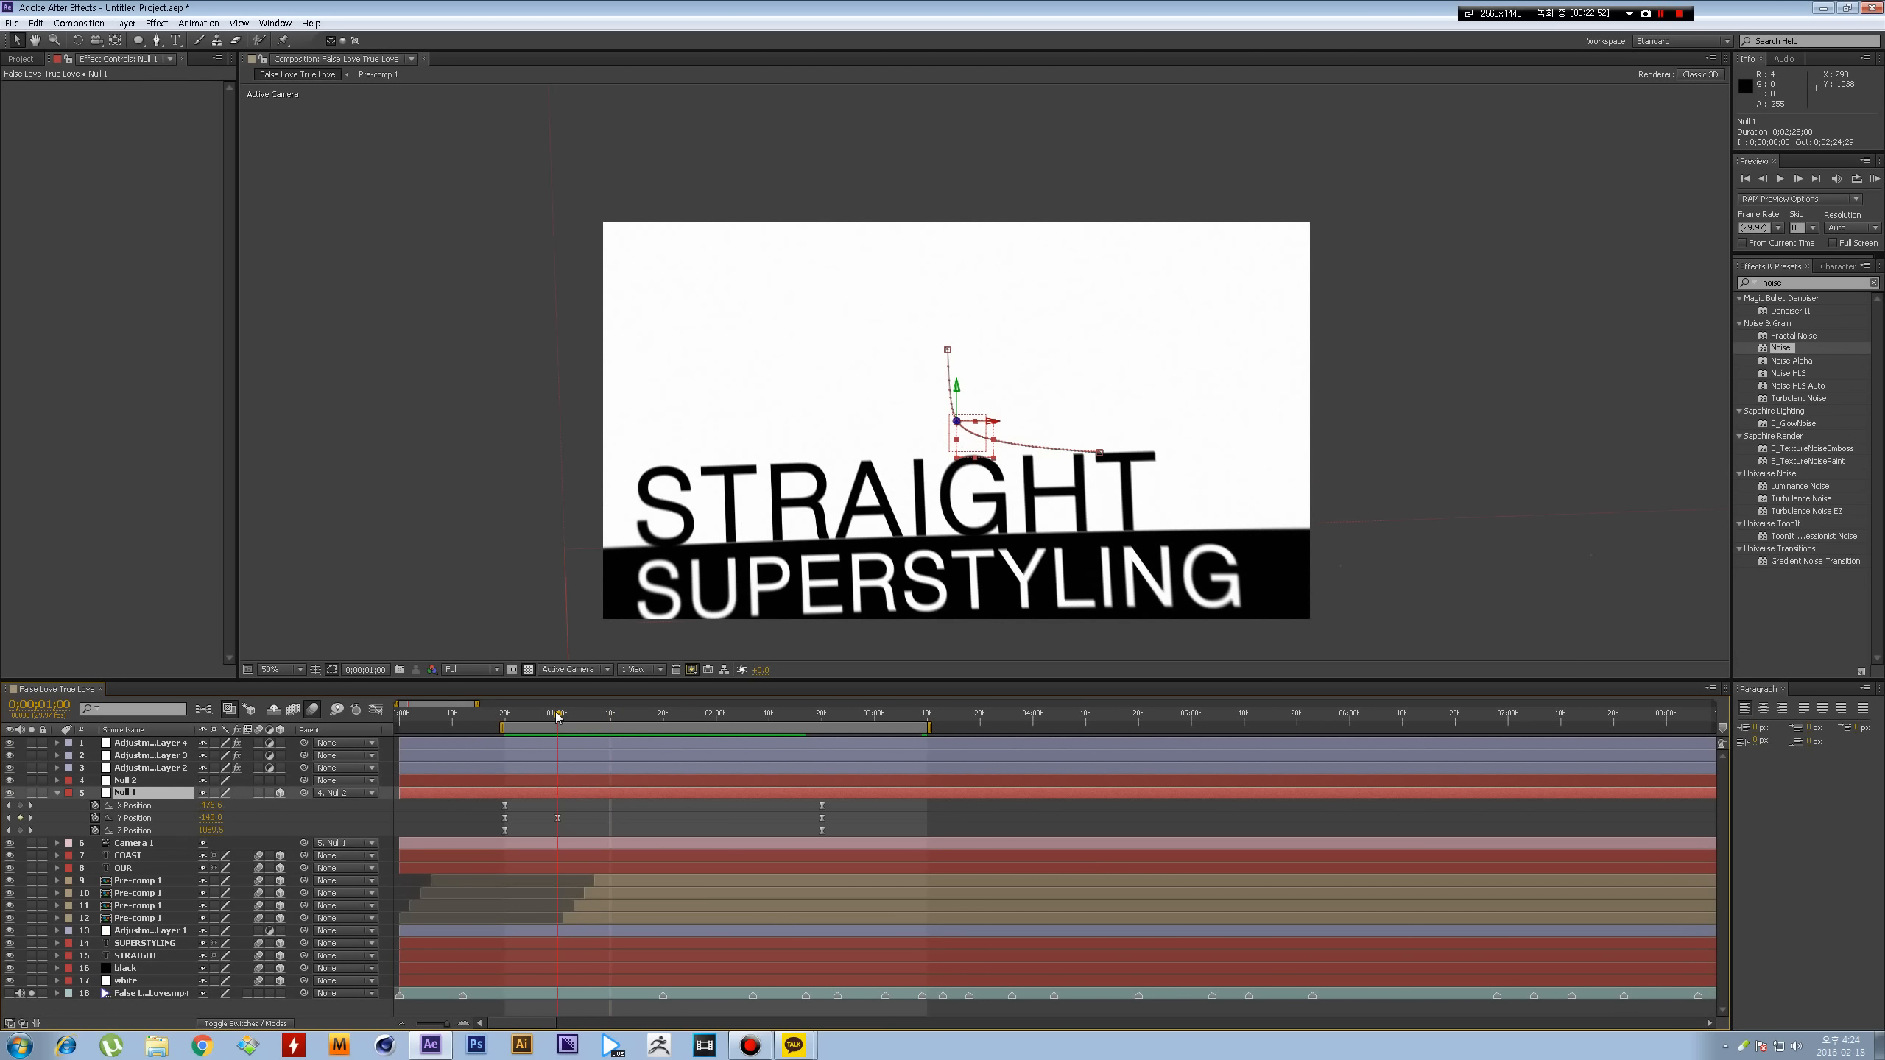
{"action": "left_click_drag", "start_coordinate": [963, 391], "coordinate": [971, 453]}
- At 0;00;02;20, lower Null 1 to a Y position of about 120 so the camera frames the words higher
{"action": "left_click", "coordinate": [817, 713]}
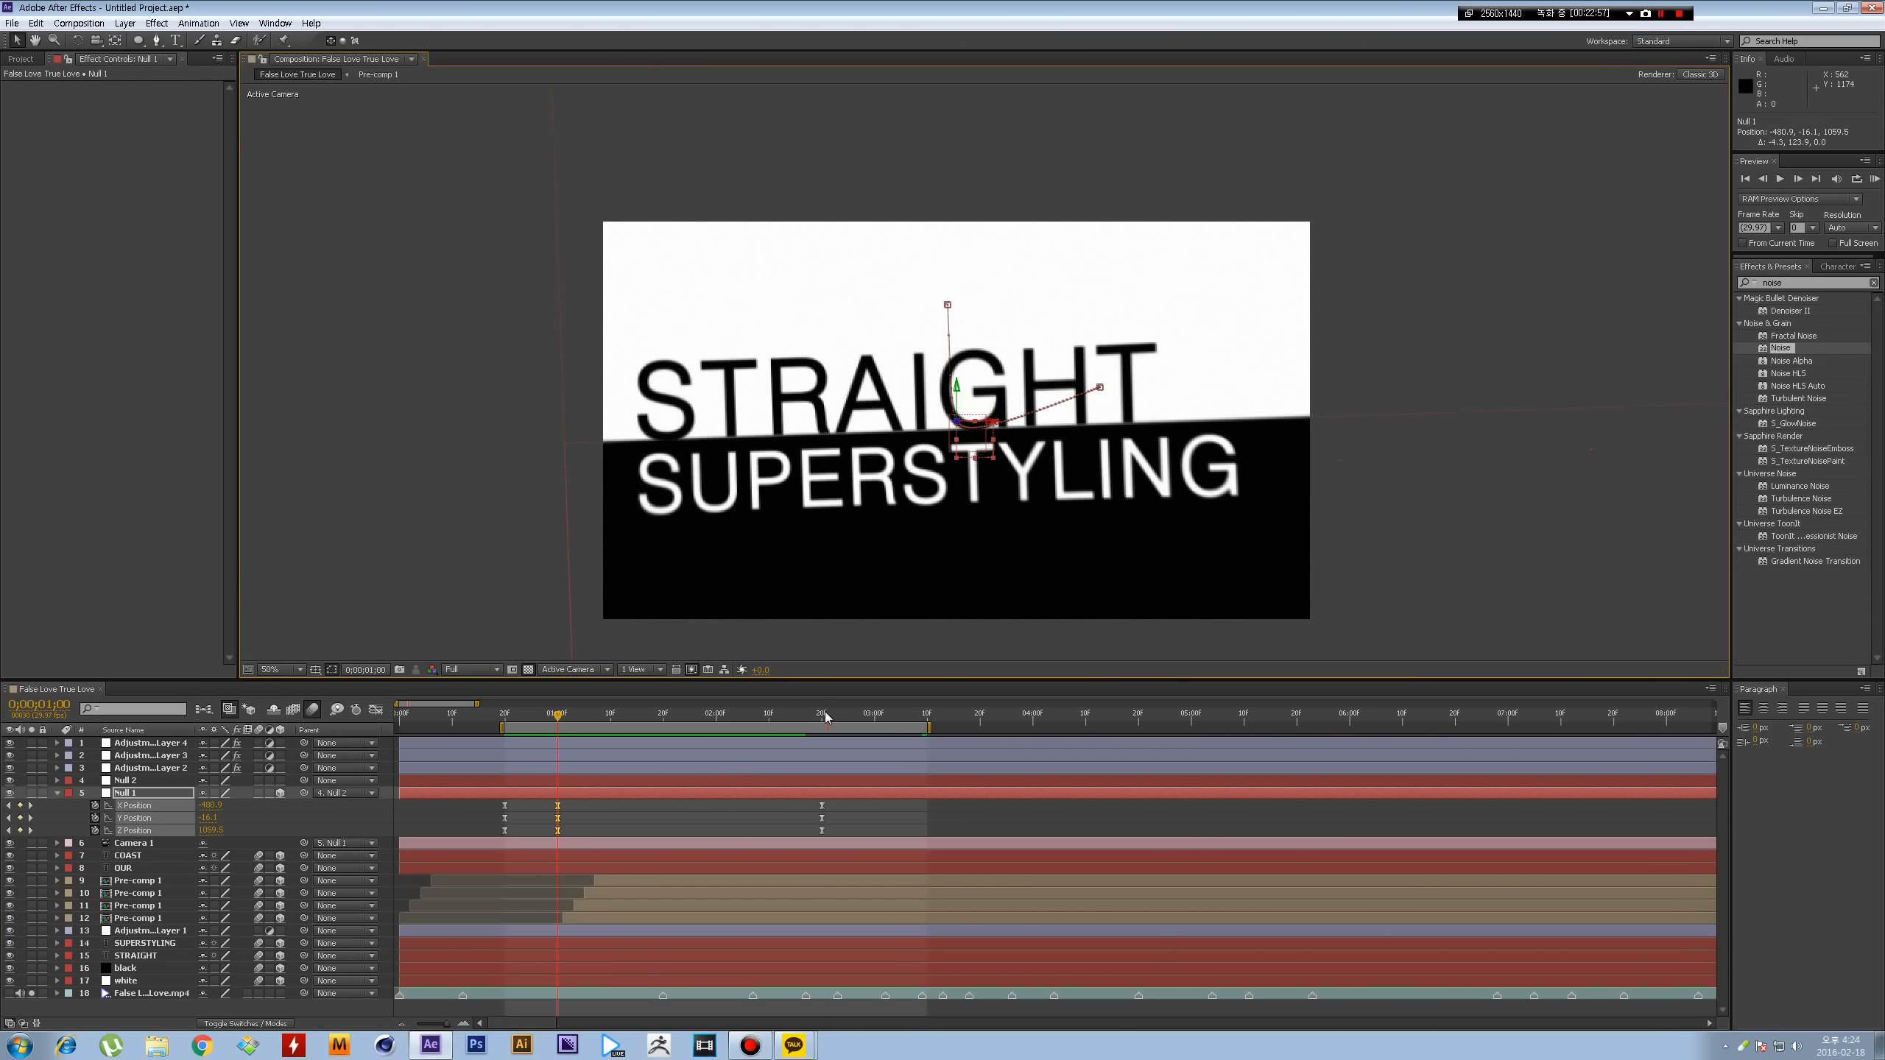
{"action": "left_click_drag", "start_coordinate": [957, 389], "coordinate": [961, 423]}
{"action": "left_click", "coordinate": [857, 793]}
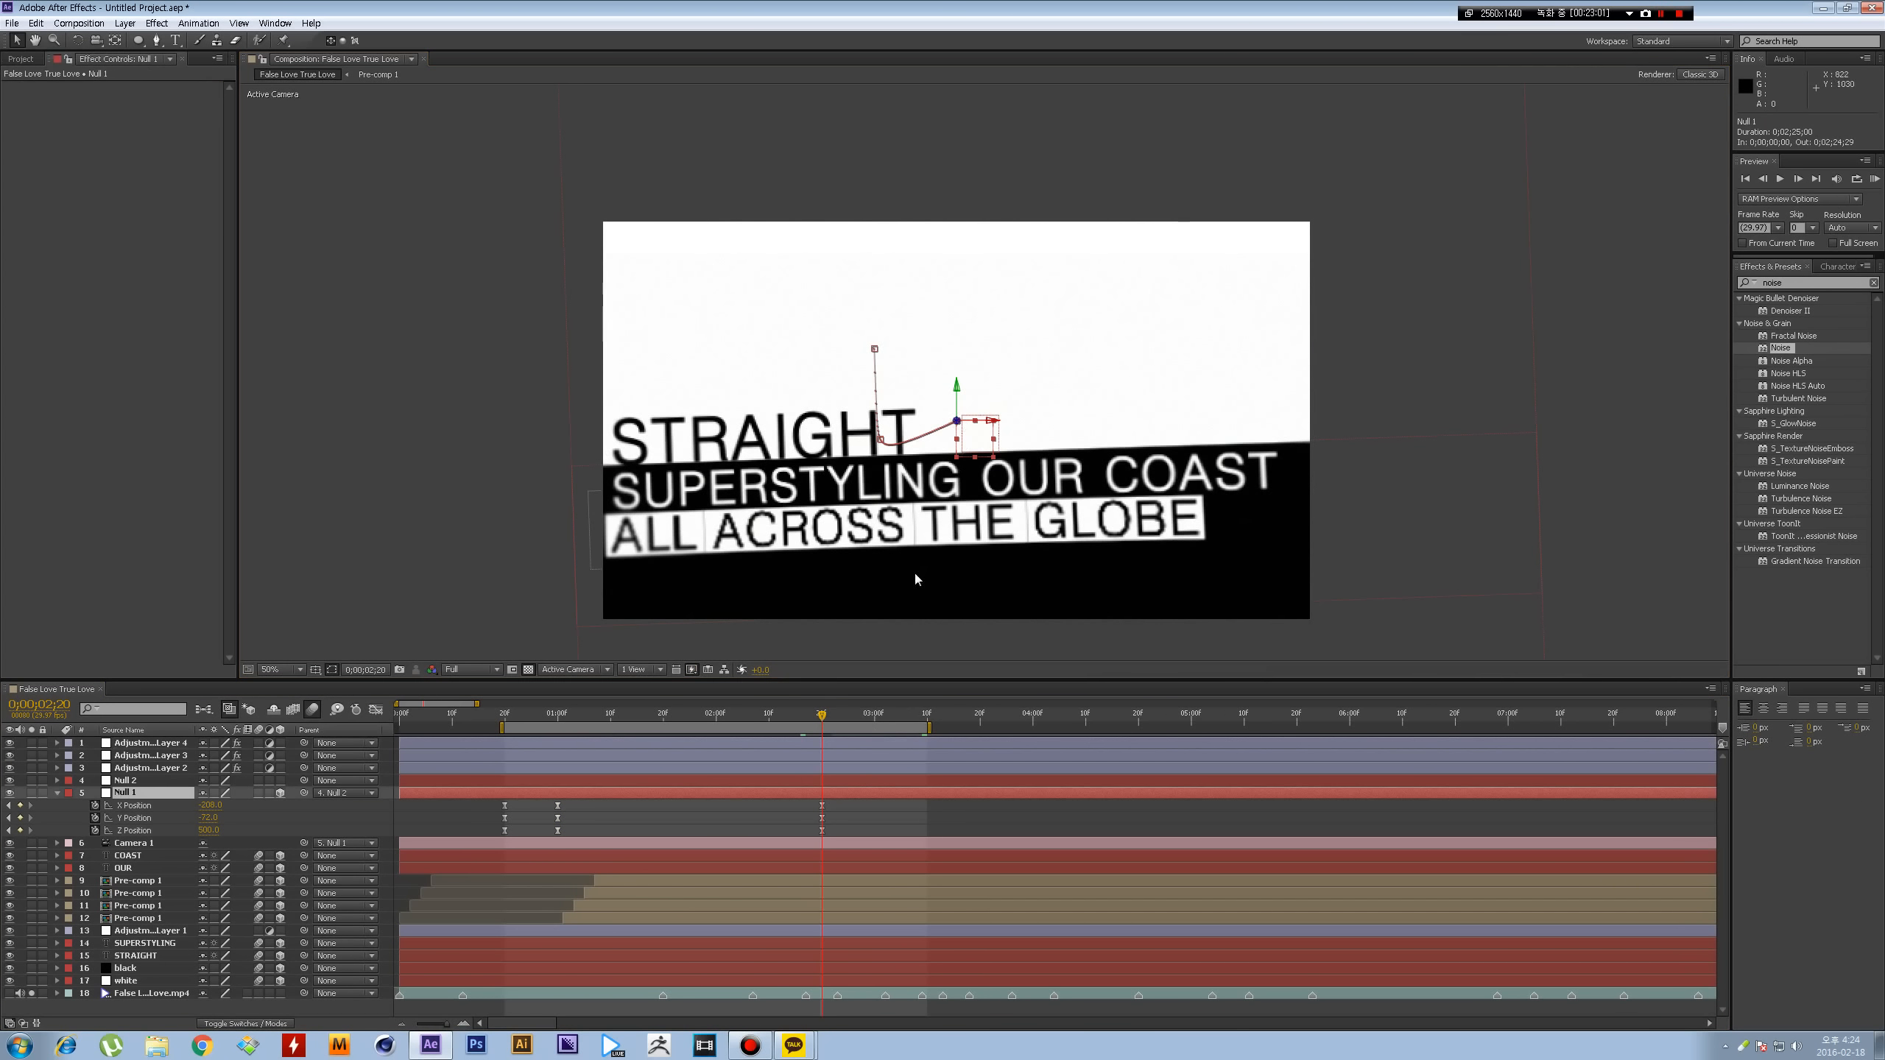
{"action": "left_click_drag", "start_coordinate": [956, 390], "coordinate": [960, 460]}
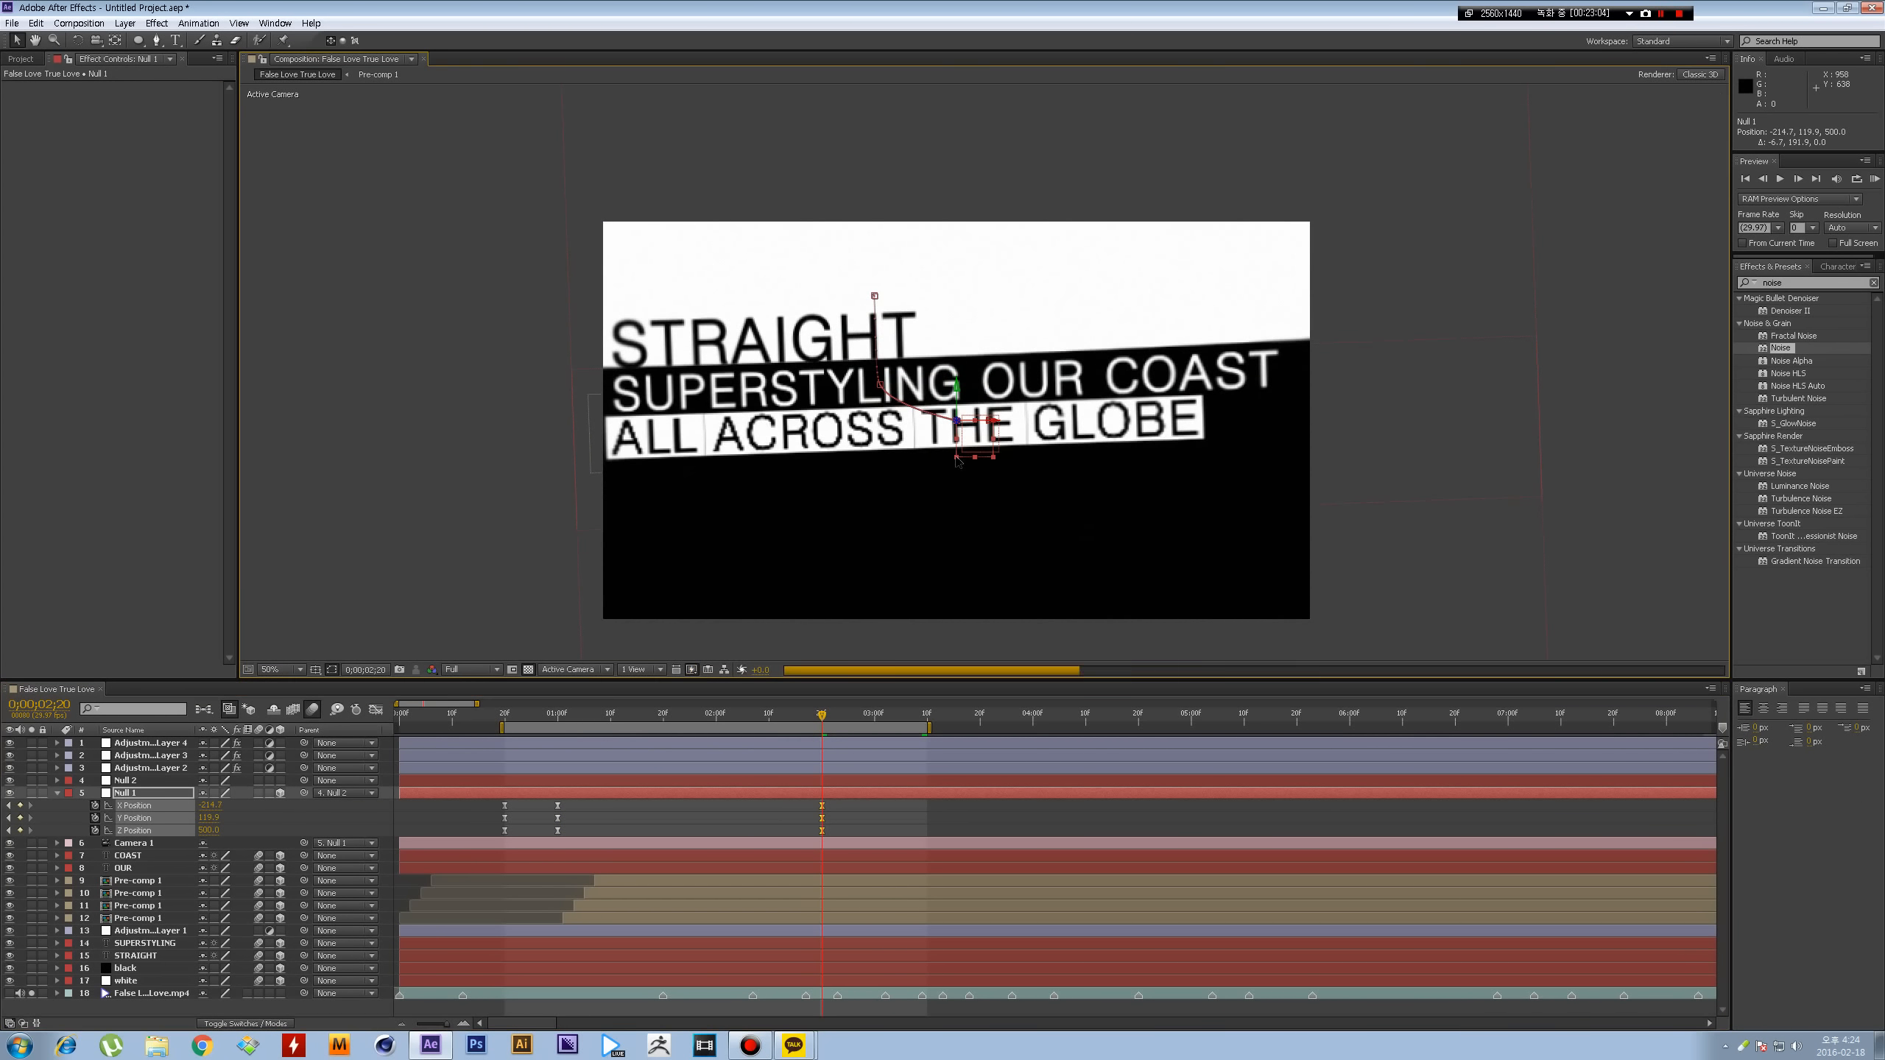
- RAM-preview the adjusted camera move, closing the chat window that covers the composition
{"action": "key", "text": "KP_0"}
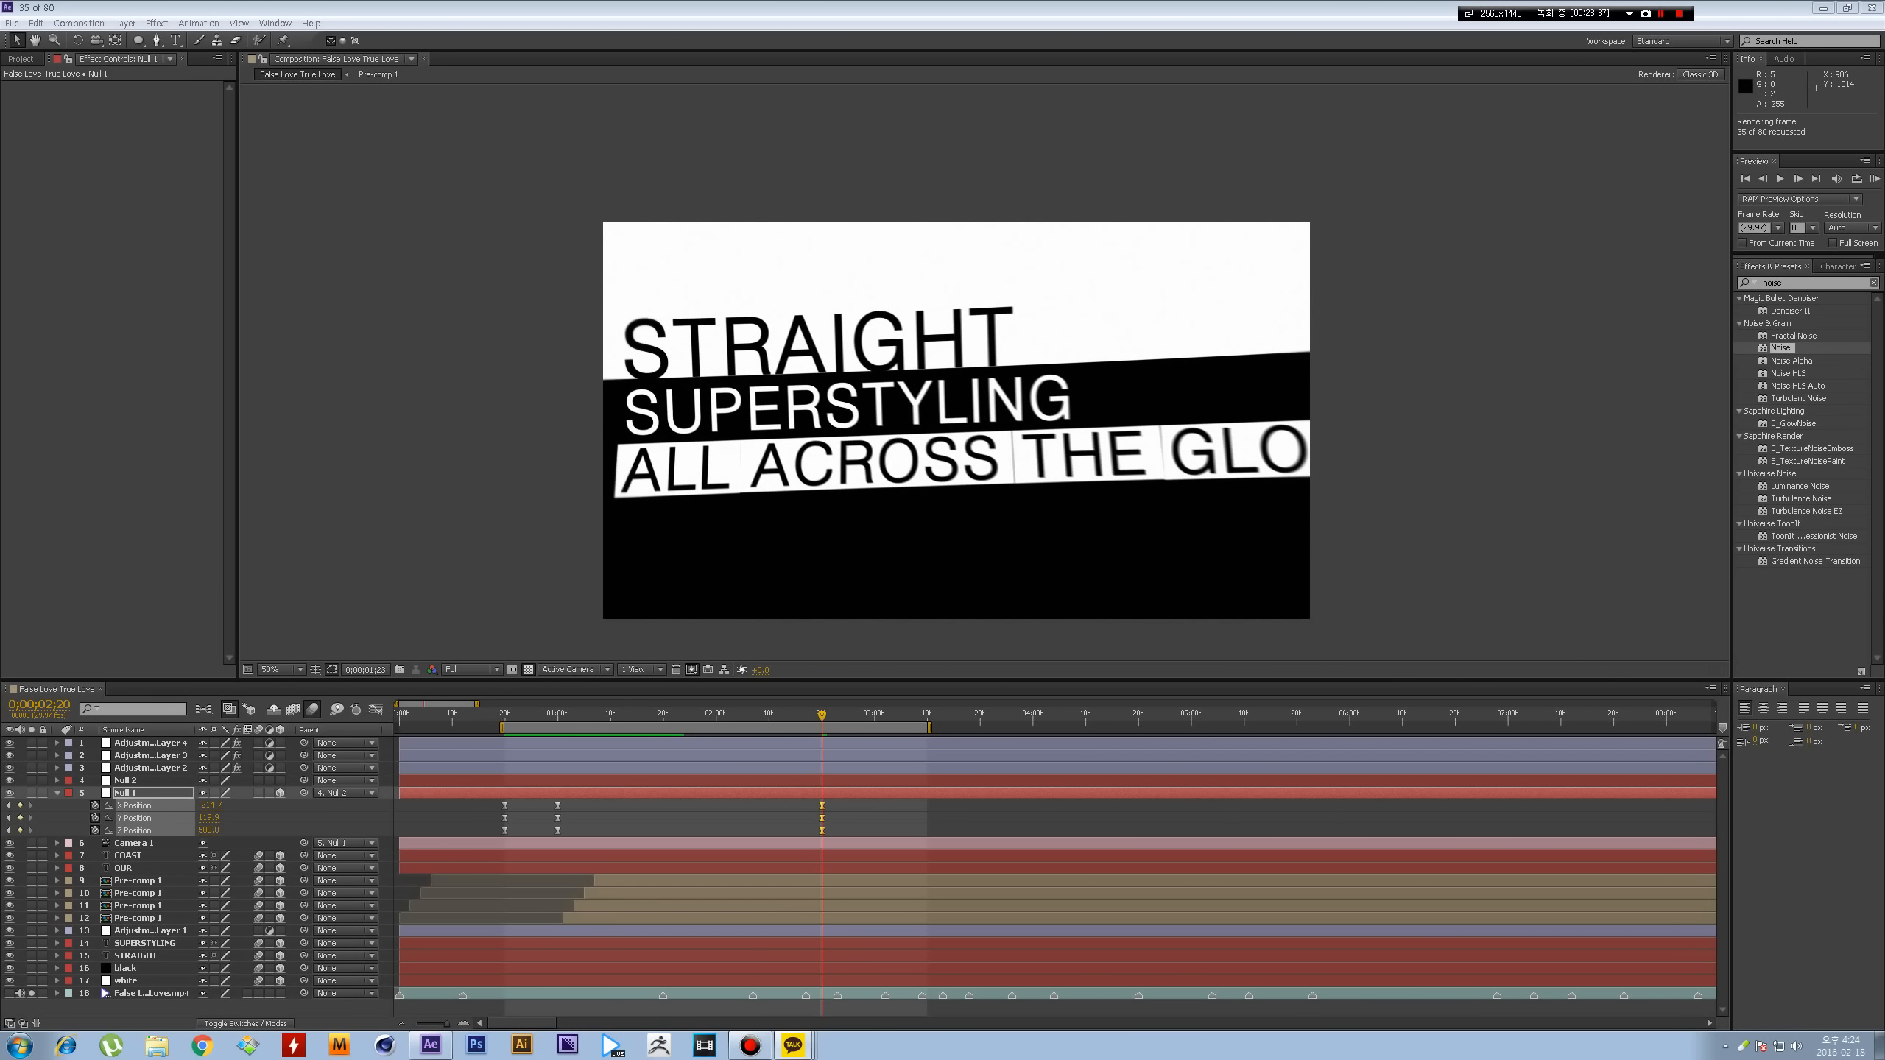
{"action": "scroll", "coordinate": [1030, 433], "scroll_direction": "down", "scroll_amount": 5}
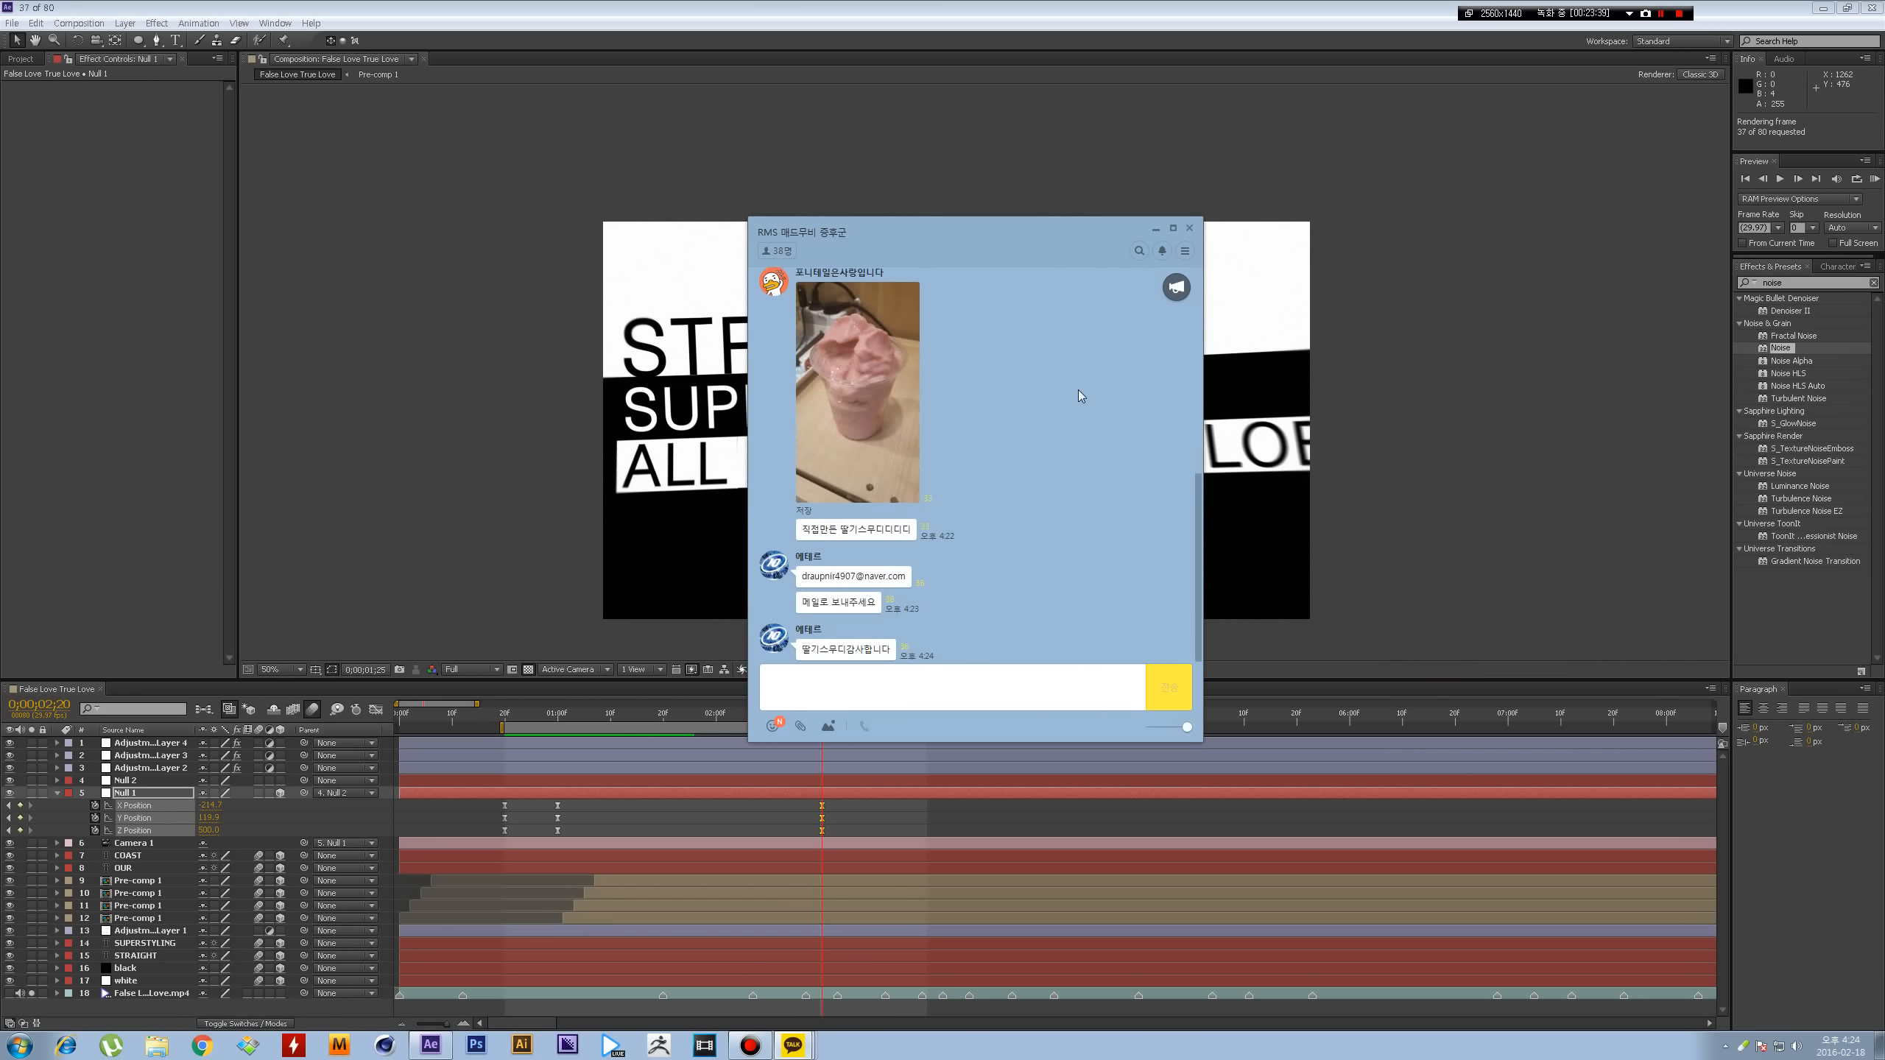
{"action": "left_click", "coordinate": [1190, 229]}
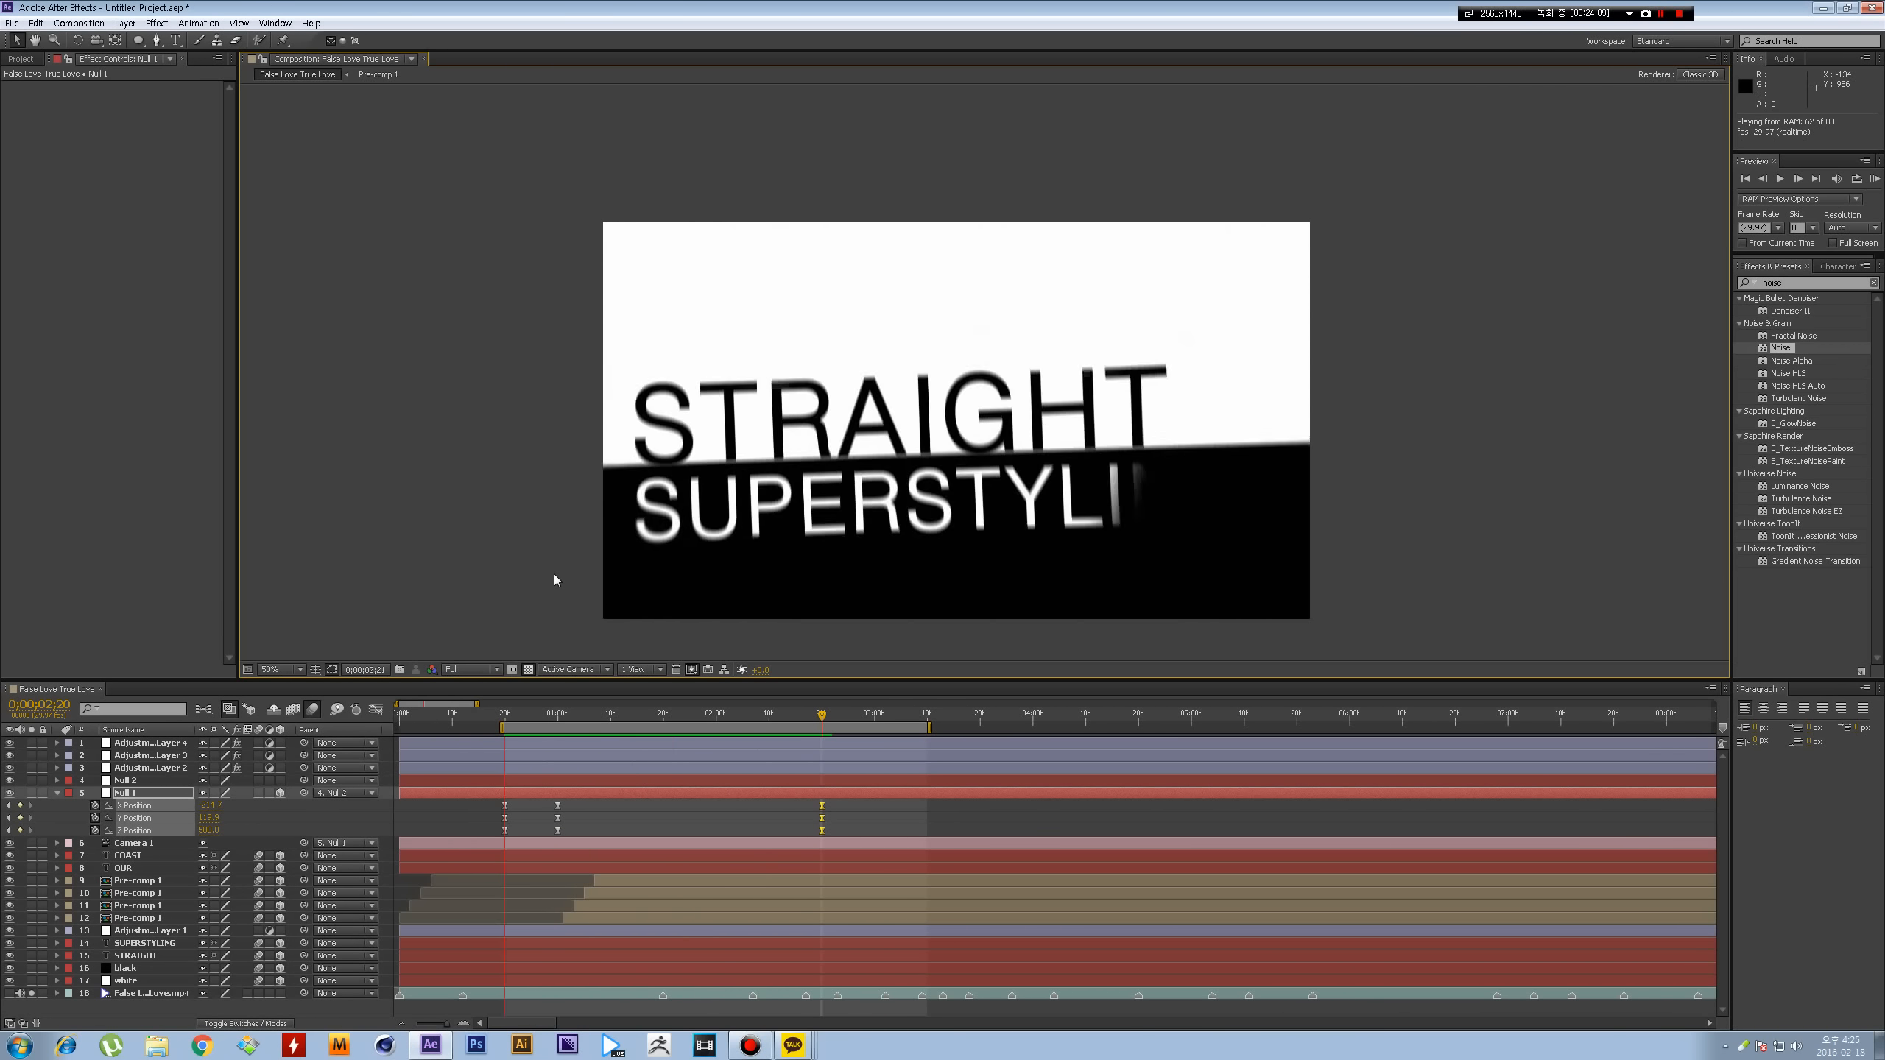
{"action": "key", "text": "space"}
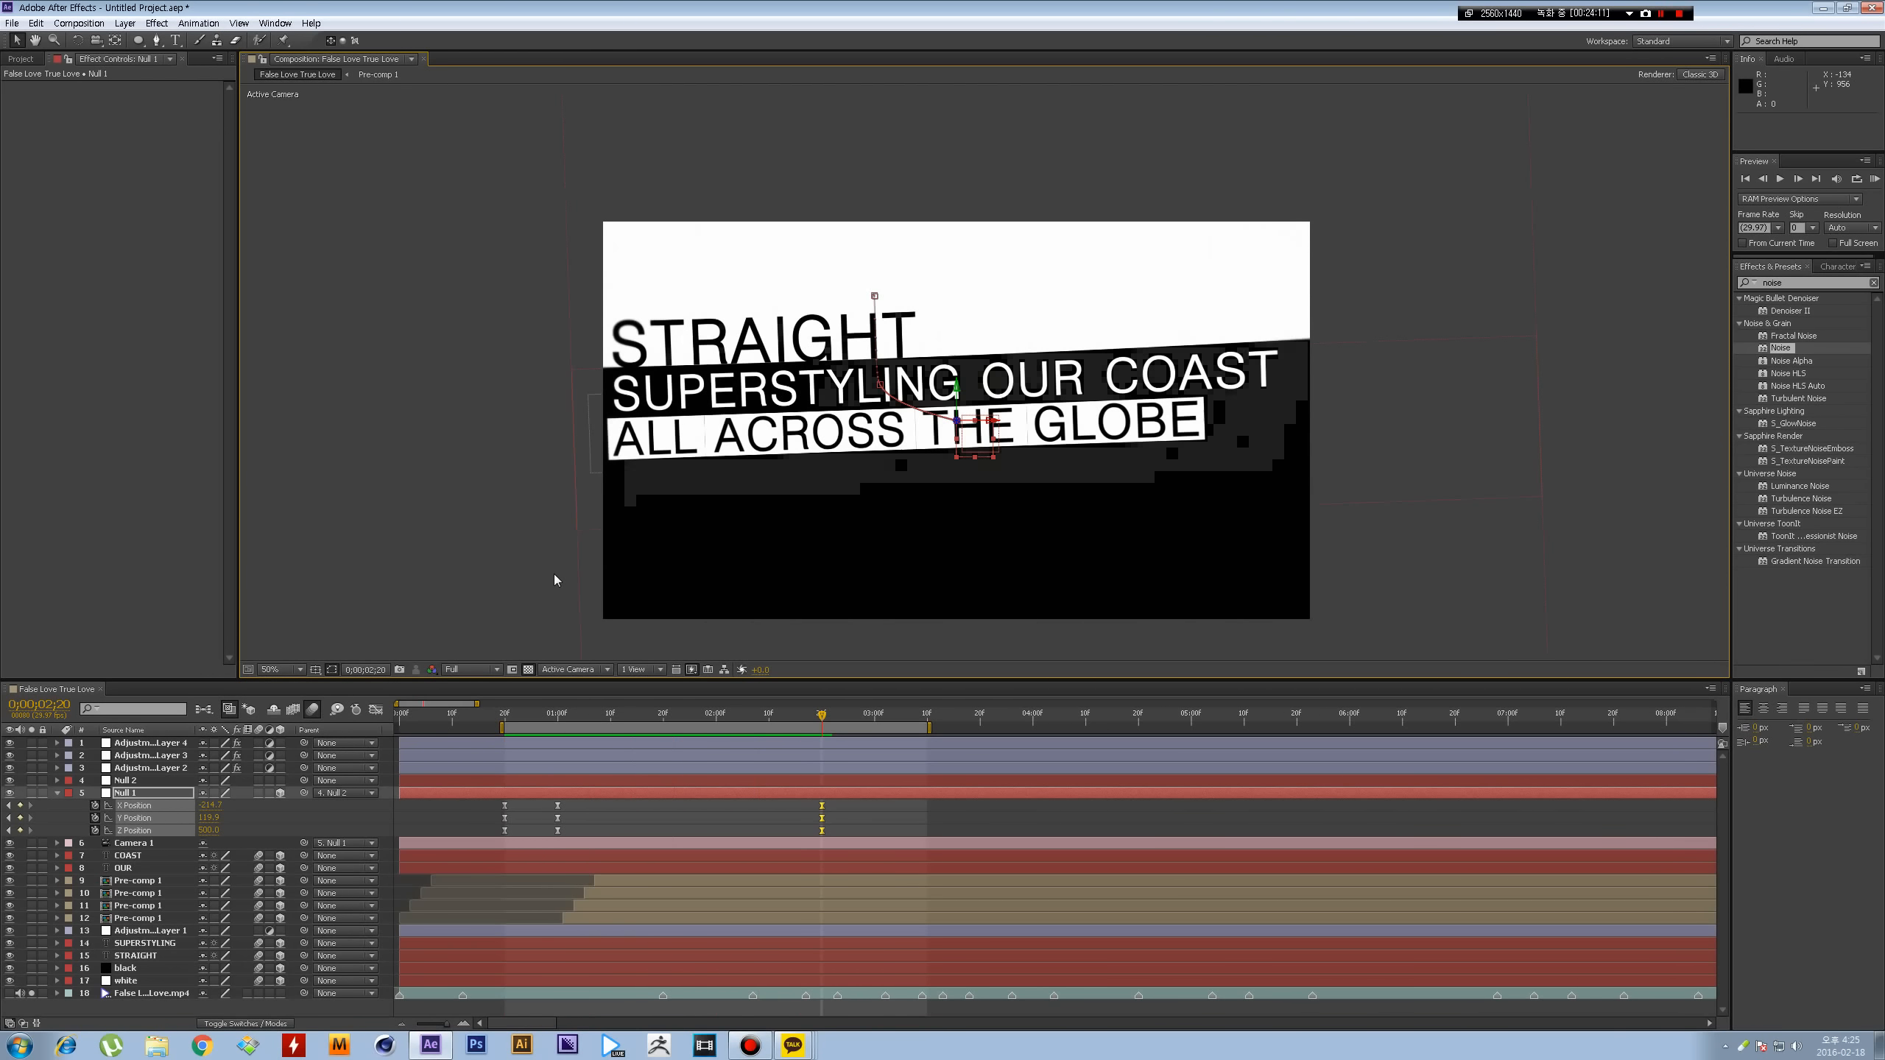